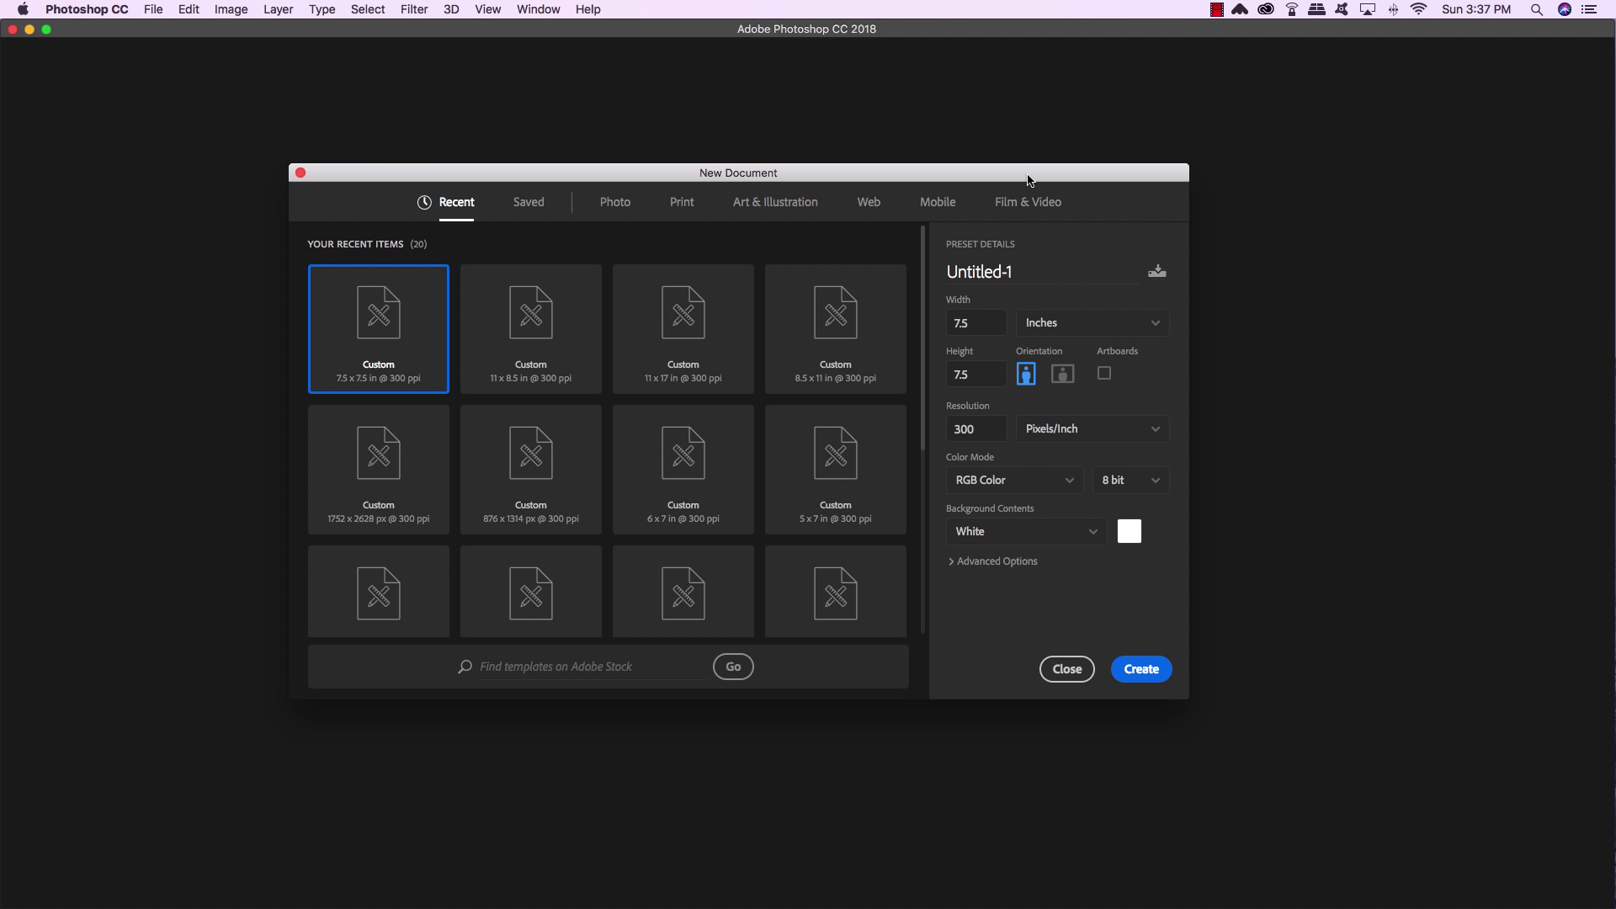
Create the 7.5 × 7.5 in, 300 ppi document named love-and-funk-album-cover-design, with Layers docked by the canvas
click(1031, 271)
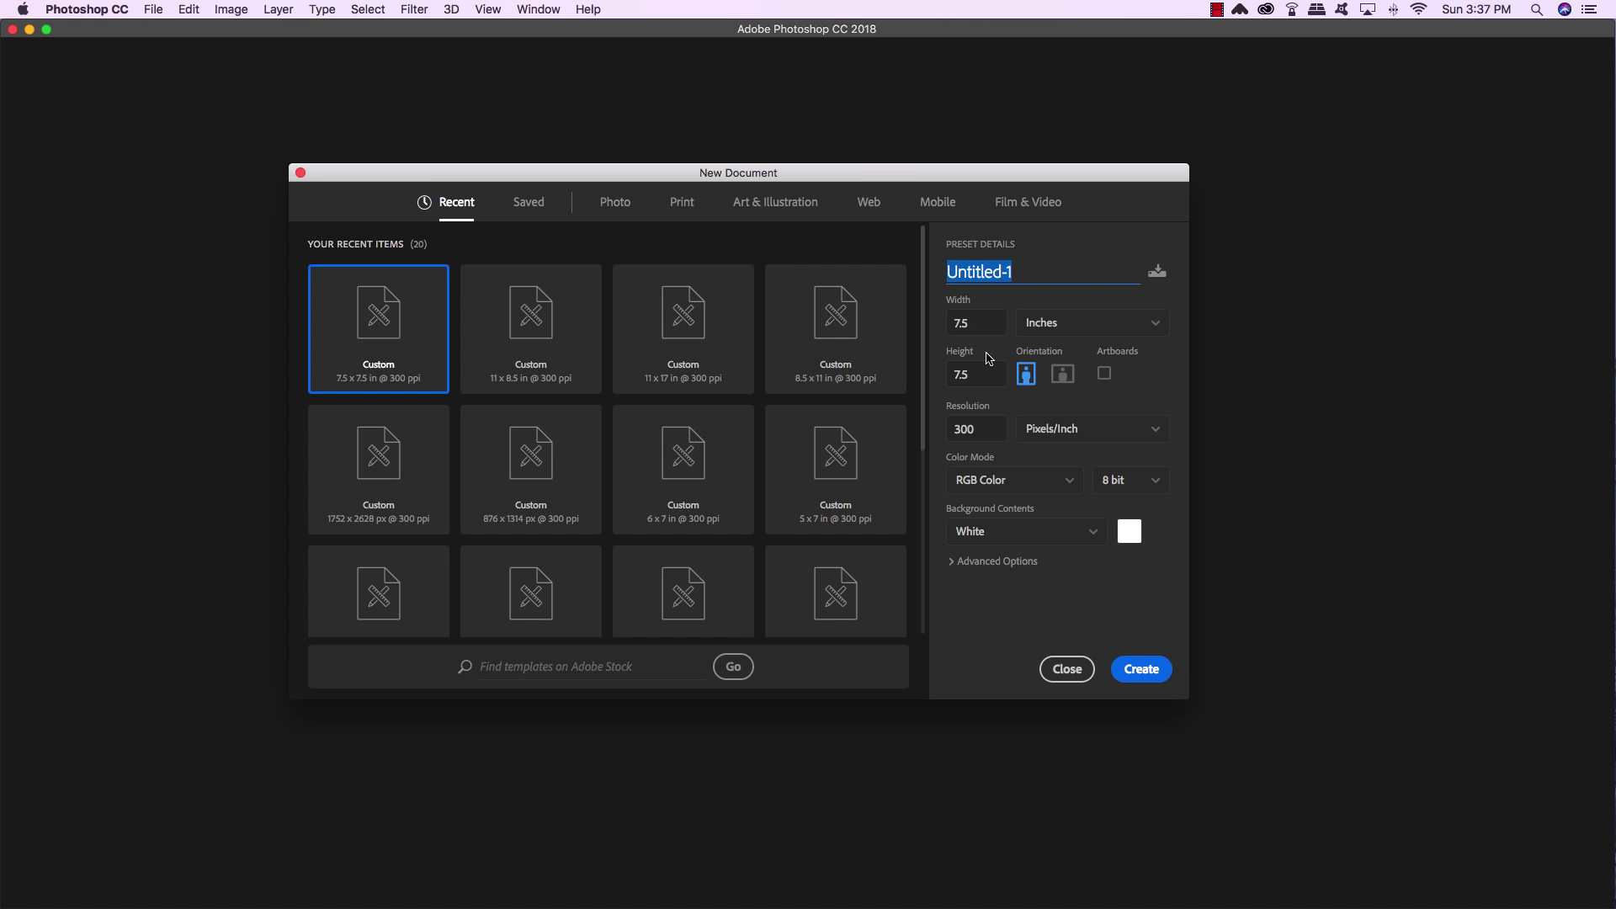
text(love-and-funk)
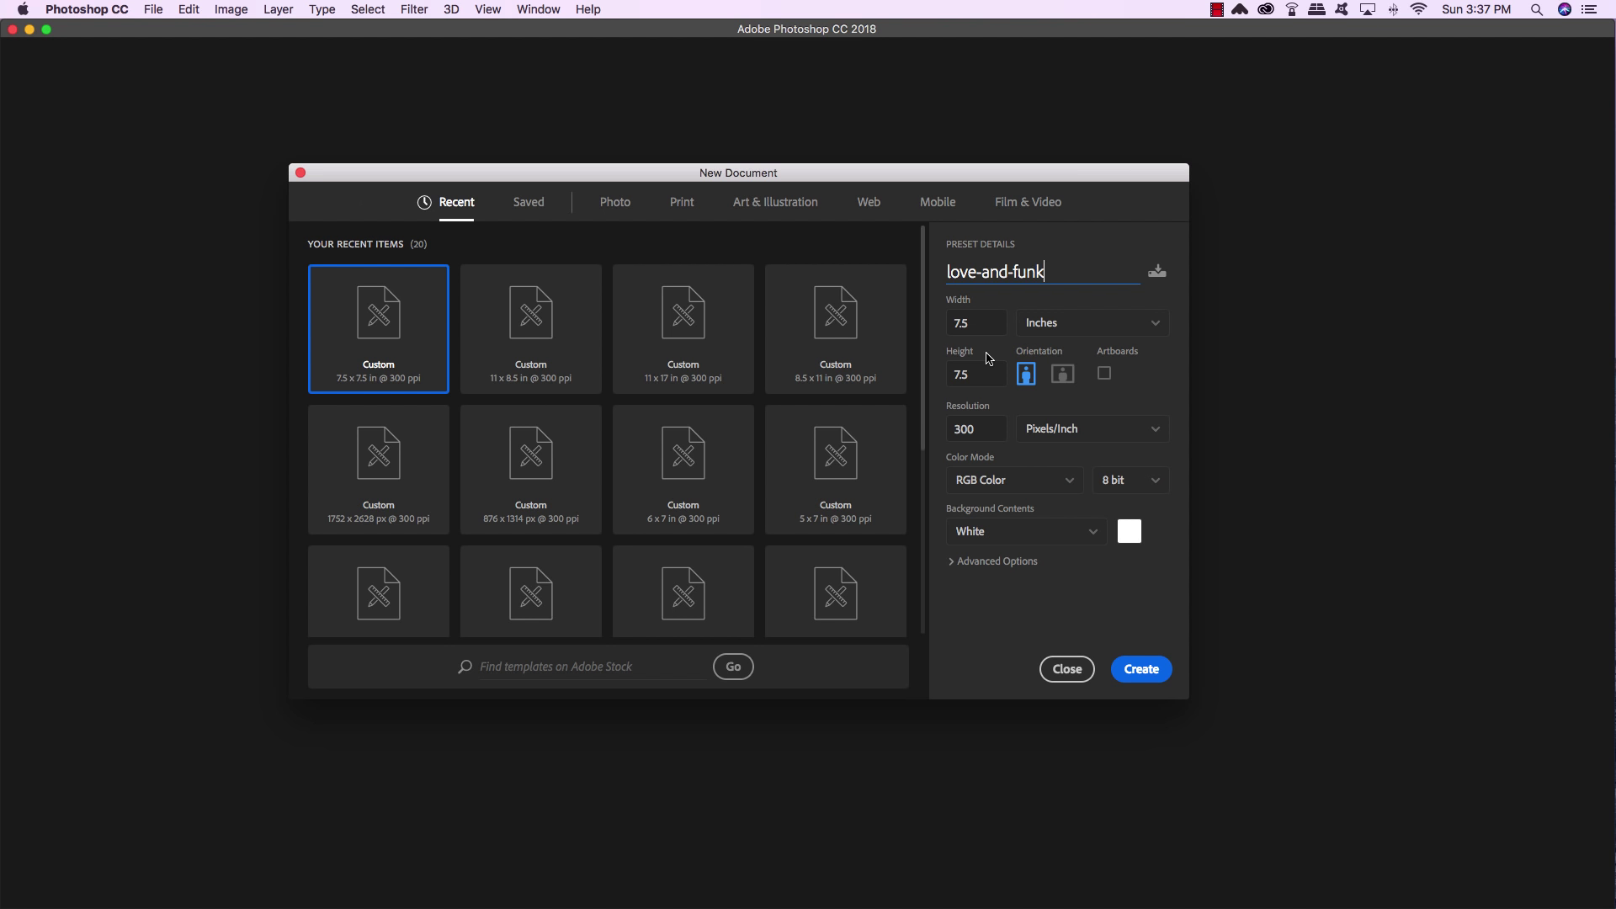
text(-album-cover-design)
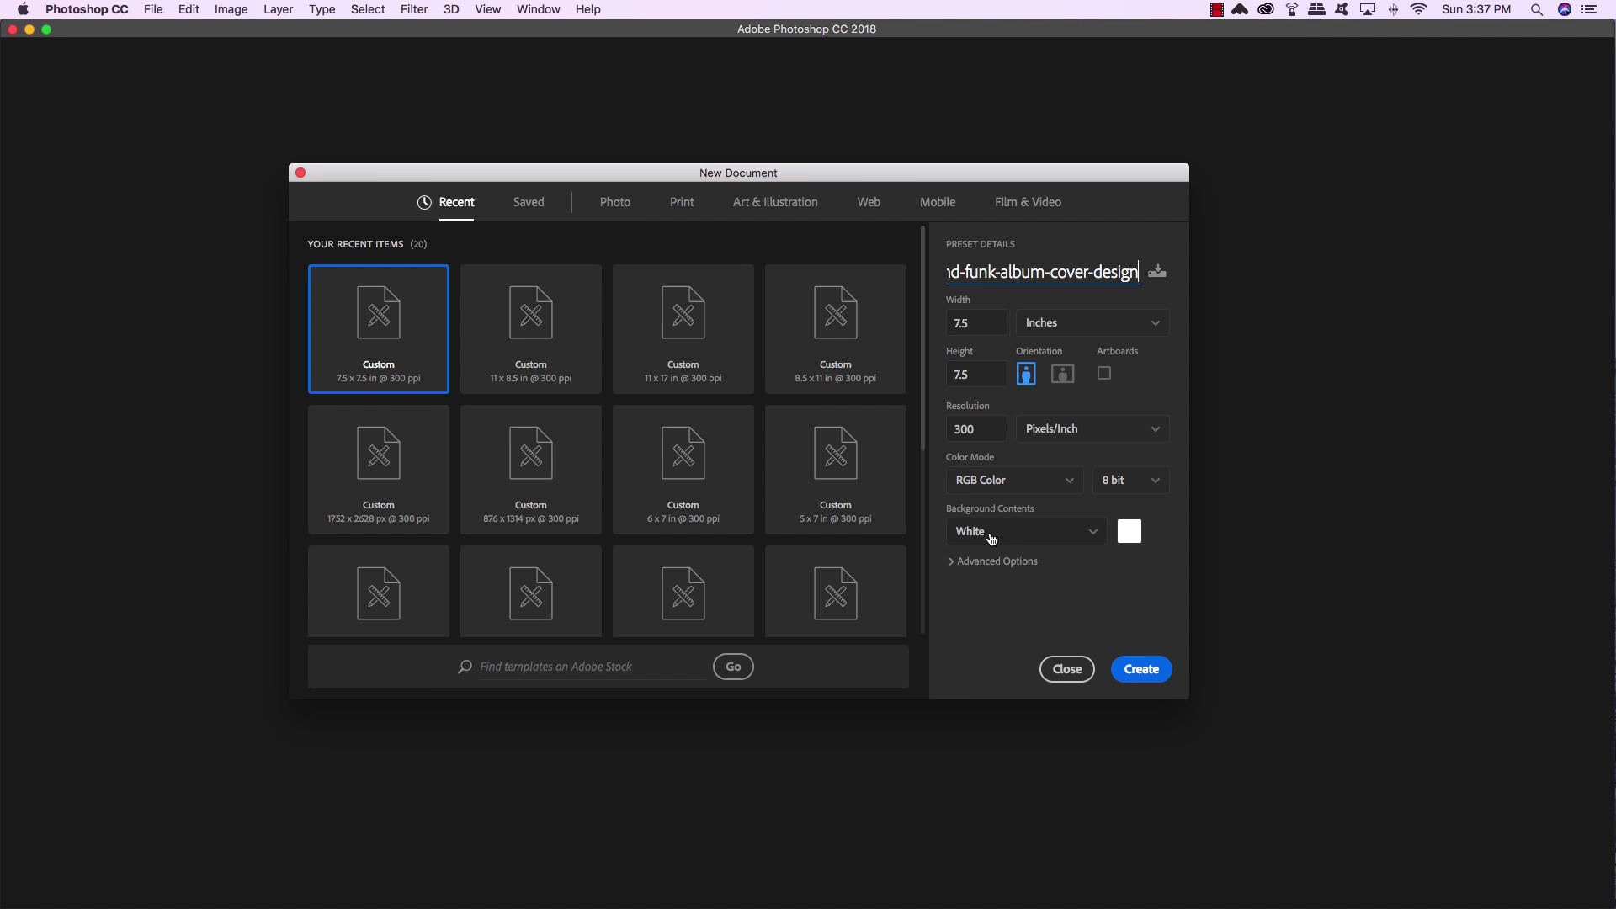
click(1149, 671)
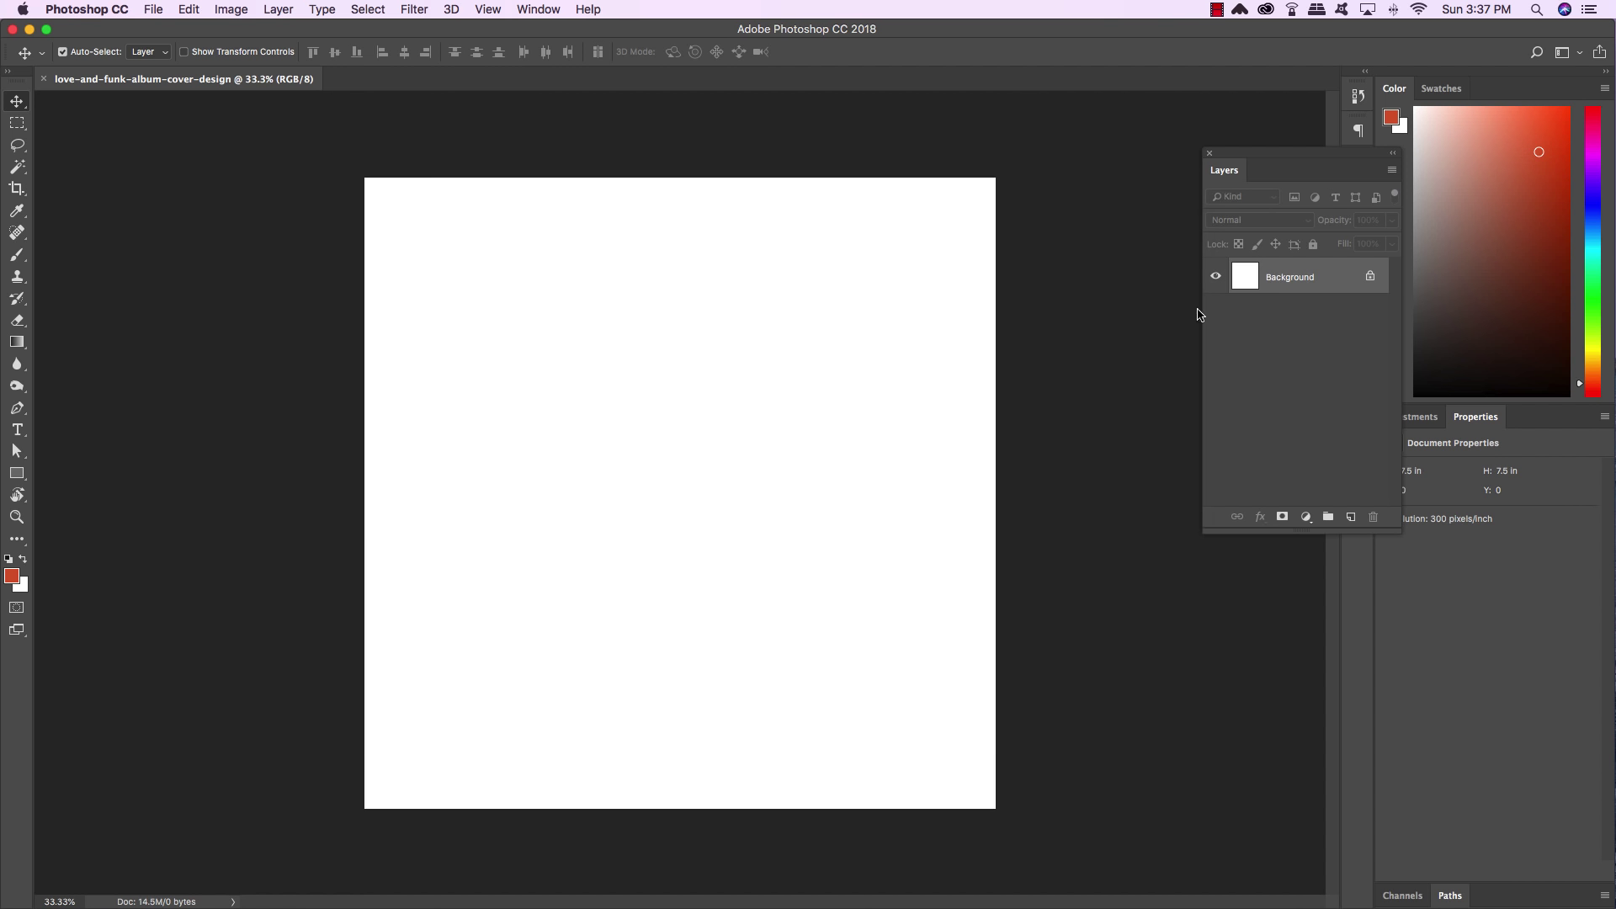
drag(1275, 158, 1075, 188)
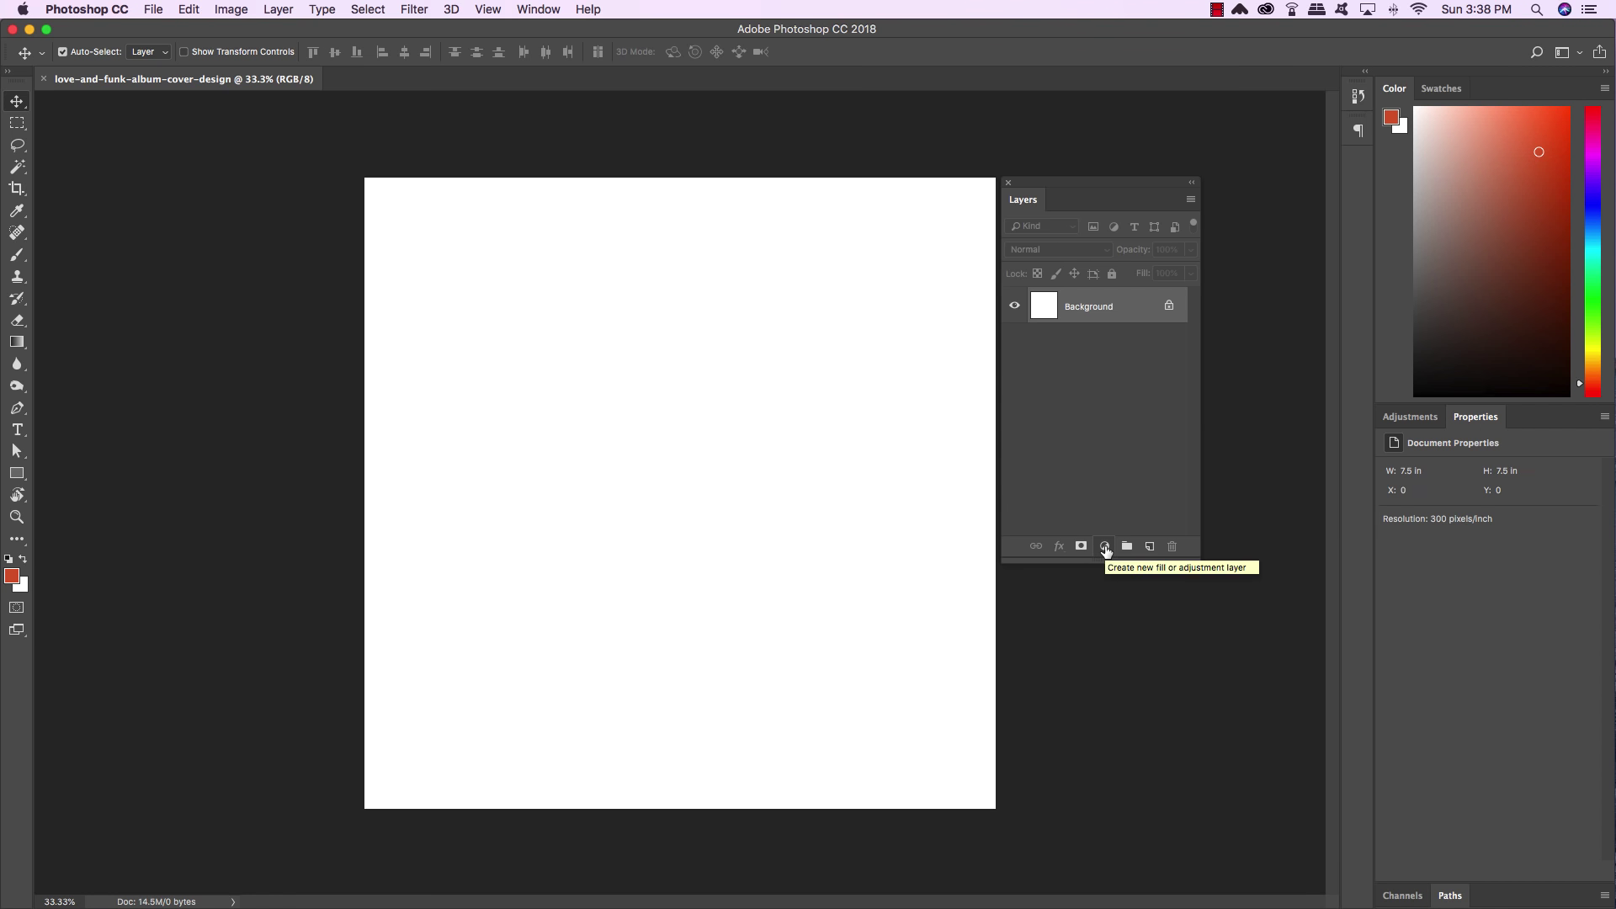
Add a Solid Color fill layer in near-black #060d10 over the canvas
click(1105, 549)
click(1105, 549)
click(1105, 549)
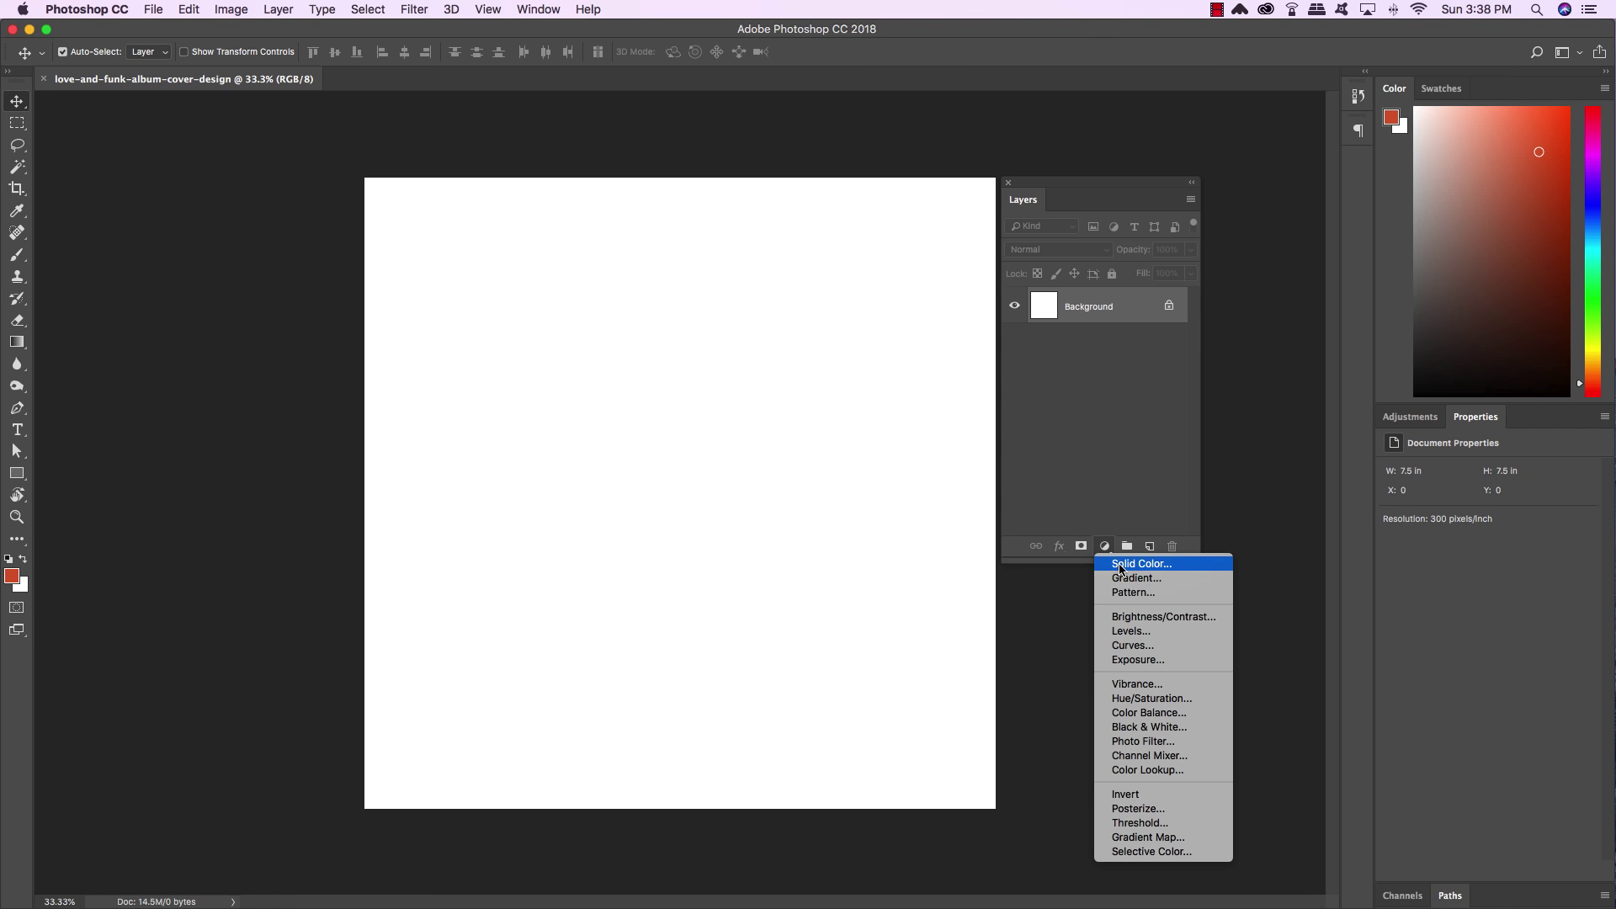
click(1122, 564)
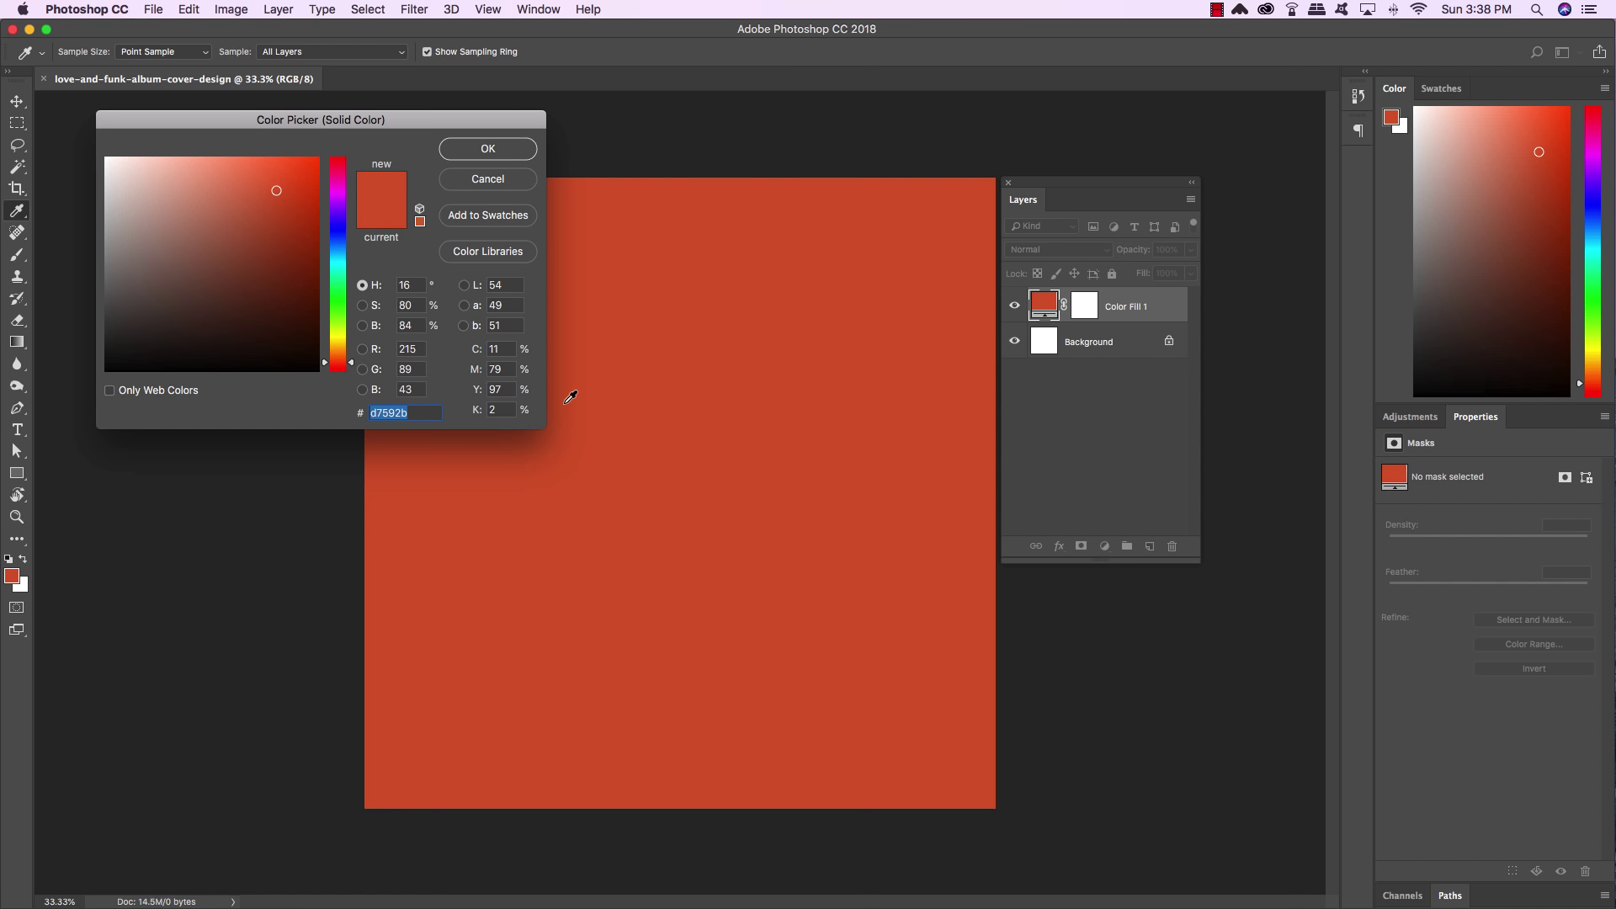
text(060)
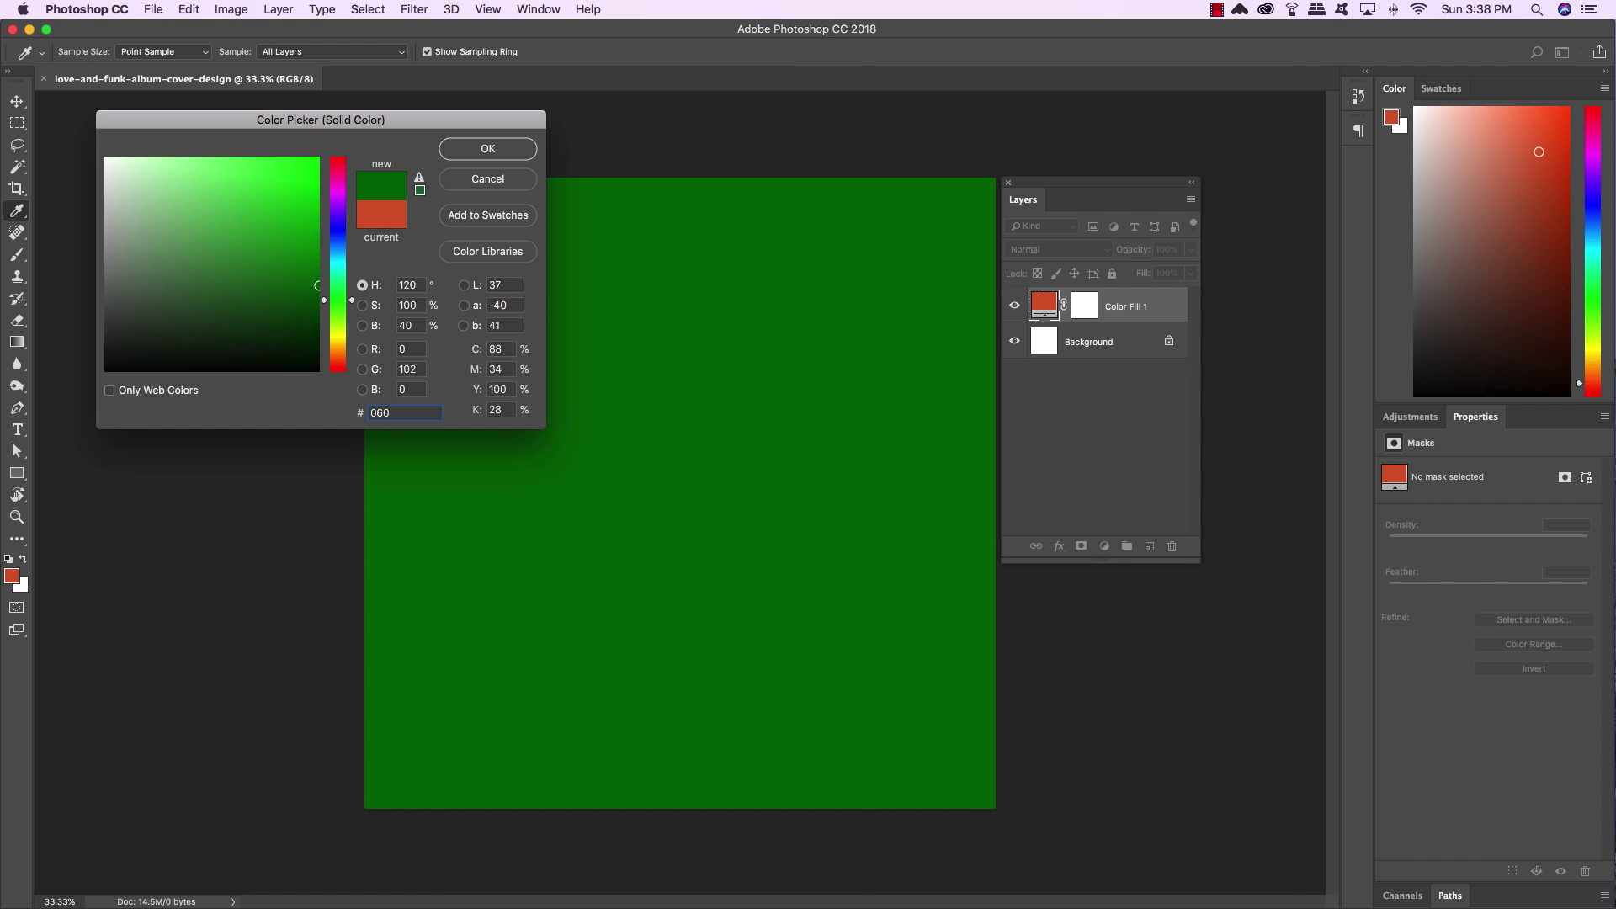
text(d10)
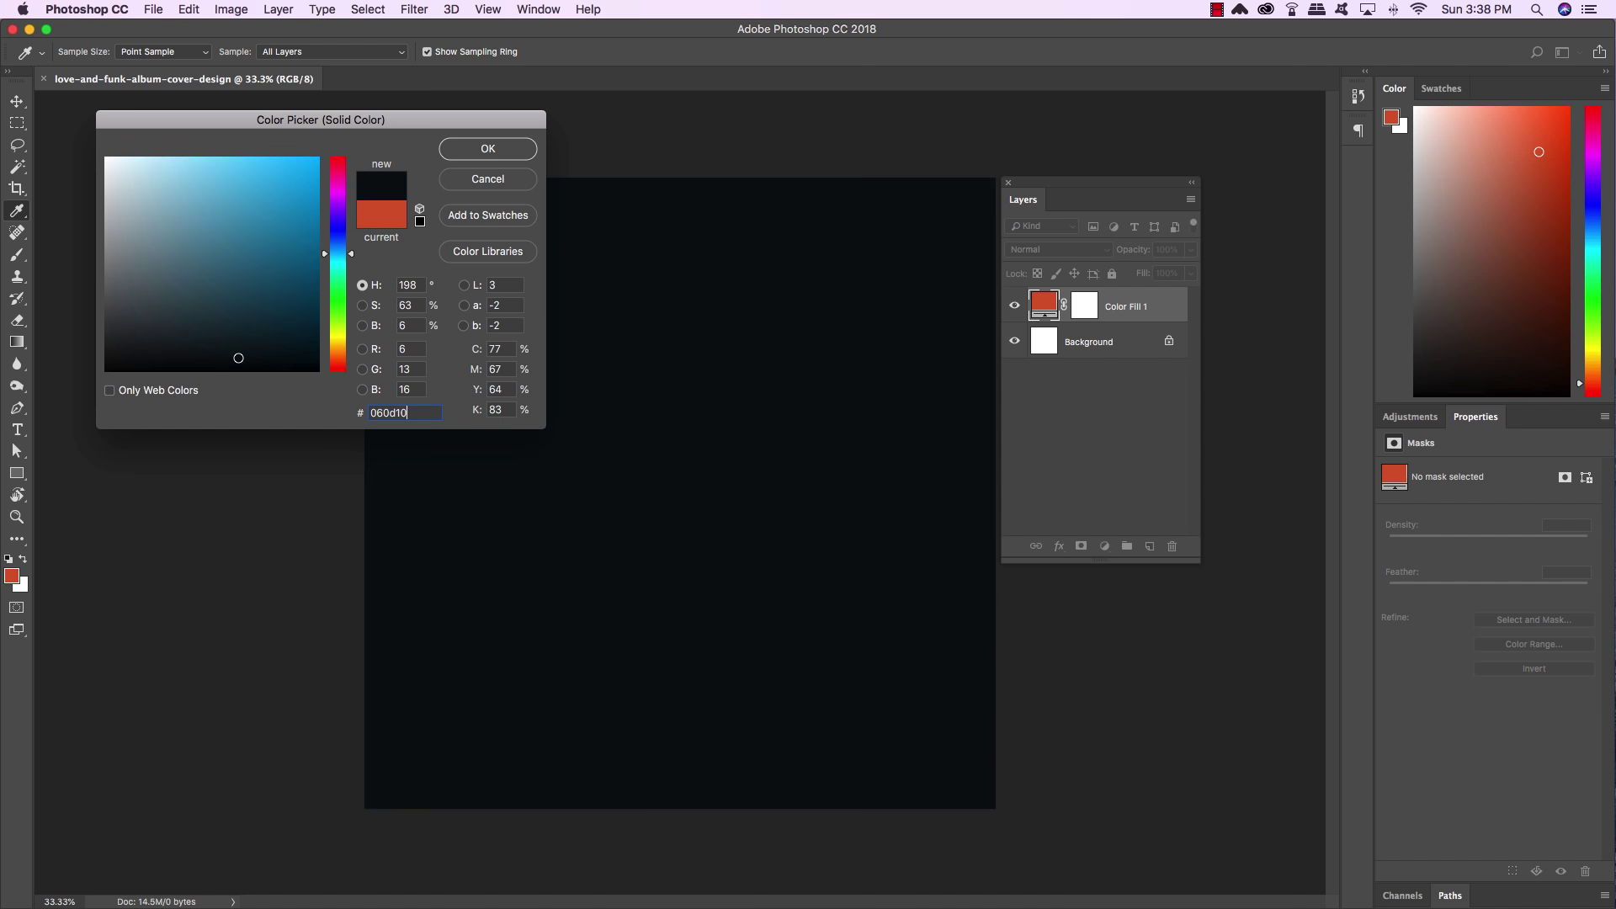
key(Return)
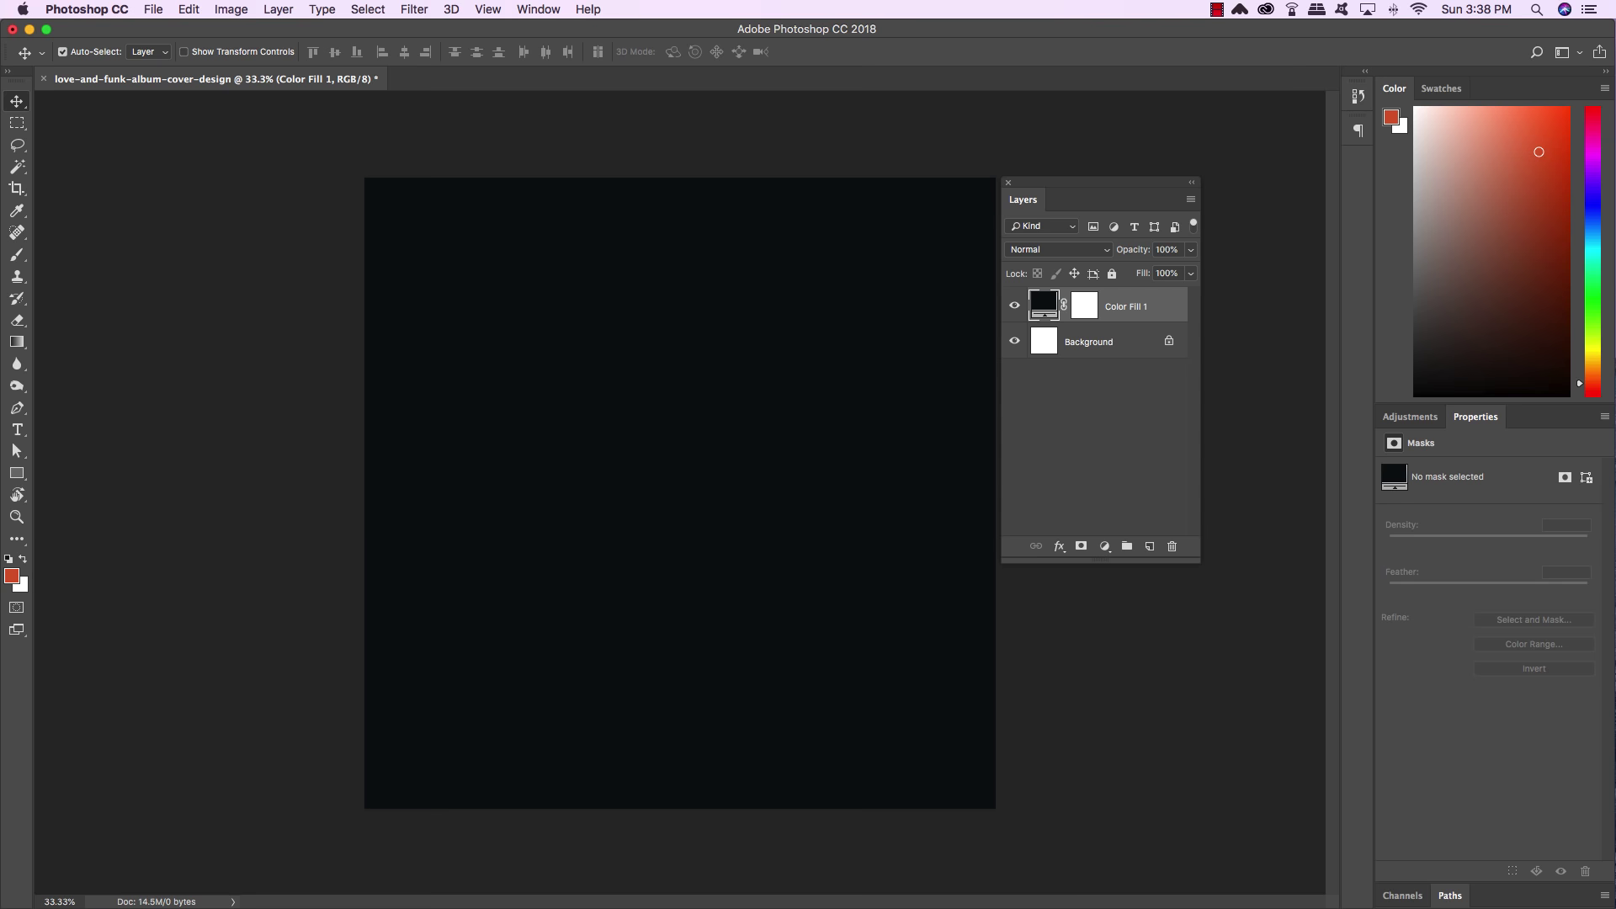
click(149, 8)
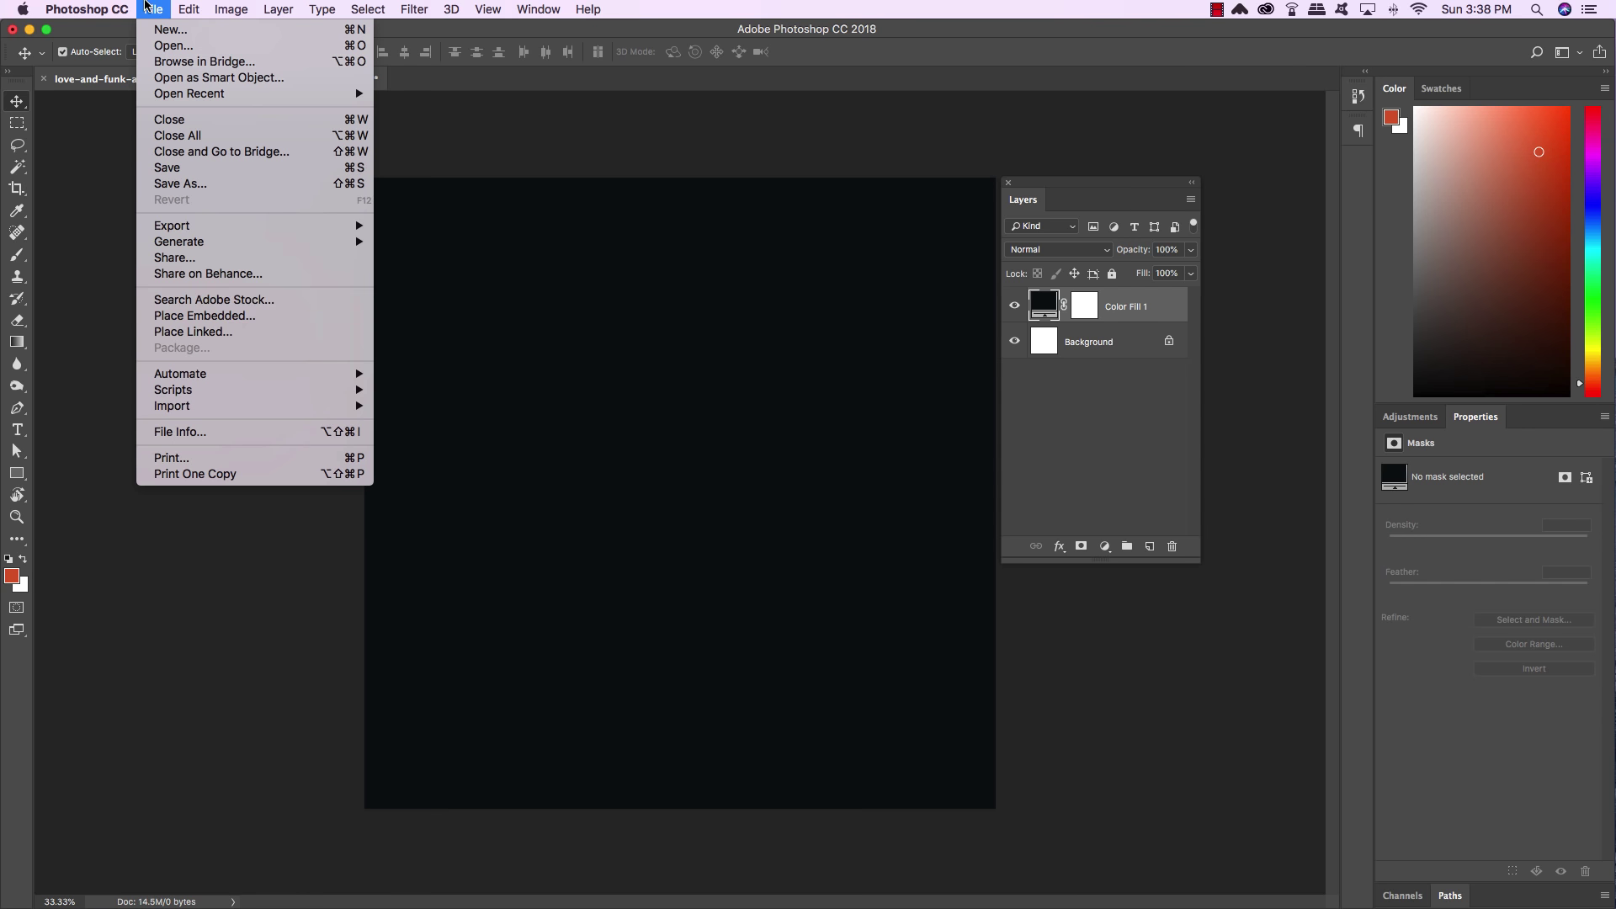
click(250, 316)
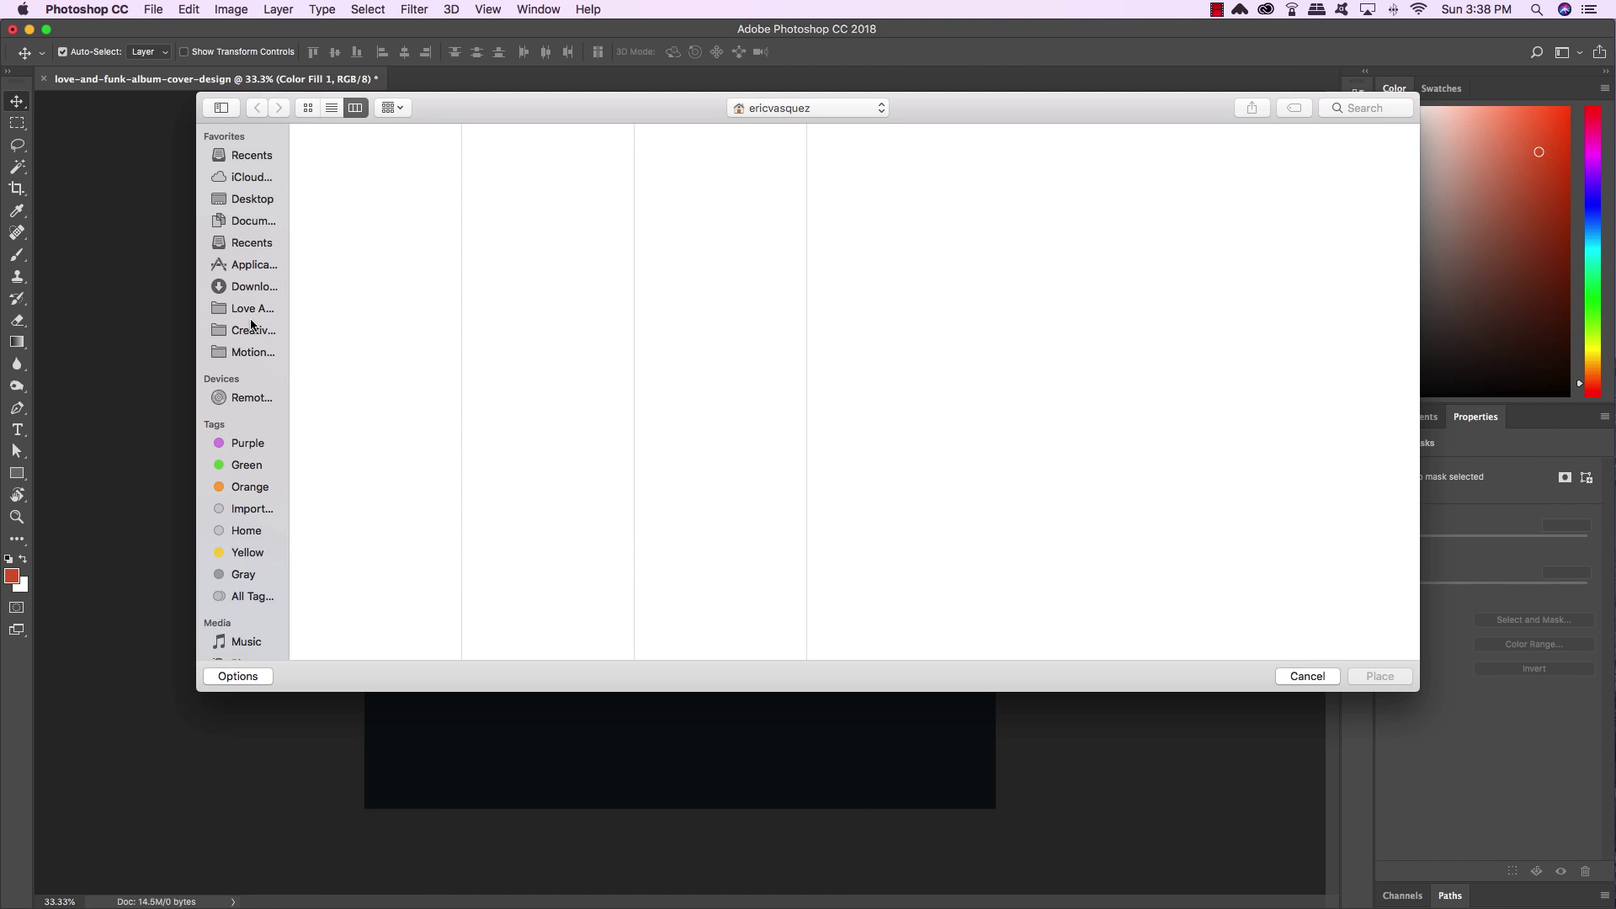
click(243, 202)
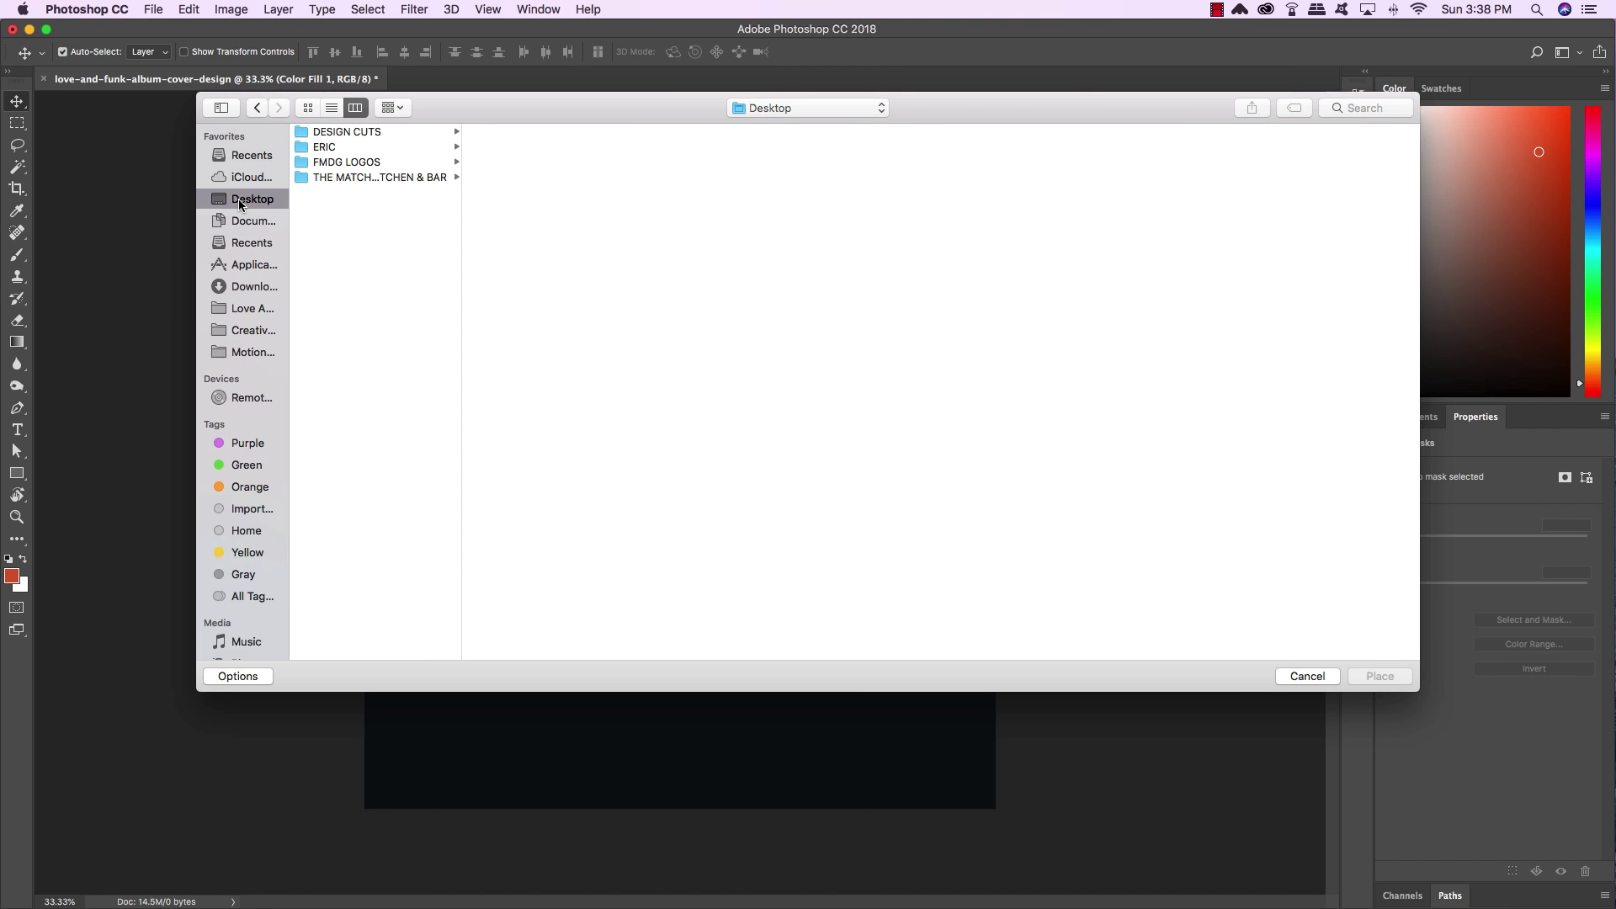
click(379, 133)
click(537, 146)
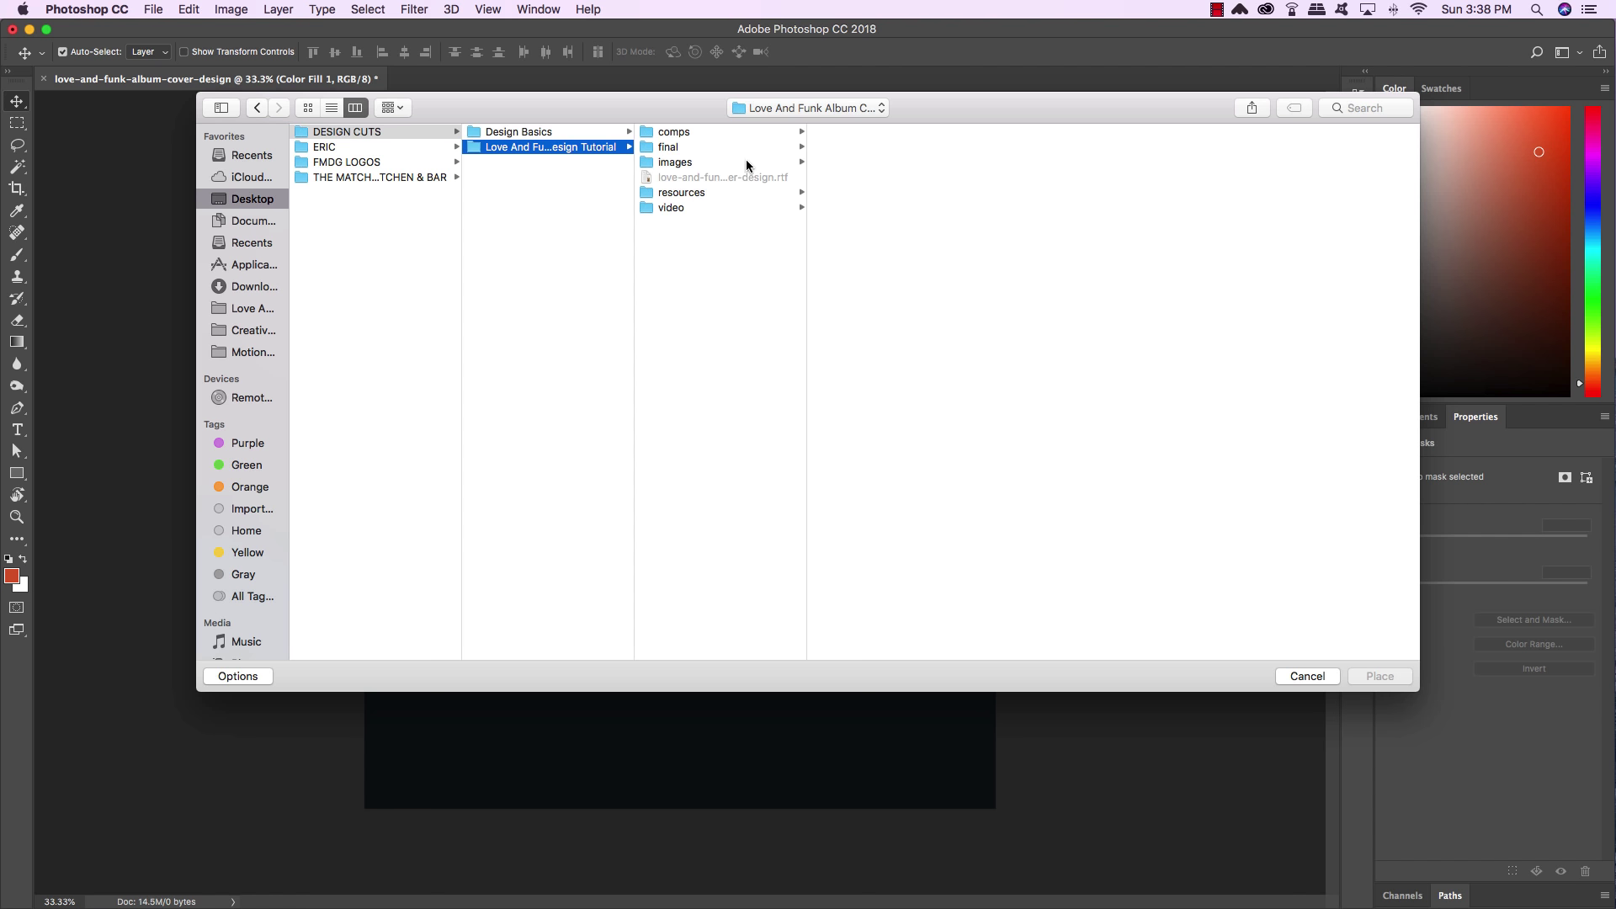
click(695, 191)
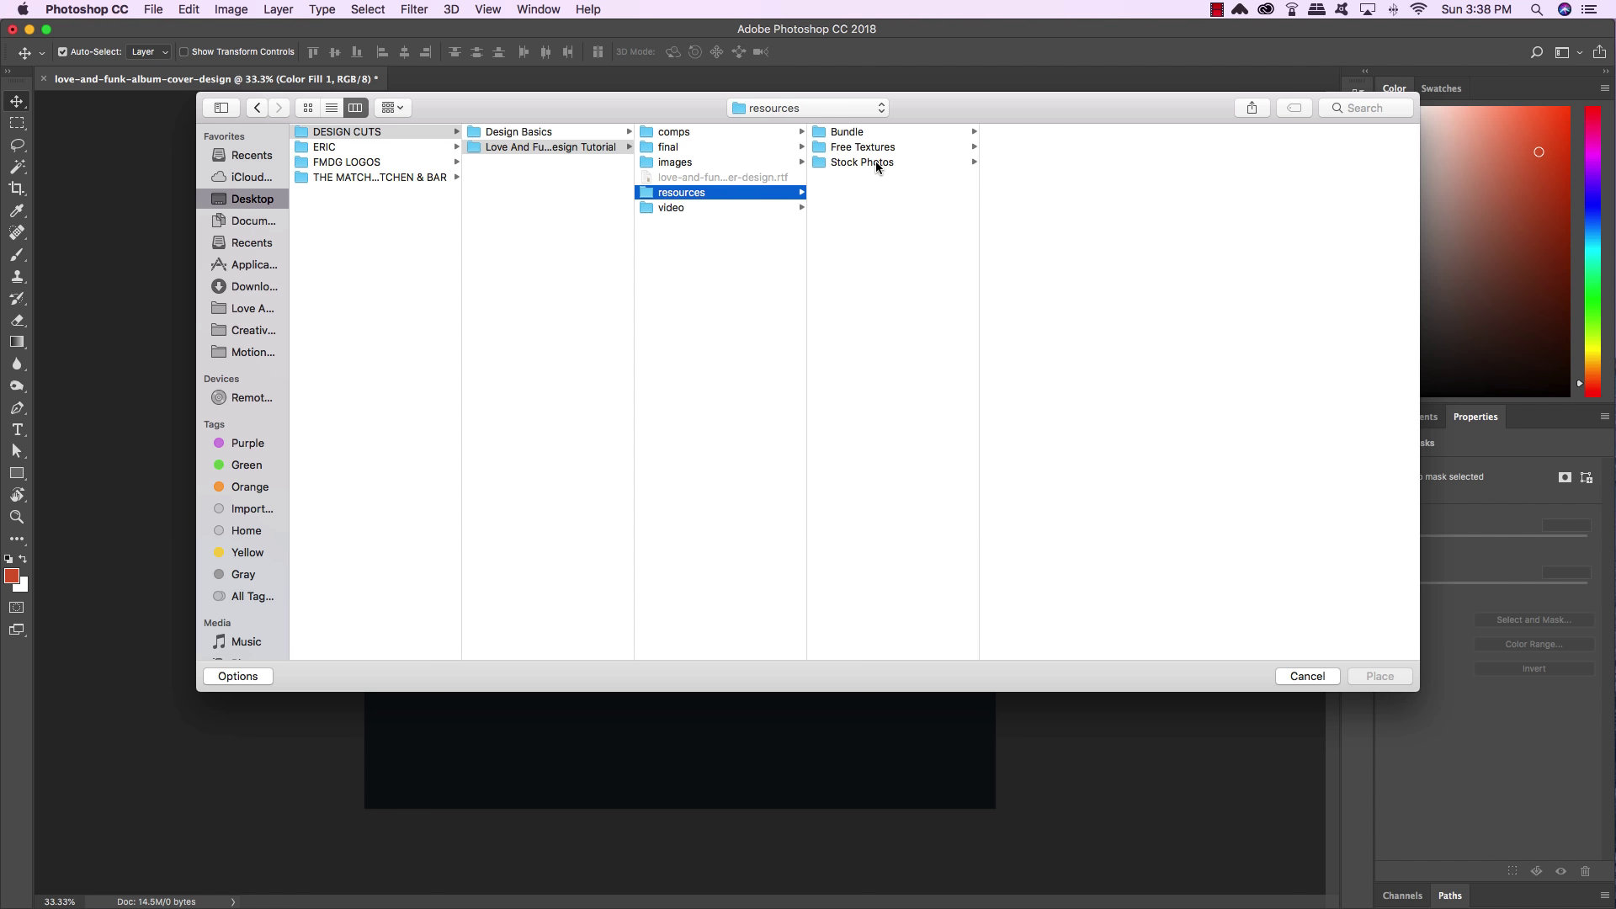
click(876, 162)
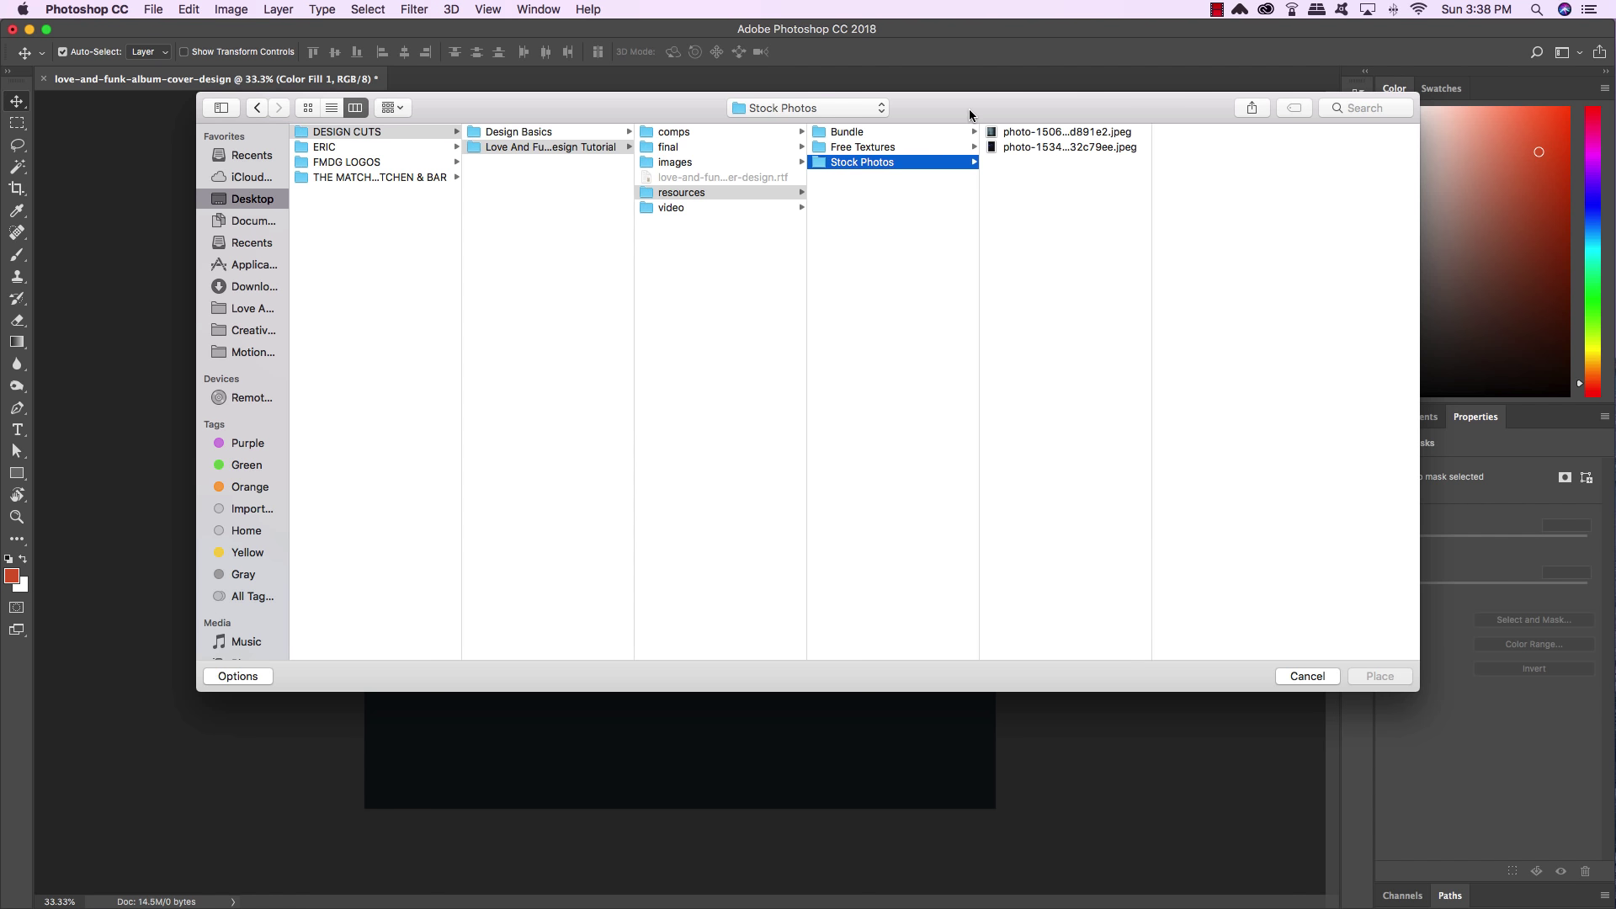
click(1009, 132)
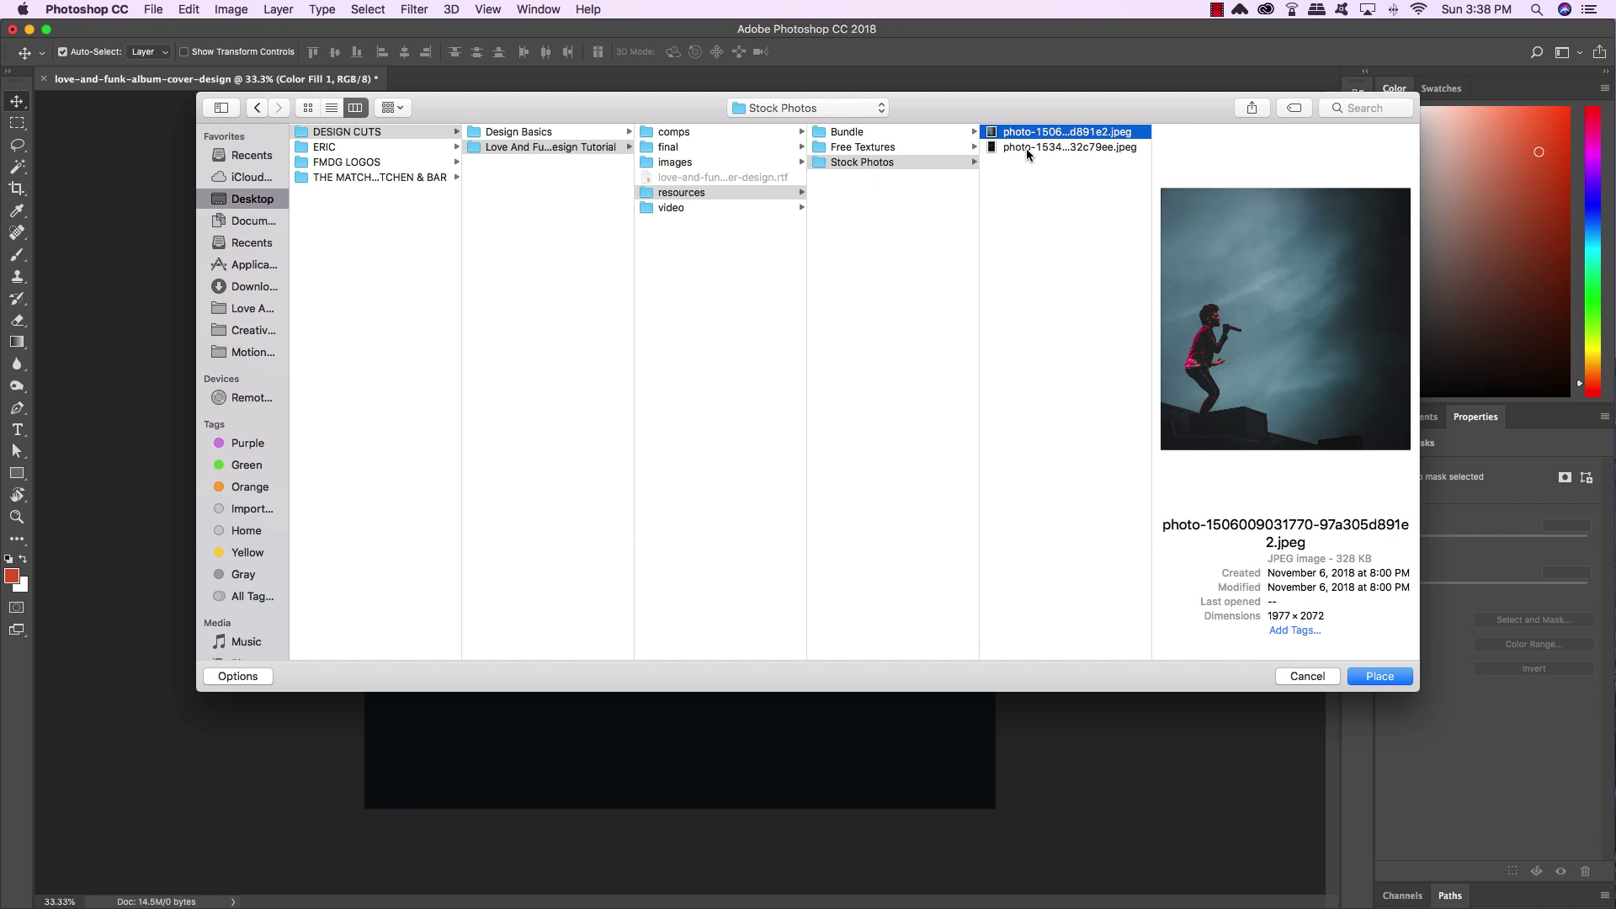
click(1026, 148)
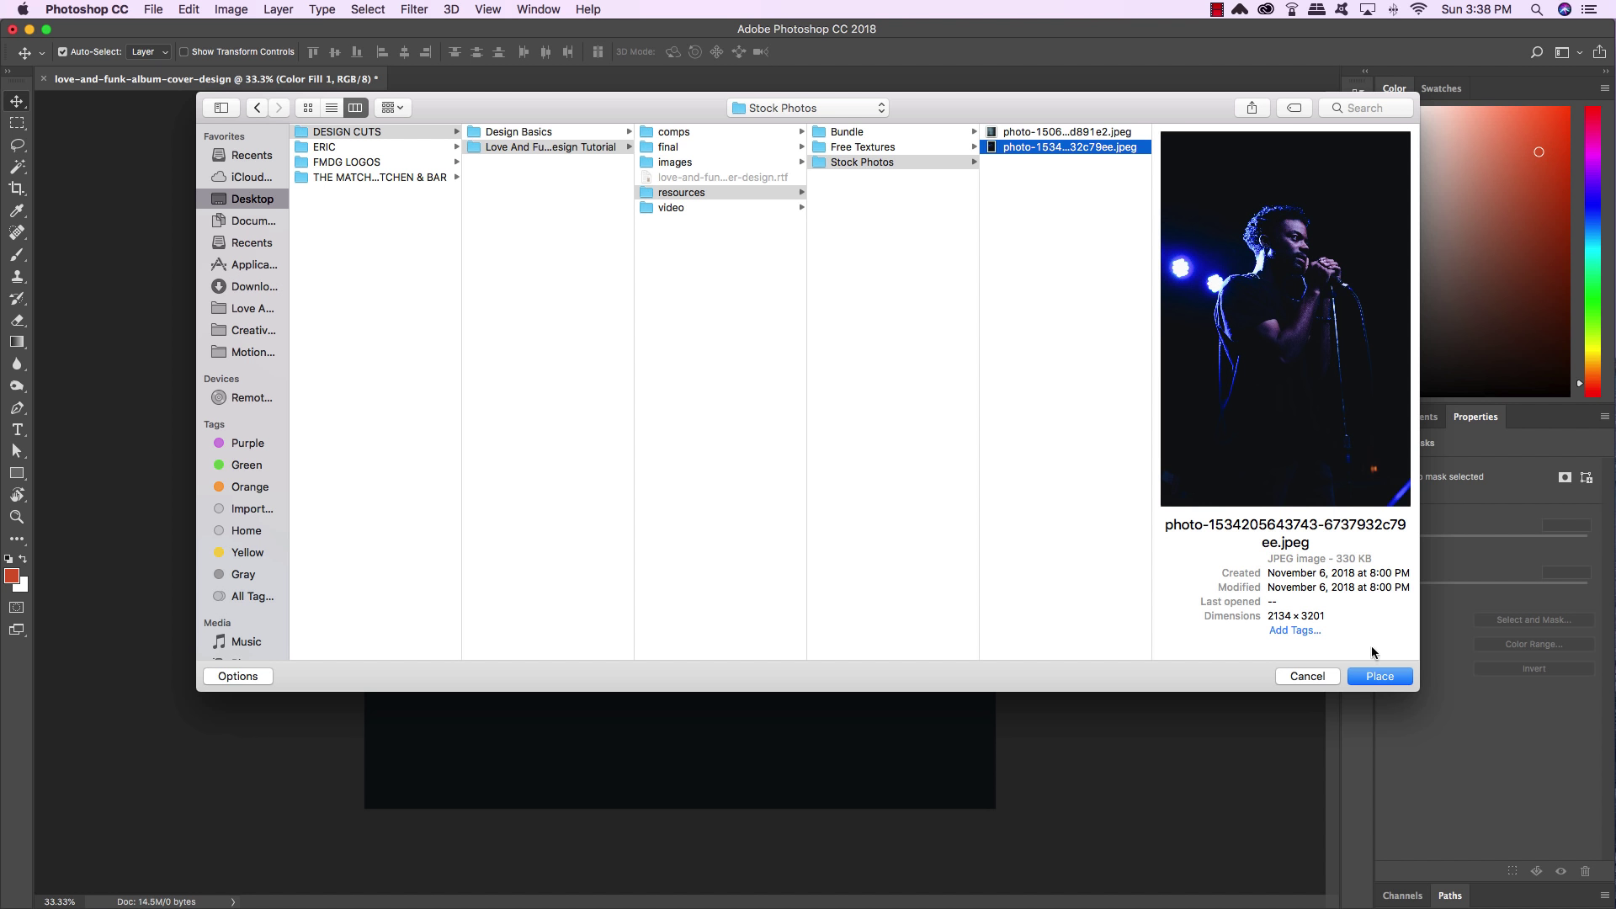
click(1387, 680)
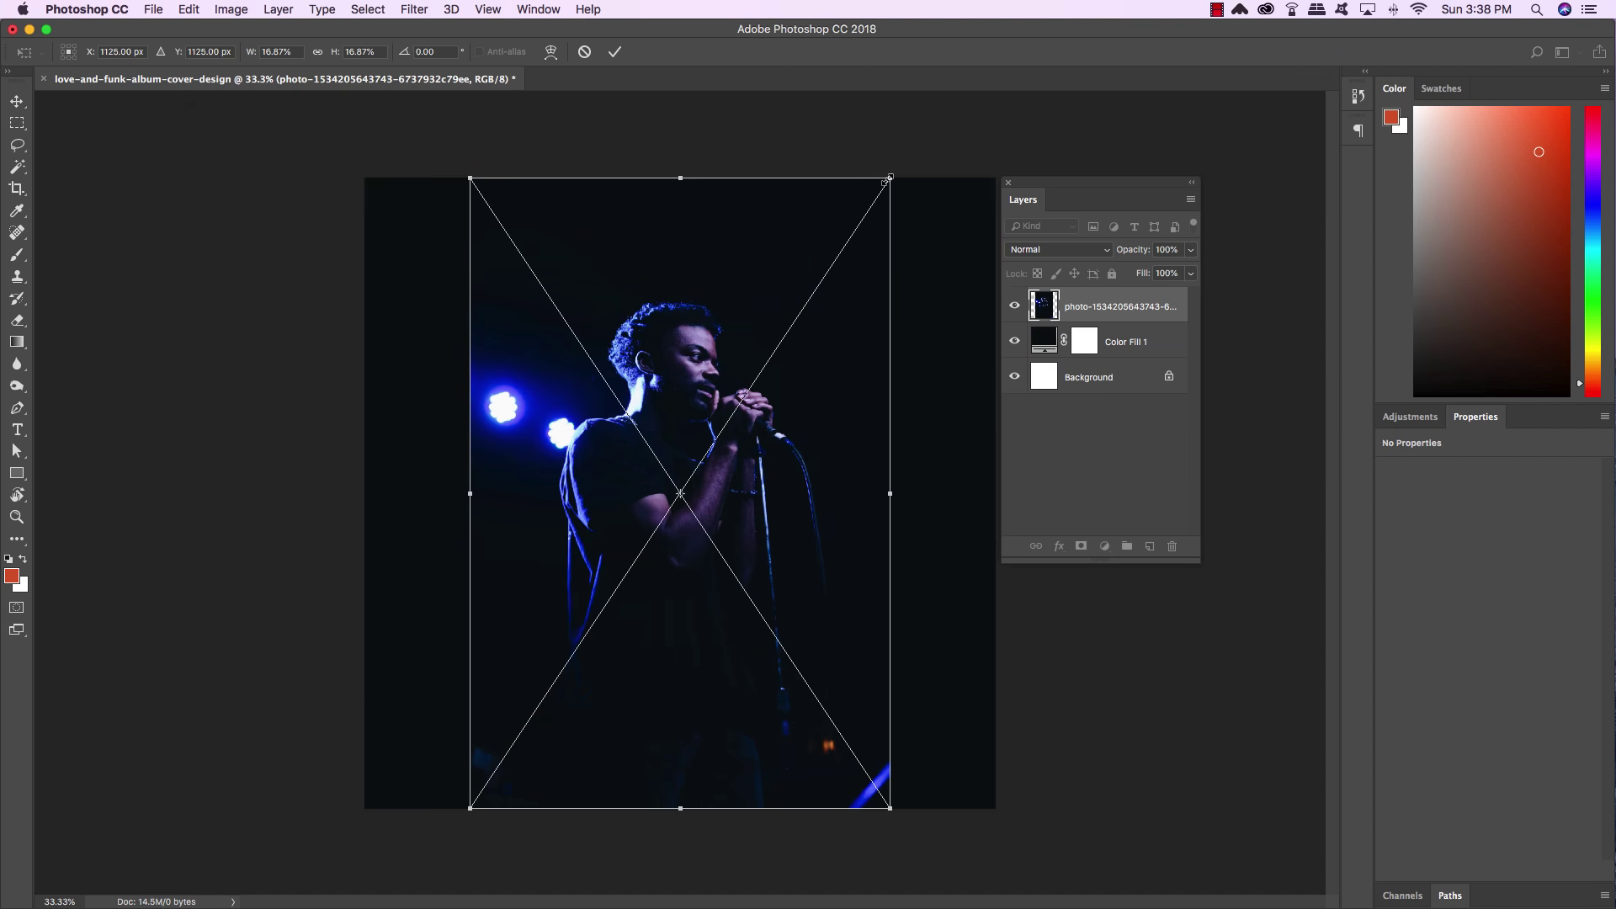
Scale the singer photo past the square edges and shift it left to X -2.42 in
drag(890, 177, 976, 57)
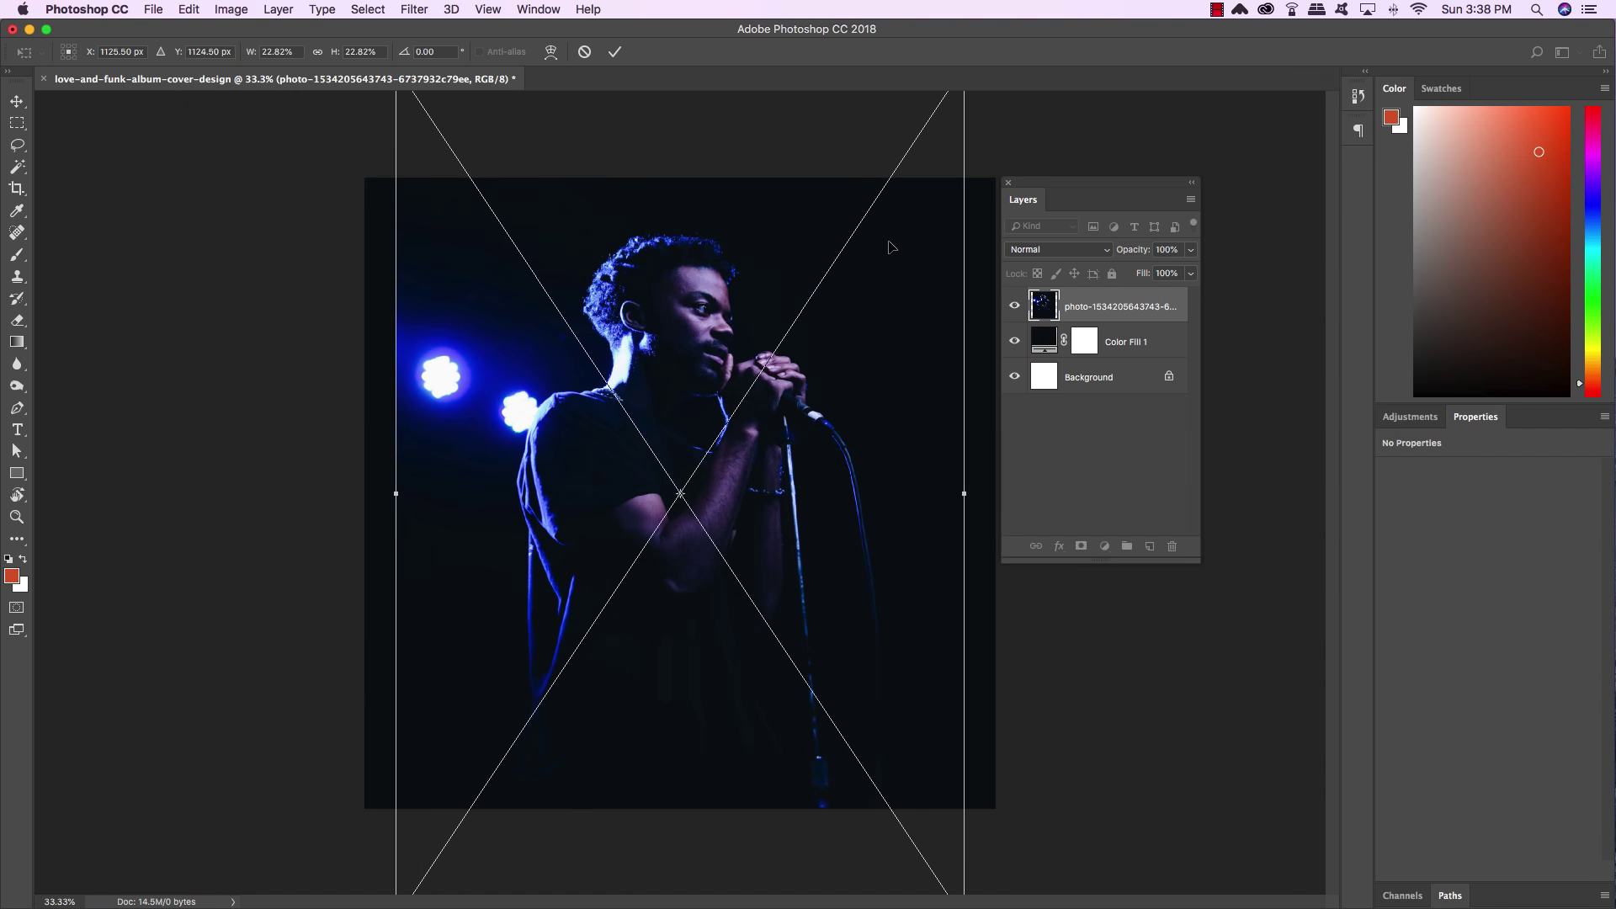
drag(867, 332, 757, 370)
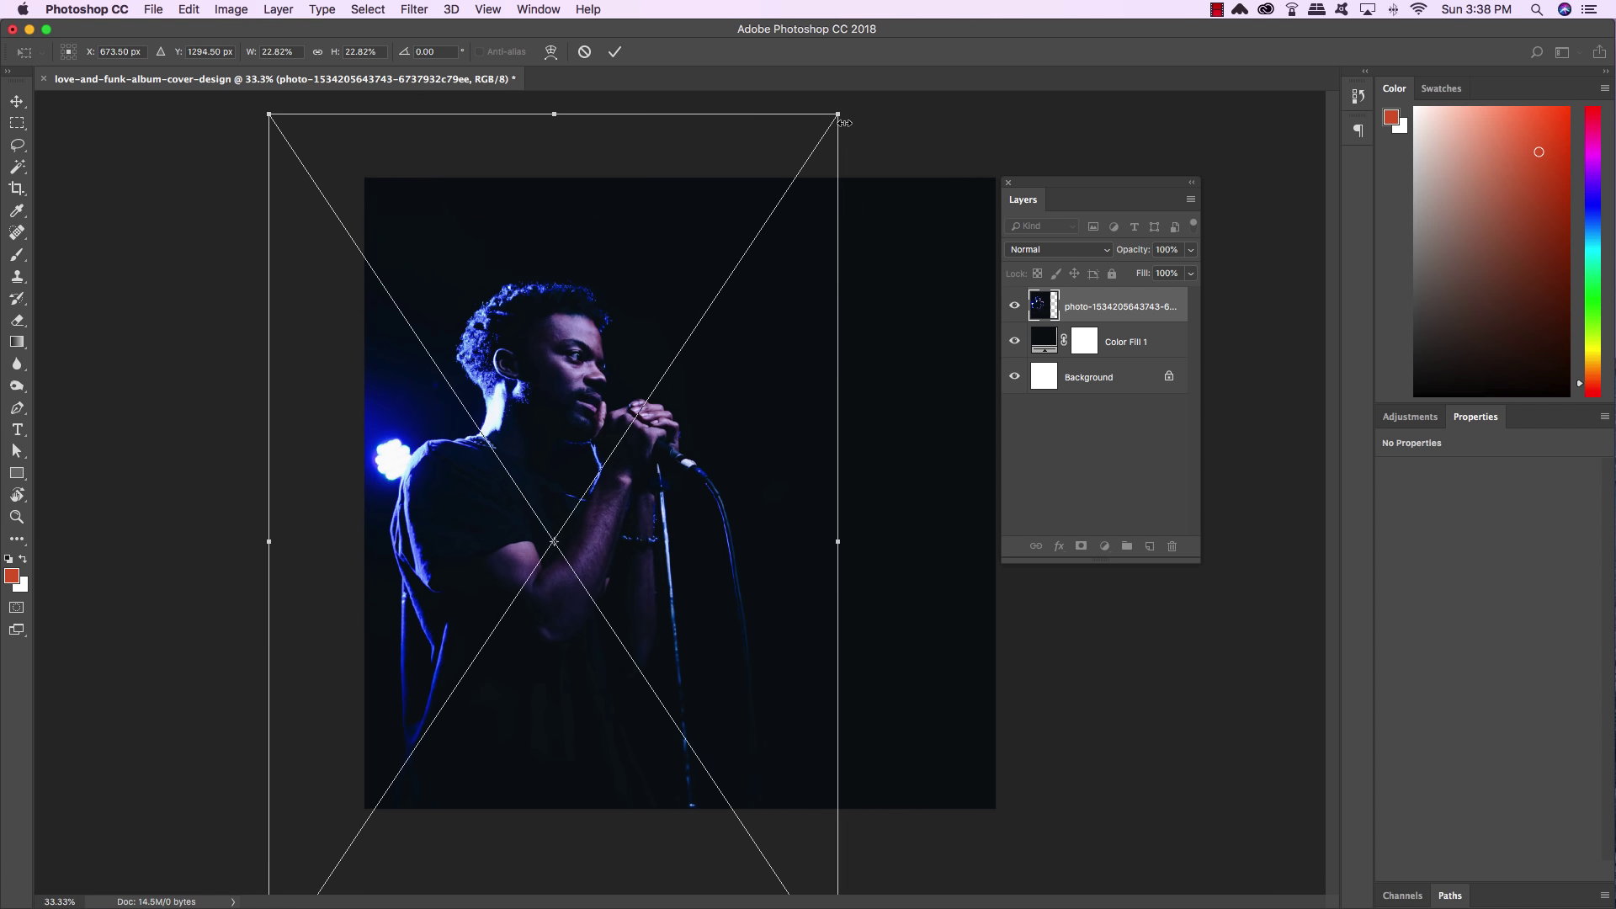
drag(839, 111, 875, 58)
drag(783, 375, 714, 381)
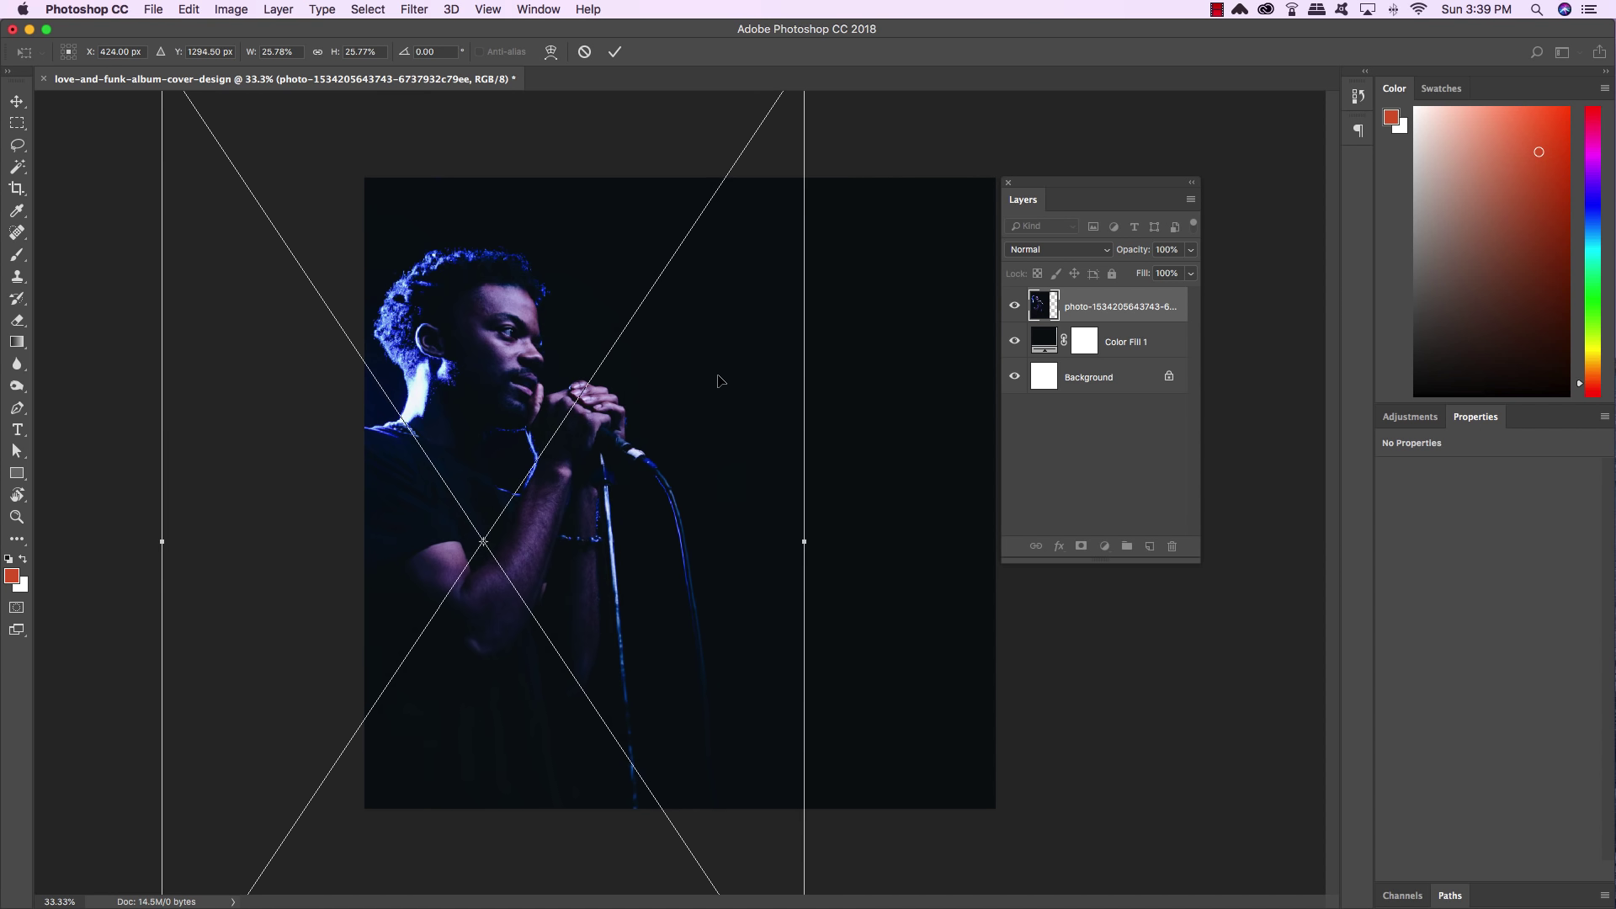
key(Return)
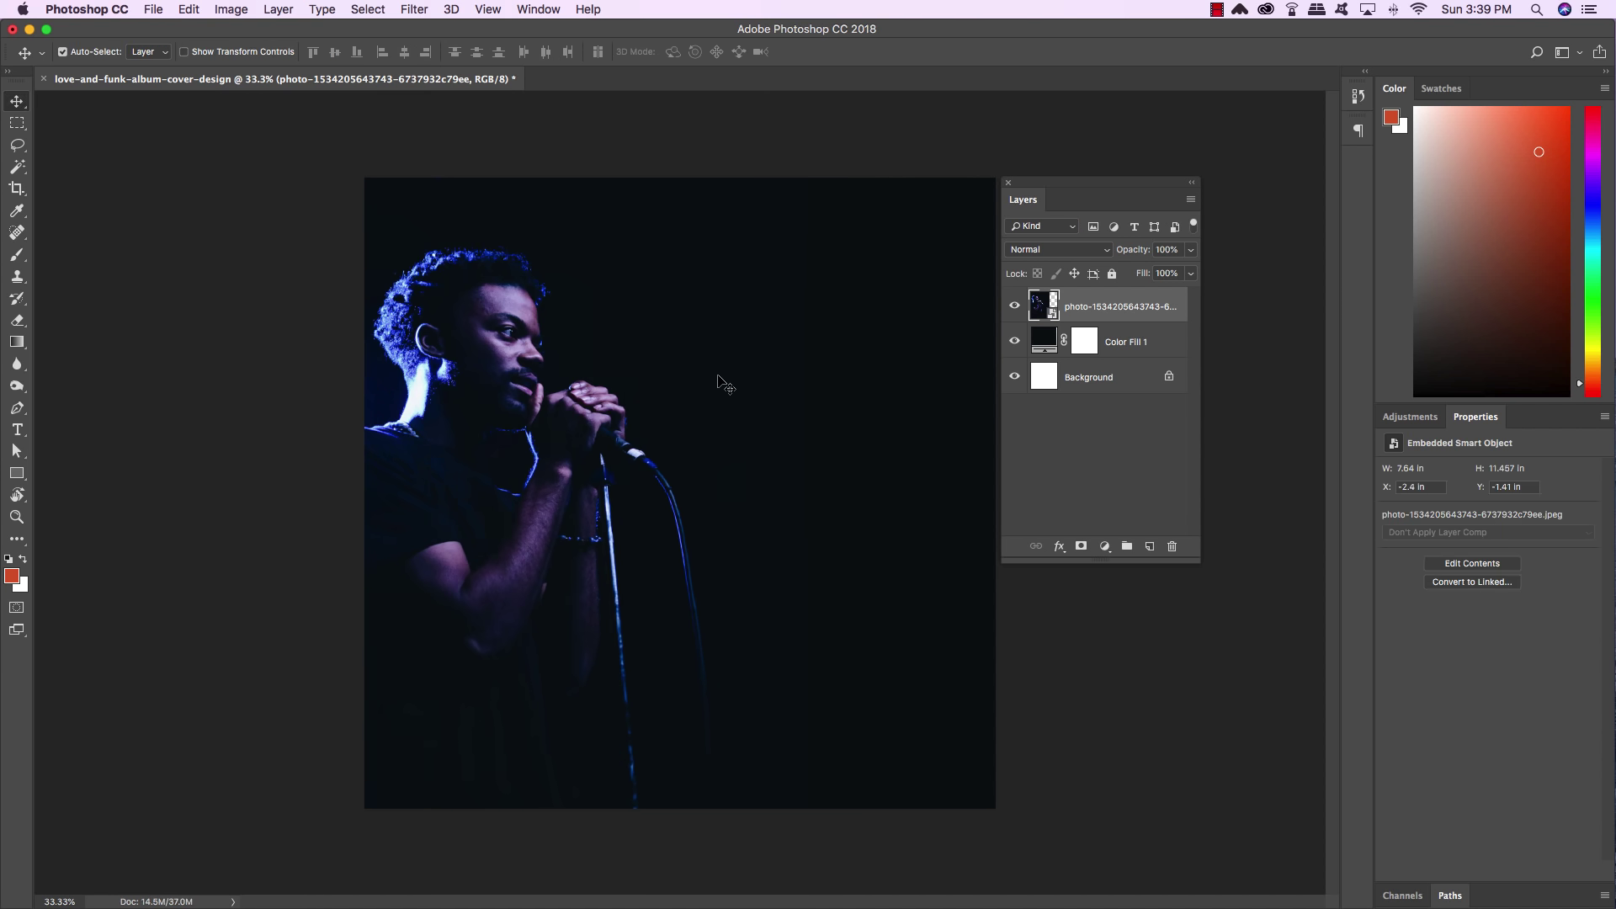
key(shift+Right)
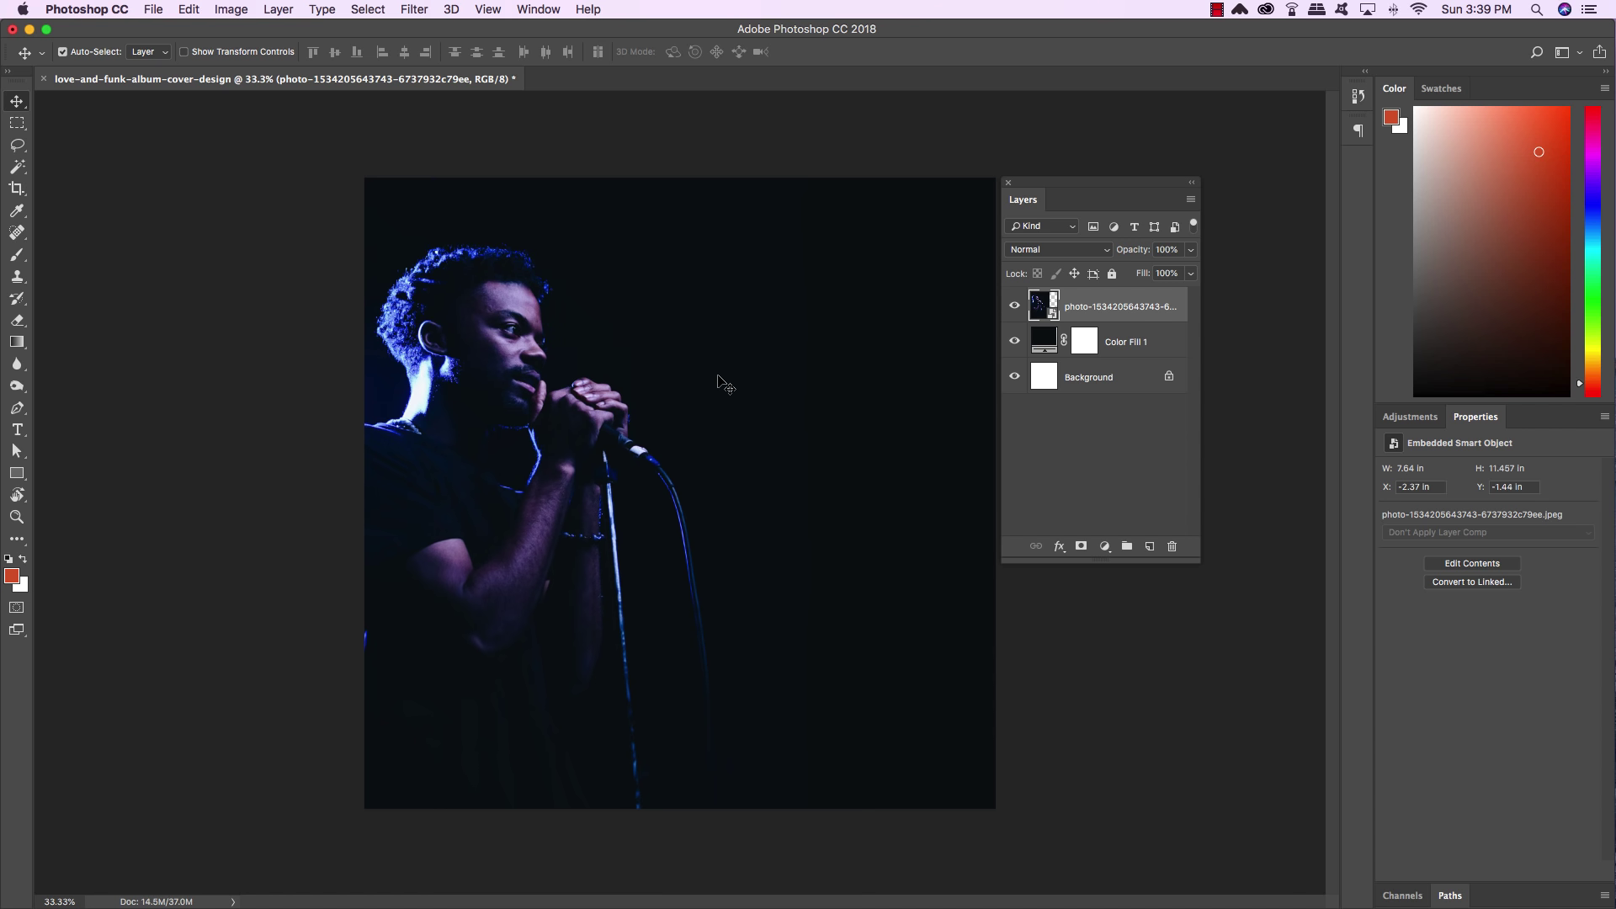
key(Left)
key(Left)
key(Left)
key(Left)
key(Left)
key(Left)
key(Left)
key(Left)
key(Left)
key(Left)
key(Left)
key(Left)
key(Left)
key(Left)
key(Left)
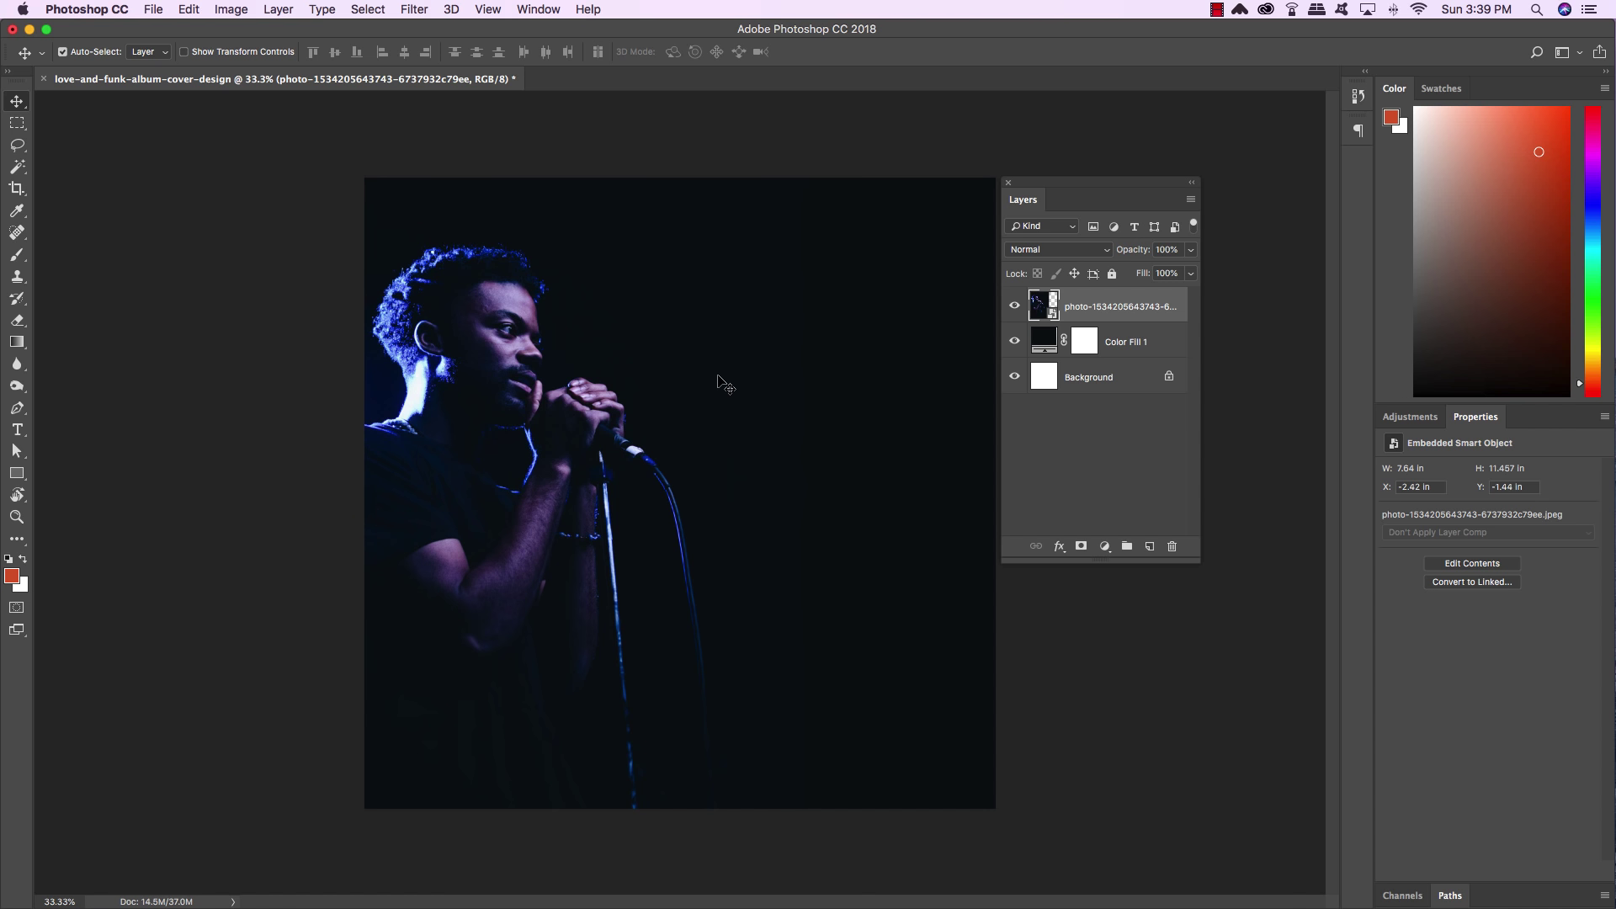
Add Black & White and Gradient Map adjustment layers, then open the gradient's editor
click(1105, 546)
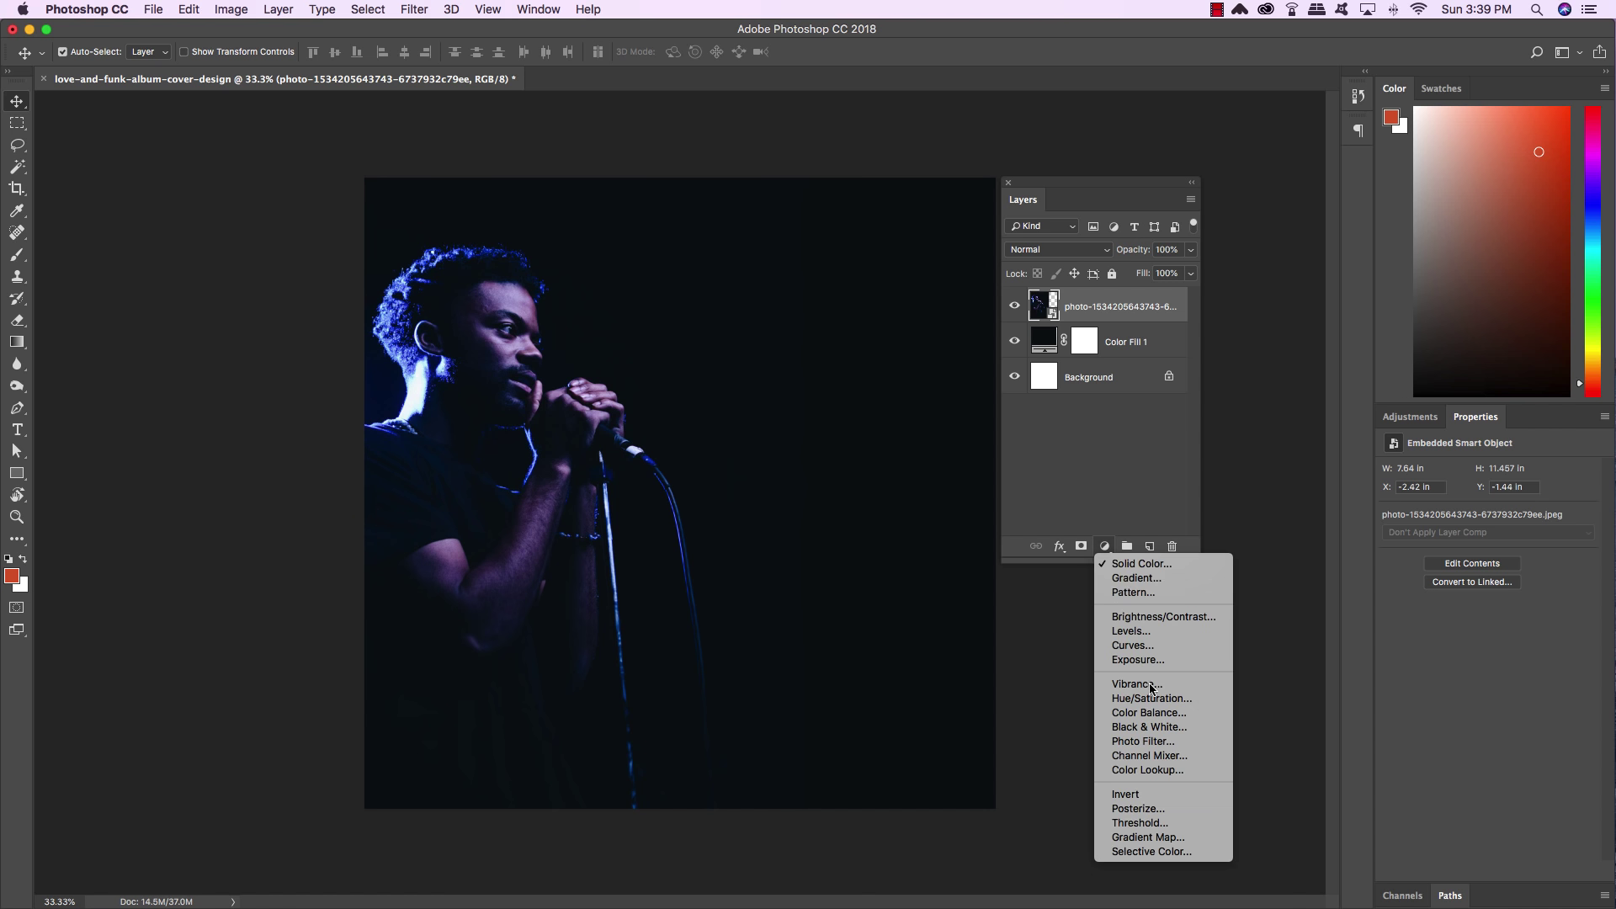
click(1149, 727)
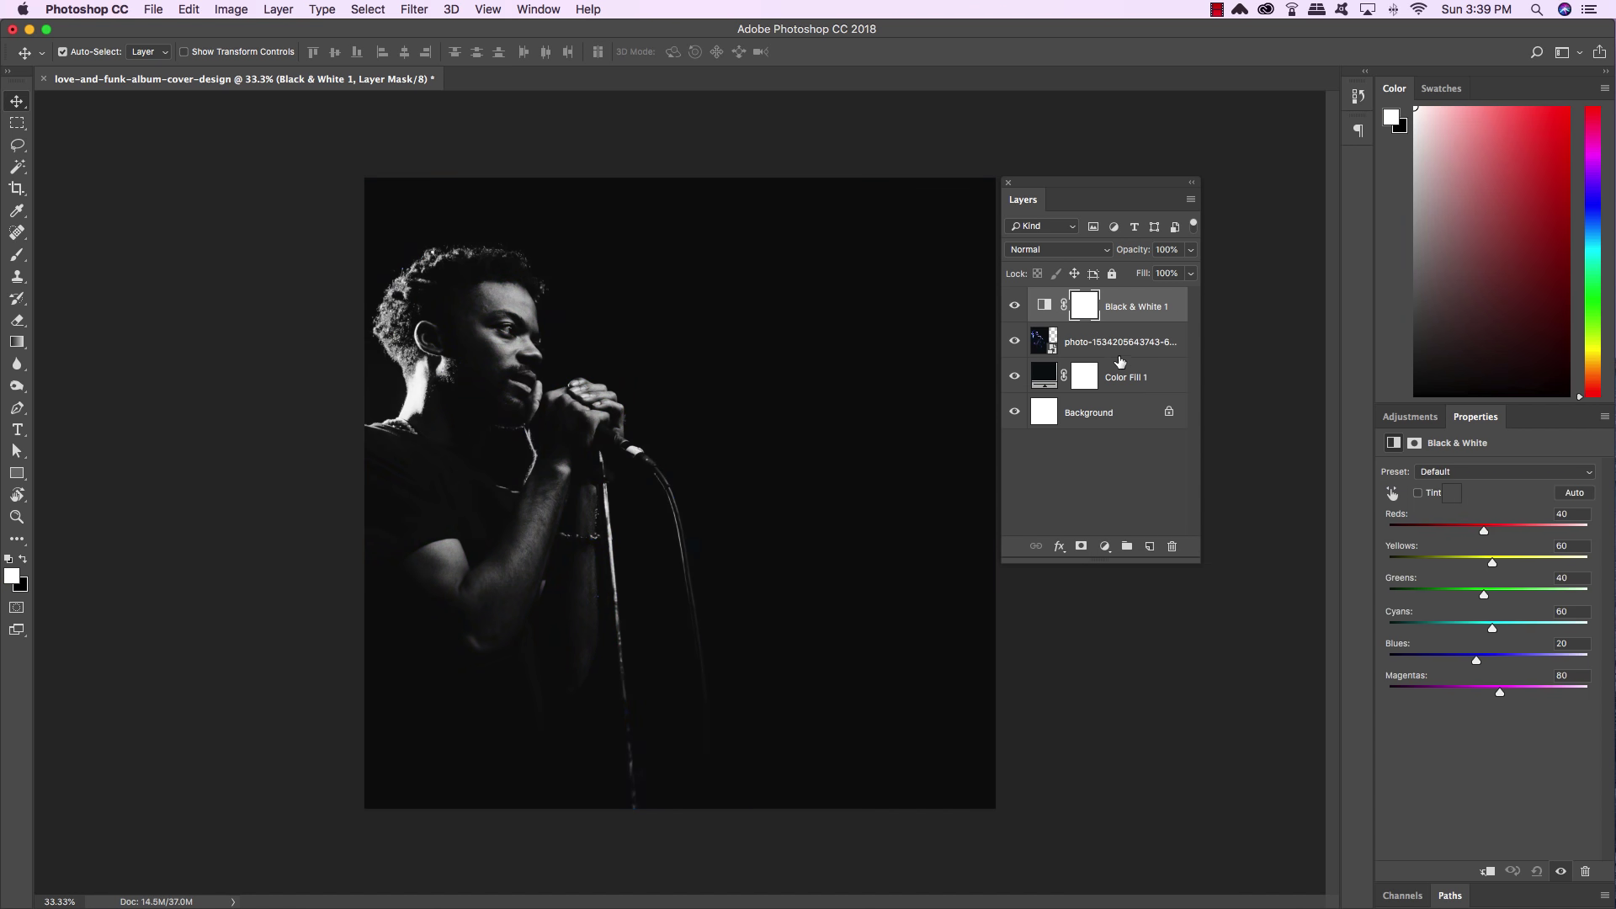
click(1105, 546)
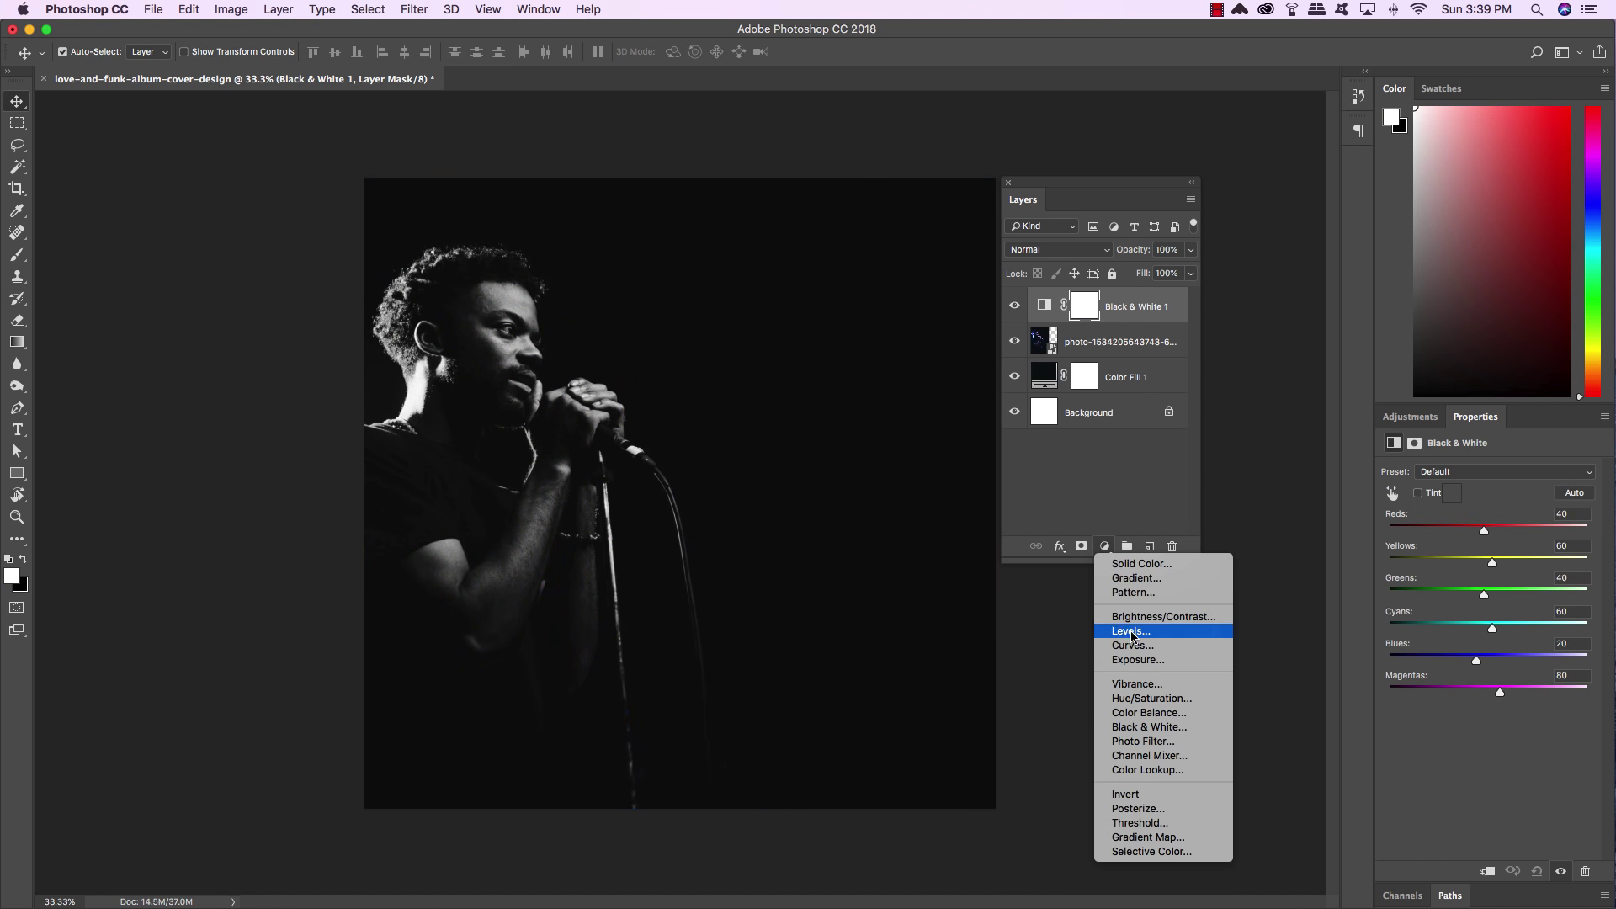
click(1156, 837)
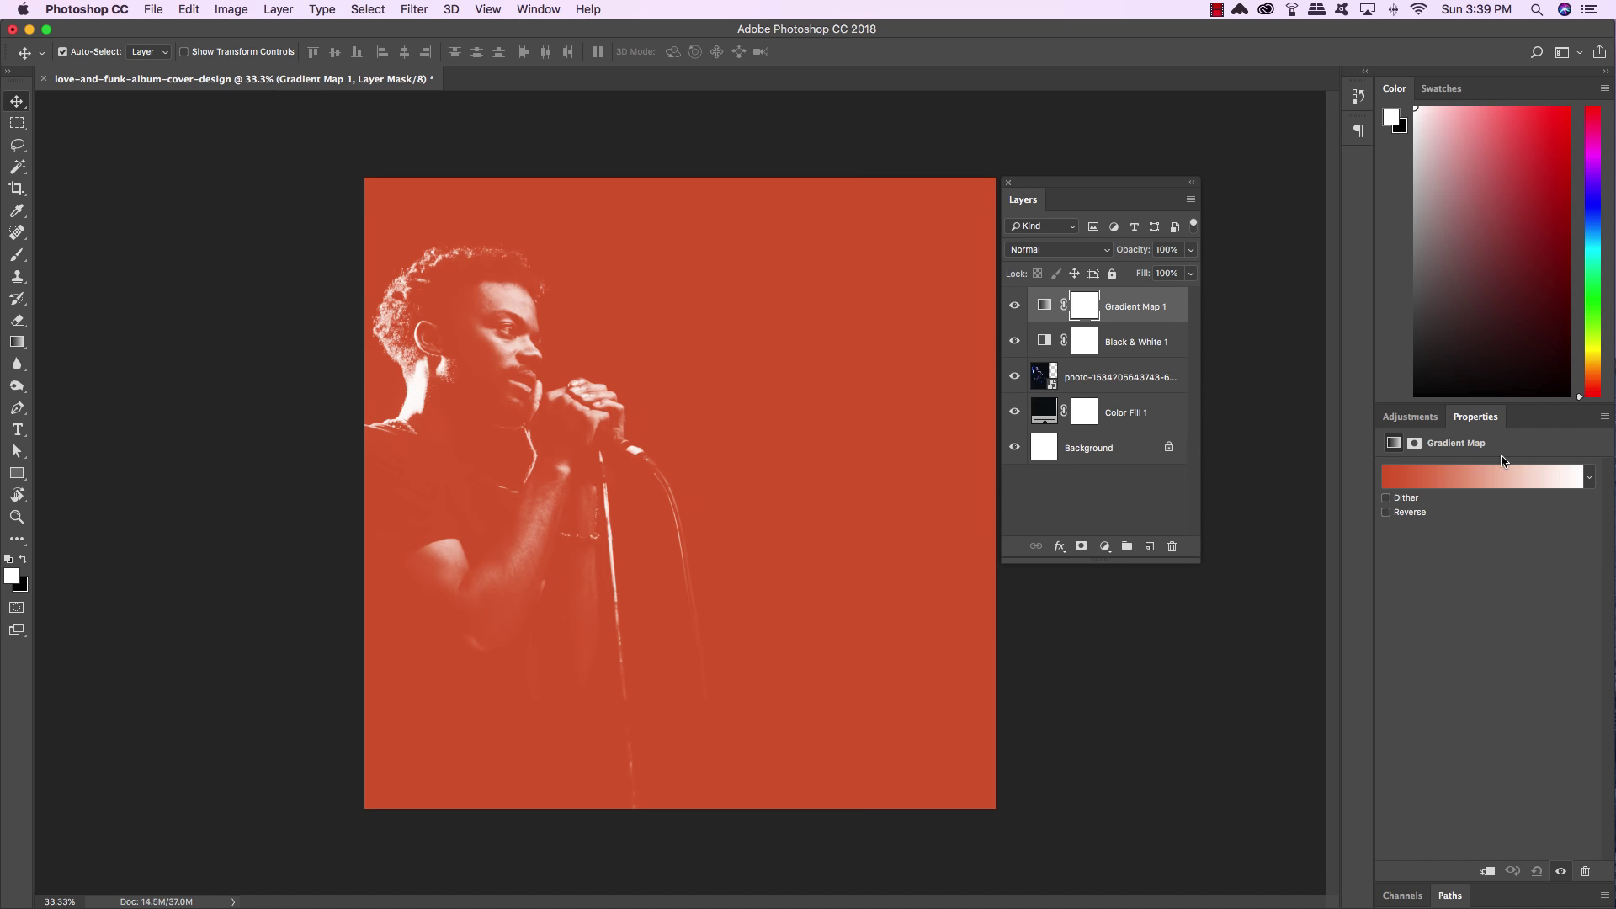
drag(1475, 417, 864, 171)
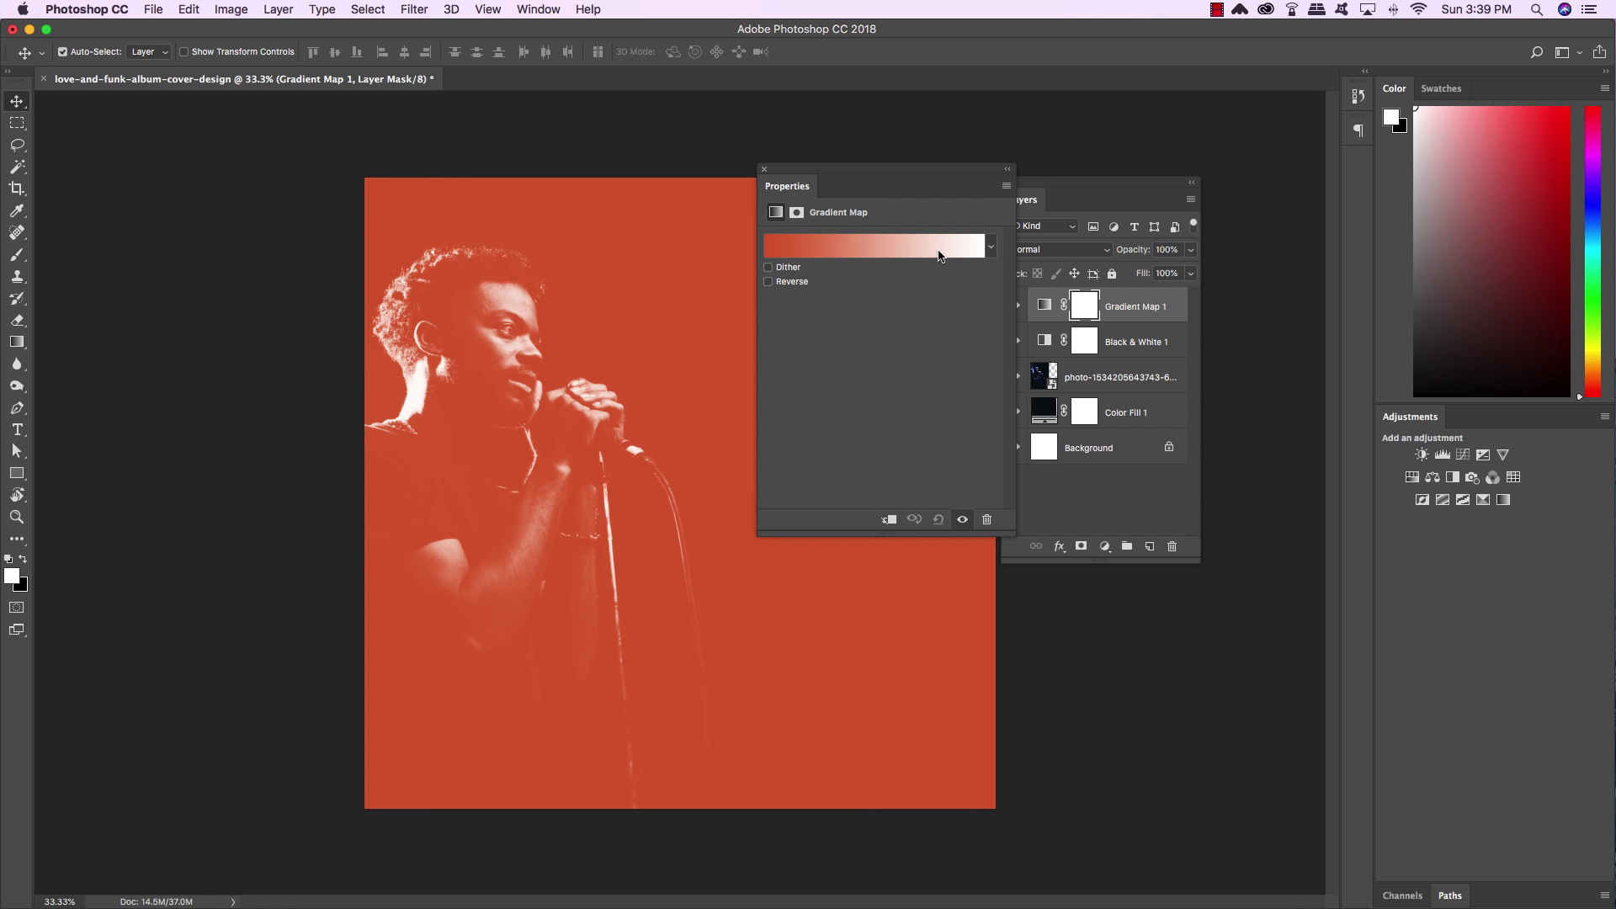
click(821, 250)
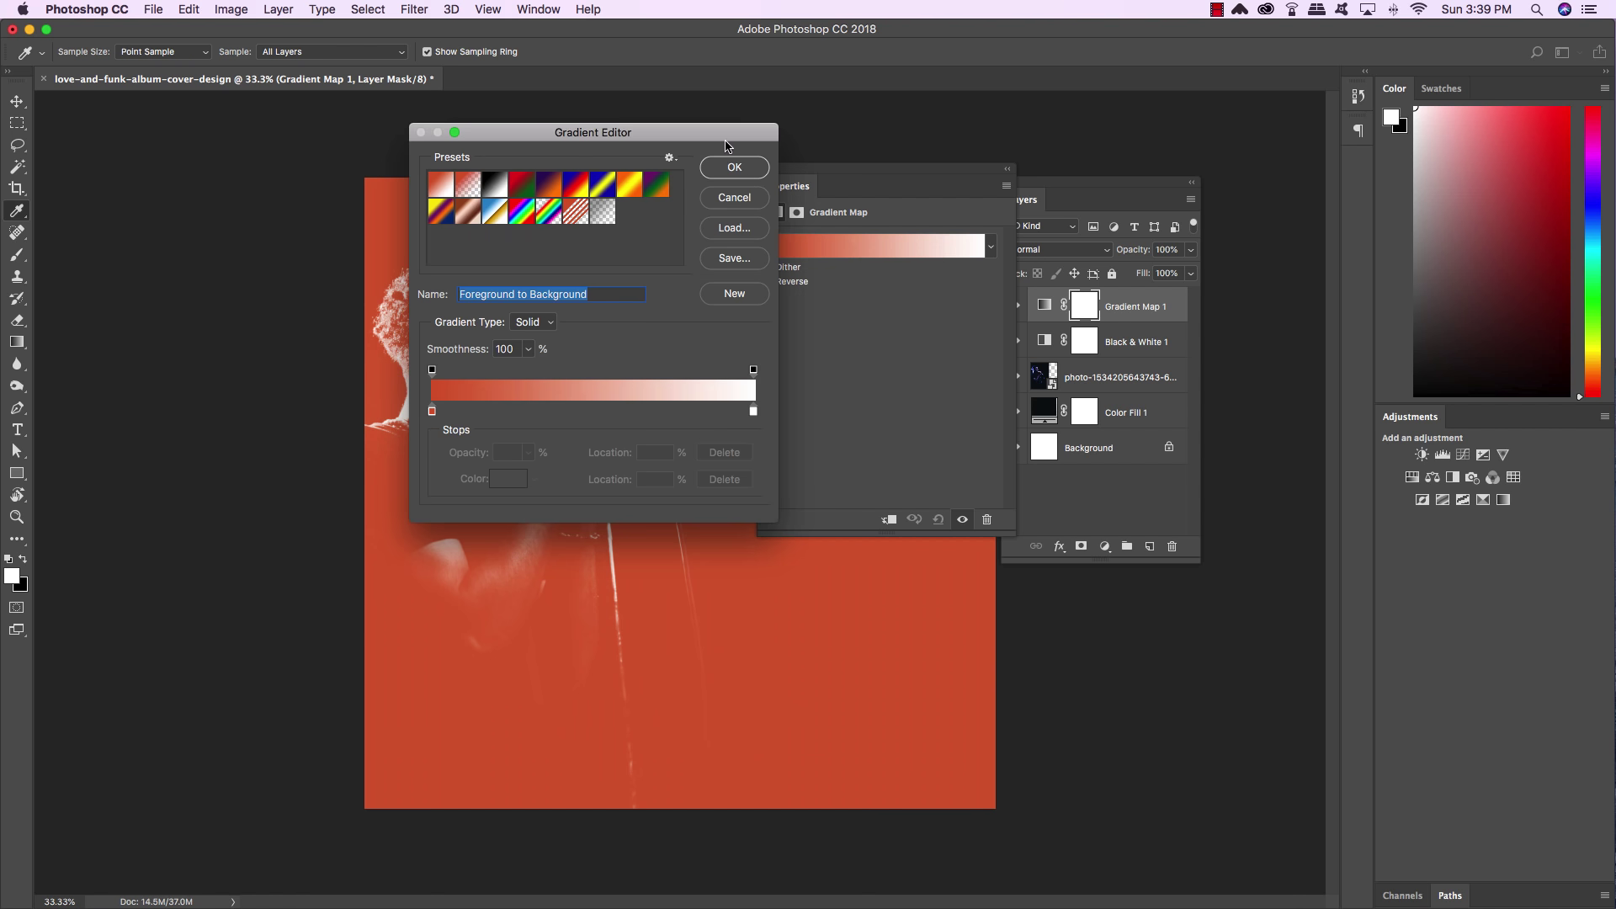
Set the gradient's left colour stop to navy #141d35
drag(715, 132, 672, 299)
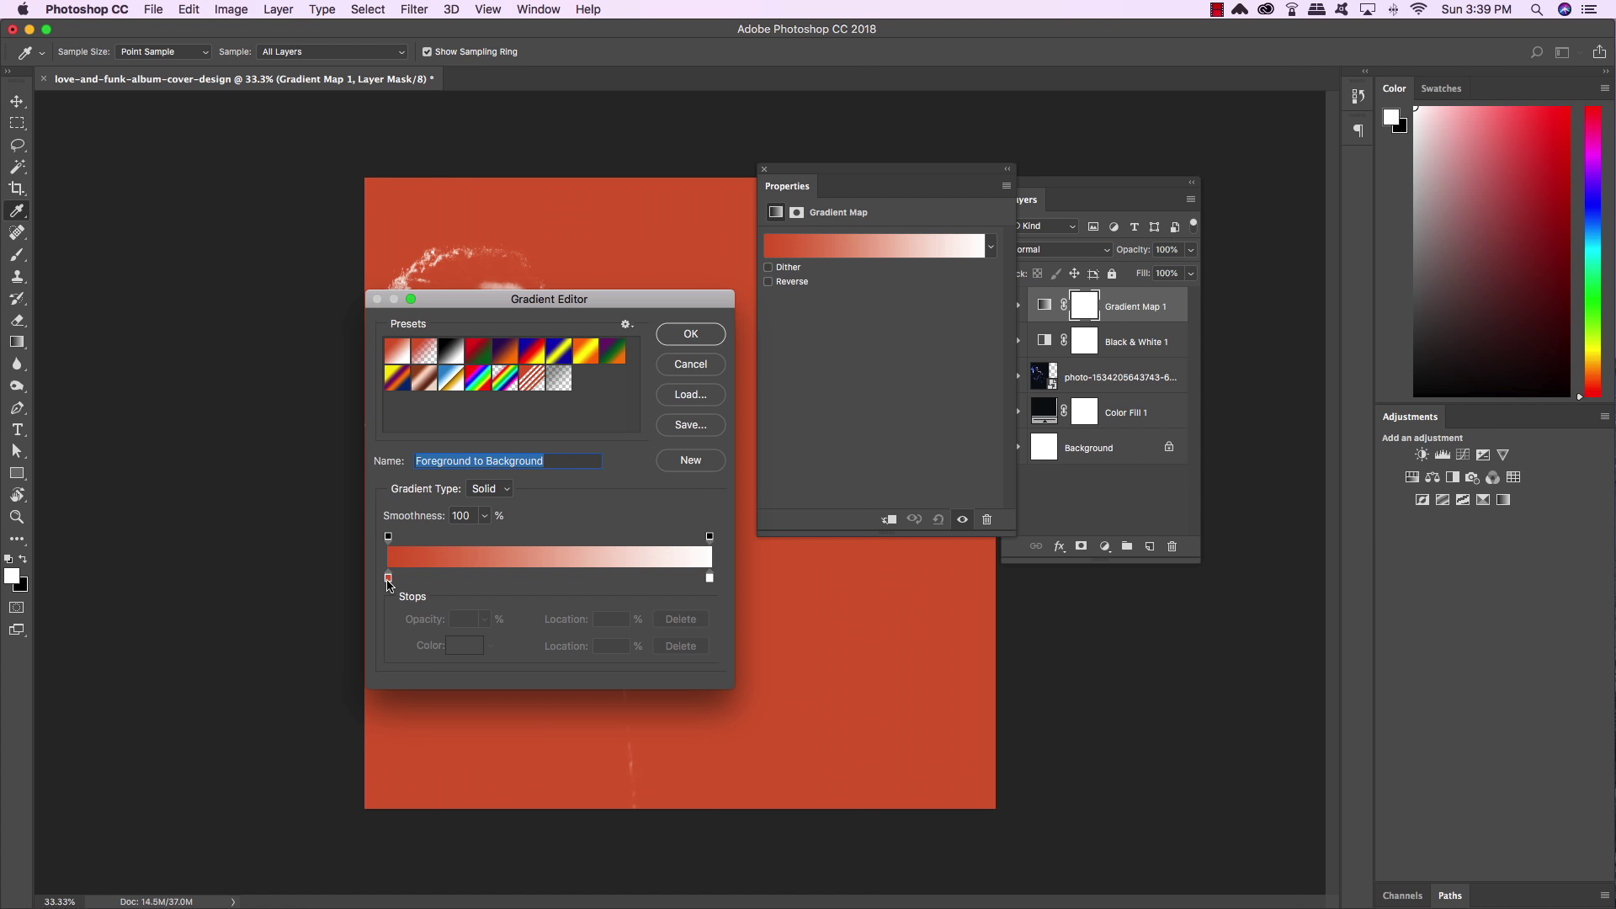
click(388, 578)
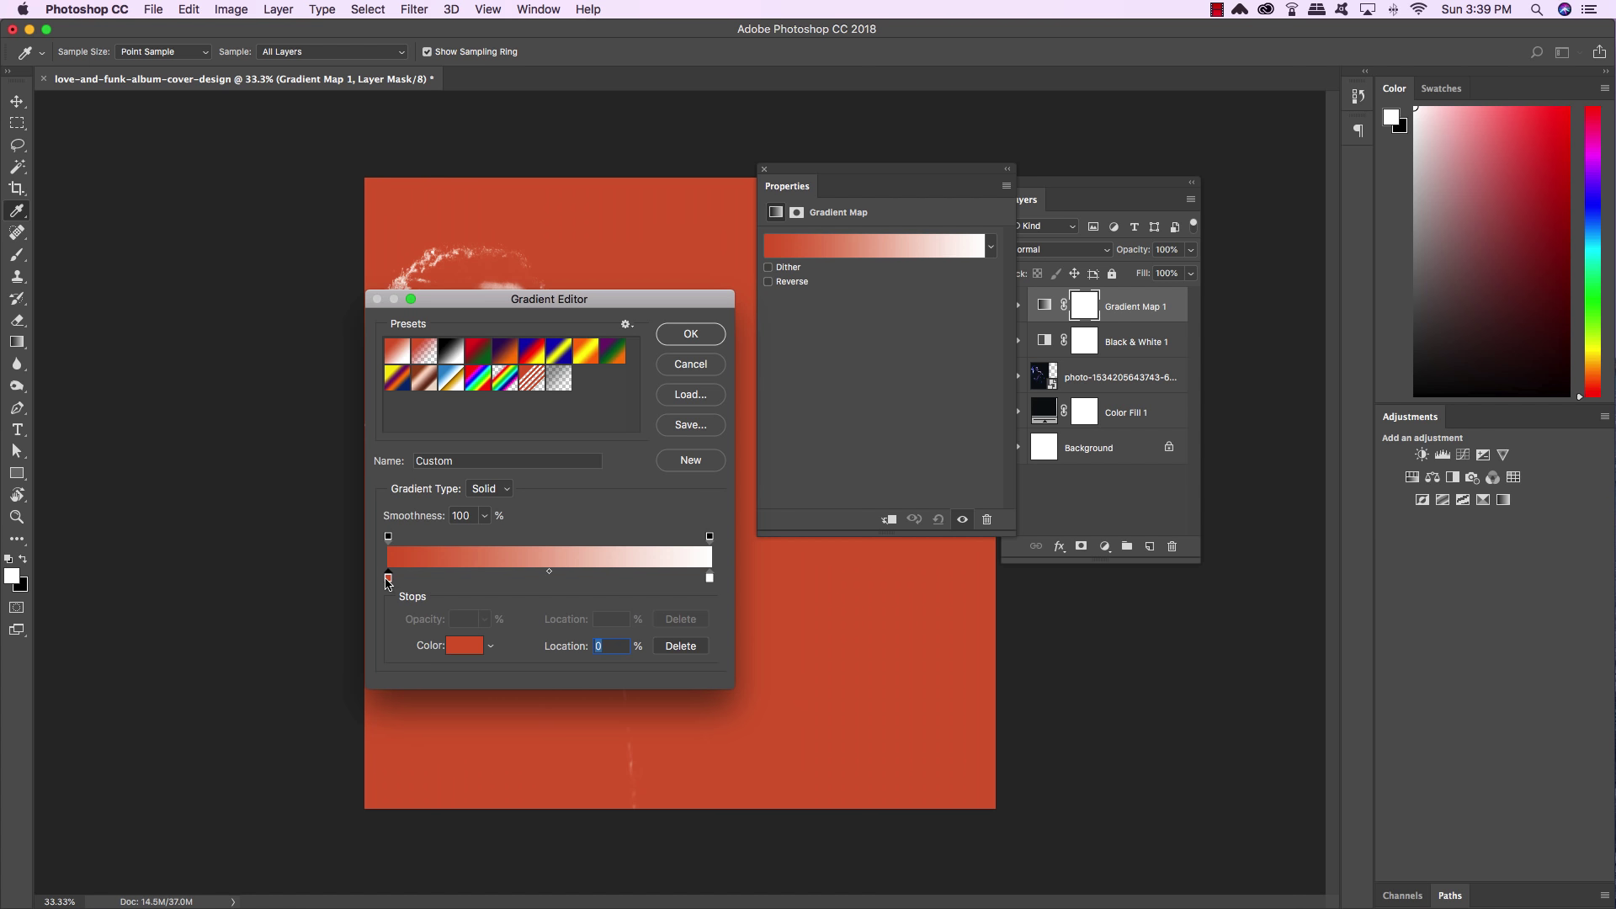
click(388, 537)
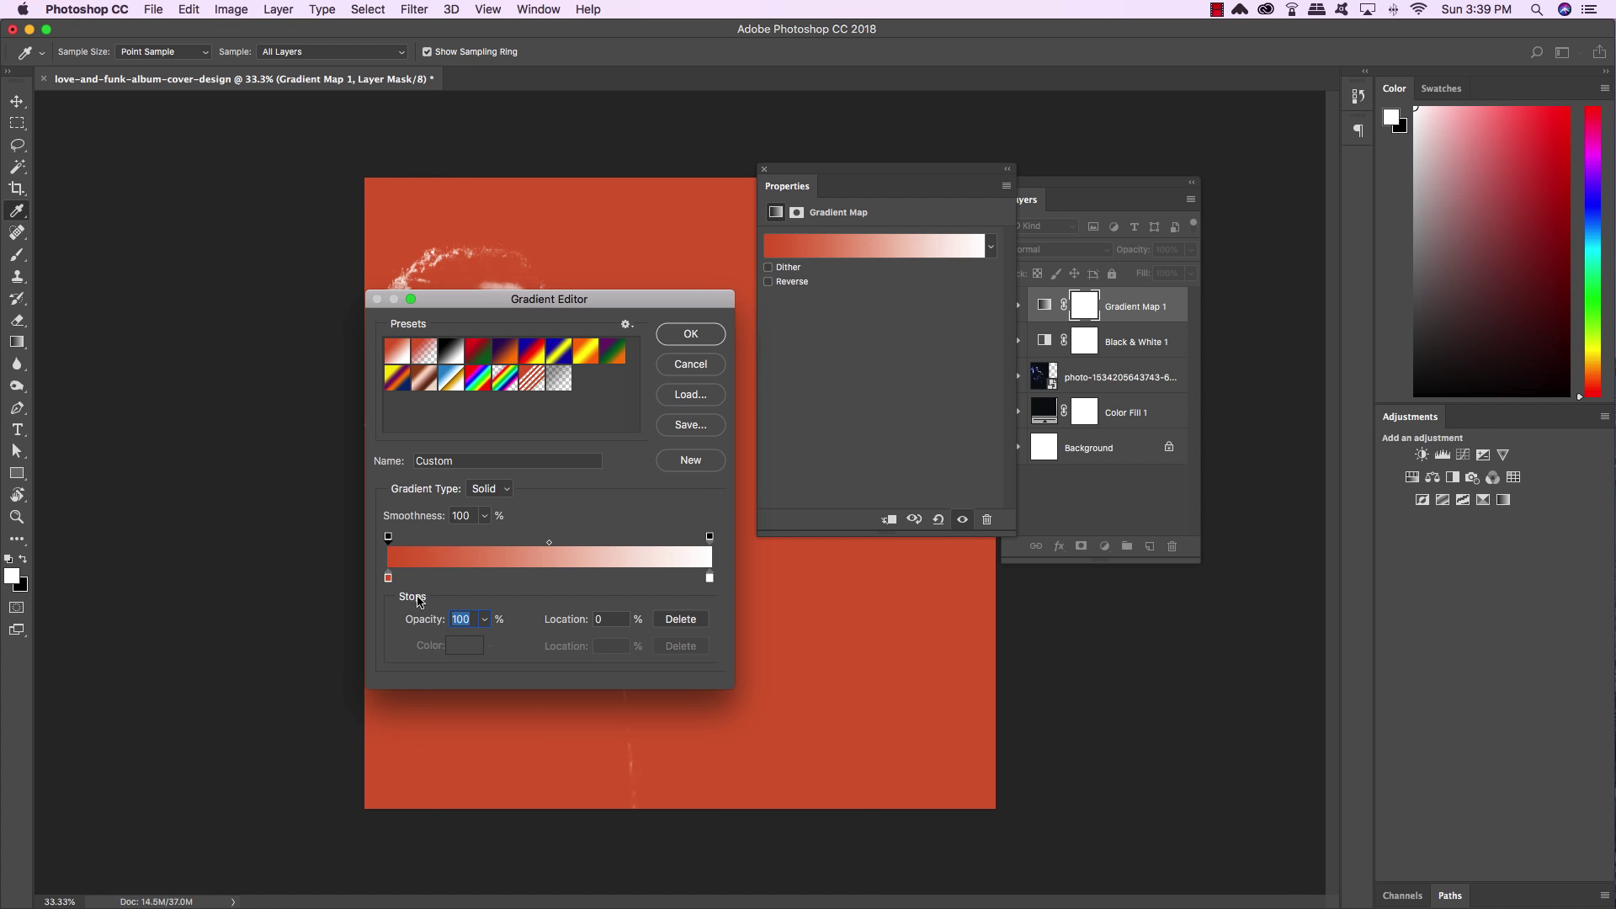
click(388, 578)
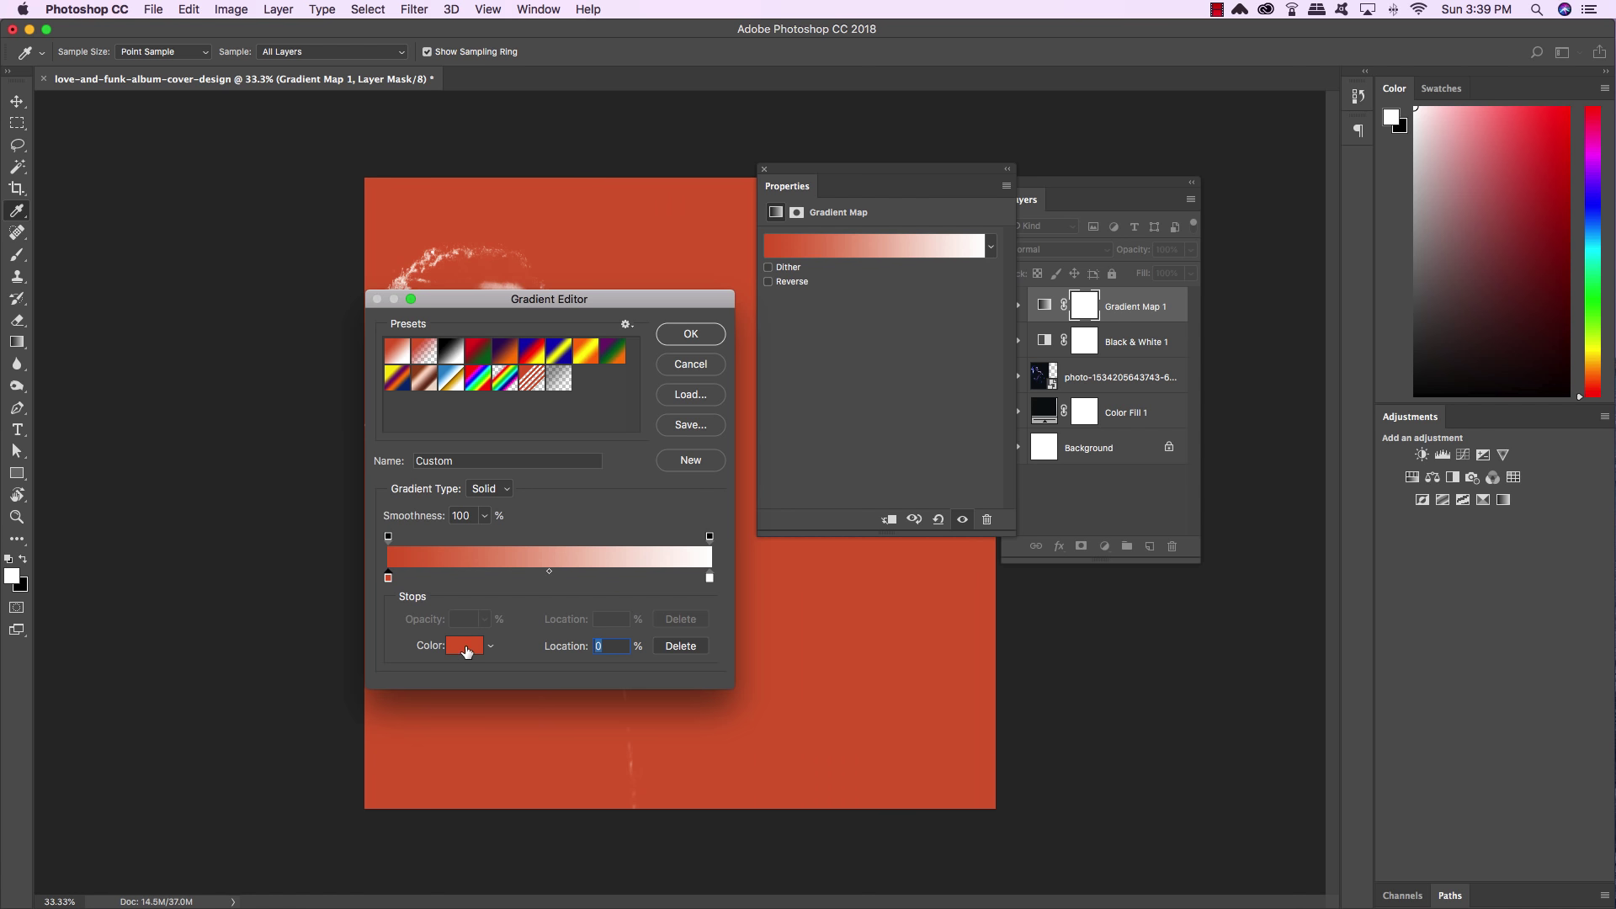
click(466, 646)
drag(425, 414, 319, 405)
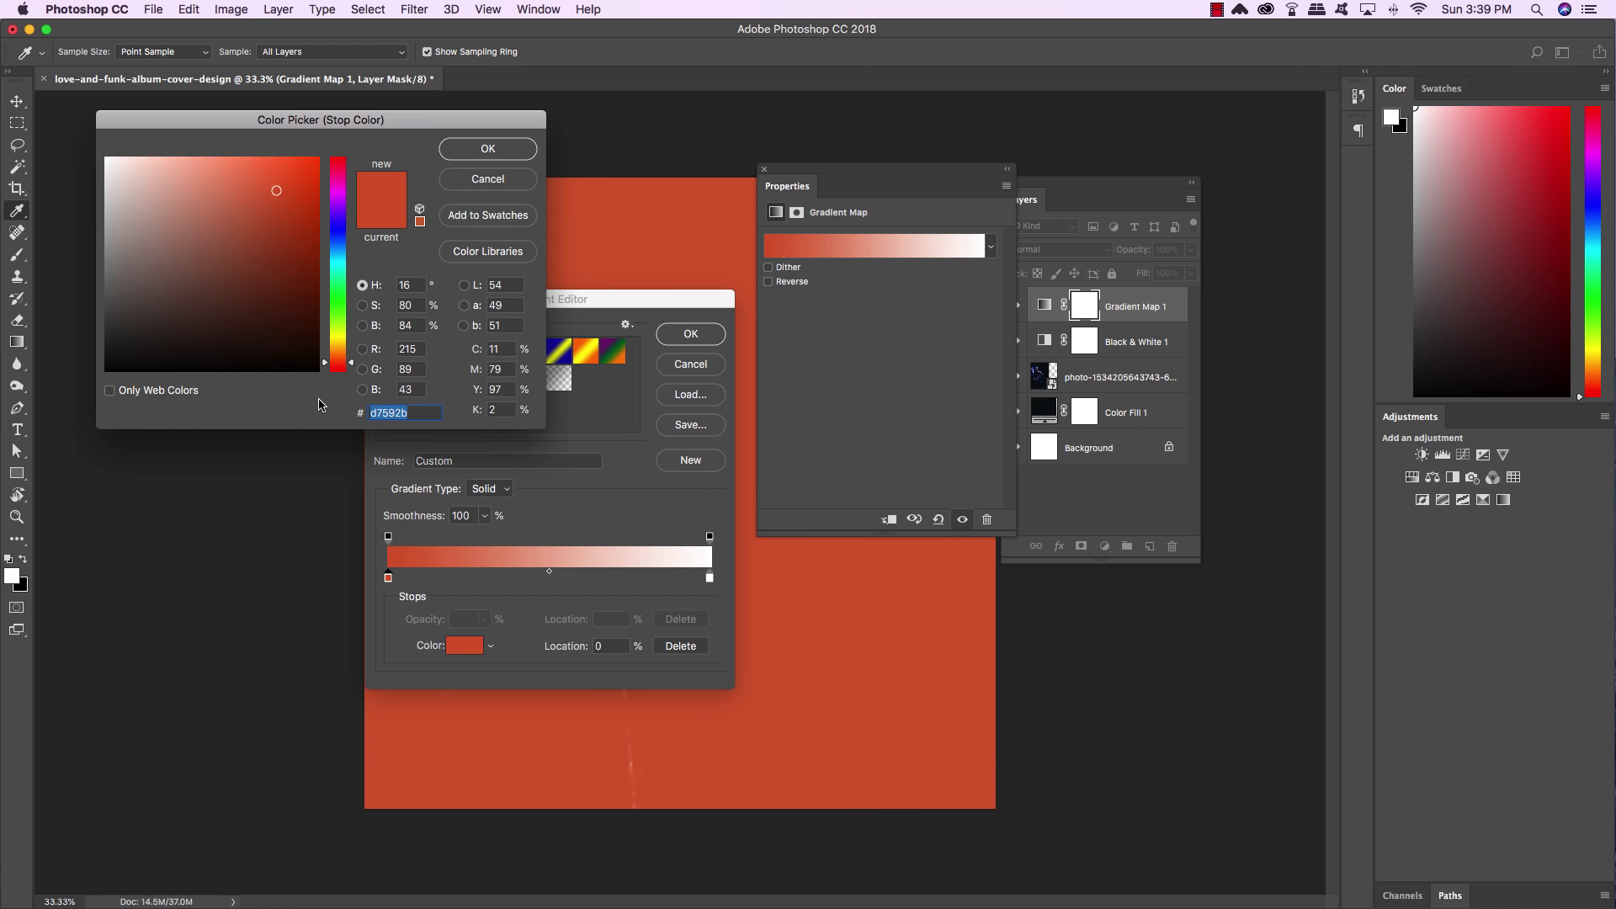
text(141d35)
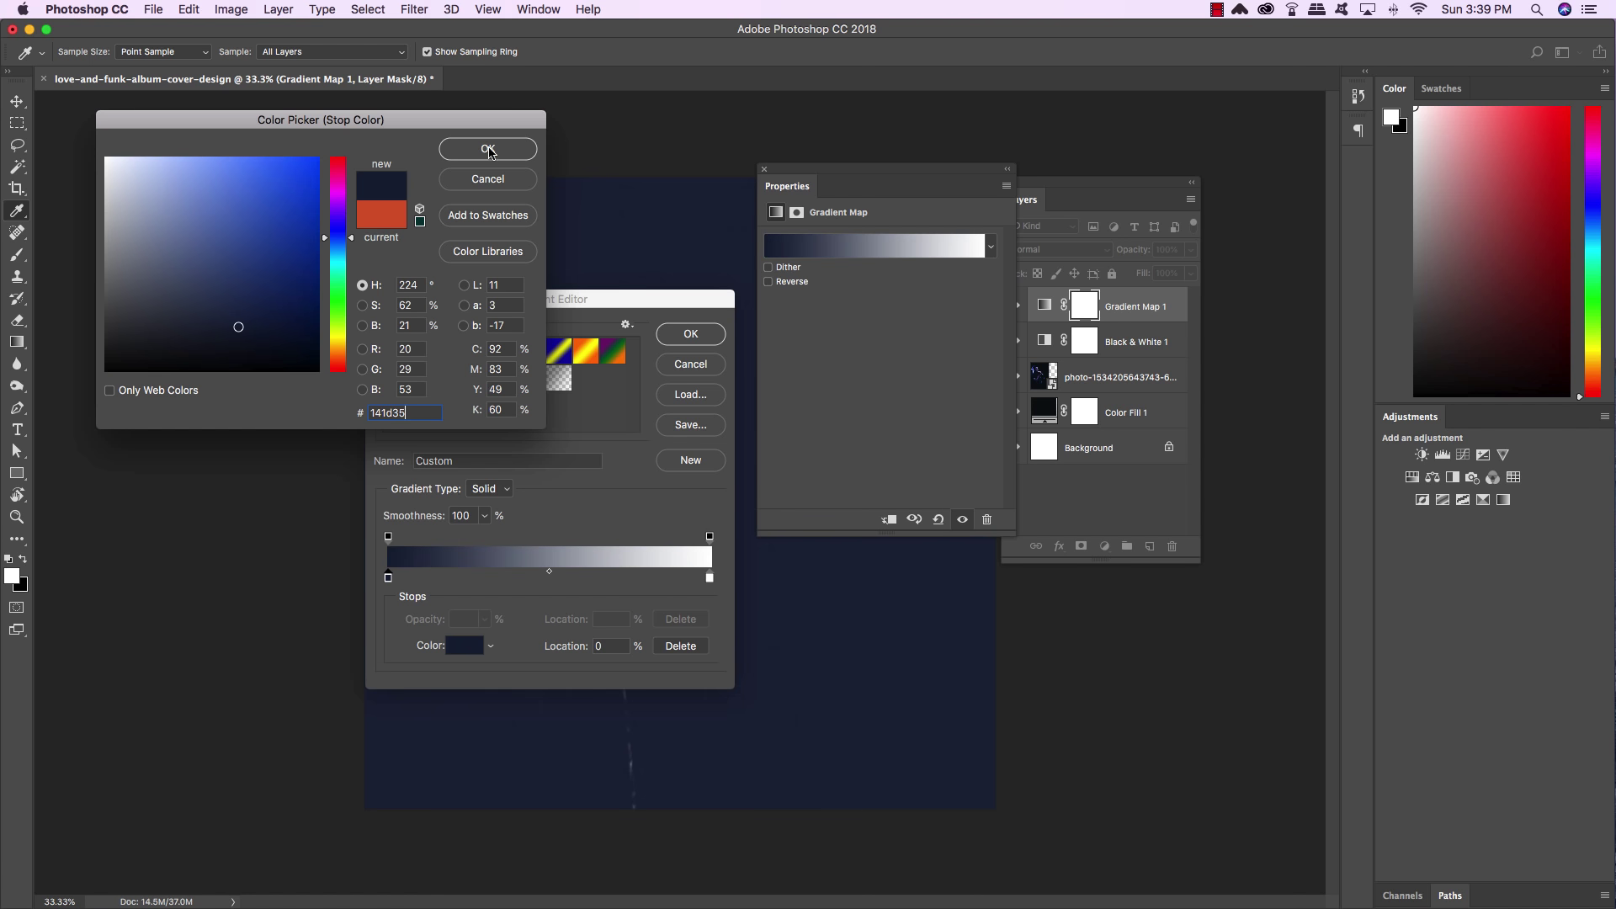
click(490, 145)
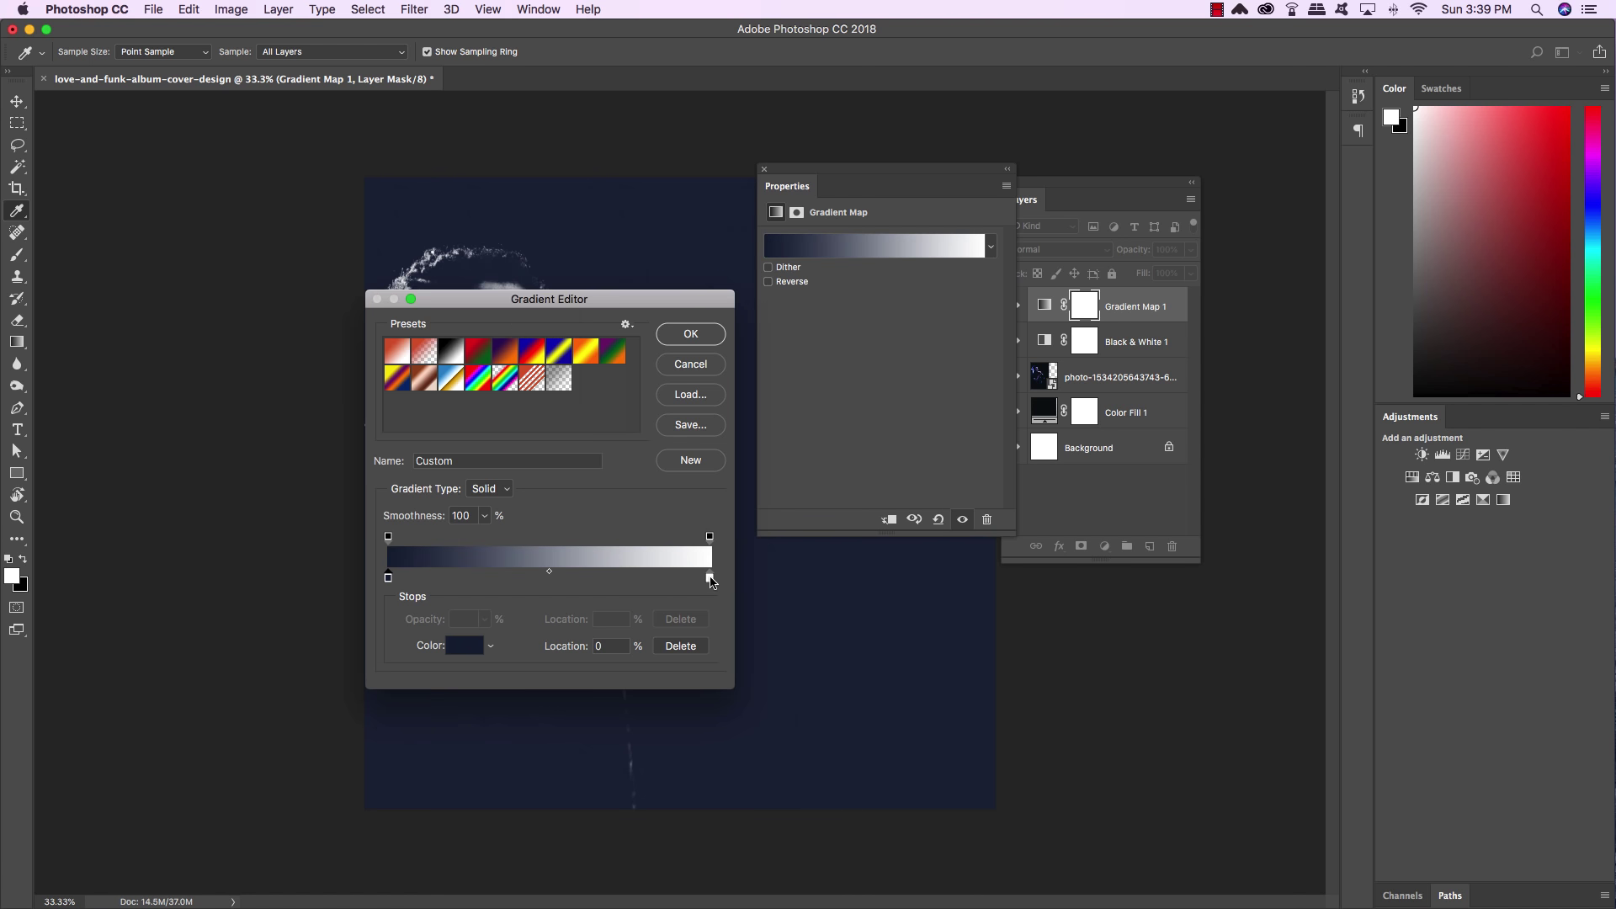
Set the right colour stop to aqua #00ffd8 and apply the gradient
double_click(710, 579)
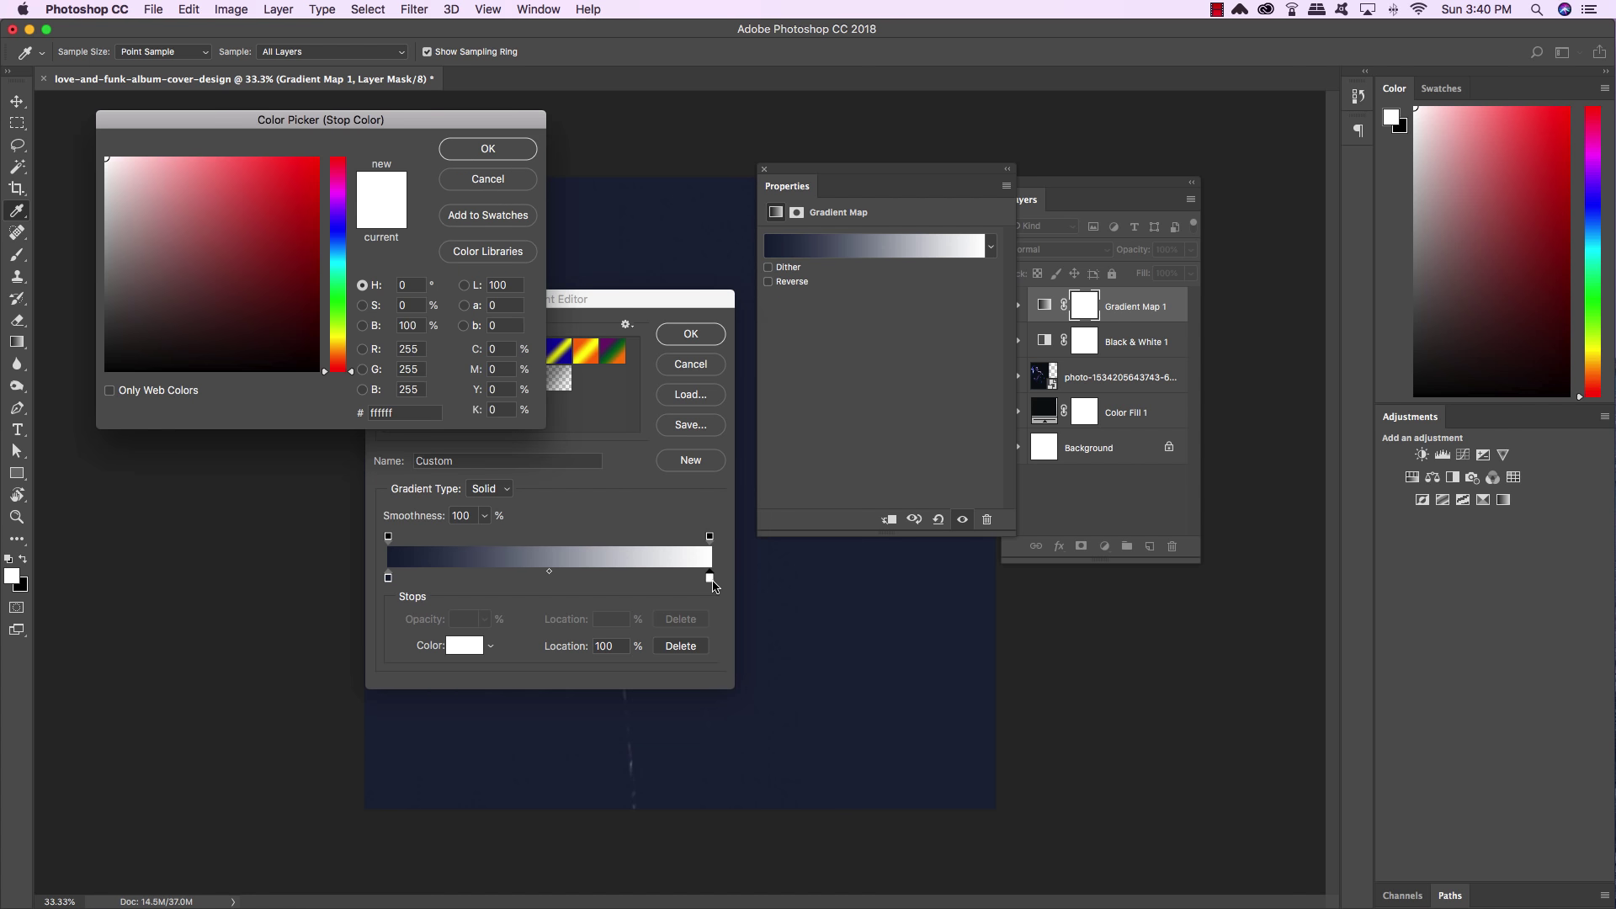
drag(396, 412, 330, 404)
text(00f)
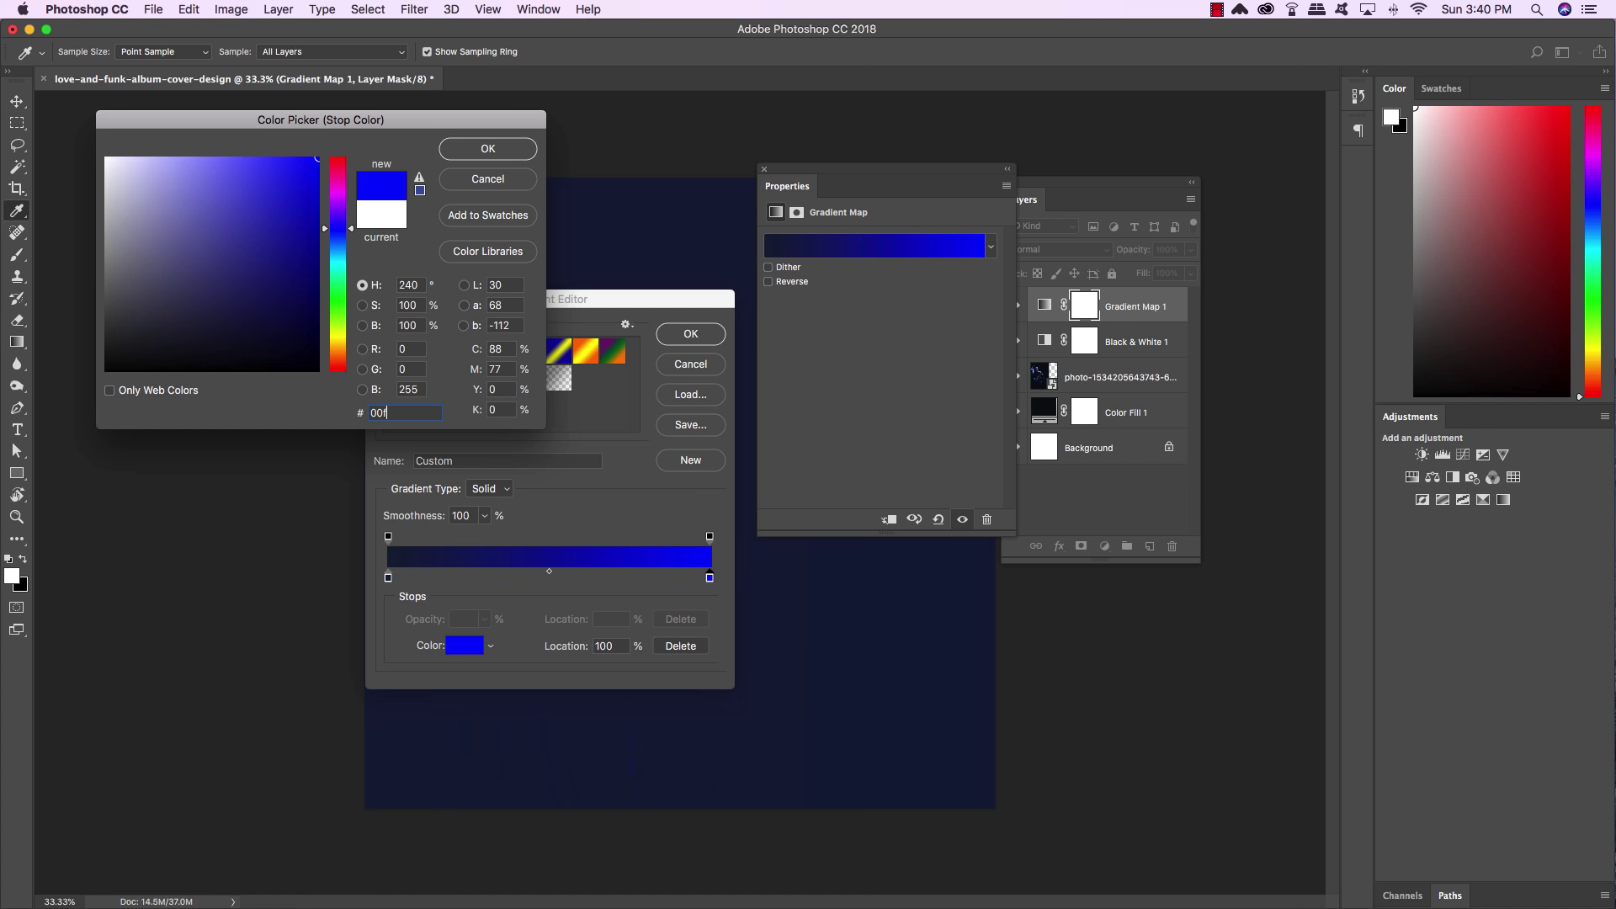
text(fd8)
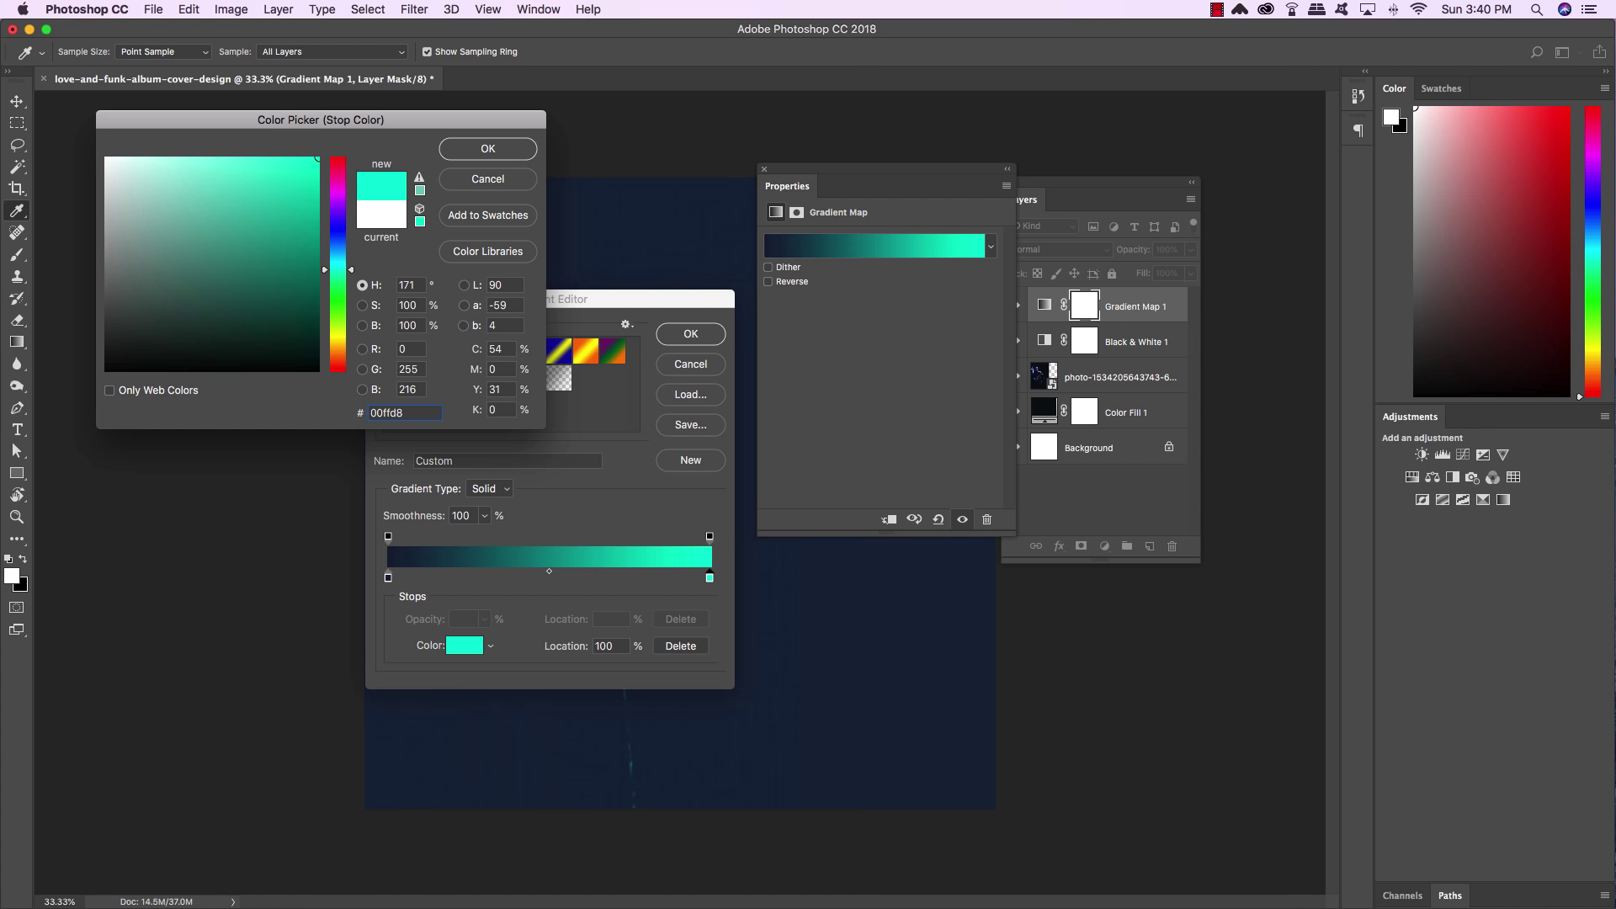
click(516, 155)
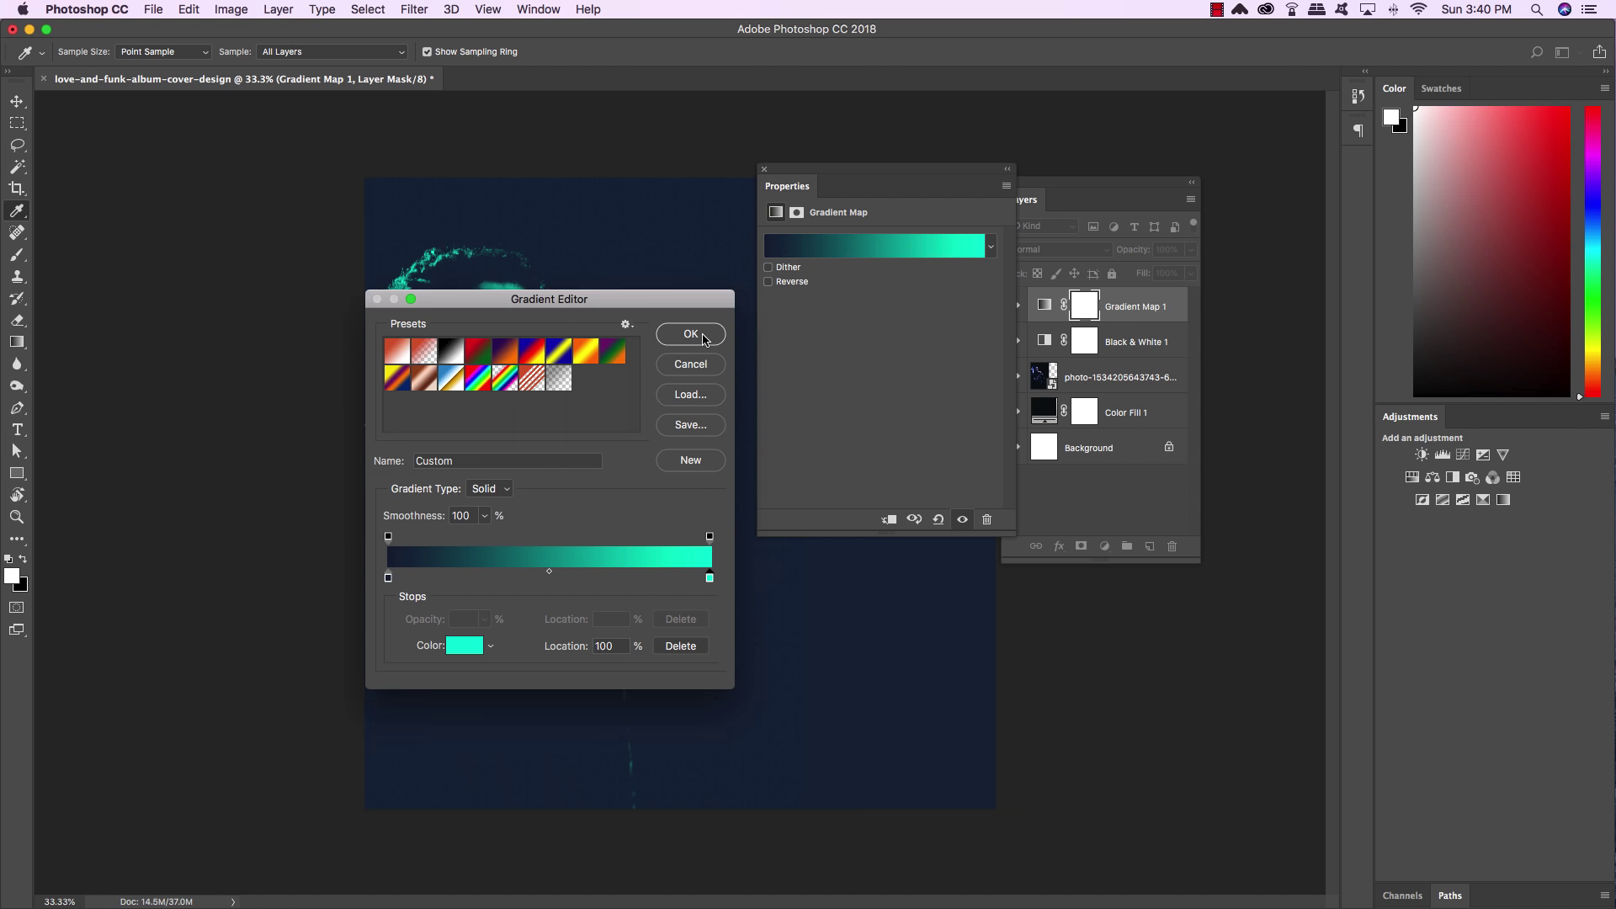
click(688, 336)
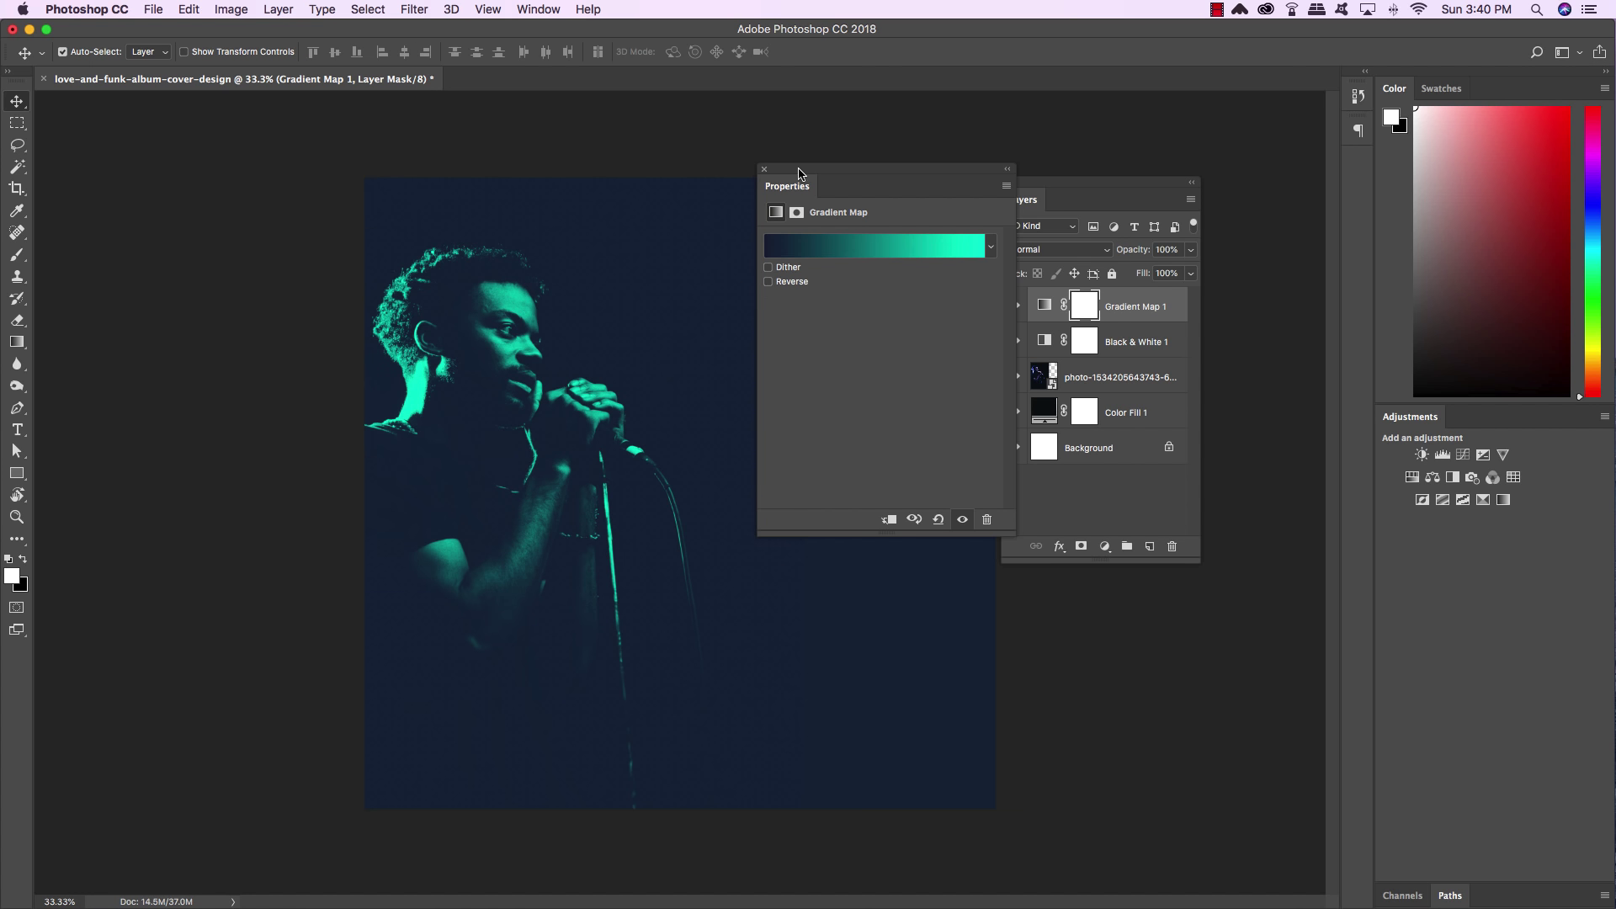
drag(798, 173, 1473, 417)
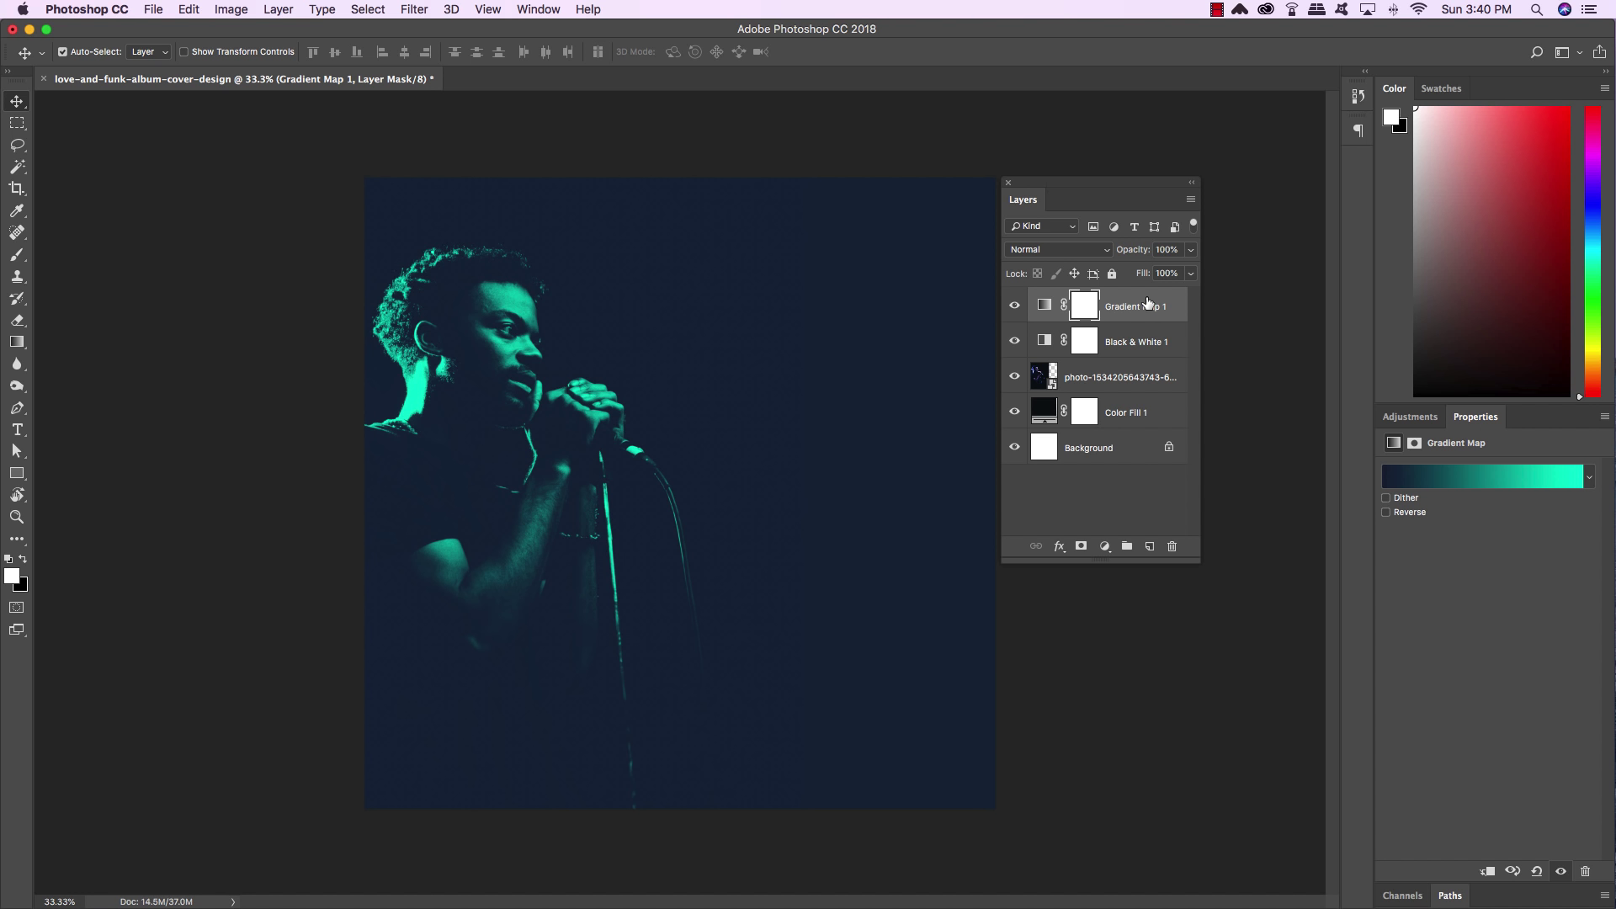
Duplicate Black & White 1 and move the copy above Gradient Map 1
click(1133, 346)
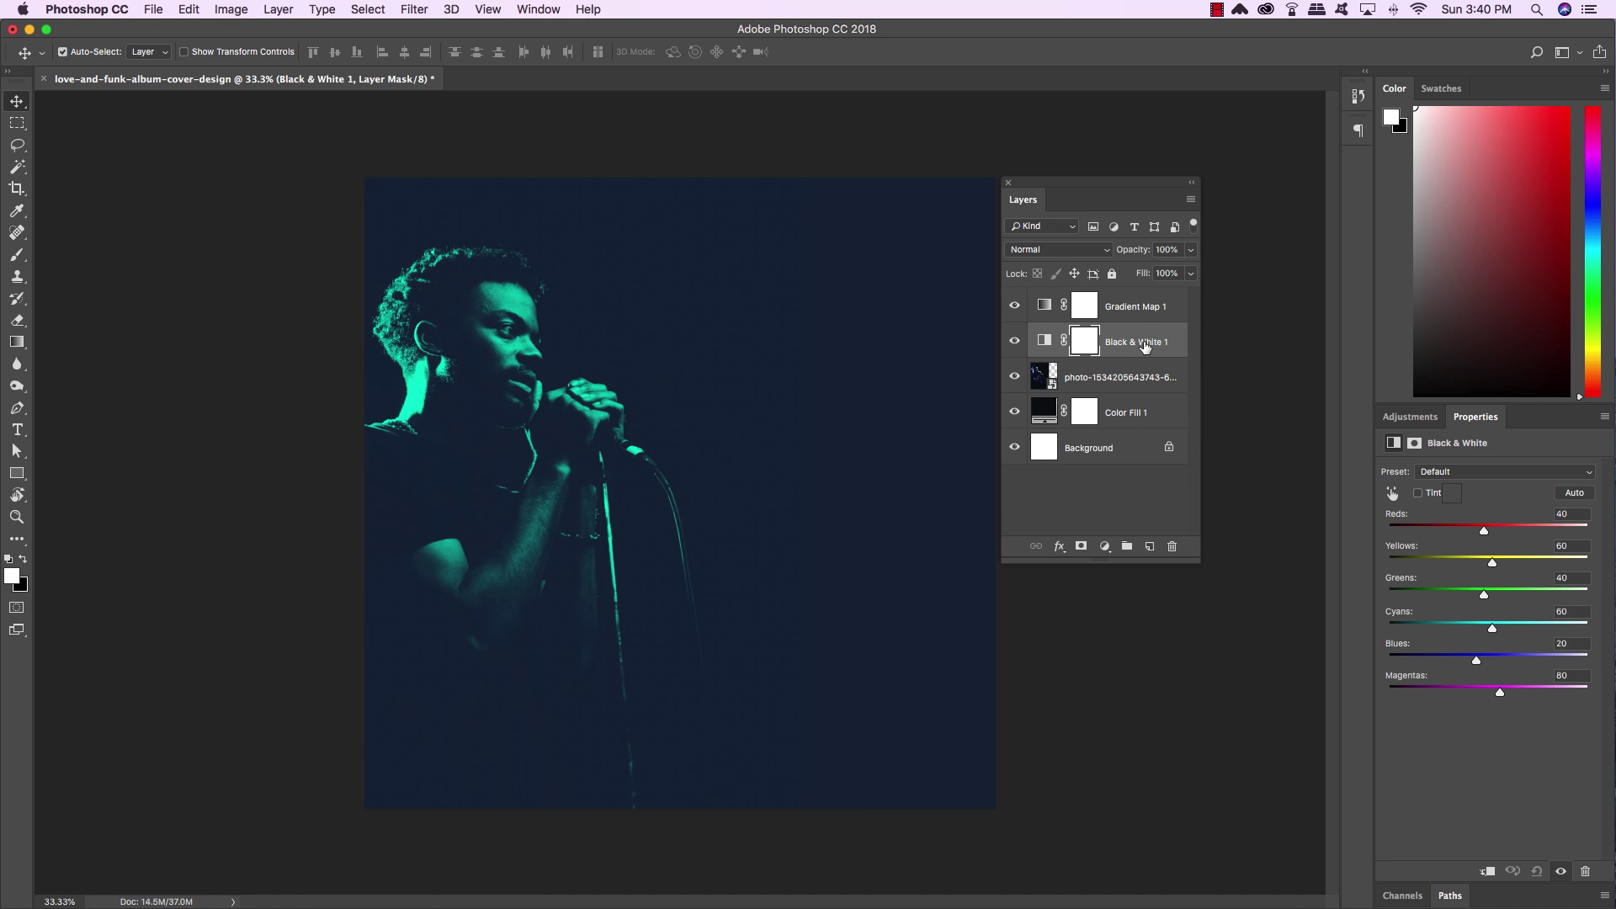
key(super+j)
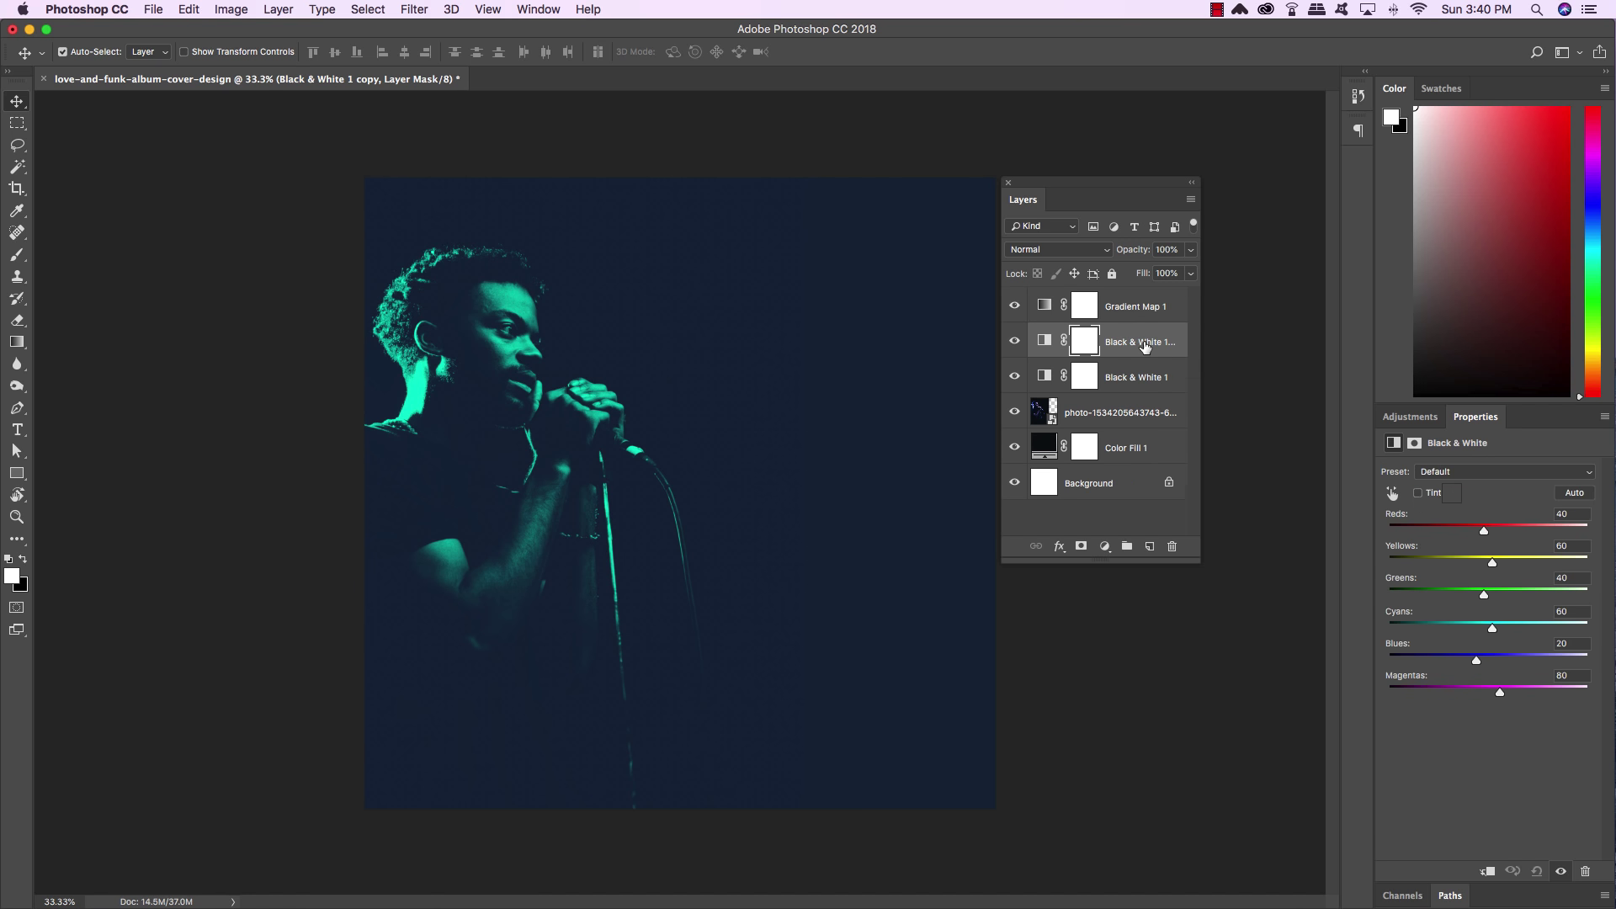
key(super+bracketright)
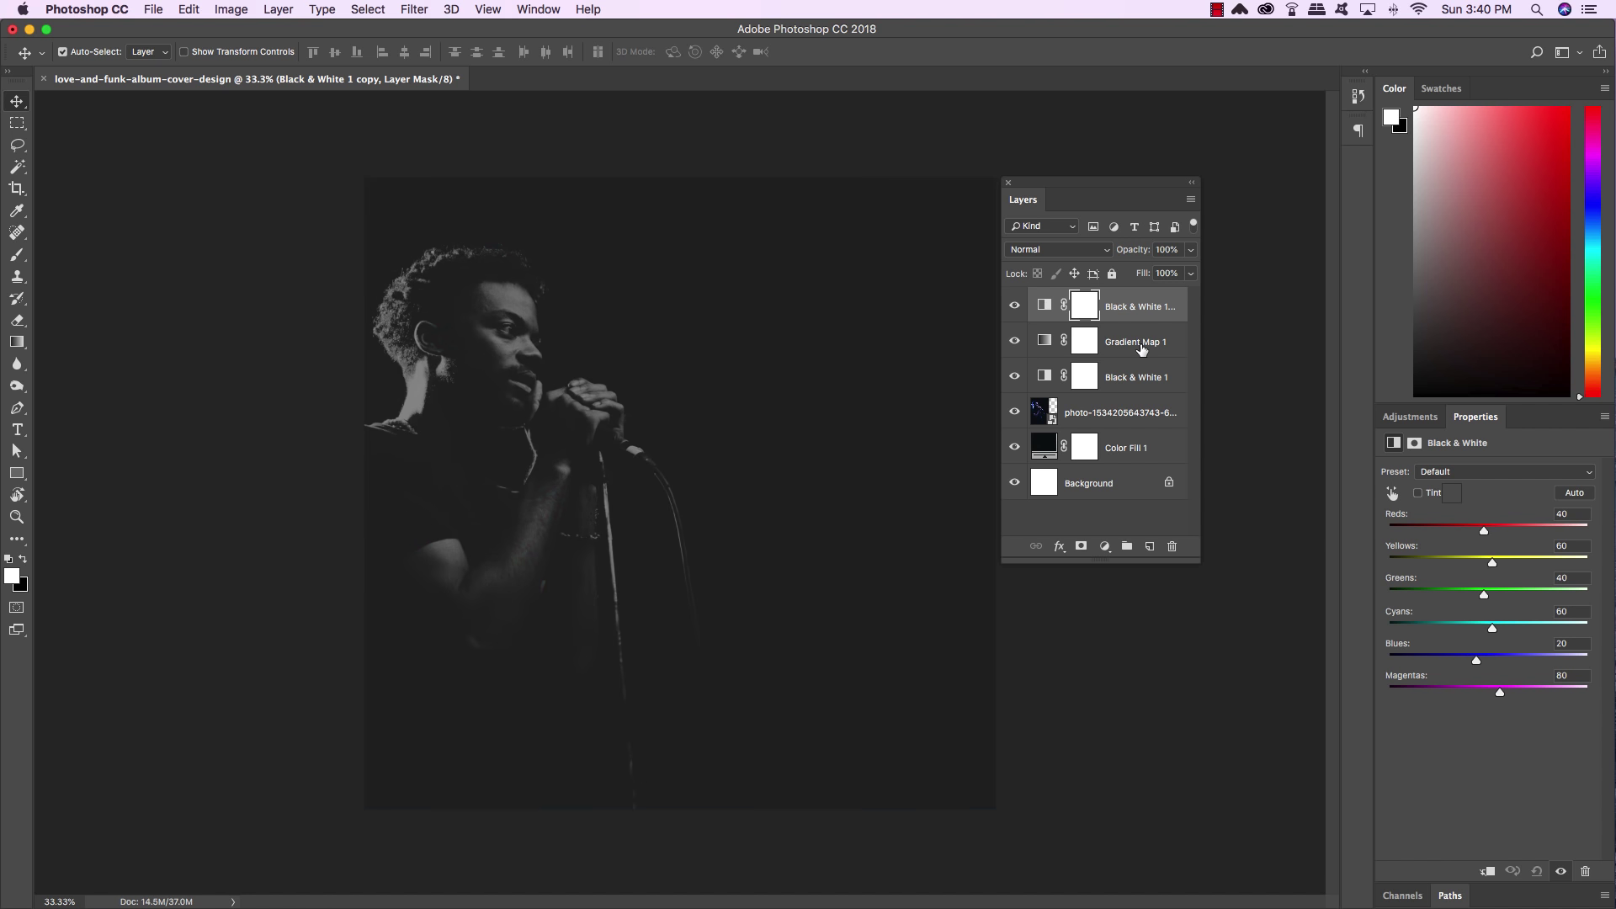
Toggle the top adjustment and Gradient Map 1 visibility to compare the effect
click(1014, 306)
click(1014, 306)
click(1014, 341)
click(1014, 341)
click(1014, 343)
click(1014, 346)
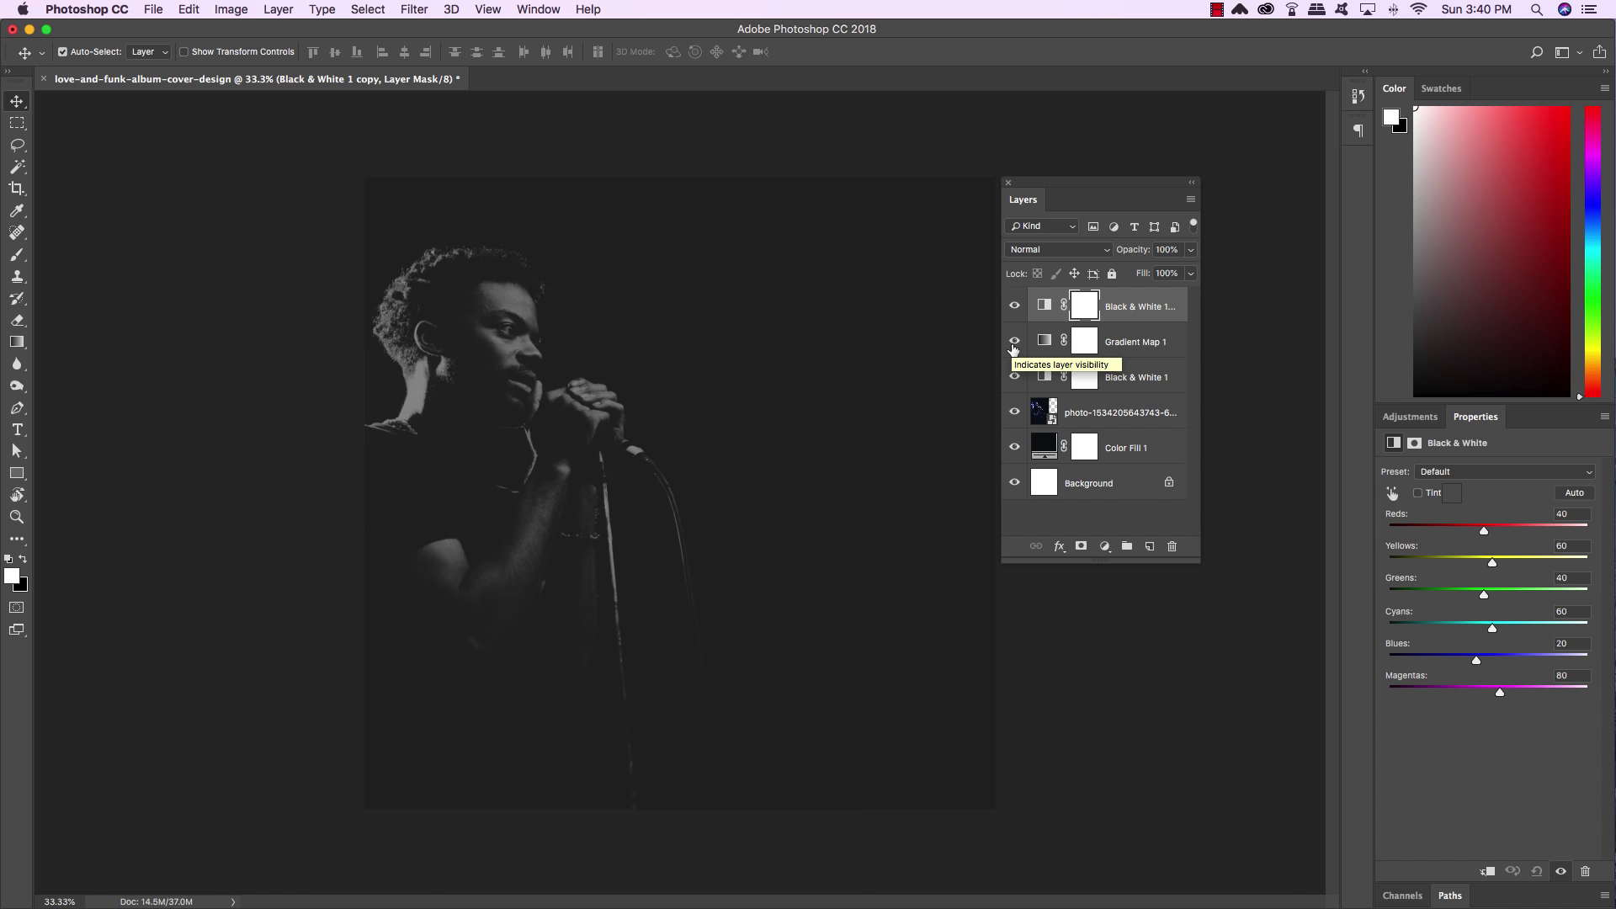
click(1146, 311)
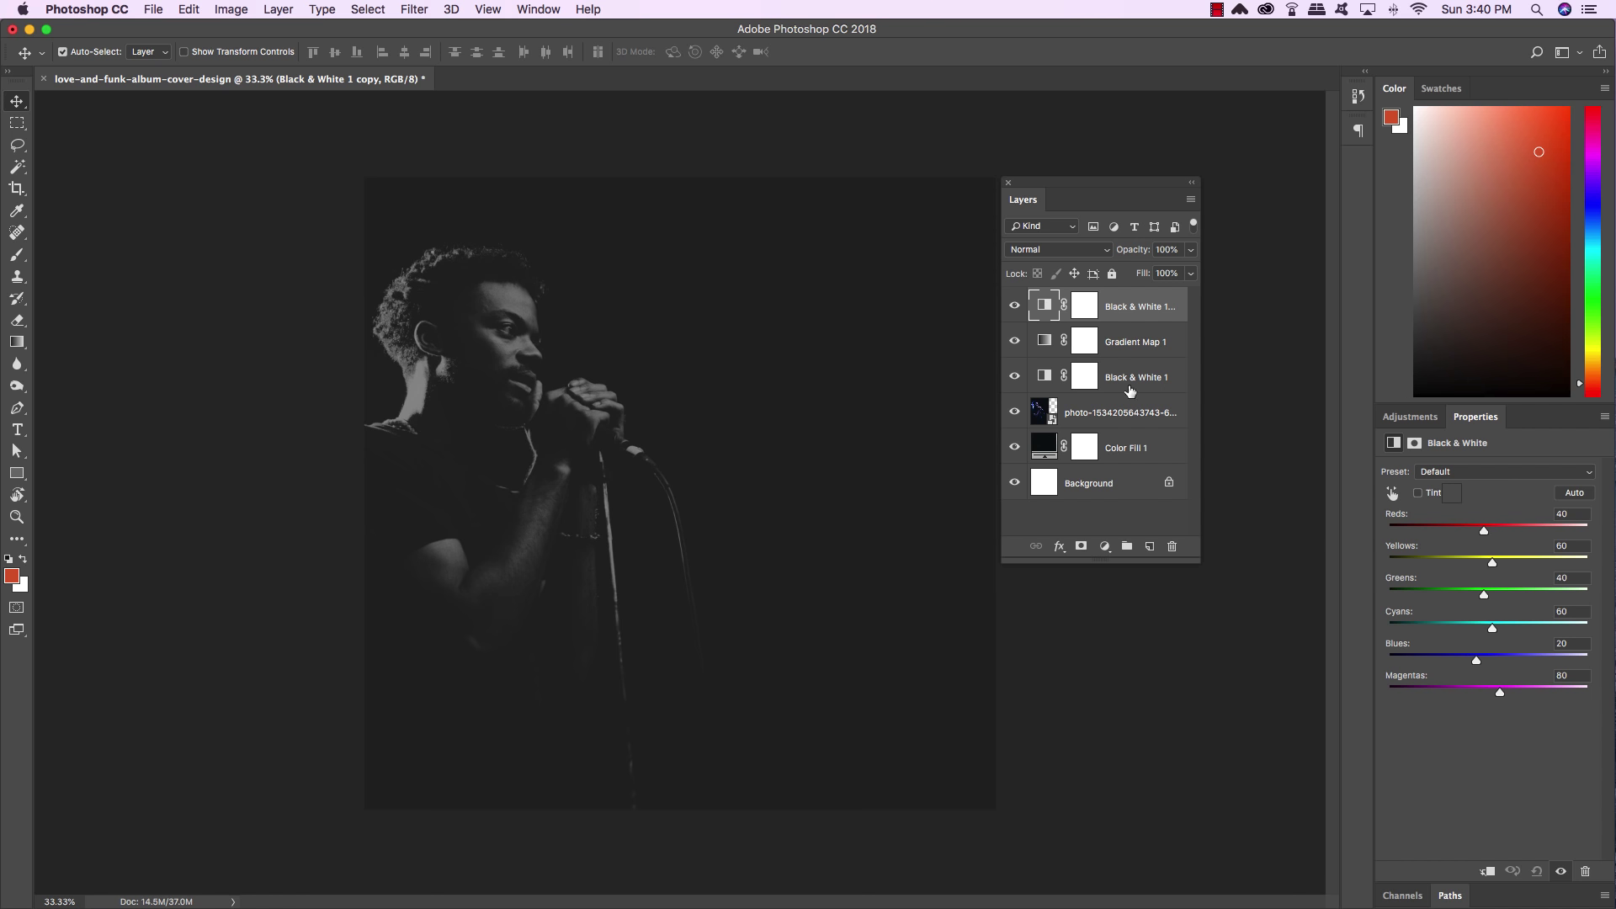
Group the photo and its adjustment layers into a group named MAIN IMAGE
shift+click(1126, 452)
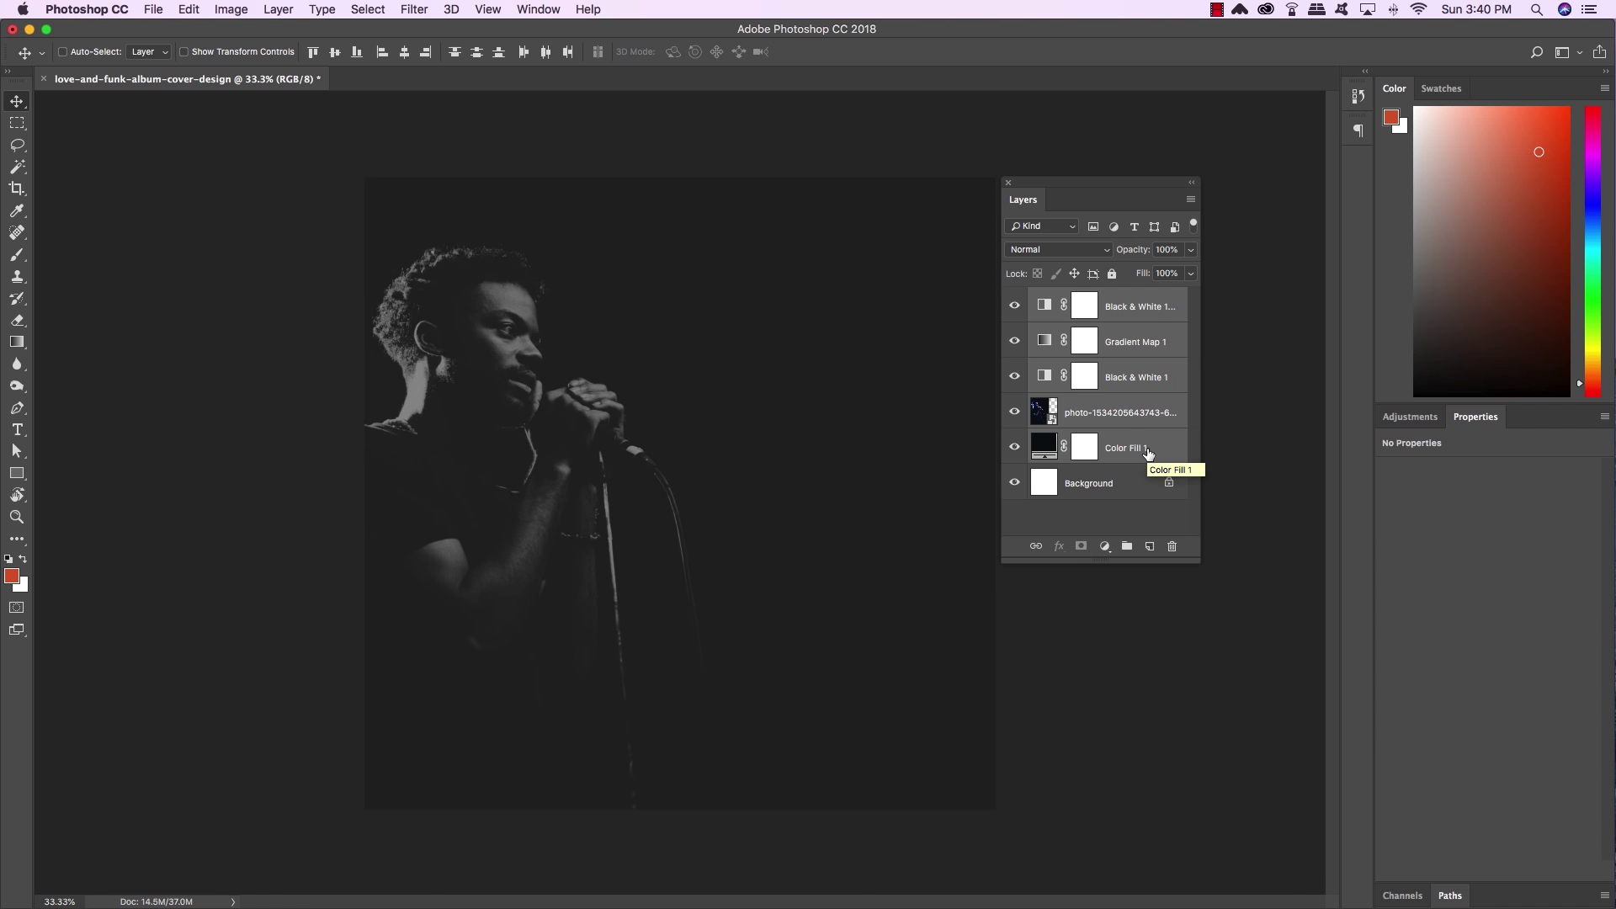
key(super+g)
double_click(1075, 299)
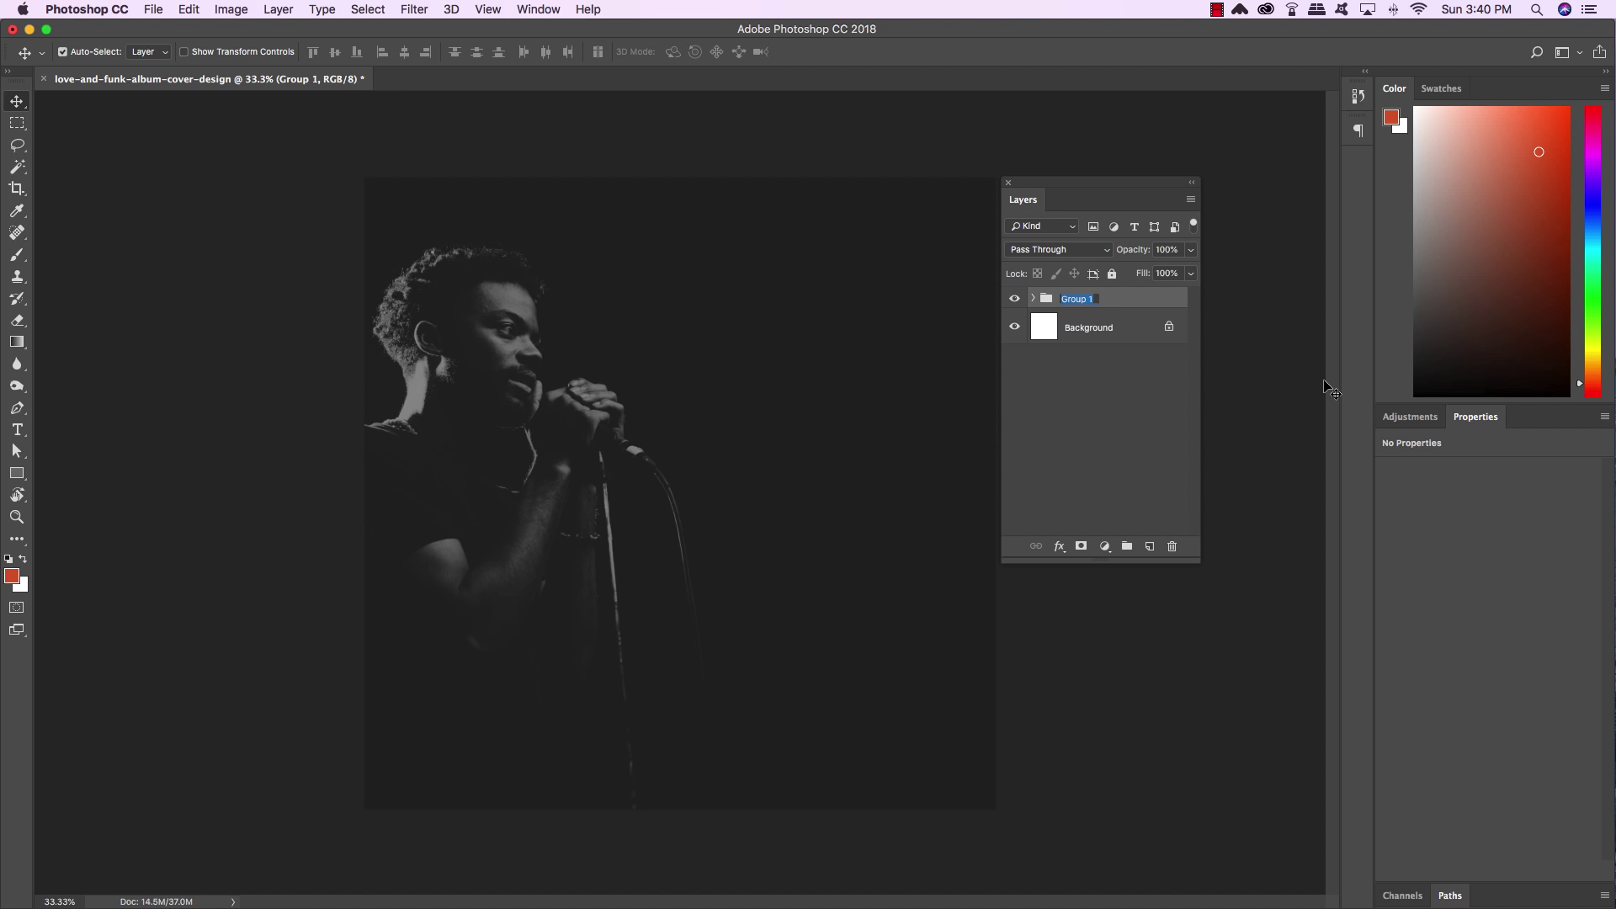
text(MAIN IMAGE)
key(Return)
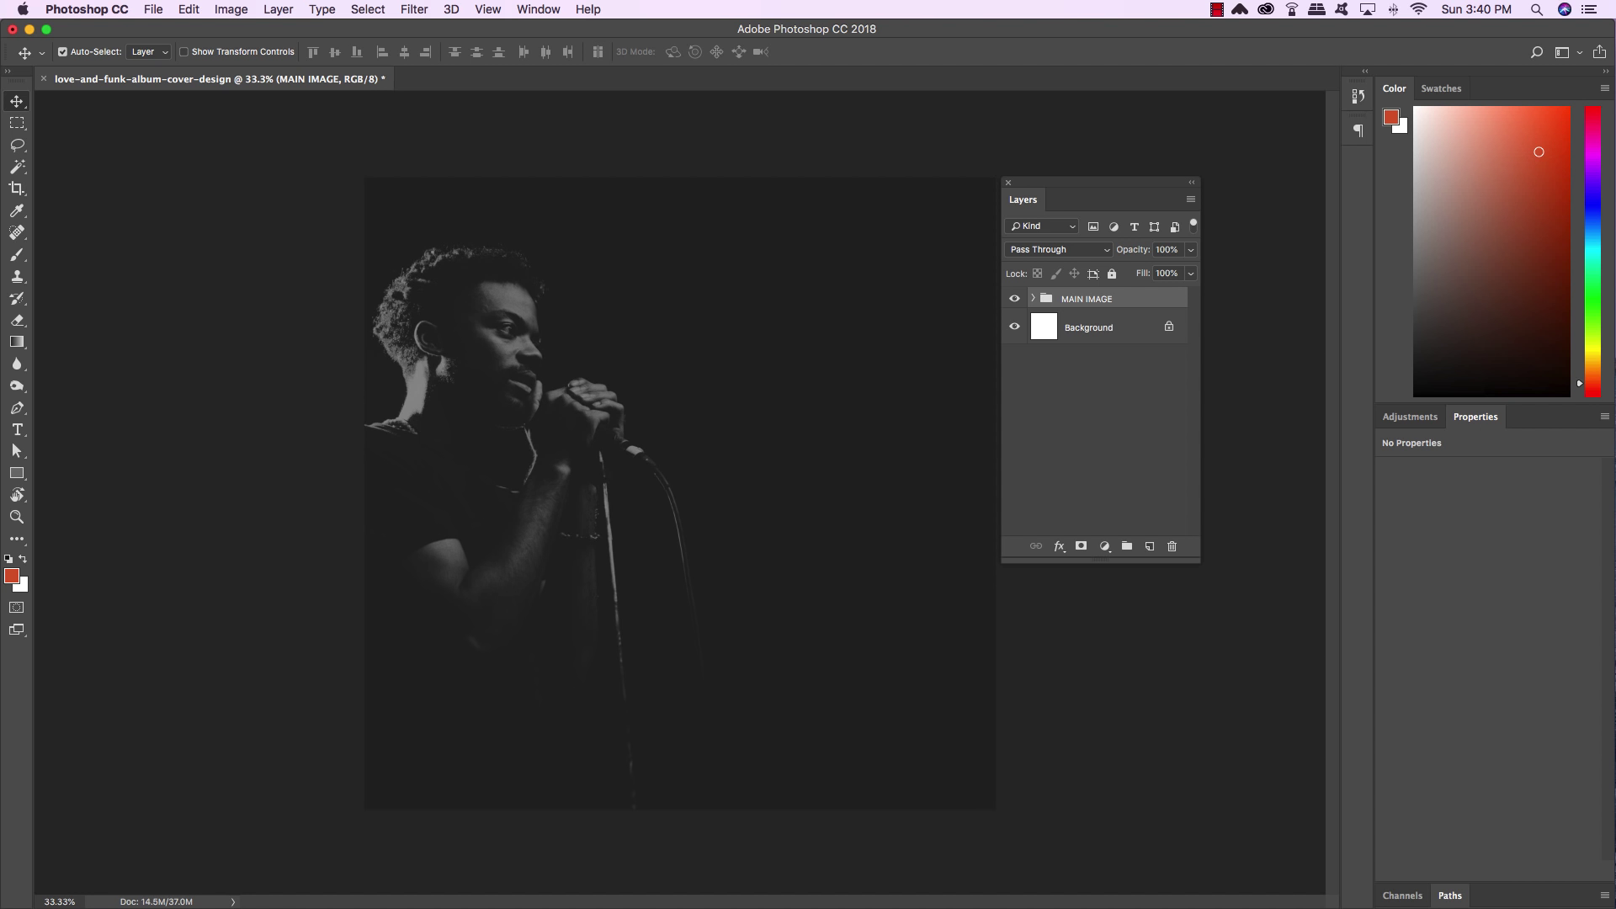
Delete the white Background layer
click(1110, 330)
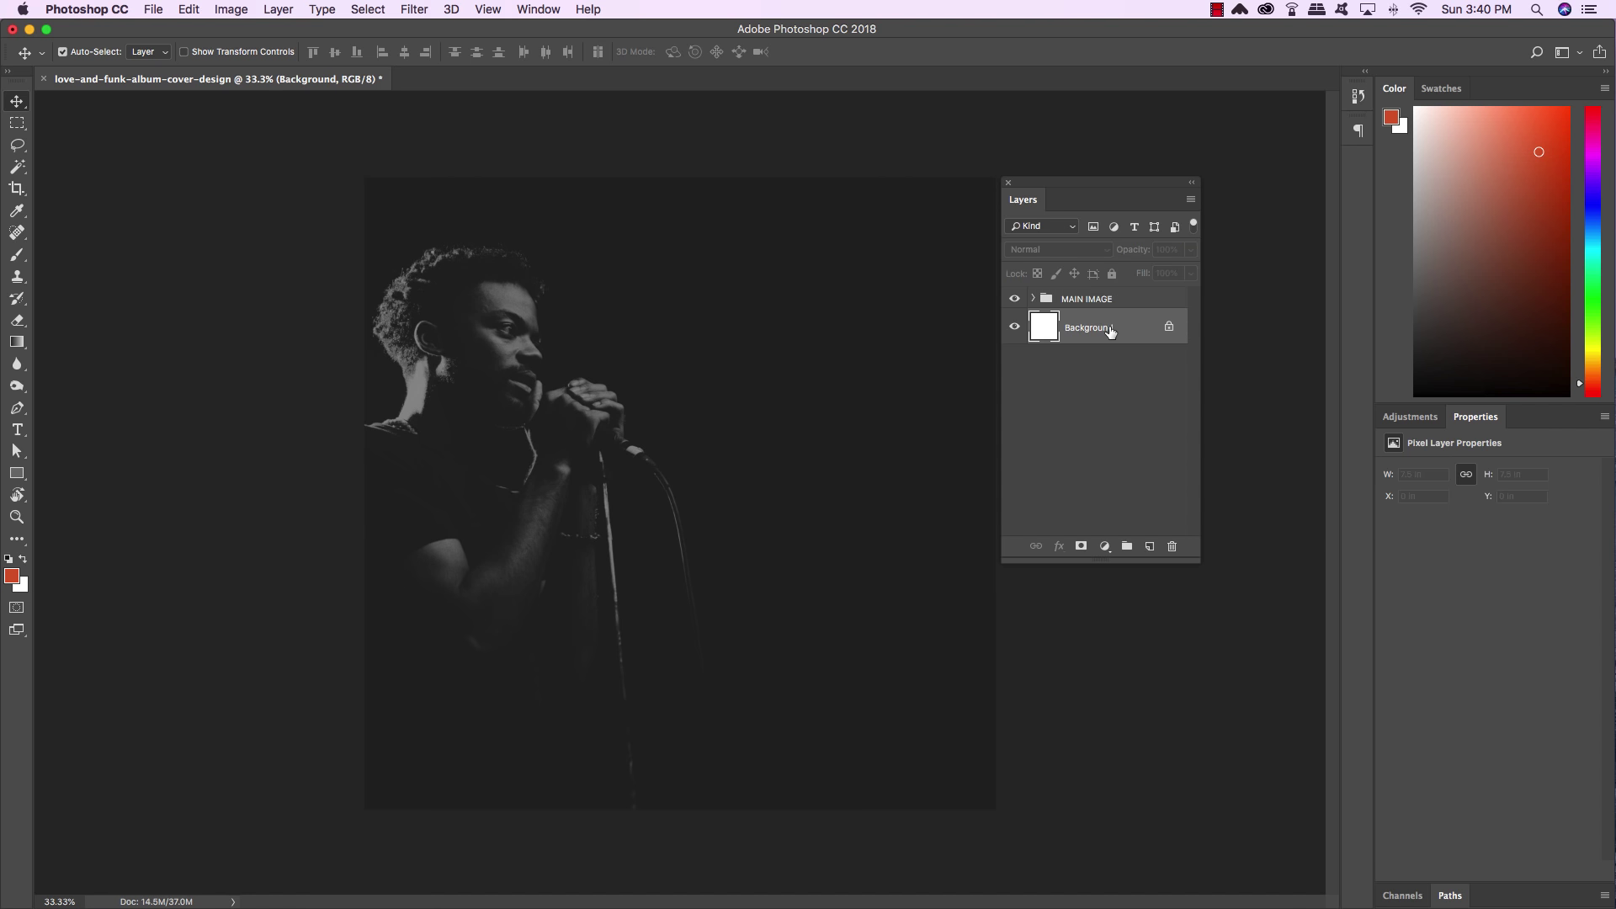
key(Delete)
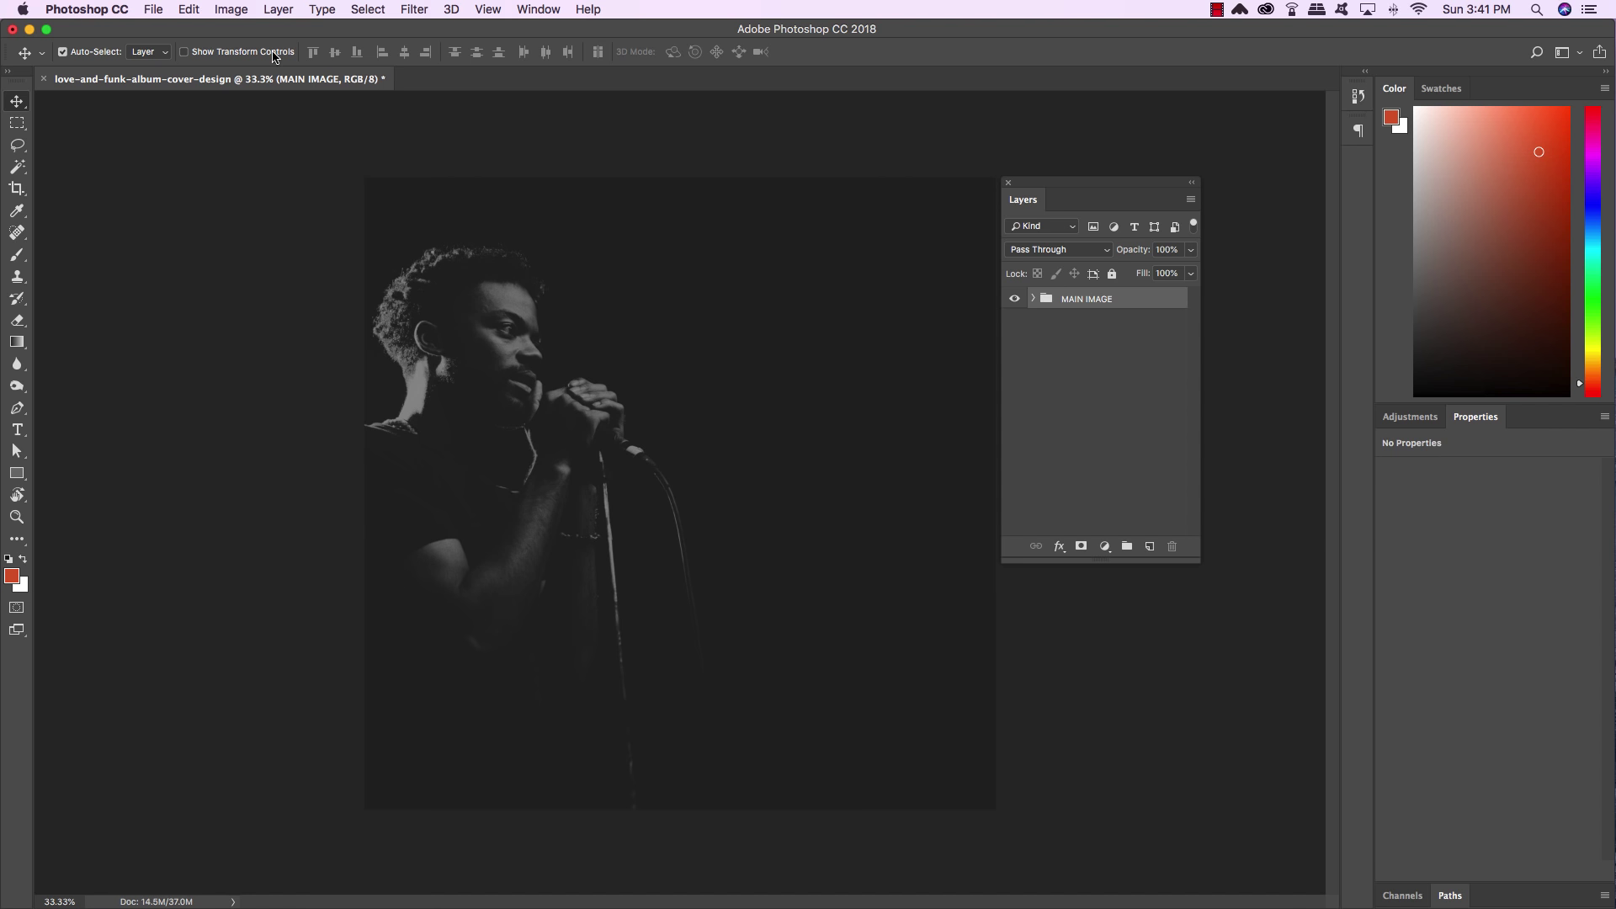
click(152, 8)
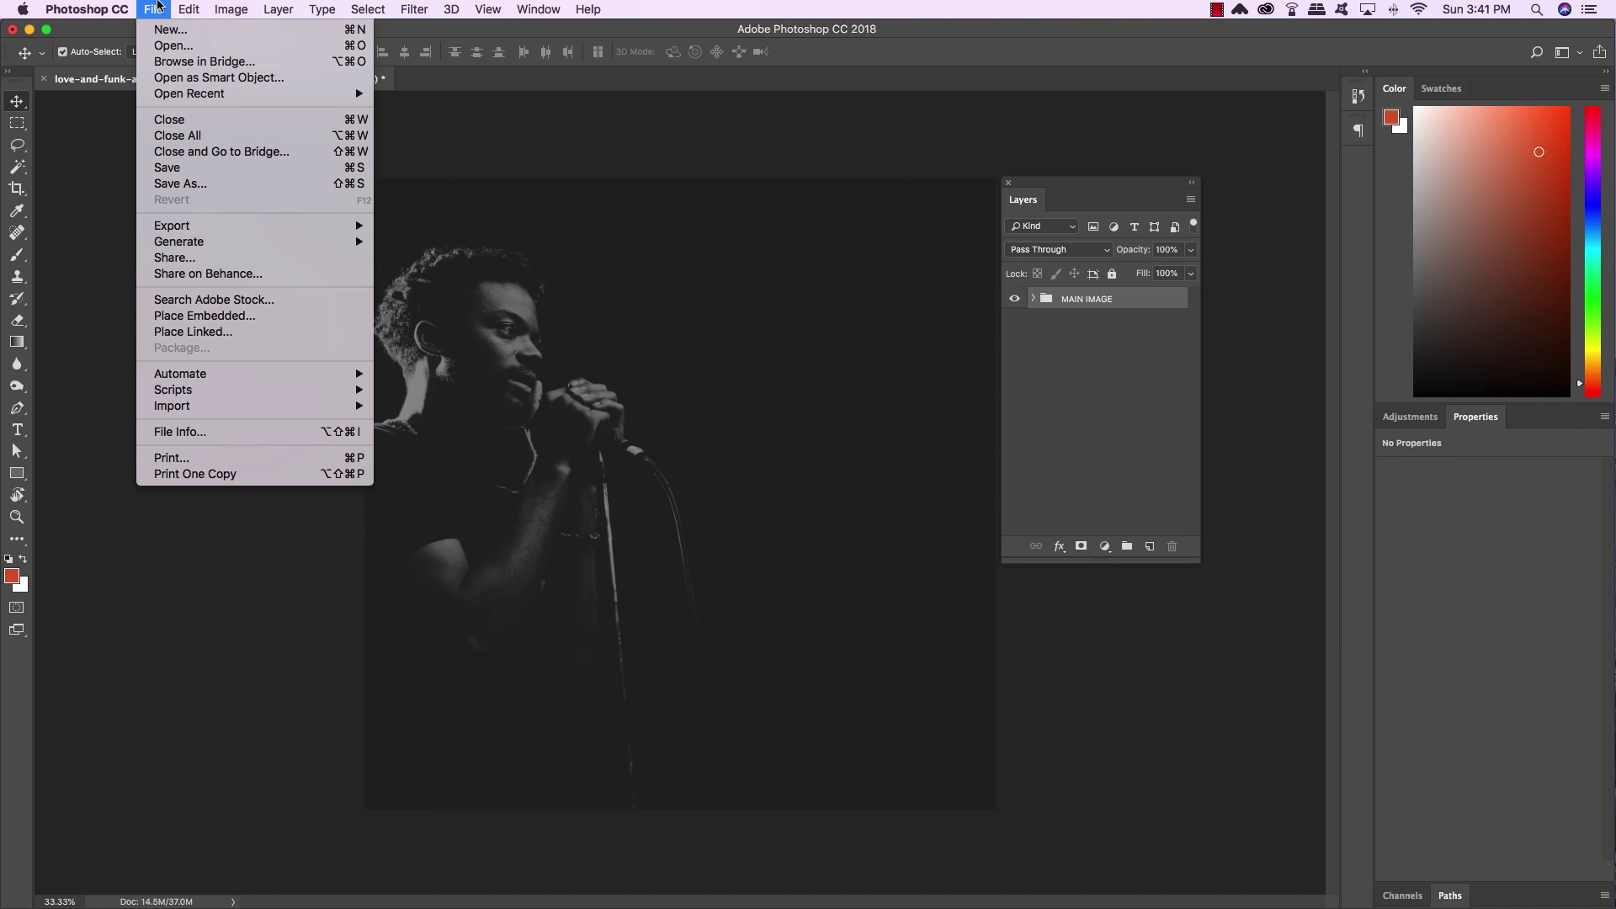
Place overlay-texture1.jpg from Free Textures/dust-dirt-overlay-textures as an embedded layer
click(251, 318)
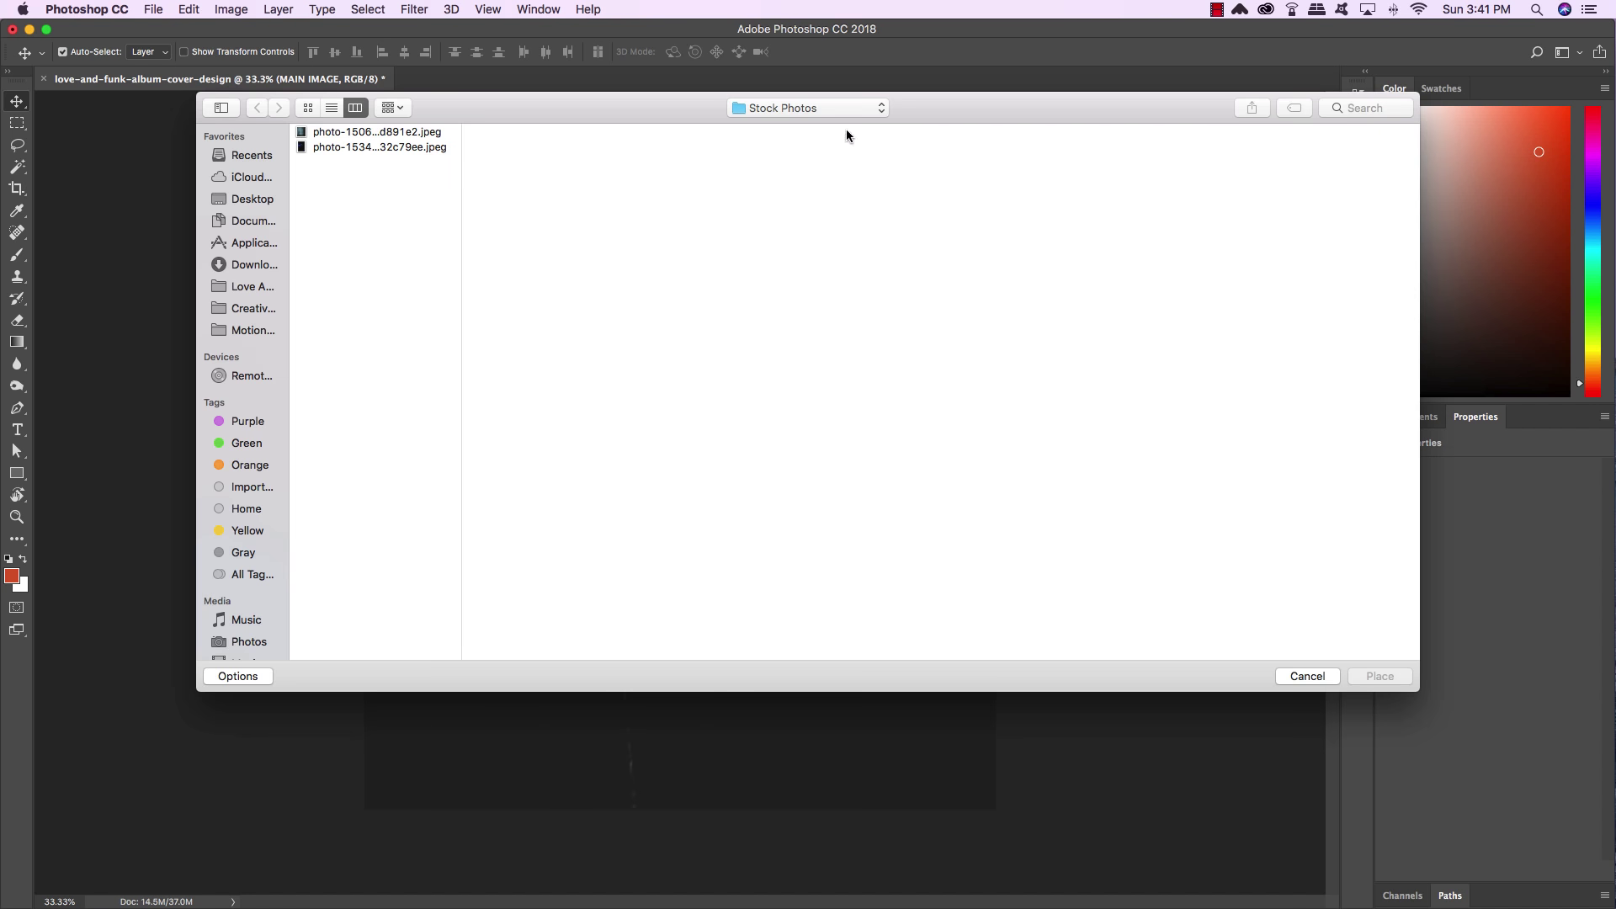
click(847, 108)
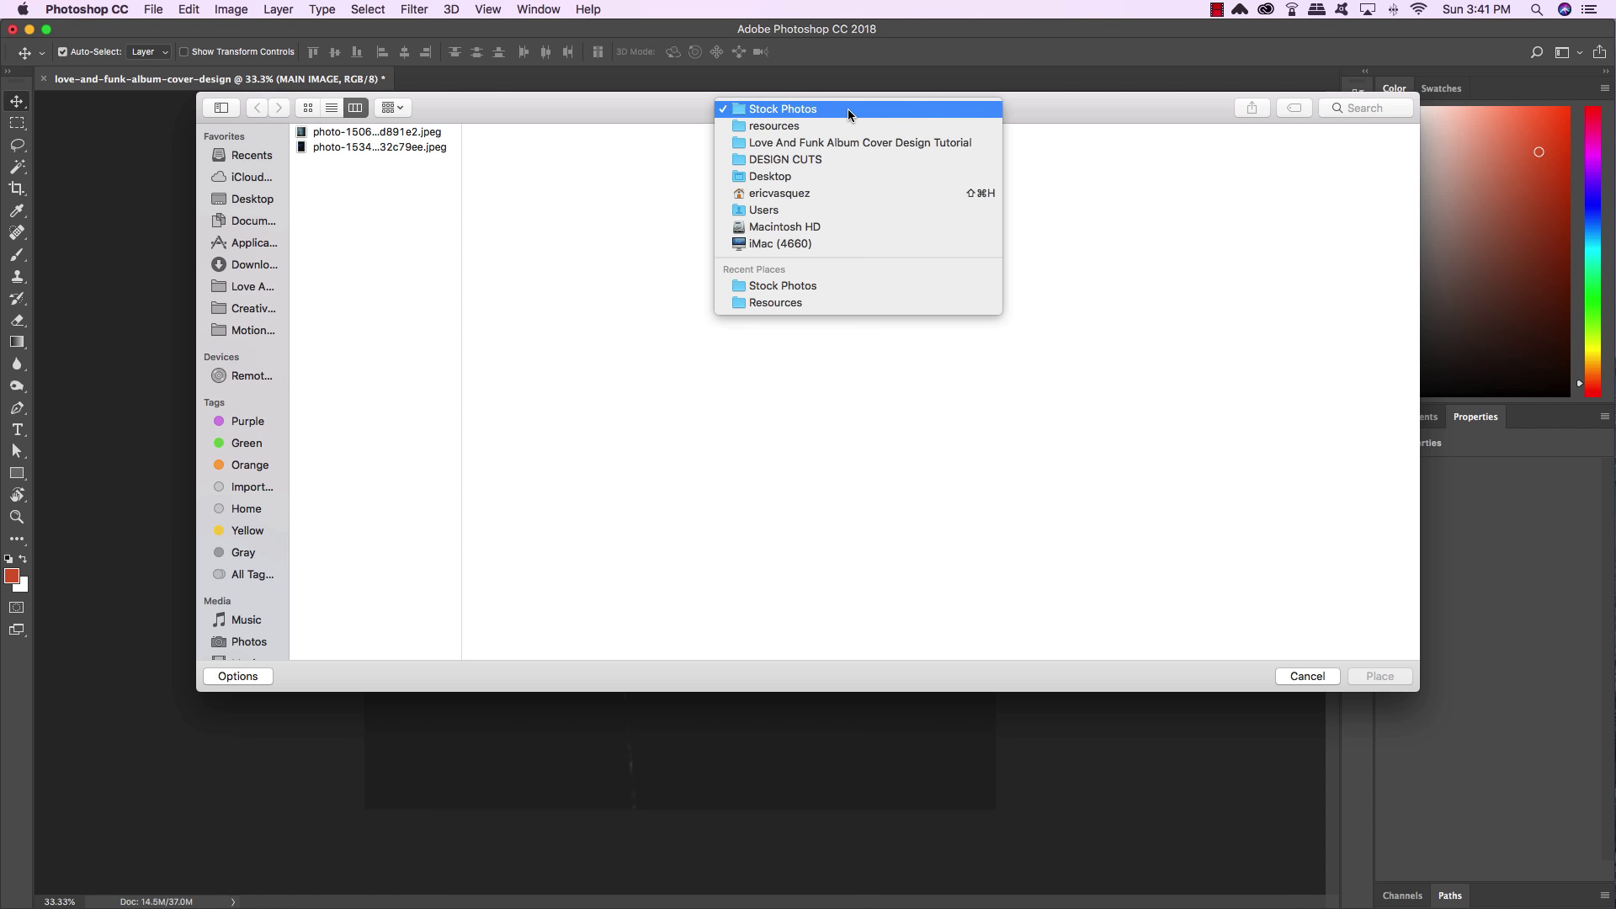
click(799, 128)
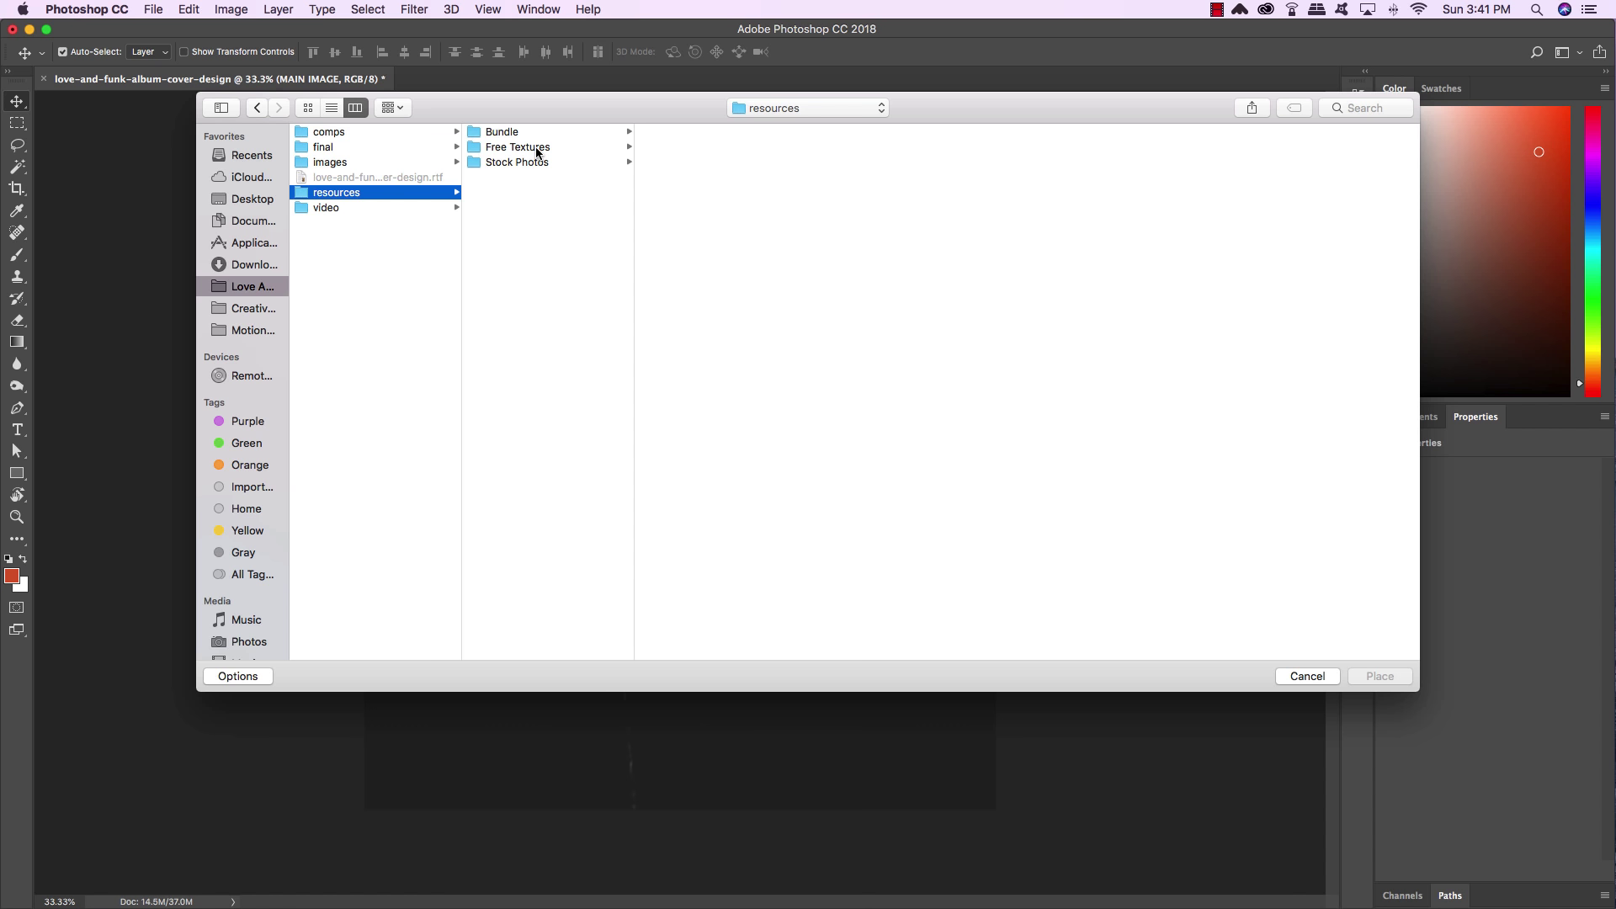
click(536, 149)
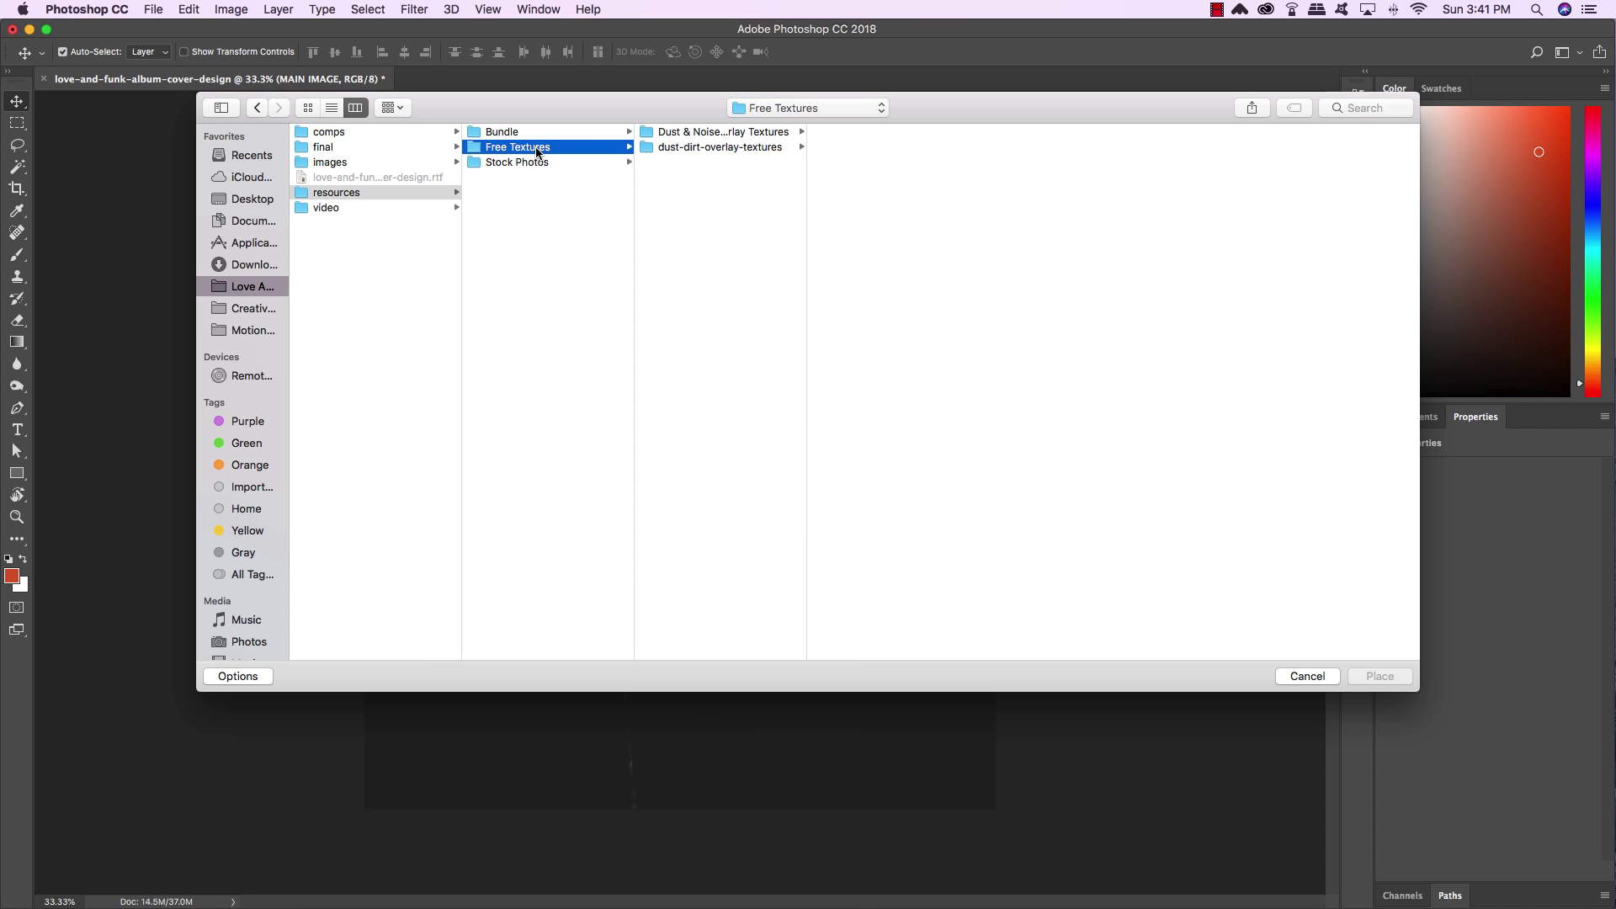
click(714, 132)
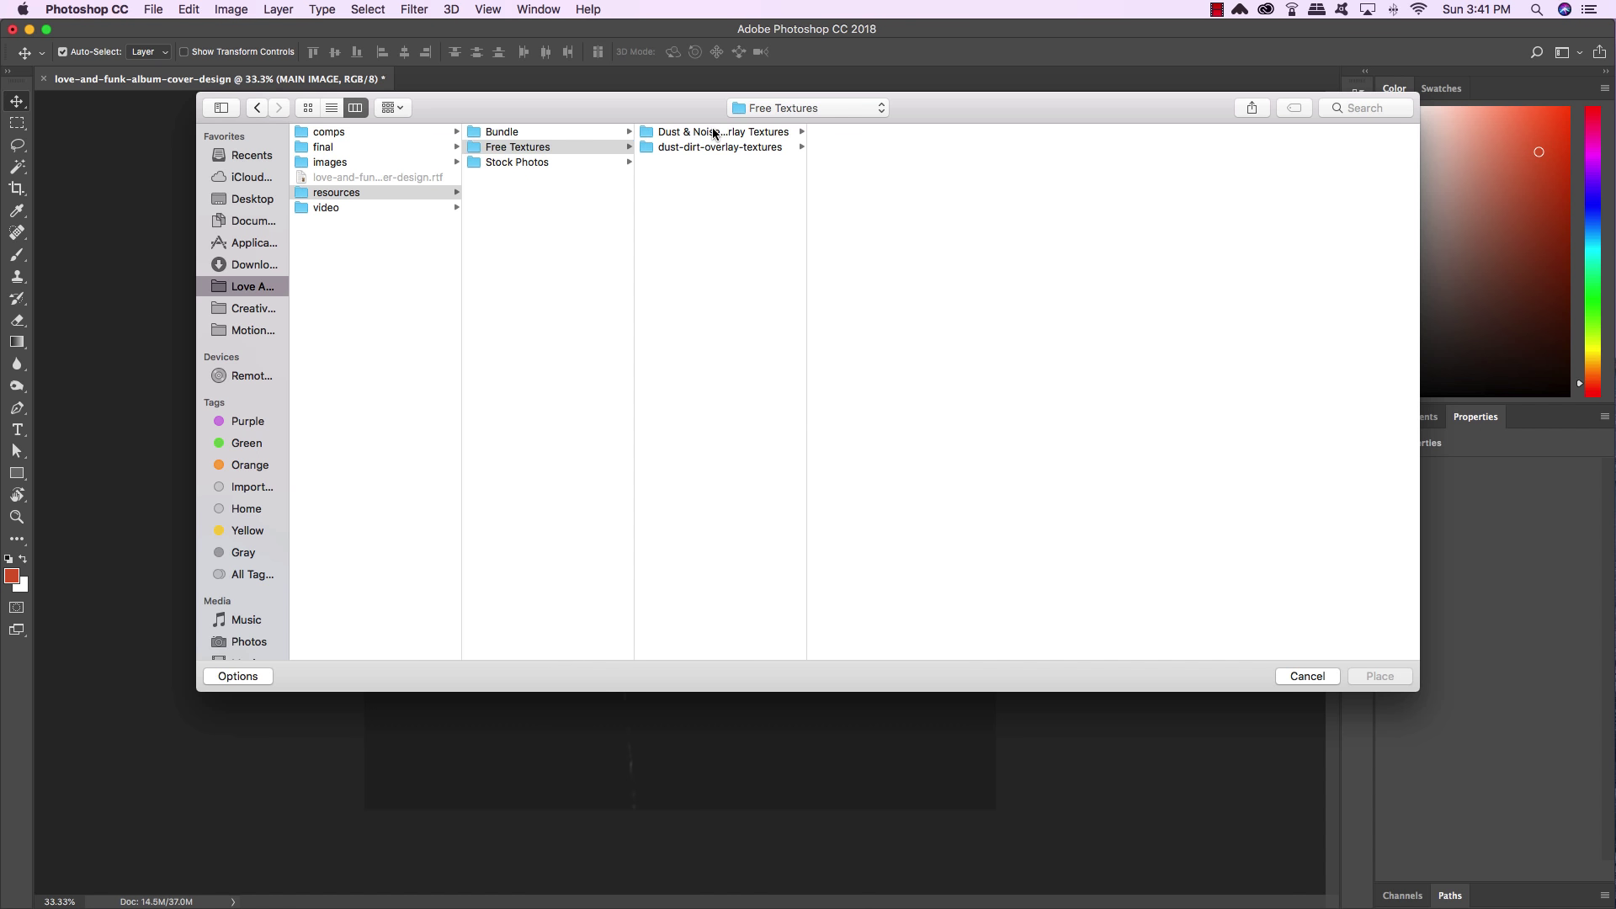
click(714, 132)
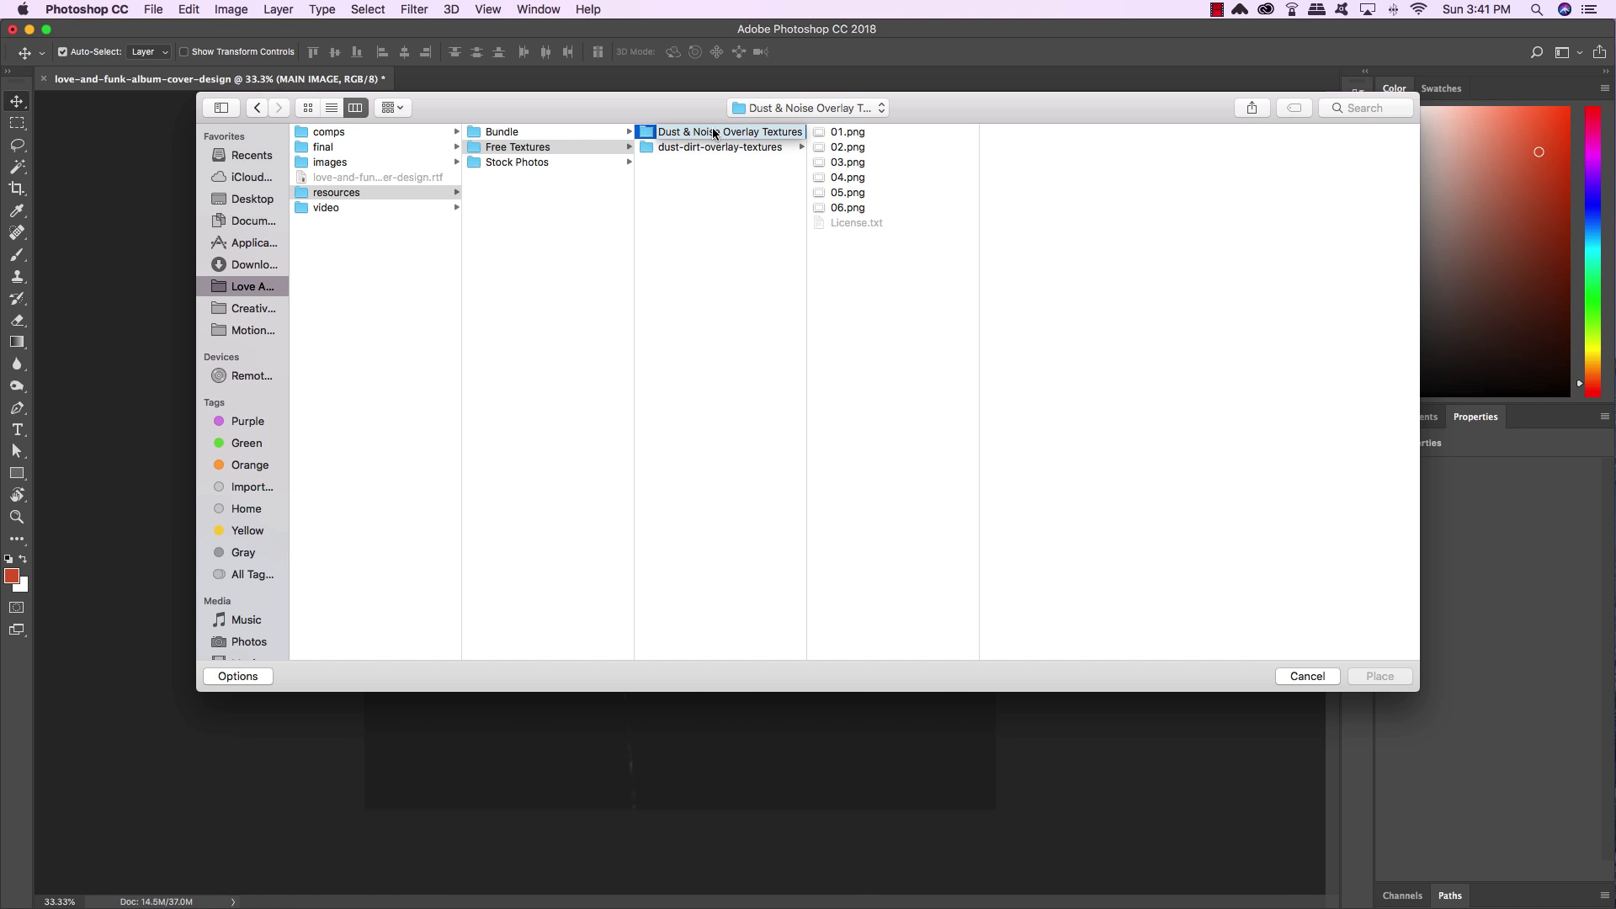
key(Escape)
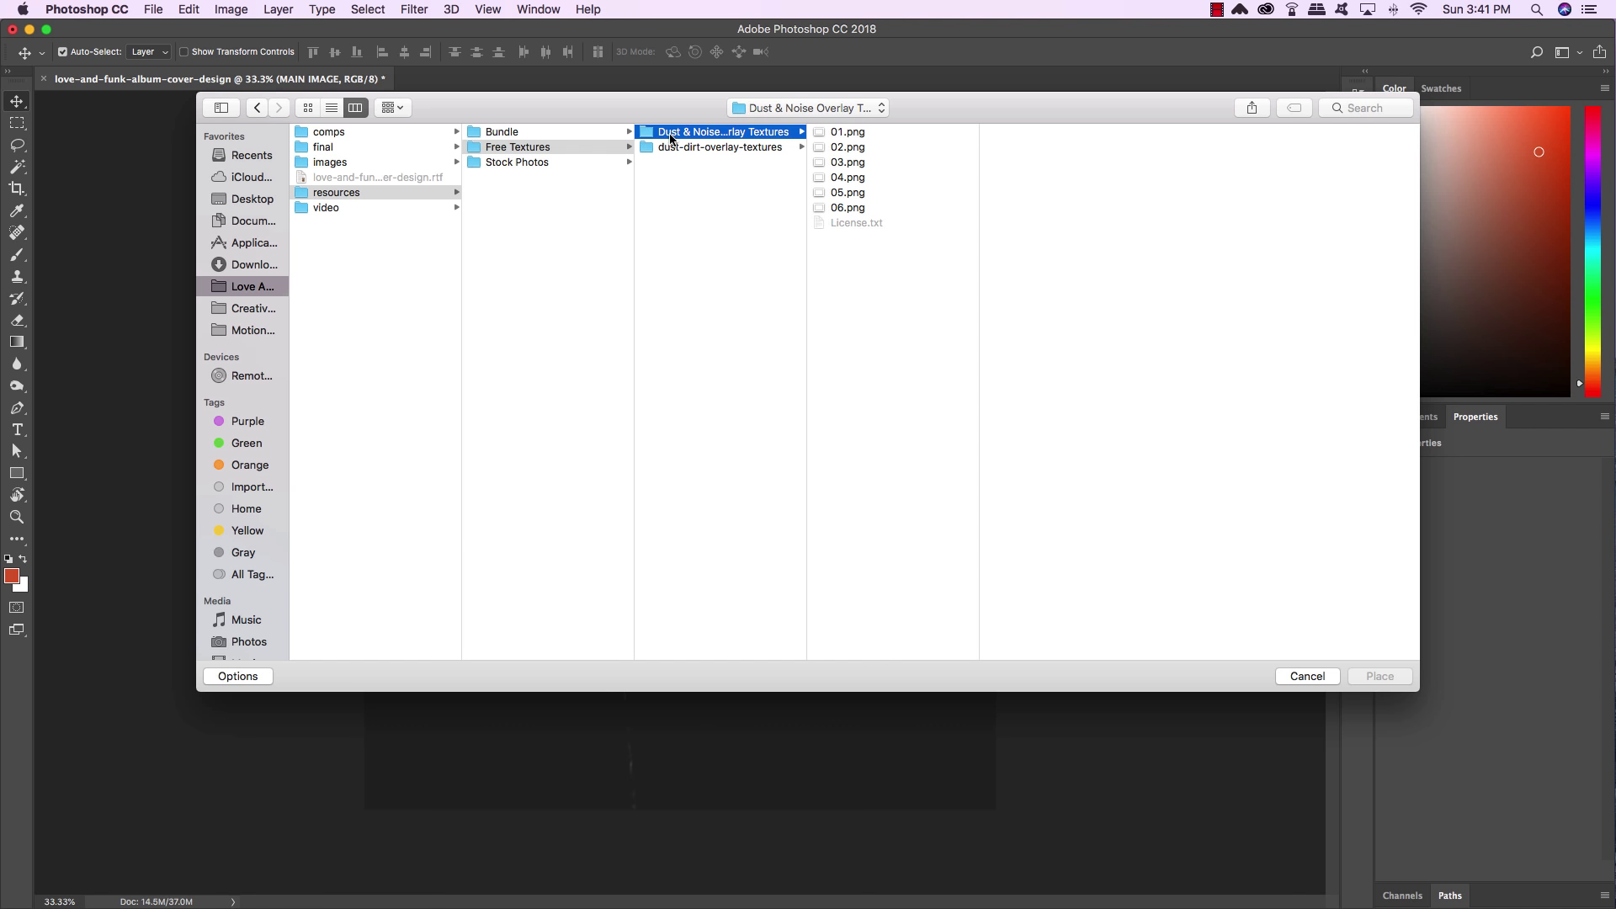
click(709, 148)
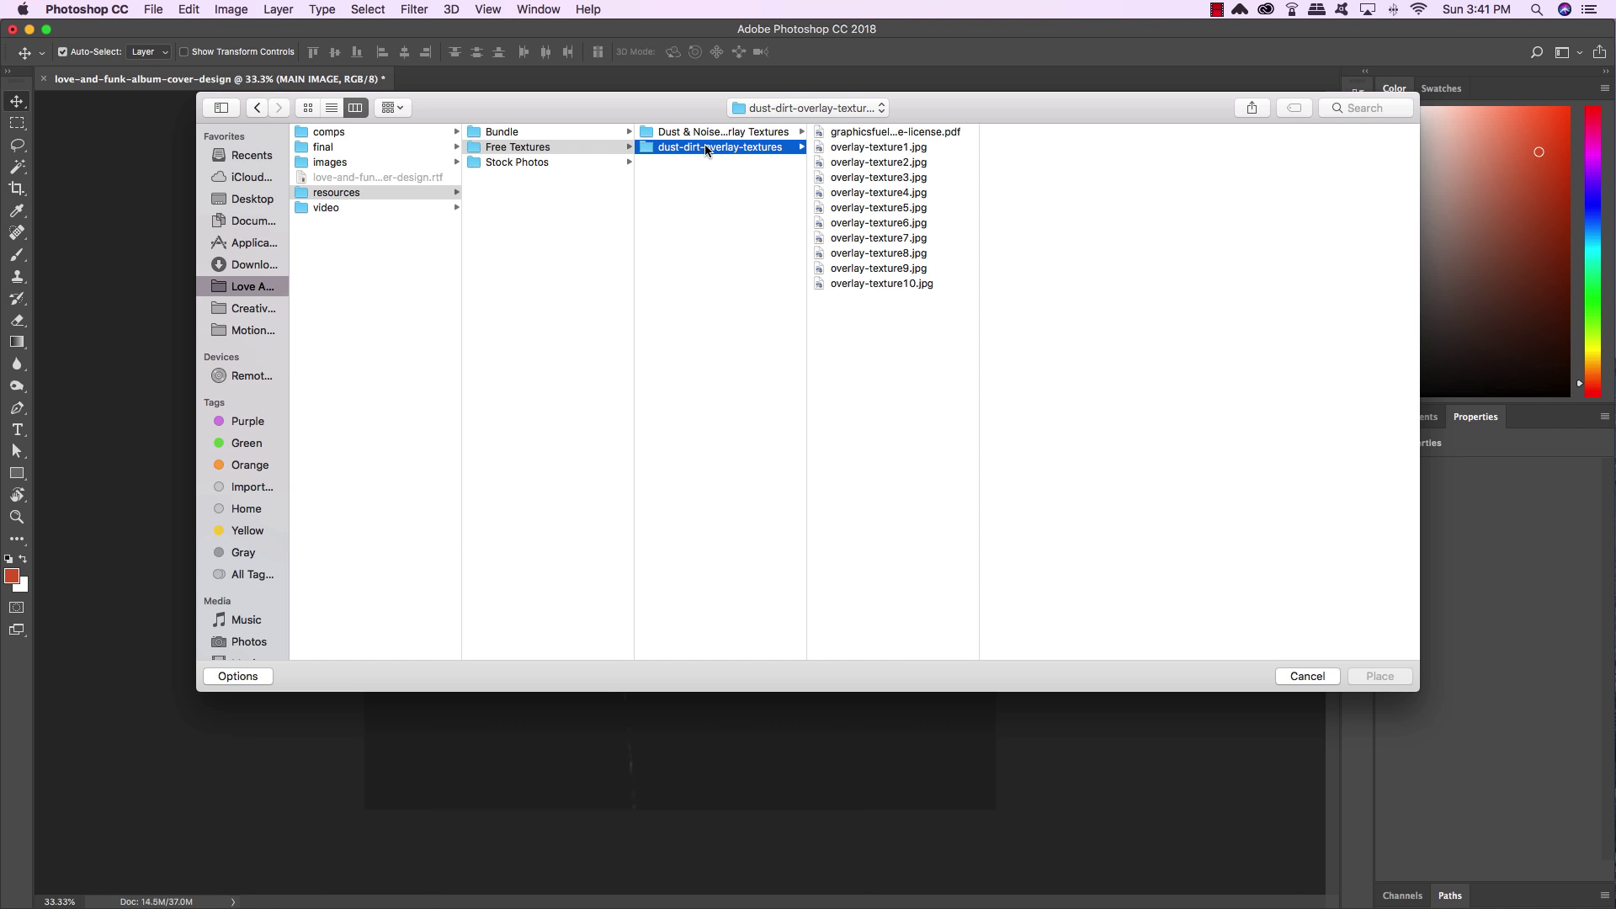
click(889, 149)
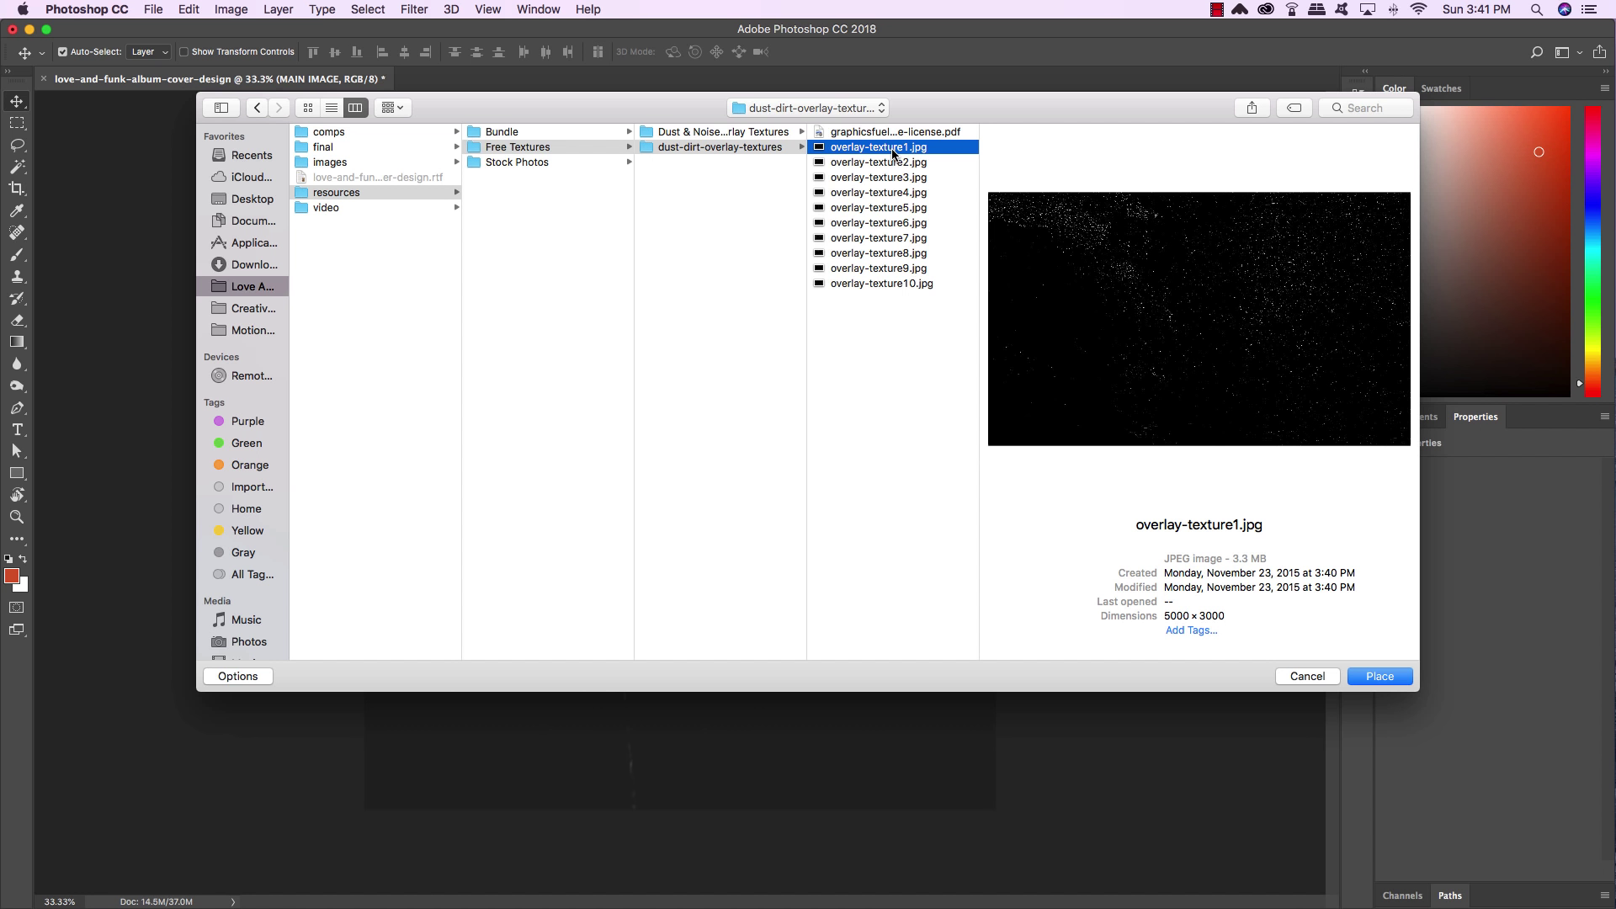
click(1391, 677)
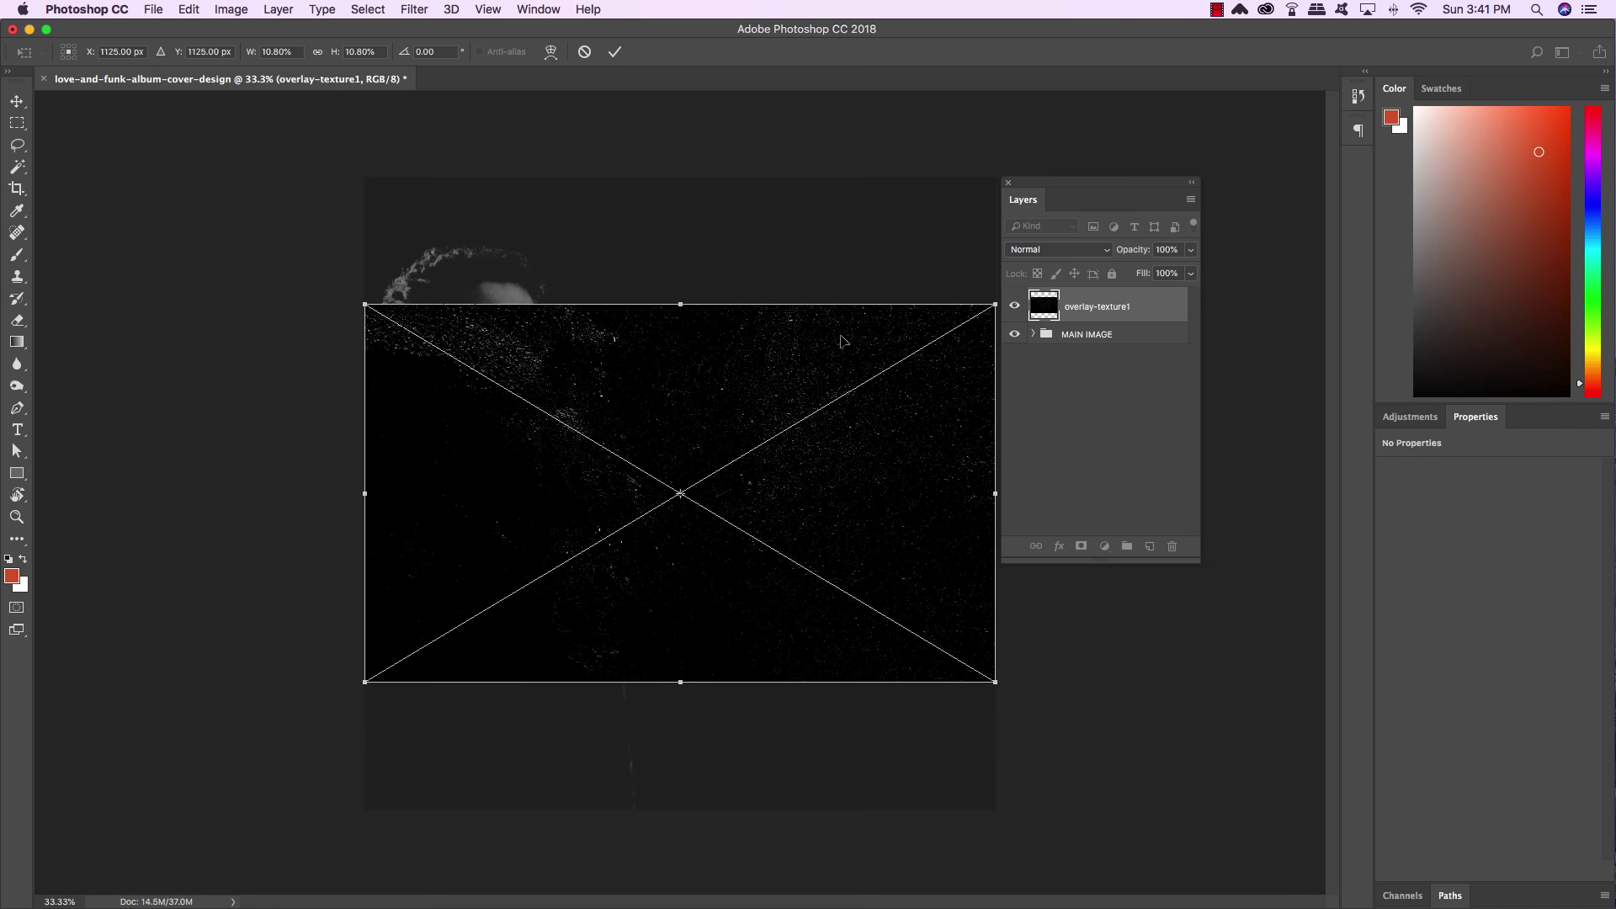
Enlarge the texture to 14.59 × 8.753 in so it covers the canvas
key(super+minus)
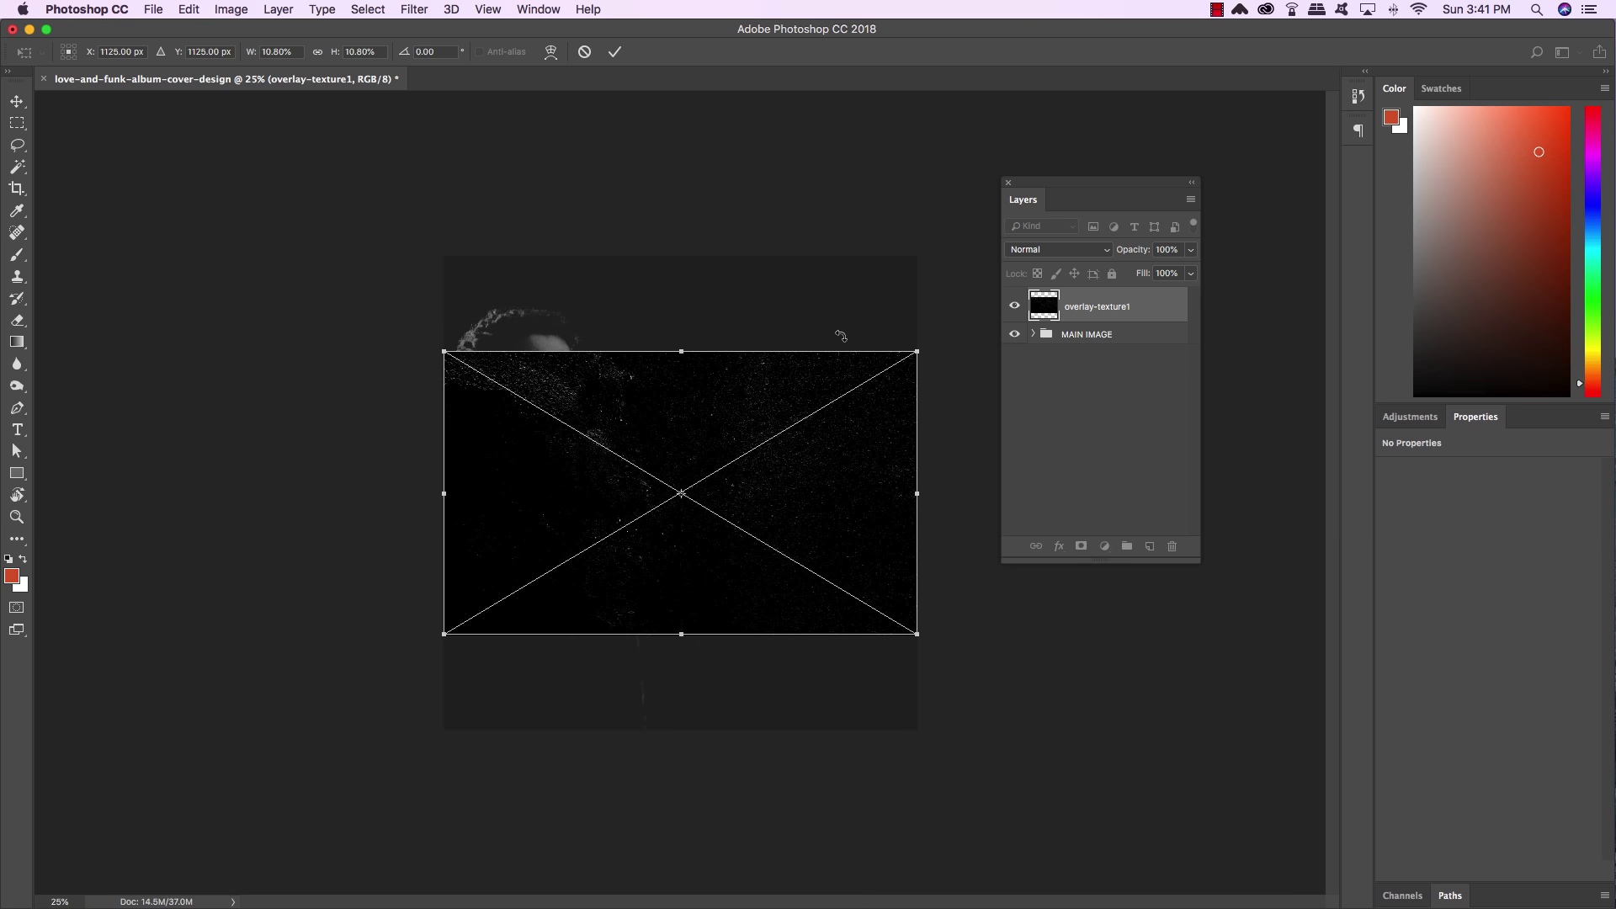
drag(918, 349, 1155, 236)
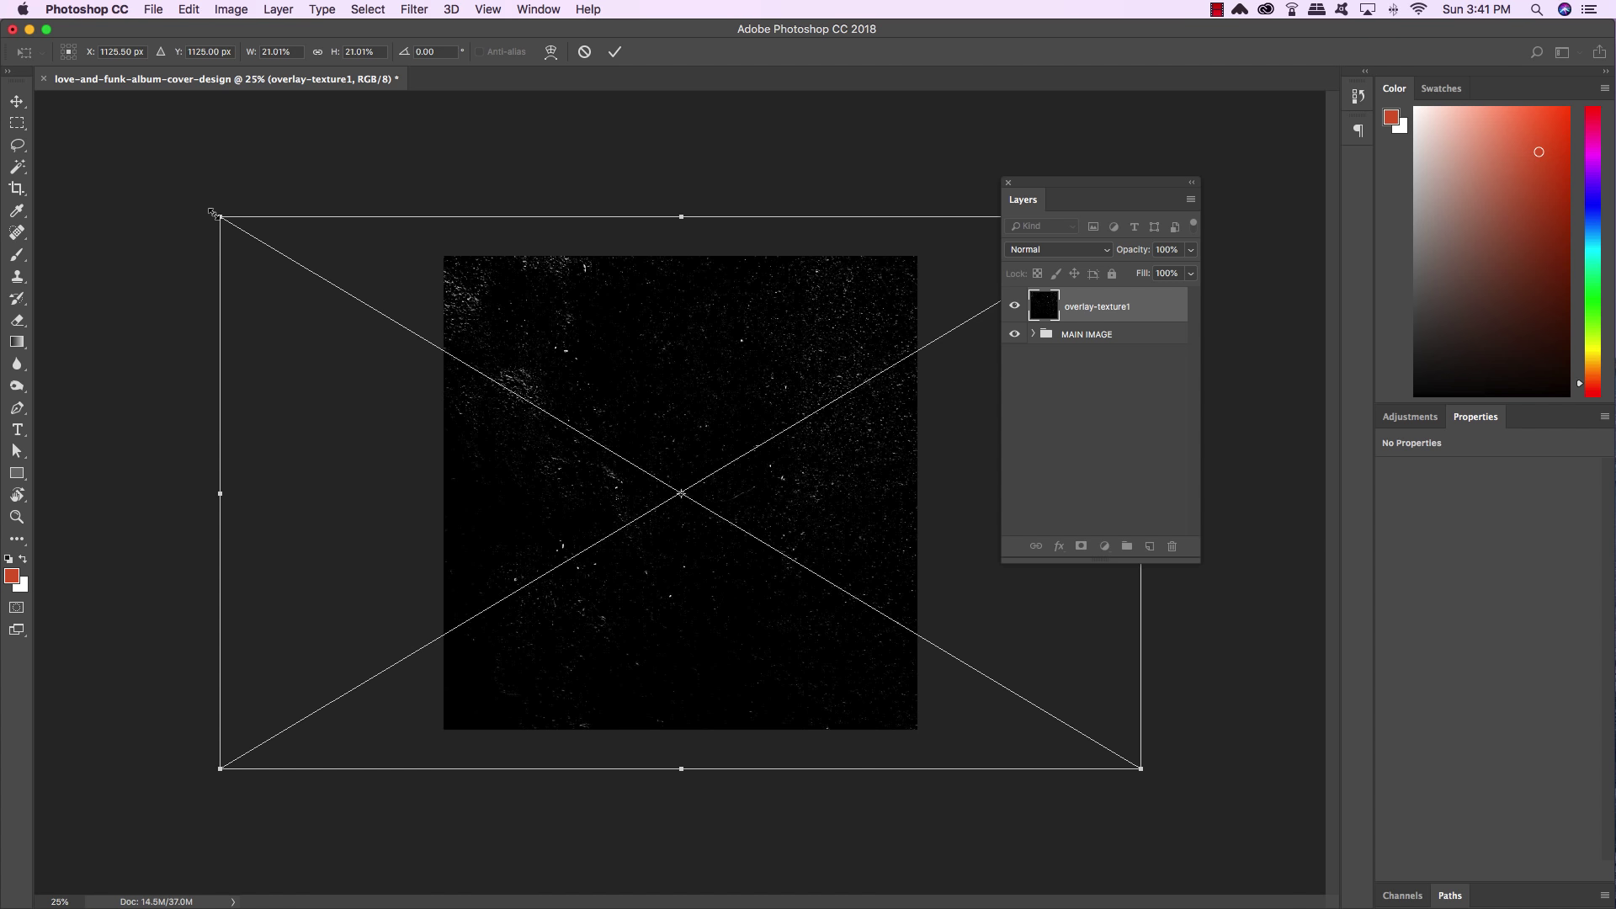
key(Return)
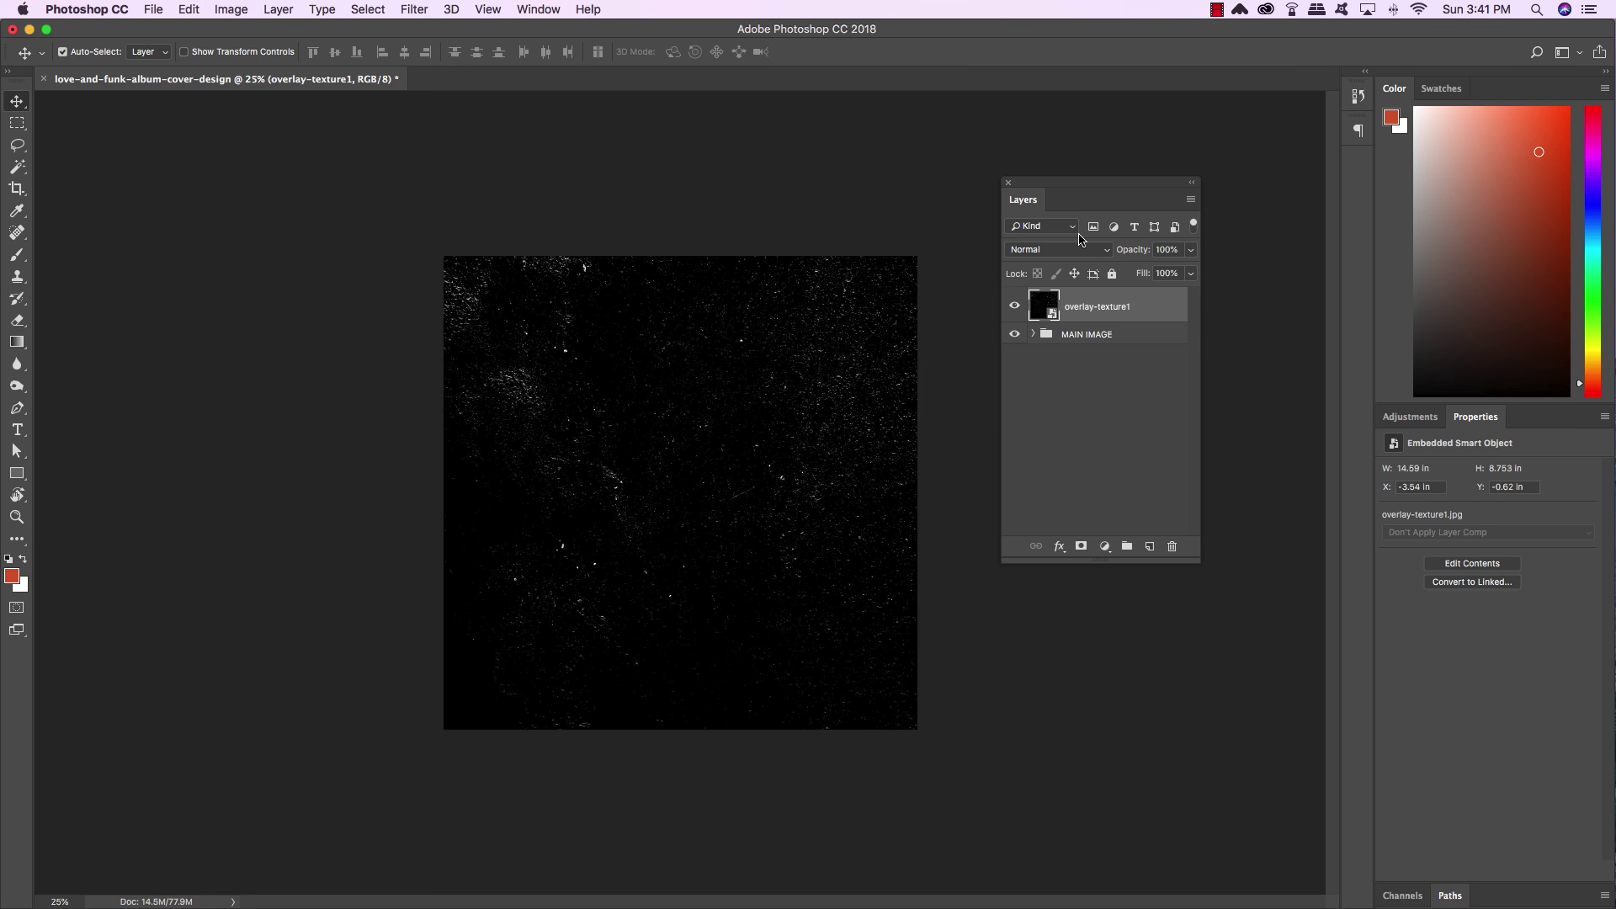
Set the overlay-texture1 layer to Screen blend mode at 50% opacity
click(1067, 252)
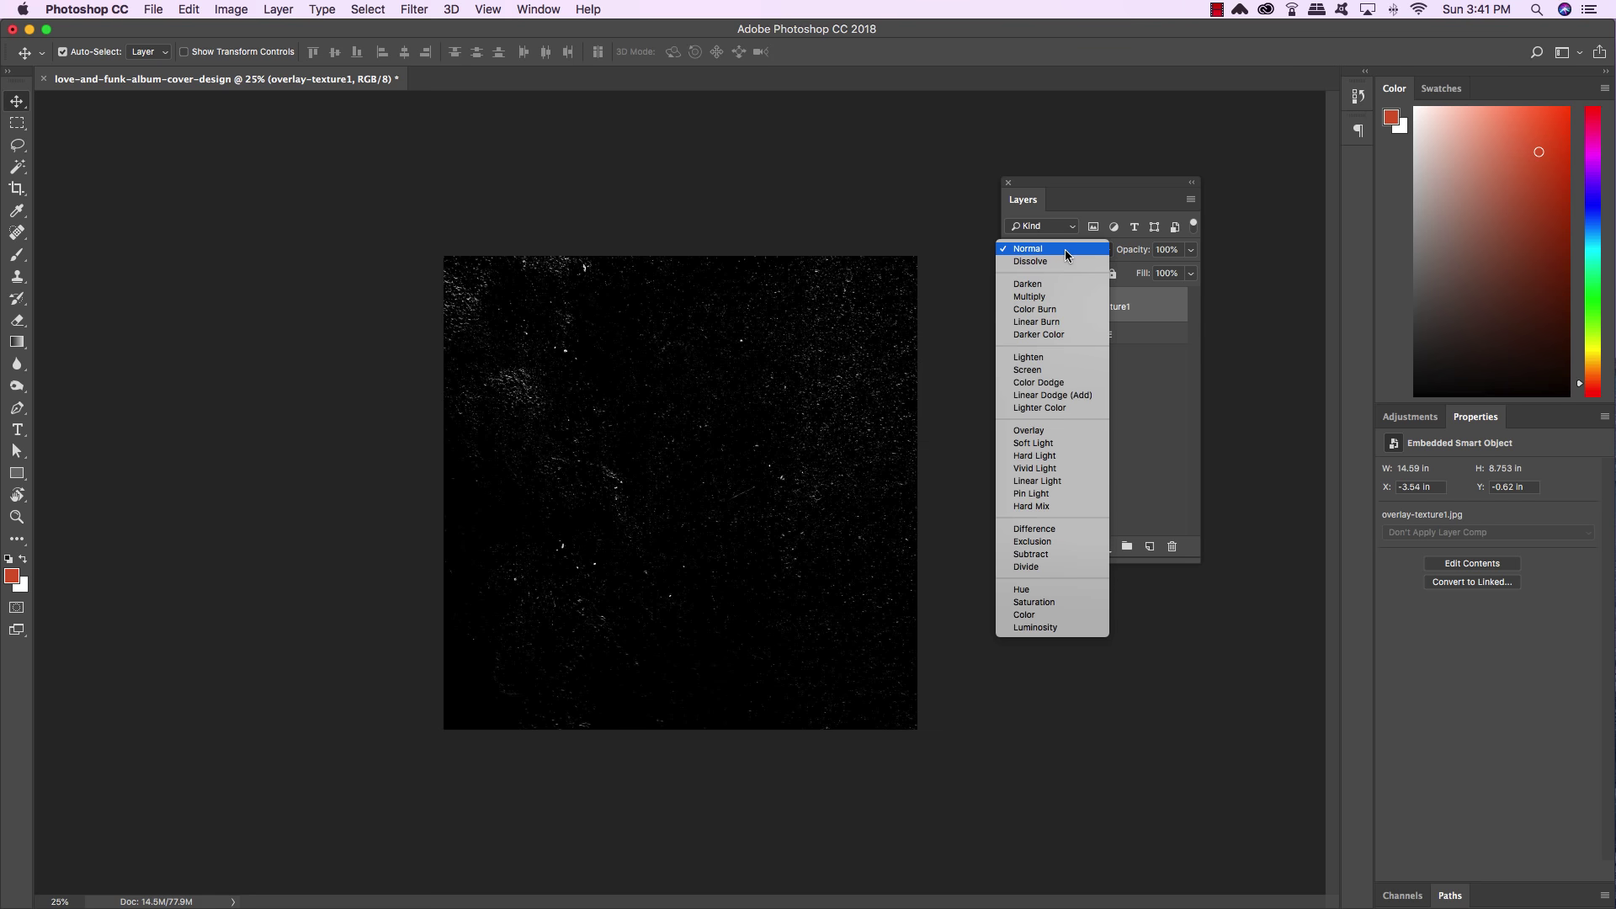
click(1052, 371)
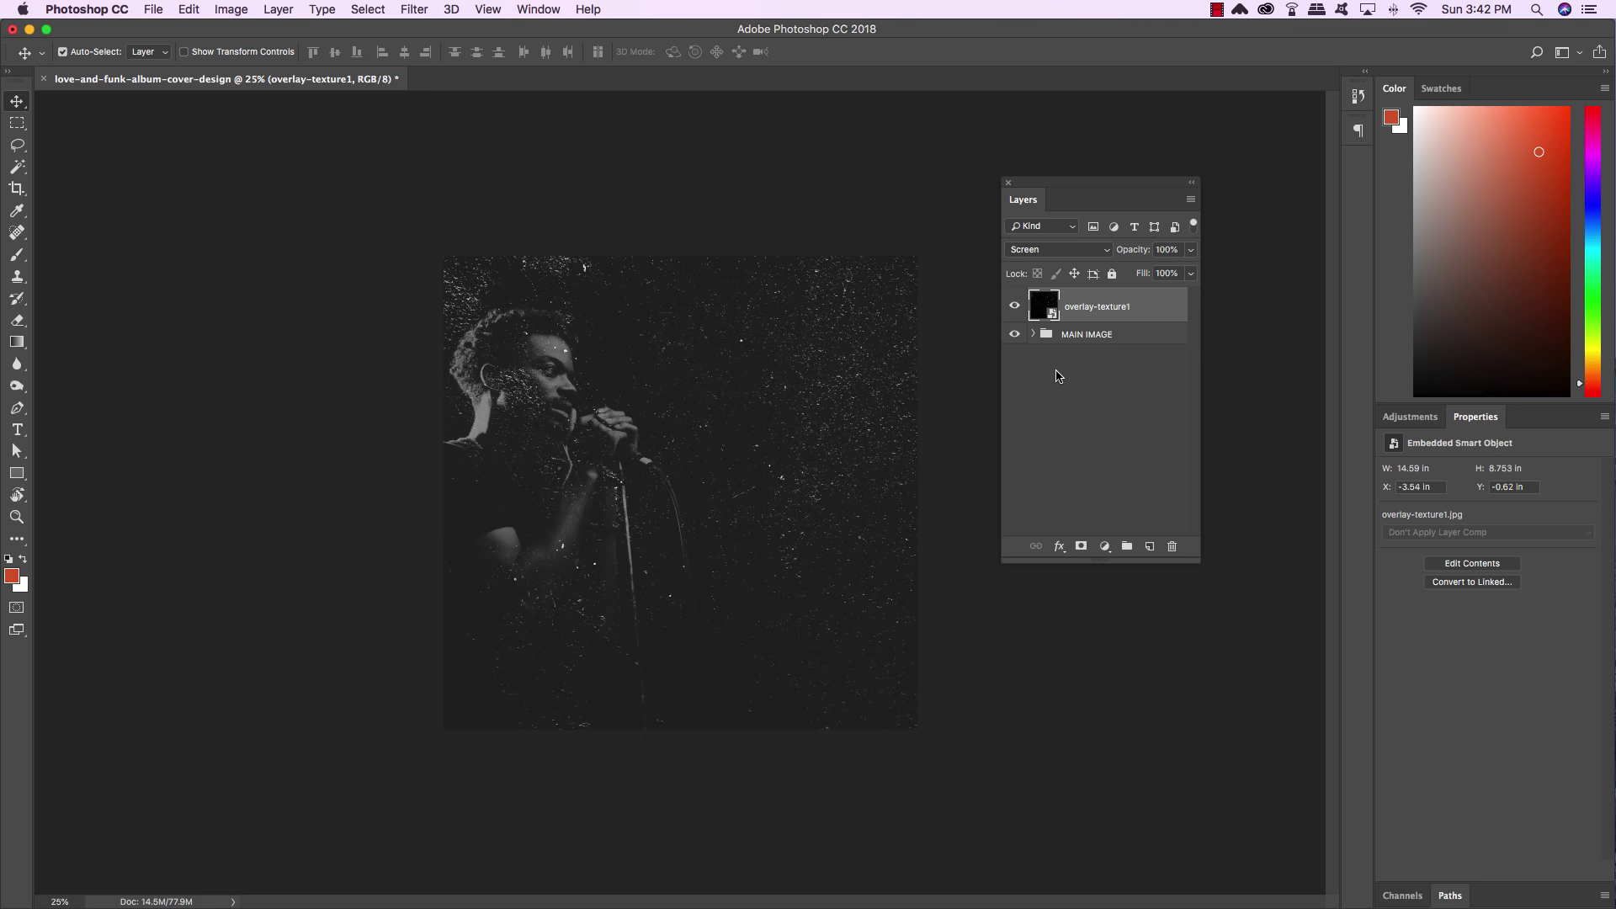
key(5)
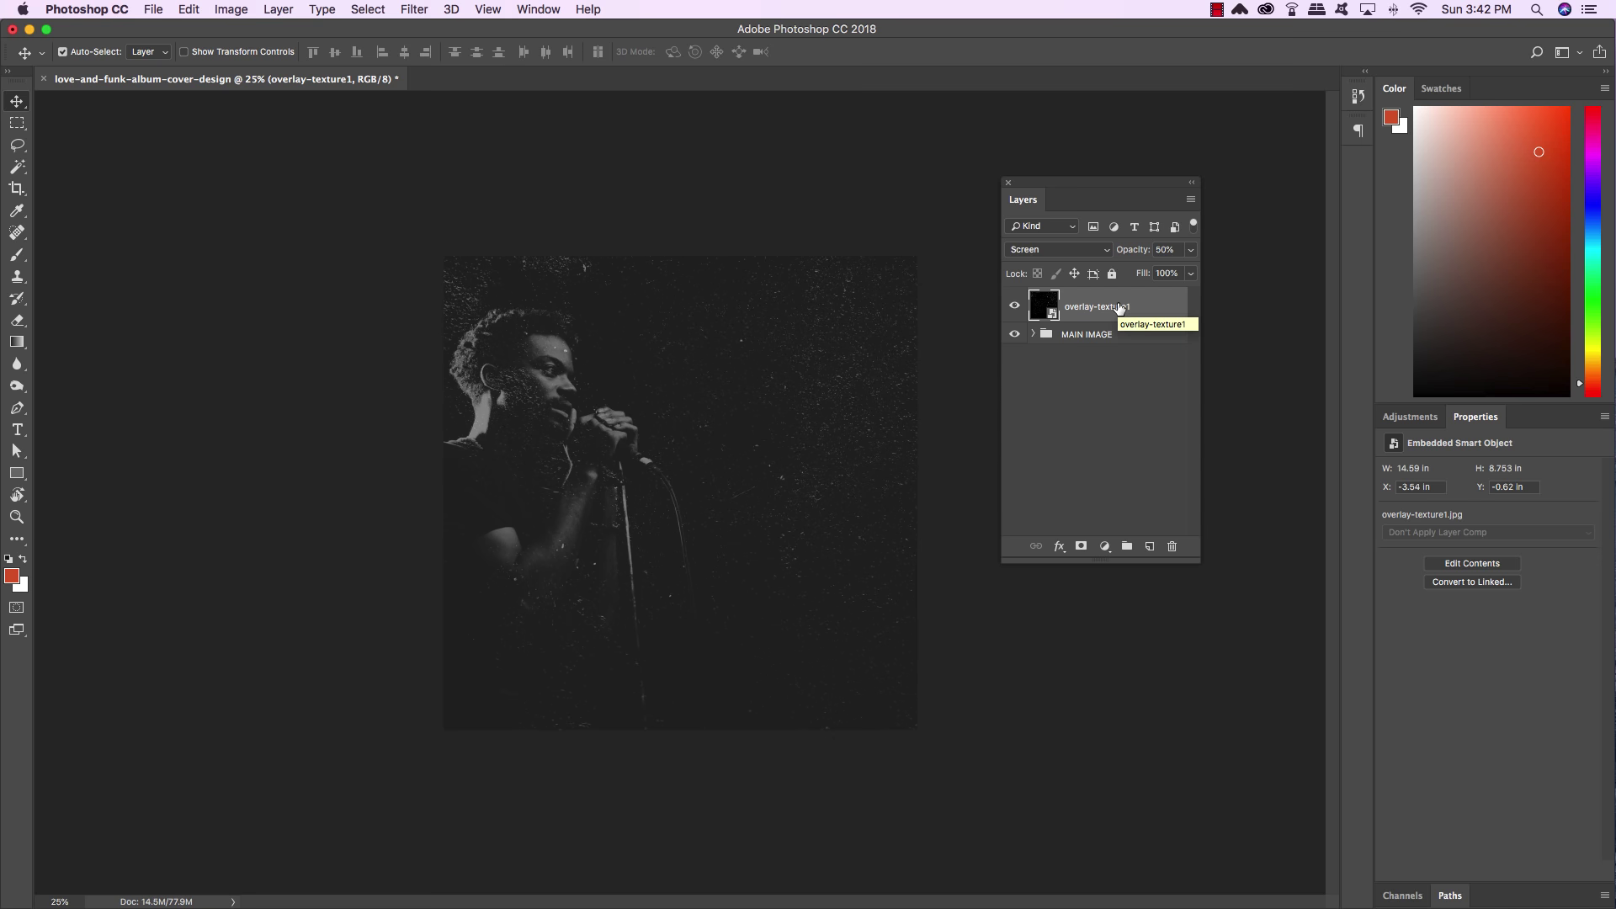
click(1105, 547)
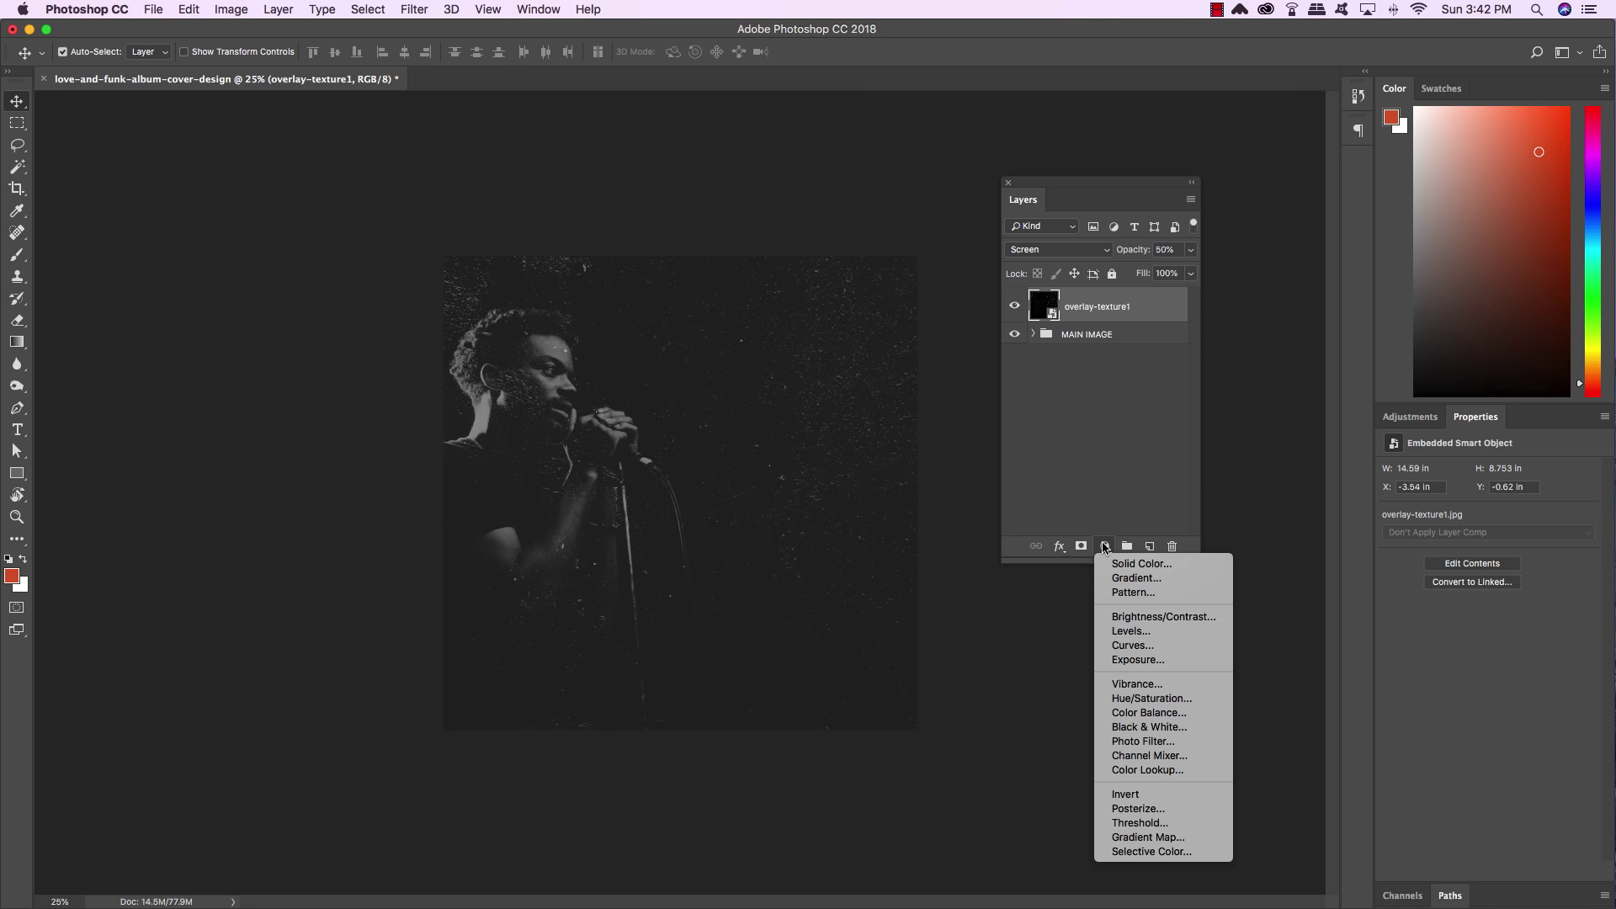
Add a Levels adjustment clipped to the overlay-texture1 dust layer
click(1136, 632)
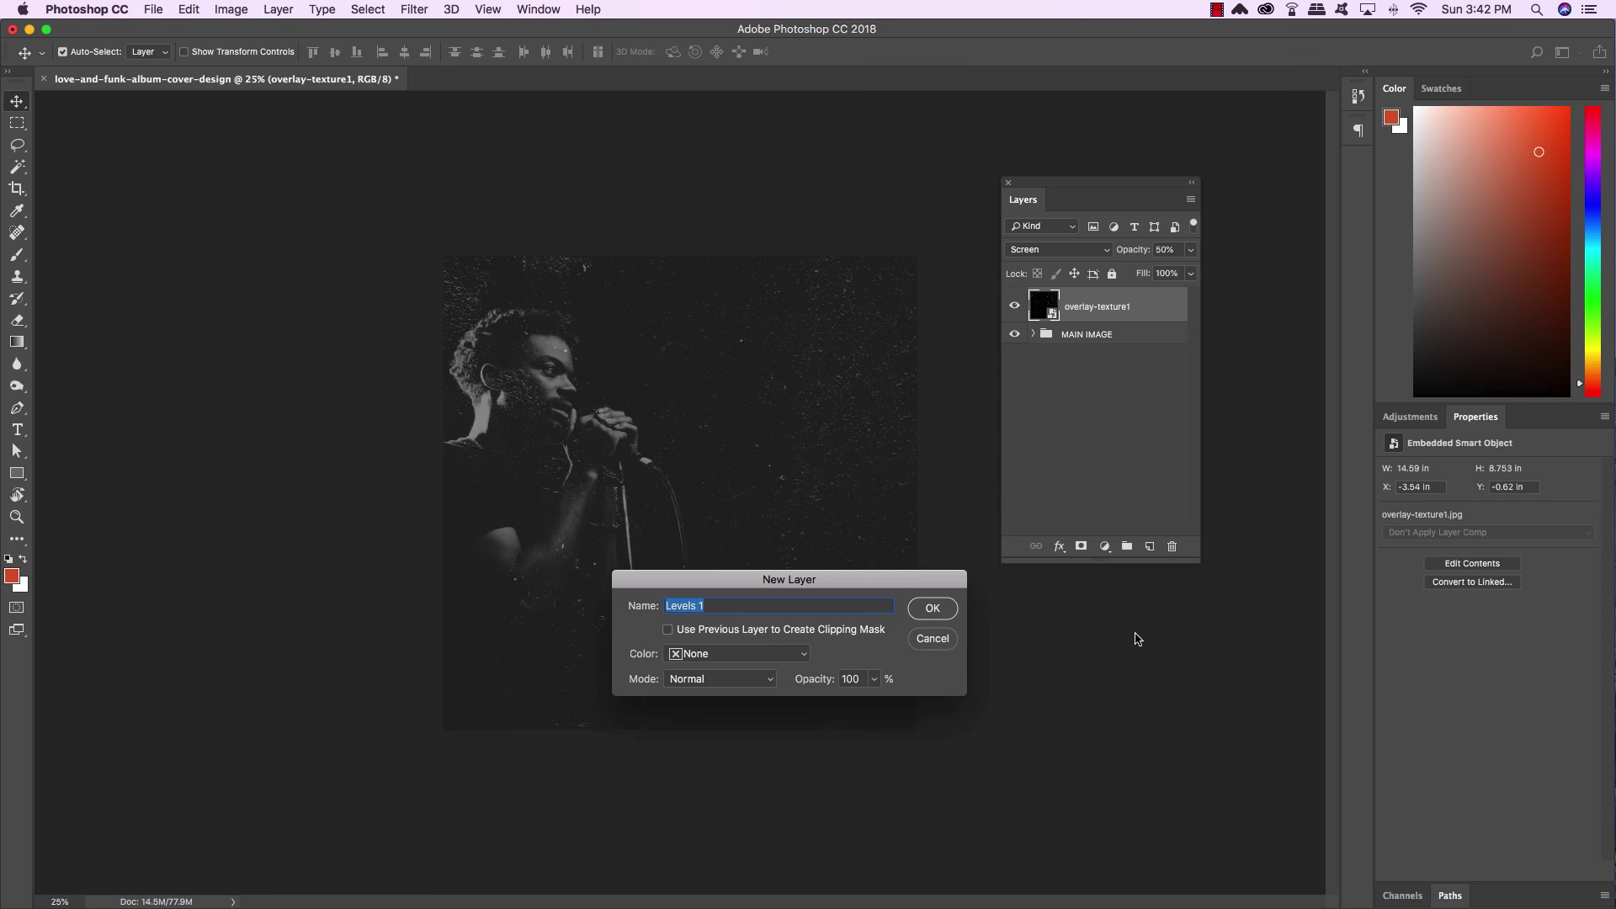
drag(774, 584, 697, 363)
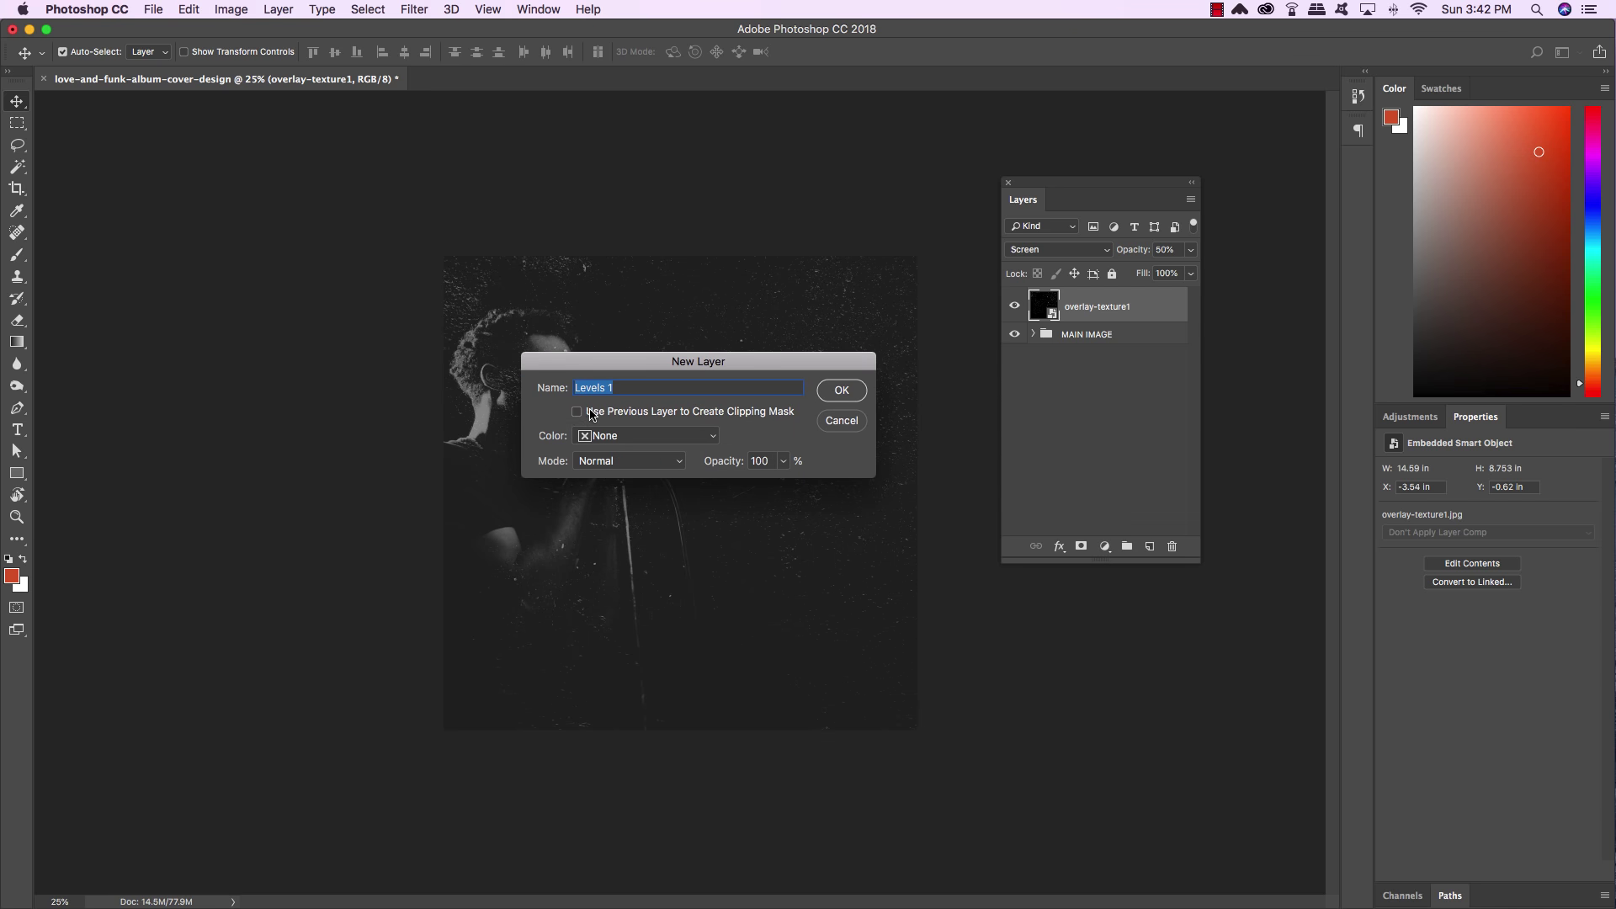
click(577, 413)
click(842, 391)
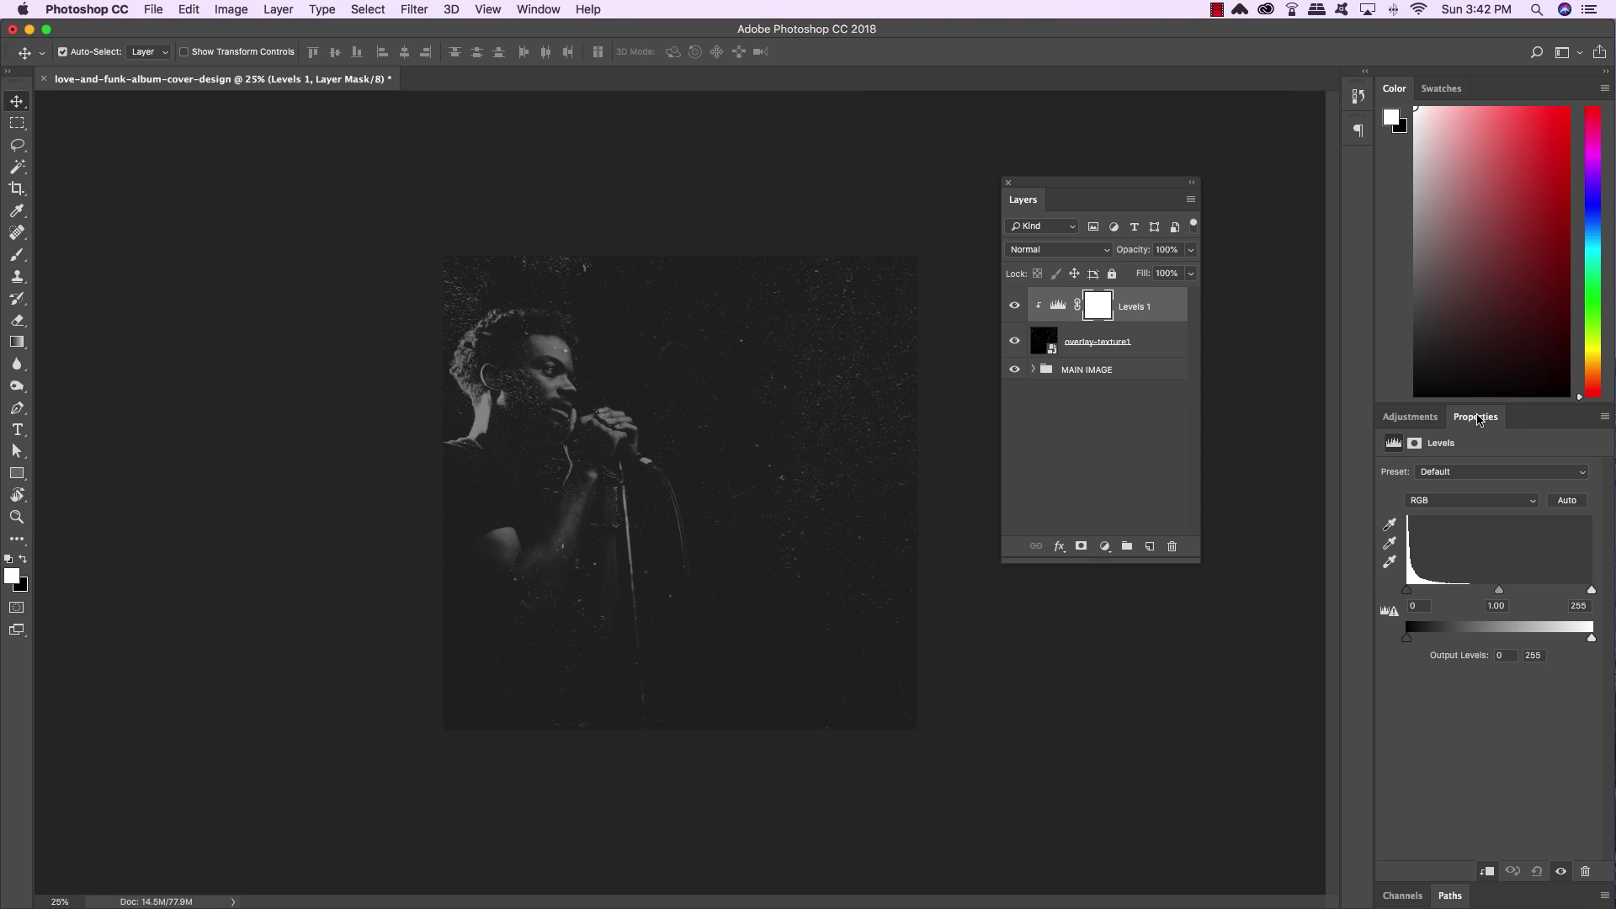
Raise the Levels 1 black input level to 19 so fewer dust specks show
drag(1479, 419, 734, 221)
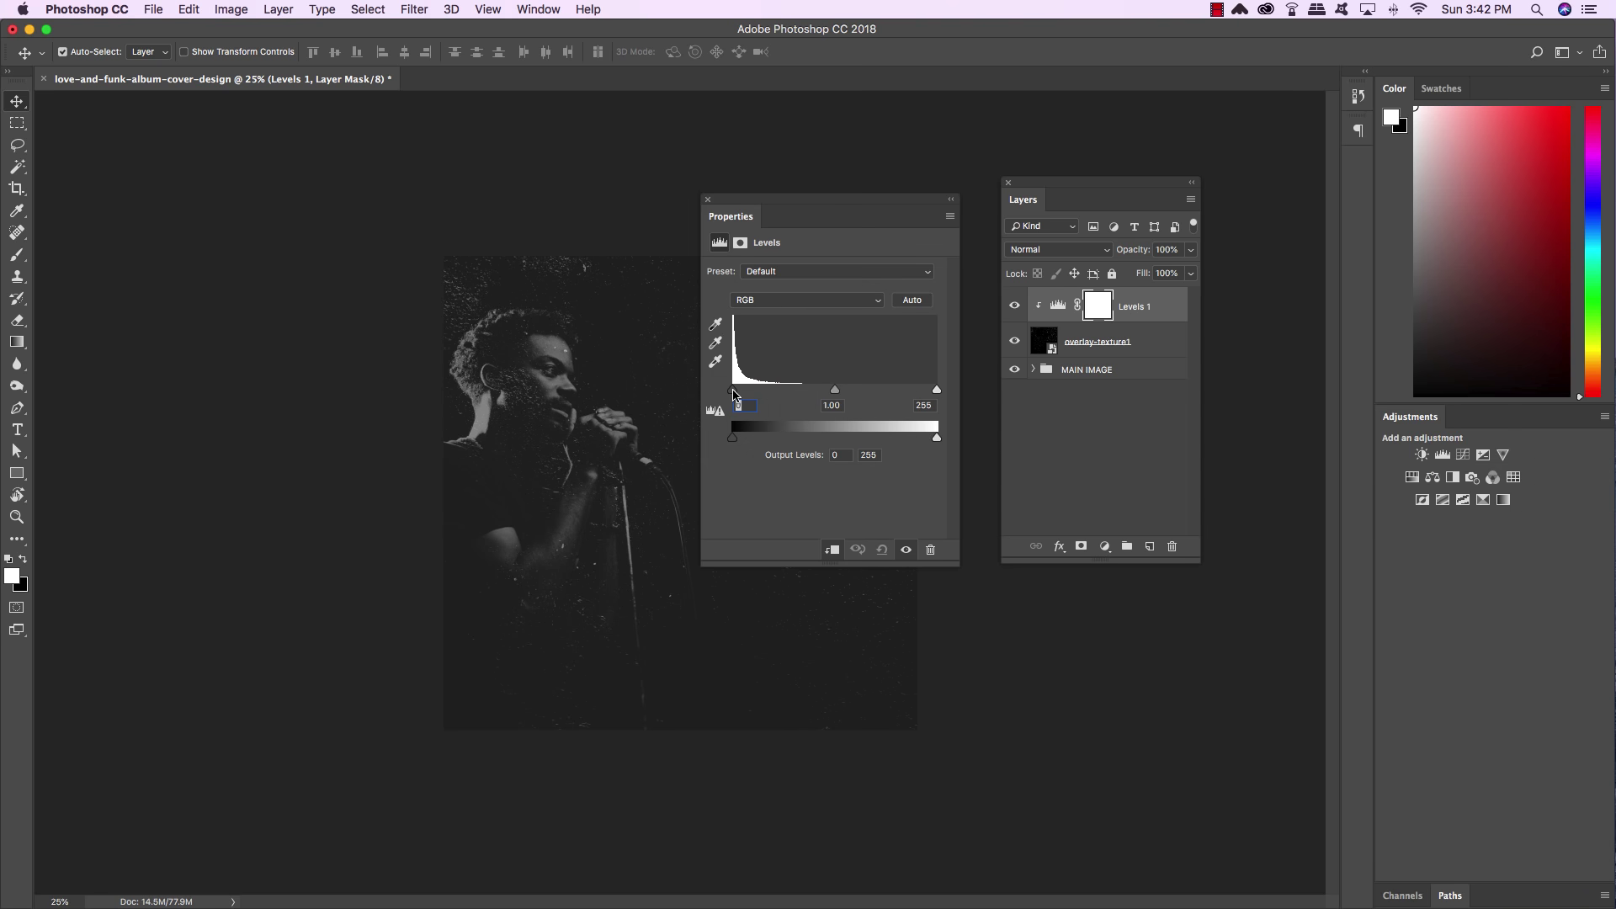
drag(734, 392, 761, 393)
drag(777, 211, 199, 209)
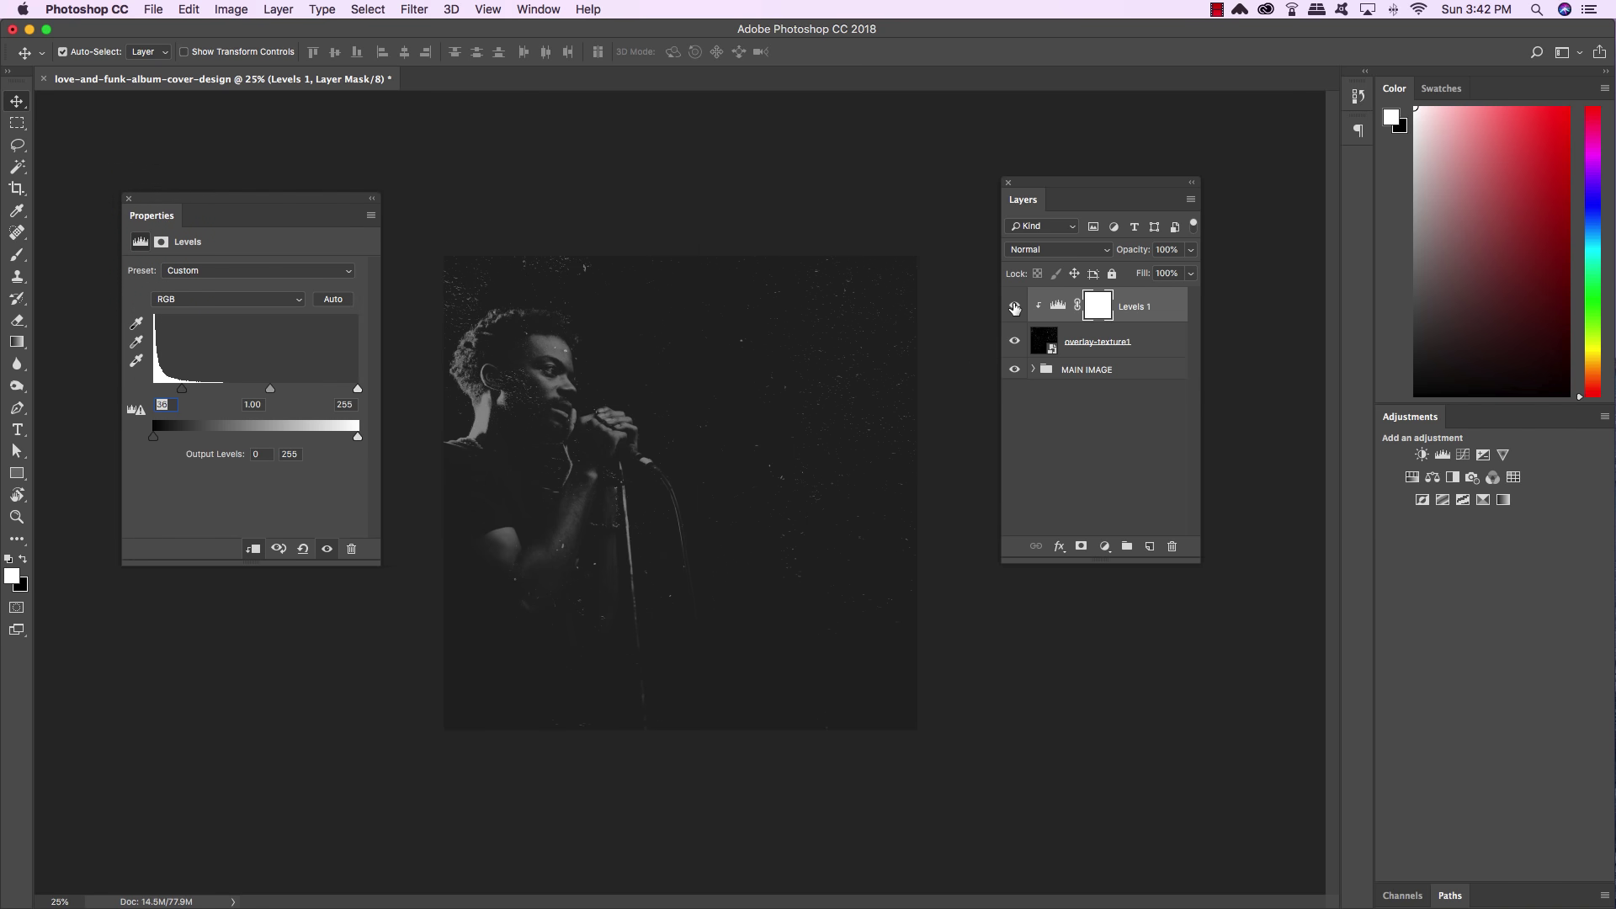
click(153, 9)
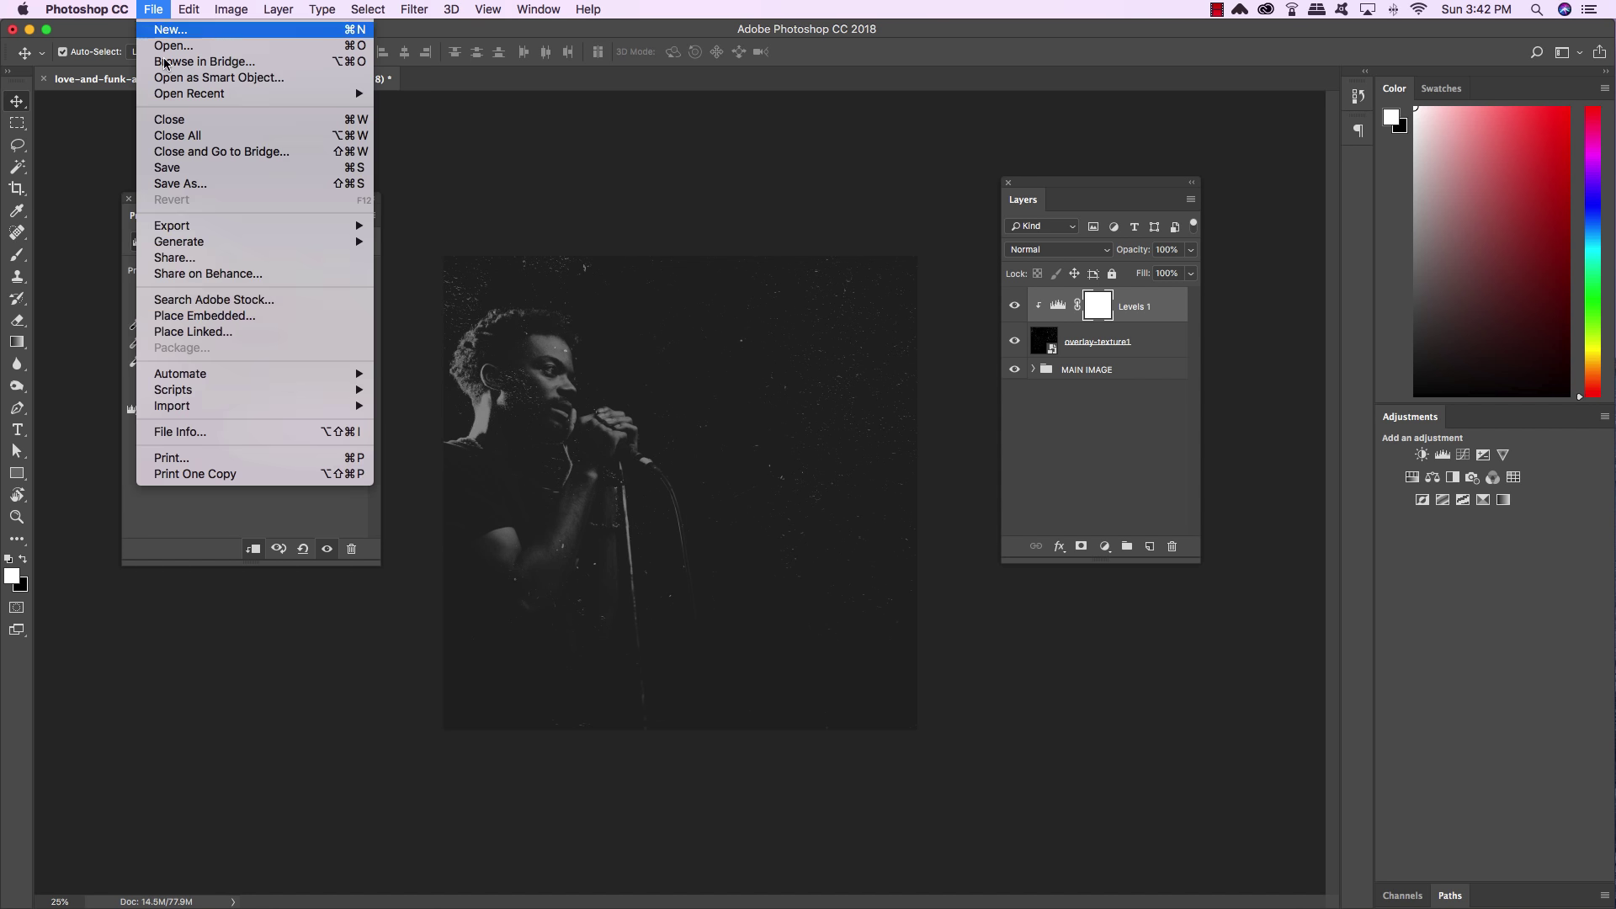
Place 02.png from the Dust & Noise Overlay Textures folder, enlarged to cover the canvas
click(225, 316)
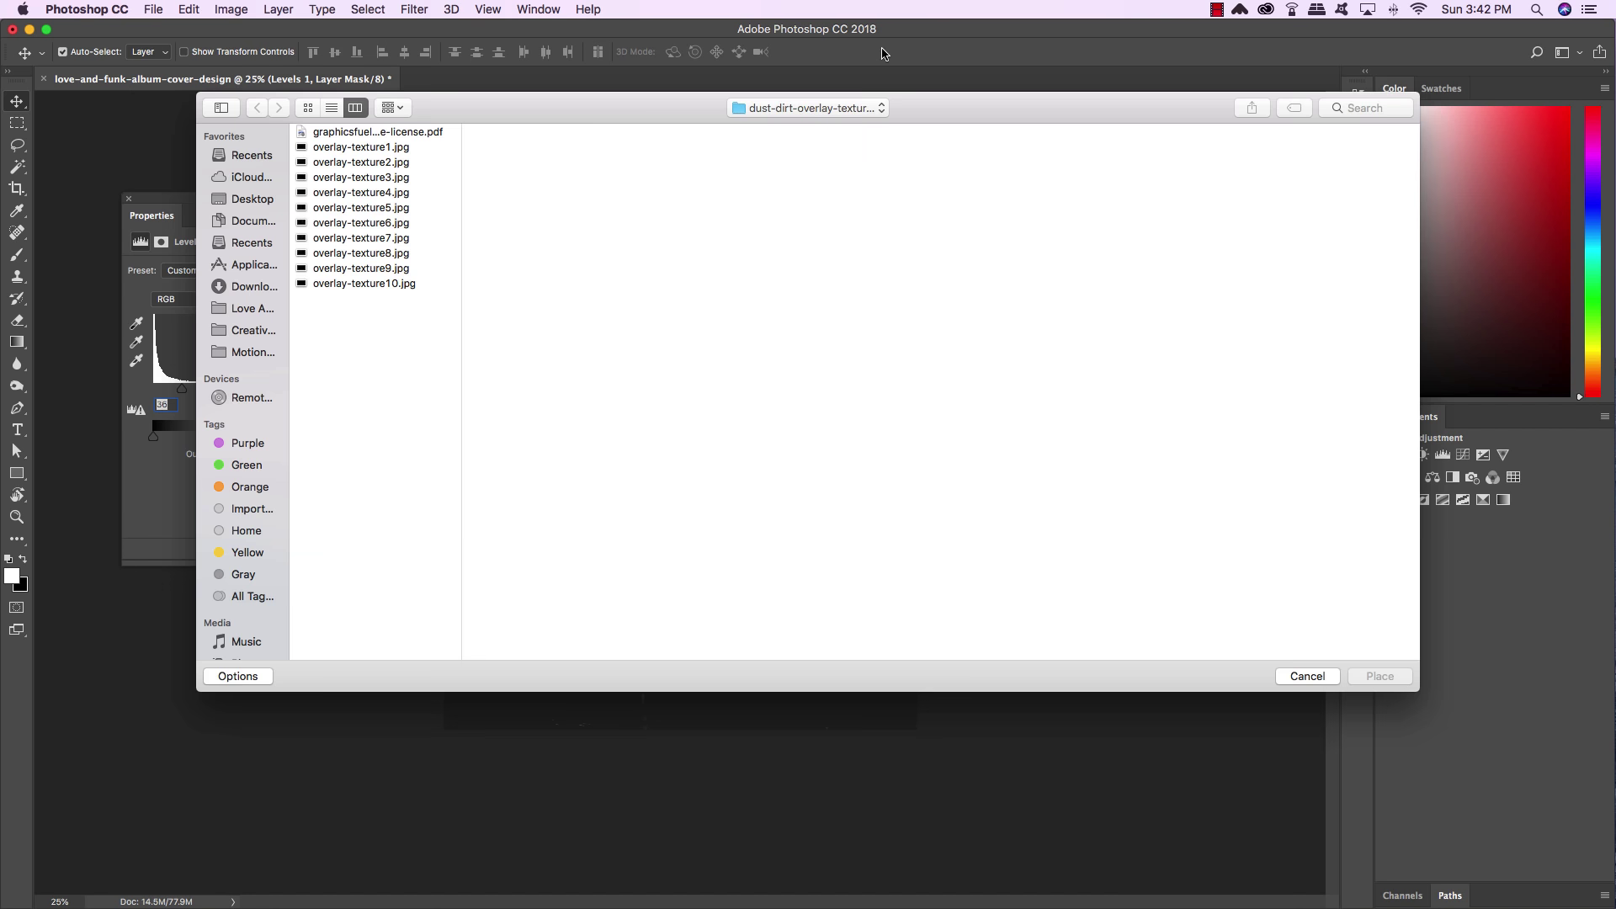
click(806, 107)
click(809, 127)
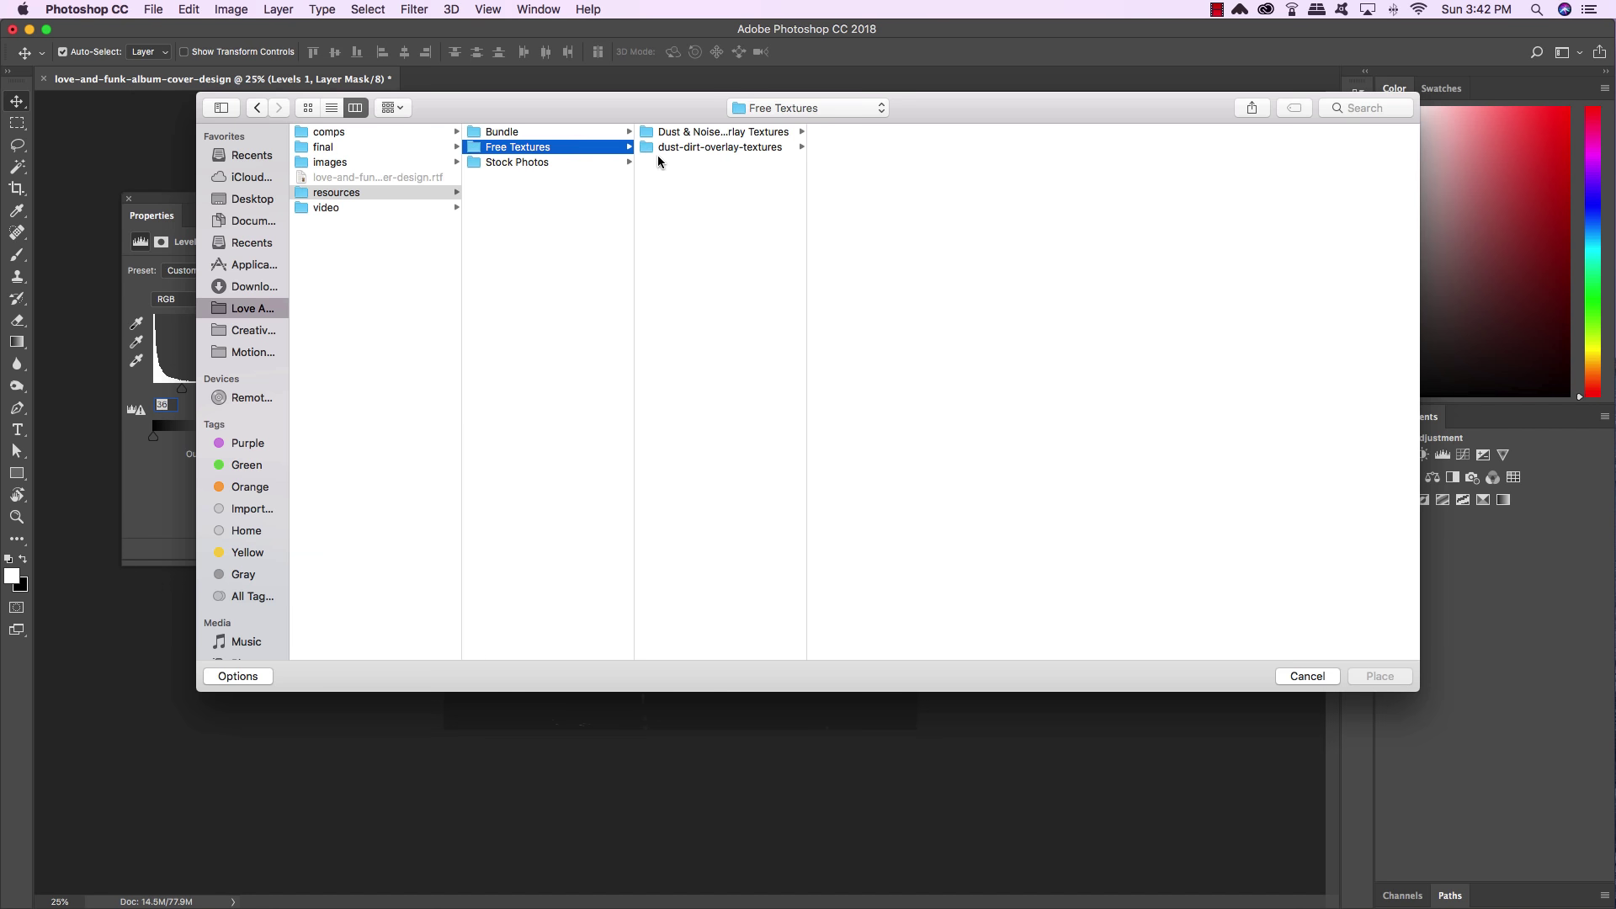
click(695, 148)
click(697, 132)
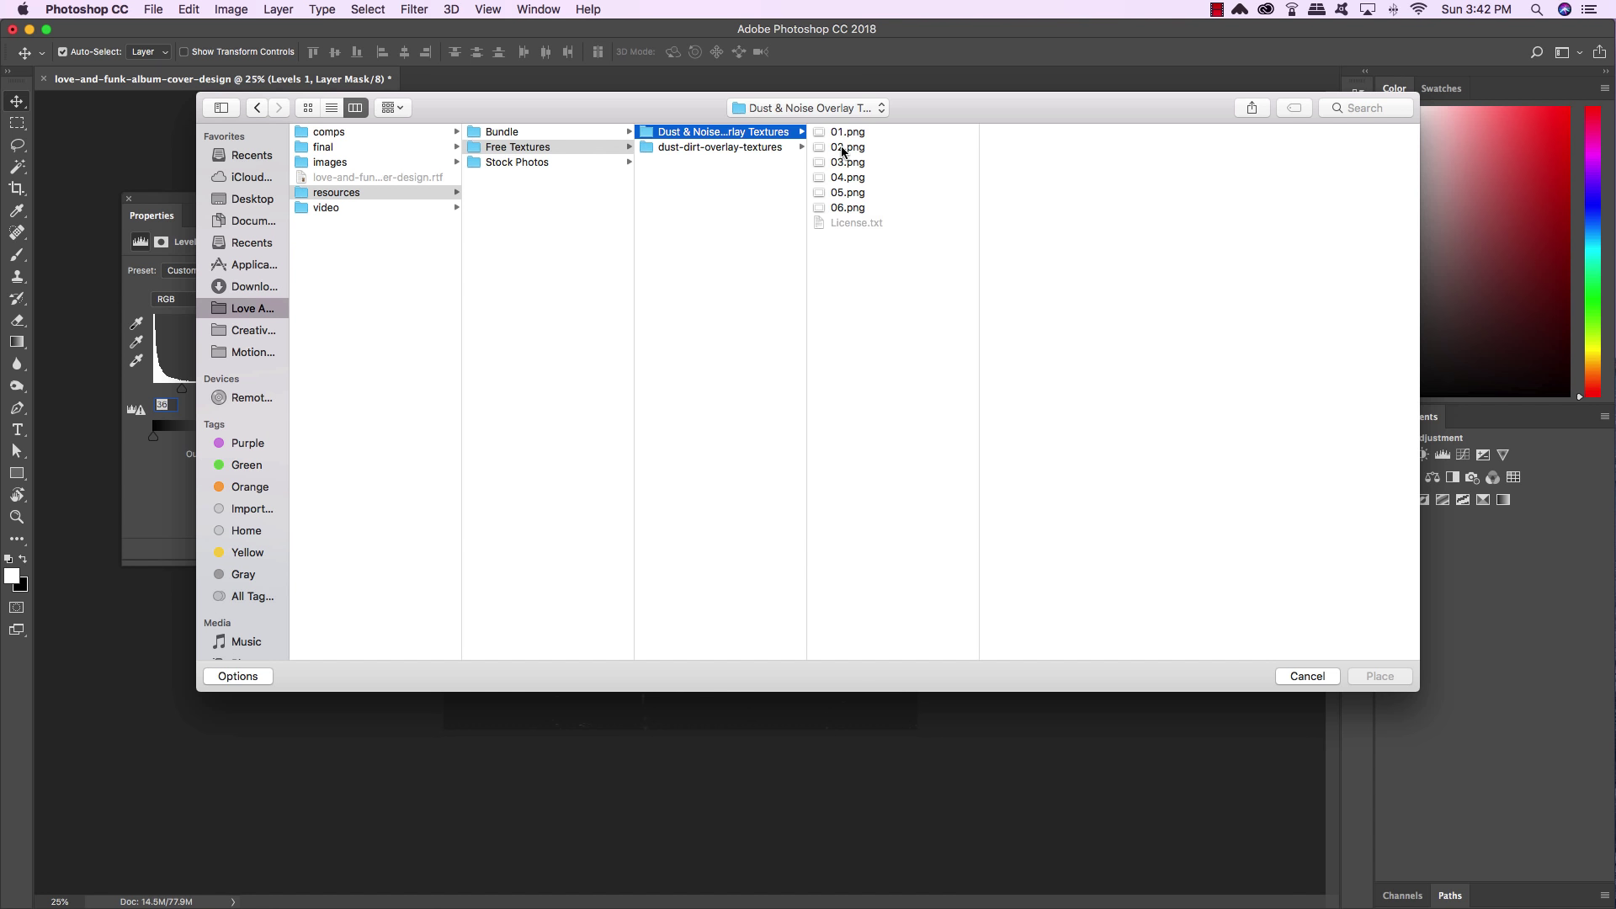
click(829, 148)
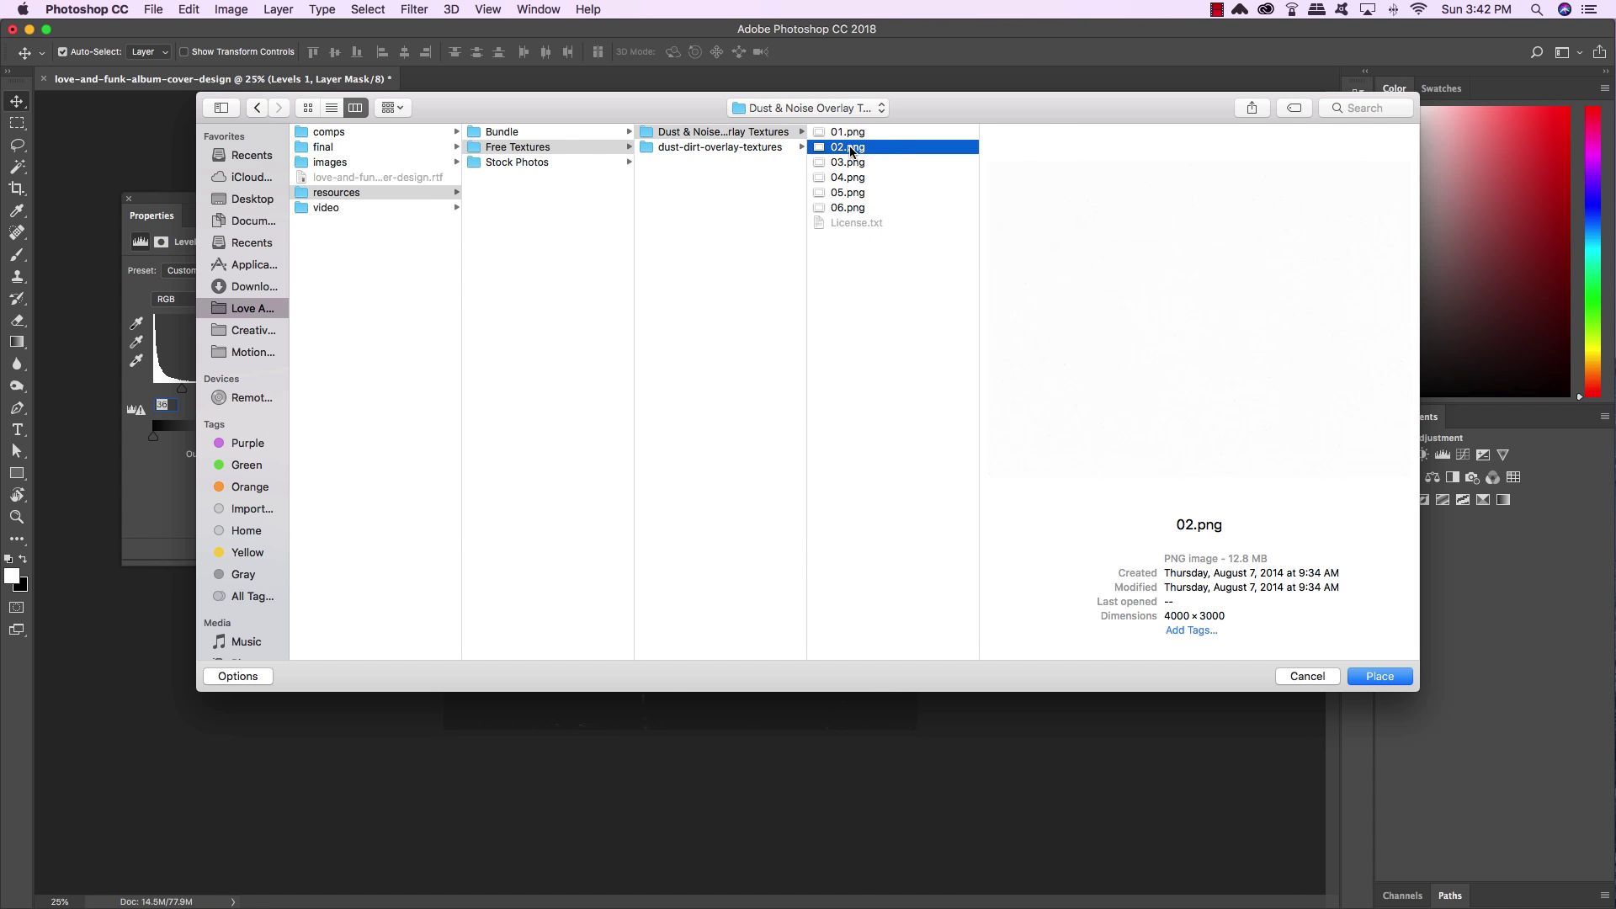
click(1378, 683)
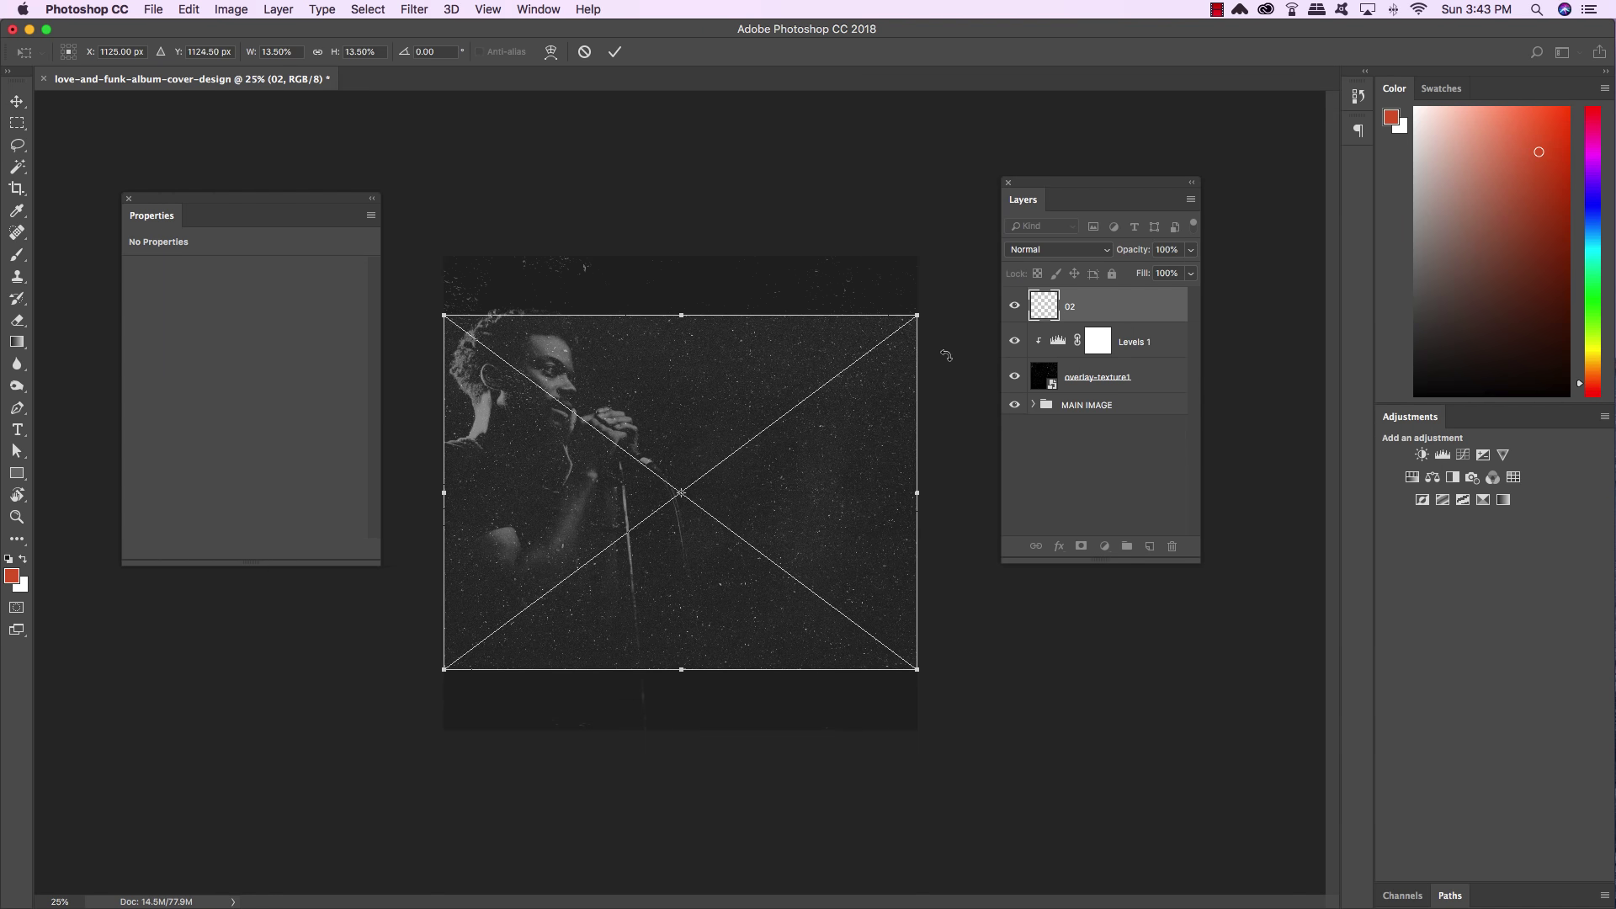
drag(914, 315, 1047, 239)
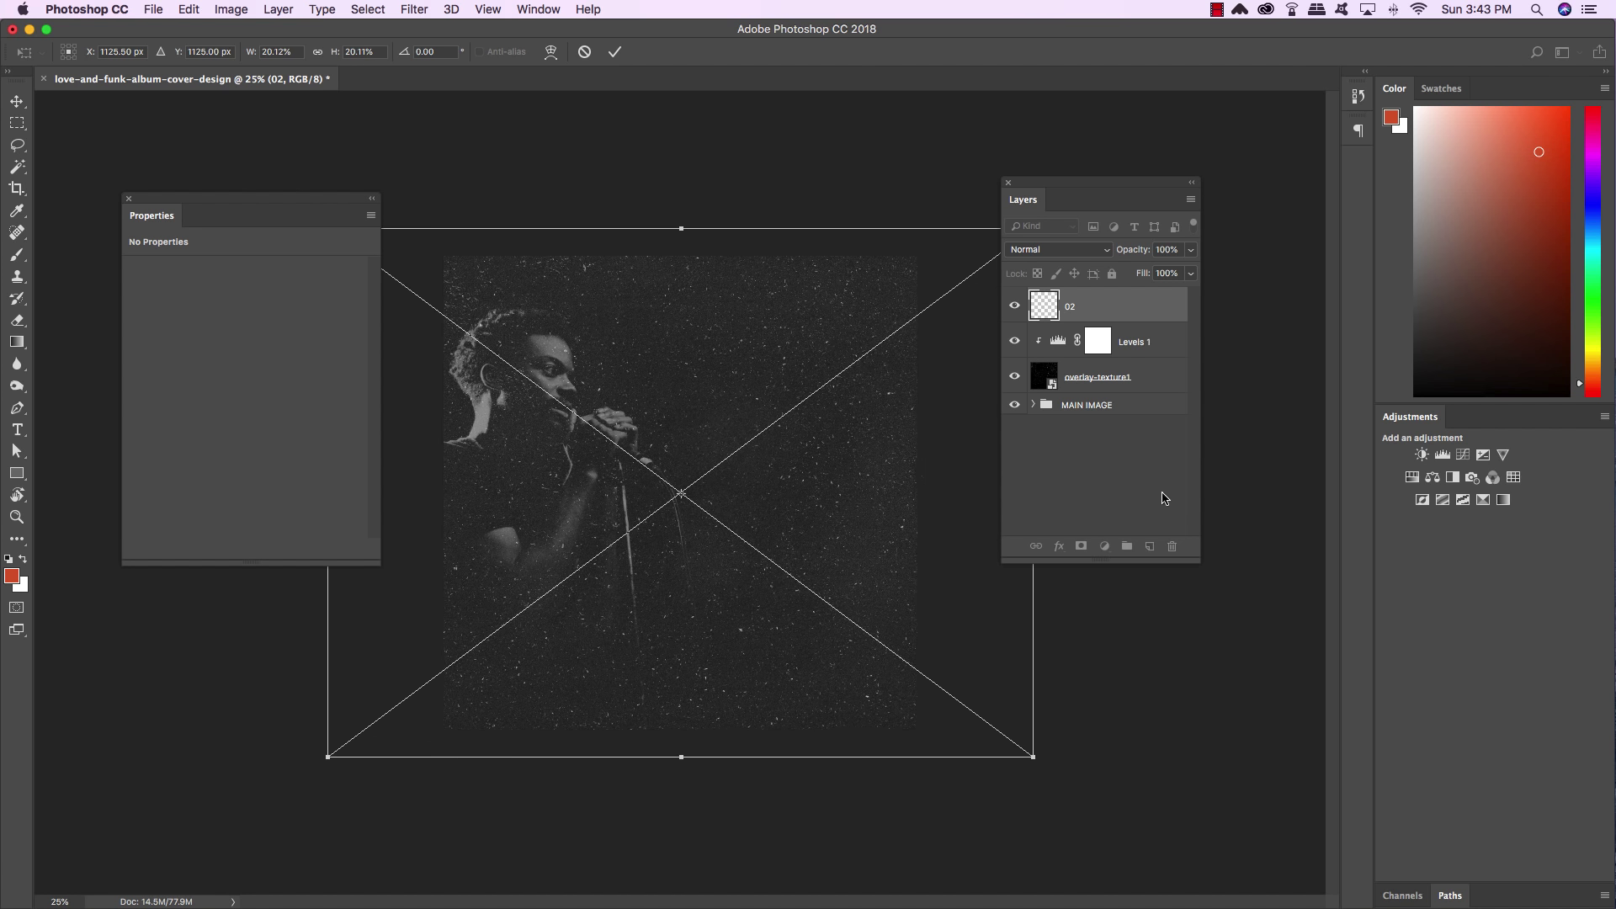
key(Return)
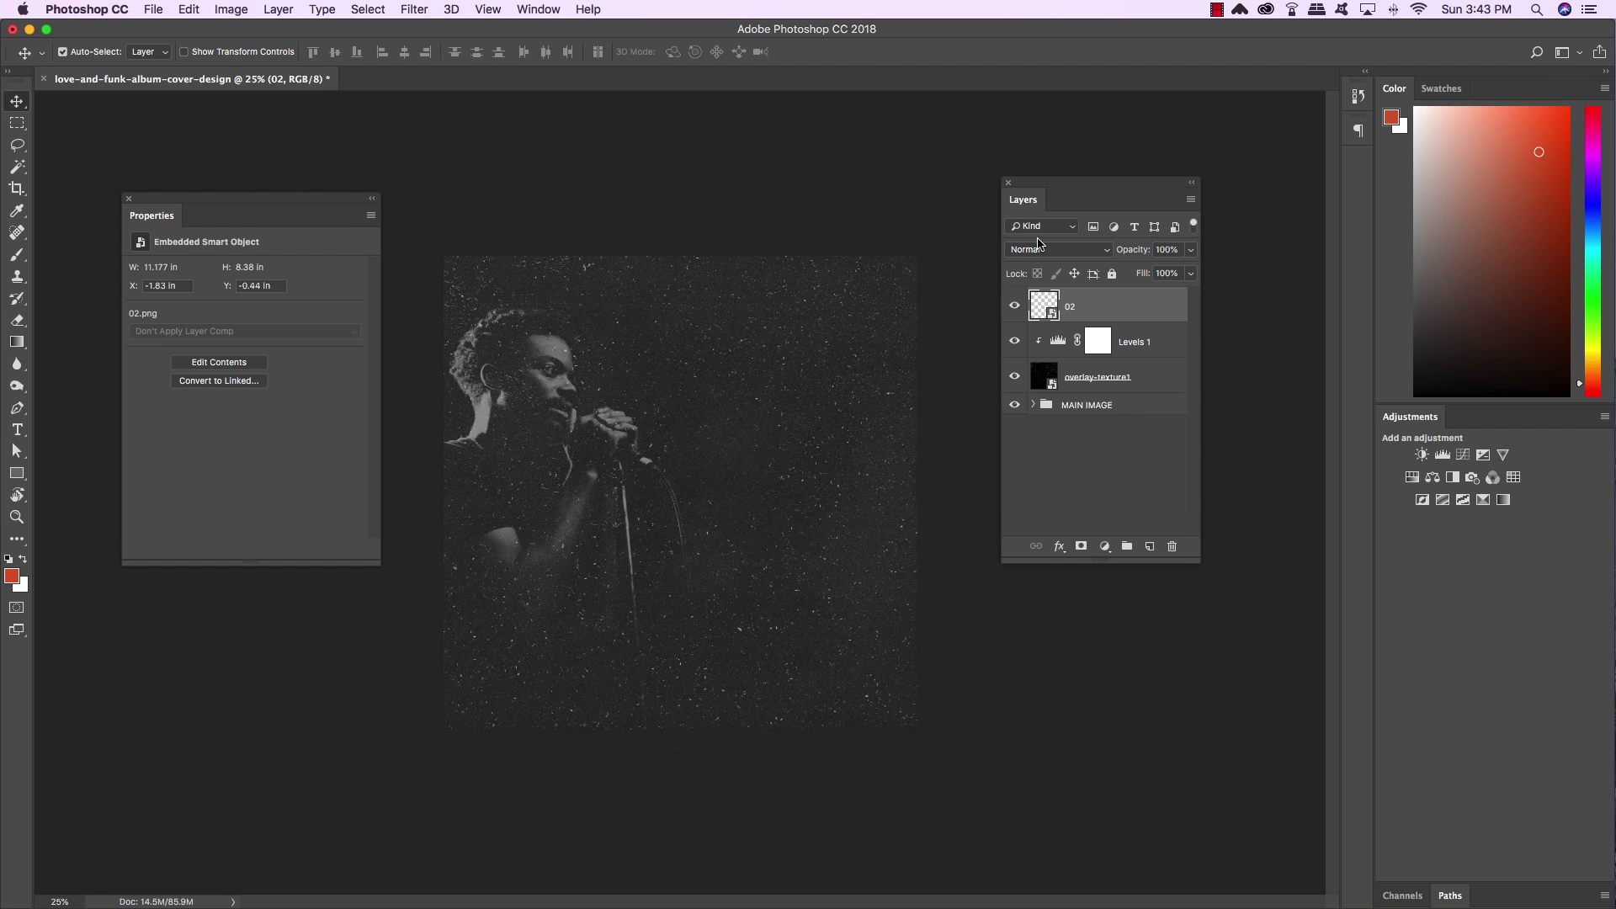
Set layer 02's blend mode to Screen
click(1041, 249)
click(1042, 369)
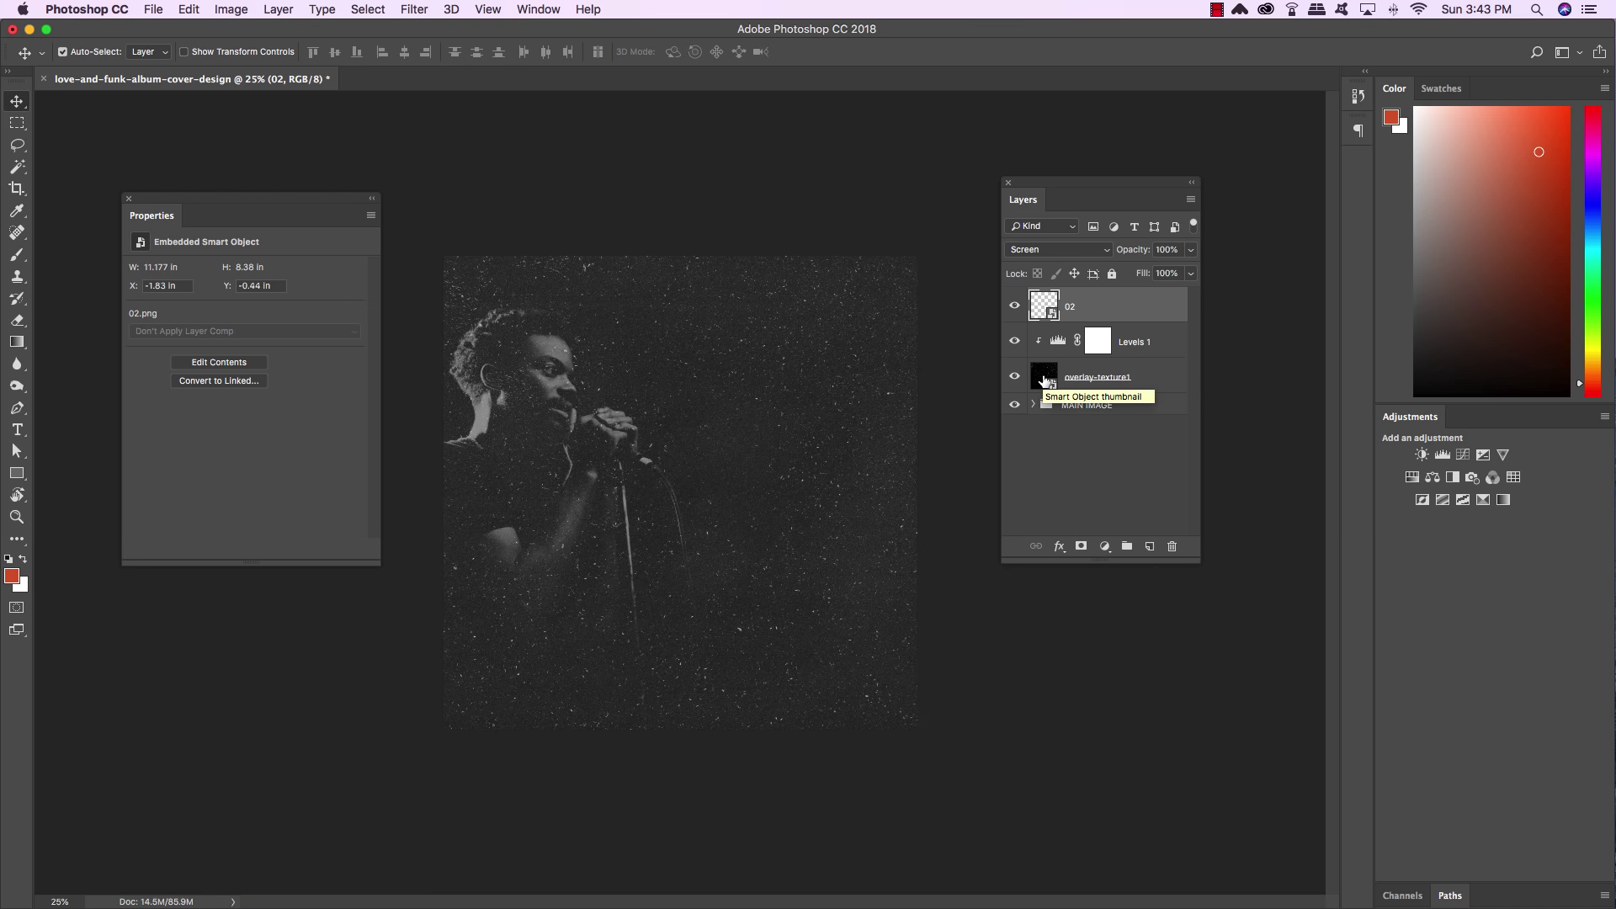
click(1107, 552)
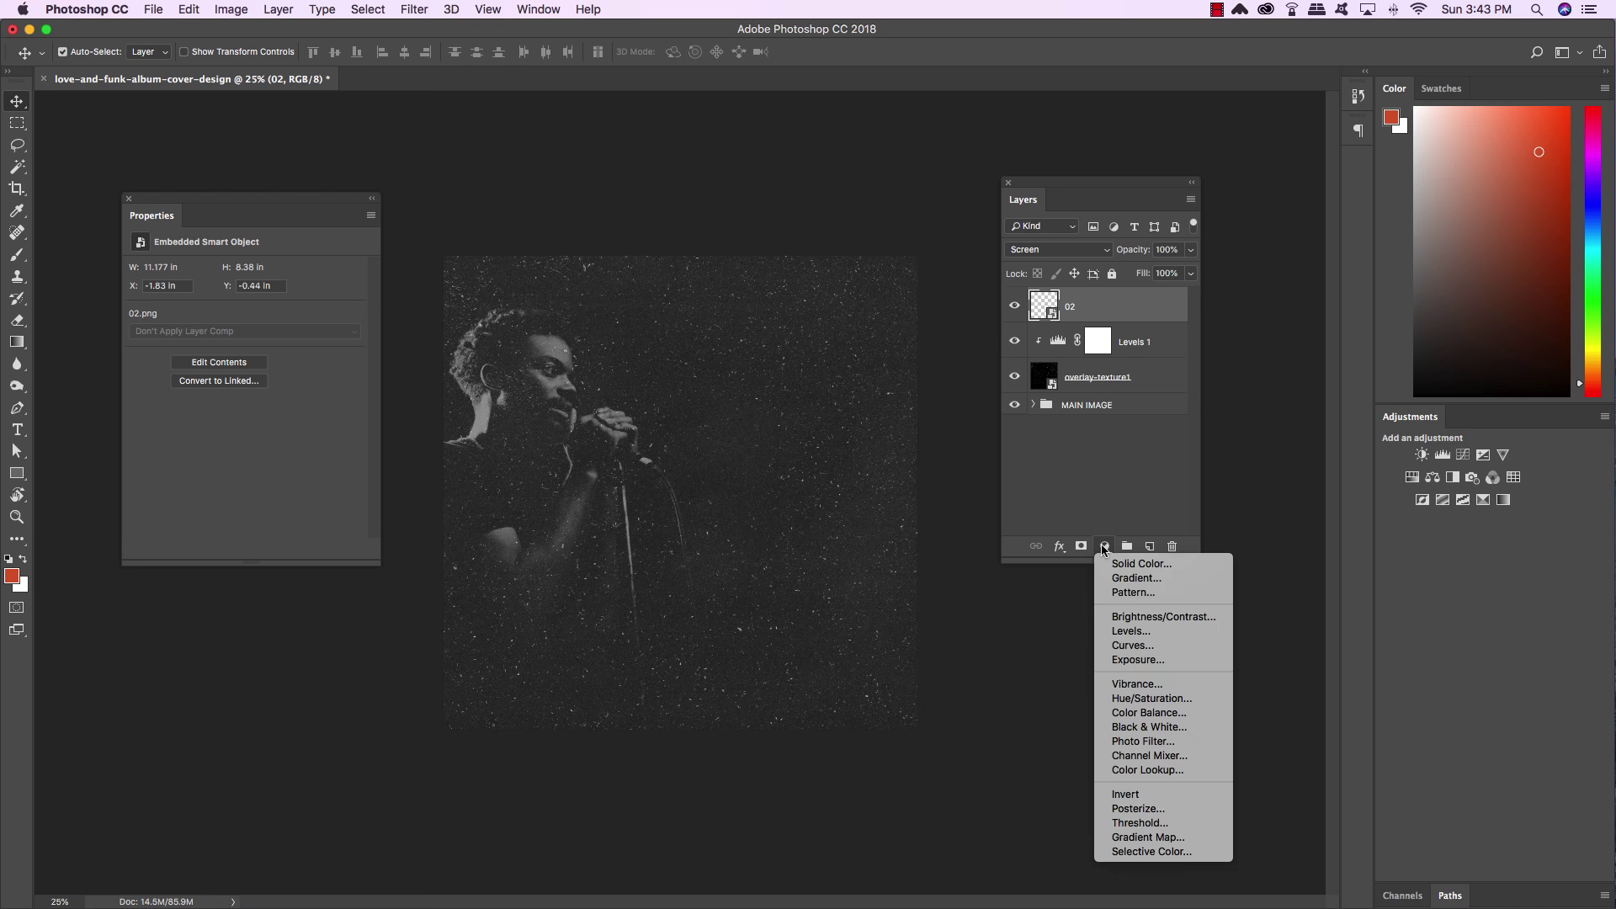
Add a Curves adjustment clipped to the 02 texture with a point at input 217, output 79
alt+click(1152, 646)
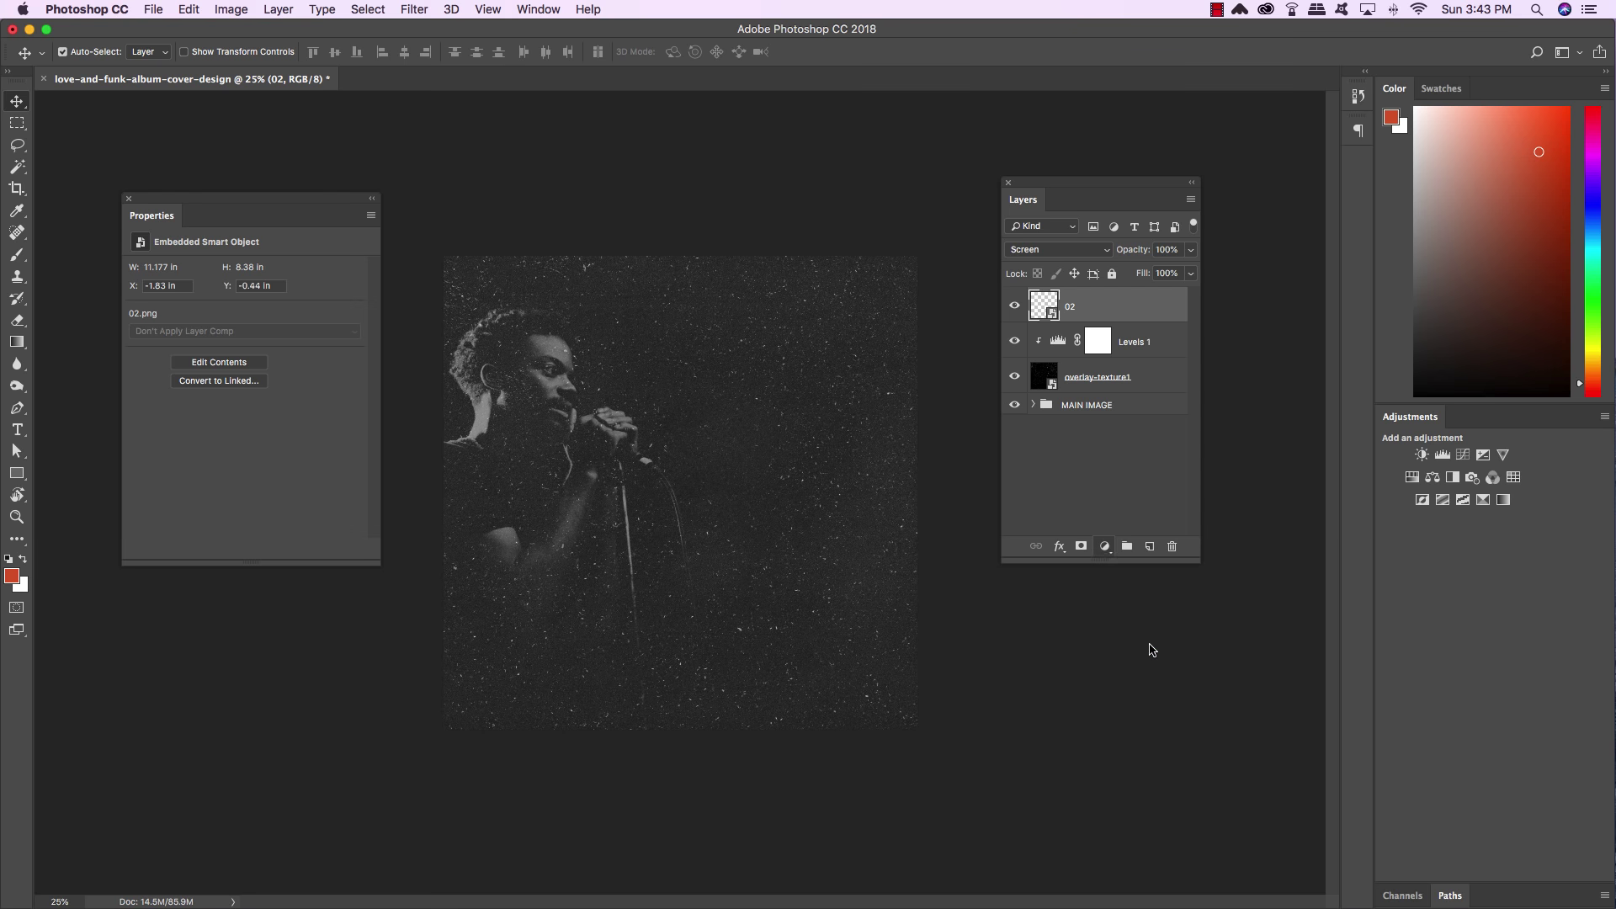
click(658, 414)
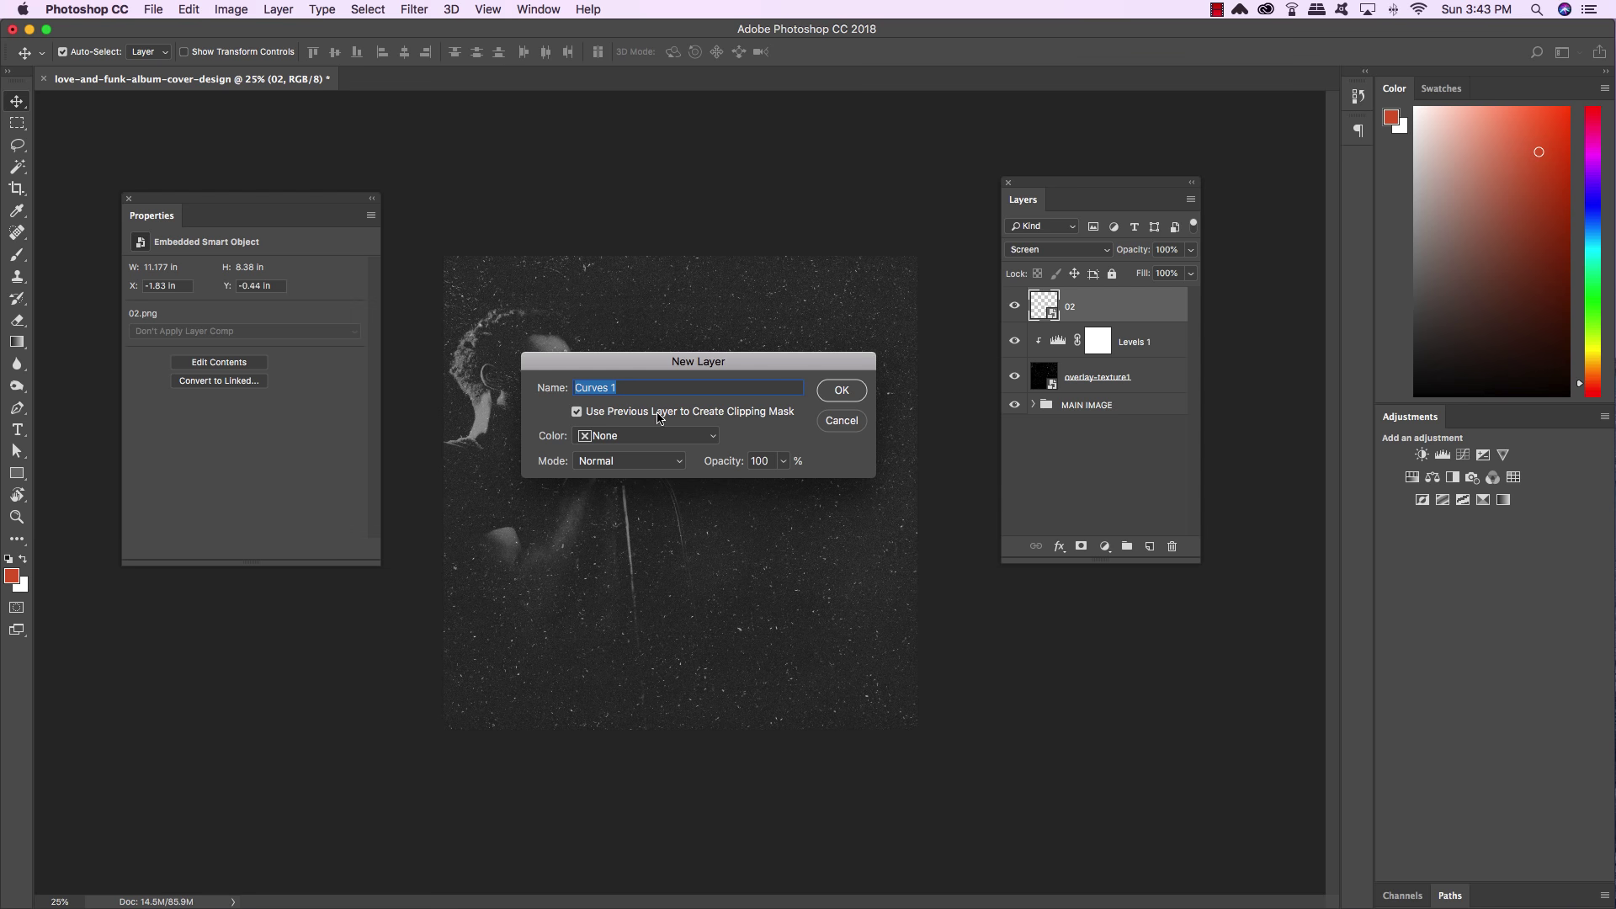
click(842, 392)
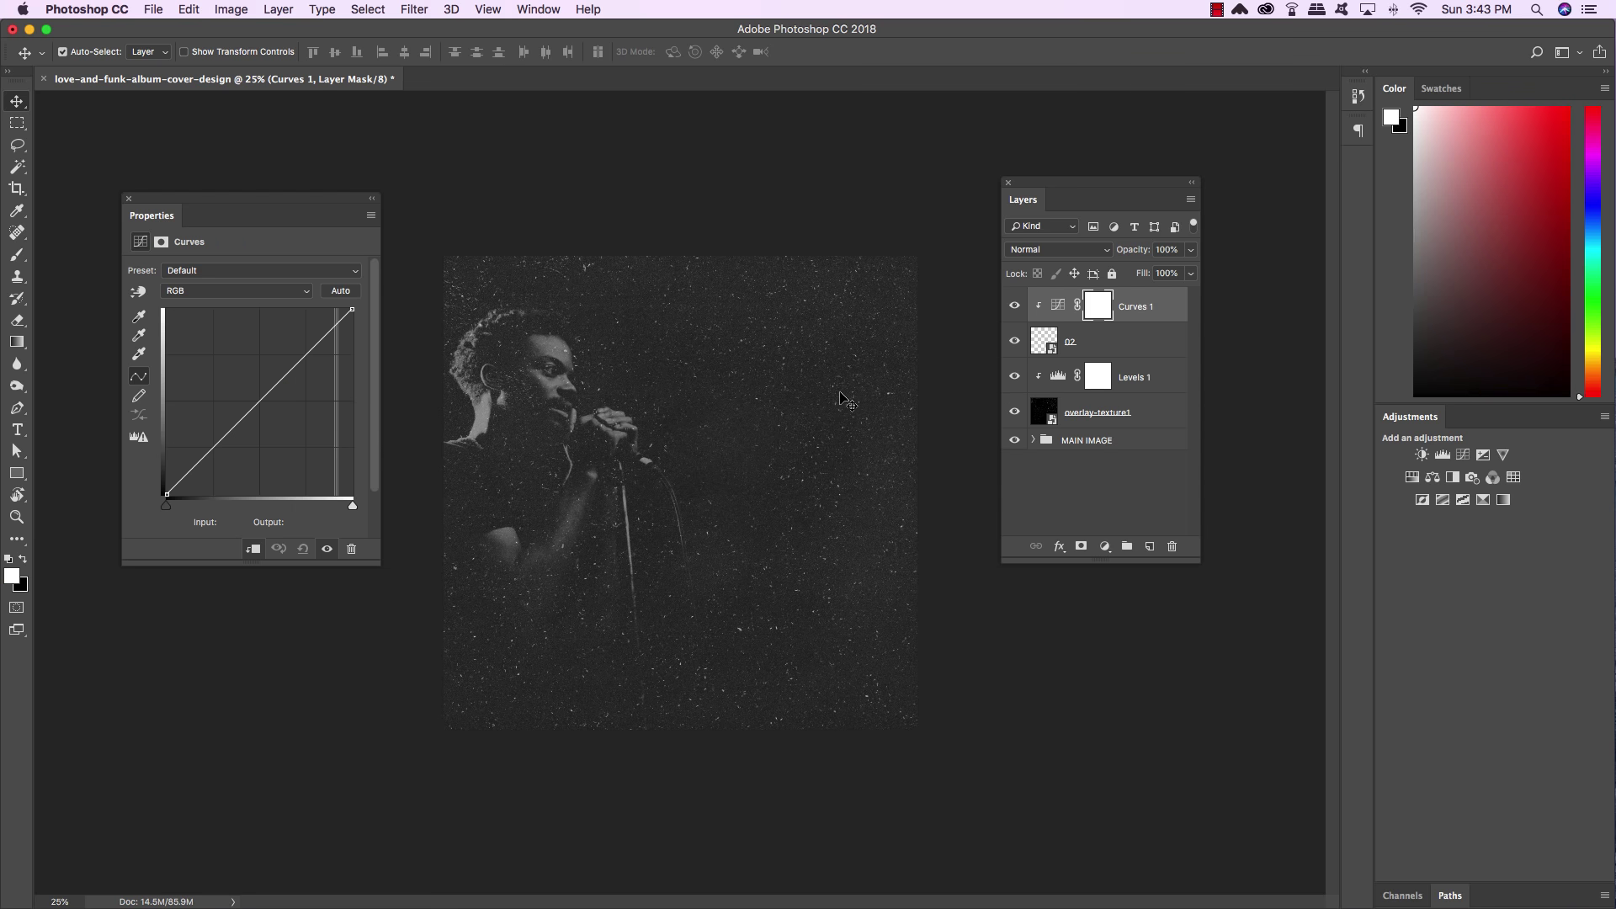
click(259, 402)
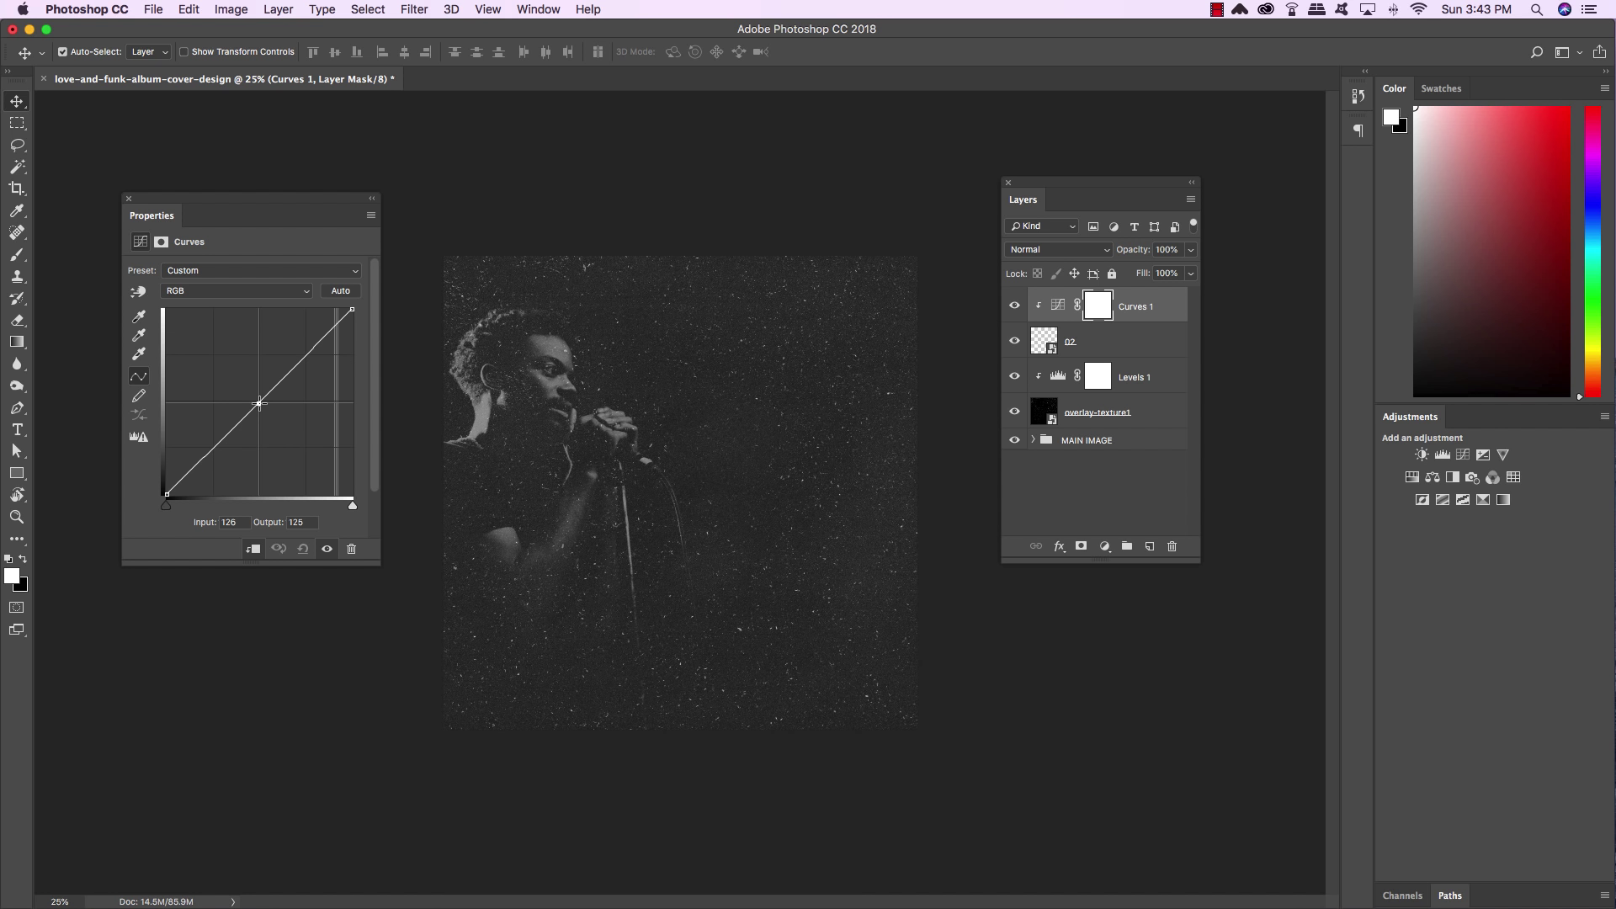
drag(258, 402, 287, 429)
drag(242, 522, 185, 515)
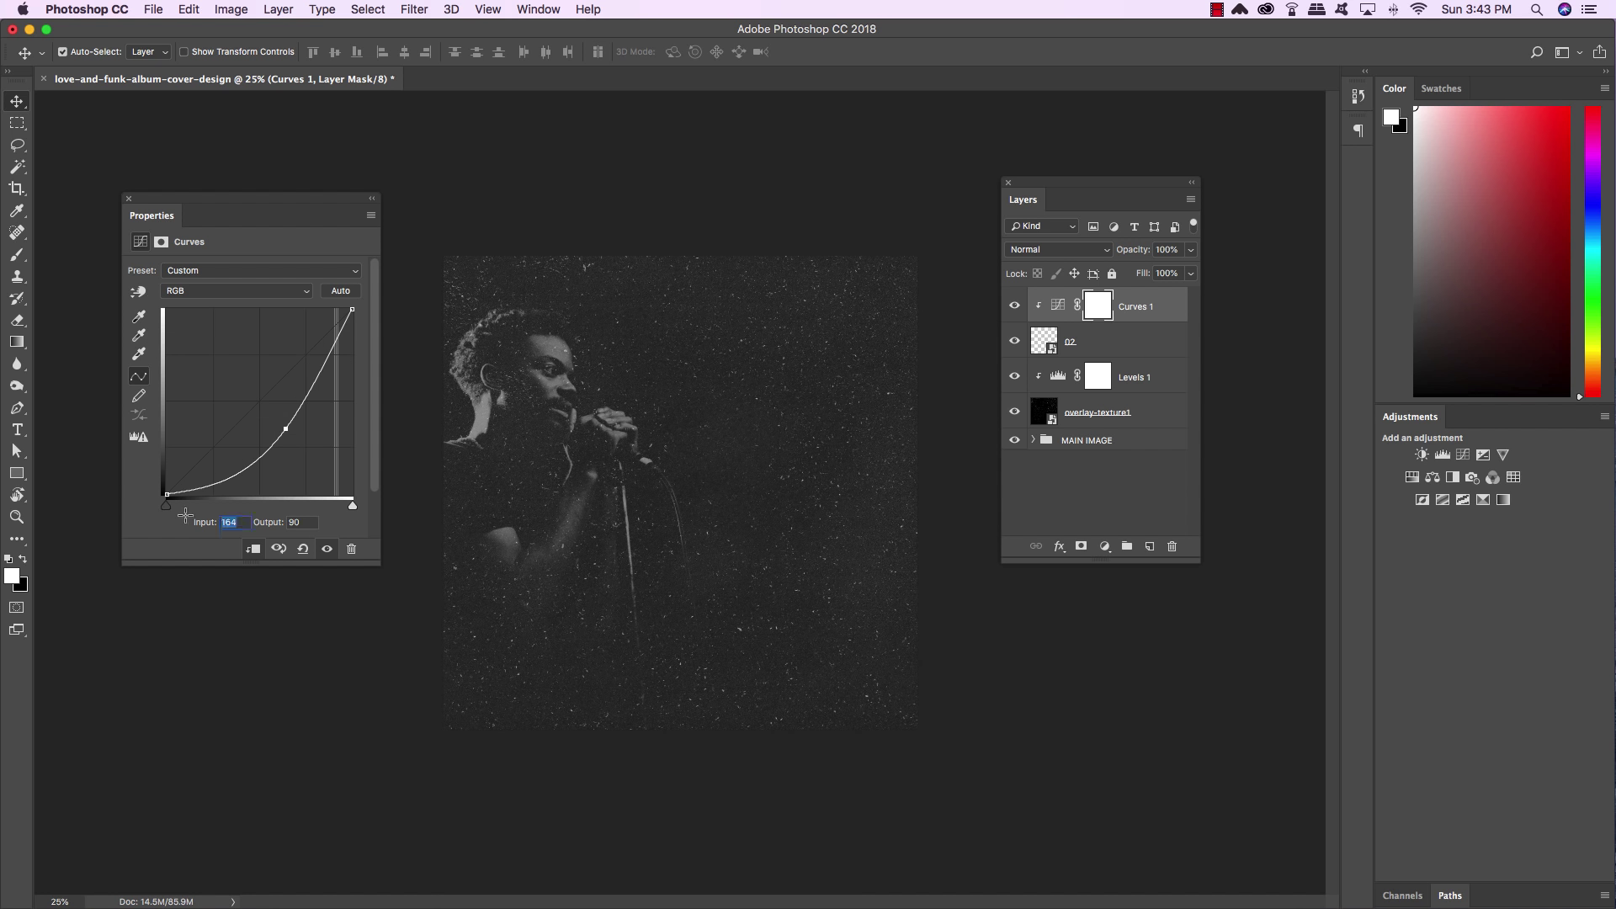
text(217)
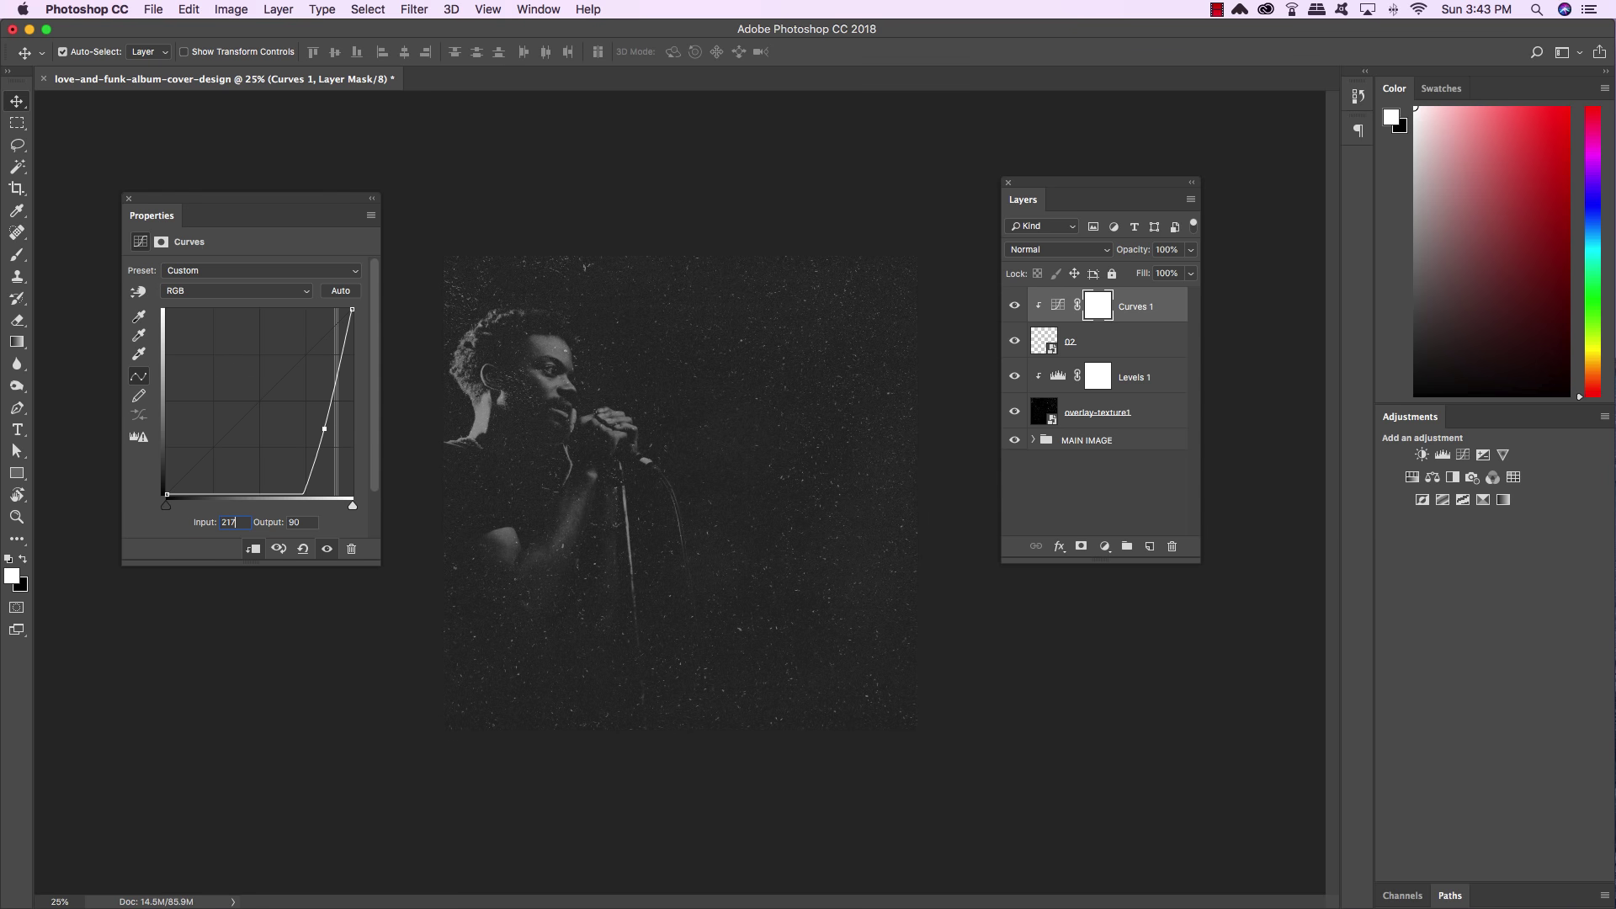
key(Tab)
text(79)
click(19, 99)
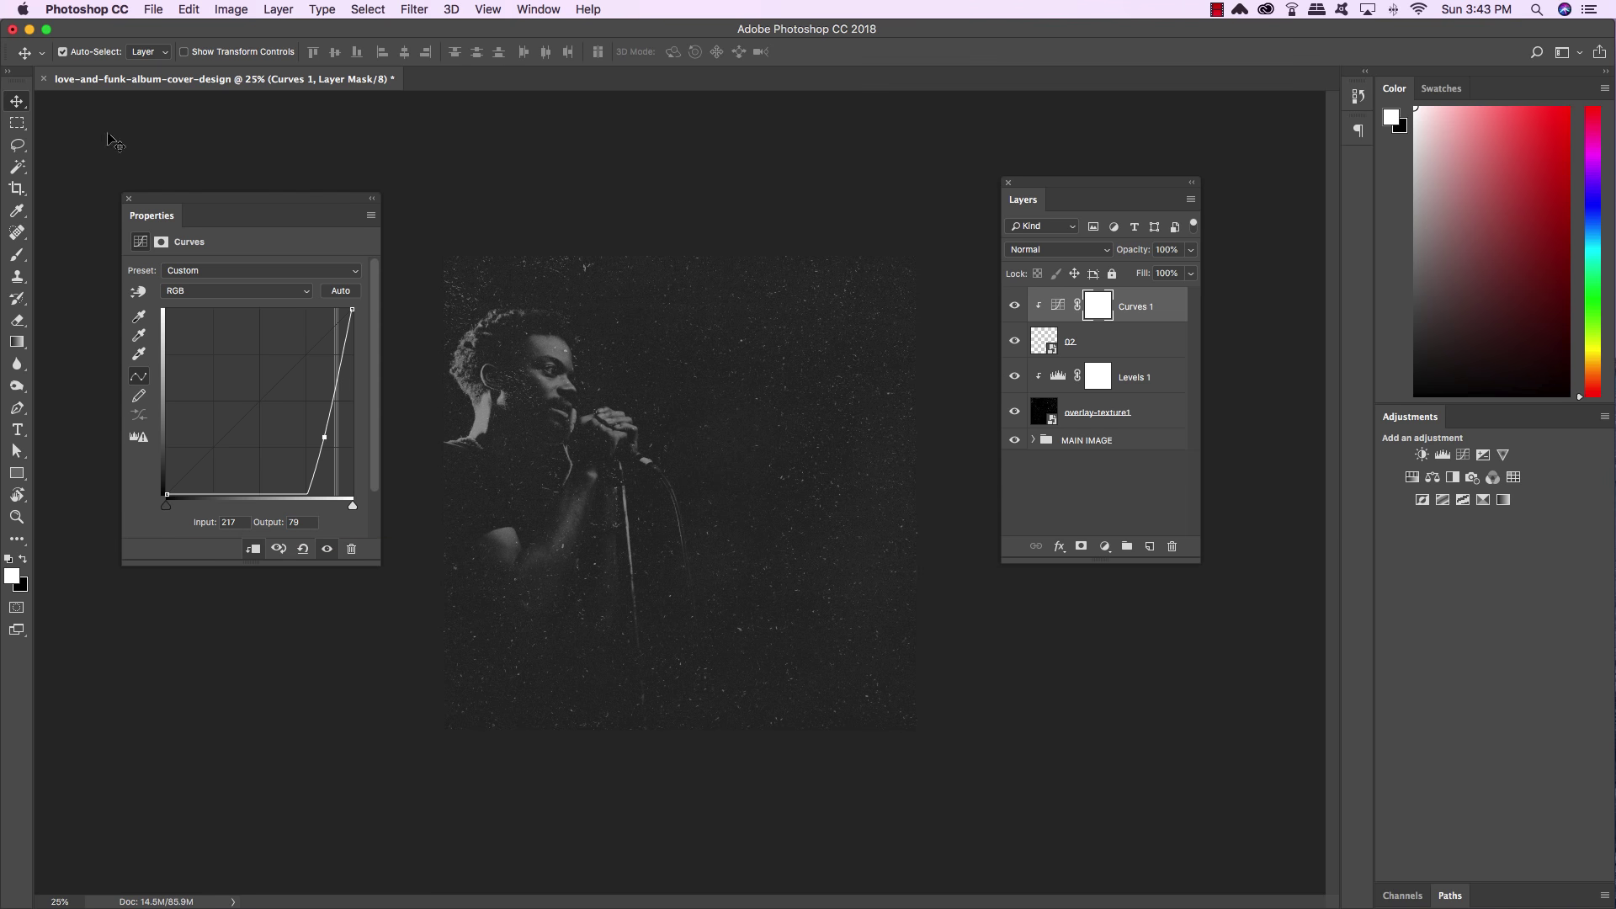
Toggle Curves 1 on and off to compare, then select the adjustment itself
click(1014, 308)
click(1014, 308)
click(1014, 308)
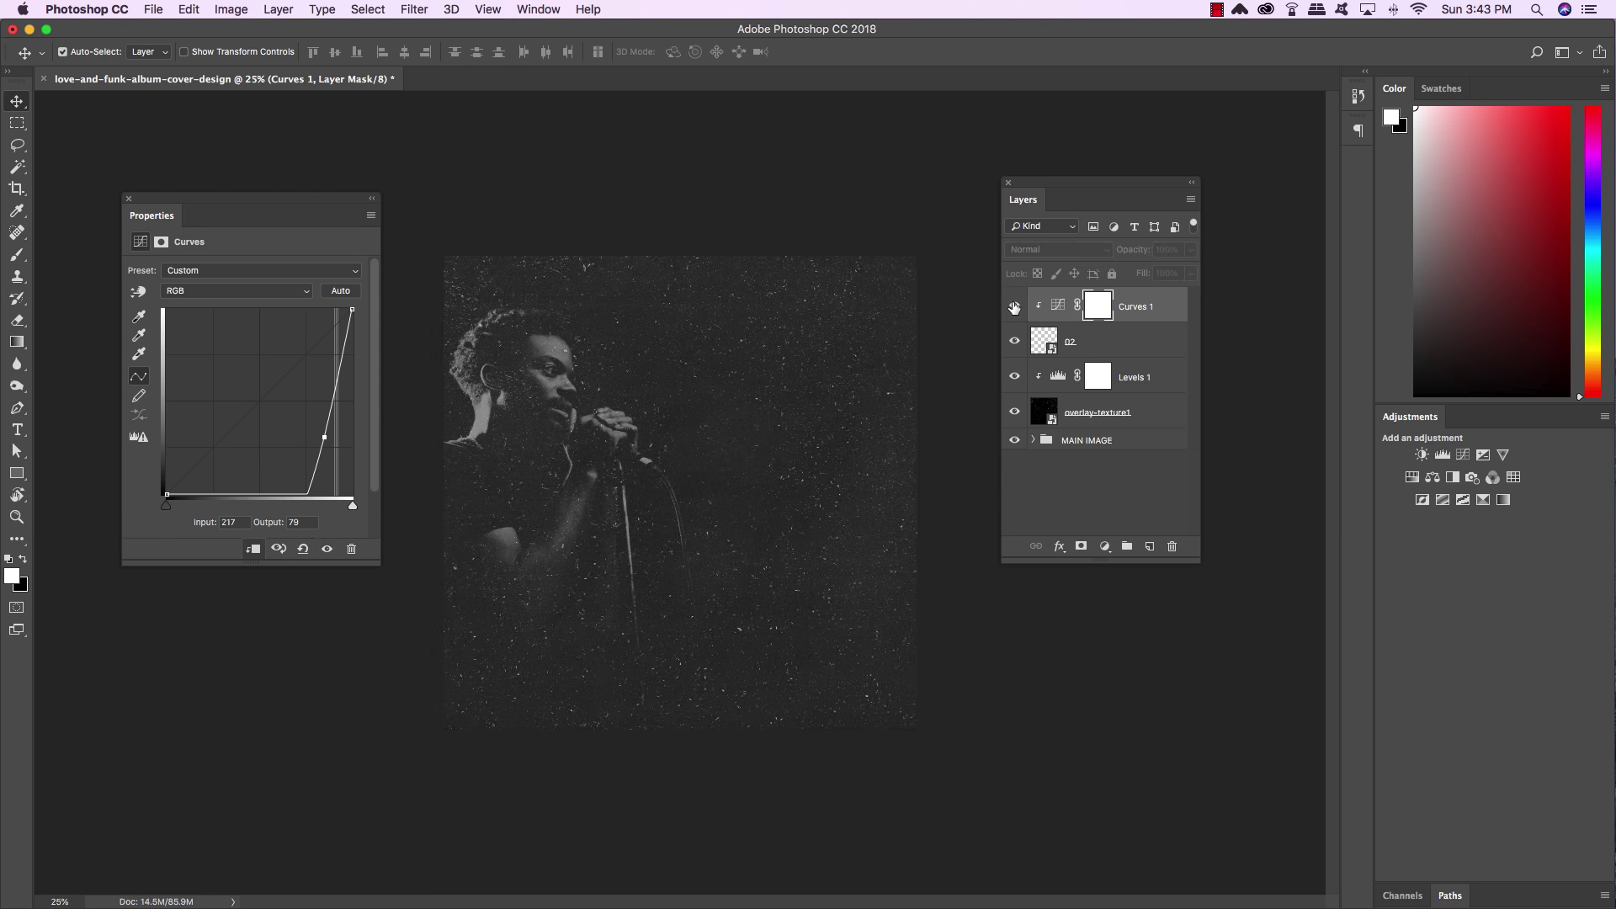
click(1014, 308)
click(1014, 307)
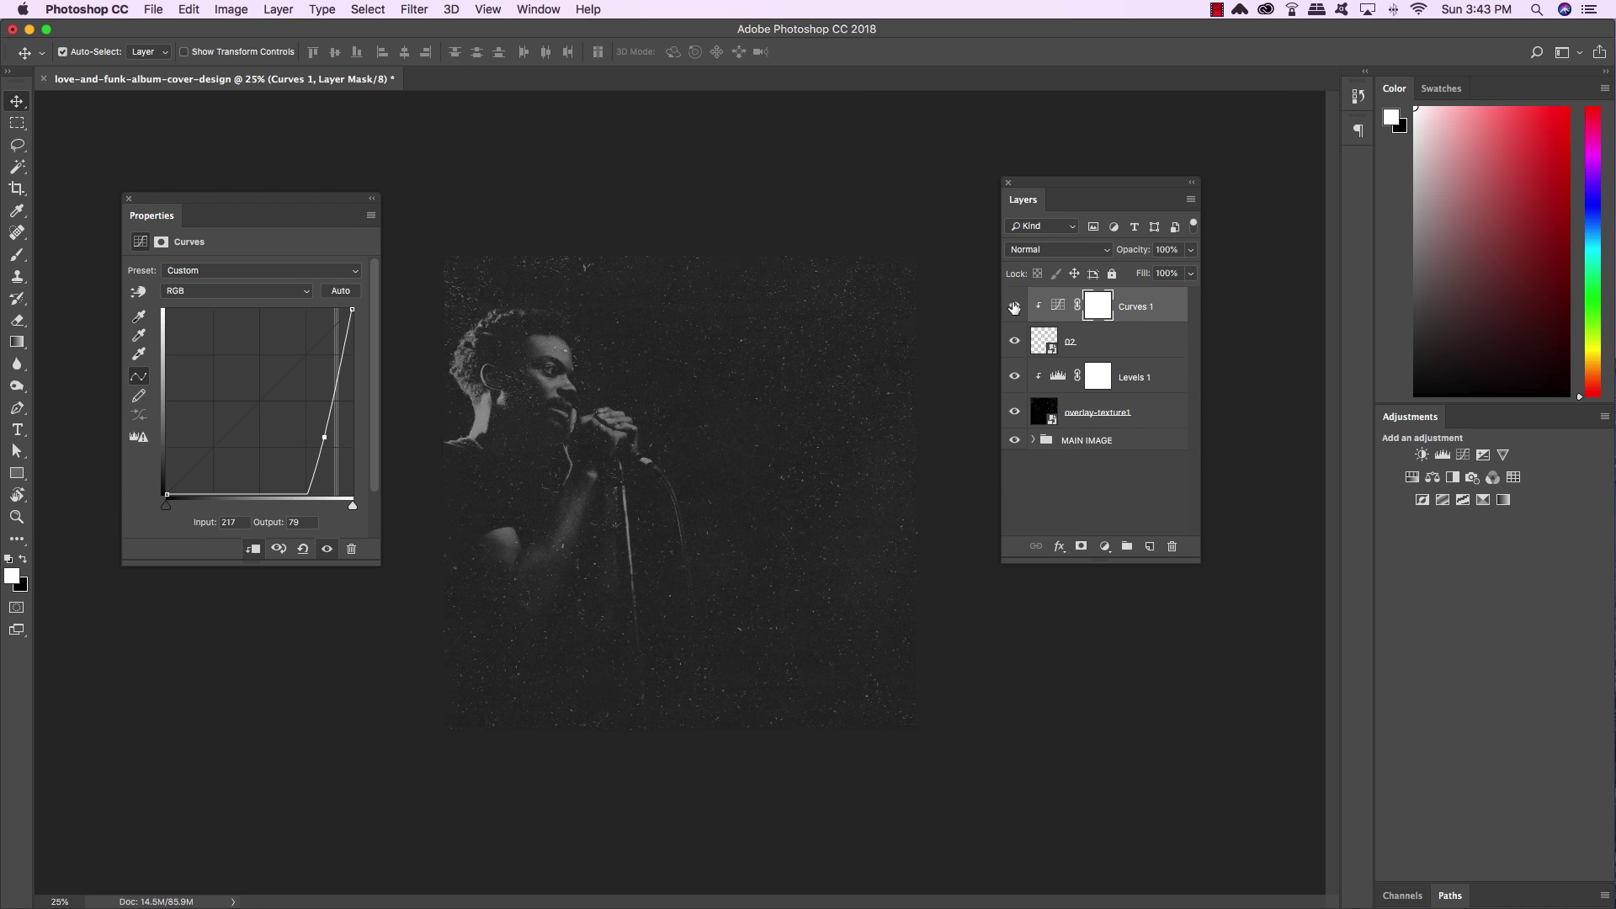
click(1148, 306)
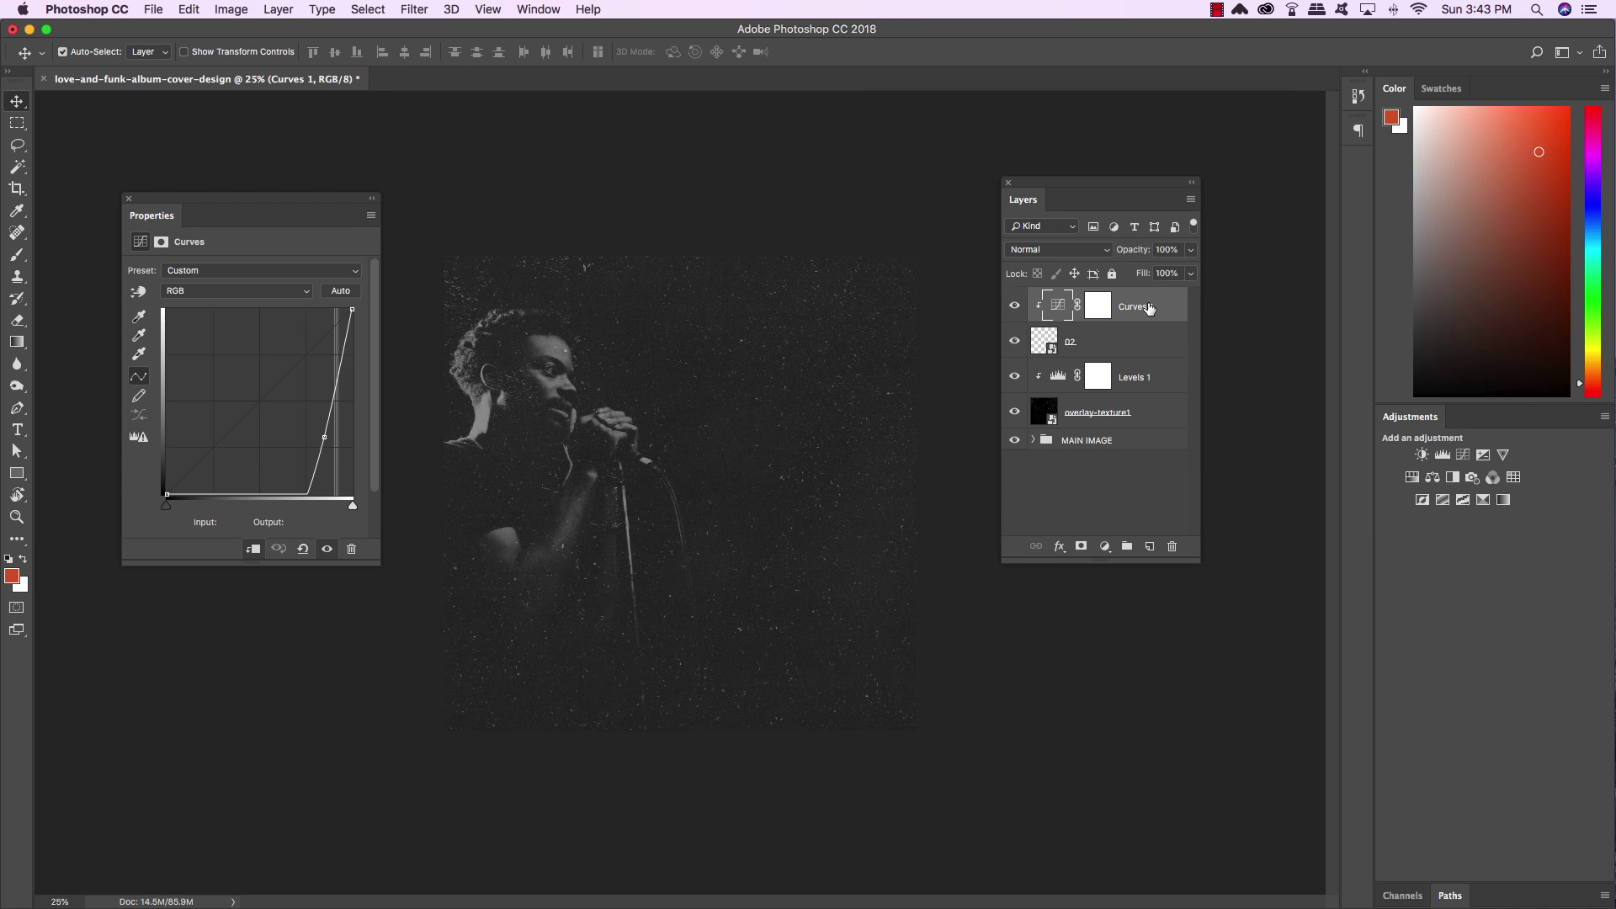
Group Curves 1 down through overlay-texture1 and name the group TEXTURES
shift+click(1145, 416)
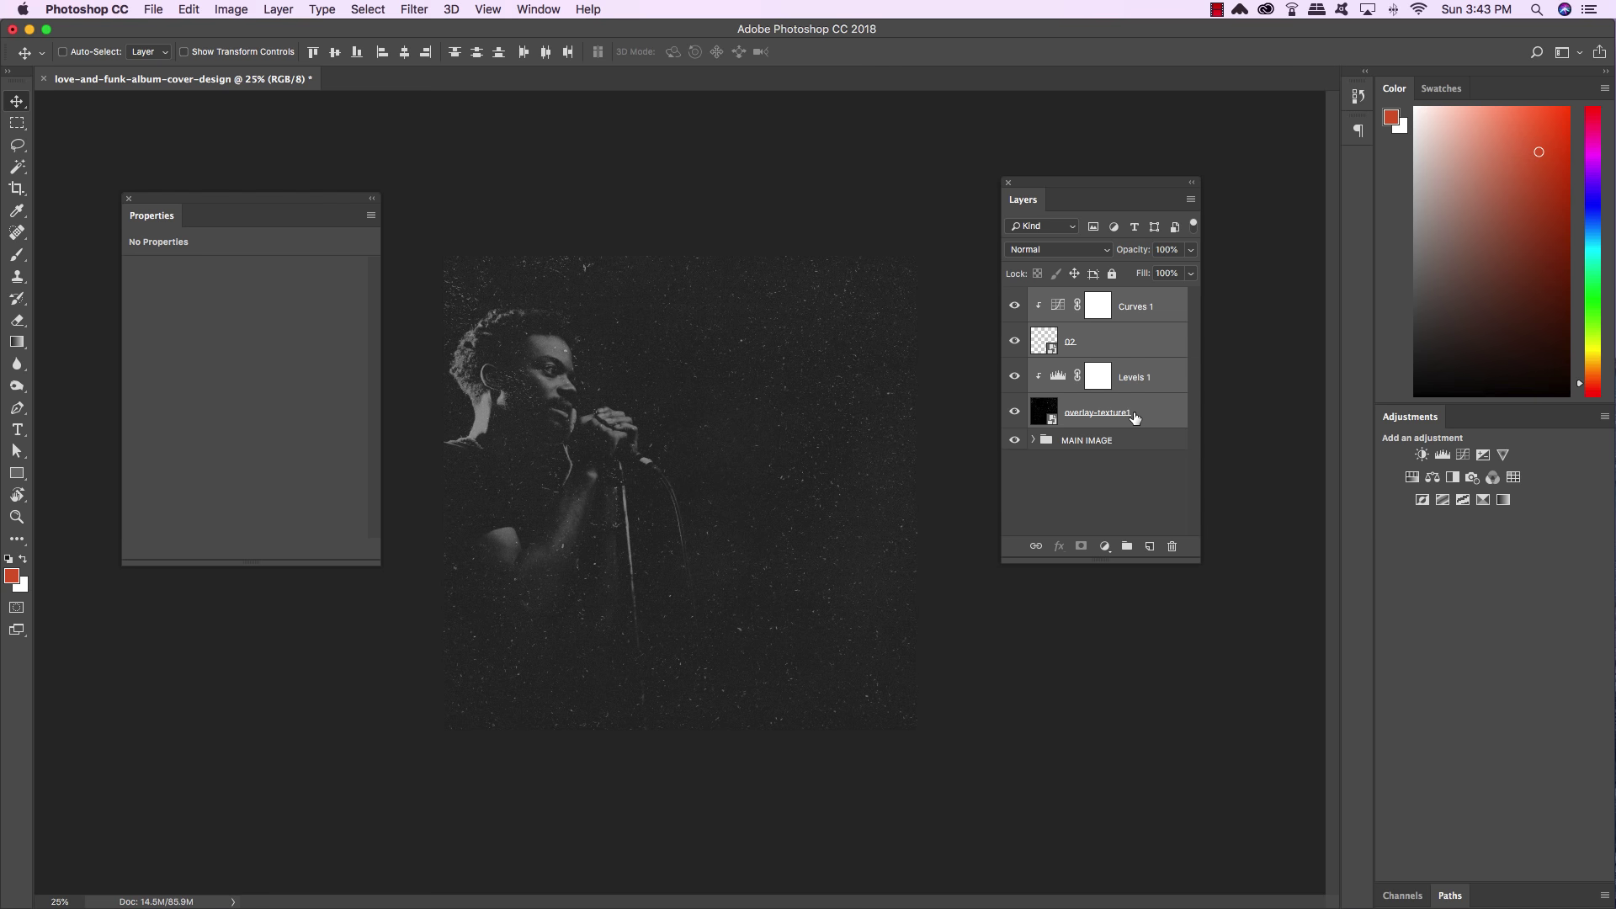
key(super+g)
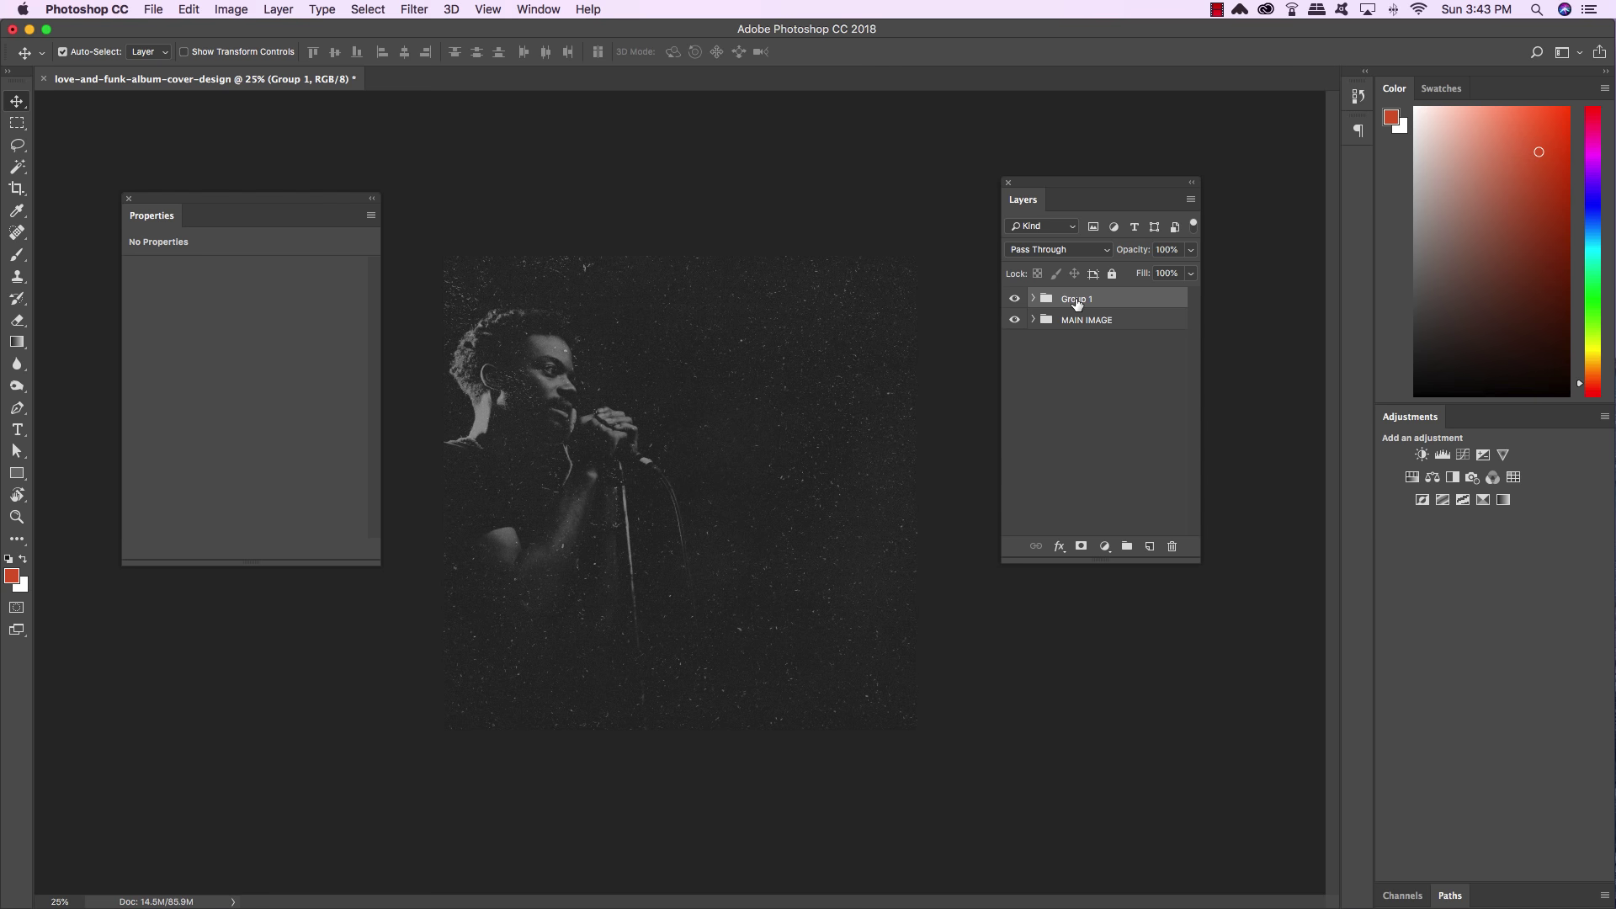
double_click(1076, 301)
text(TEXTURES)
key(Return)
Add a #4094af solid colour fill set to Multiply at 60% opacity
click(1105, 546)
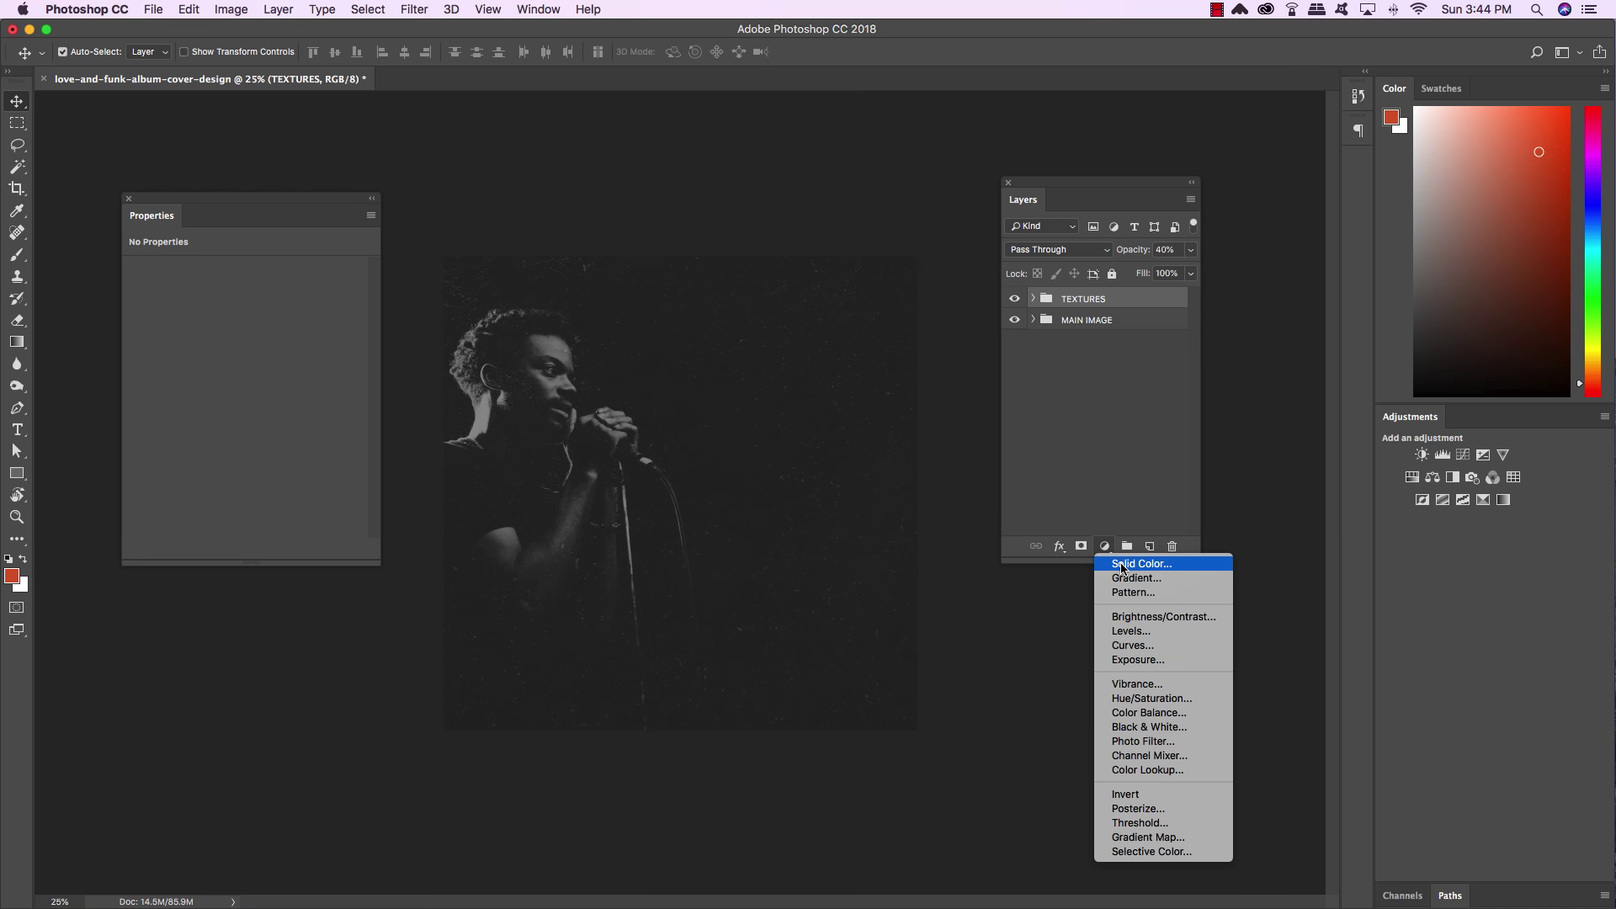
click(1122, 565)
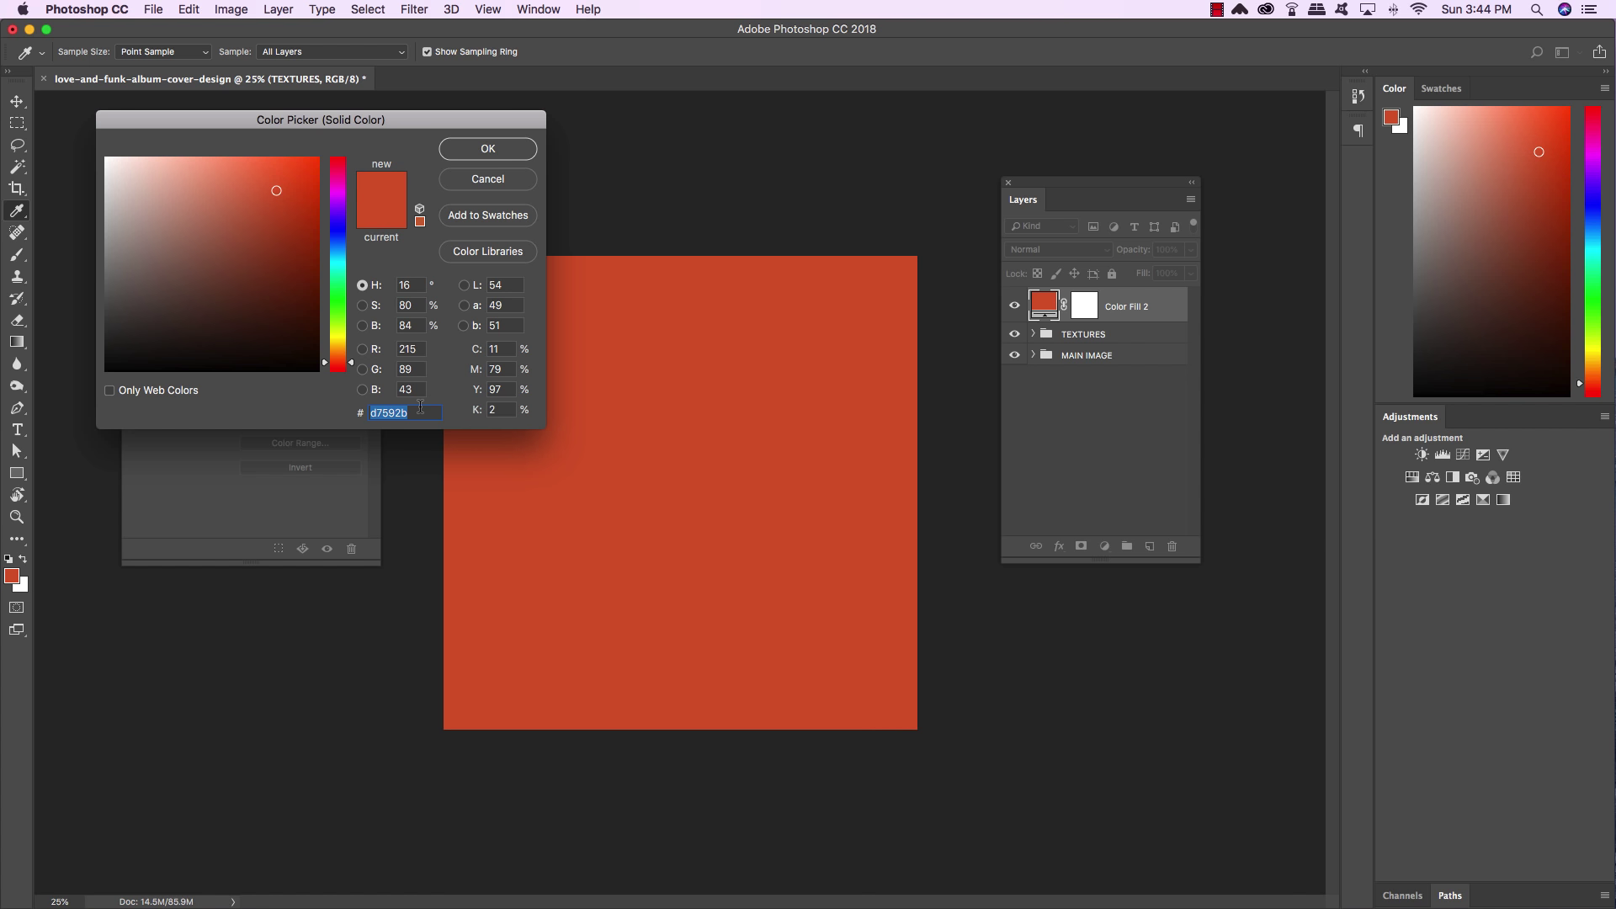
text(4)
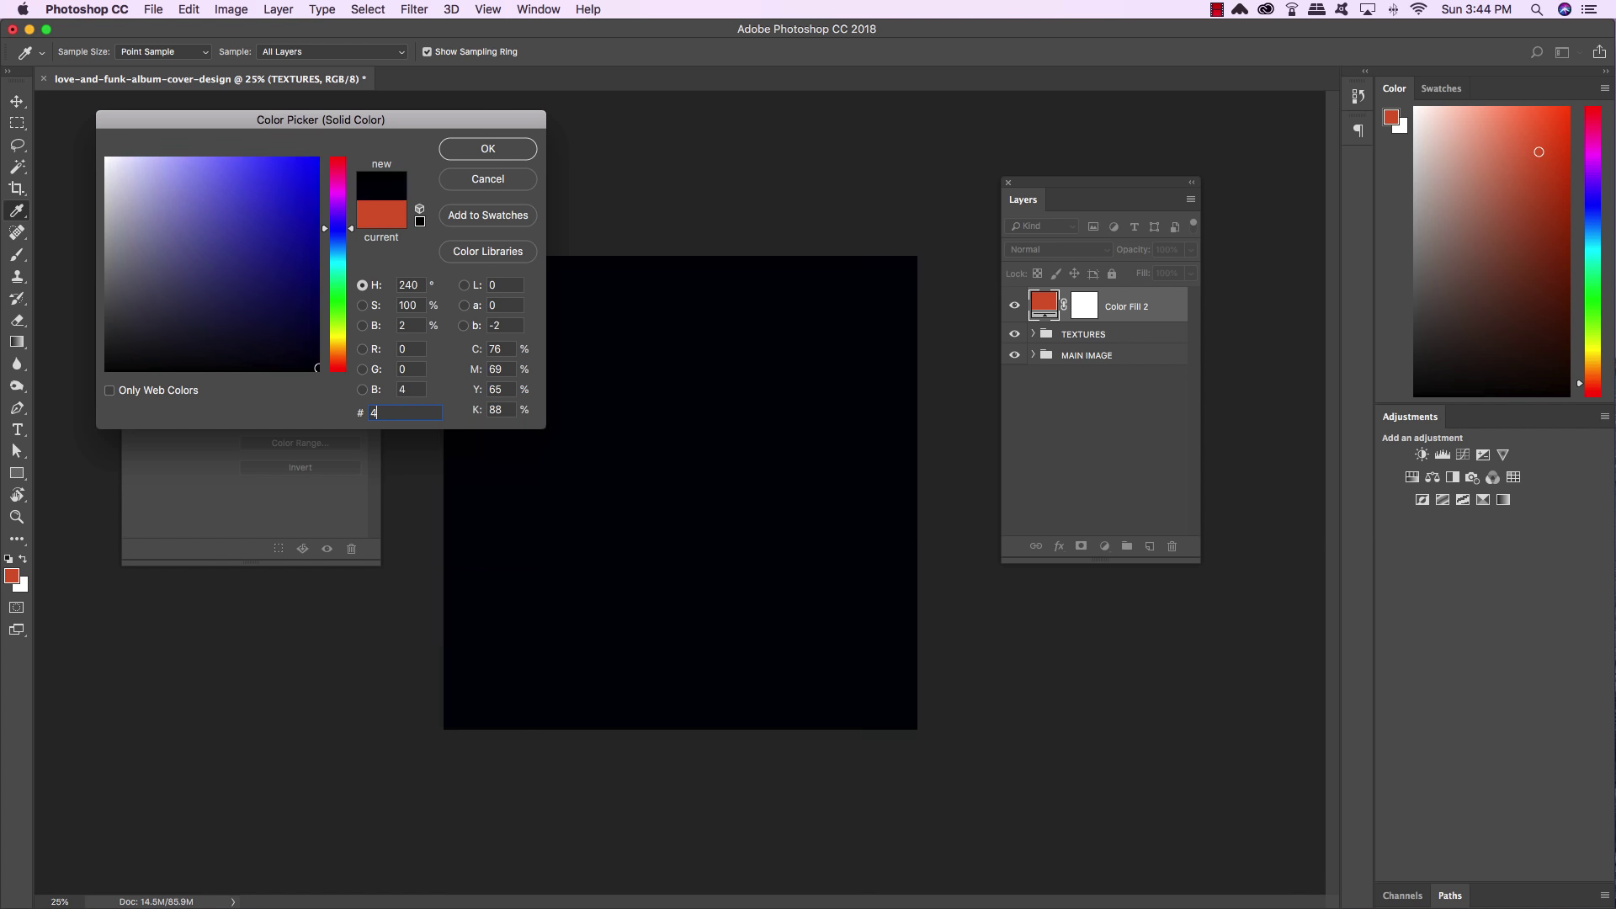
text(094)
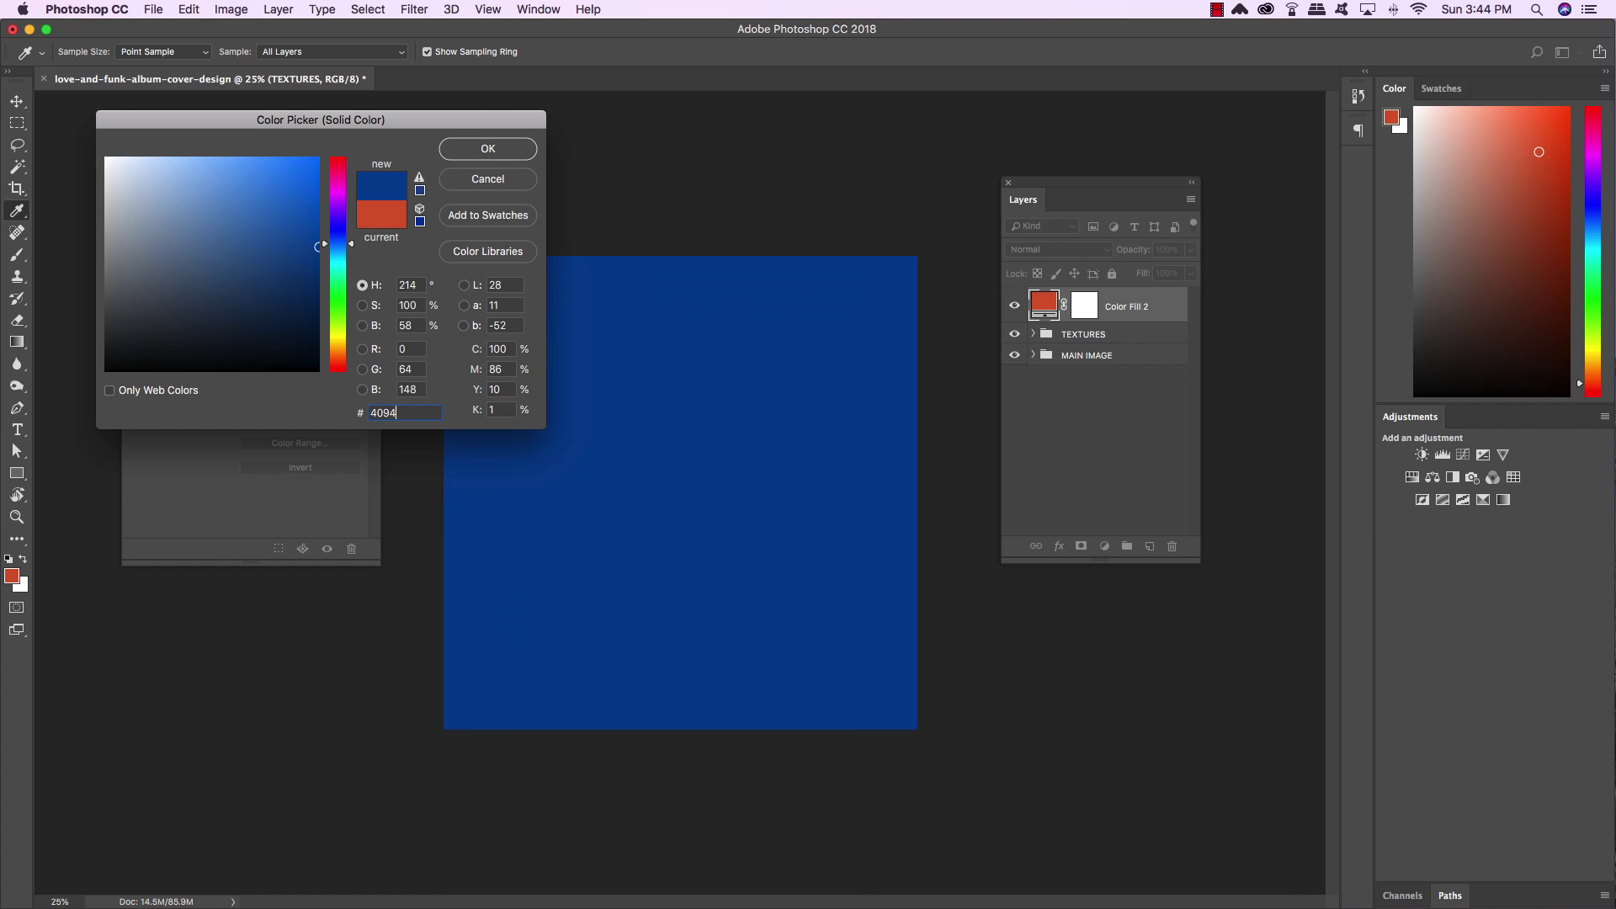
text(af)
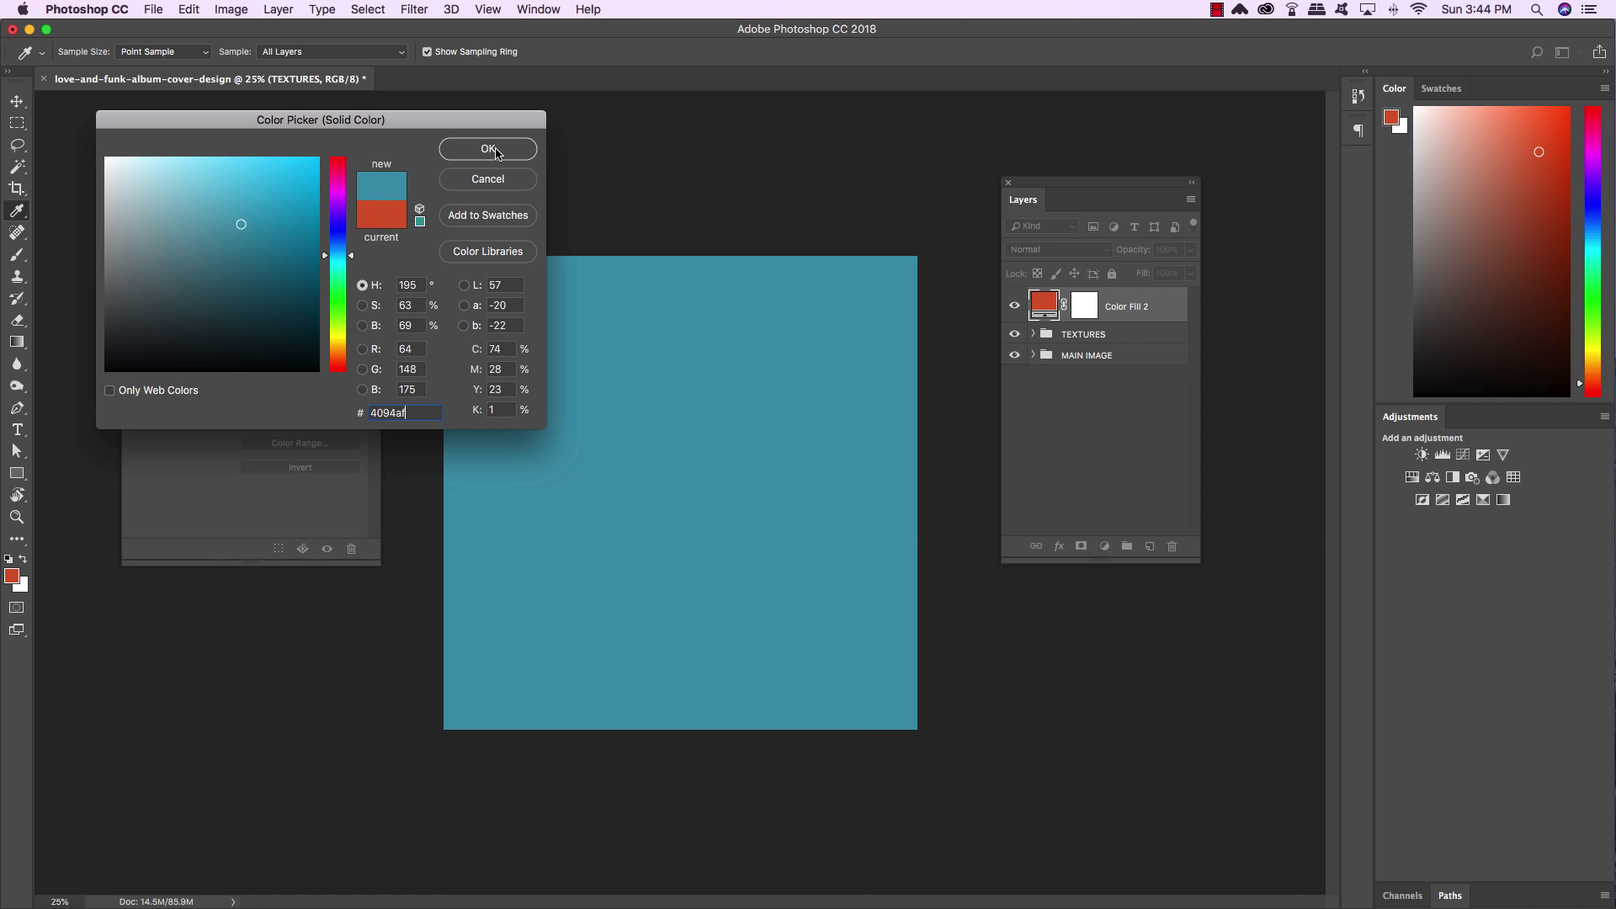
click(492, 150)
click(1028, 250)
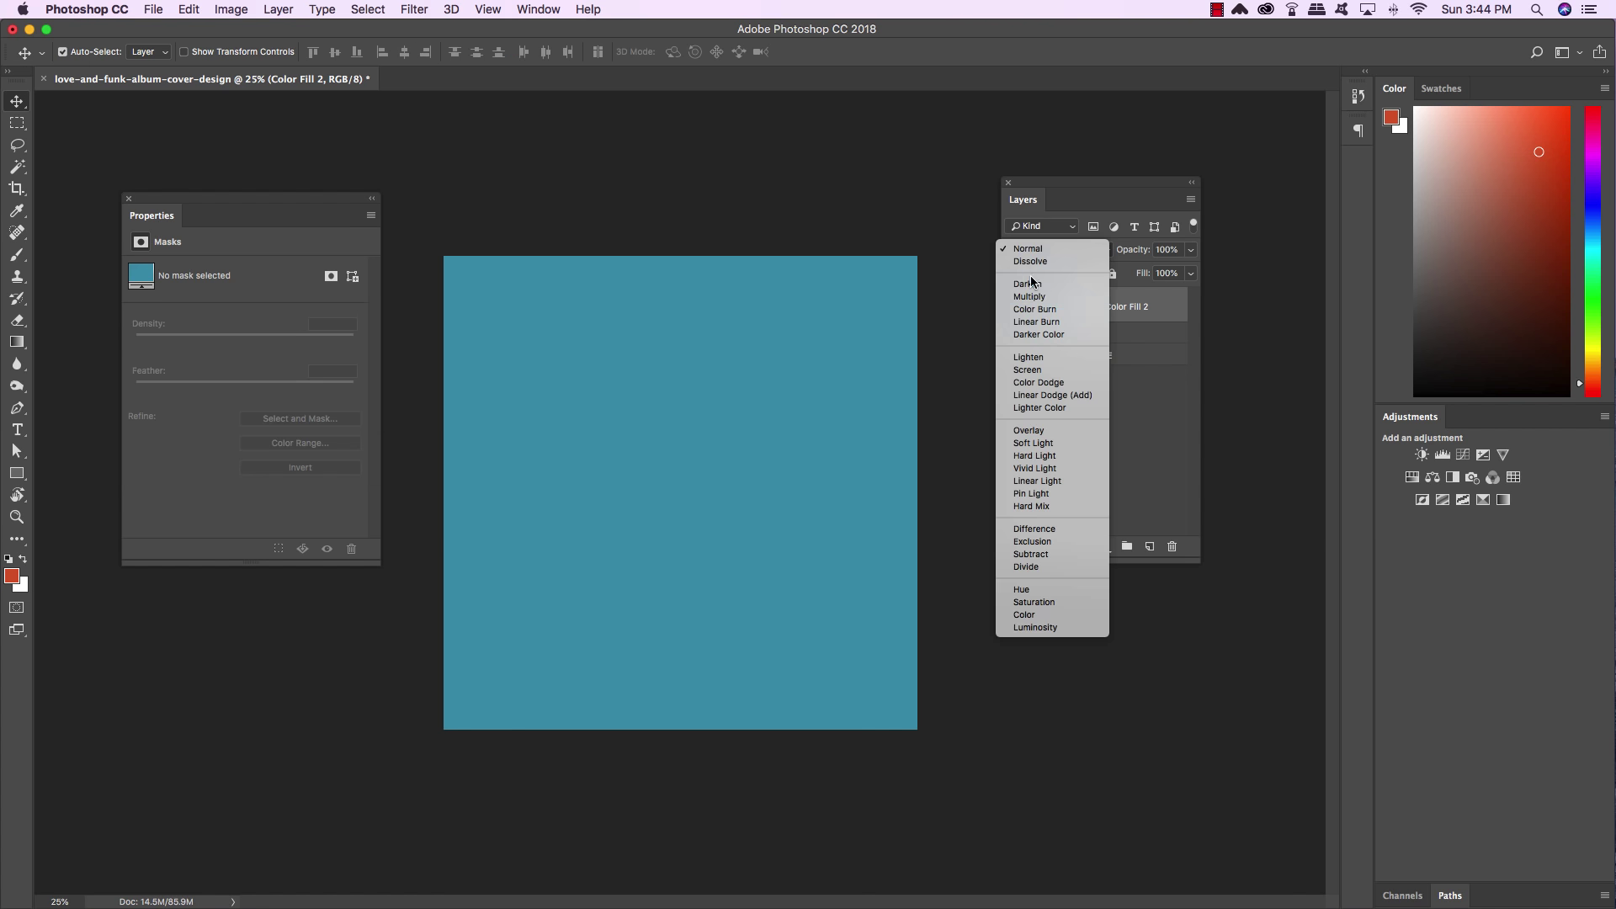
click(1034, 298)
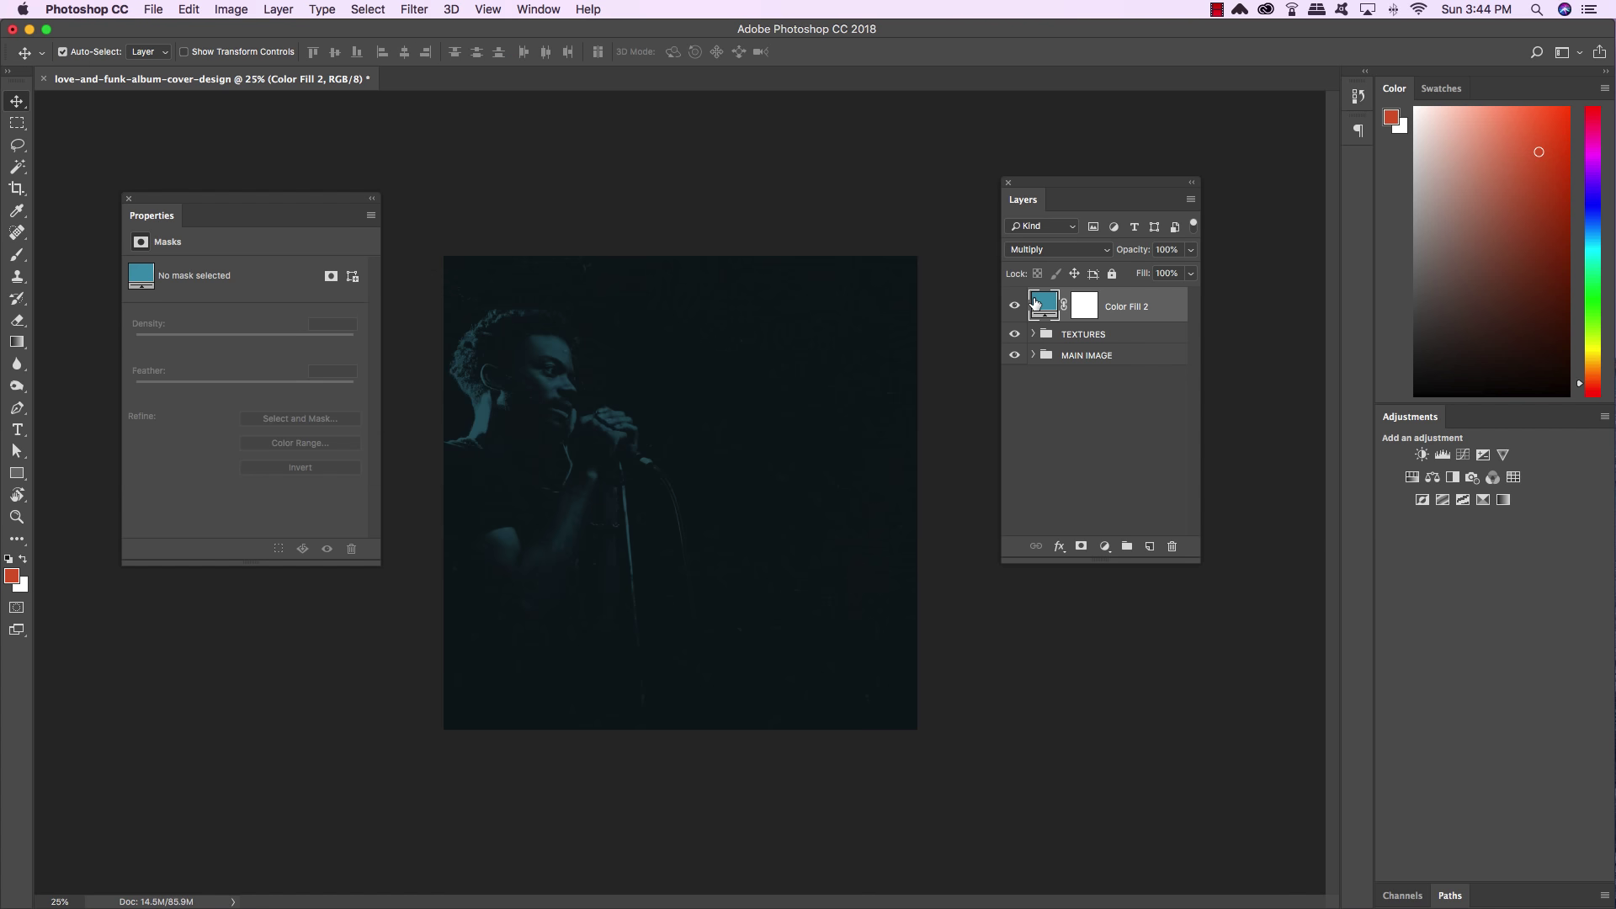
key(6)
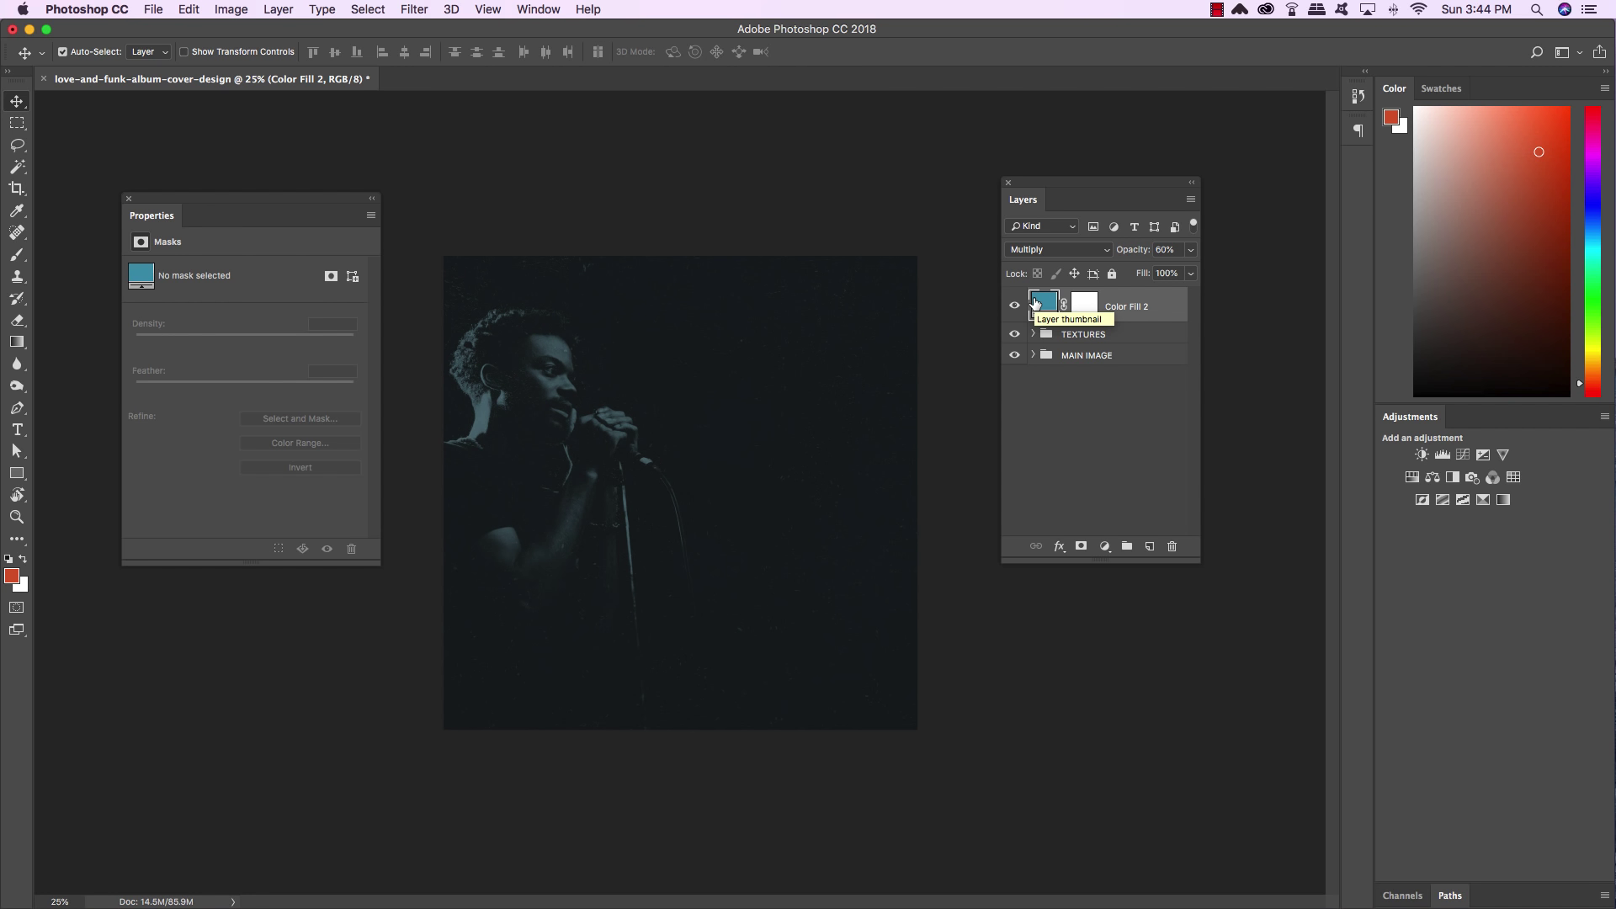
Zoom in and dock the Properties panel beside the Adjustments panel
key(super+plus)
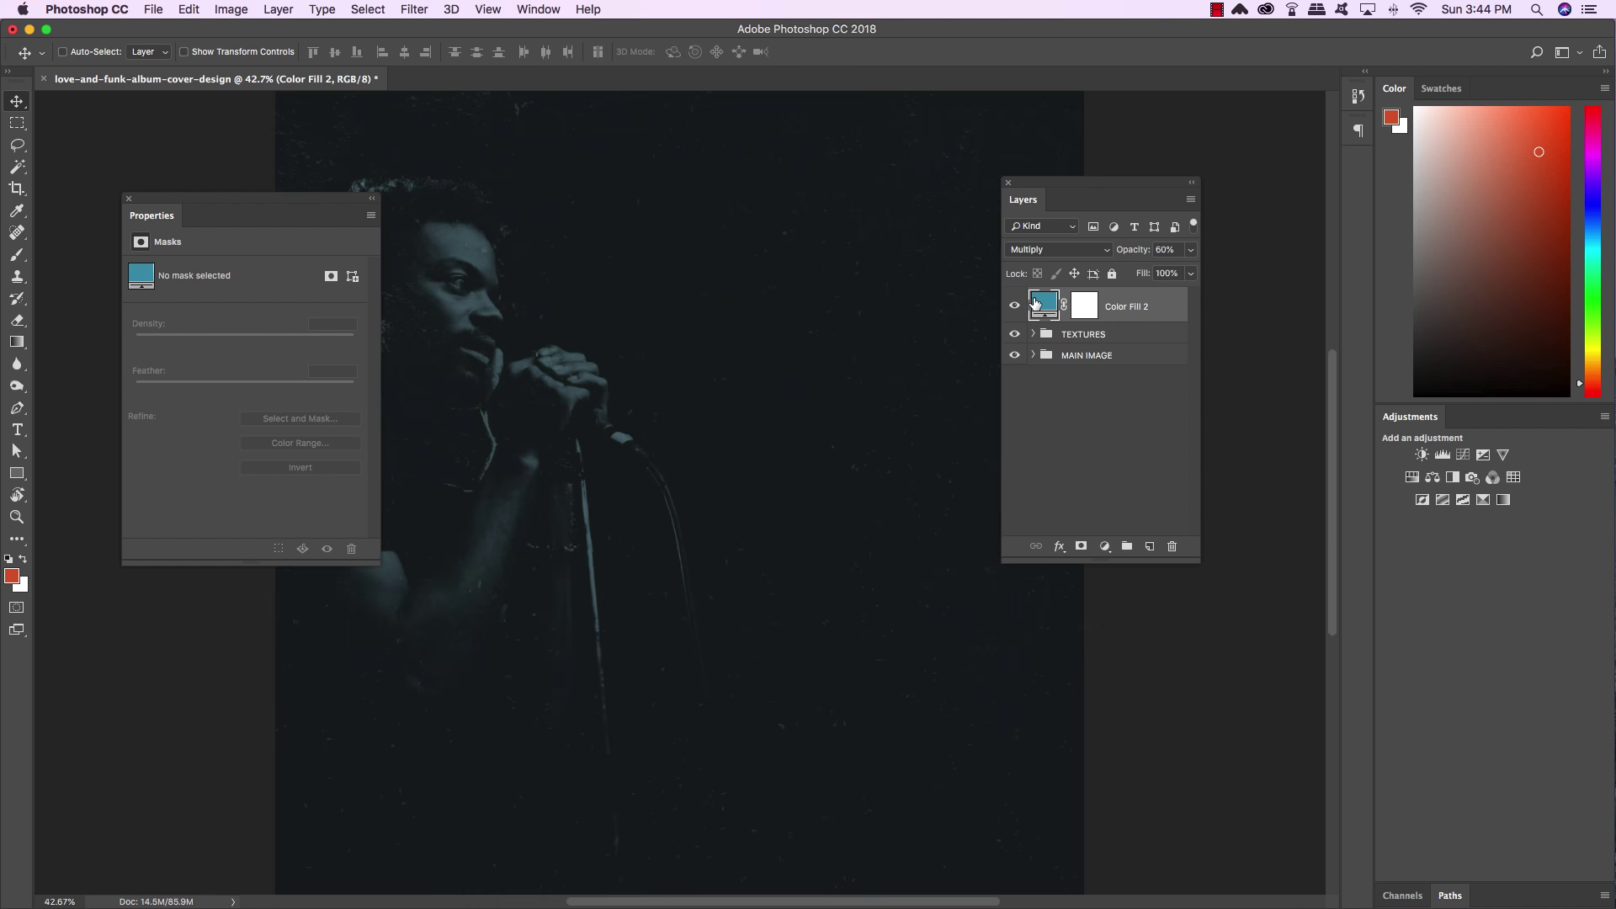
drag(1052, 184, 1146, 150)
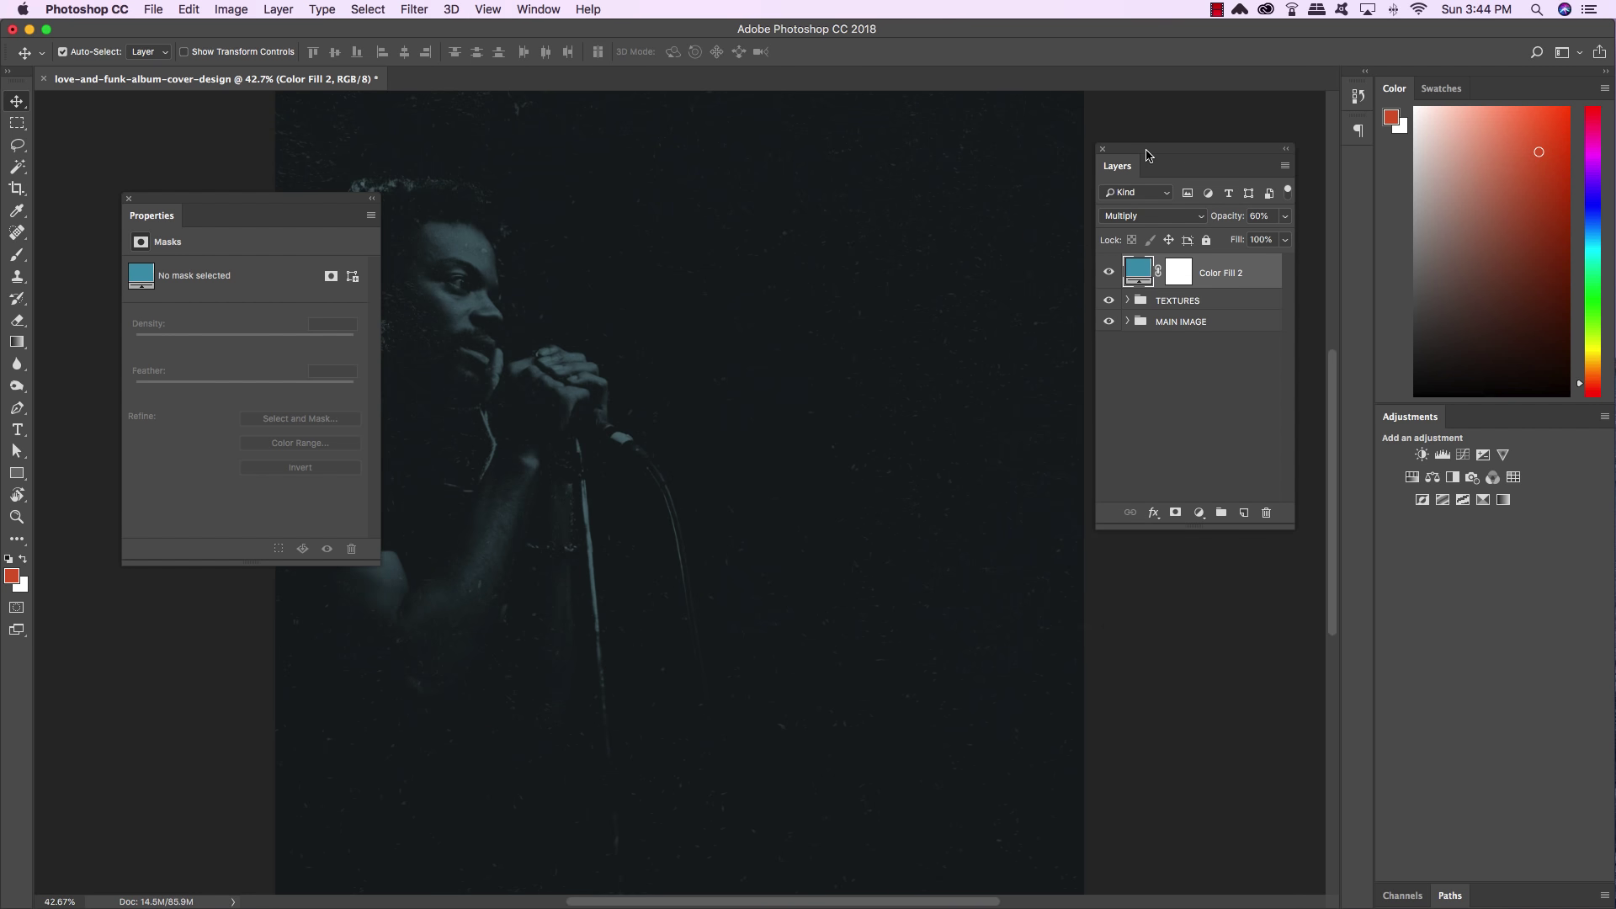
drag(256, 198, 994, 462)
drag(889, 479, 1481, 417)
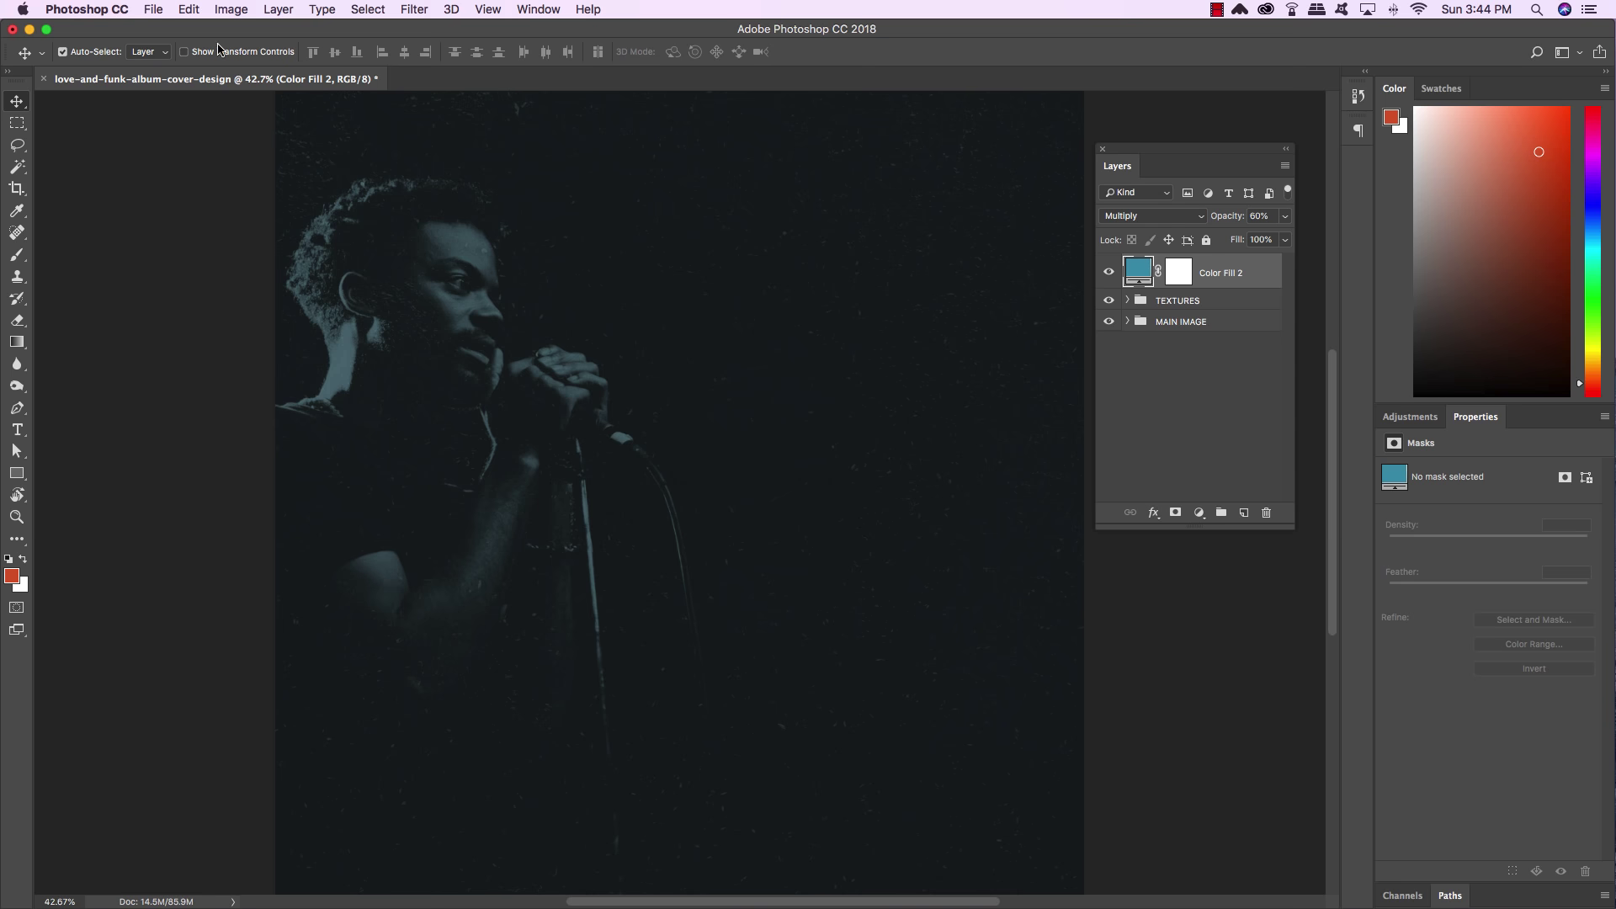
click(153, 9)
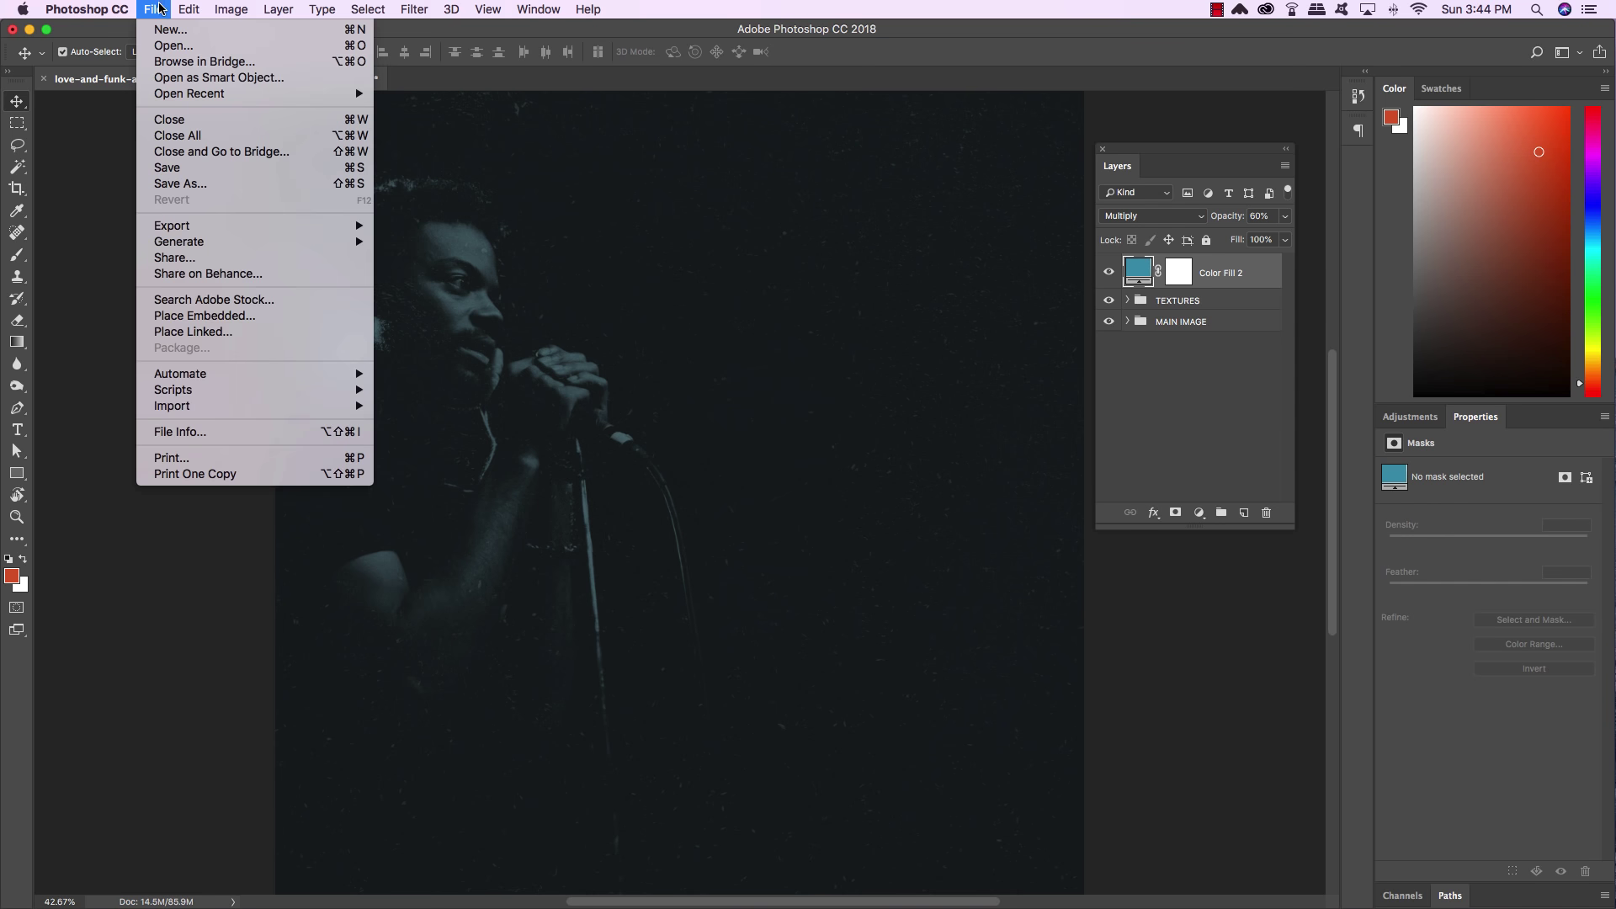
click(246, 321)
click(796, 109)
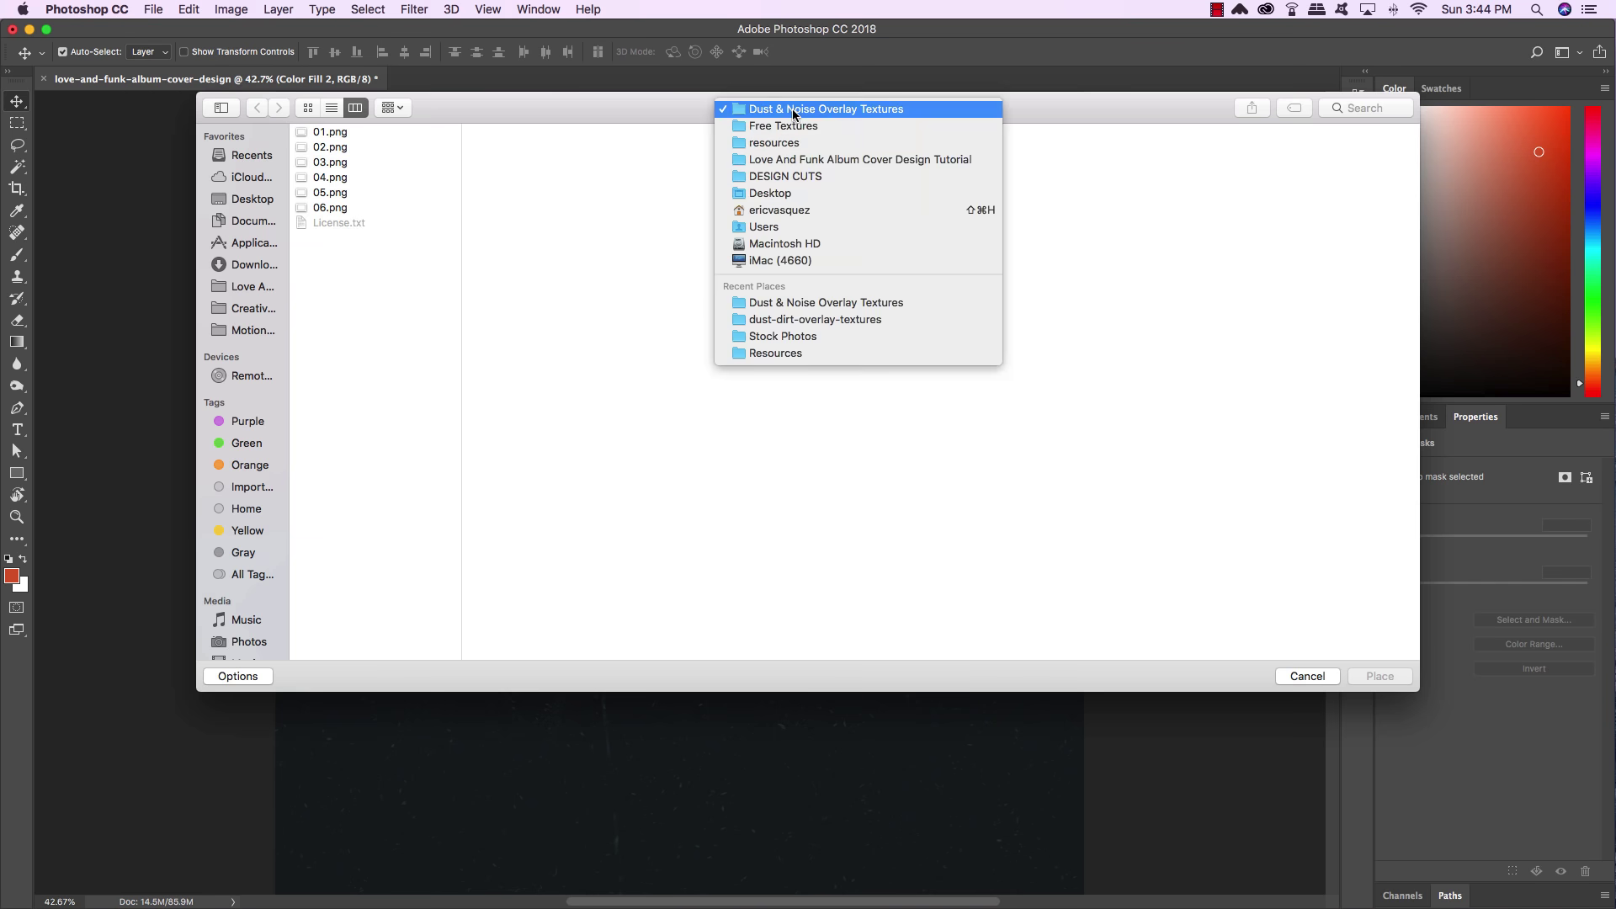
click(787, 144)
click(518, 162)
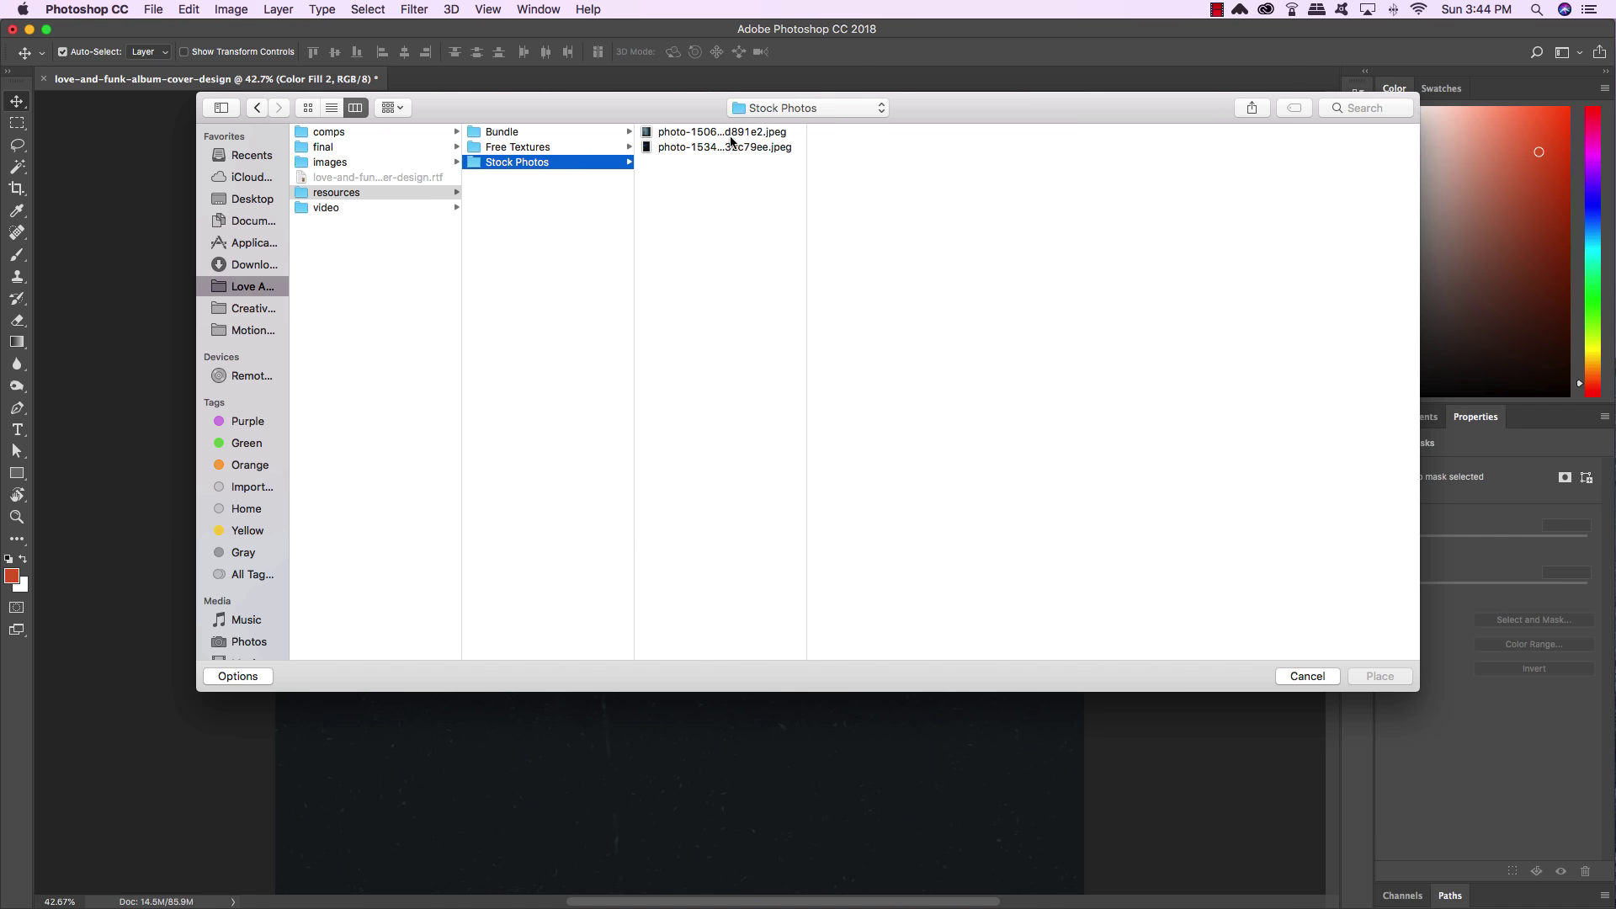
click(741, 132)
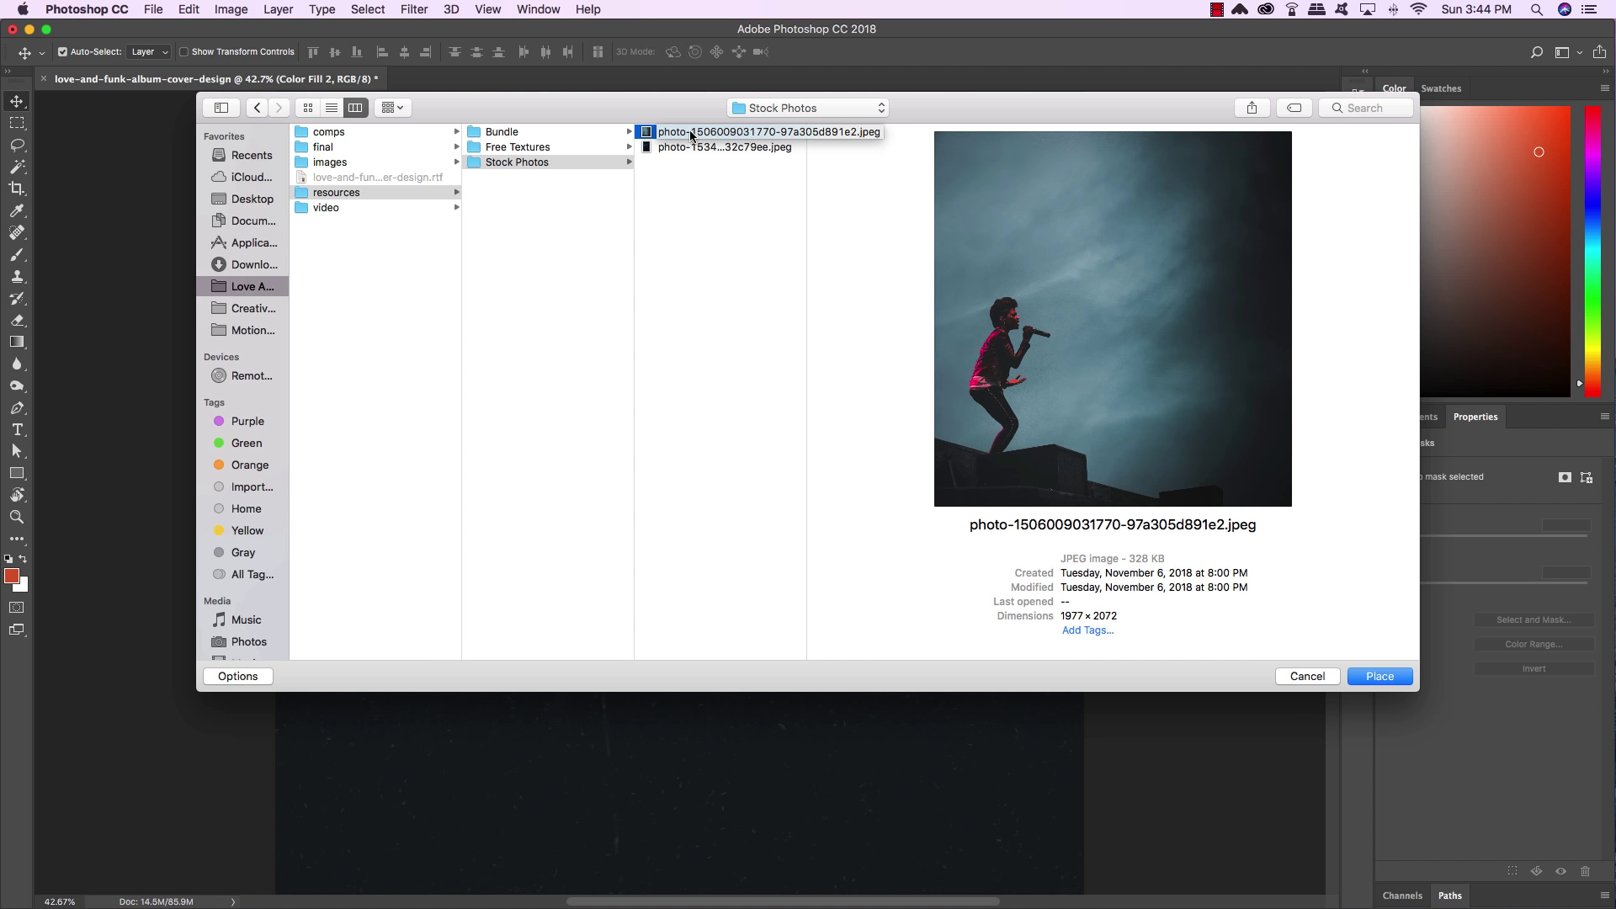
click(1380, 677)
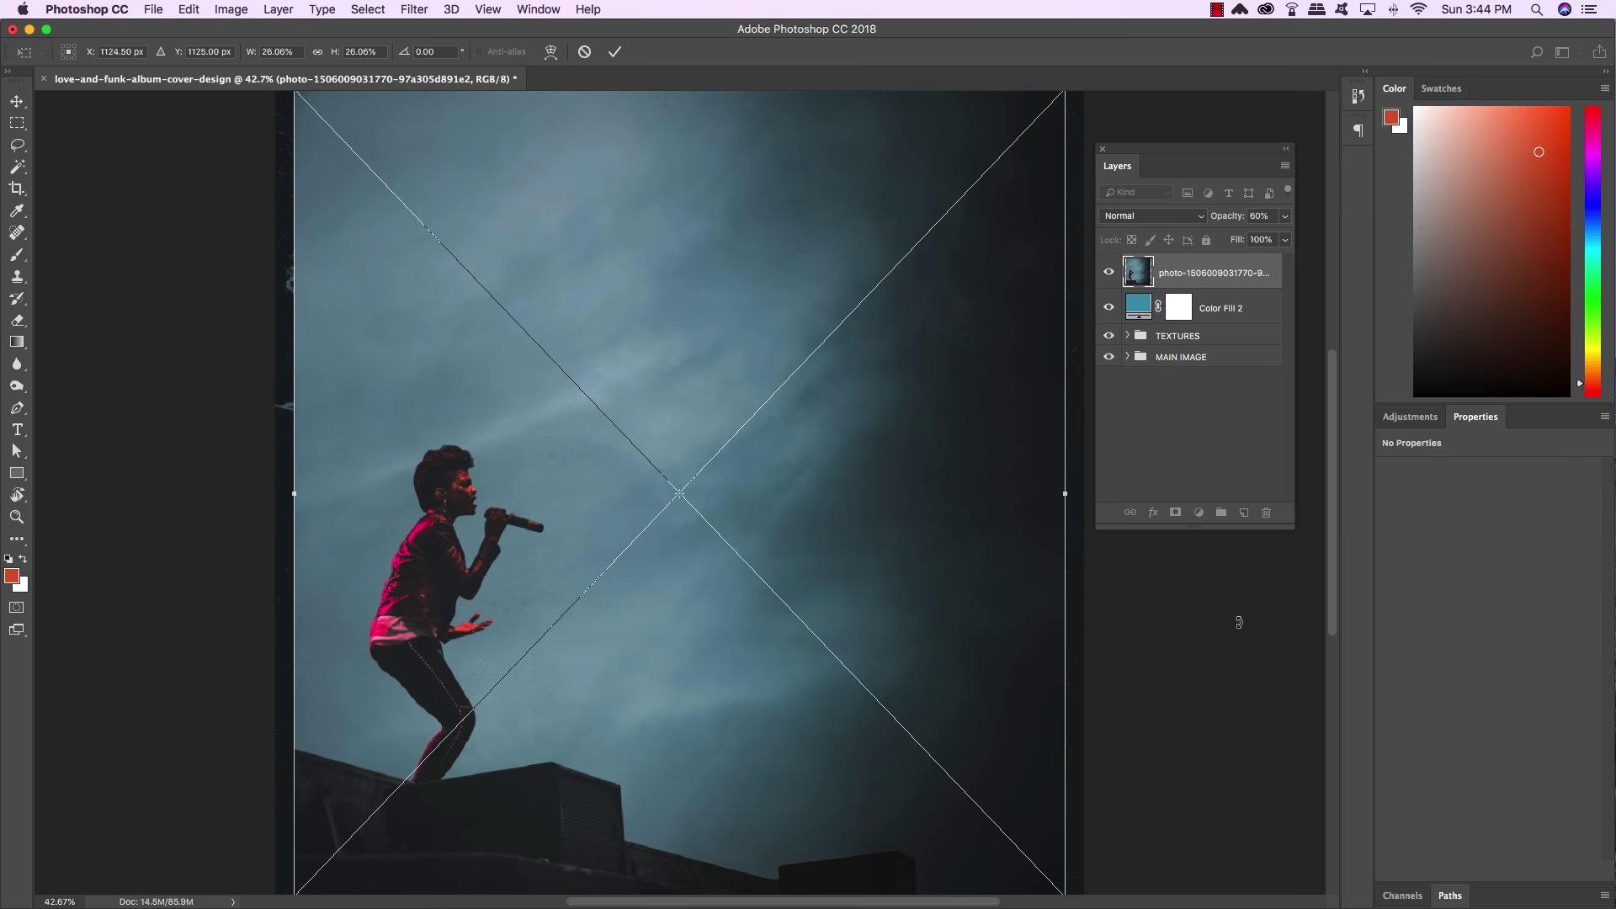
Scale the smoky photo up and move it slightly lower, then commit the placement
key(super+minus)
key(super+minus)
key(super+minus)
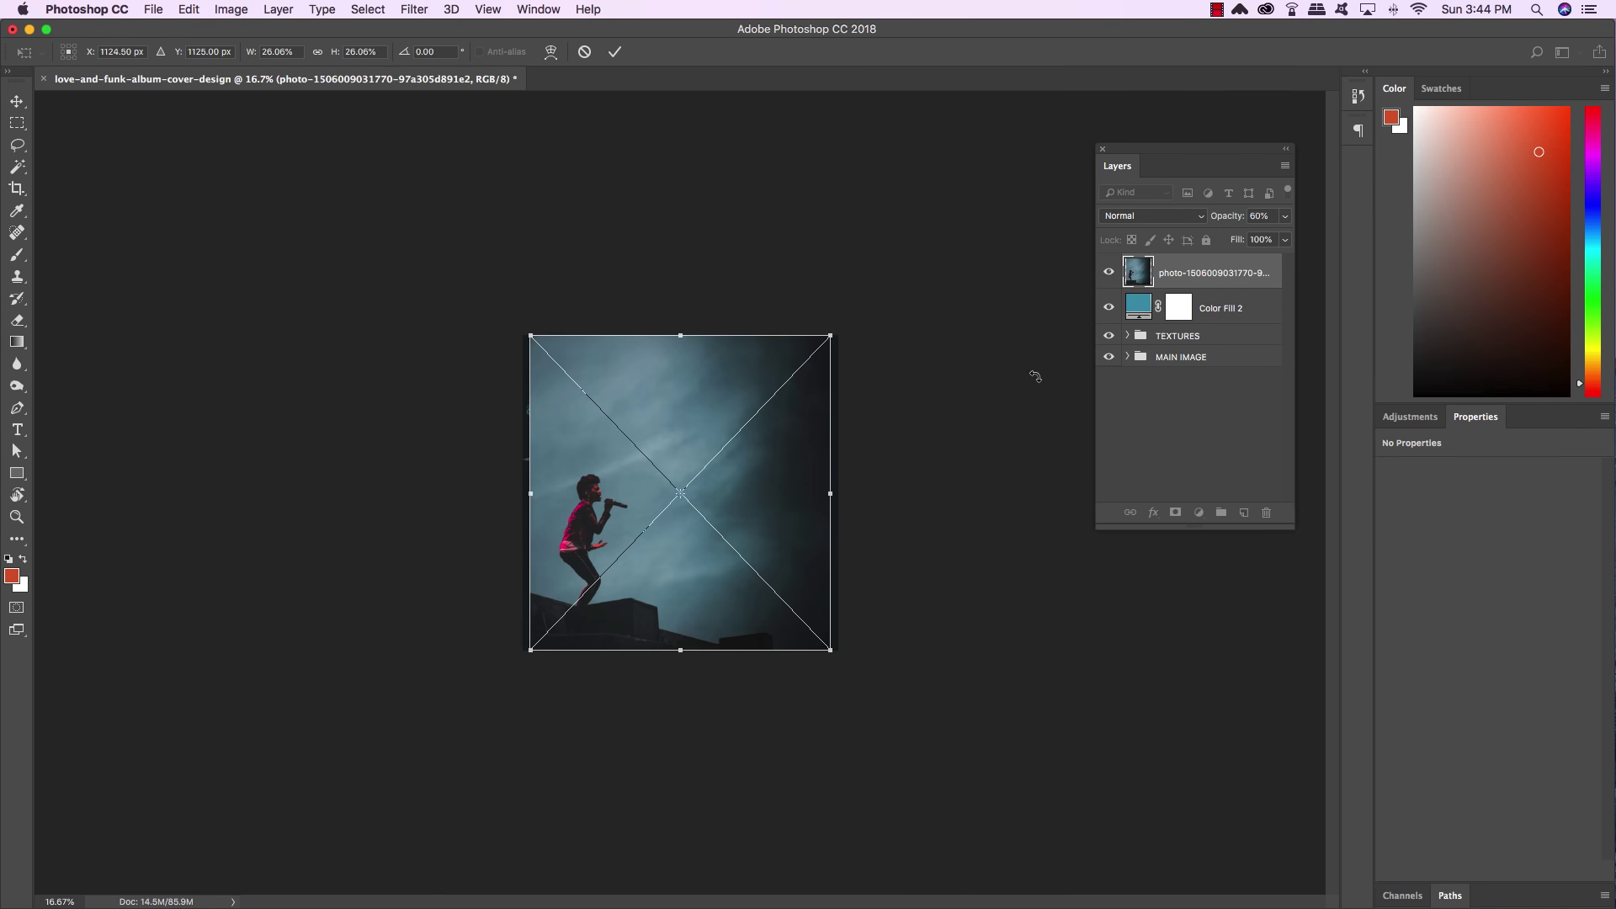
drag(832, 334, 1170, 81)
key(super+minus)
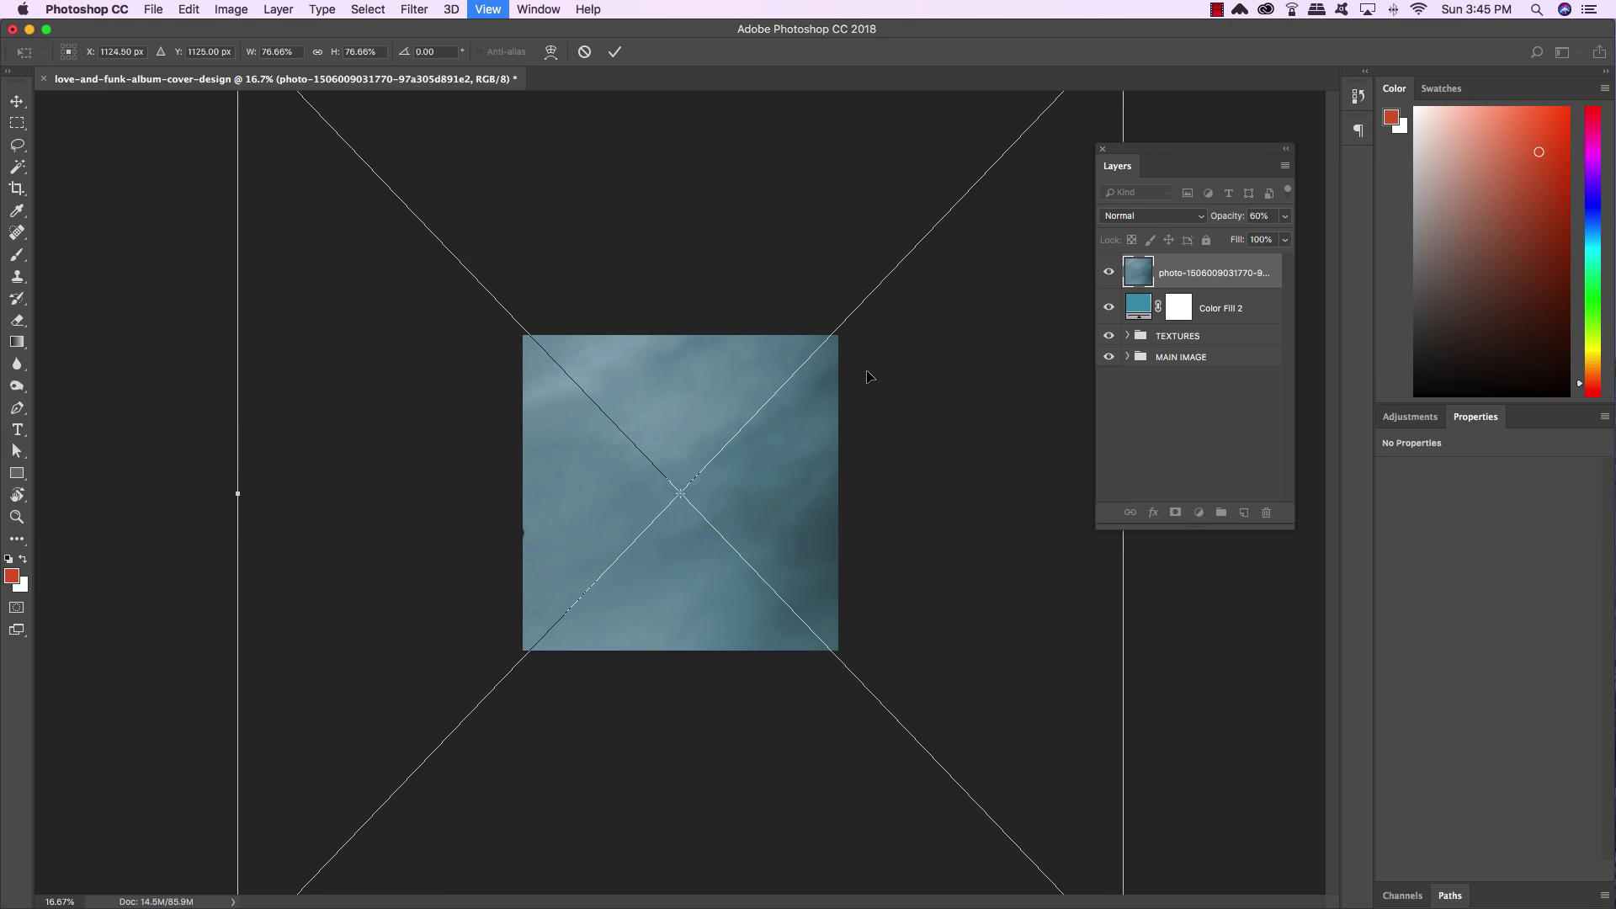
drag(340, 141, 338, 135)
mouse_move(787, 496)
mouse_down()
mouse_move(785, 532)
mouse_move(770, 506)
mouse_up()
key(Return)
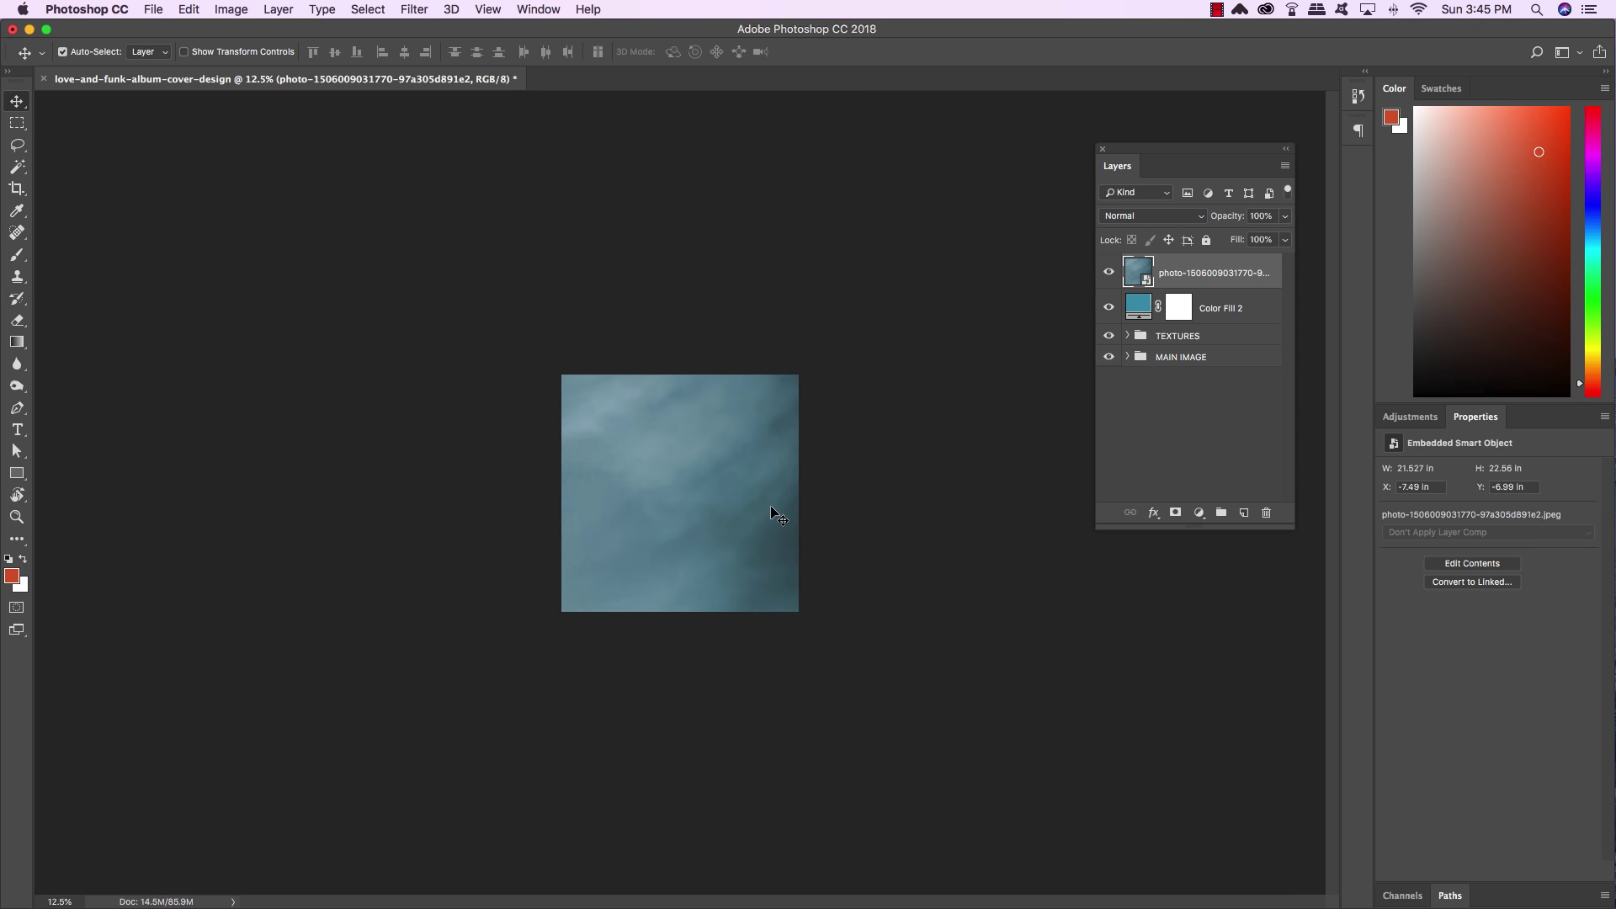
Set the smoky photo to Color Dodge and add a clipped Levels with raised black input
click(1135, 216)
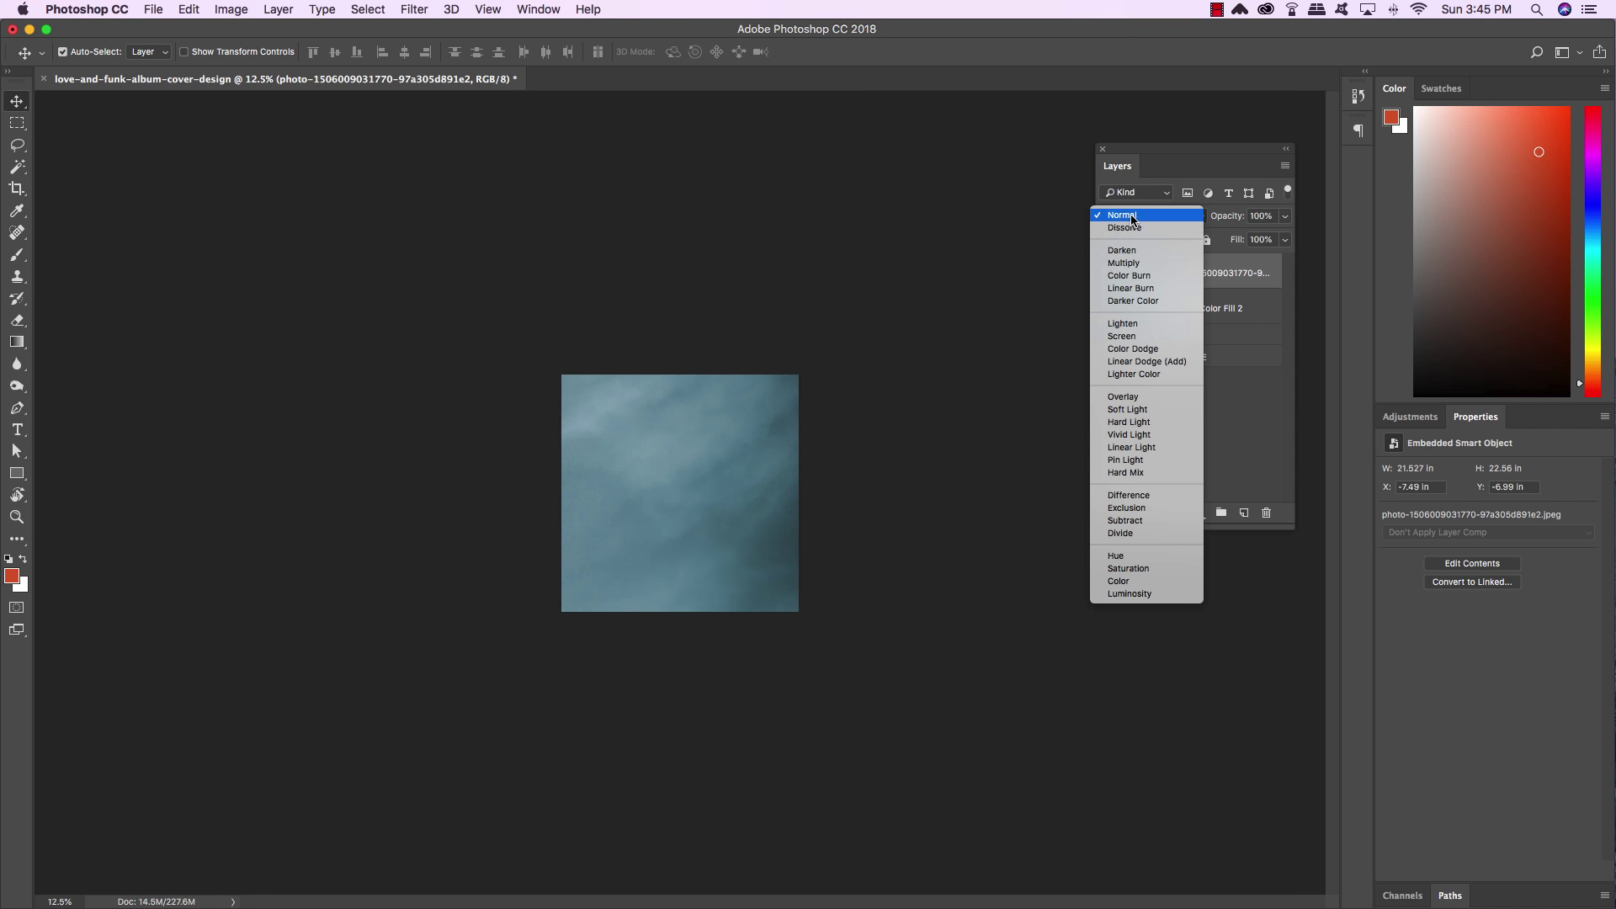
click(1132, 349)
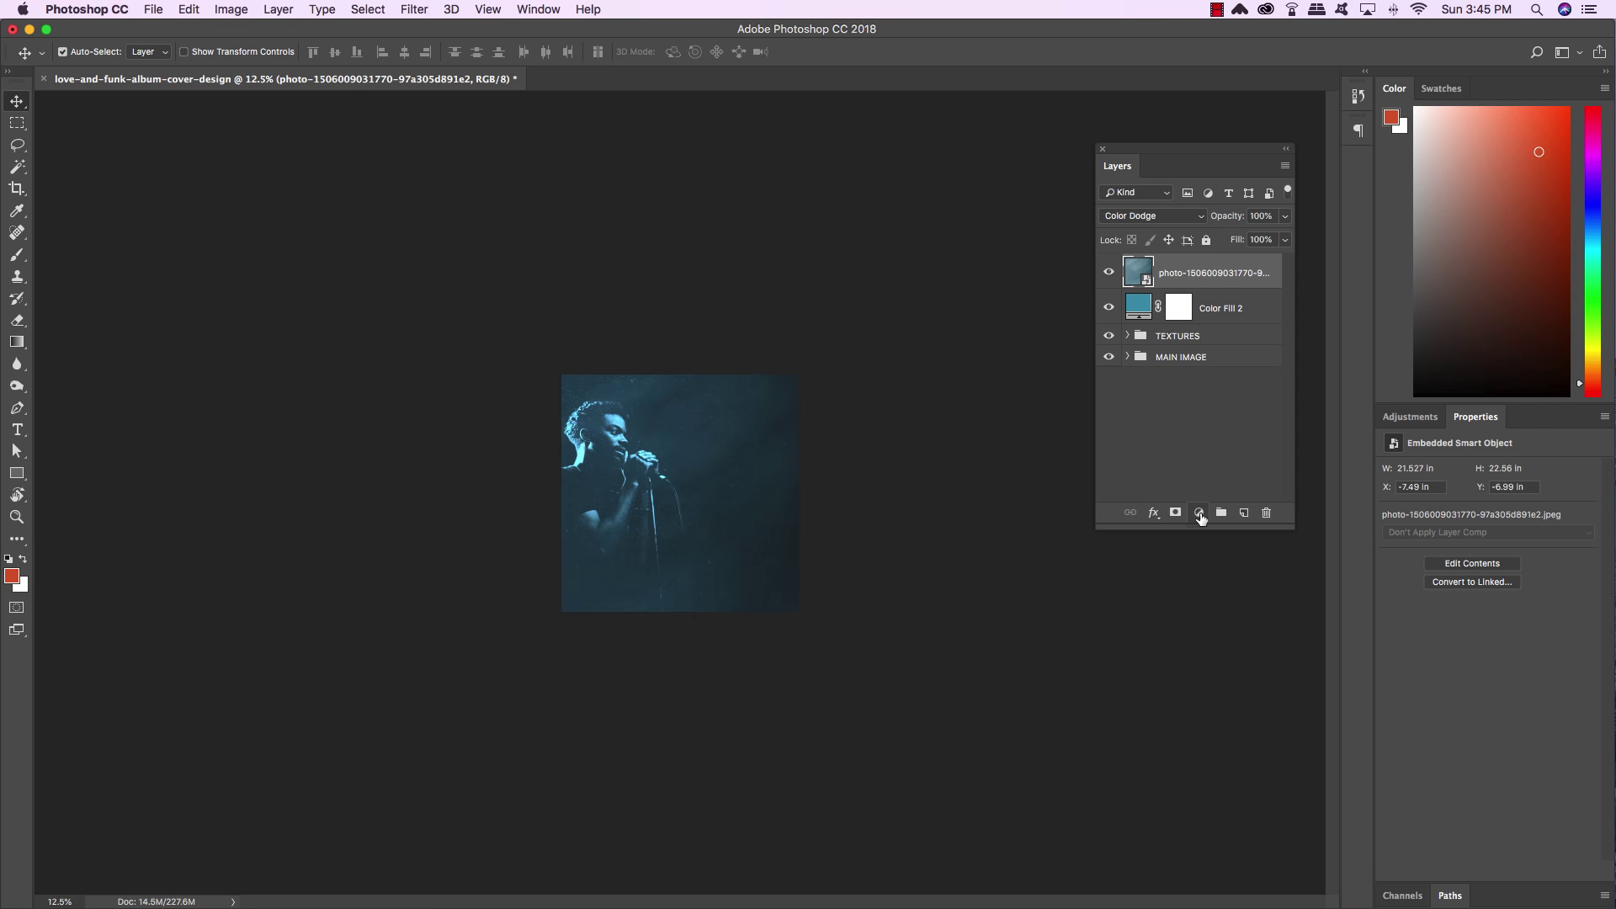
click(1199, 512)
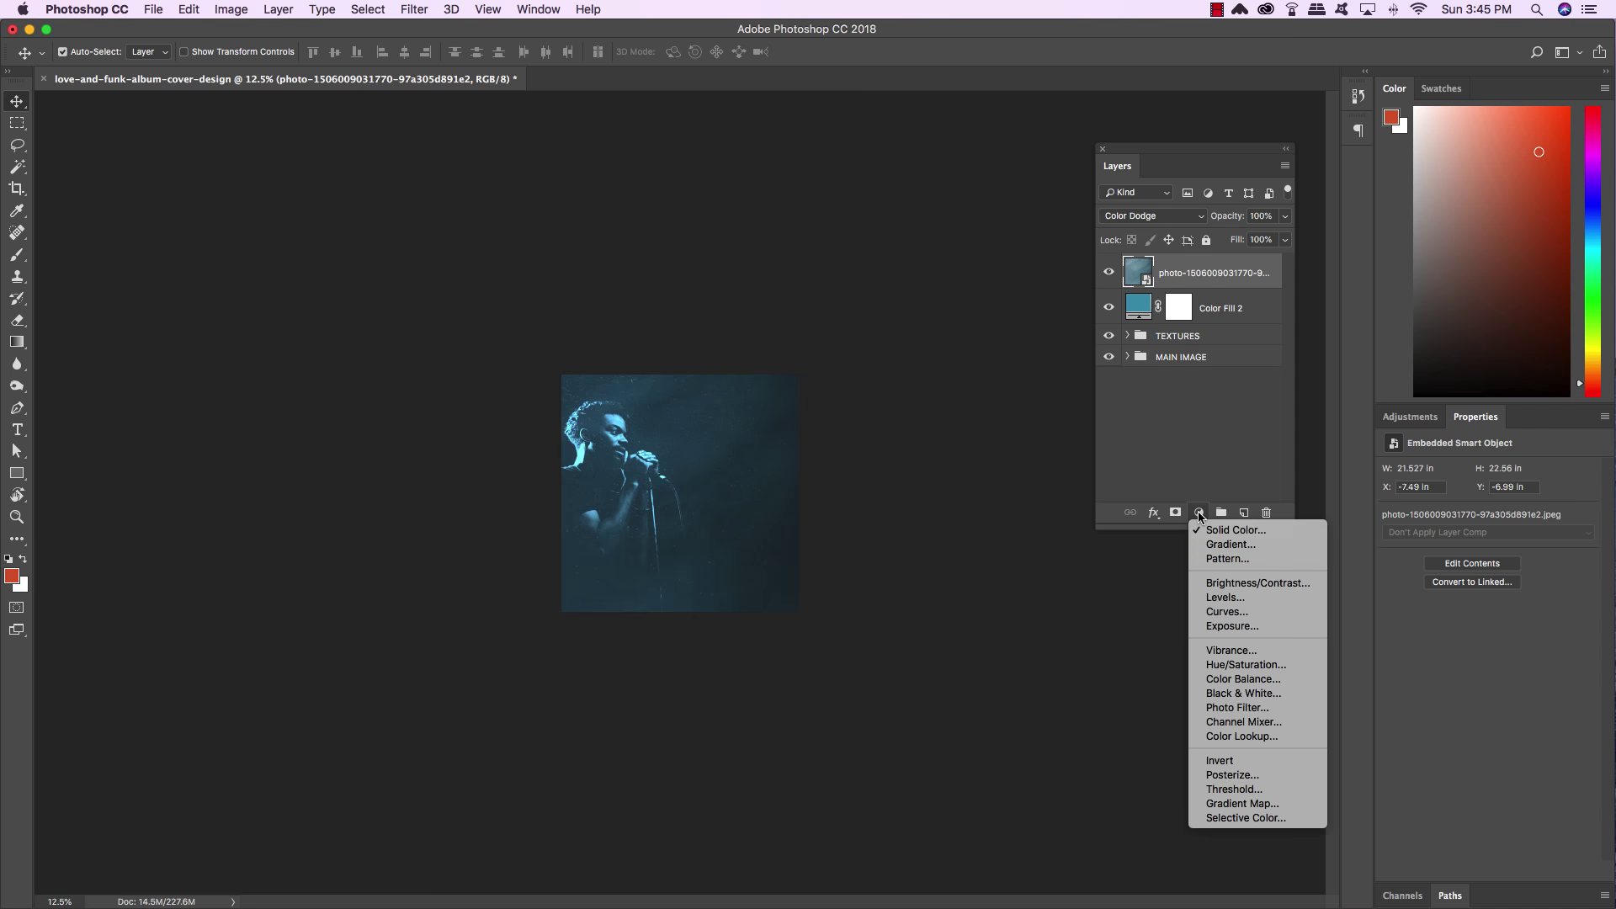
alt+click(1228, 603)
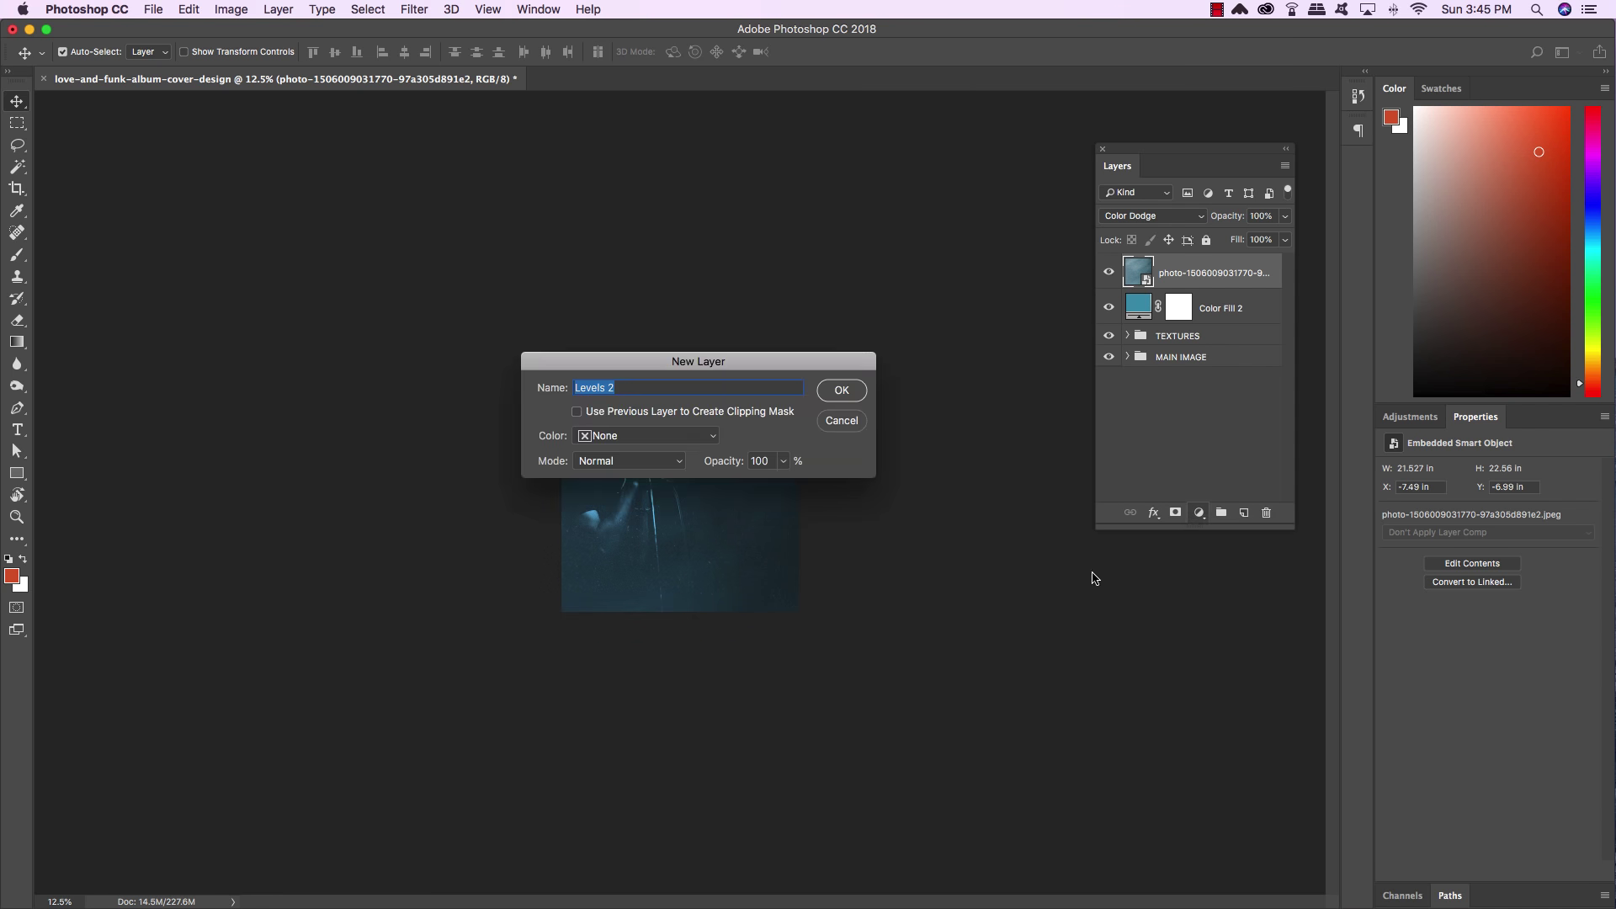
click(646, 415)
click(843, 391)
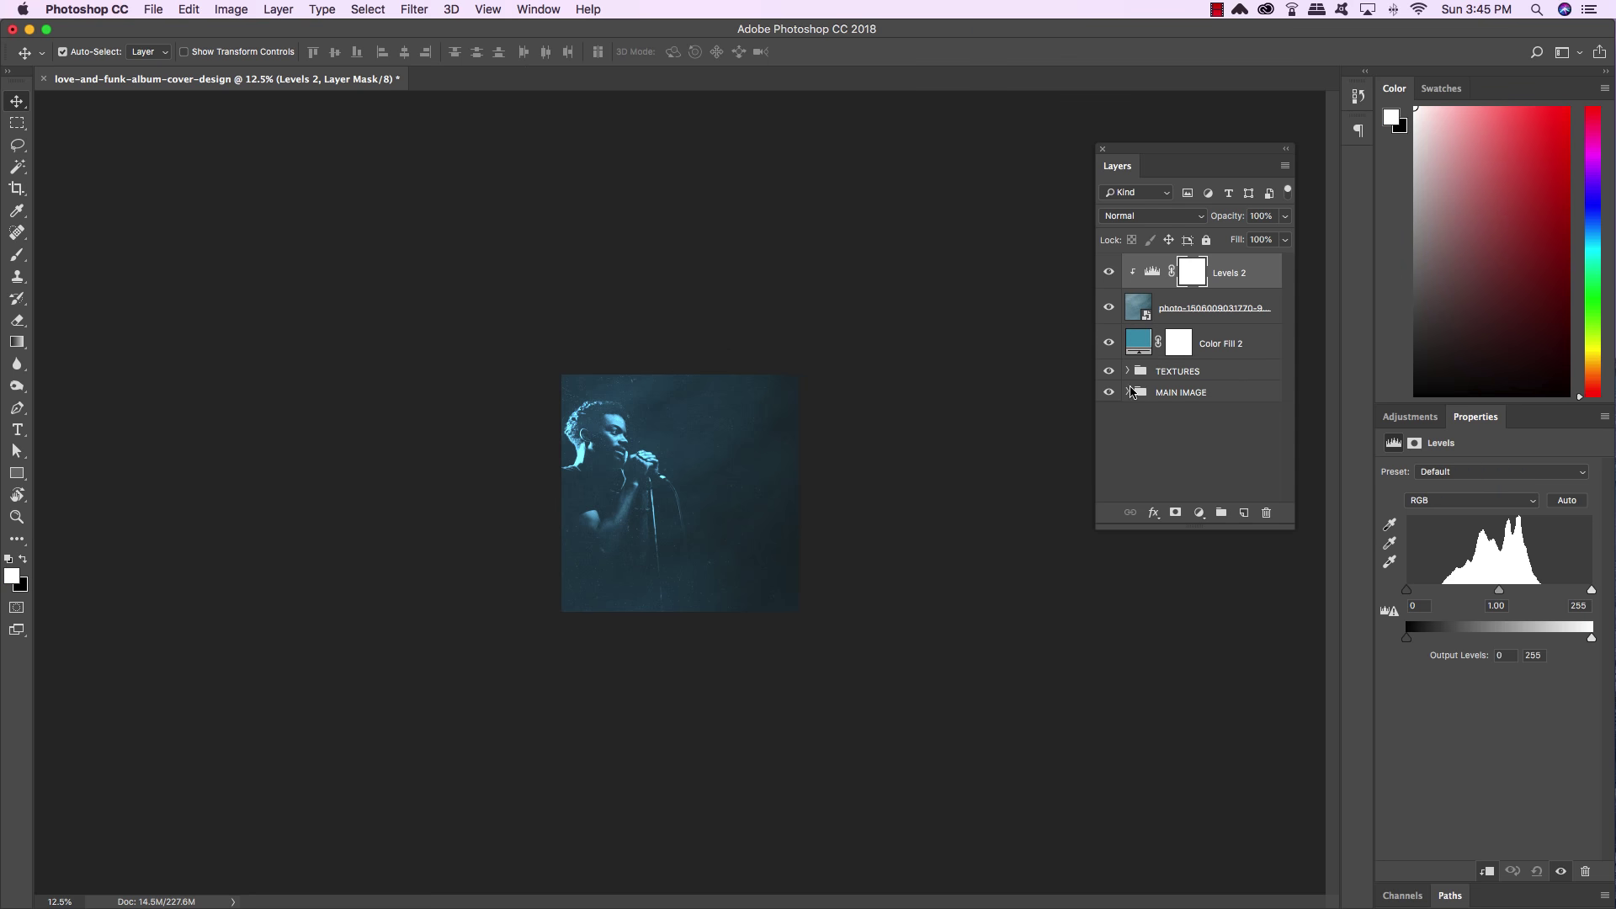
drag(1409, 594, 1430, 594)
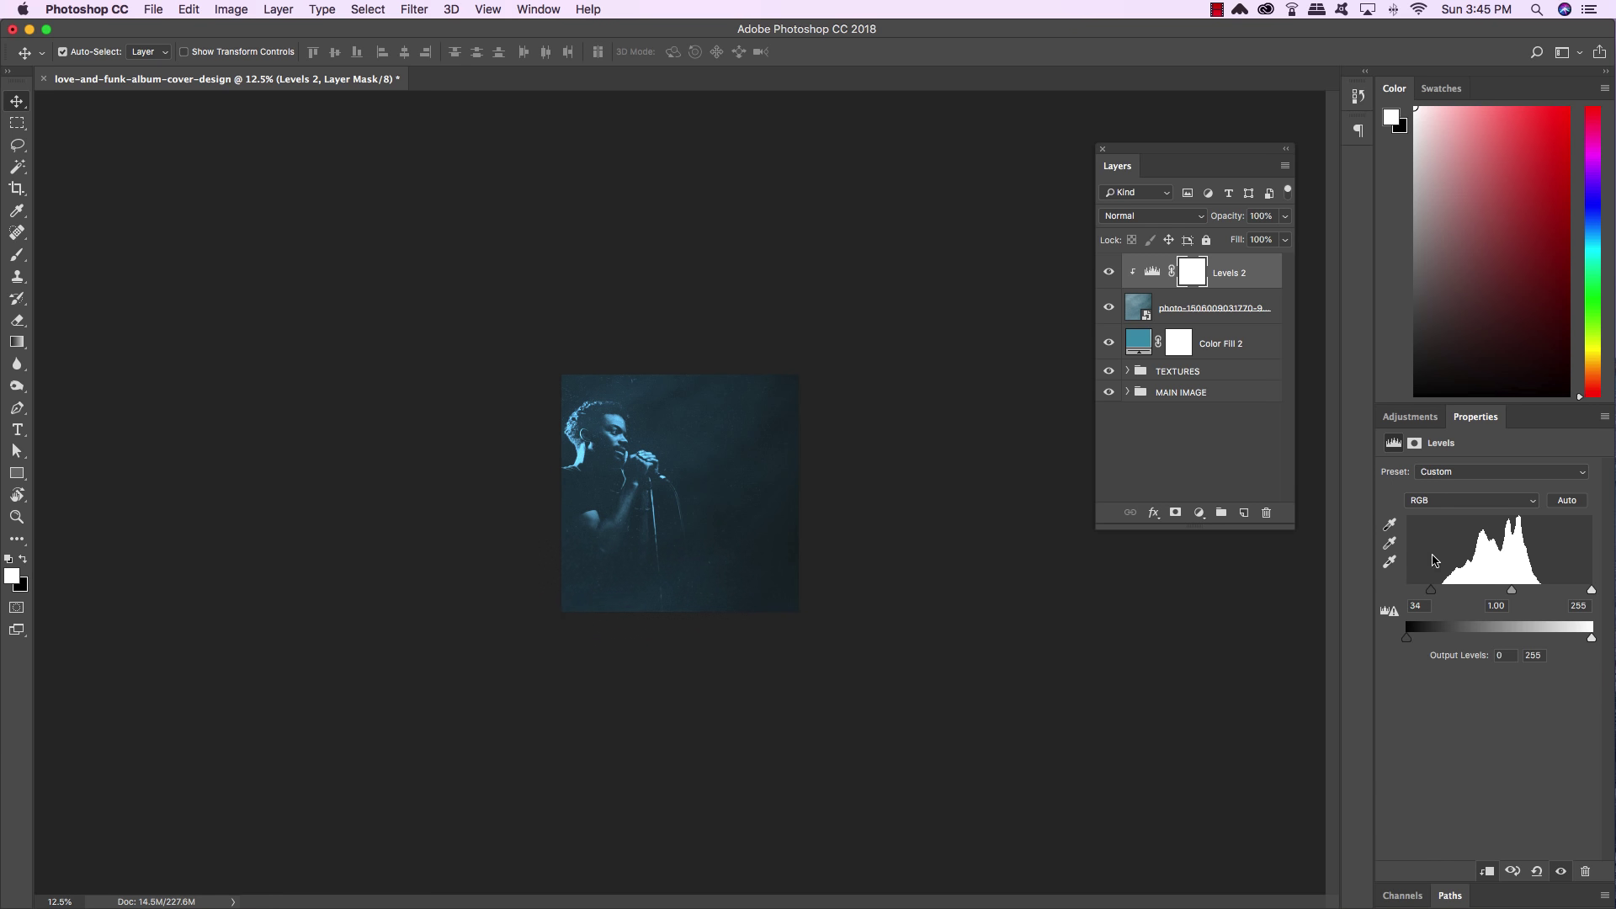
Group the Levels adjustment and smoky photo into a group named SMOKE
click(1275, 272)
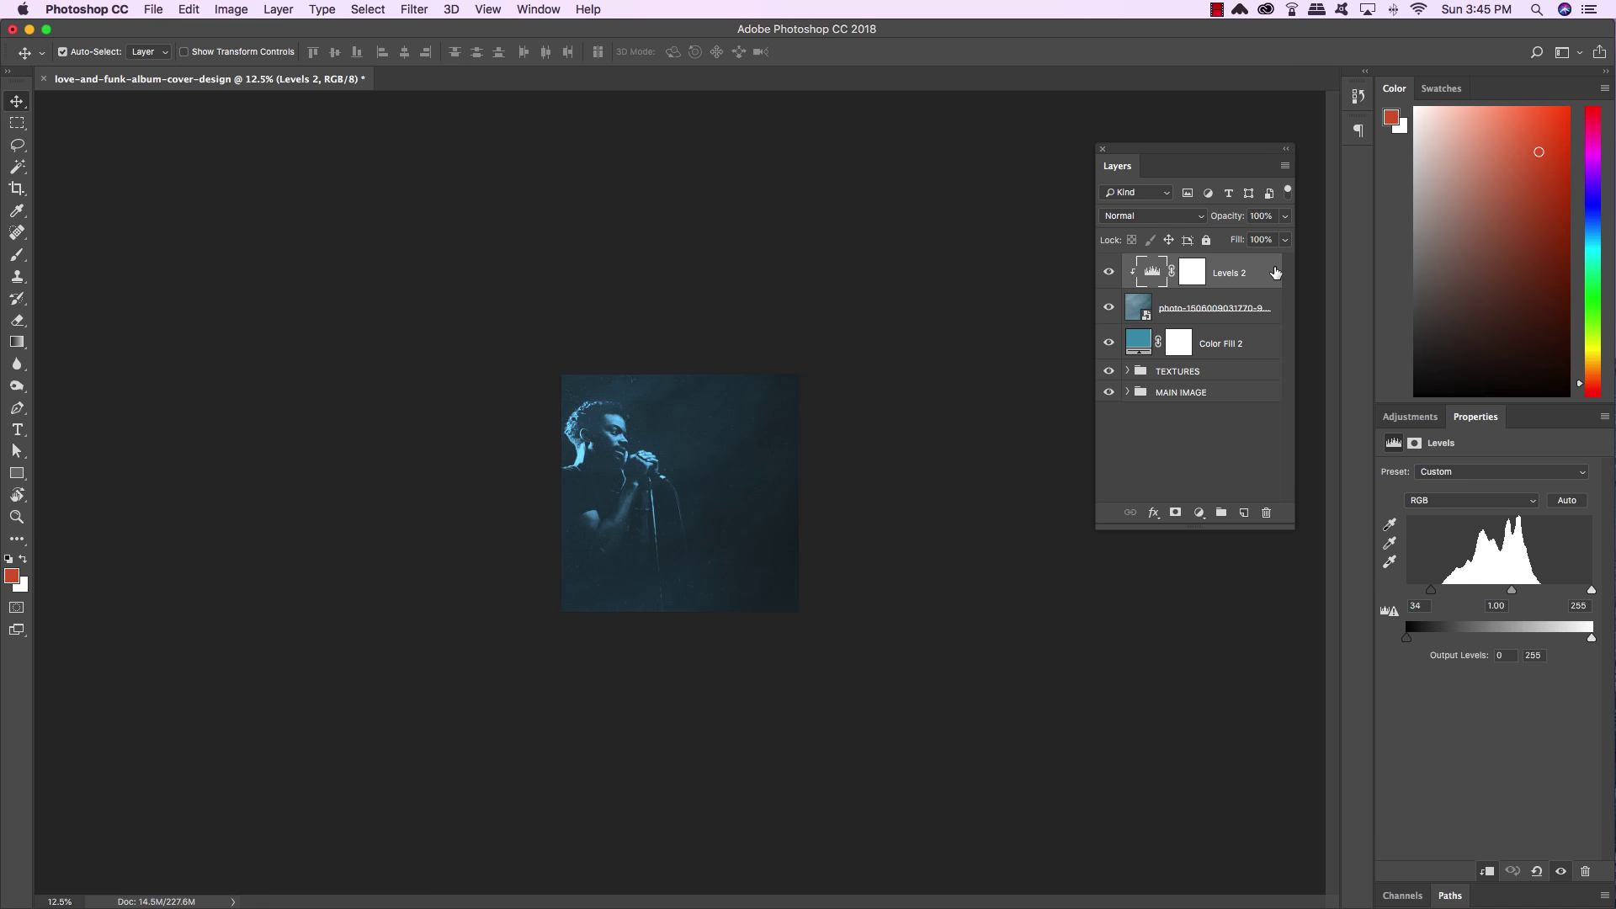
shift+click(1251, 313)
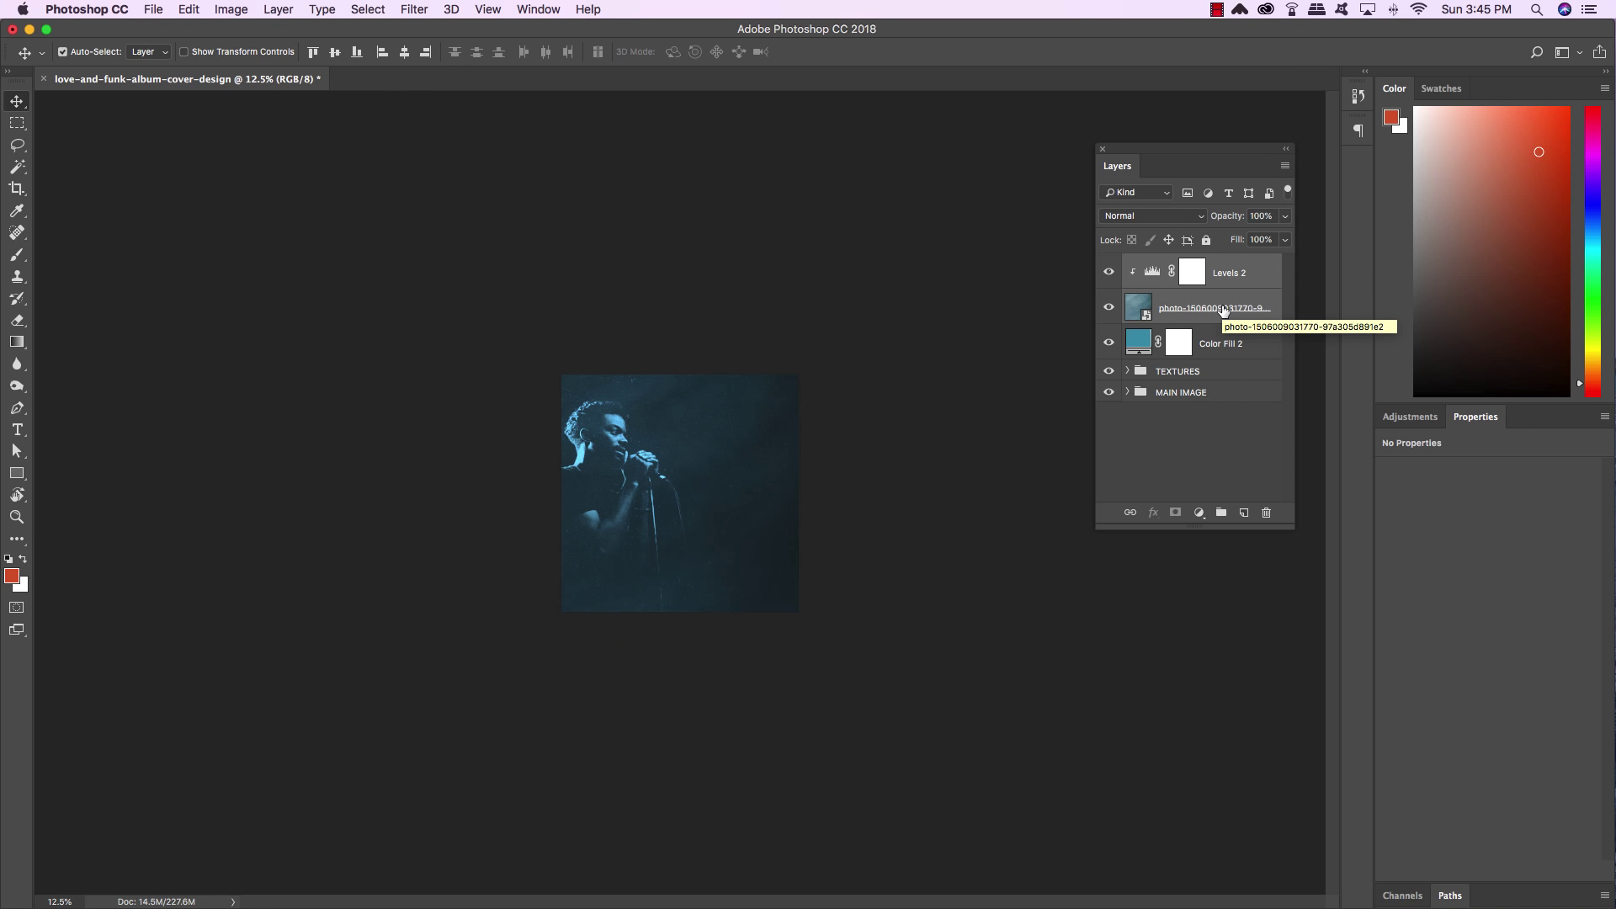
key(super+g)
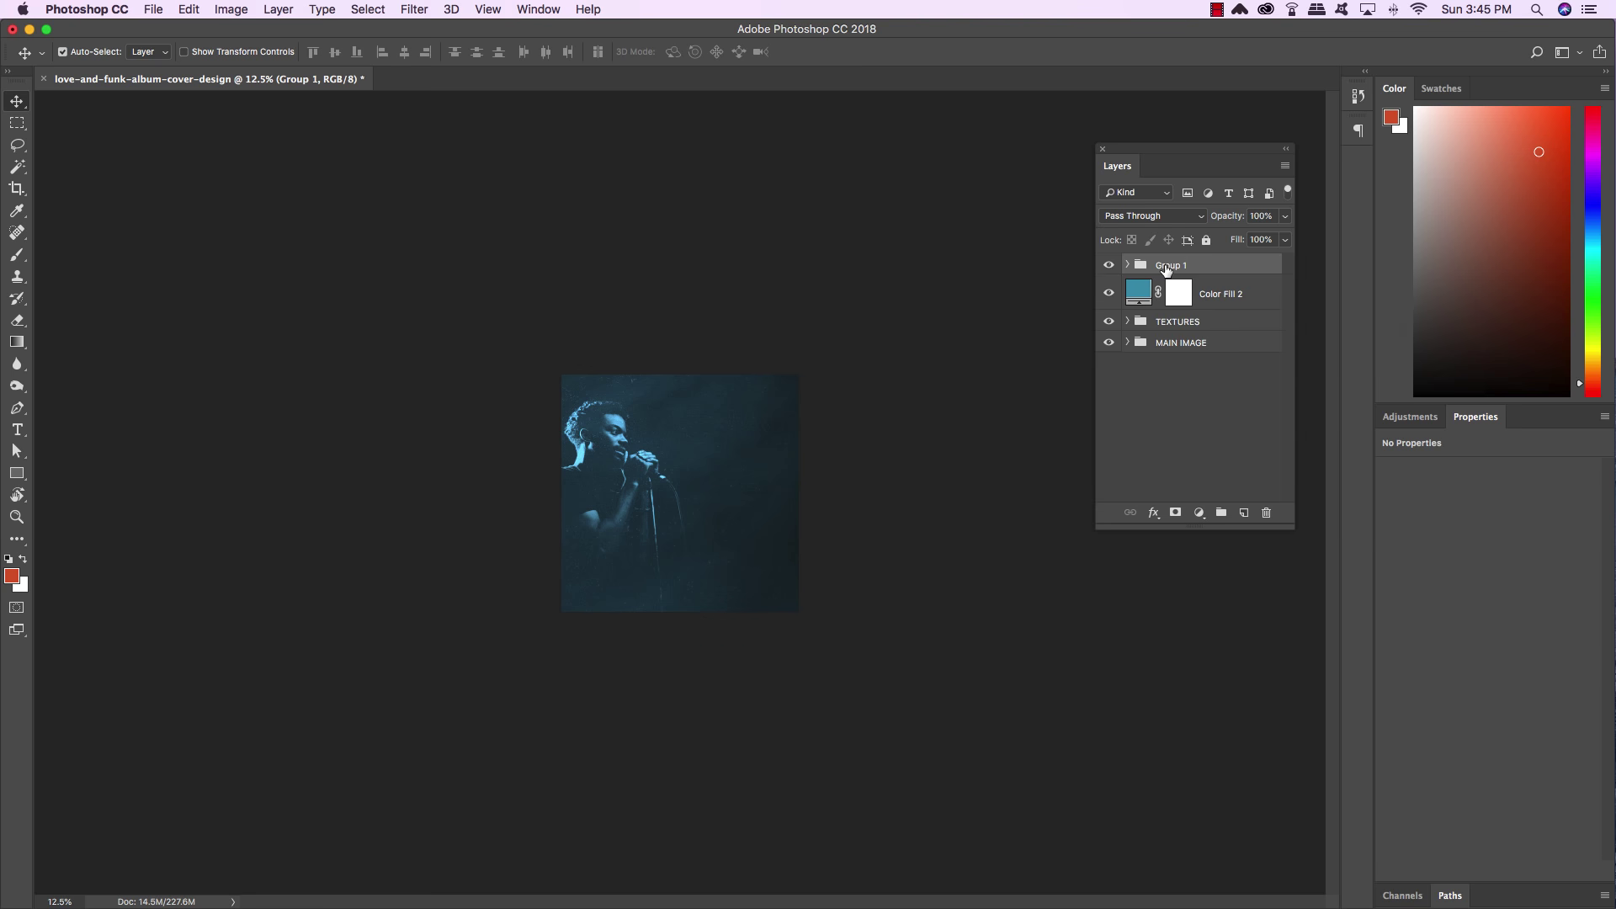
double_click(1170, 266)
text(SMOKE)
key(Return)
View the cover at 33.3%, toggle the SMOKE group to compare, and save
key(super+0)
key(super+minus)
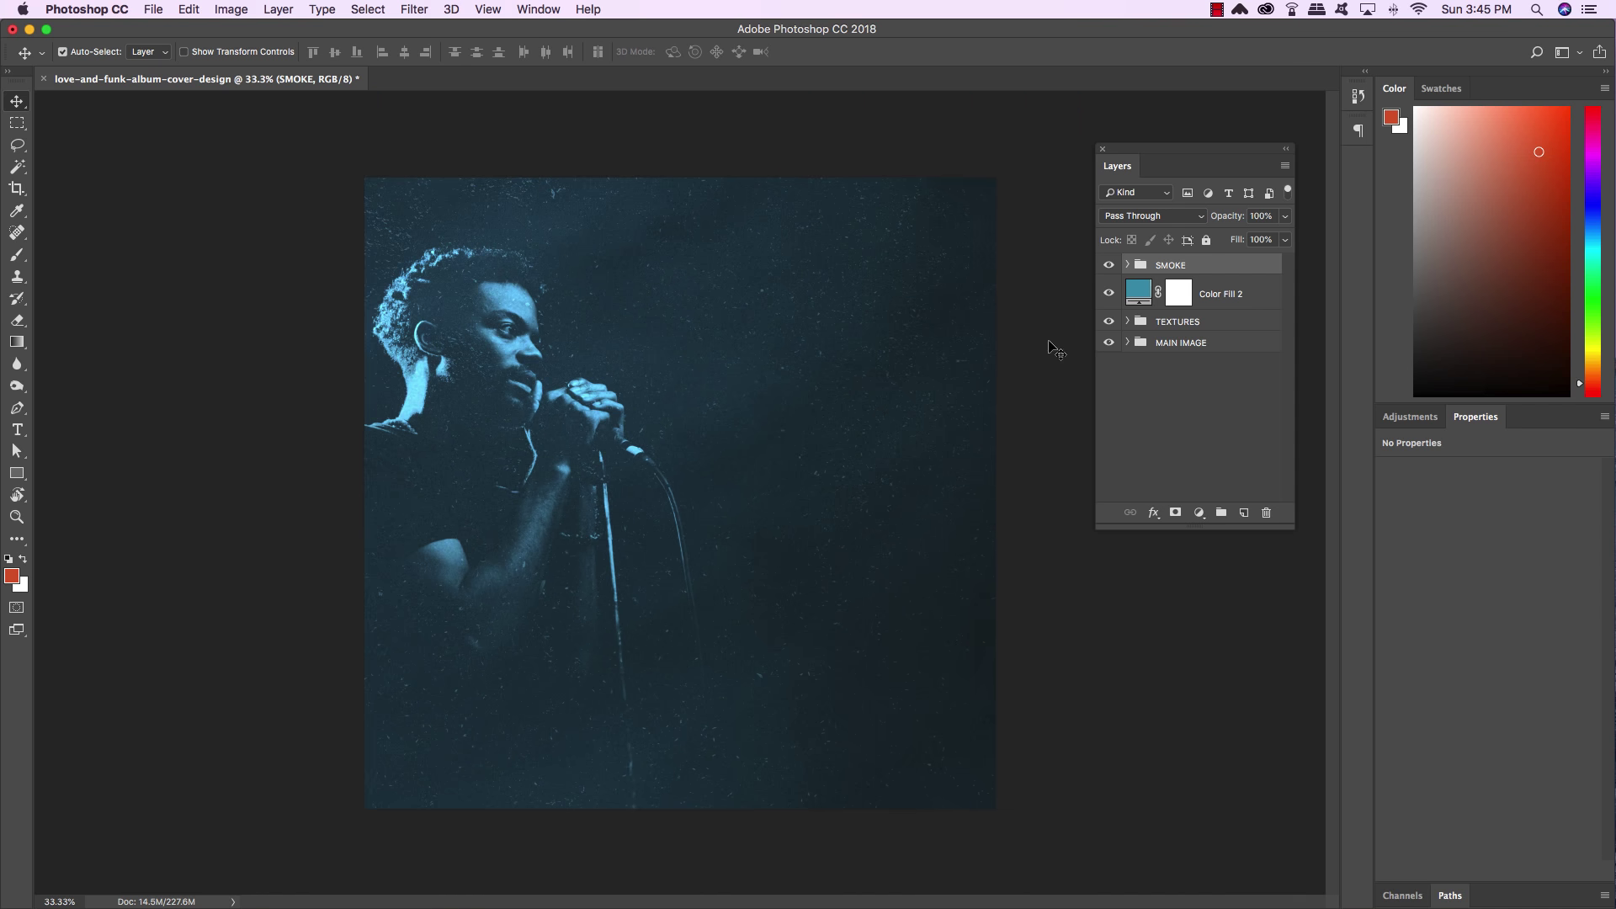
click(1109, 265)
click(1109, 265)
key(super+s)
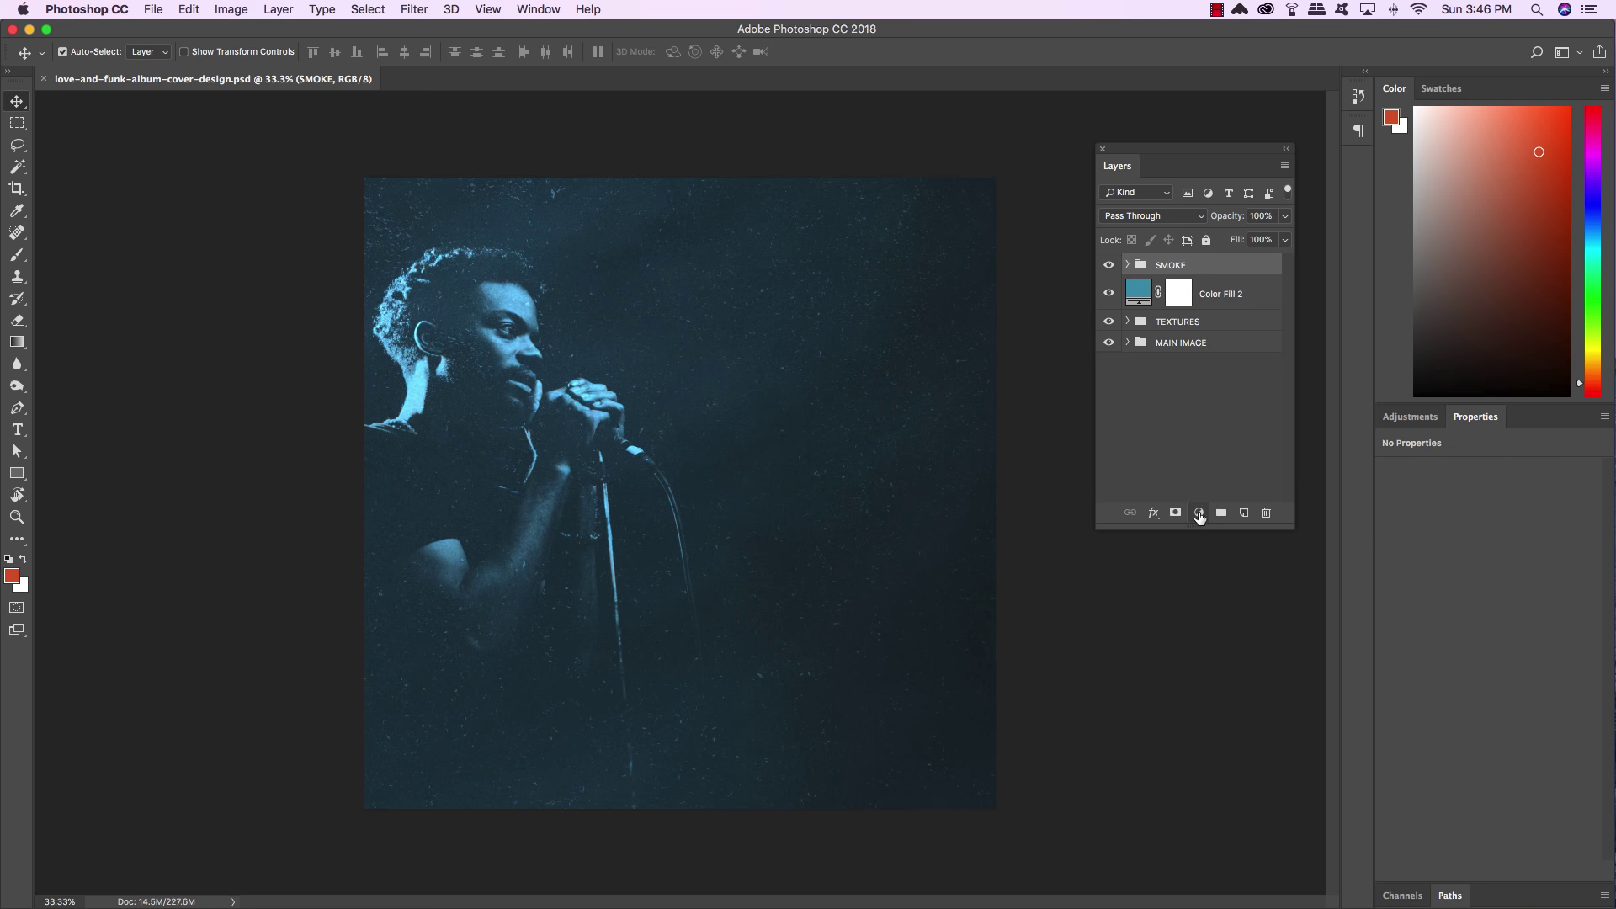
Add a Gradient Map adjustment, float its settings panel, and bring up the Gradient Editor
click(1199, 513)
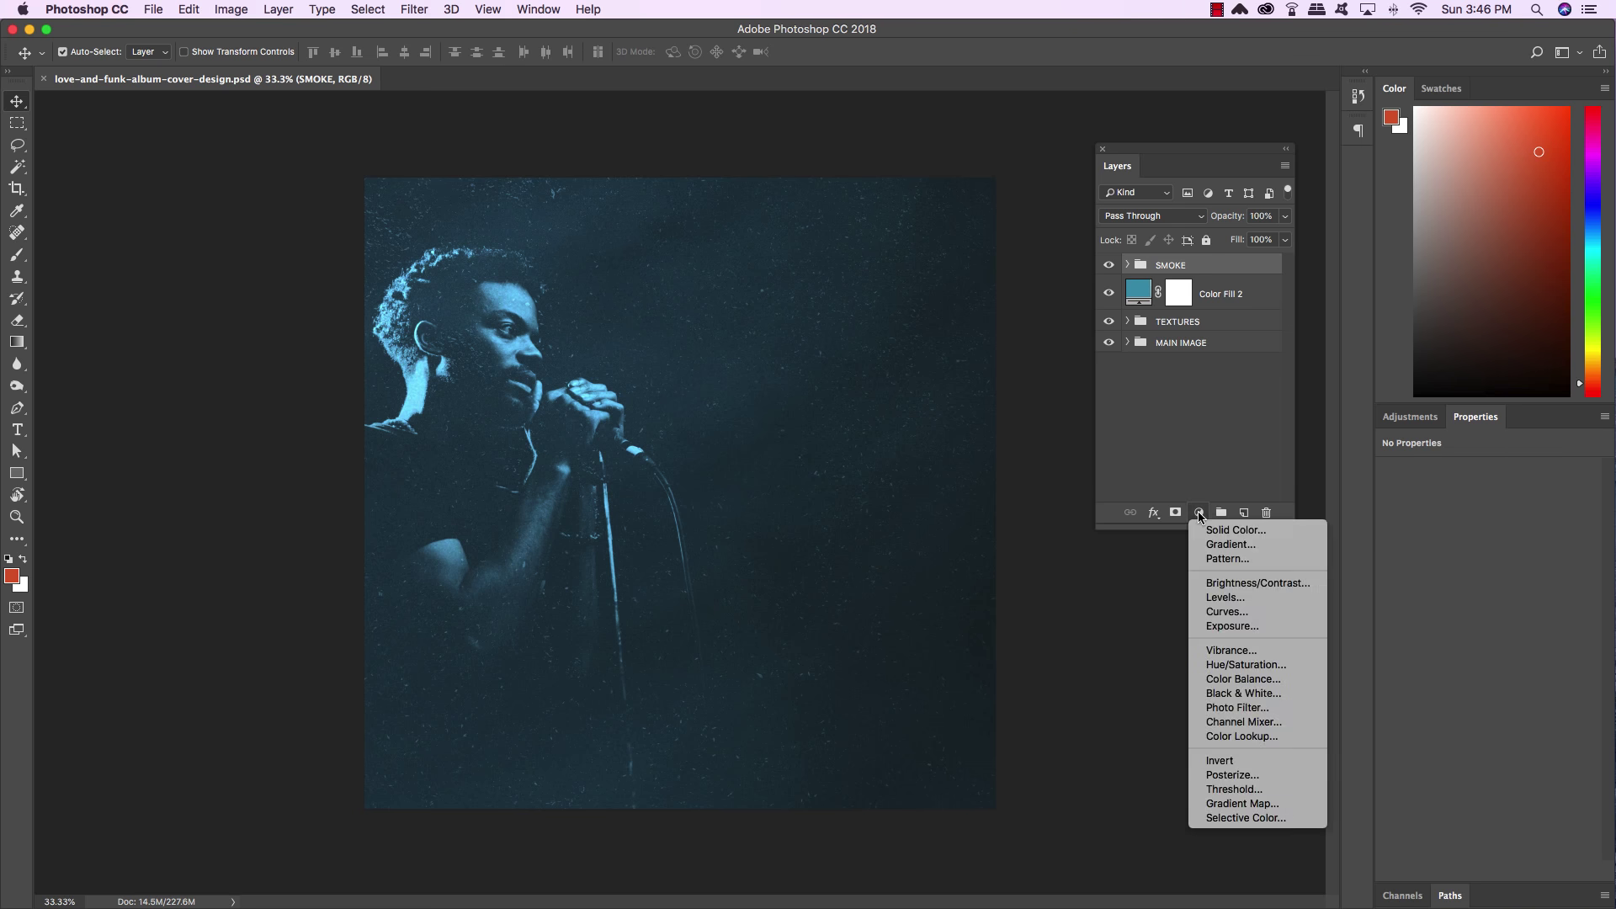
click(1263, 810)
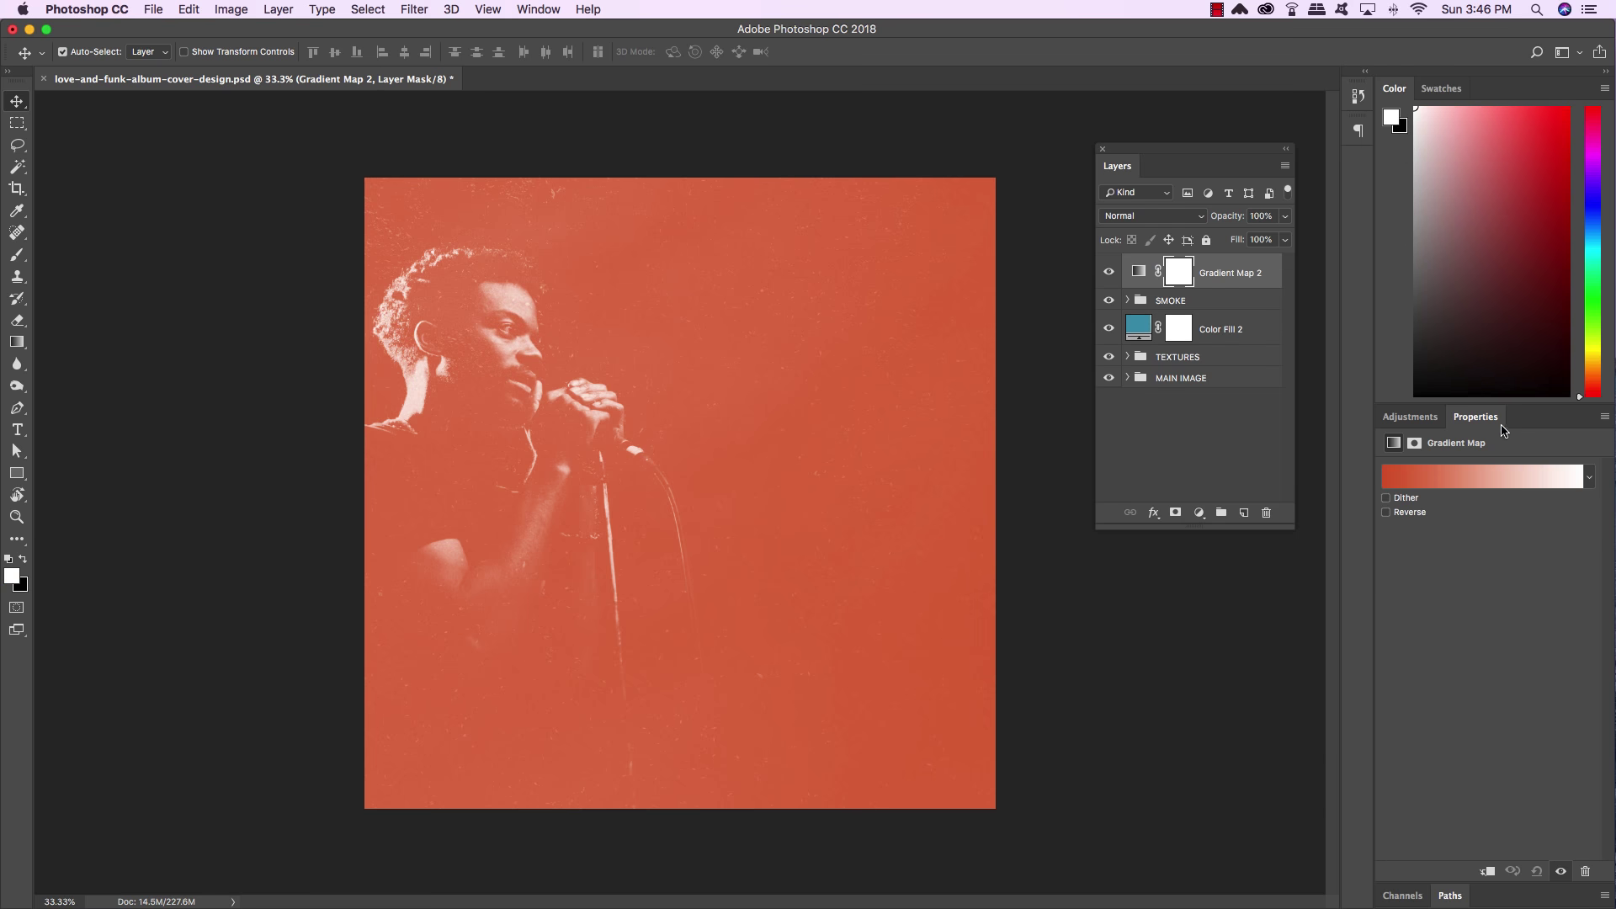
drag(1401, 415, 706, 192)
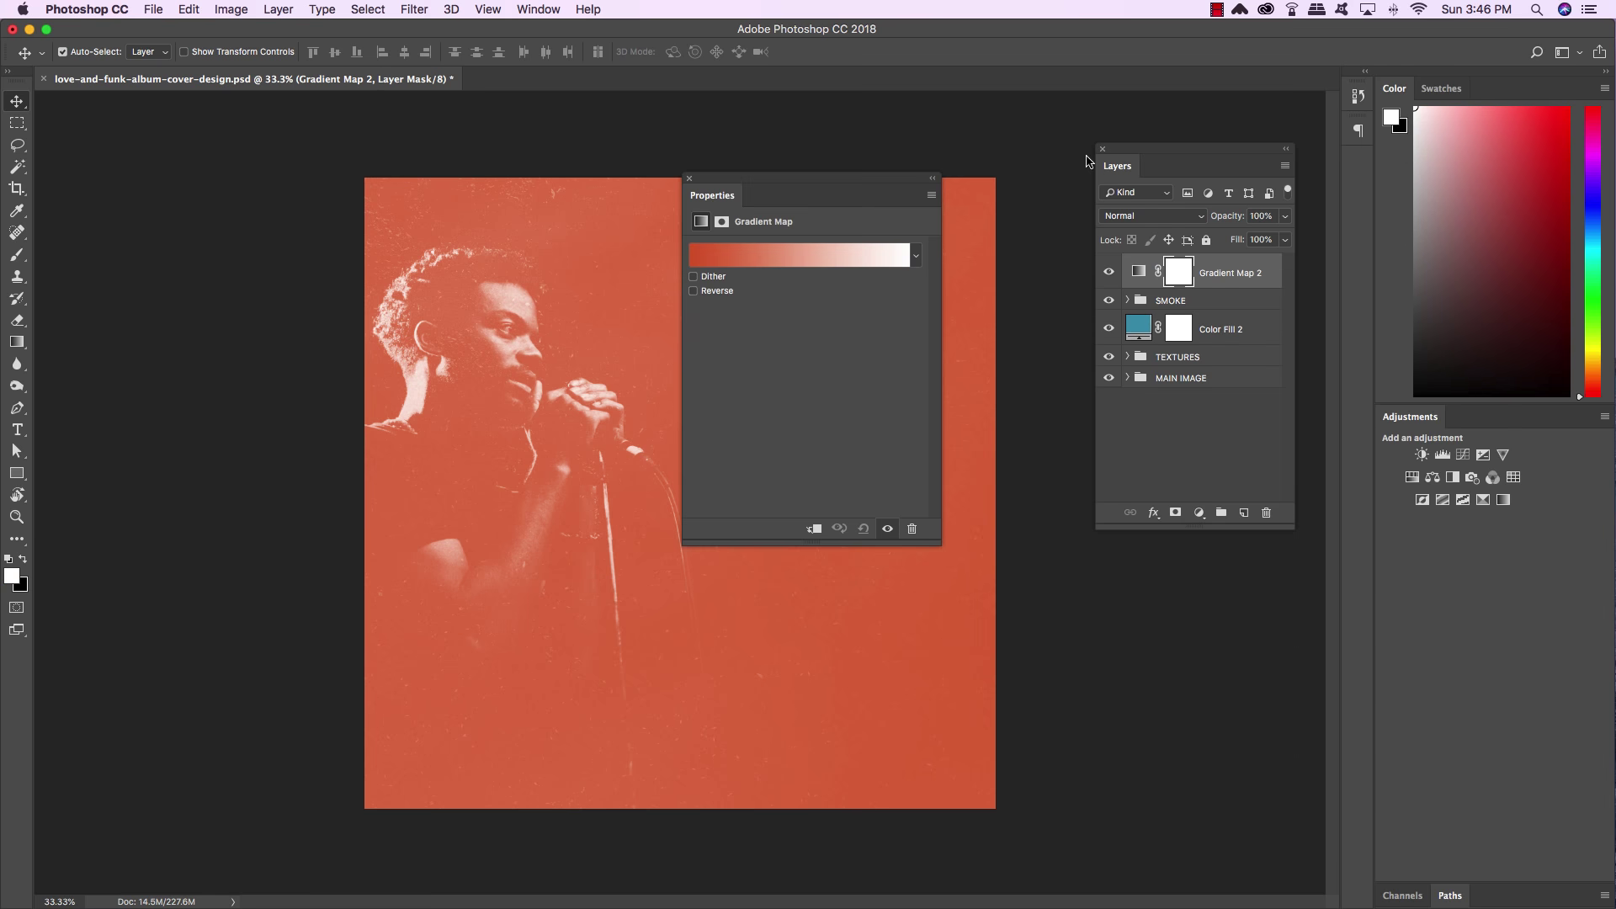
drag(1133, 151, 810, 522)
drag(865, 177, 1072, 129)
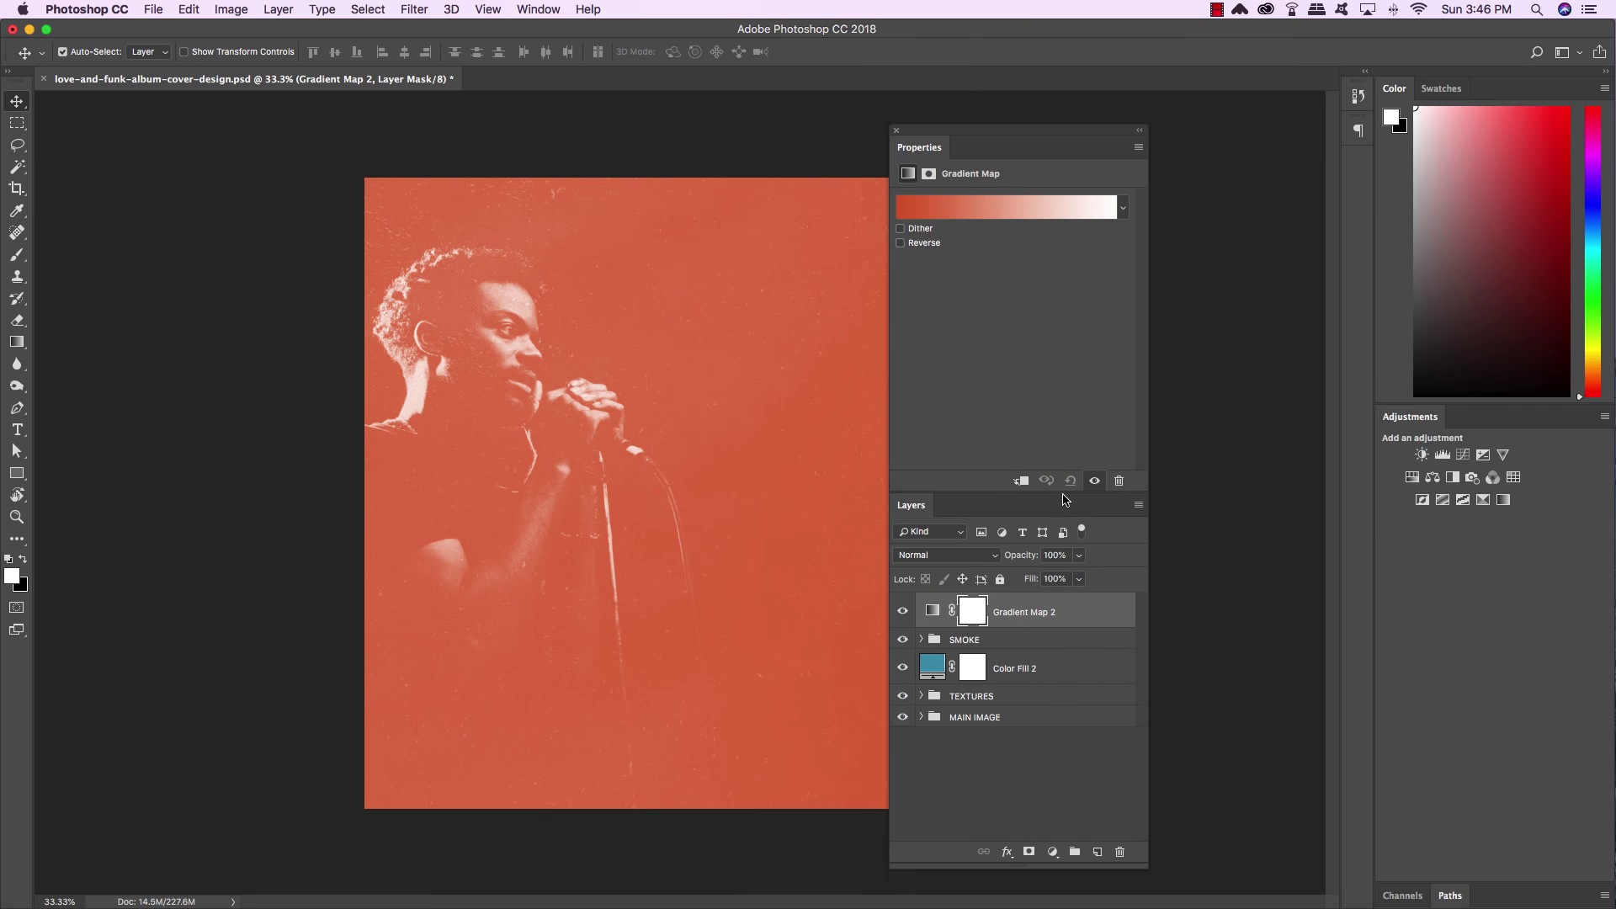
drag(1060, 492, 1060, 343)
click(1010, 210)
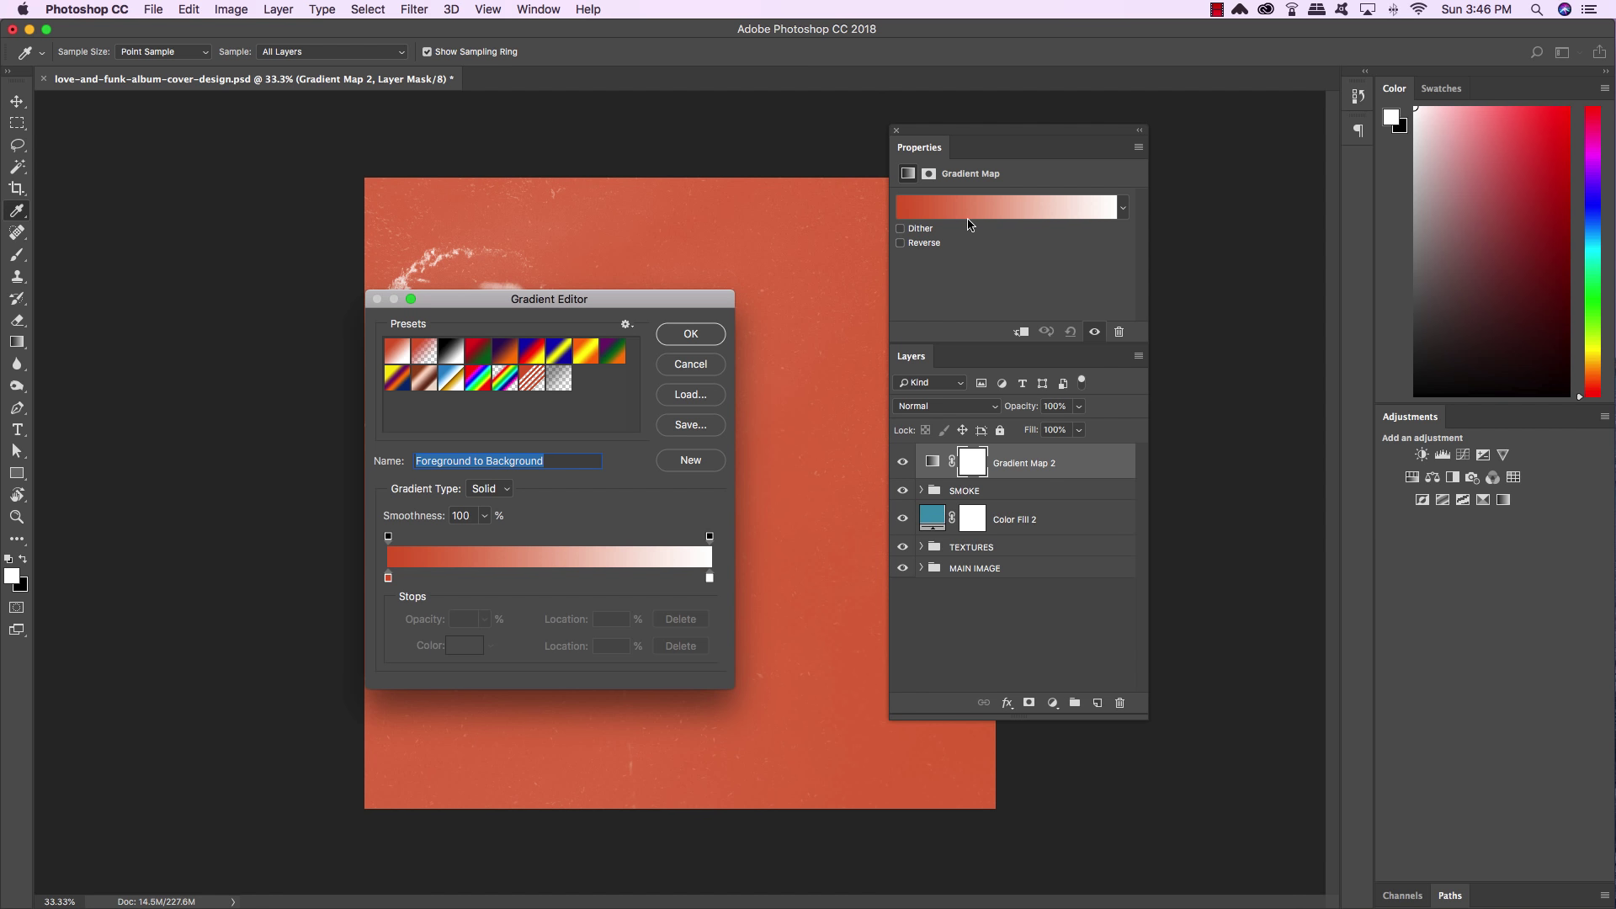
drag(659, 301, 1087, 226)
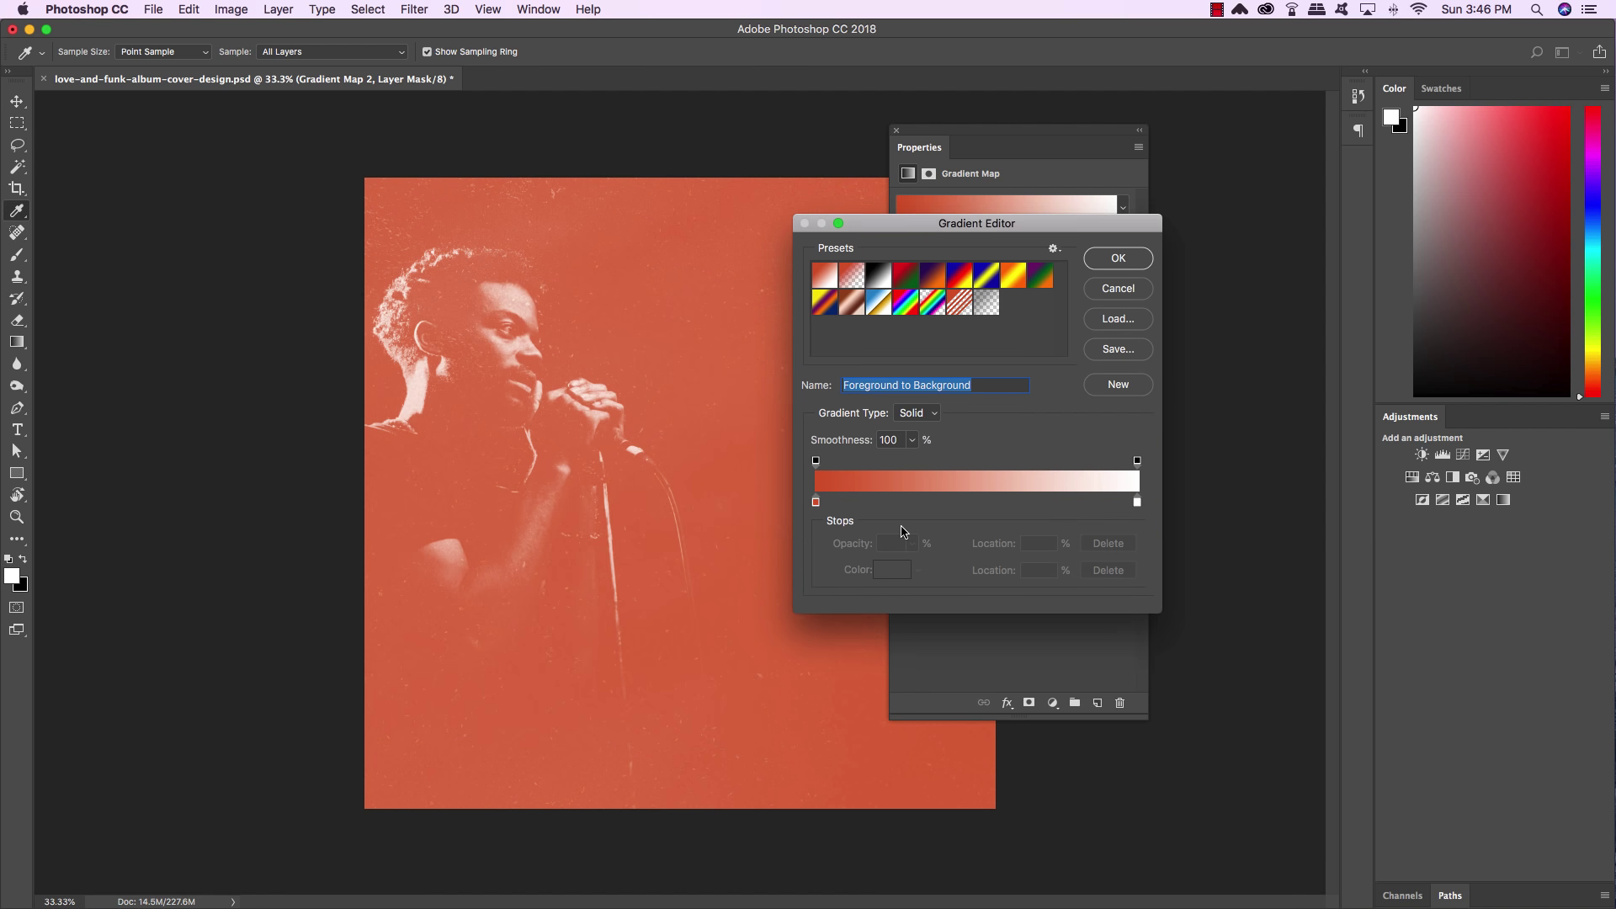
Set the left gradient stop to #0F9D61 and add a second stop coloured #fd7c00
click(816, 502)
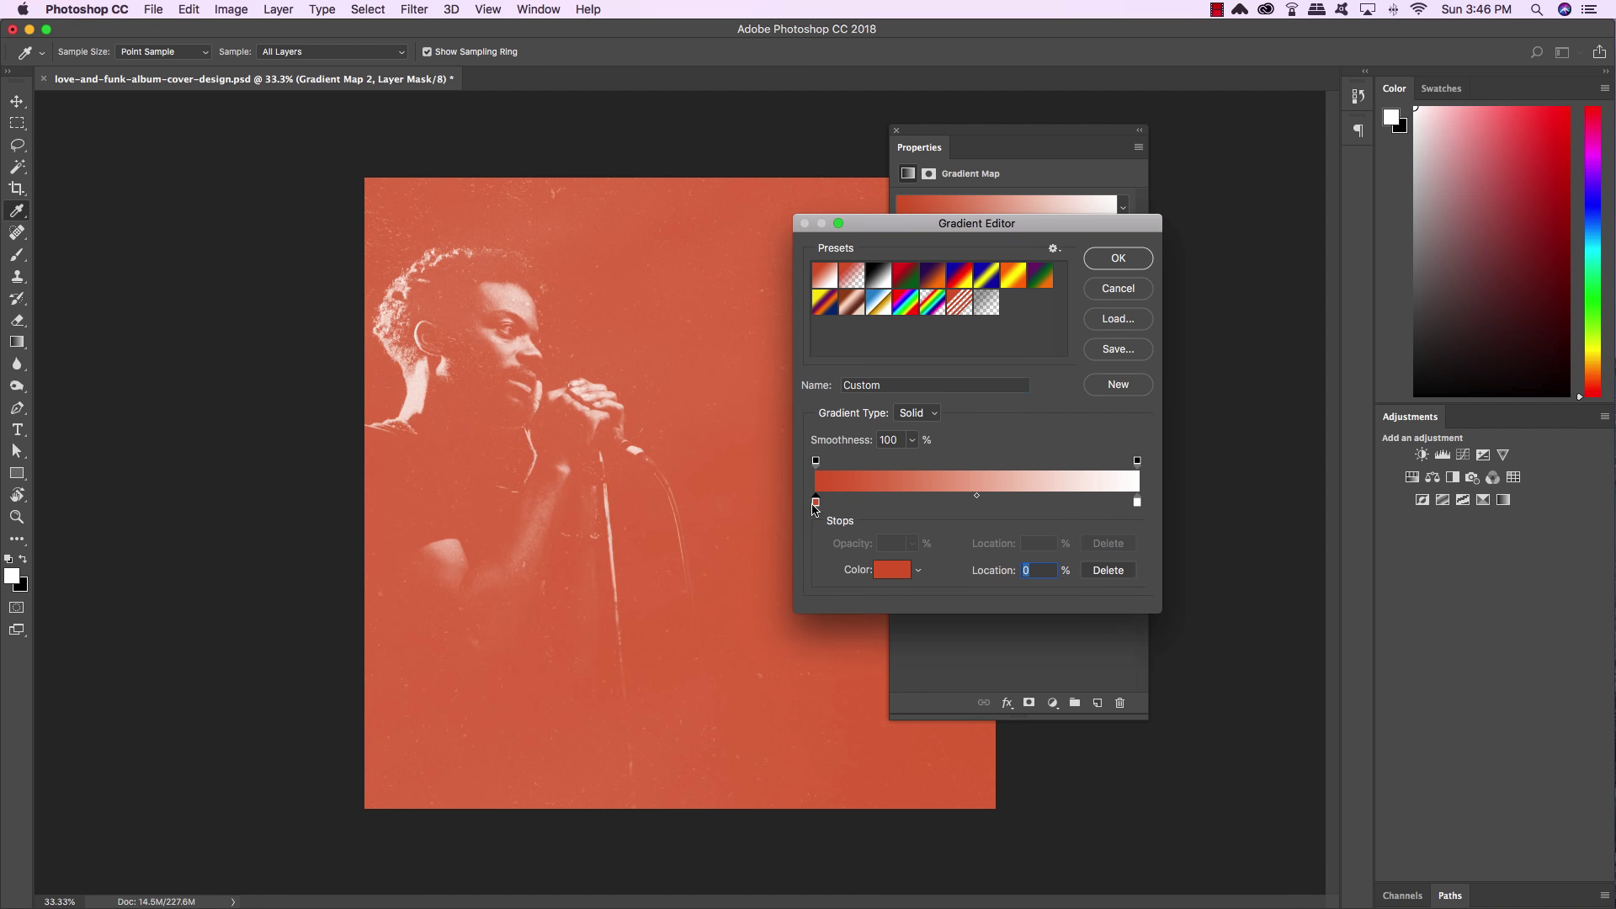
double_click(815, 502)
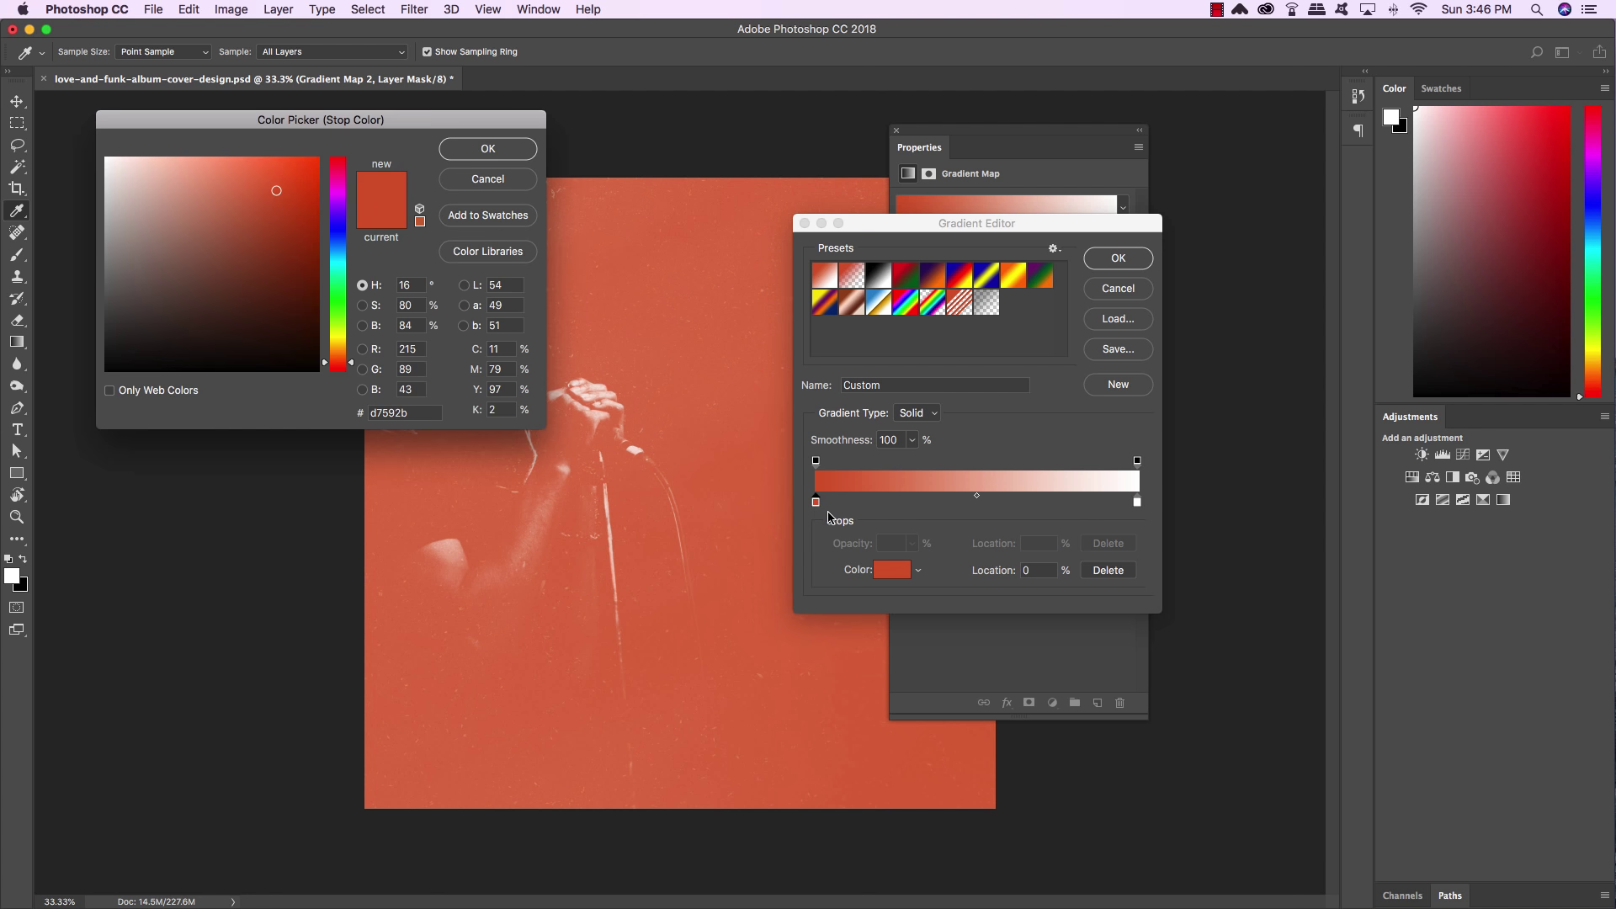
drag(421, 413, 345, 409)
text(0F9D615)
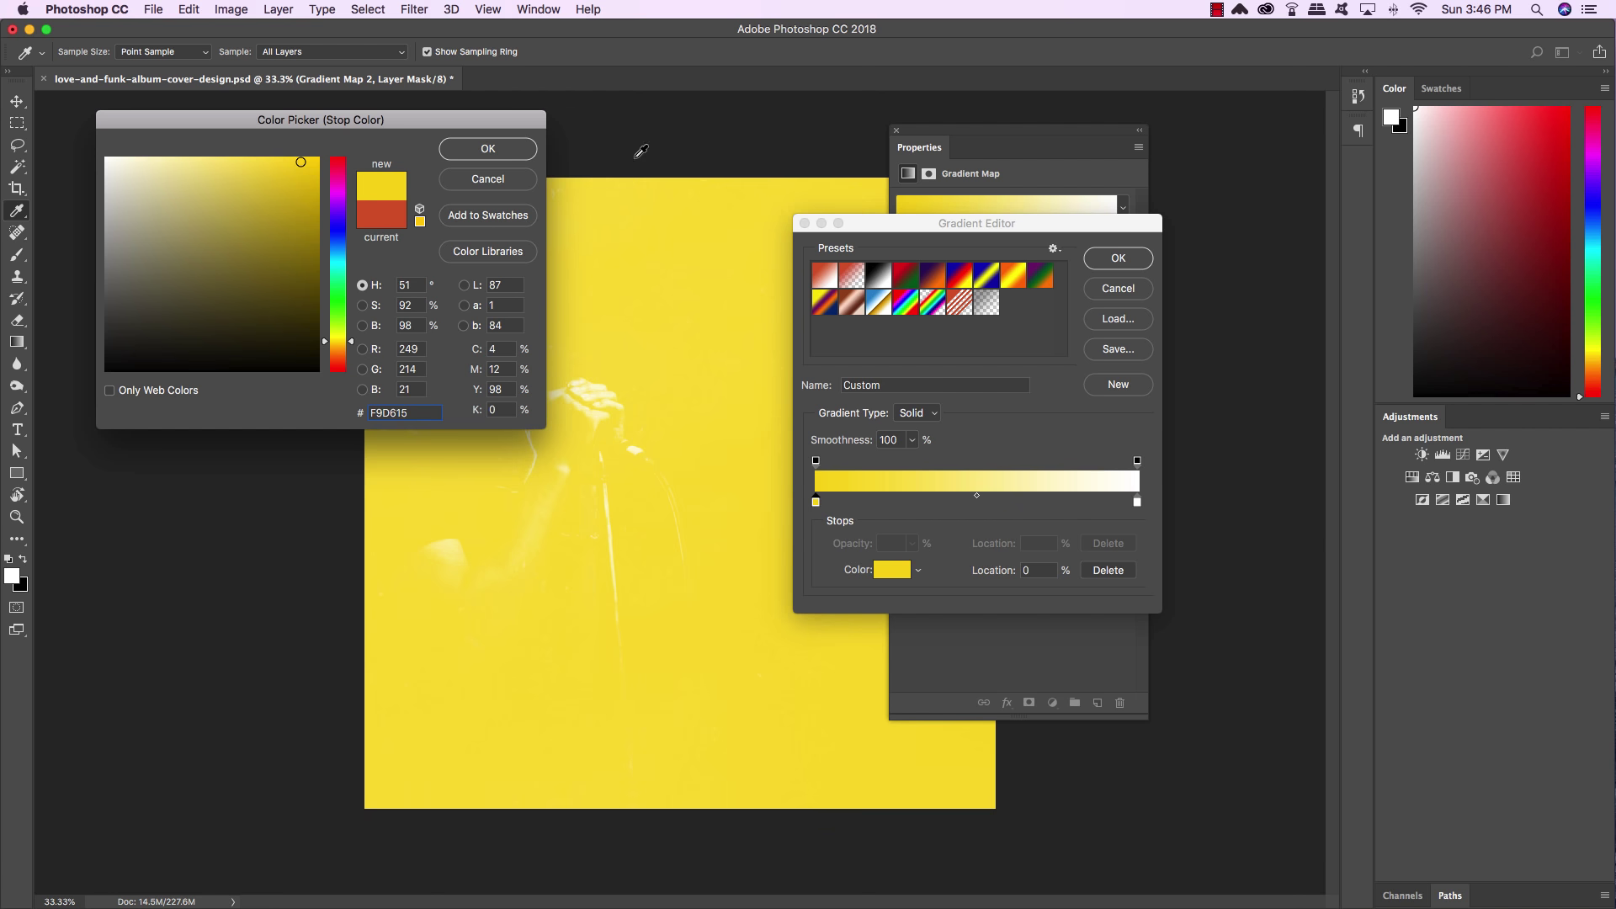
click(515, 149)
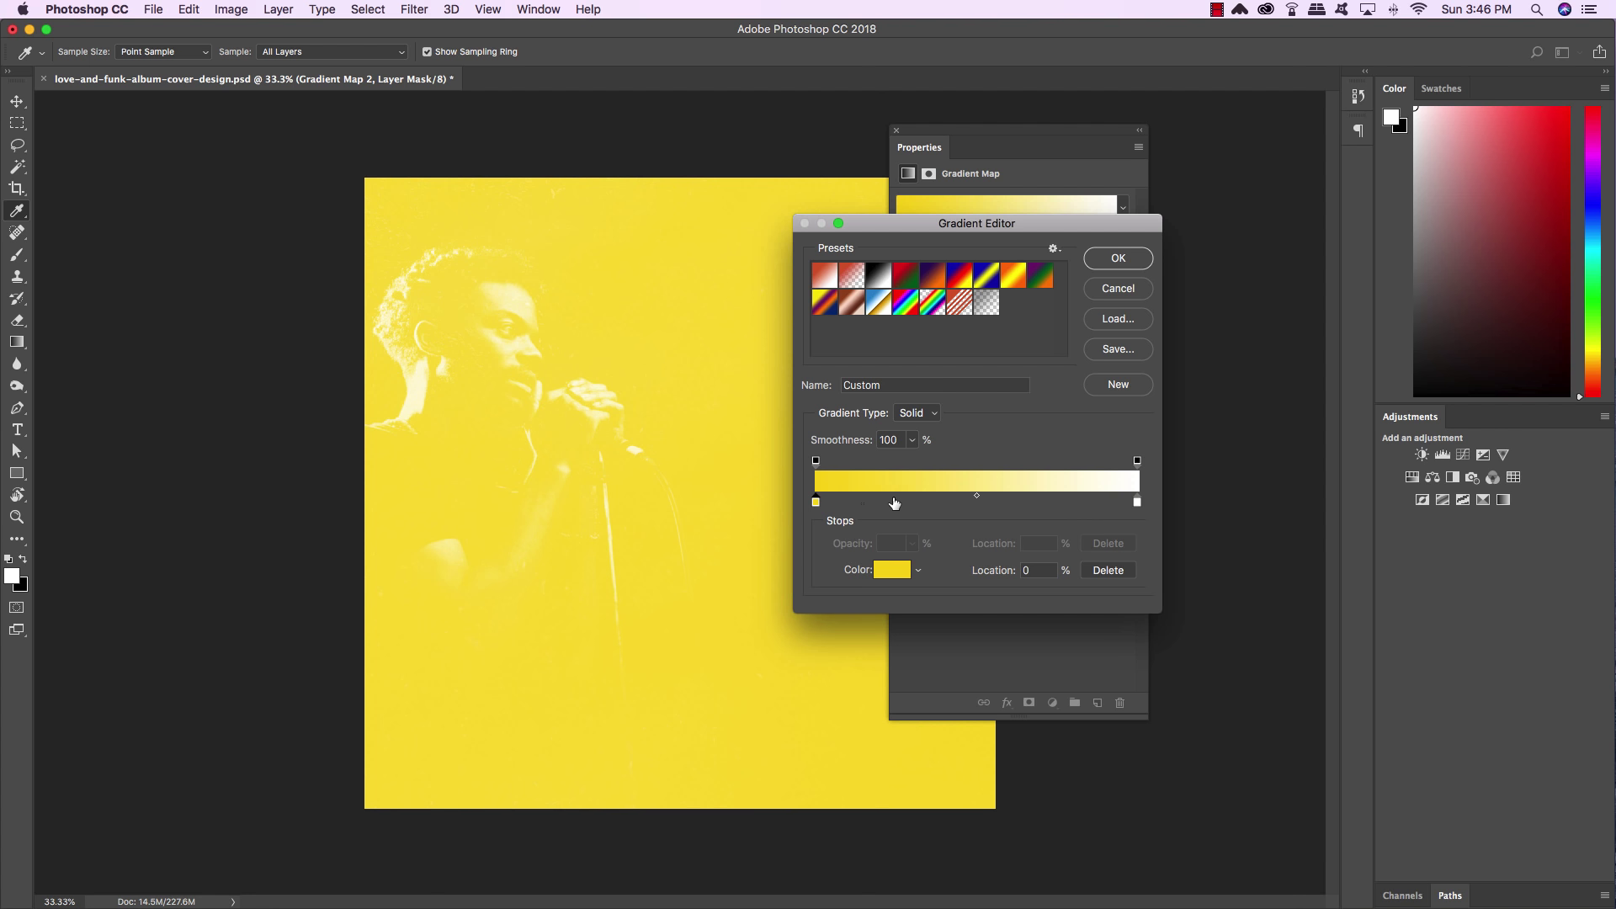
drag(898, 503, 924, 506)
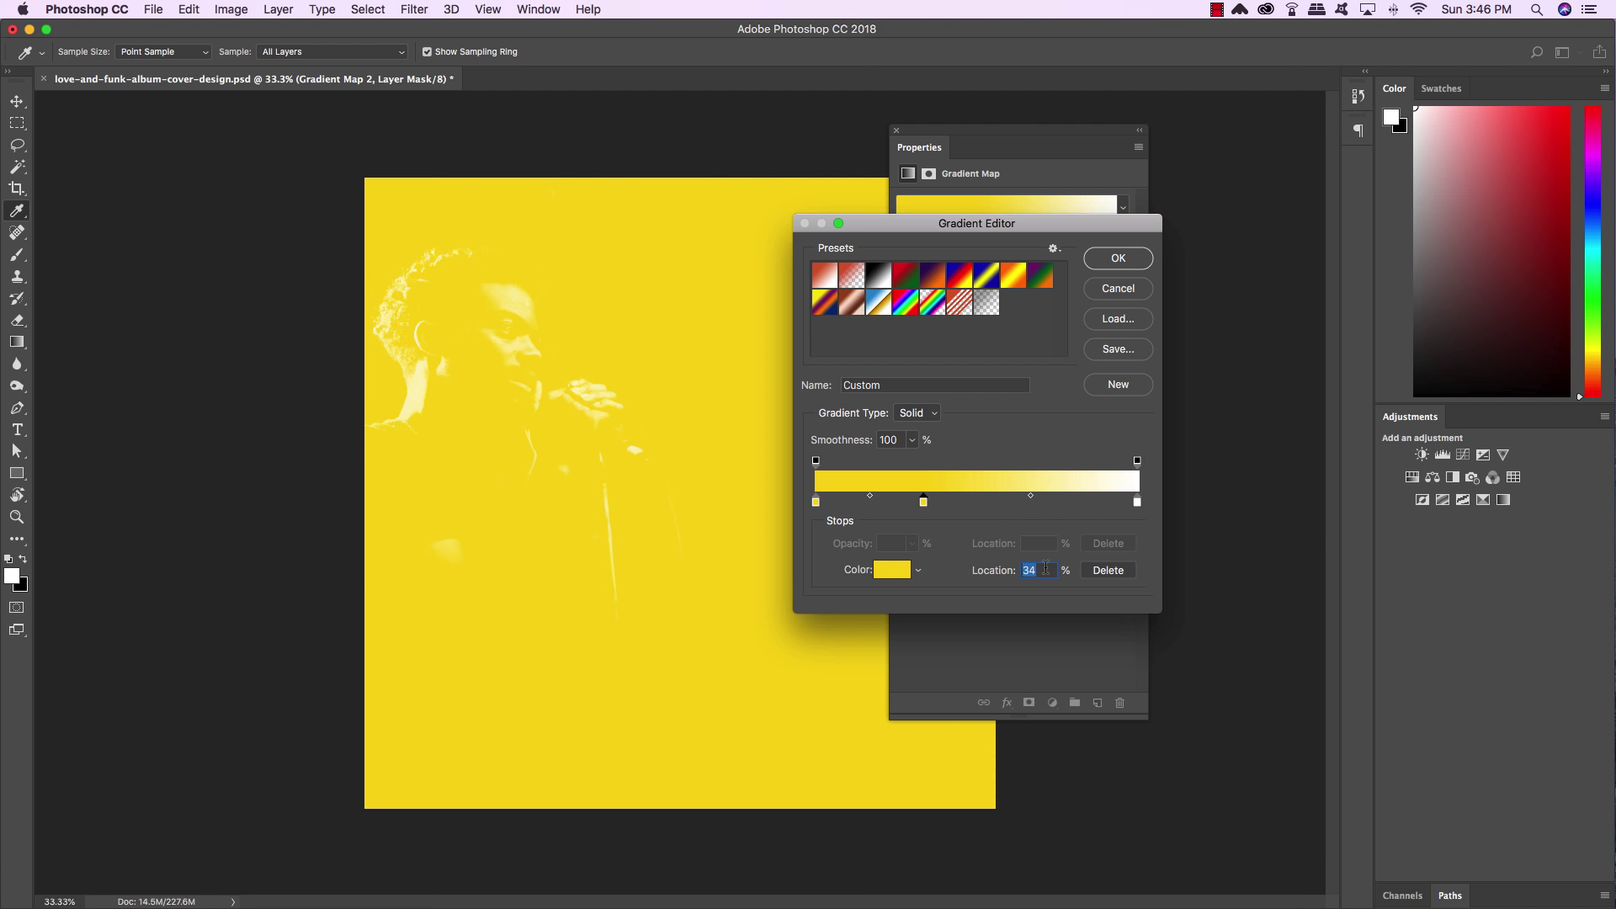
drag(926, 505, 928, 505)
double_click(927, 505)
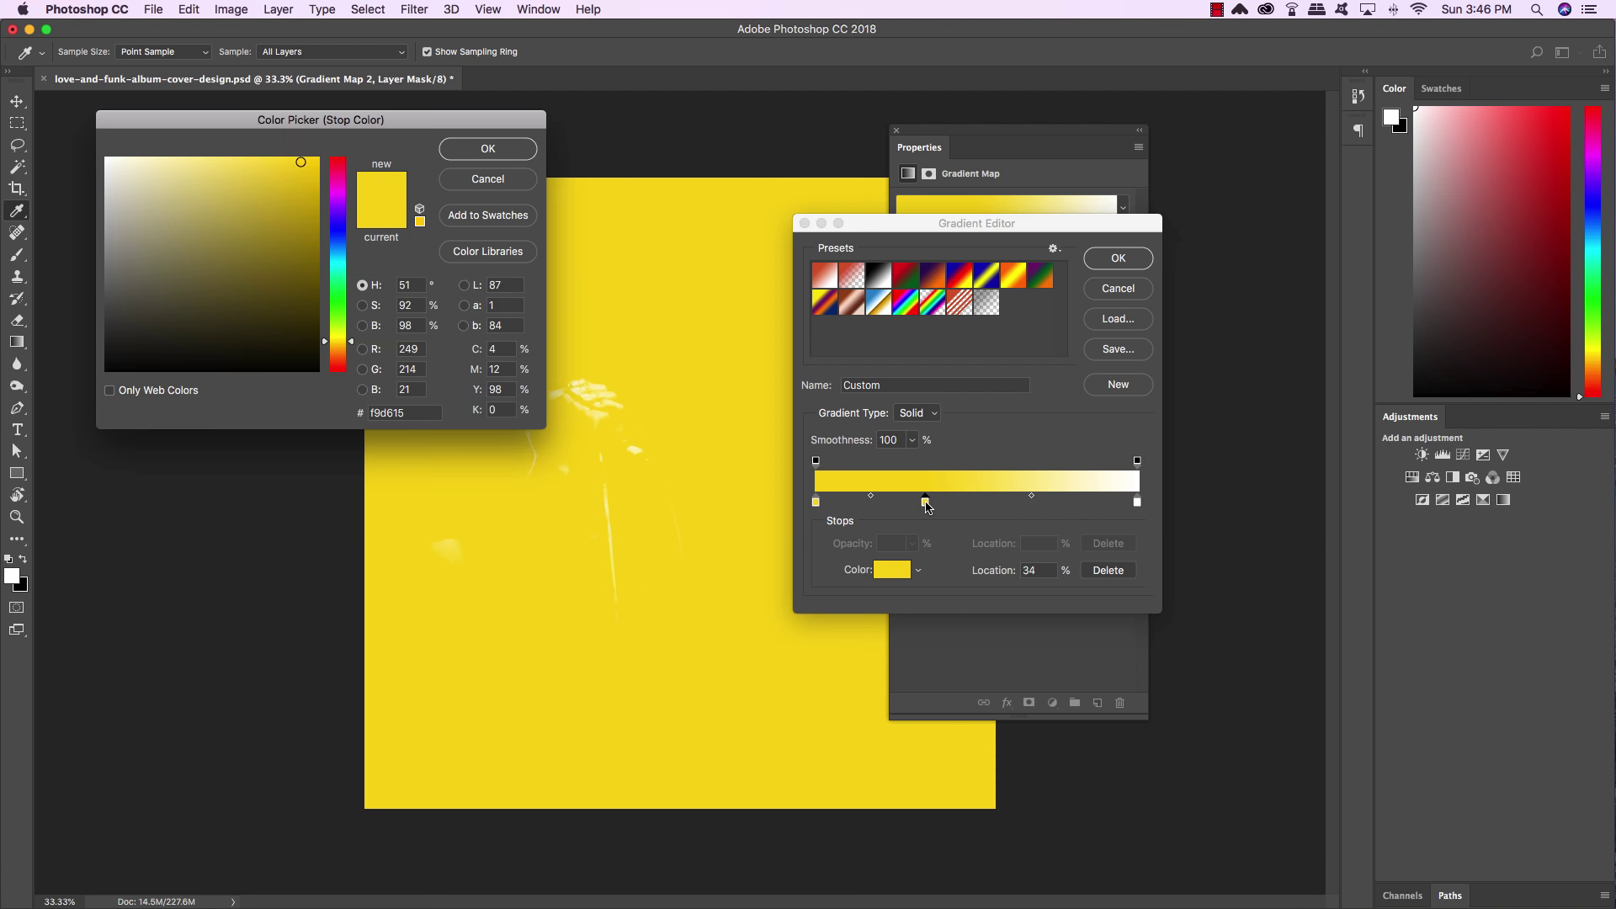
double_click(409, 412)
text(f)
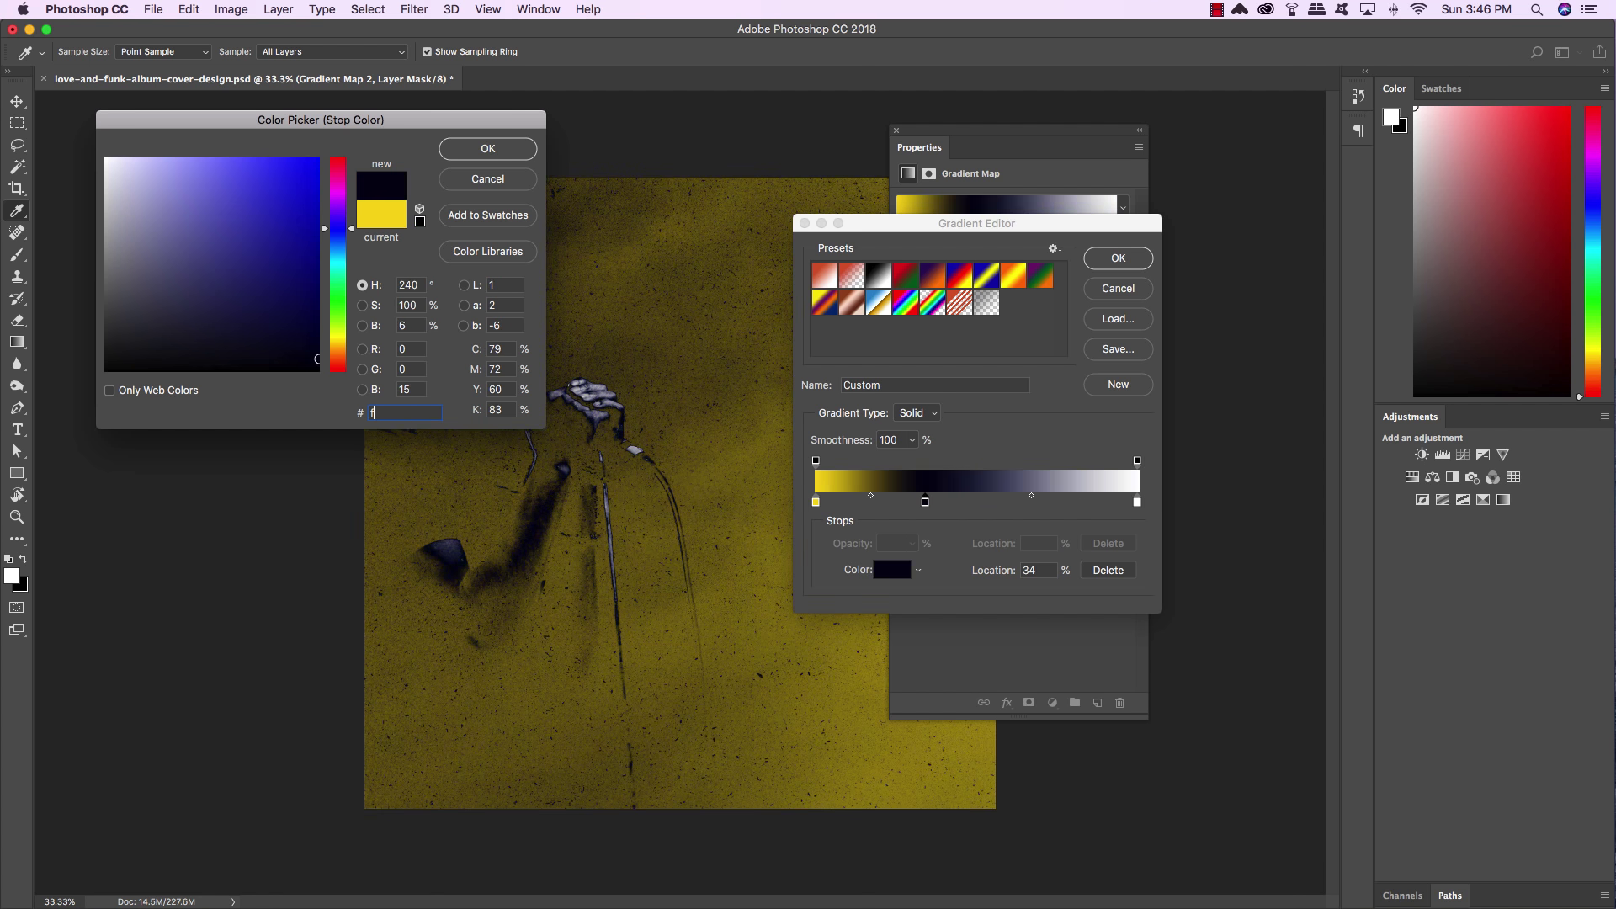
text(d7c00)
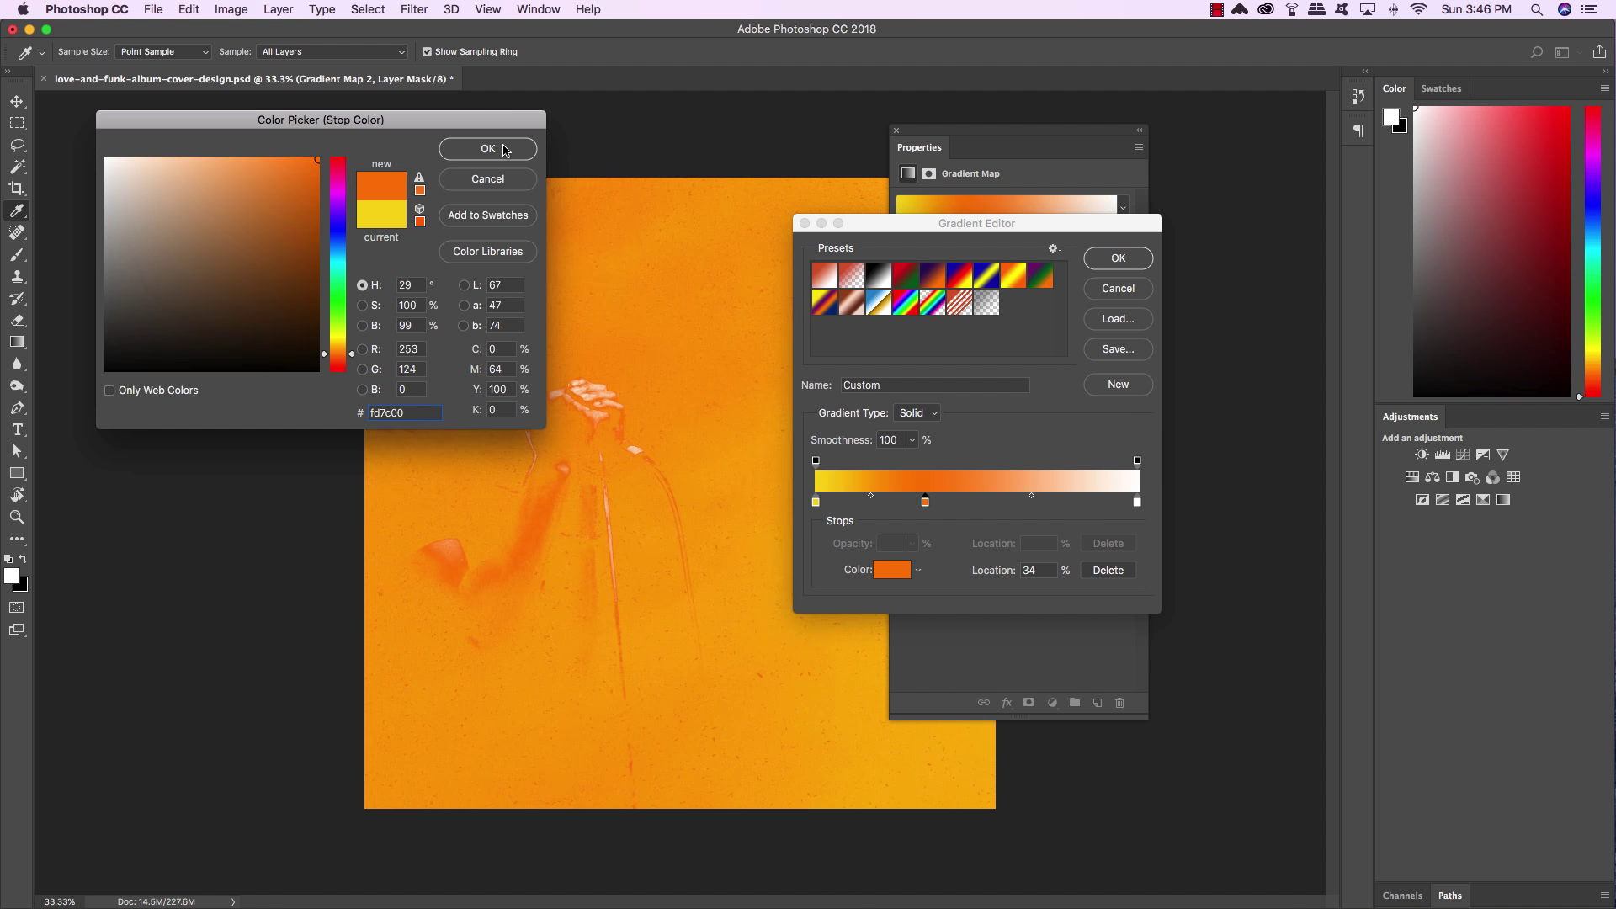
click(508, 149)
Add a #6f156c purple stop, set the end stop to navy #081b40, and apply
click(1014, 505)
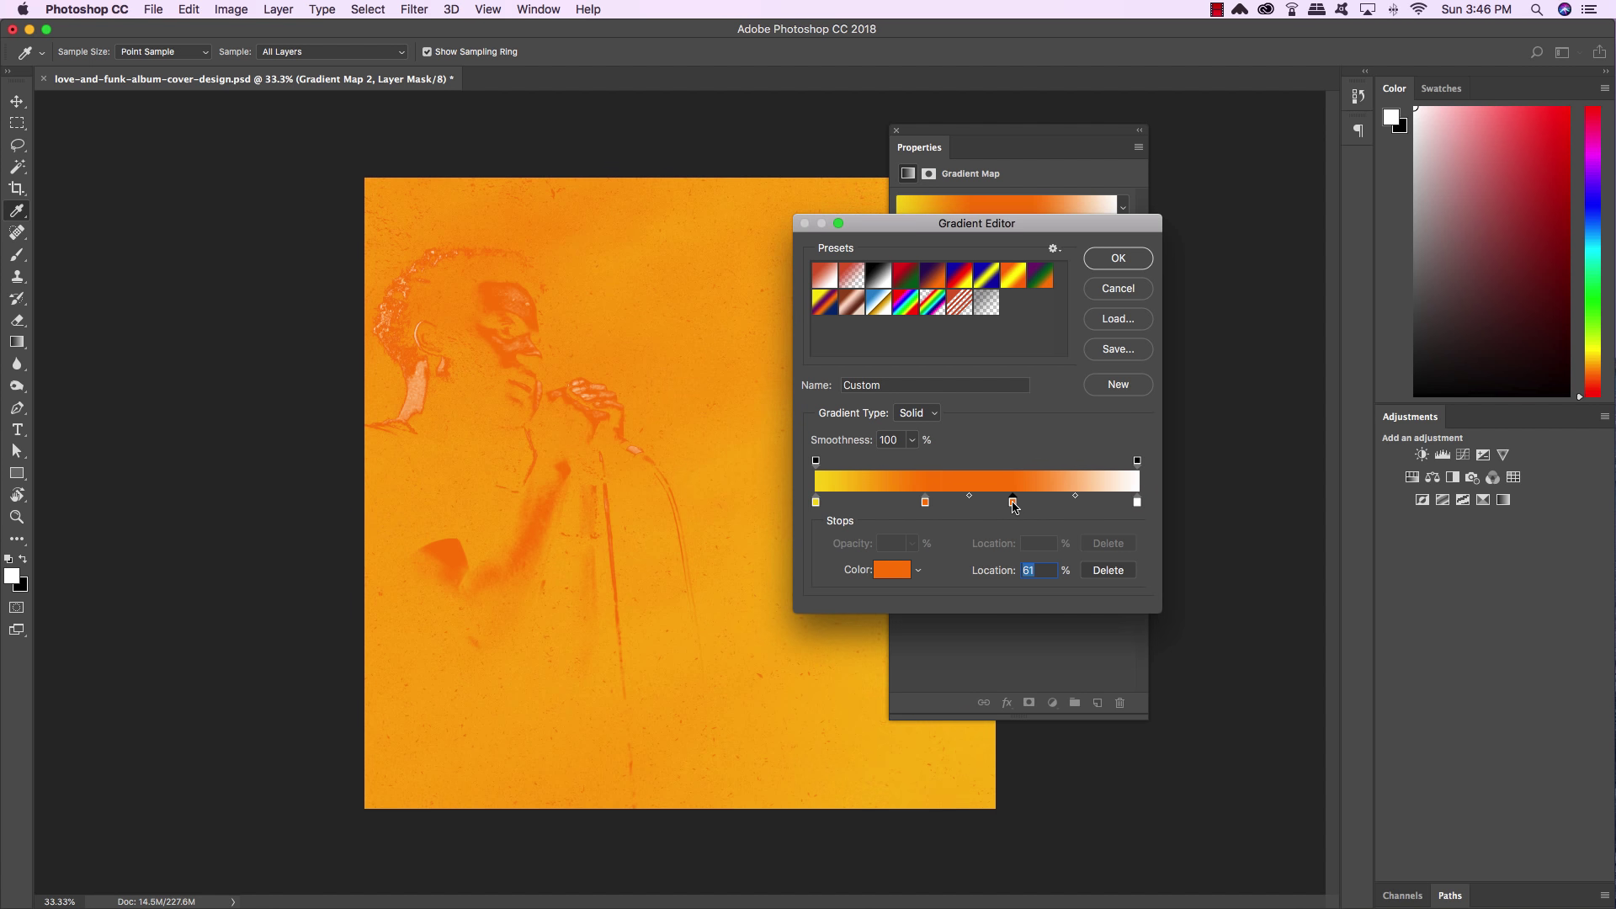
drag(1014, 505, 1035, 509)
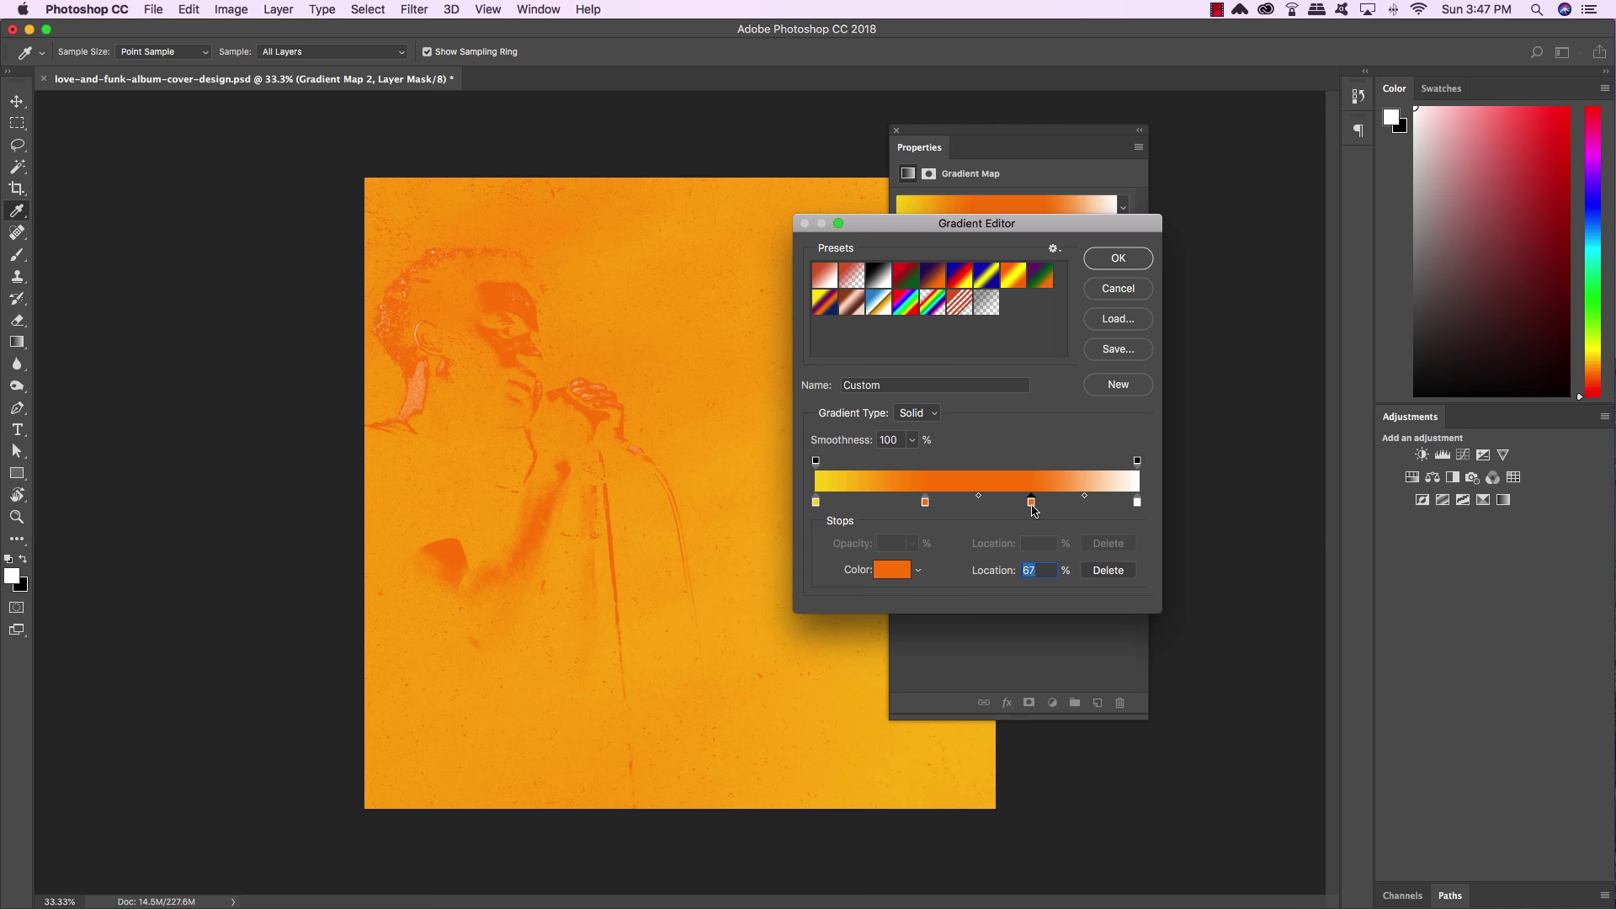
double_click(1032, 508)
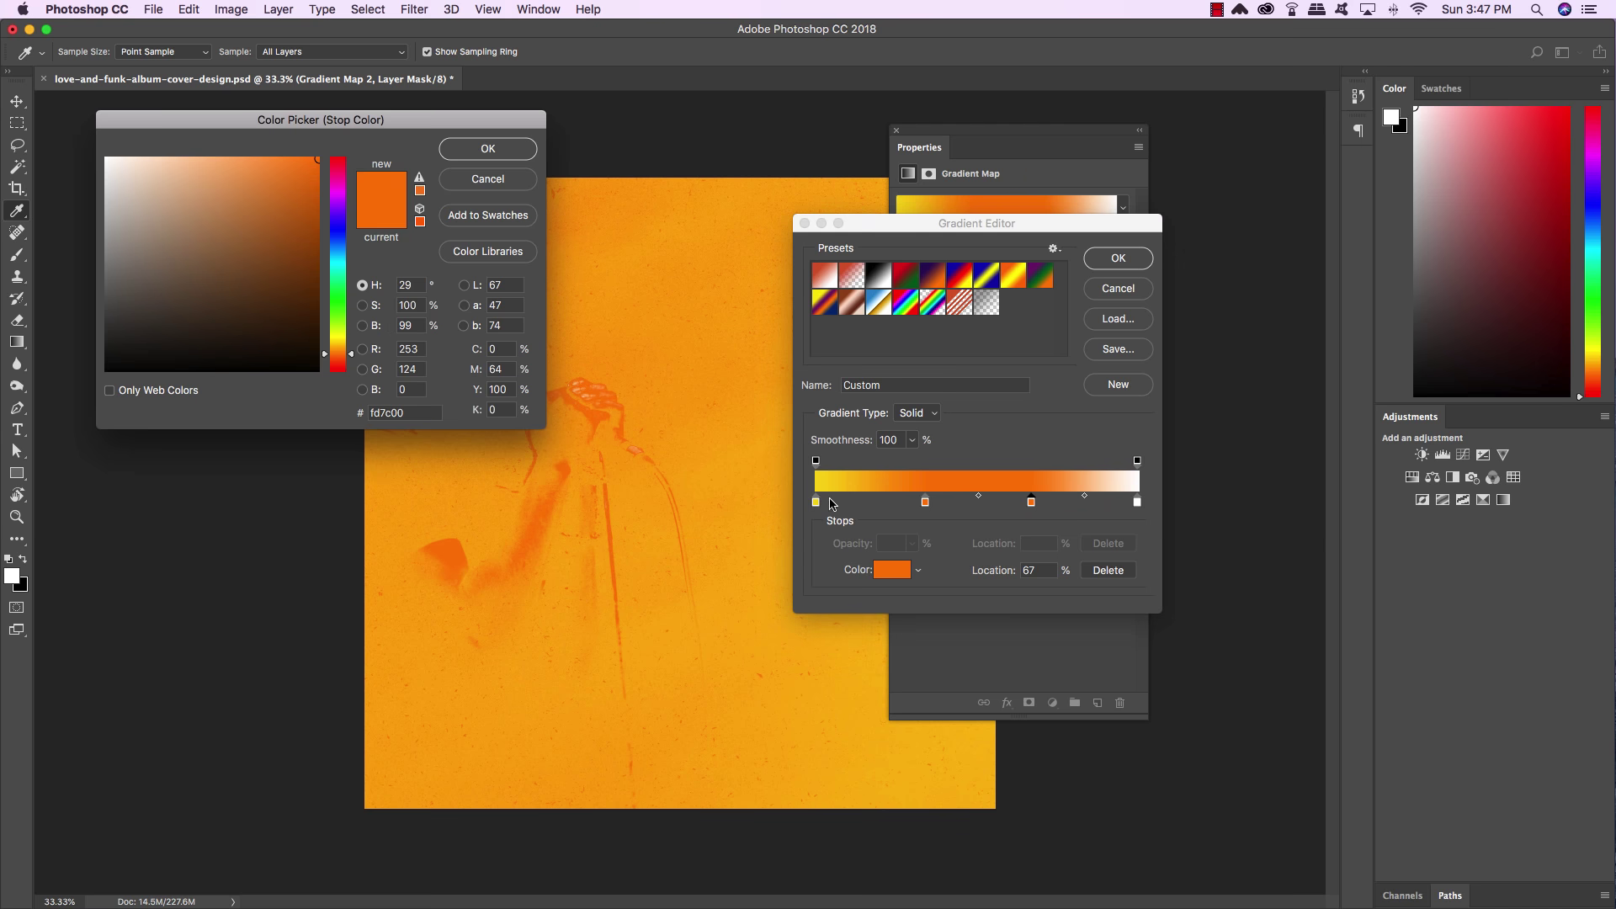
double_click(411, 411)
text(6f)
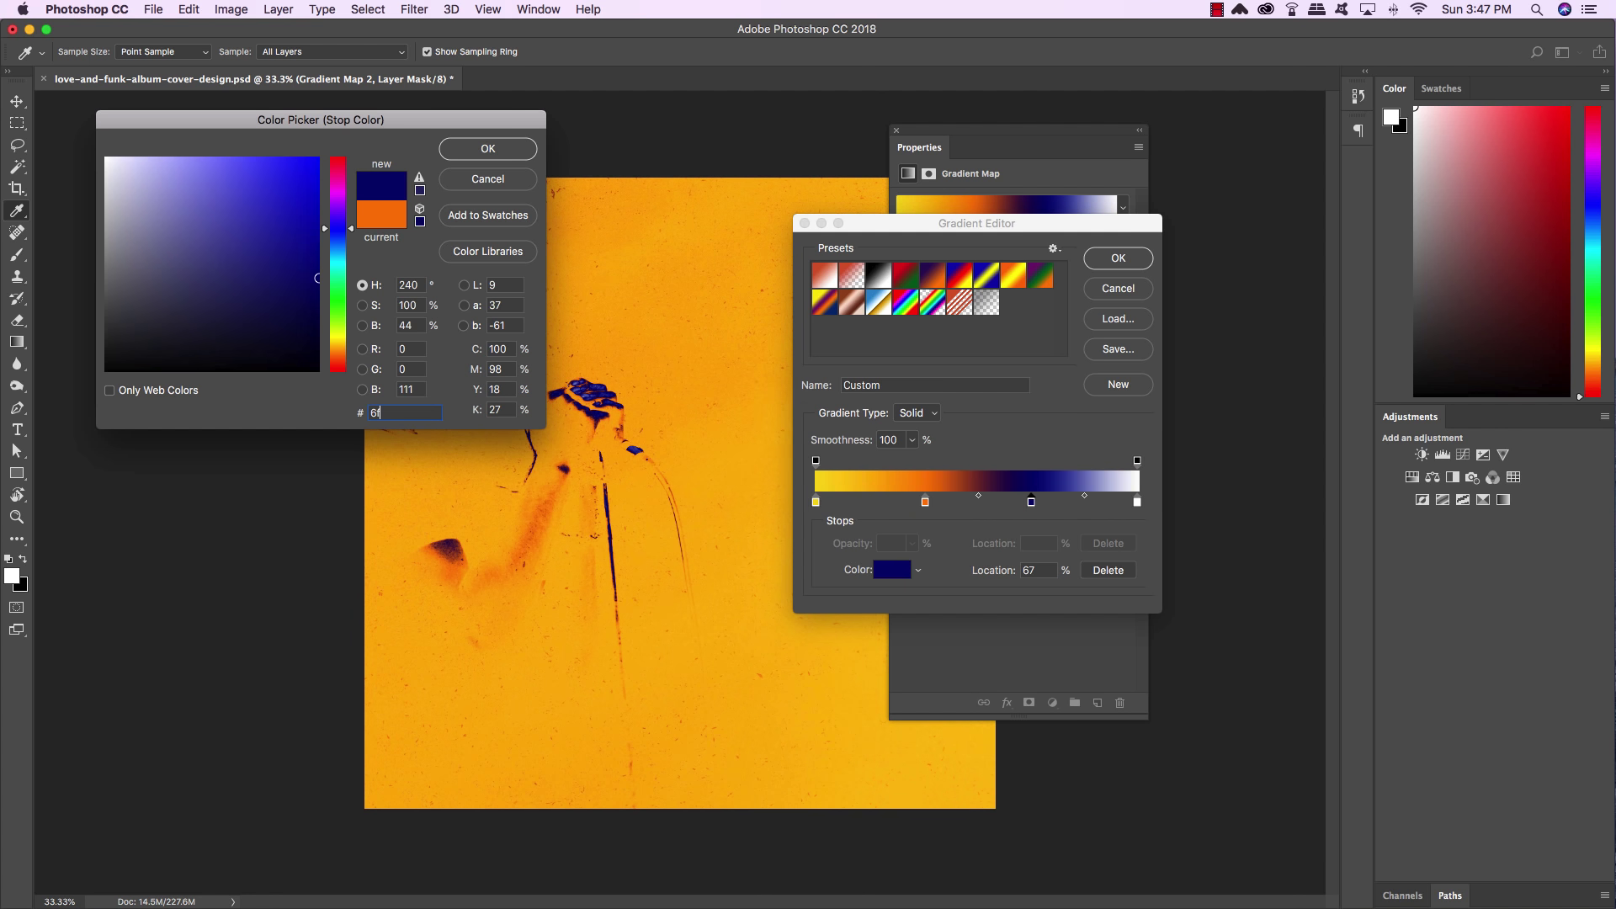
text(156c)
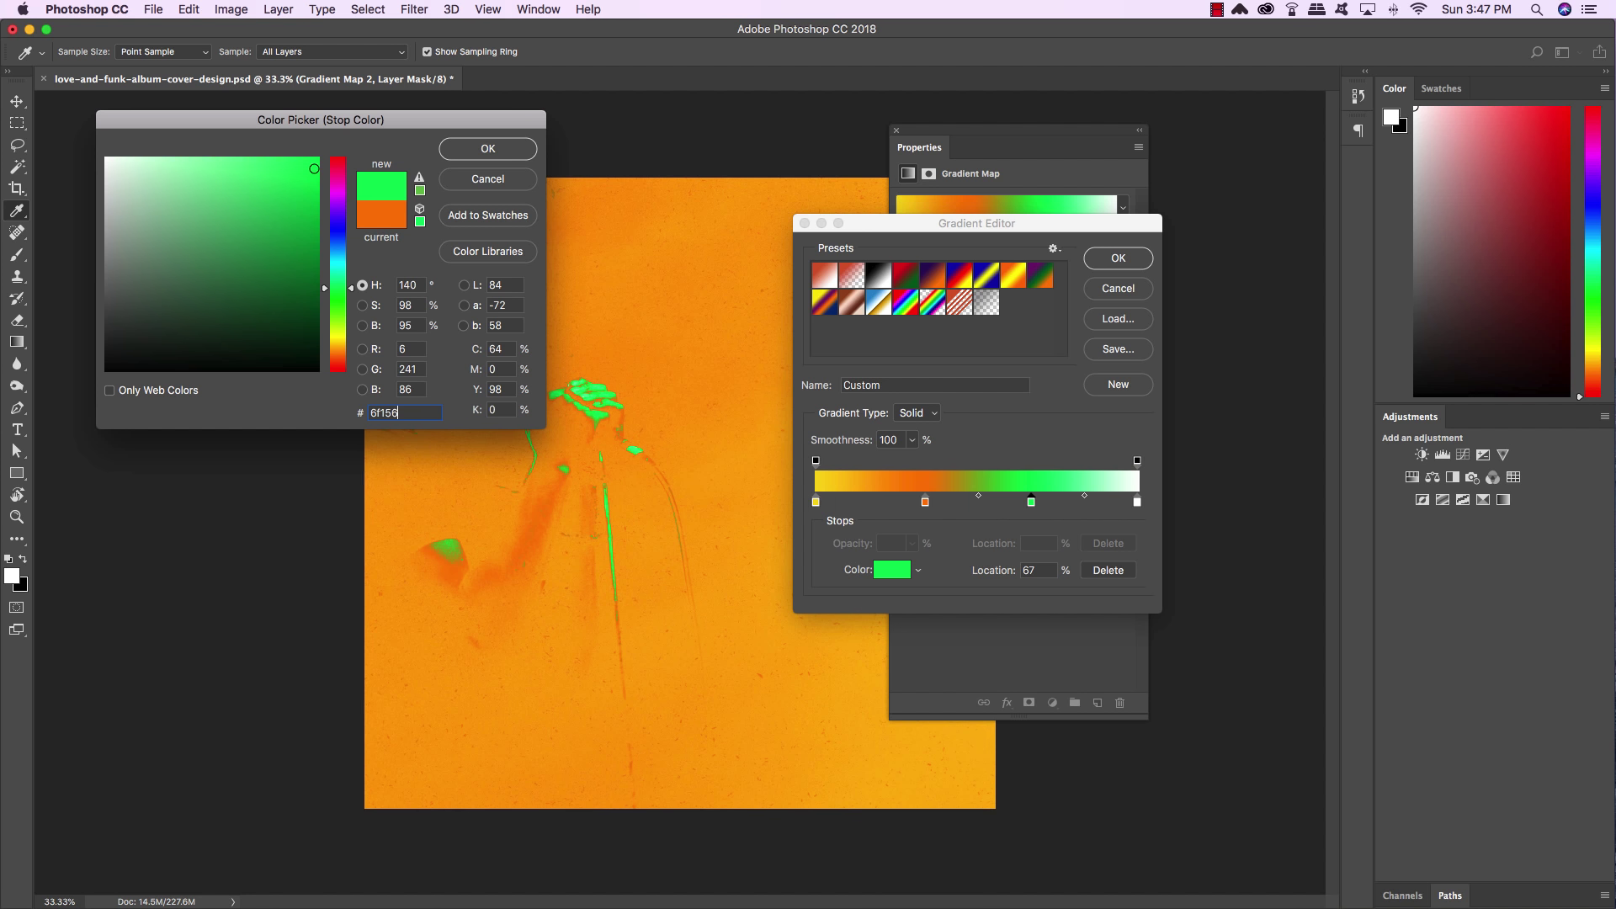
click(496, 150)
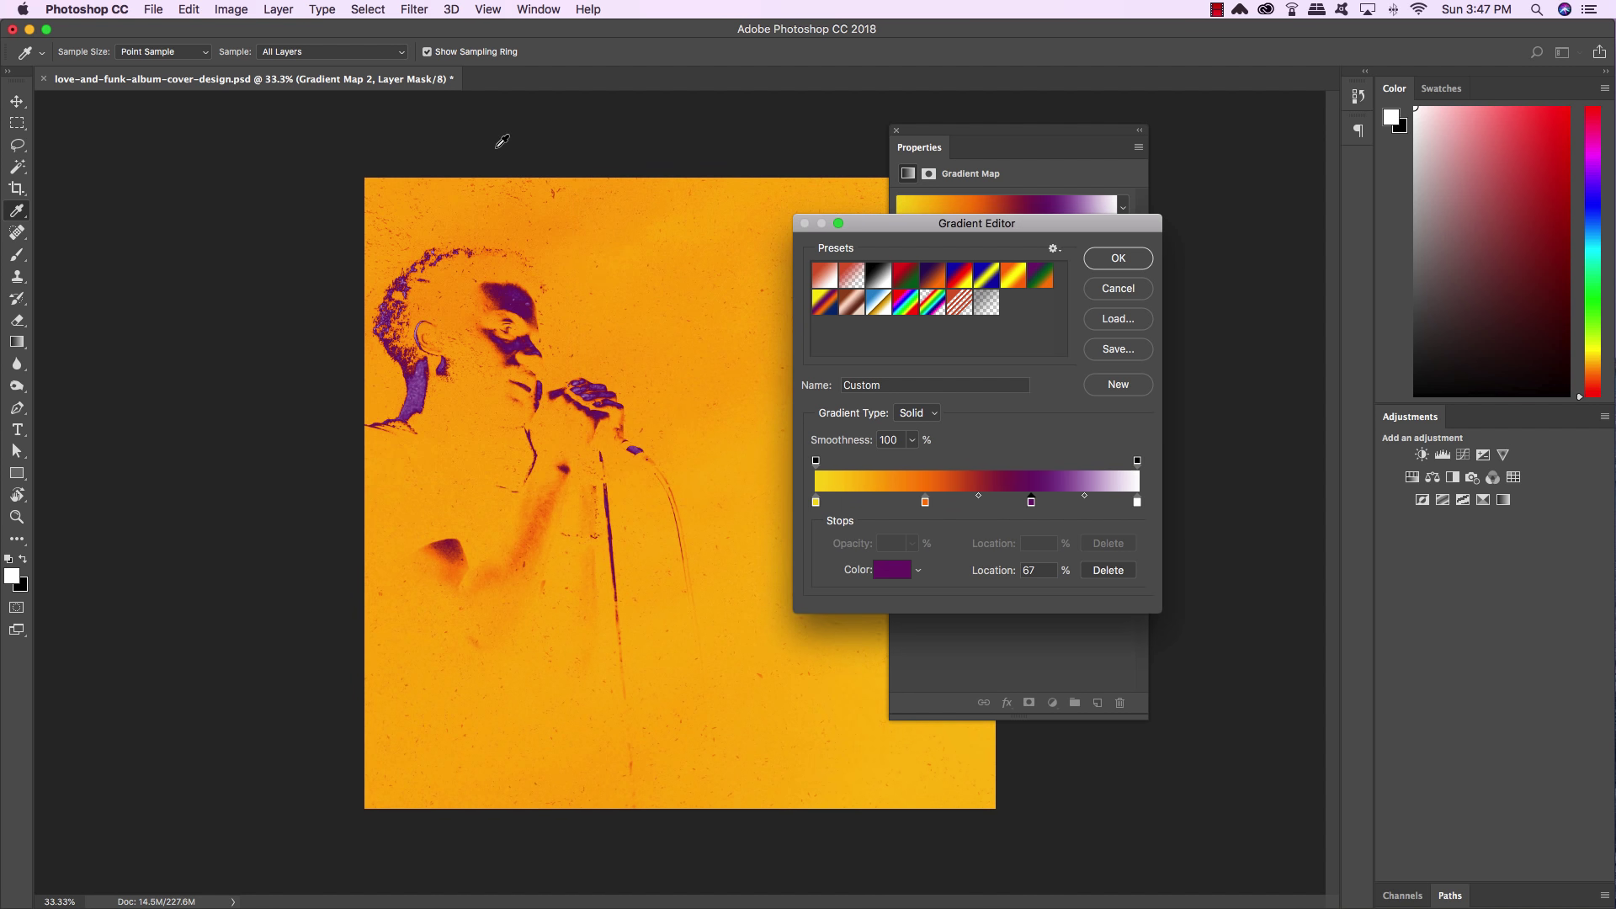
double_click(1141, 505)
click(416, 411)
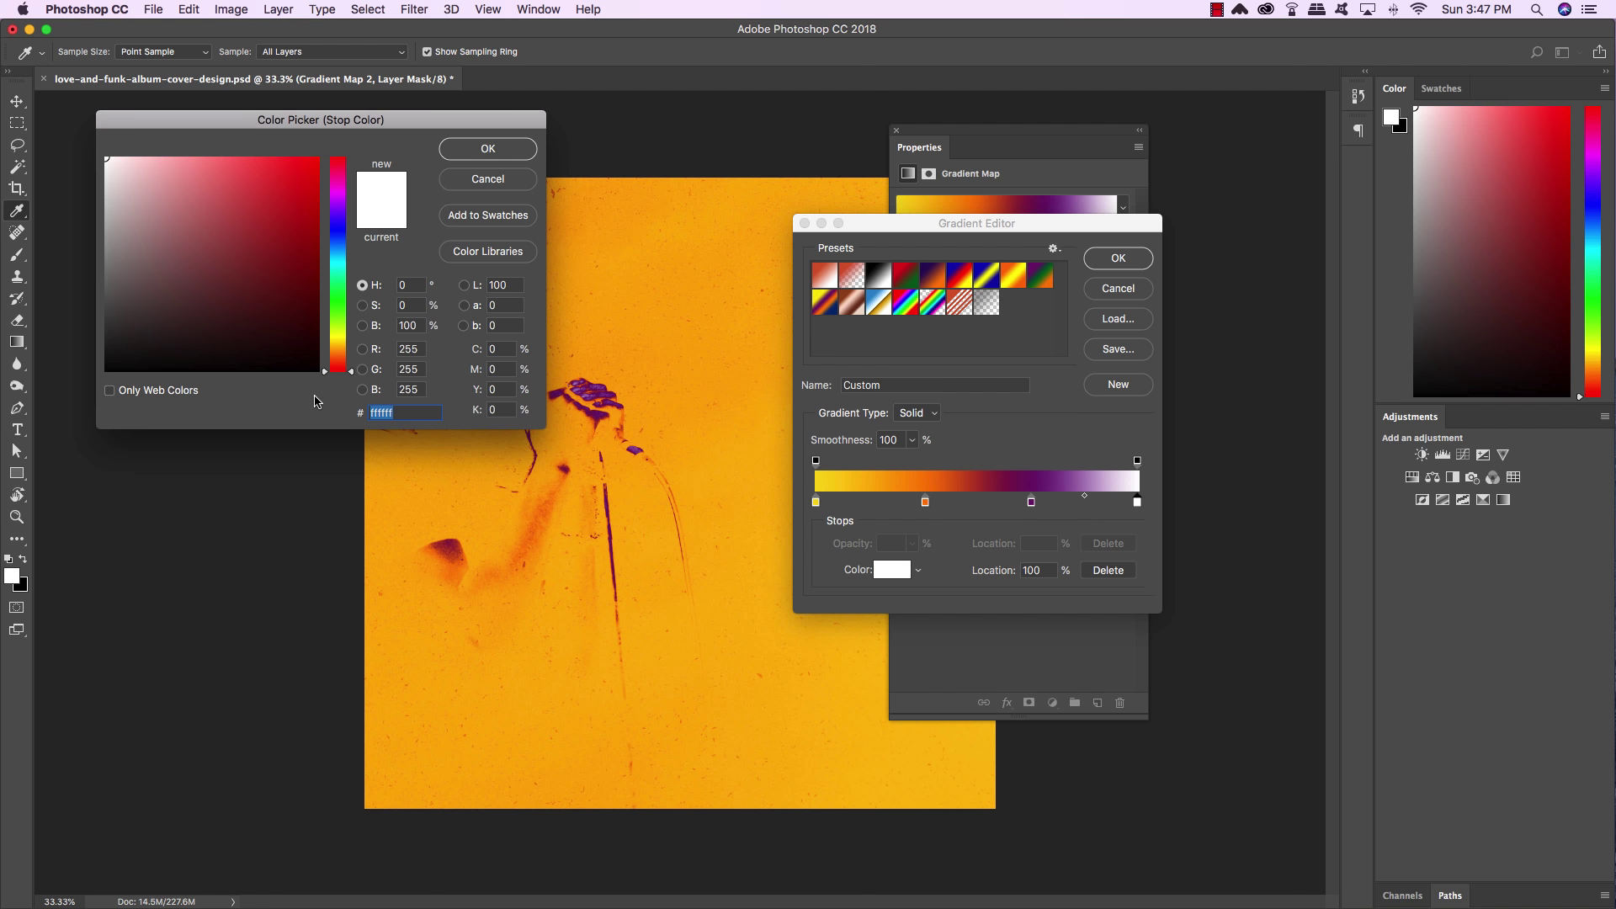
text(08)
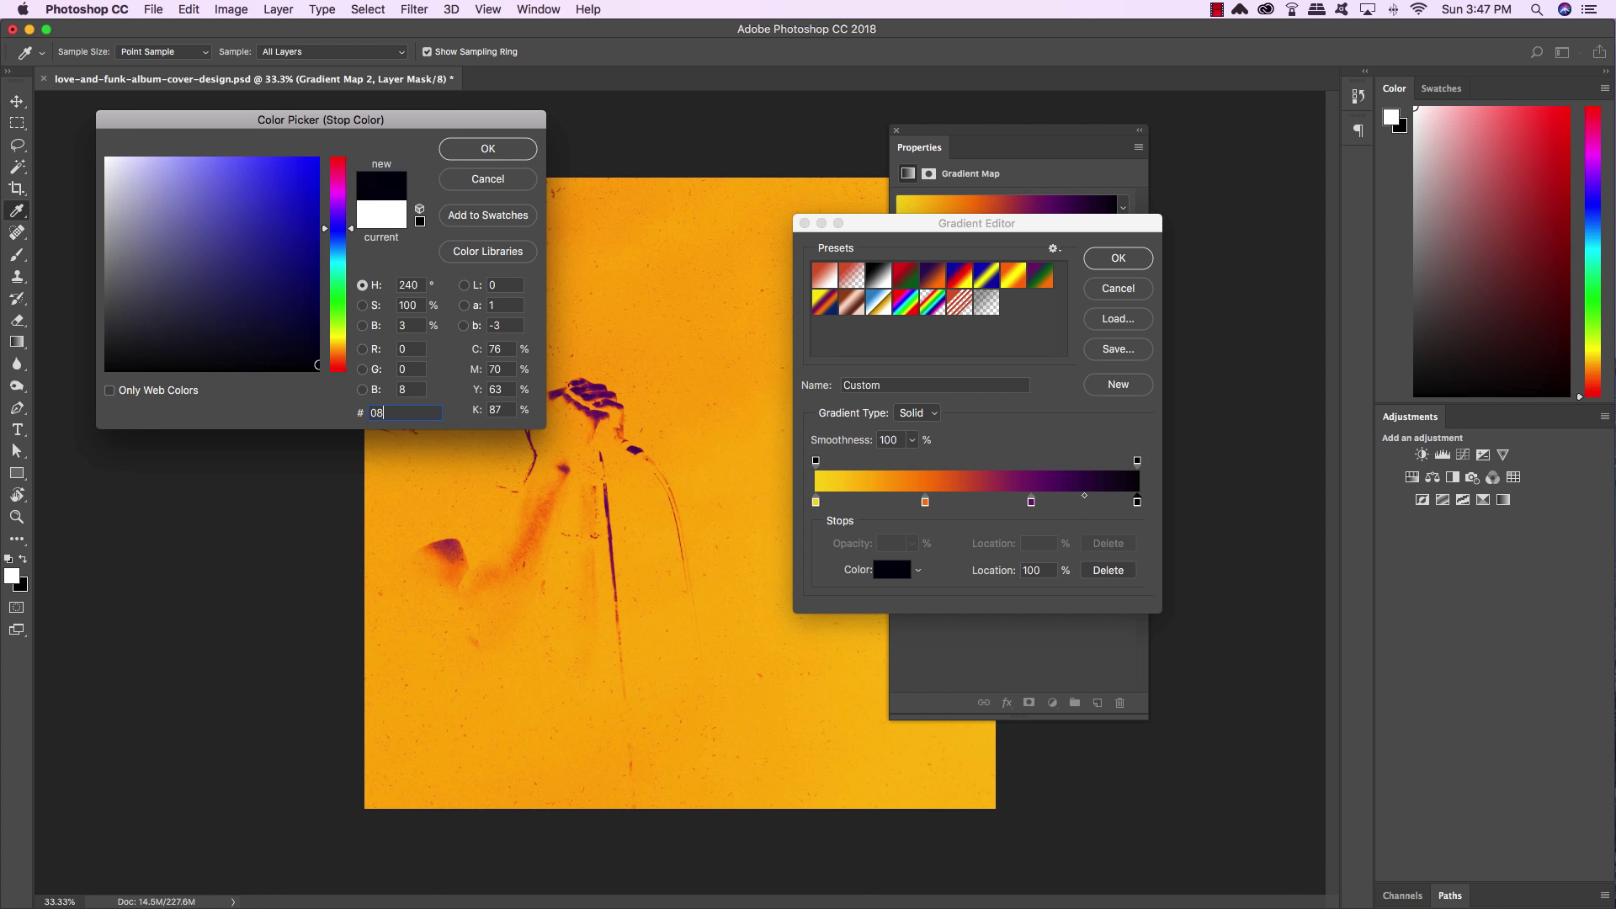
text(1b4)
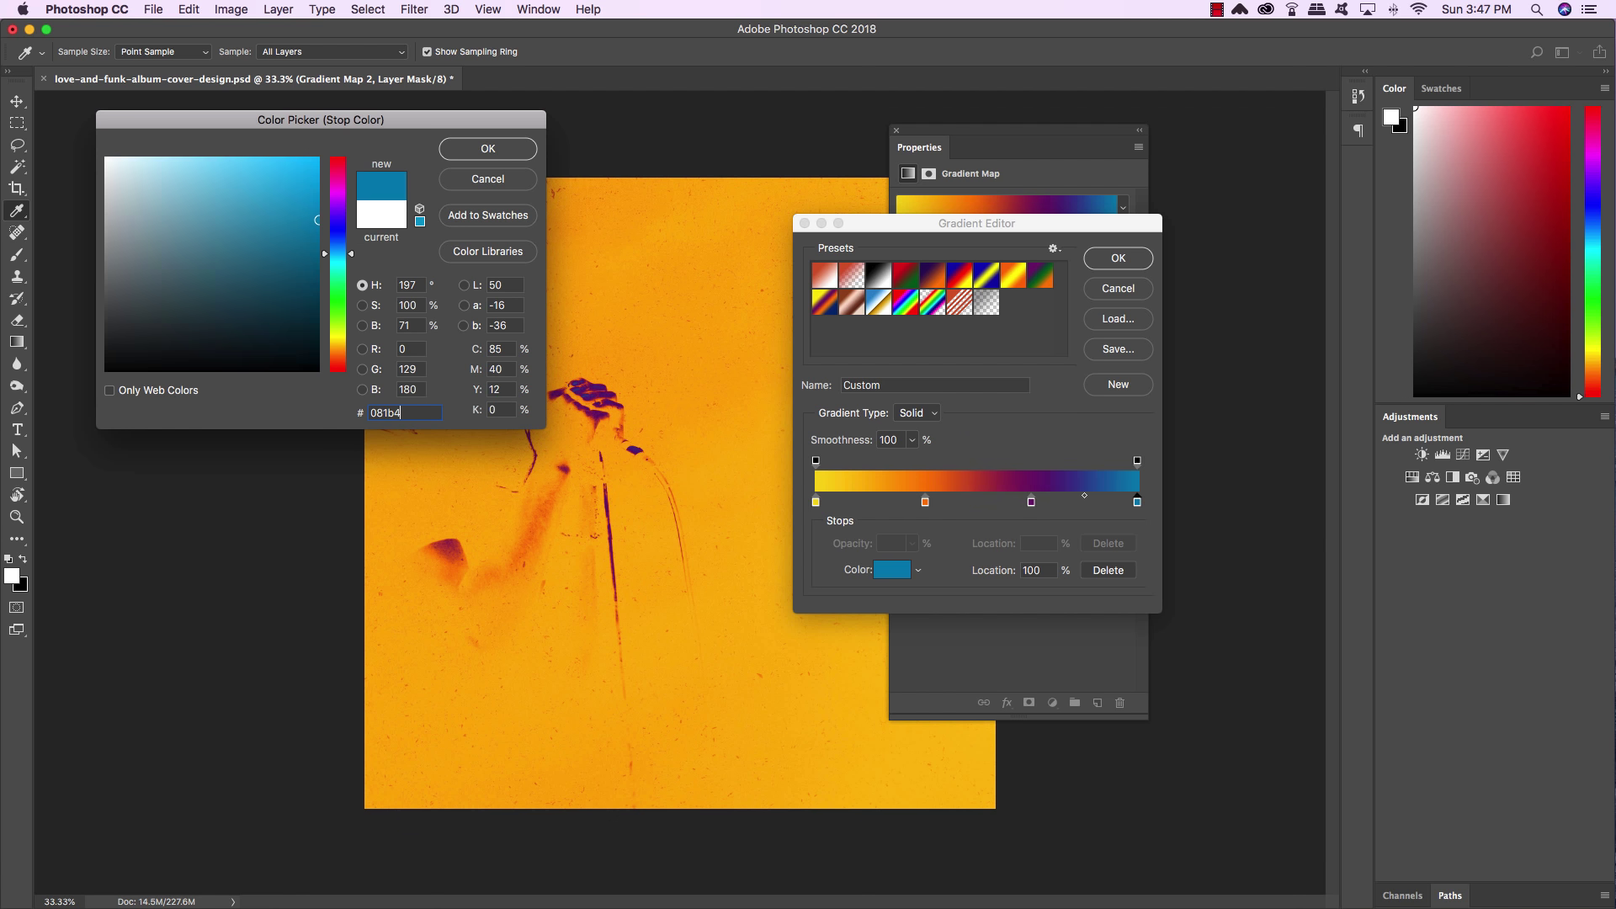
text(0)
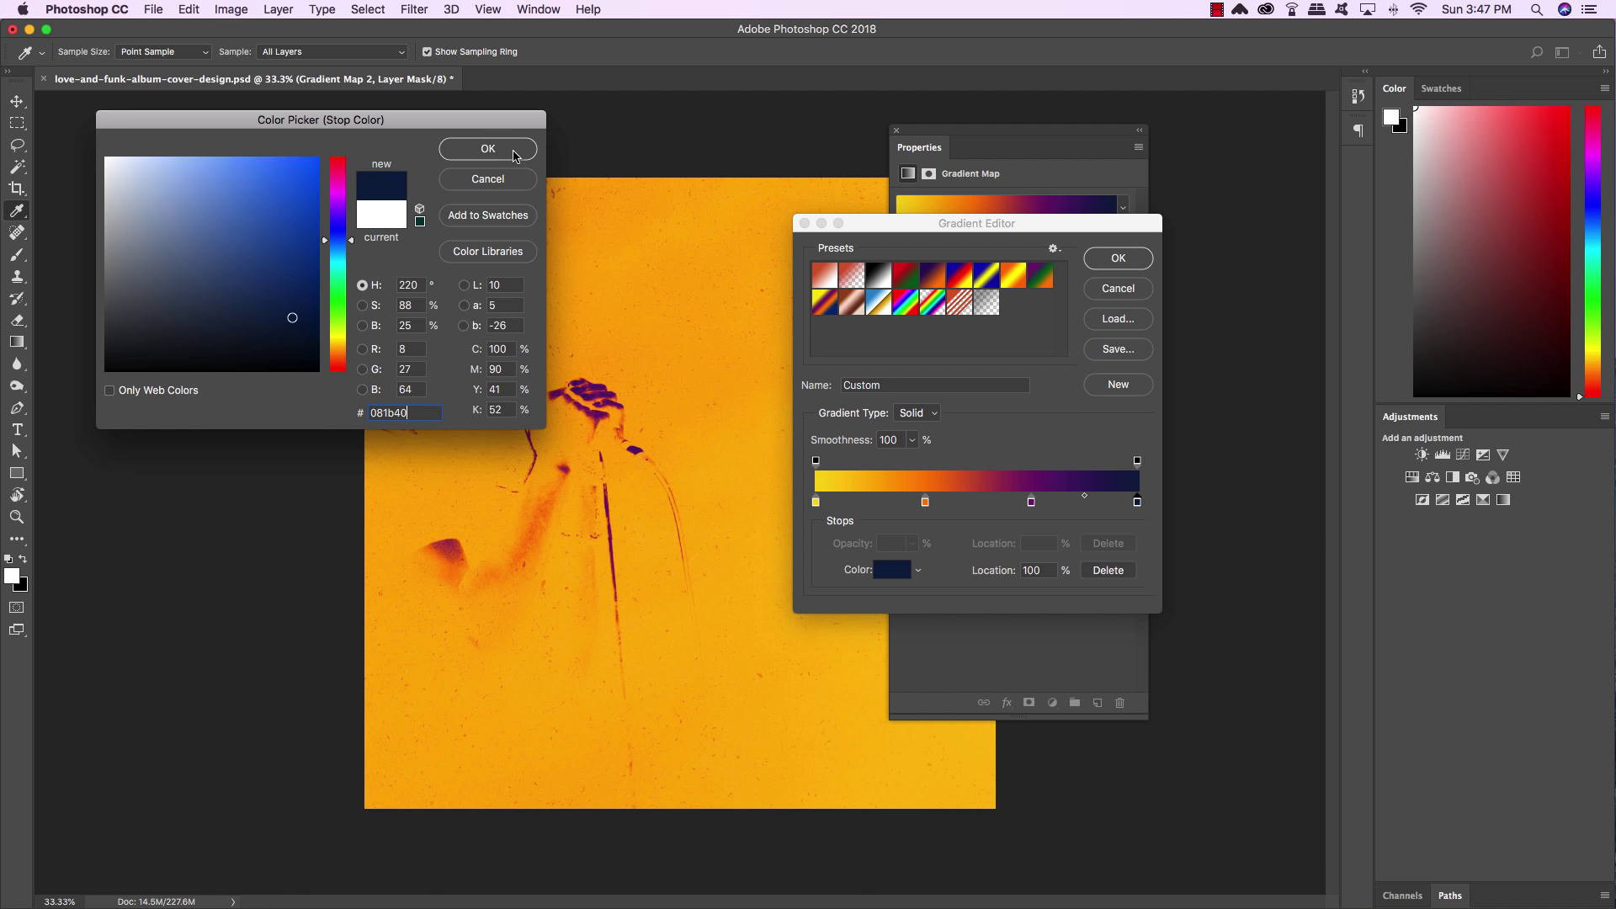
click(508, 151)
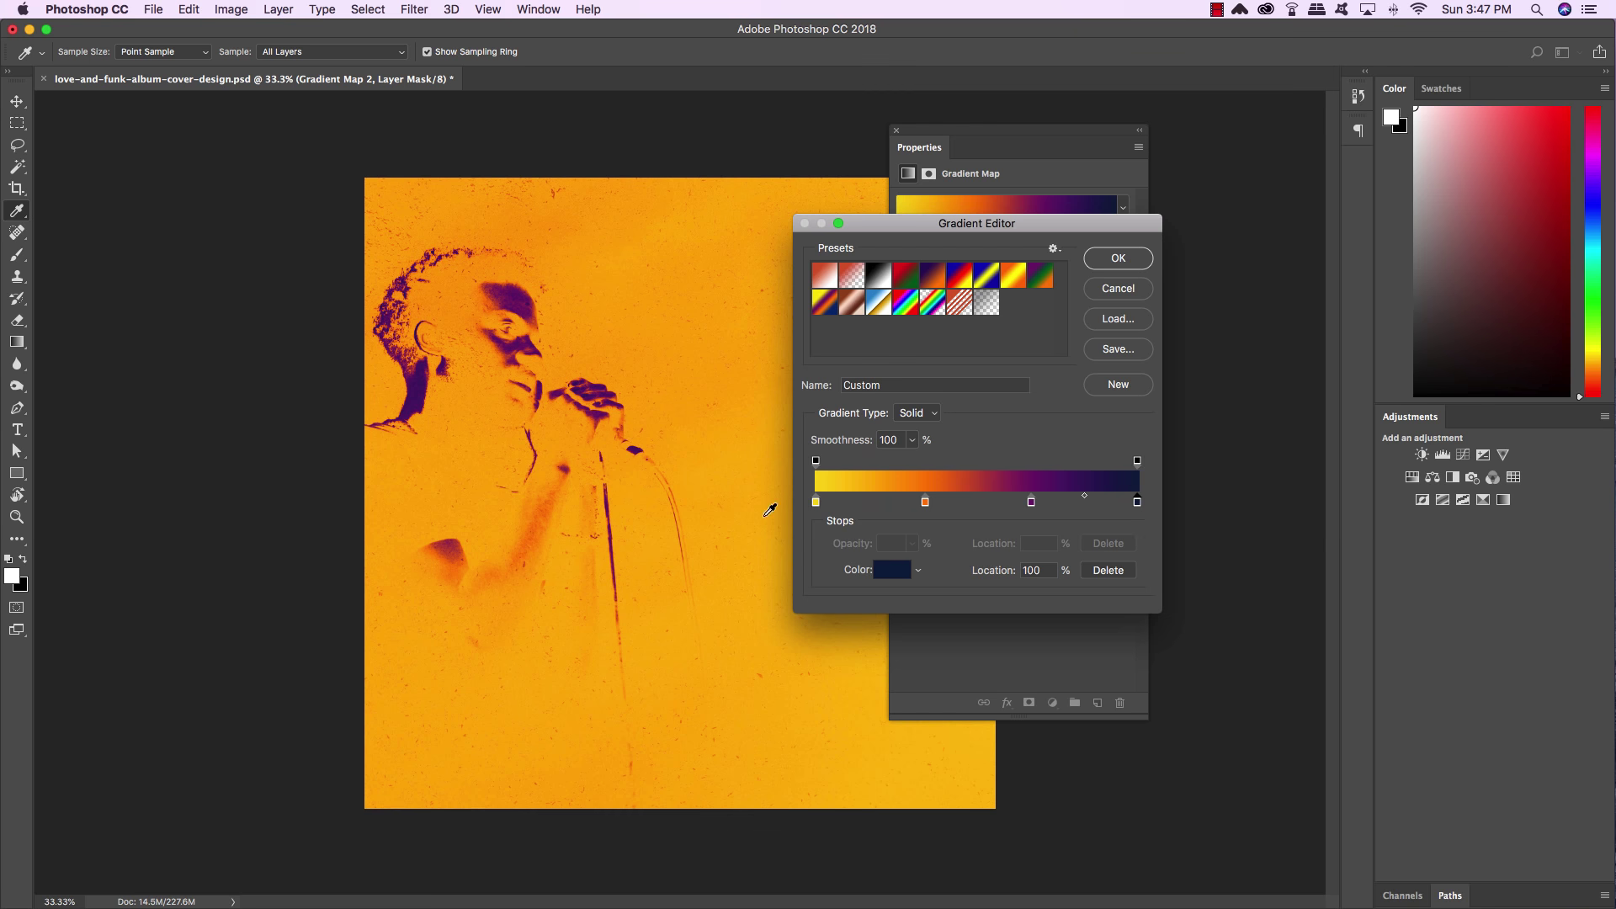
click(1118, 258)
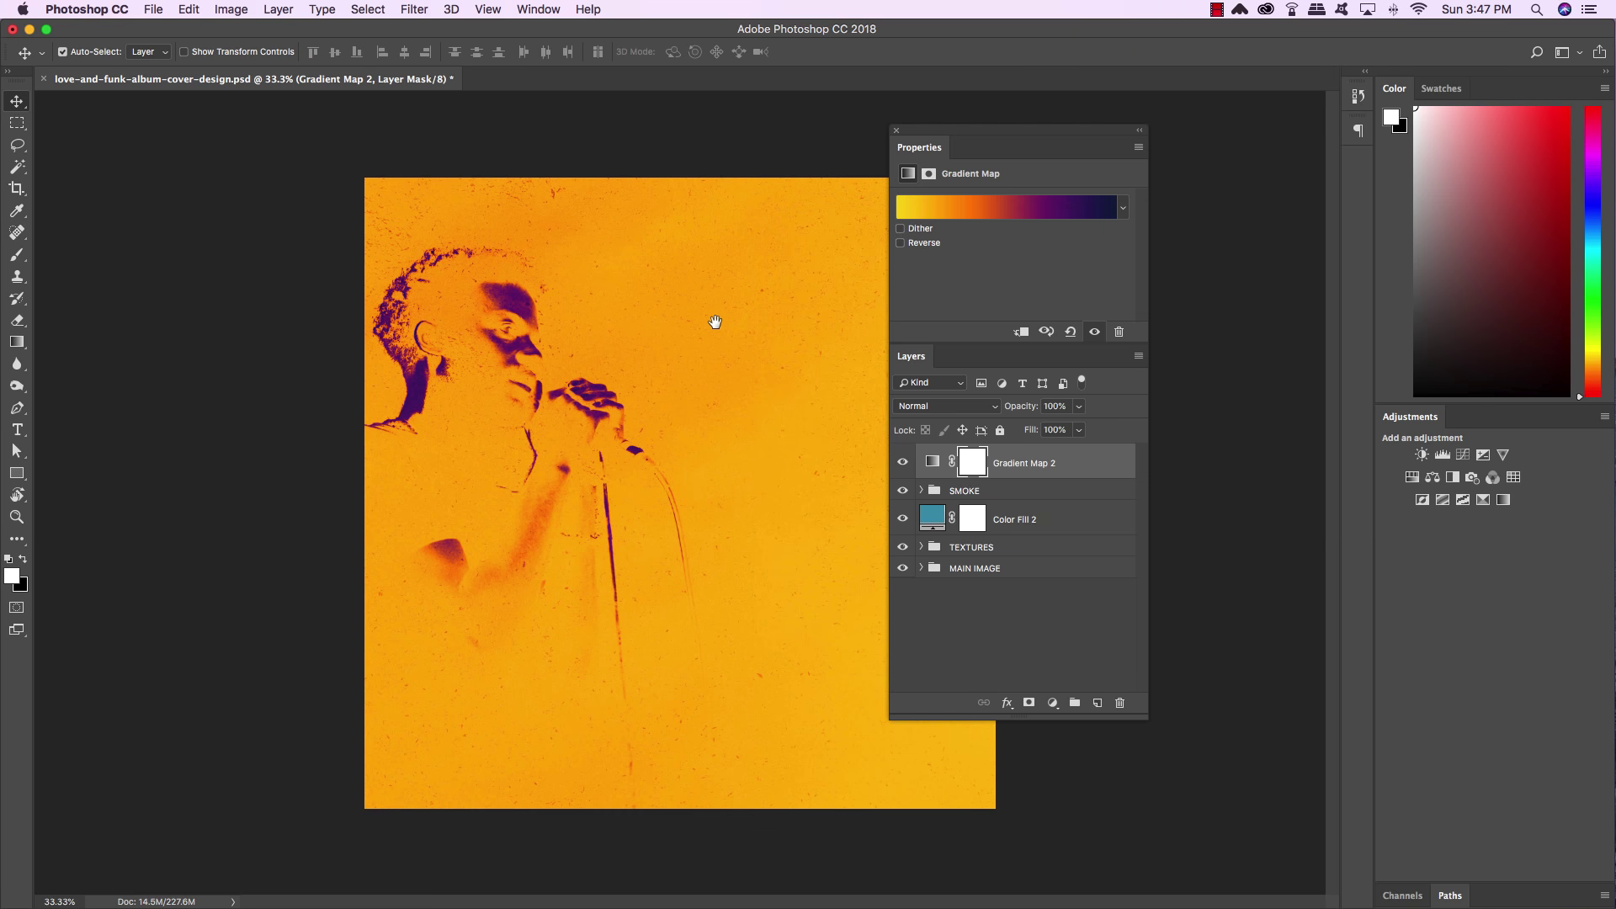
Tick Reverse on Gradient Map 2, turning the cover purple-navy with orange highlights
drag(972, 133, 1037, 170)
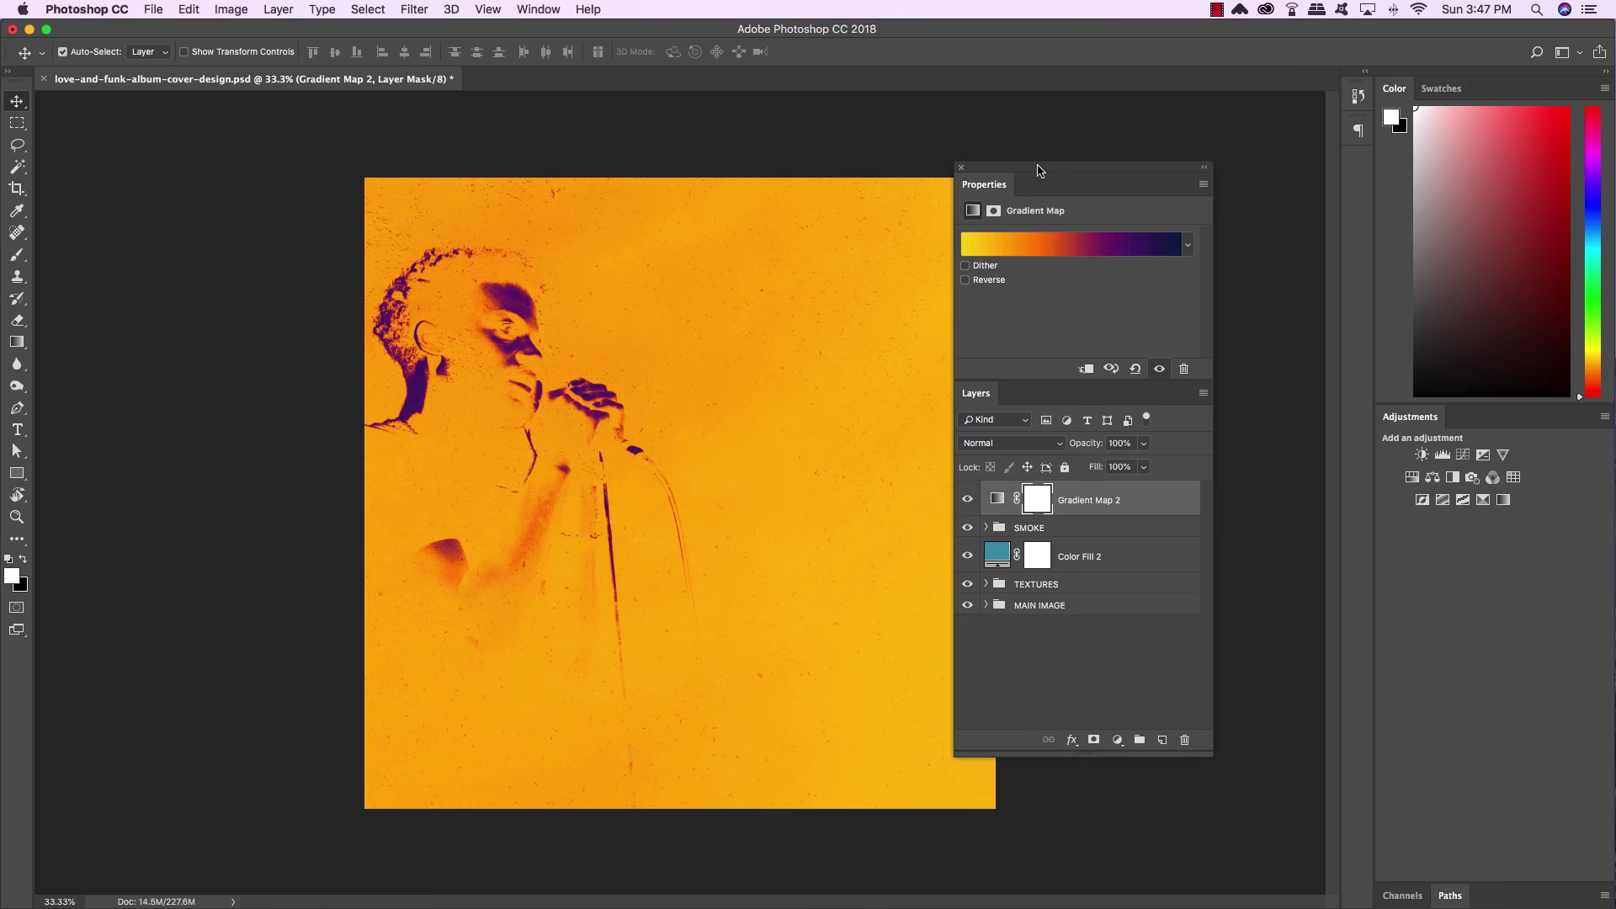
click(966, 281)
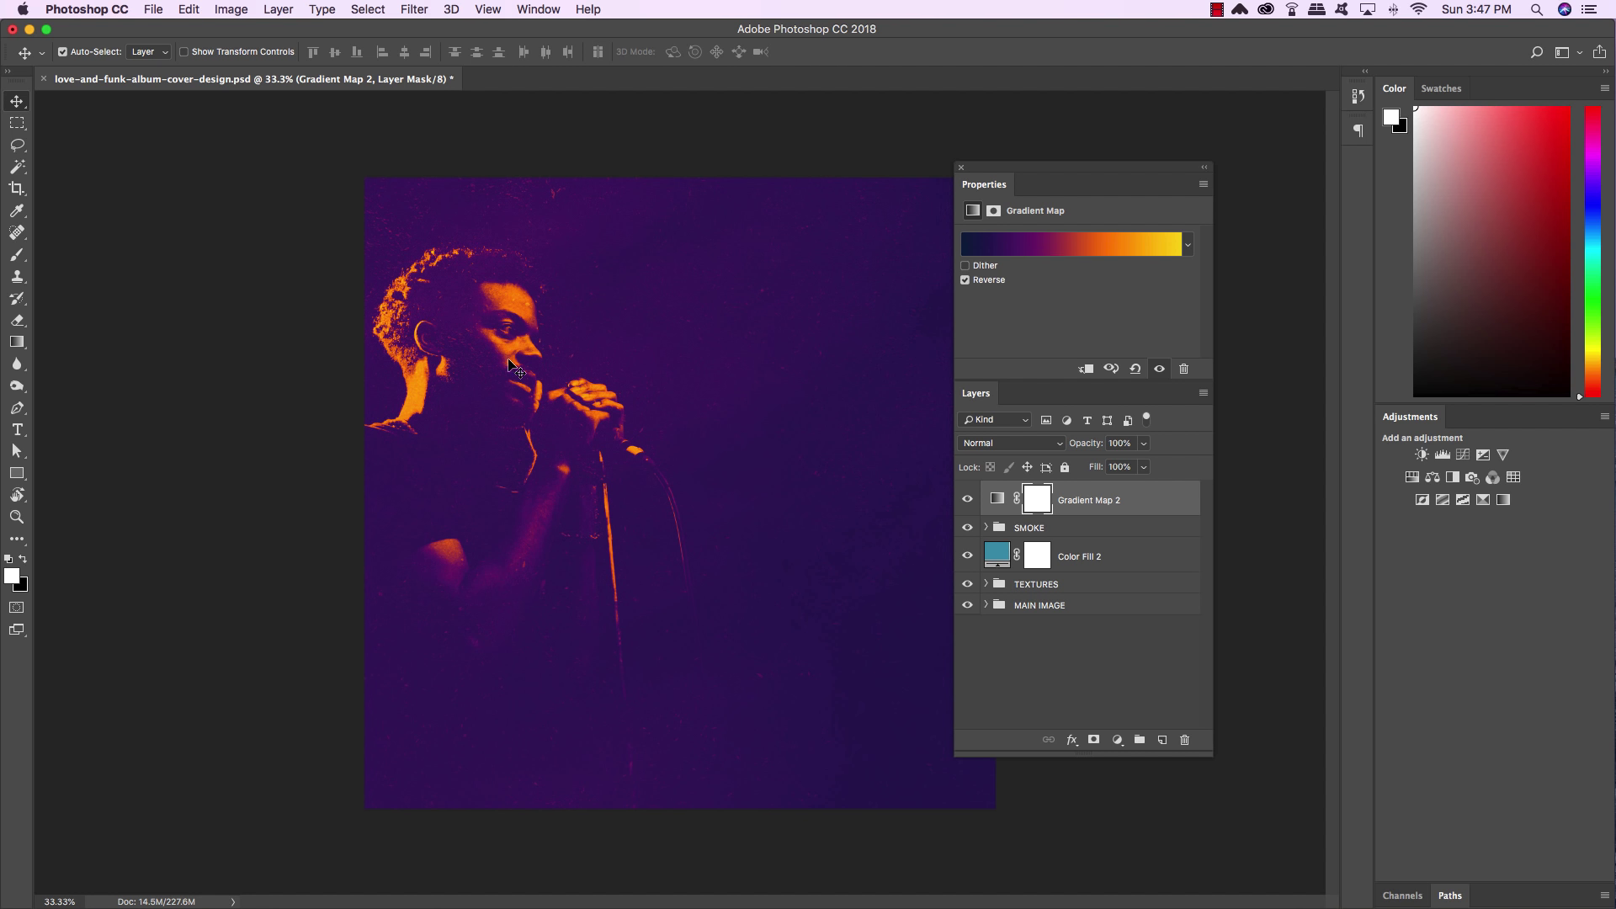
click(1119, 741)
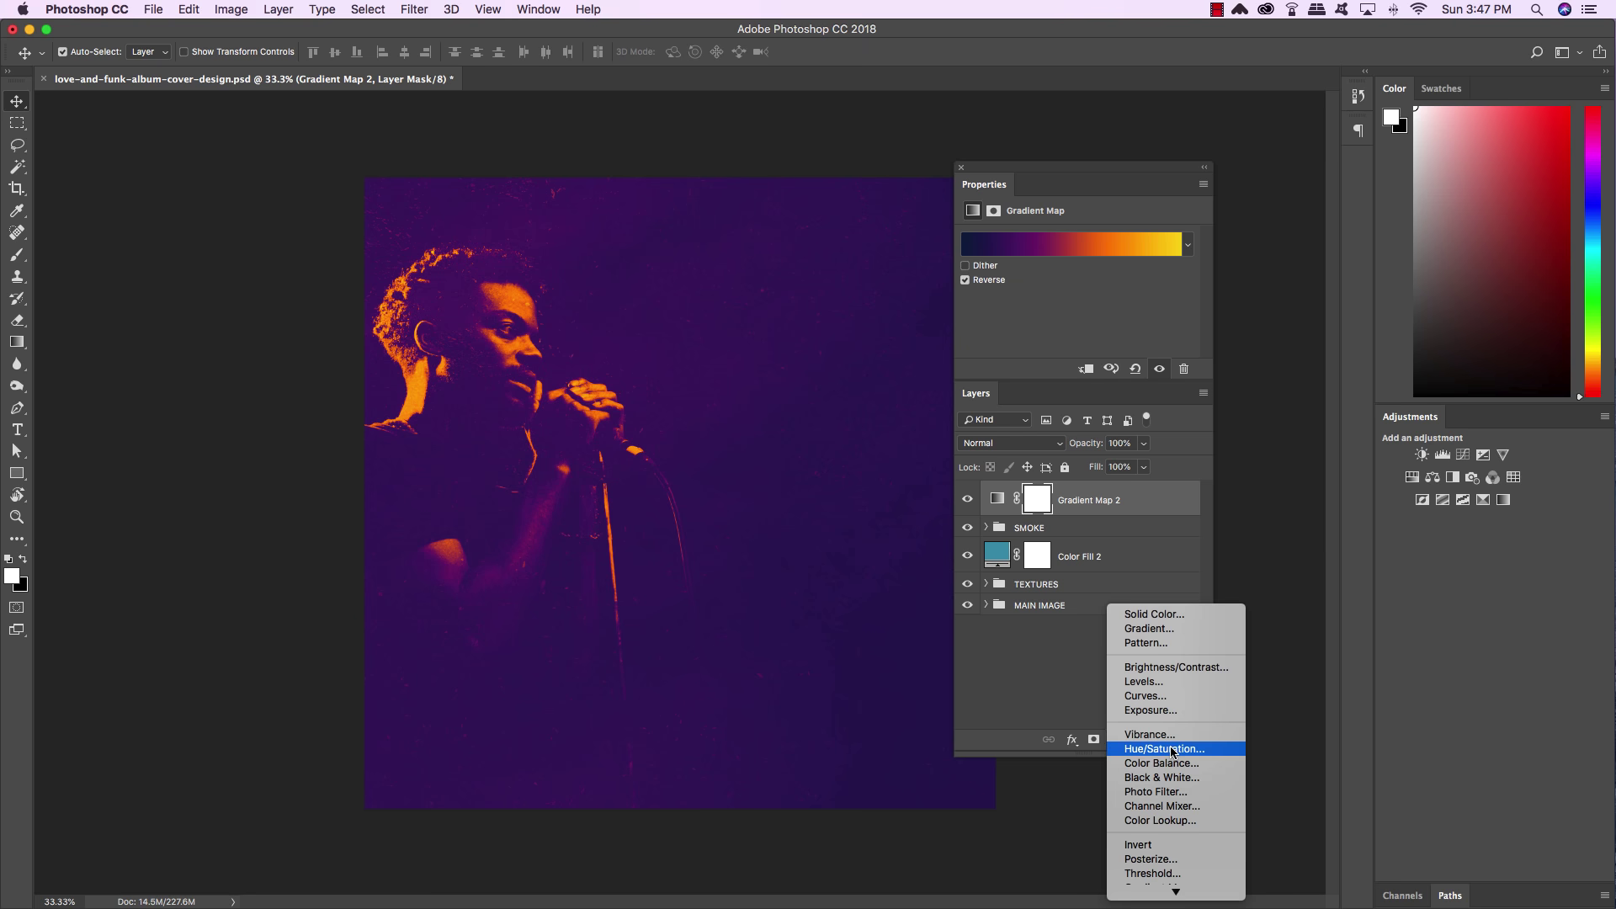
Add a Hue/Saturation adjustment layer with Hue shifted to +120
click(1170, 749)
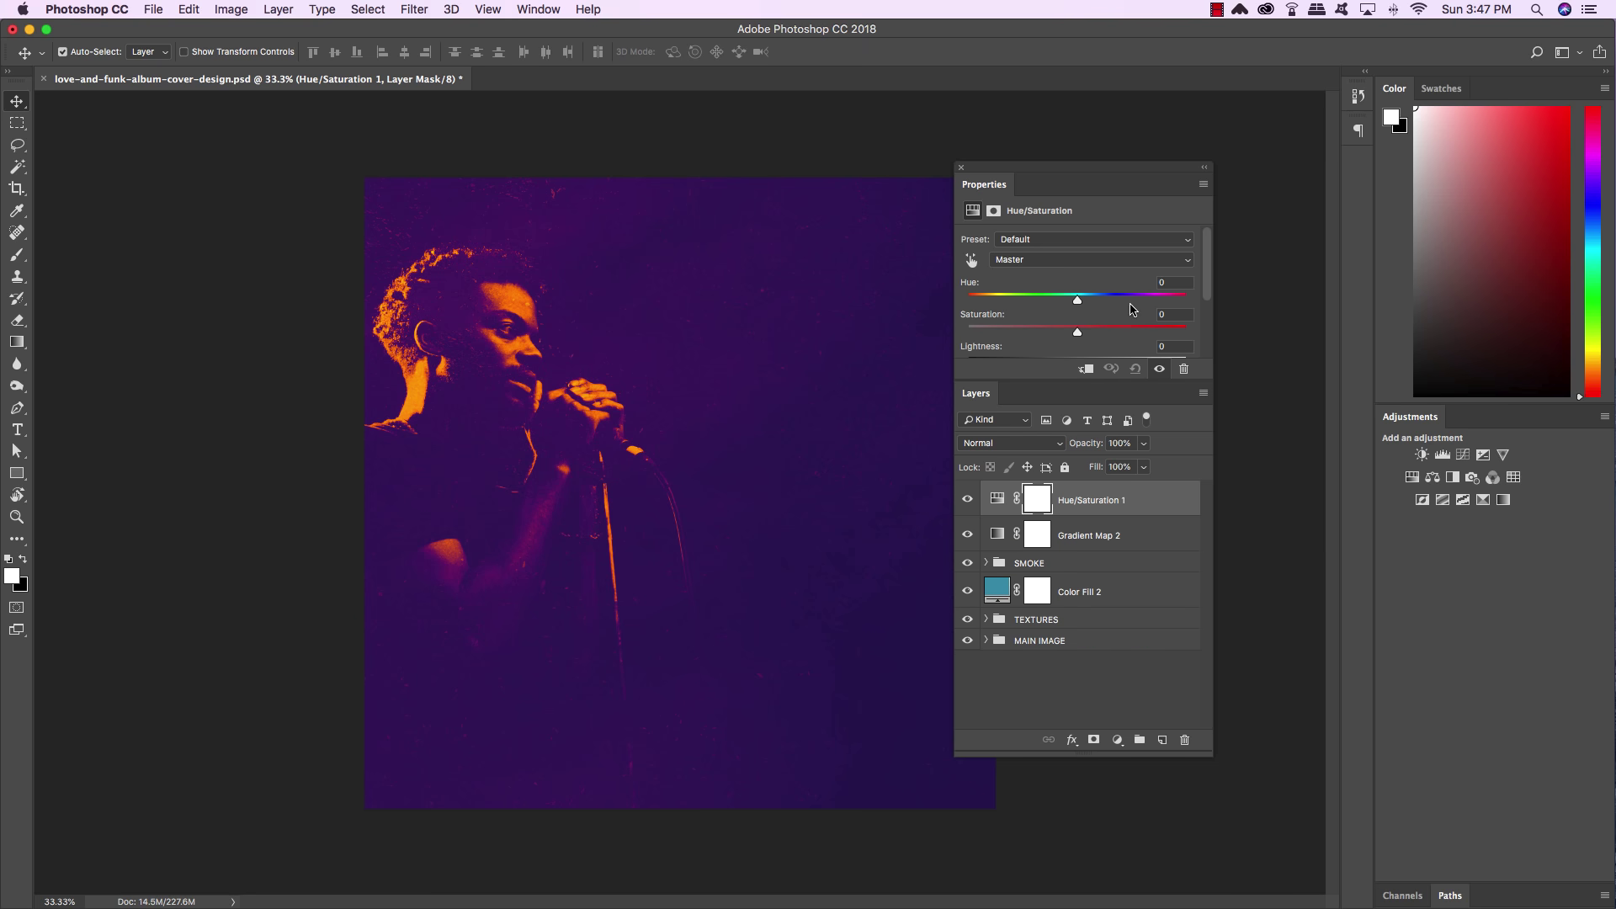
drag(1080, 304, 1159, 300)
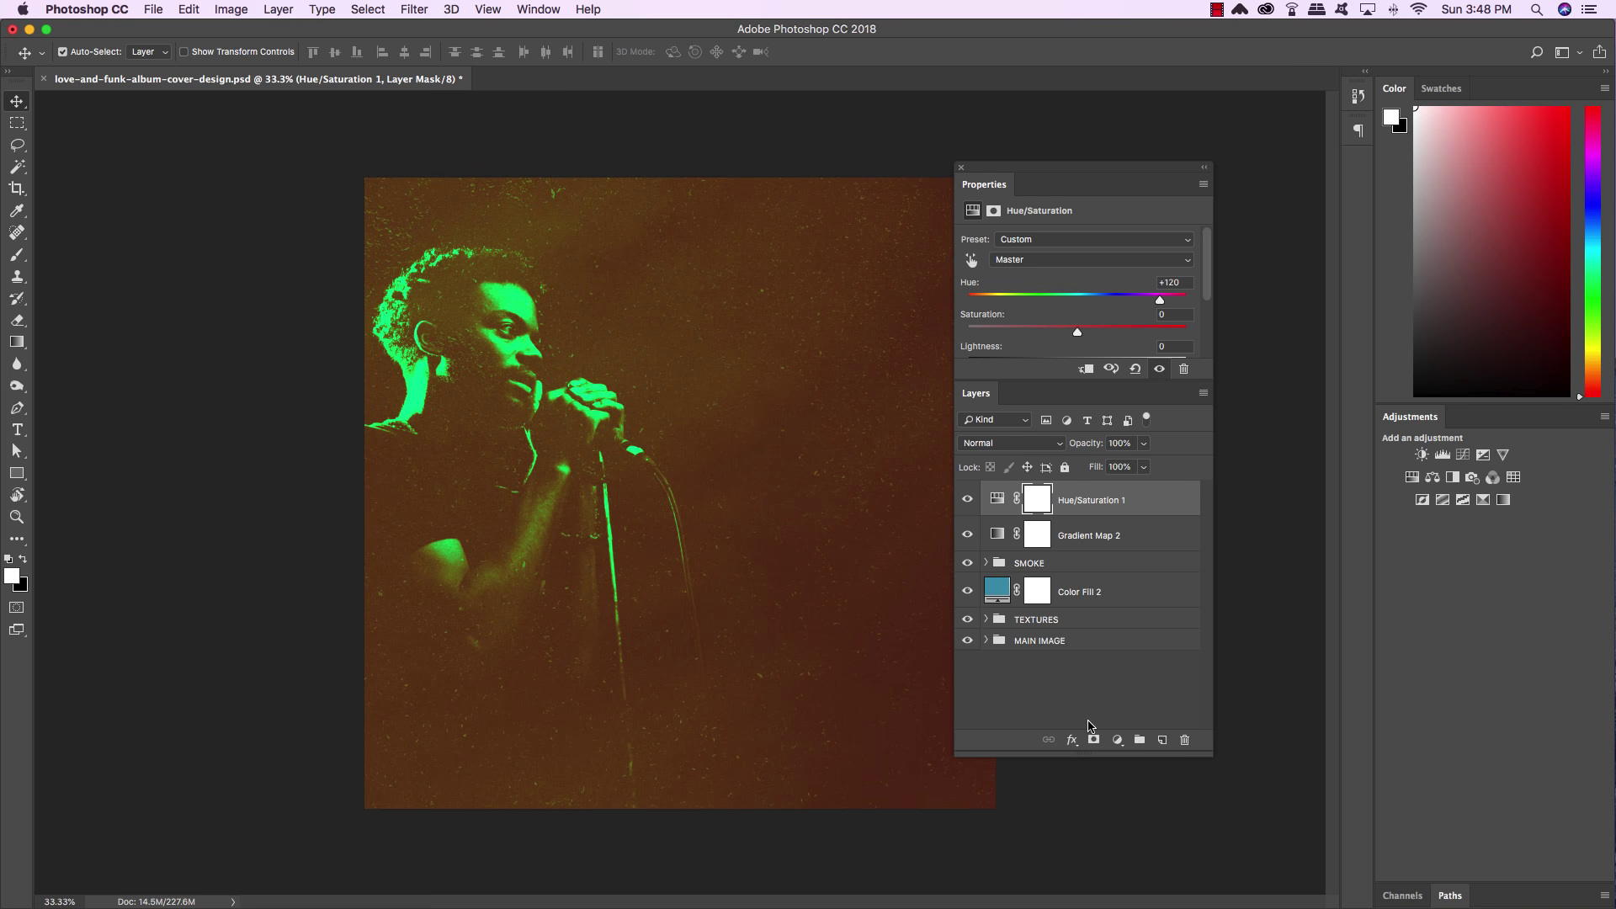
click(1117, 740)
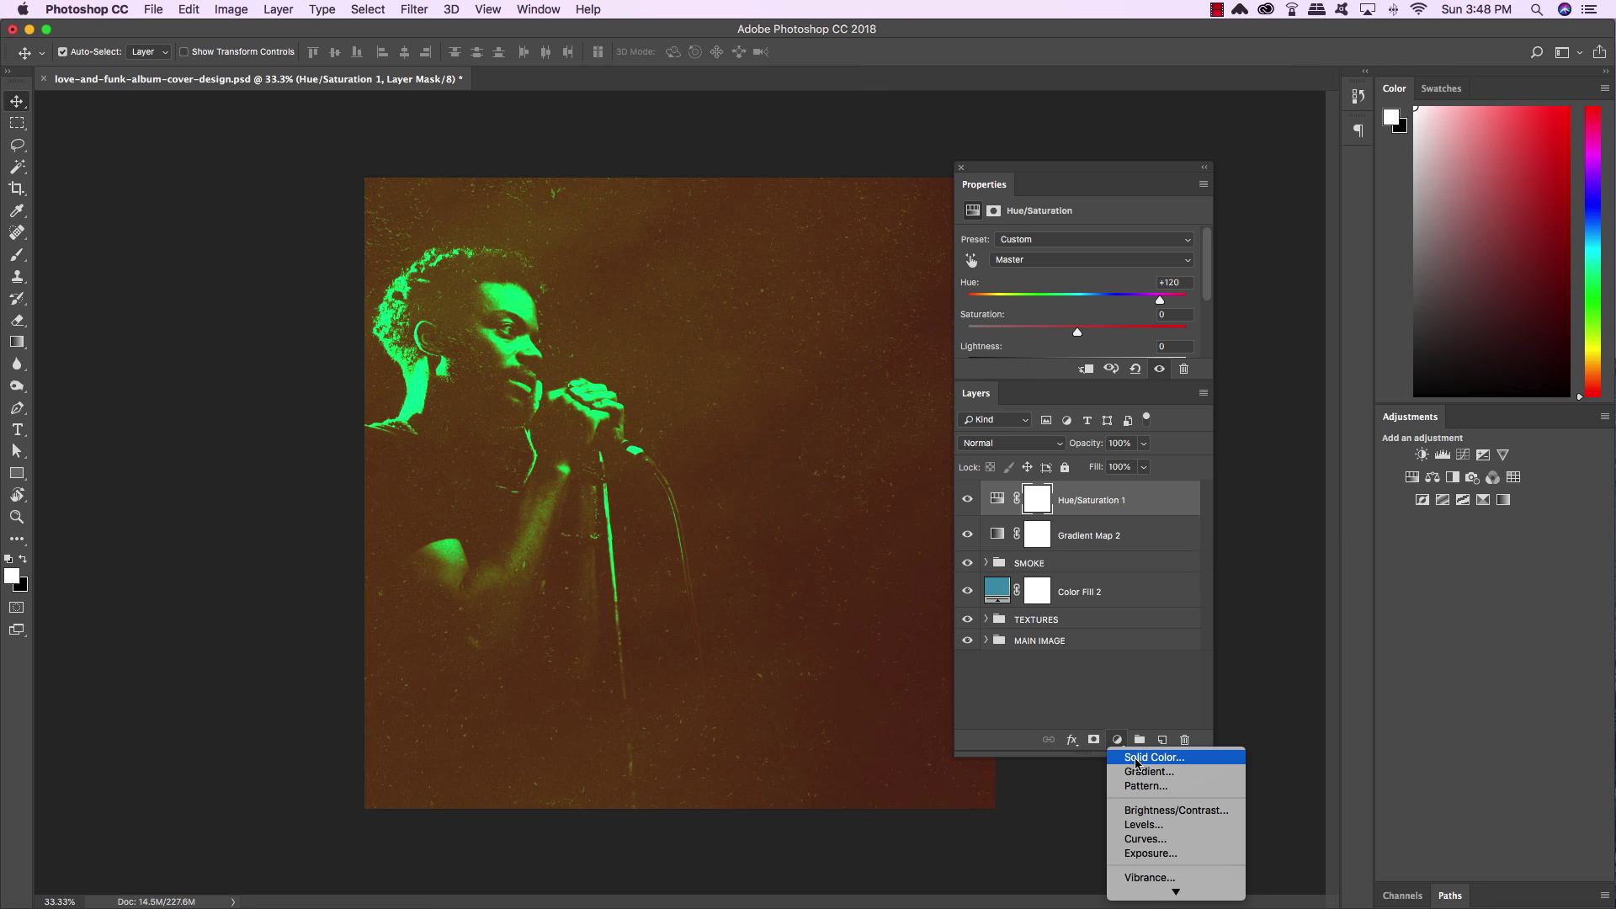
Add a brown #6d4915 Solid Color fill layer at 60% opacity in Color blend mode
click(1135, 761)
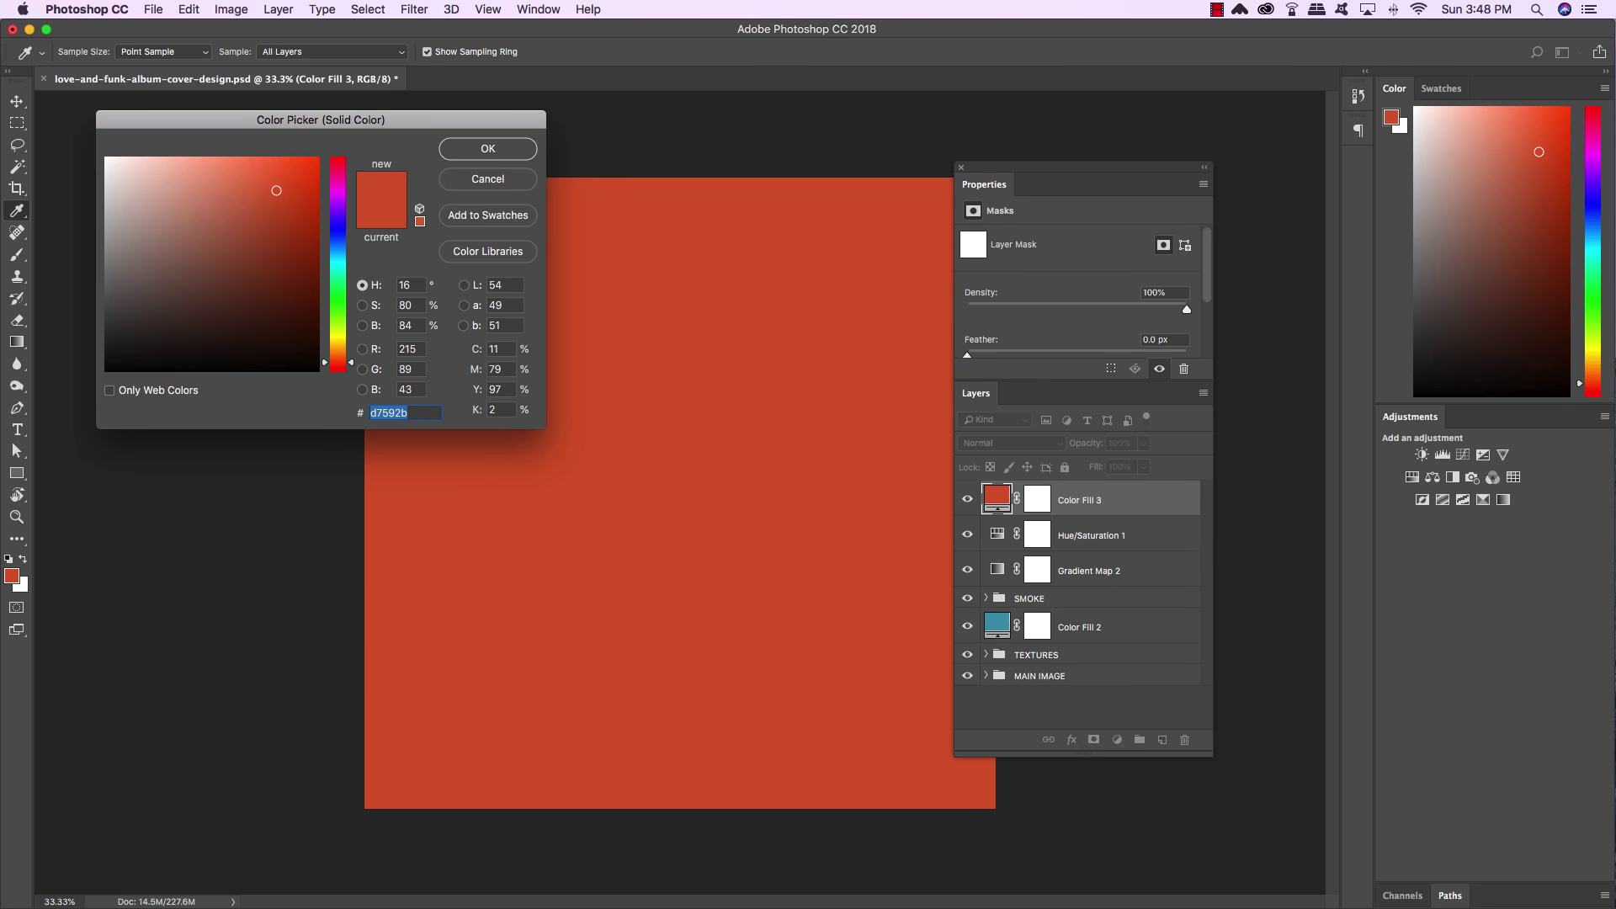
text(6d4)
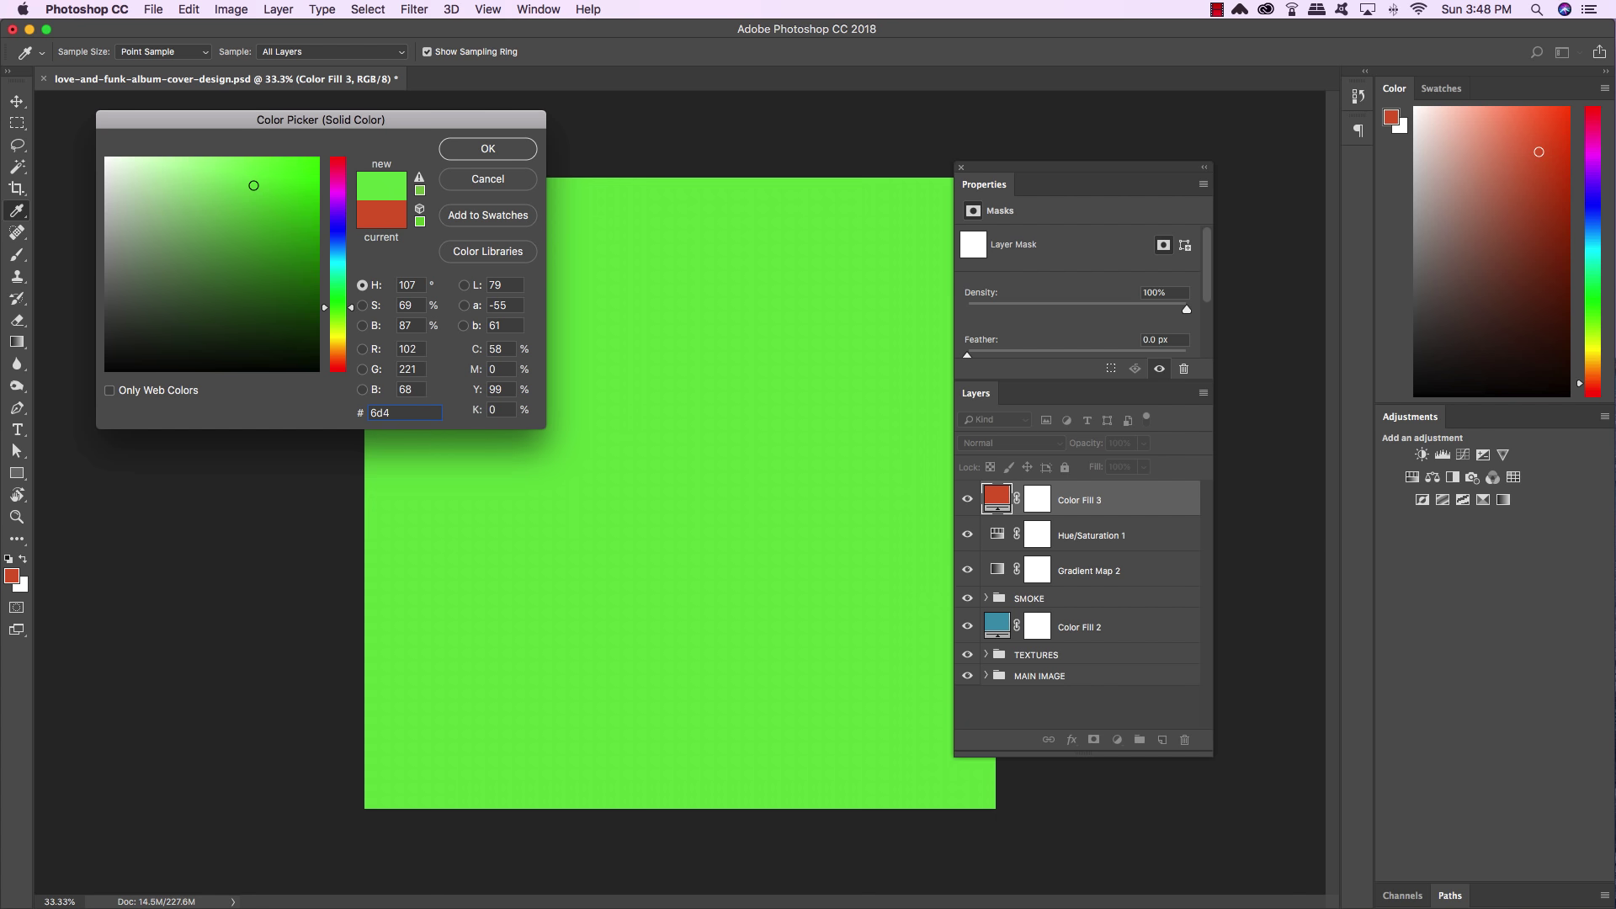
text(915)
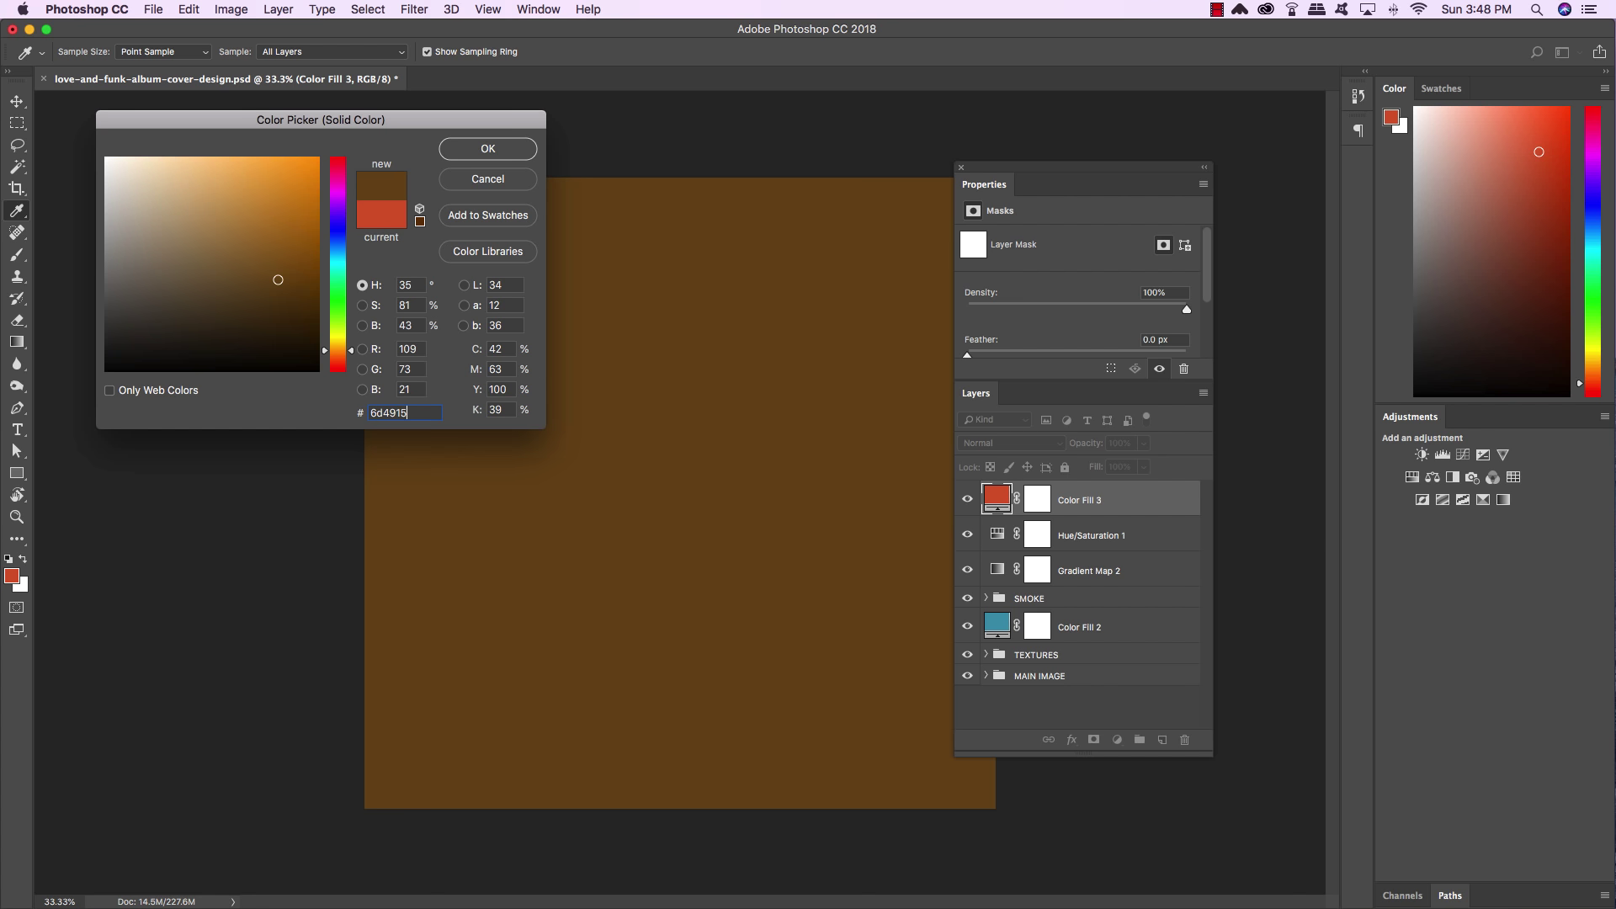
click(484, 153)
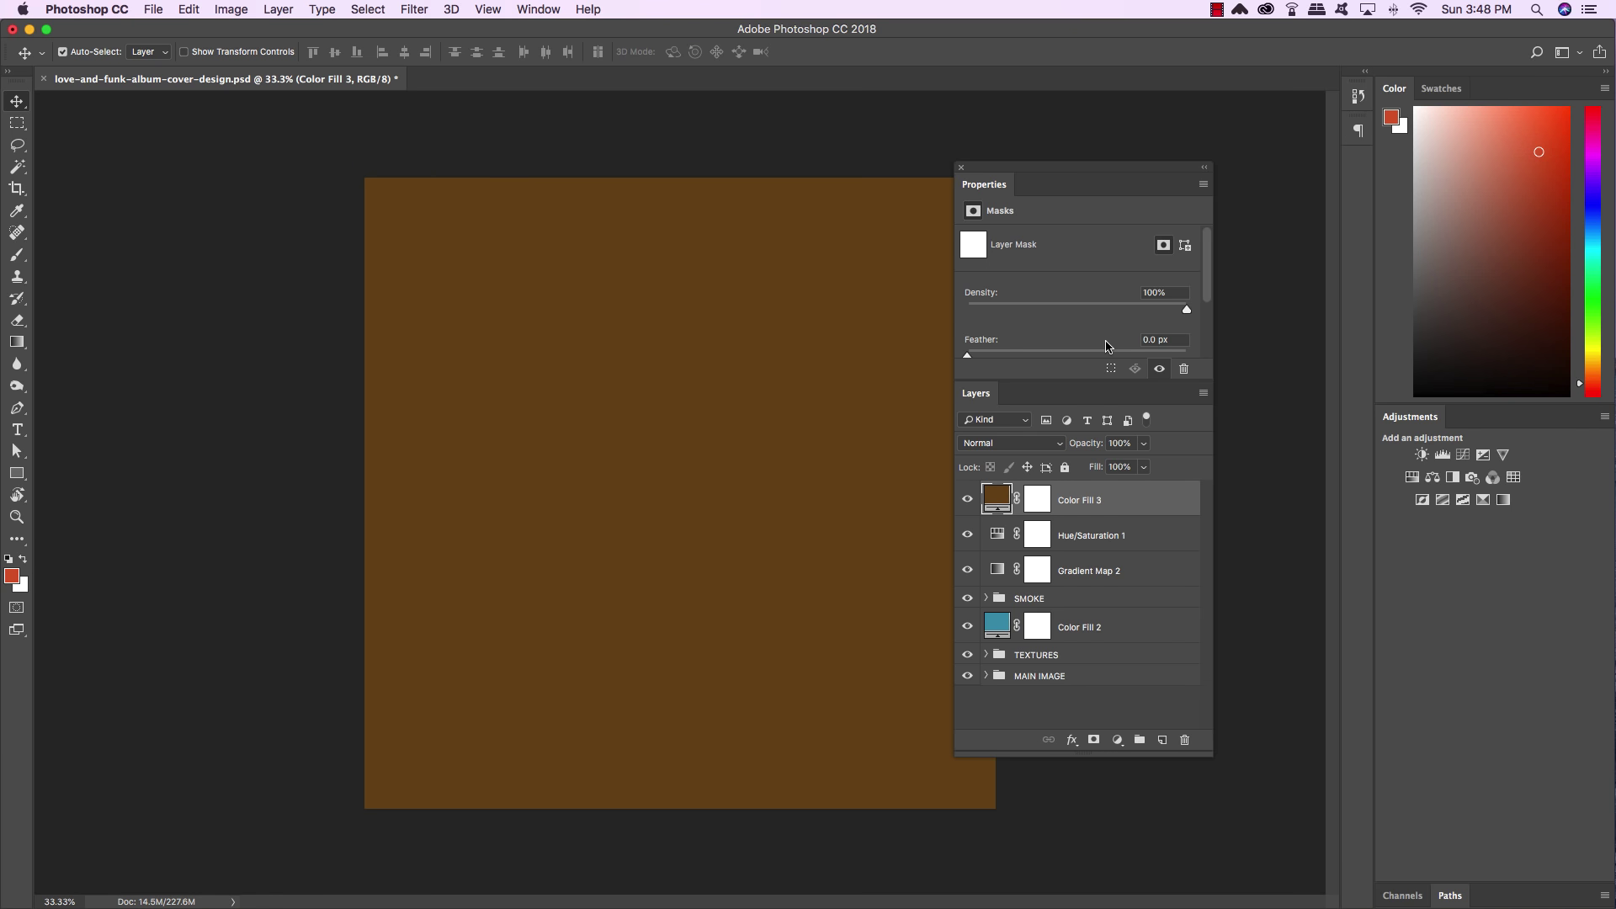
key(6)
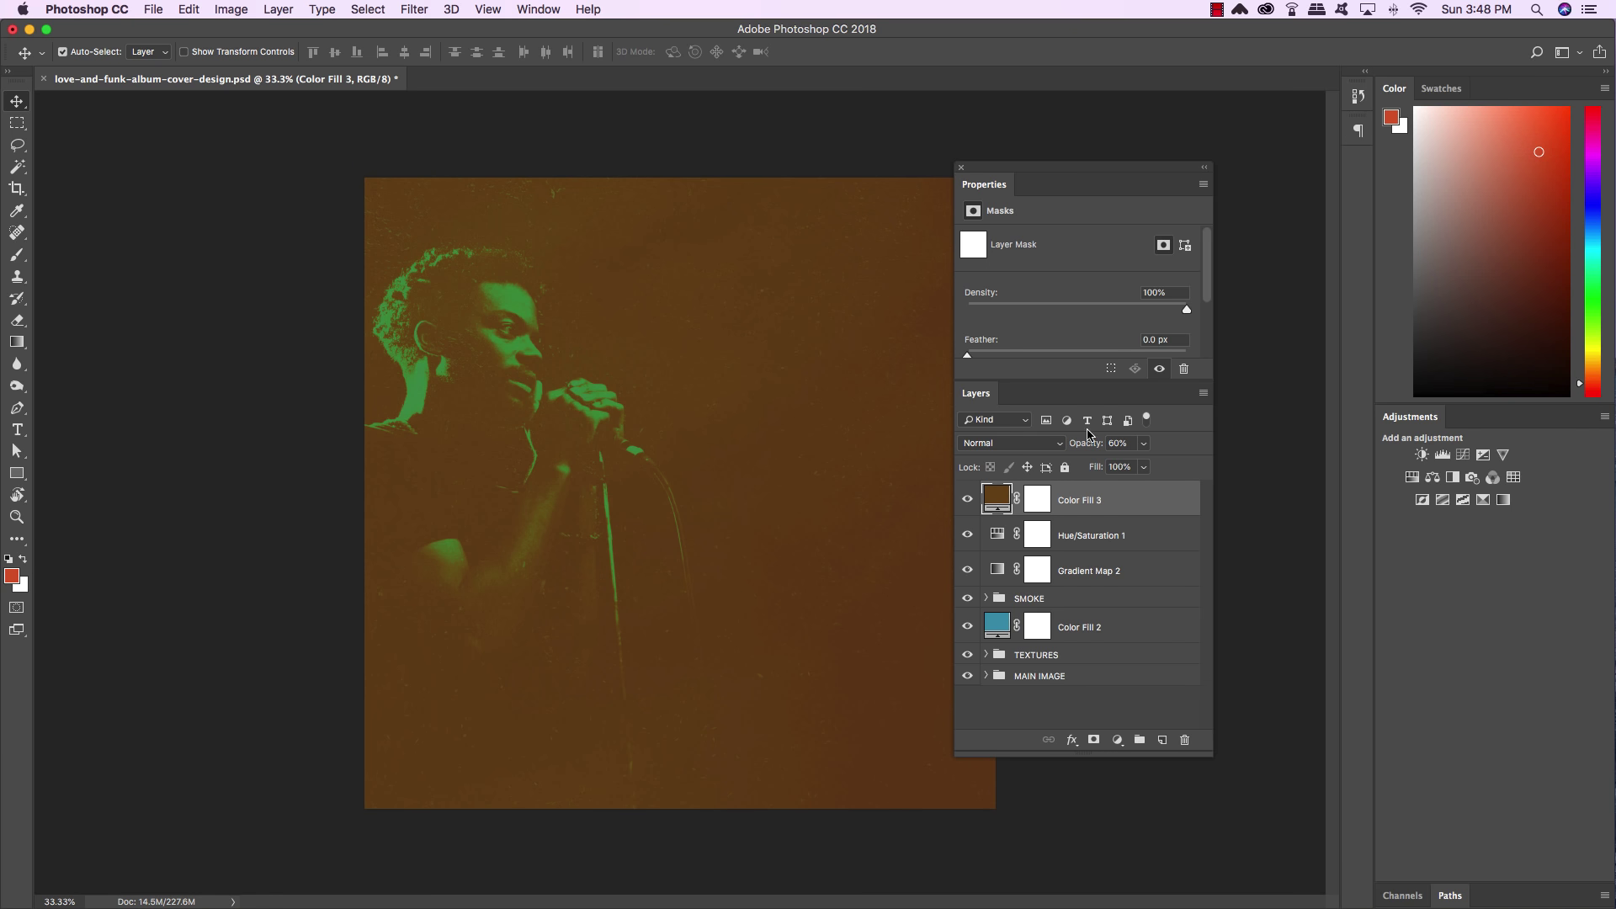
click(1032, 444)
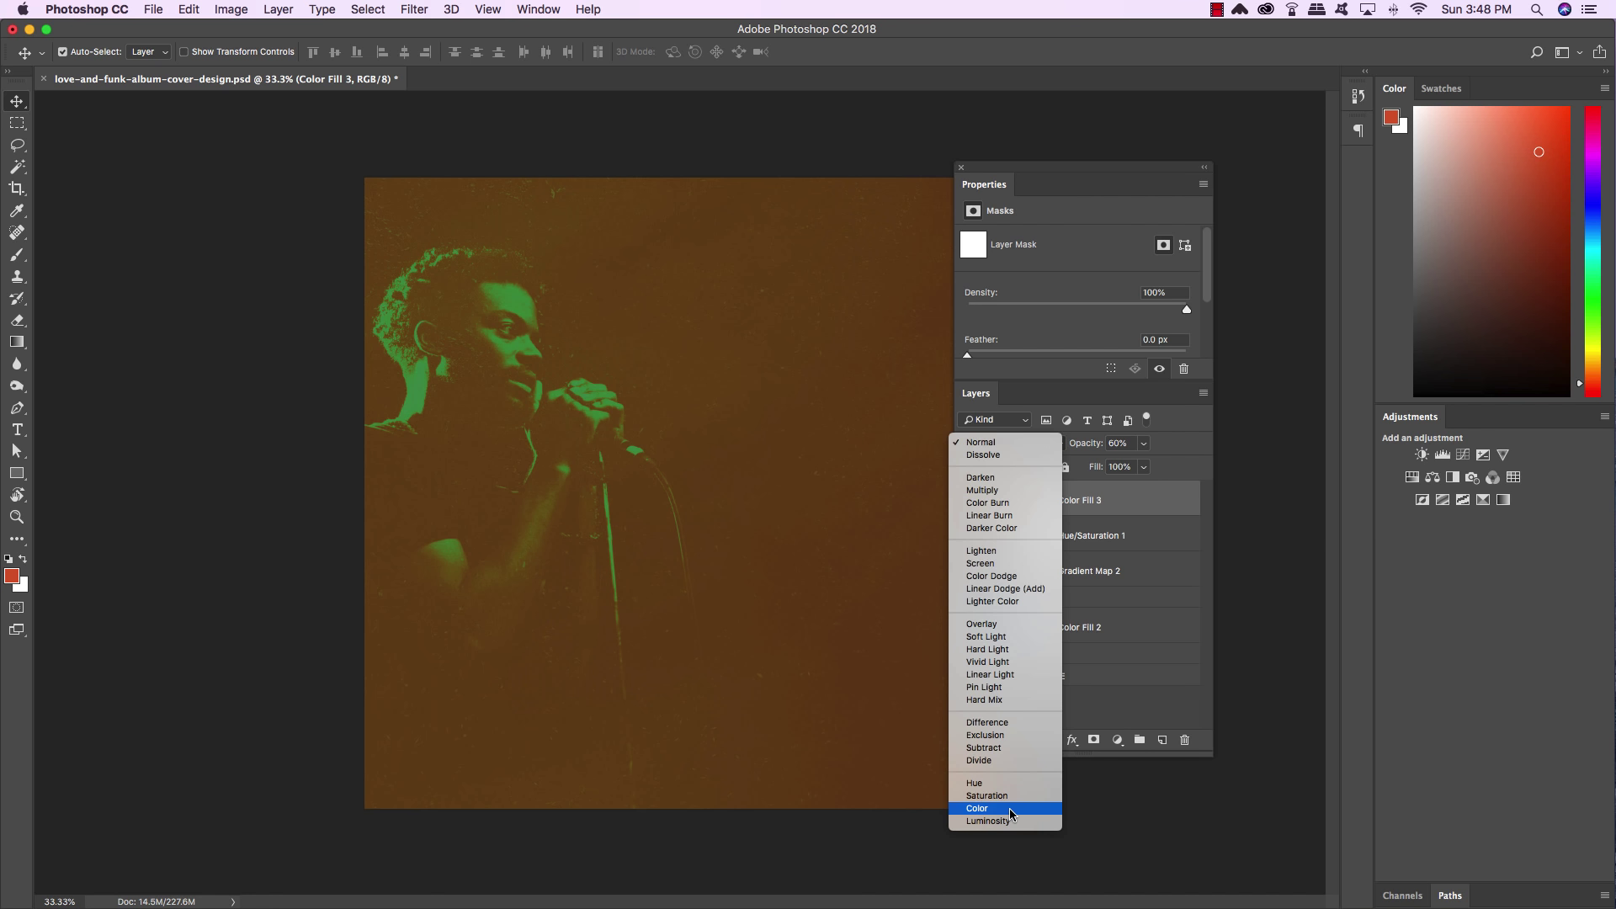
click(1009, 809)
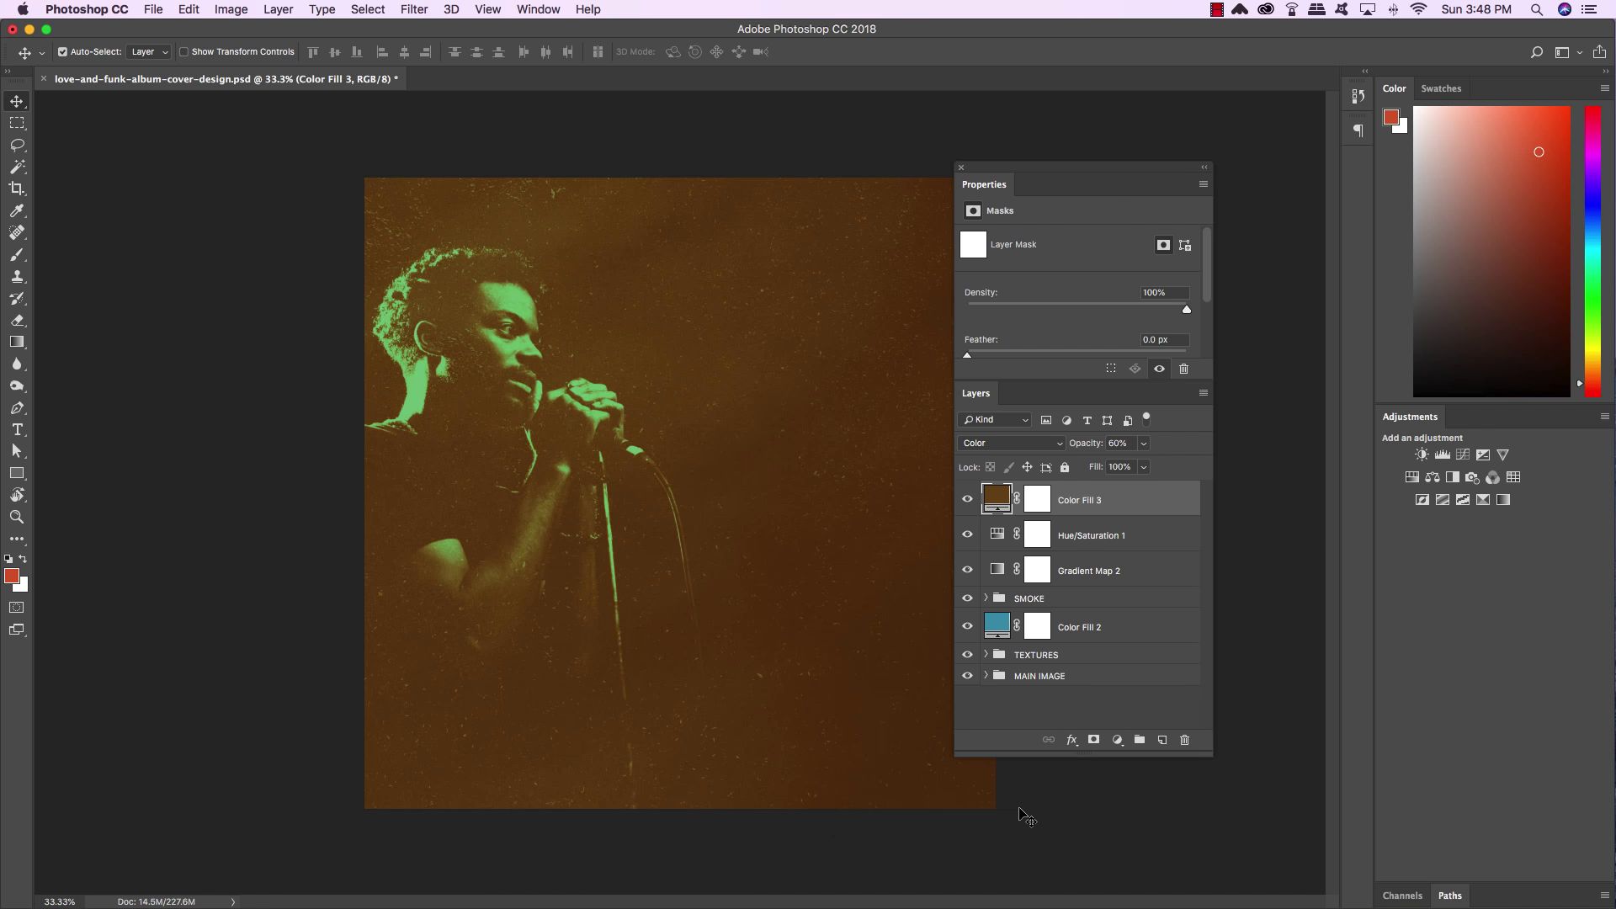
click(1117, 740)
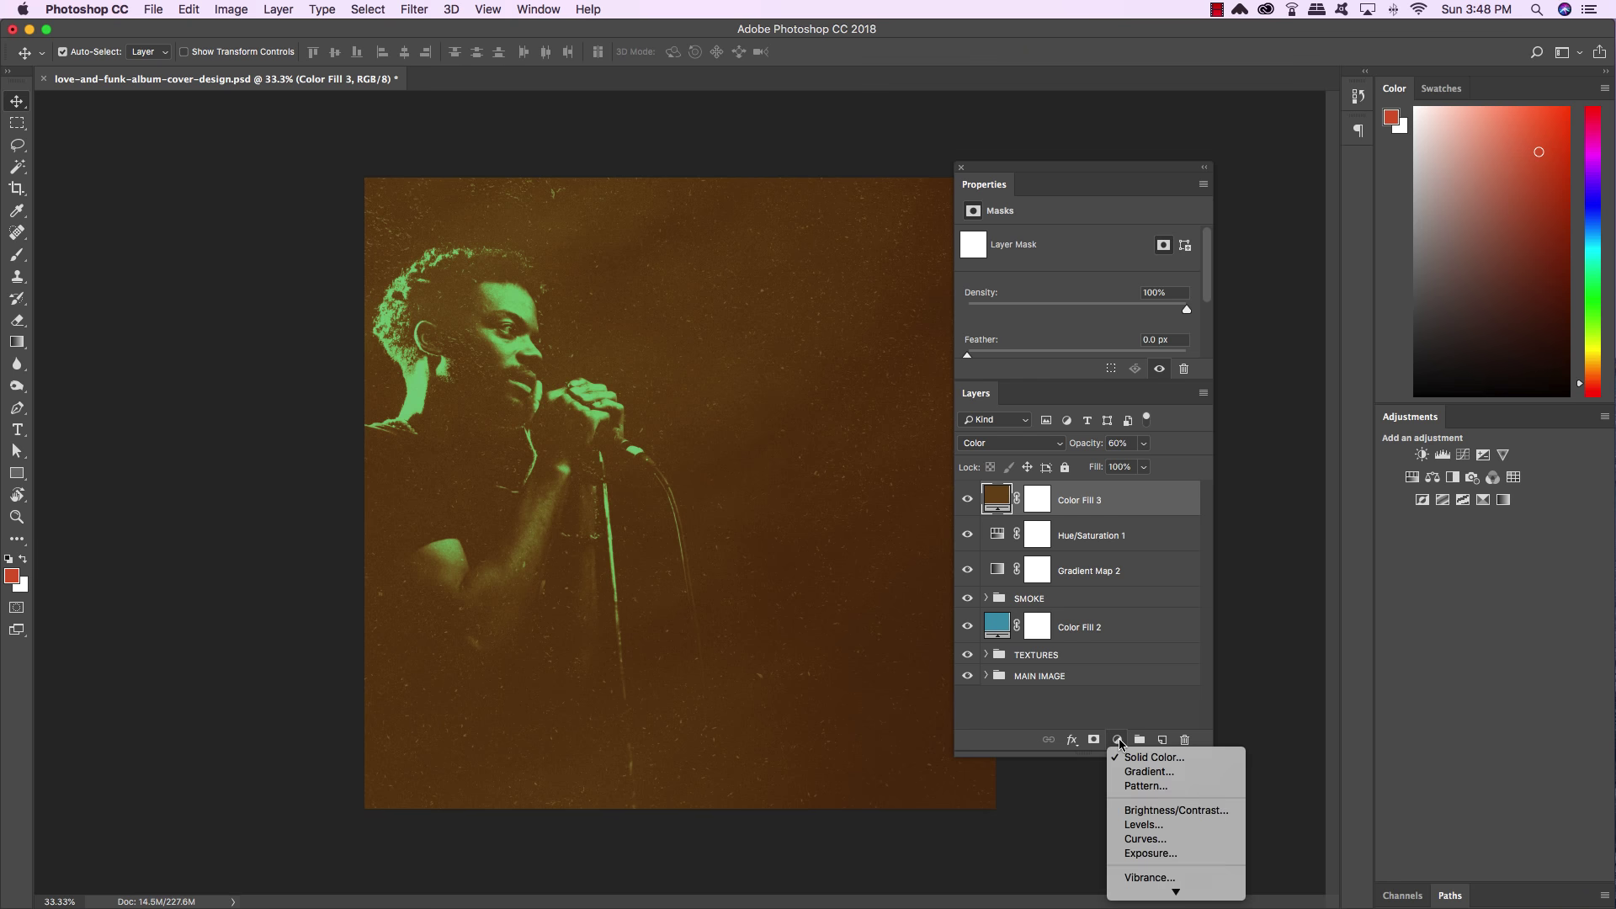
Add a Levels 3 adjustment with its black input at 21, then target the layer itself
click(1130, 826)
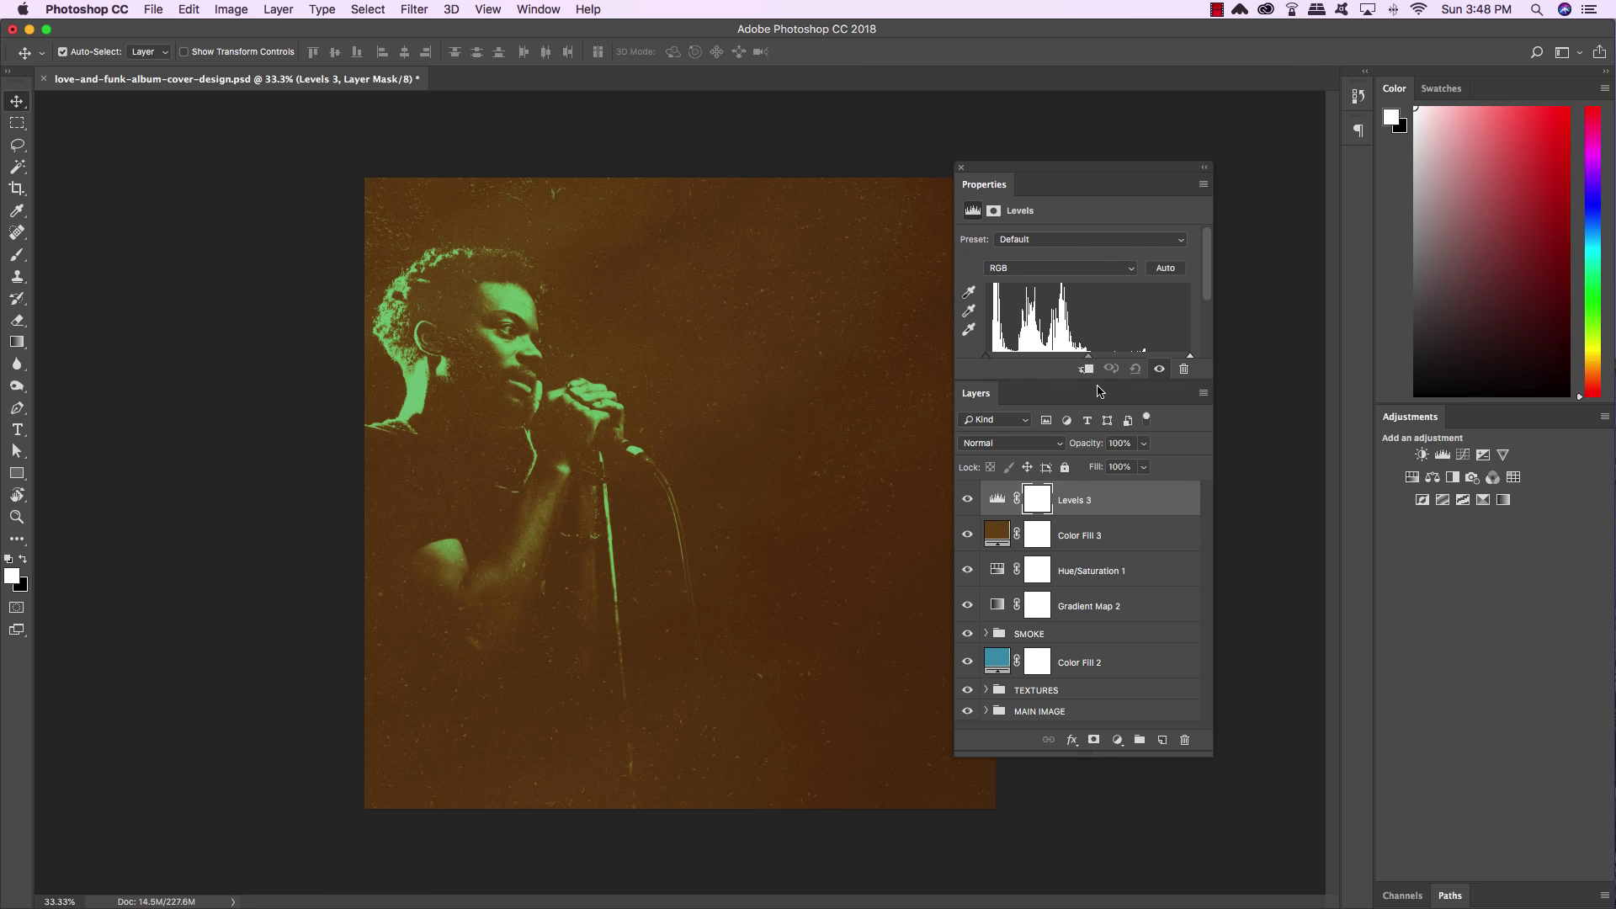
drag(1100, 383, 1104, 462)
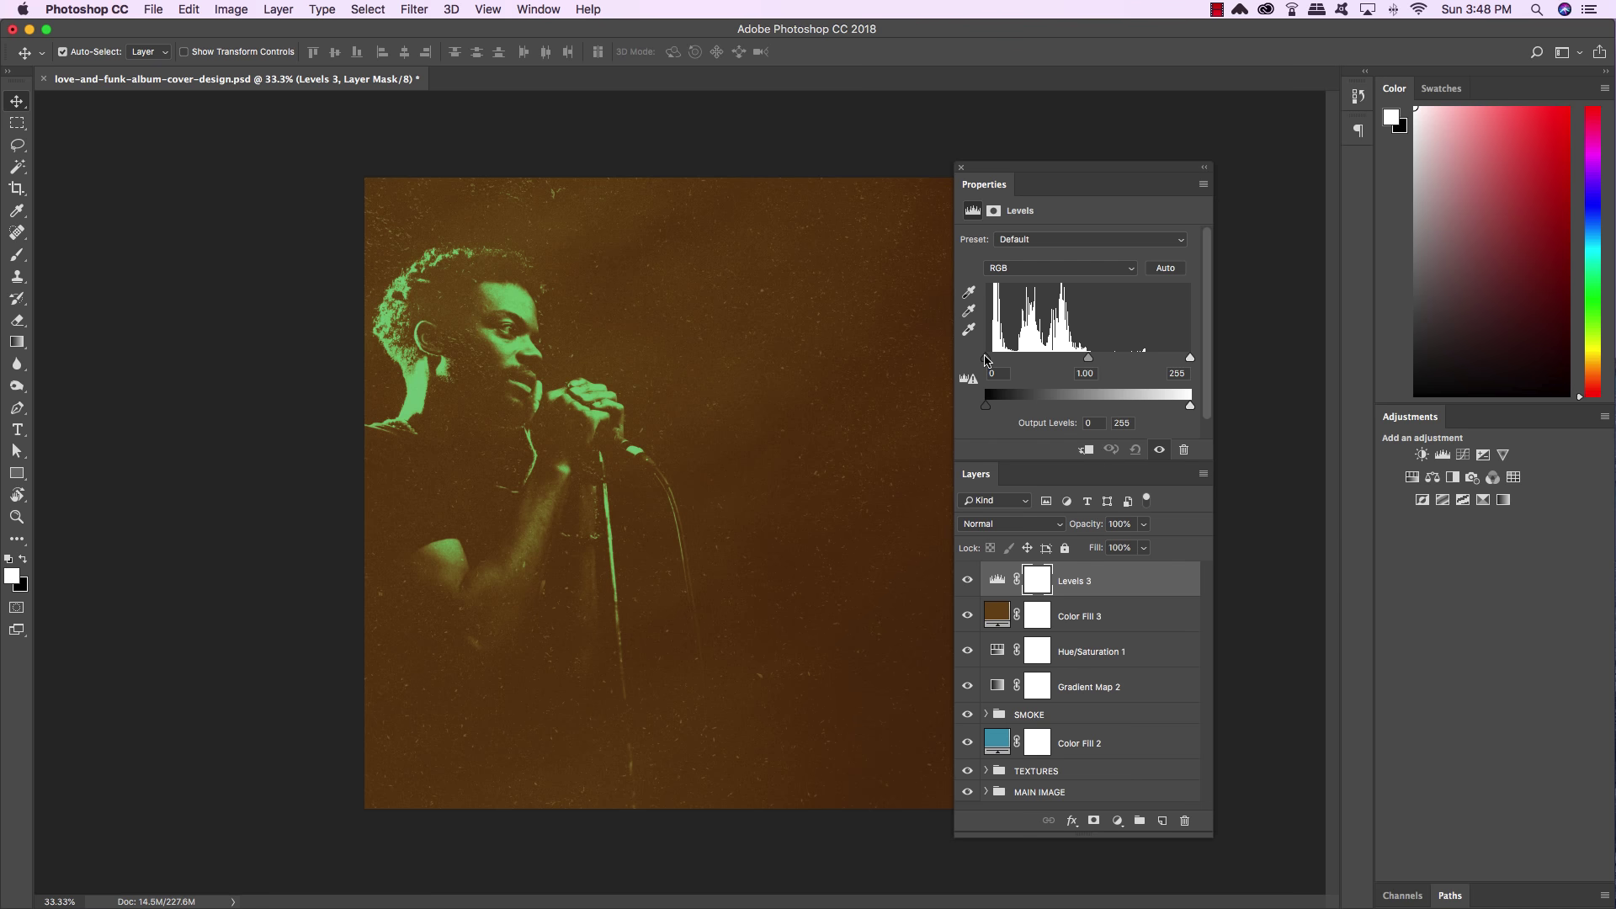
drag(985, 358, 1003, 363)
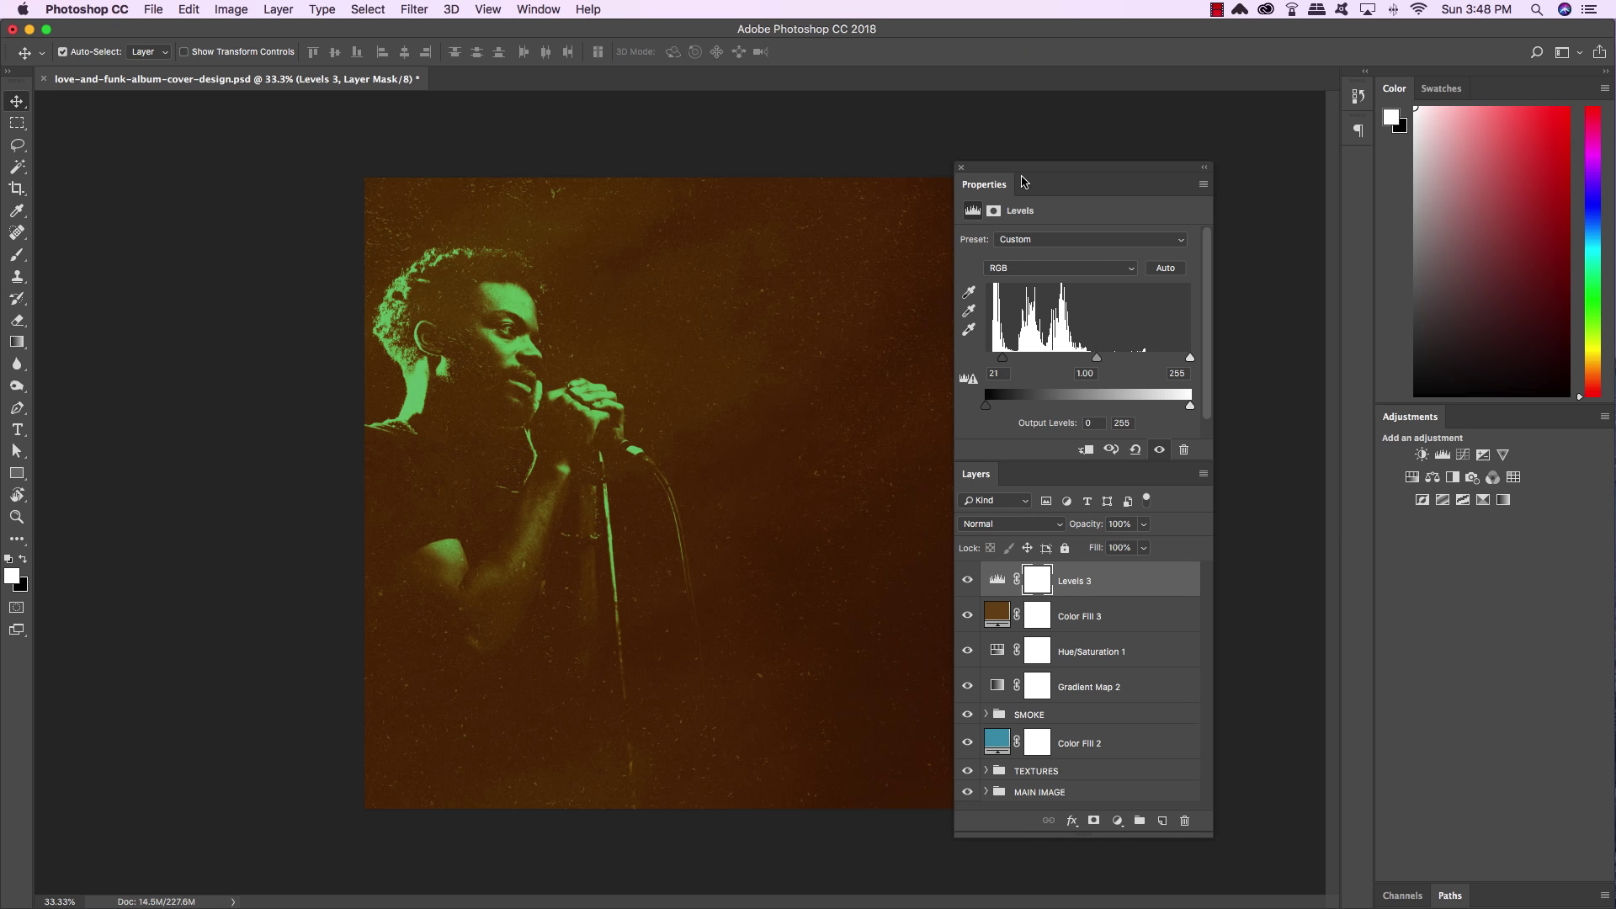
drag(1026, 163, 1036, 115)
click(1194, 538)
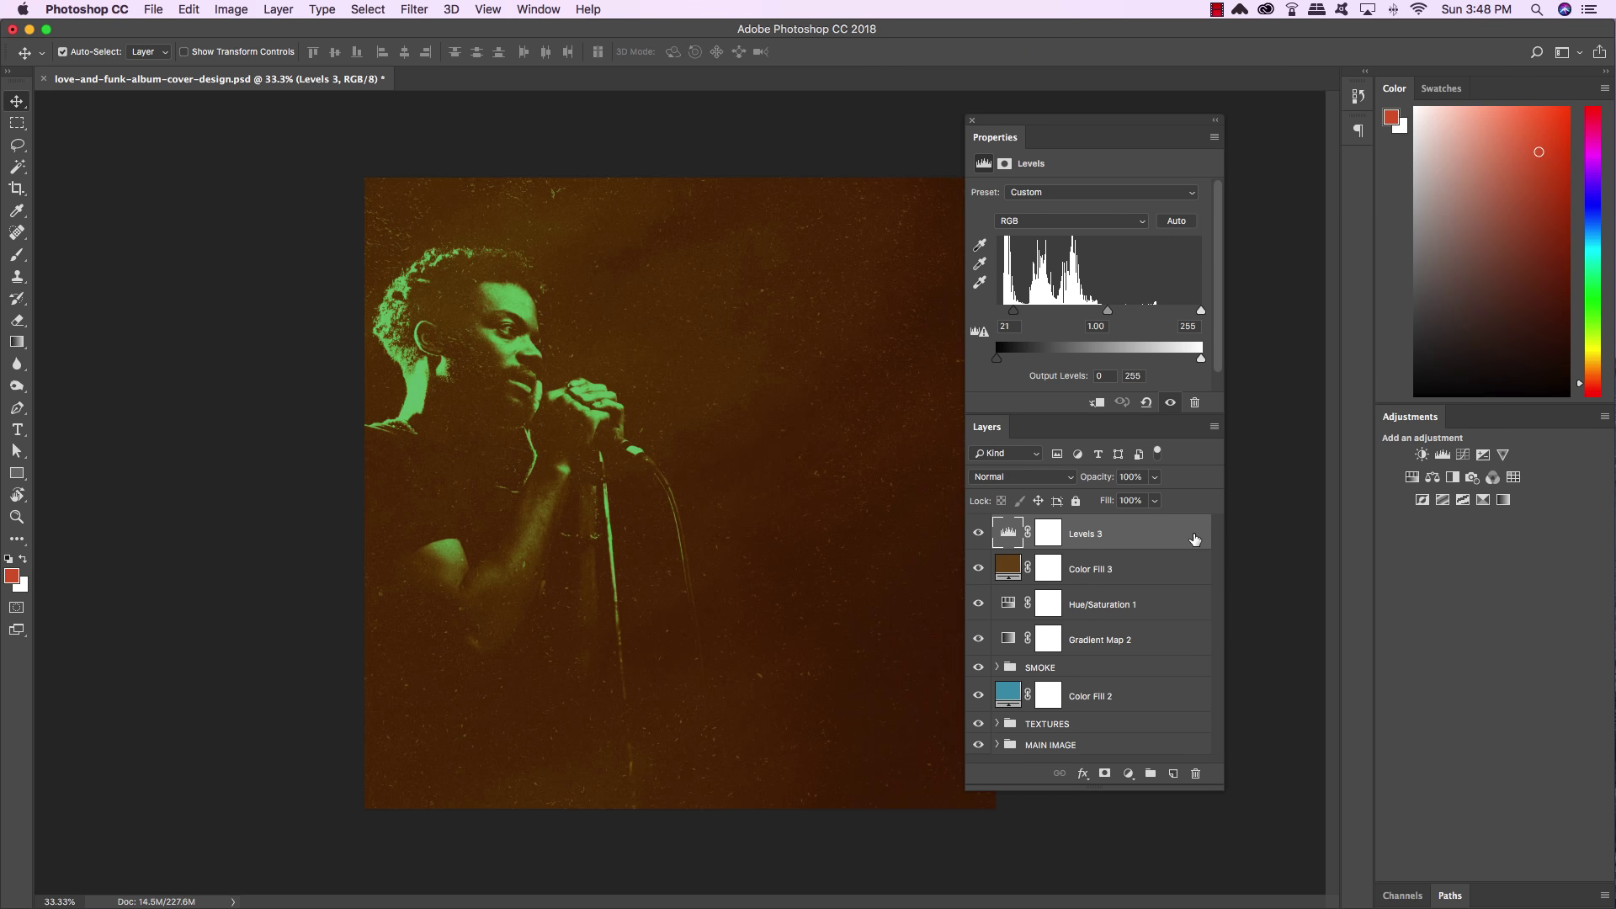
Group Levels 3 through Gradient Map 2 as 'ADJUSTMENT LAYERS' and hide the group
shift+click(1159, 646)
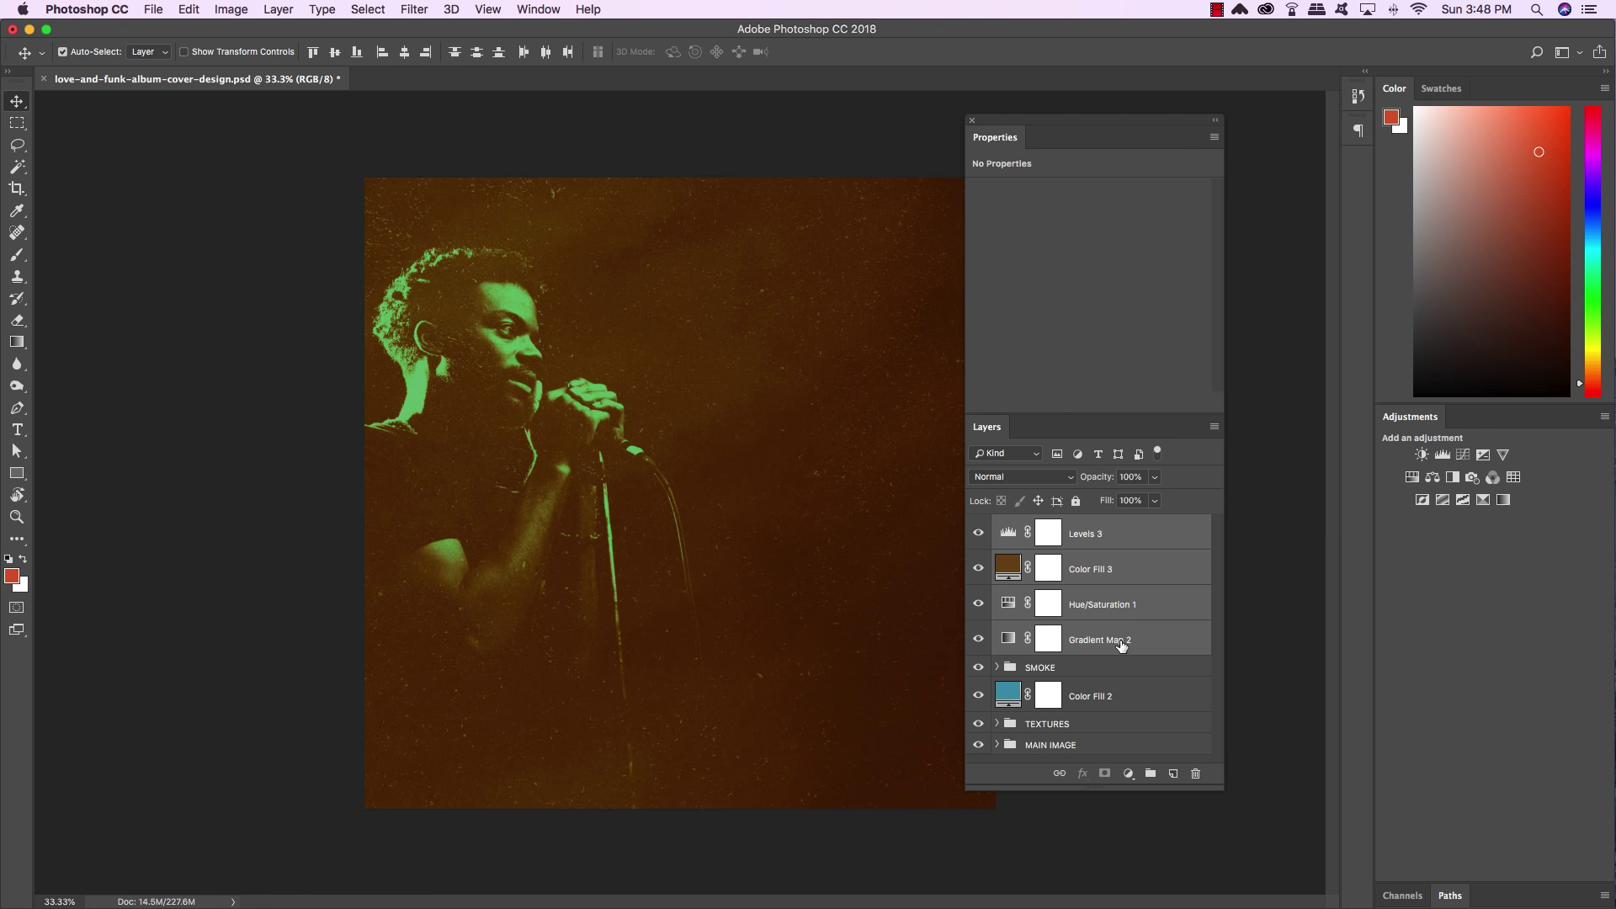
key(super+g)
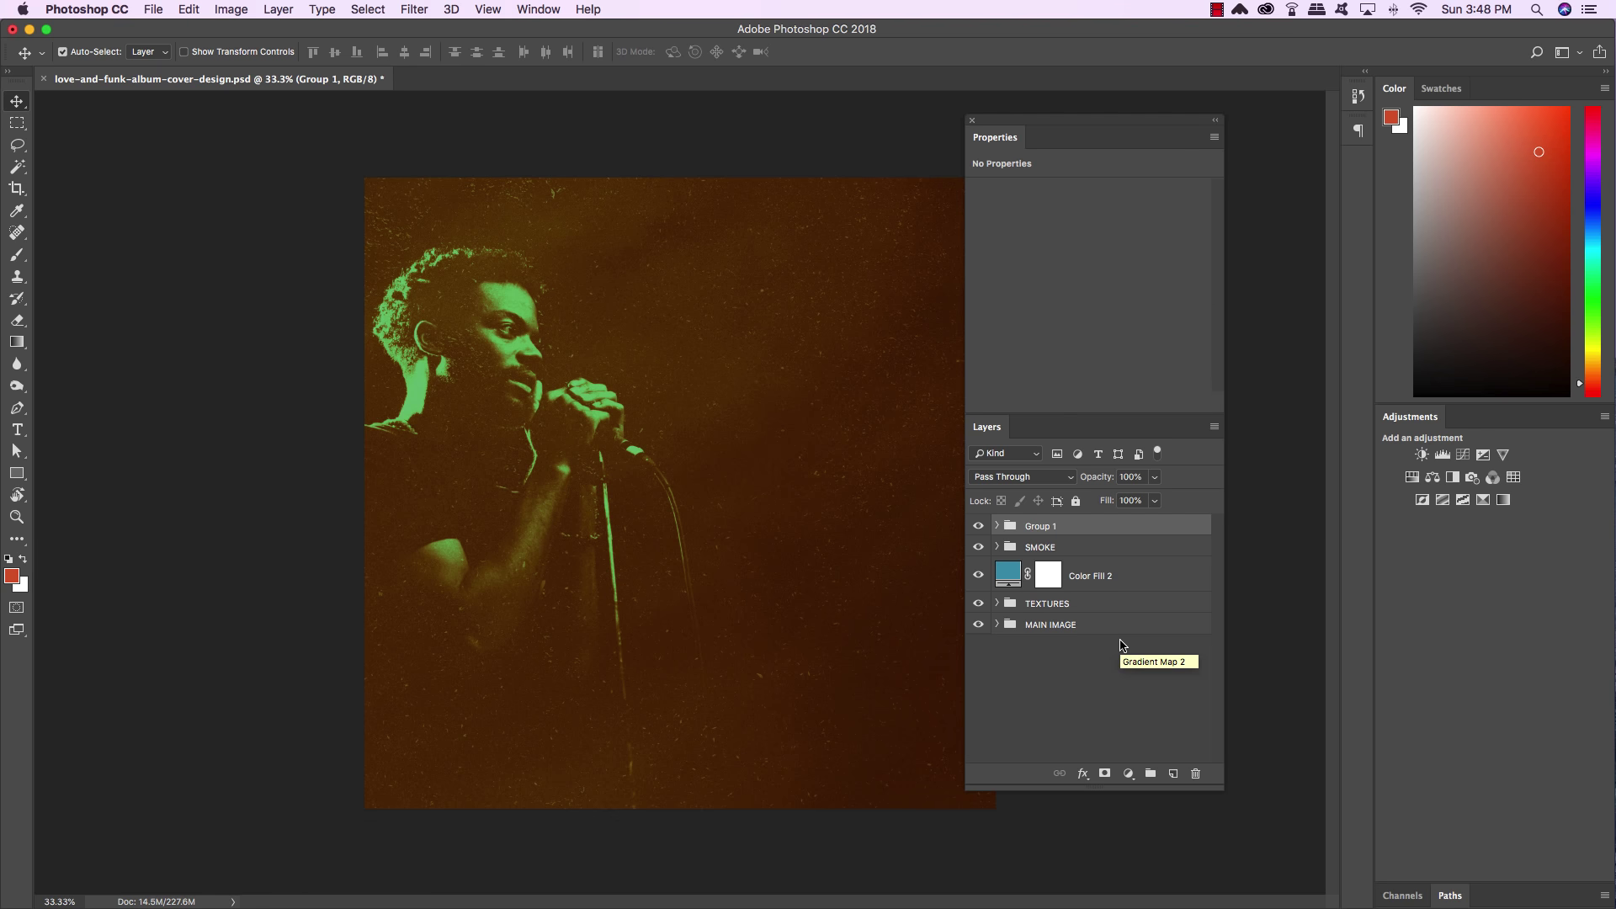
double_click(1042, 526)
text(ADJUSTMENT LAYERS)
key(Return)
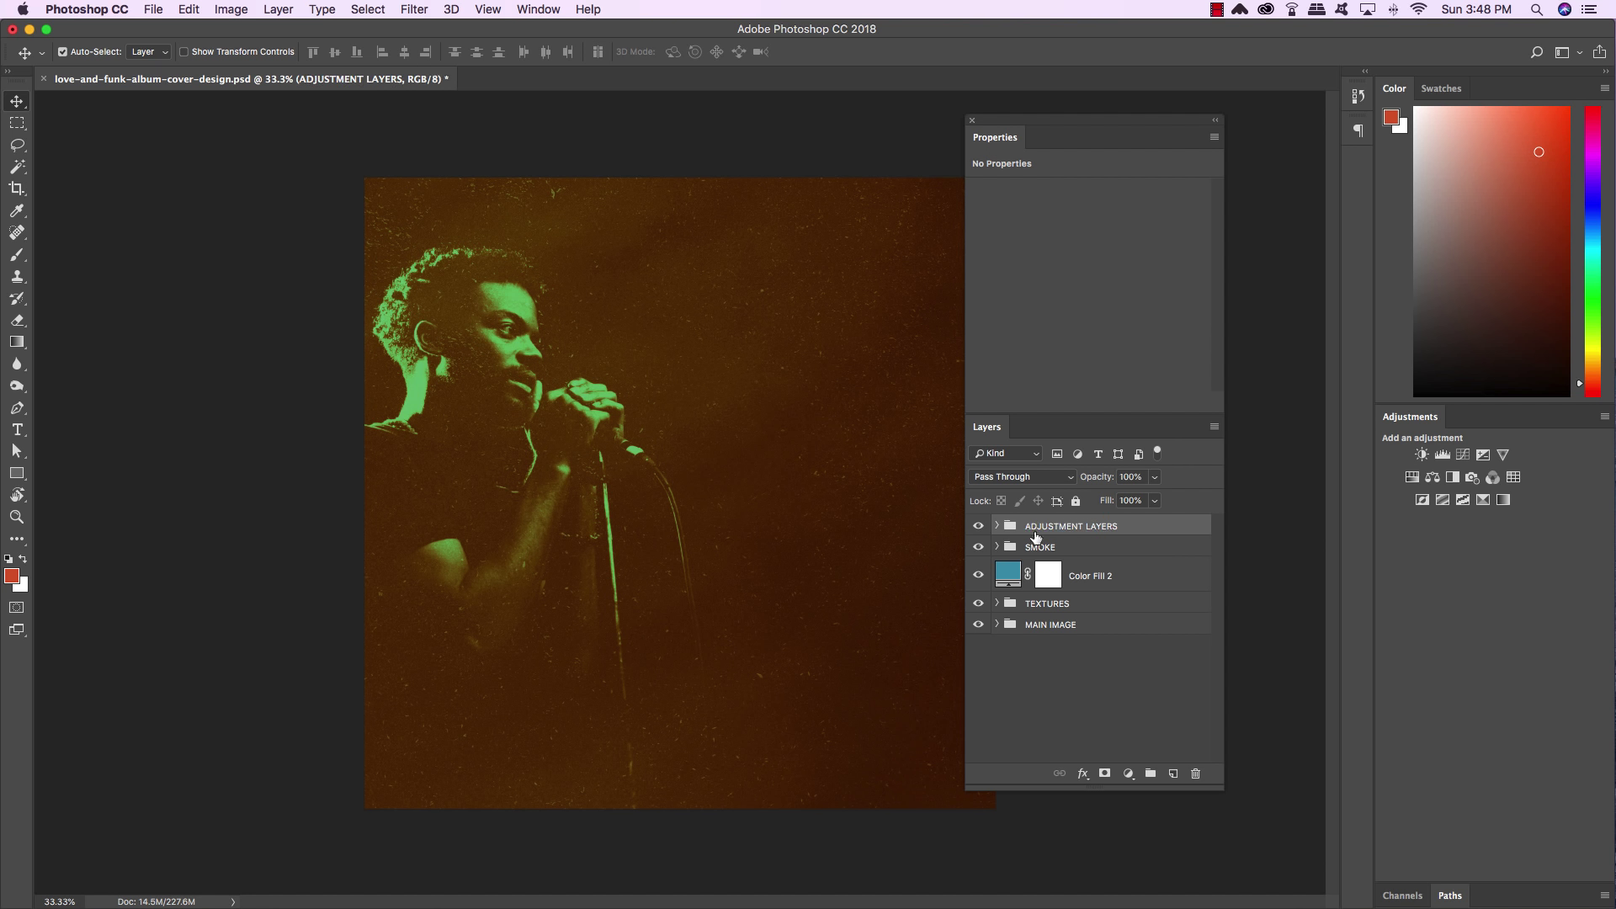
click(979, 527)
Toggle the ADJUSTMENT LAYERS group's visibility to compare, leaving it visible
click(979, 527)
click(979, 527)
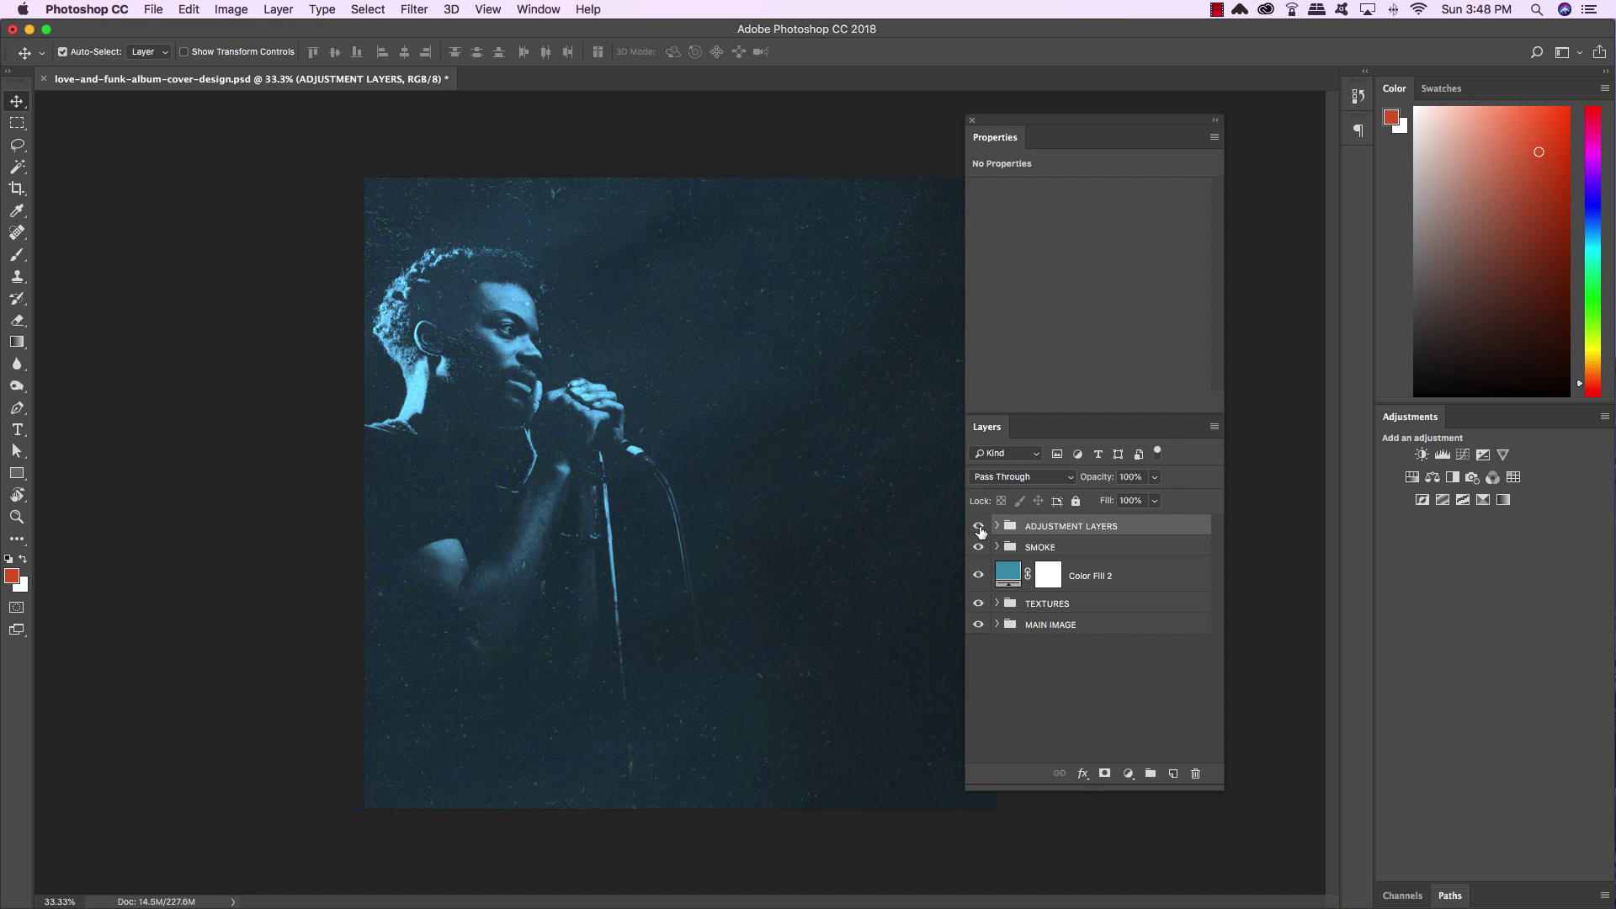
click(979, 527)
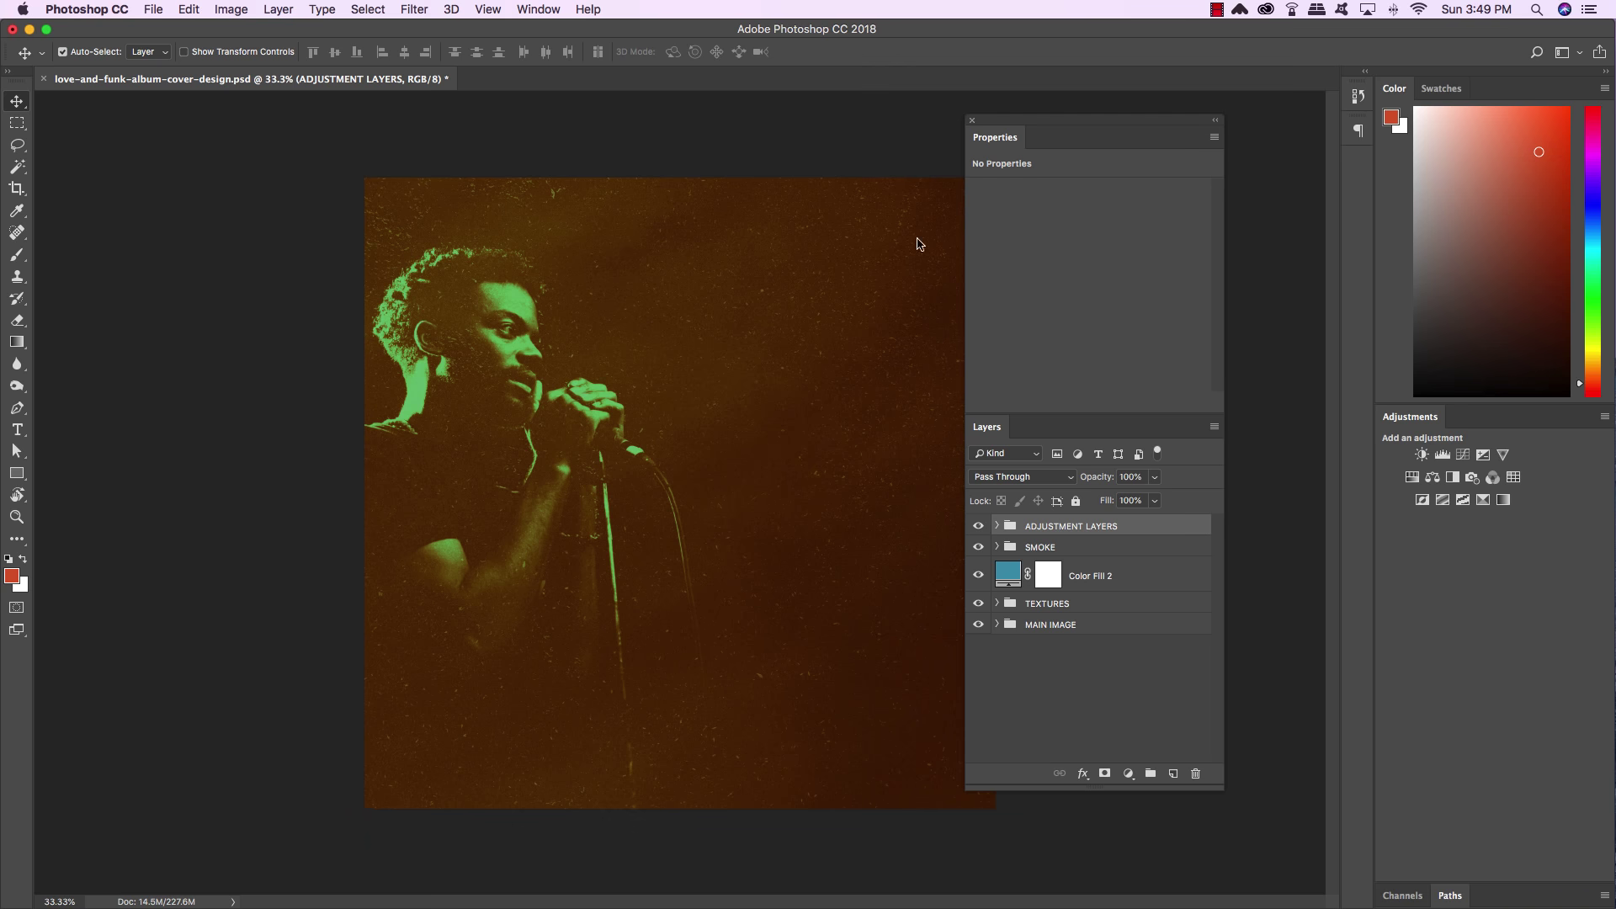
Float the Layers panel, dock Properties with Adjustments, and place the Character panel above Layers
drag(997, 417, 781, 366)
drag(1035, 109, 1477, 416)
drag(905, 373, 1090, 340)
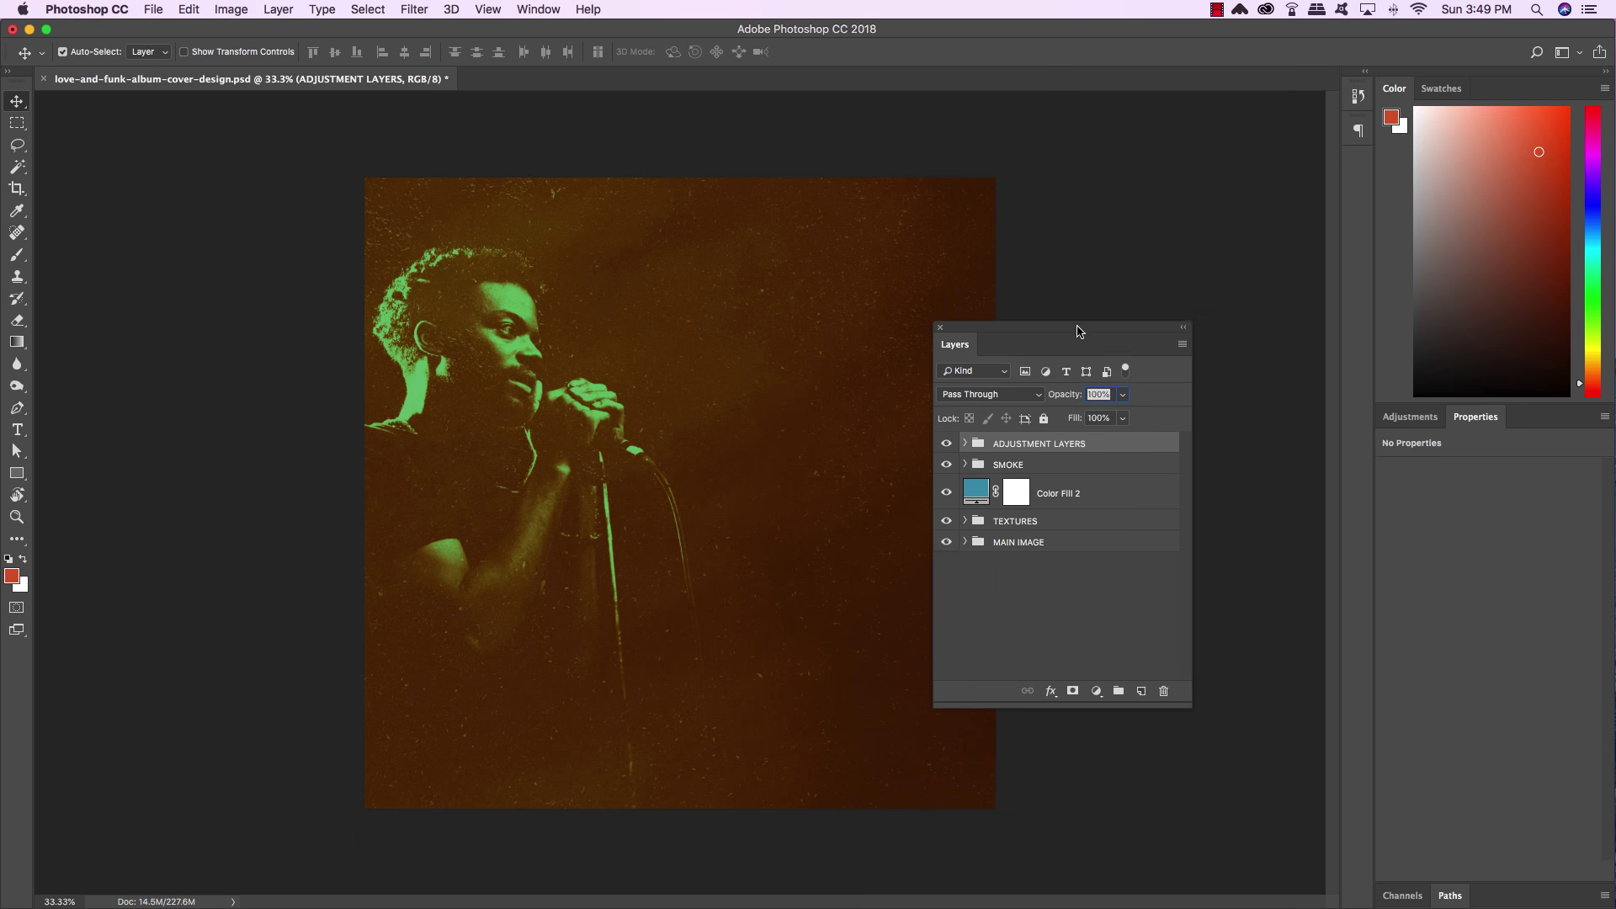
click(535, 8)
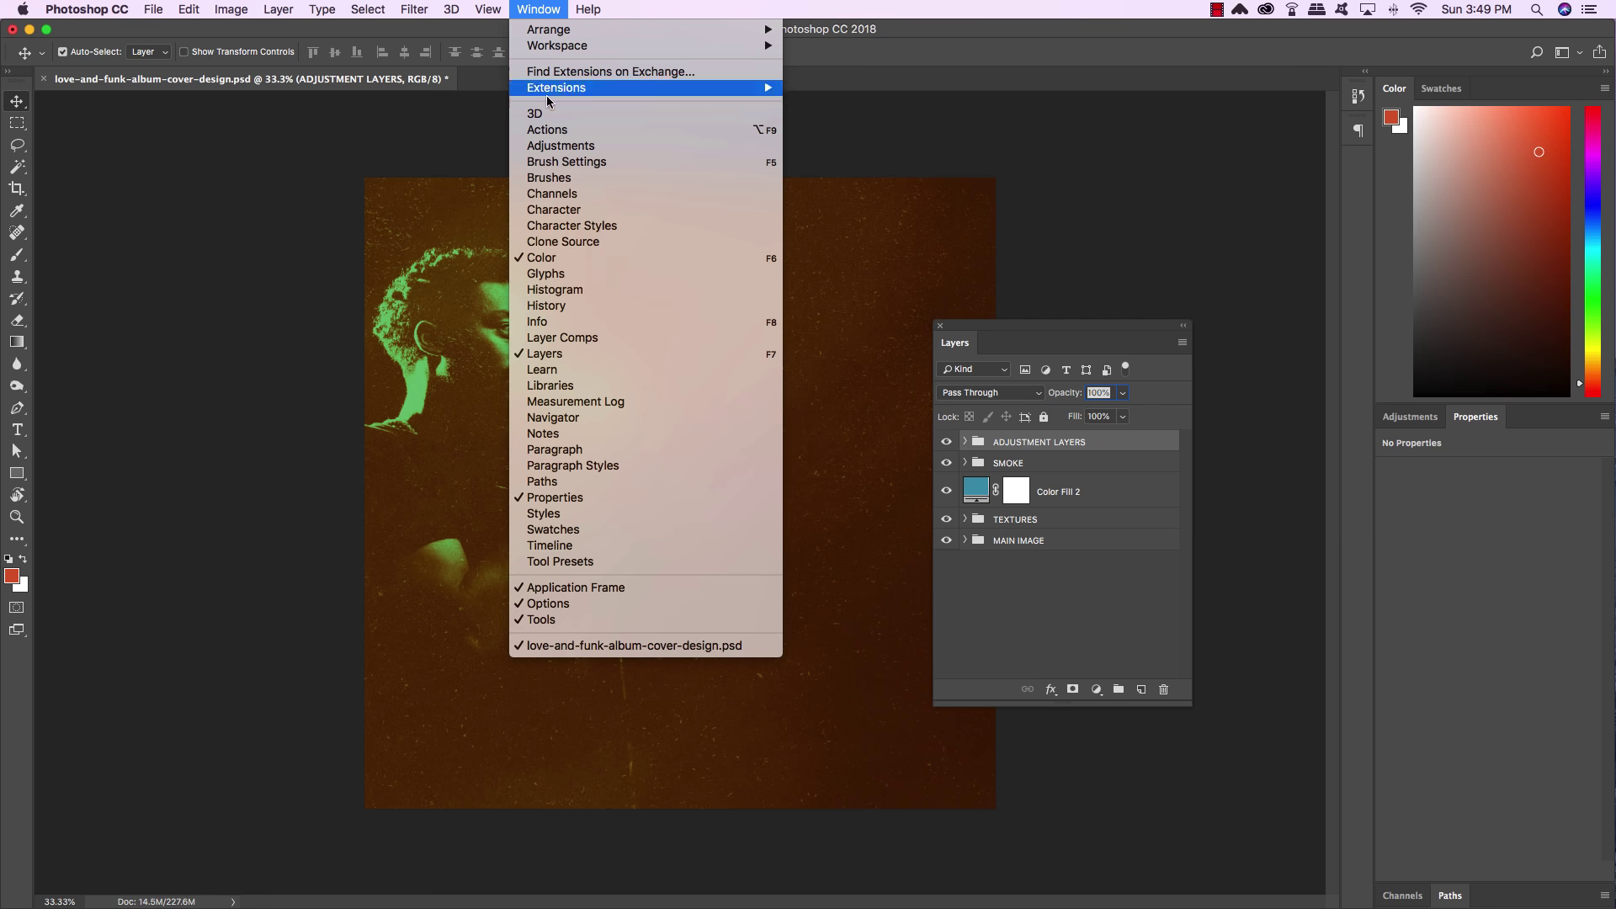
click(552, 209)
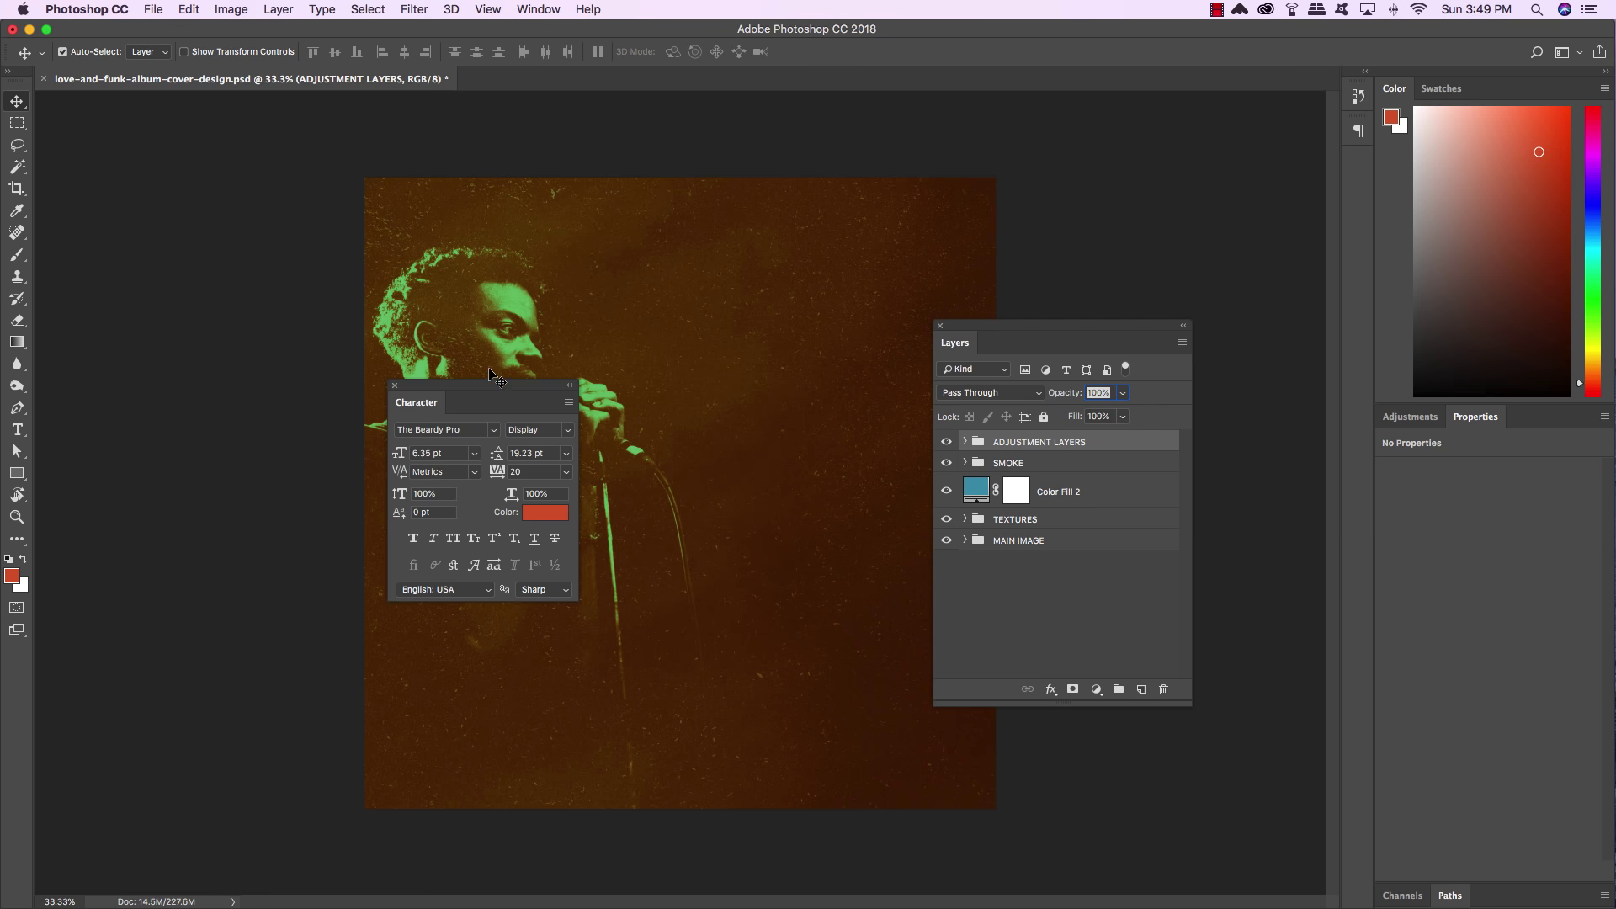
drag(494, 392, 1007, 164)
click(1115, 327)
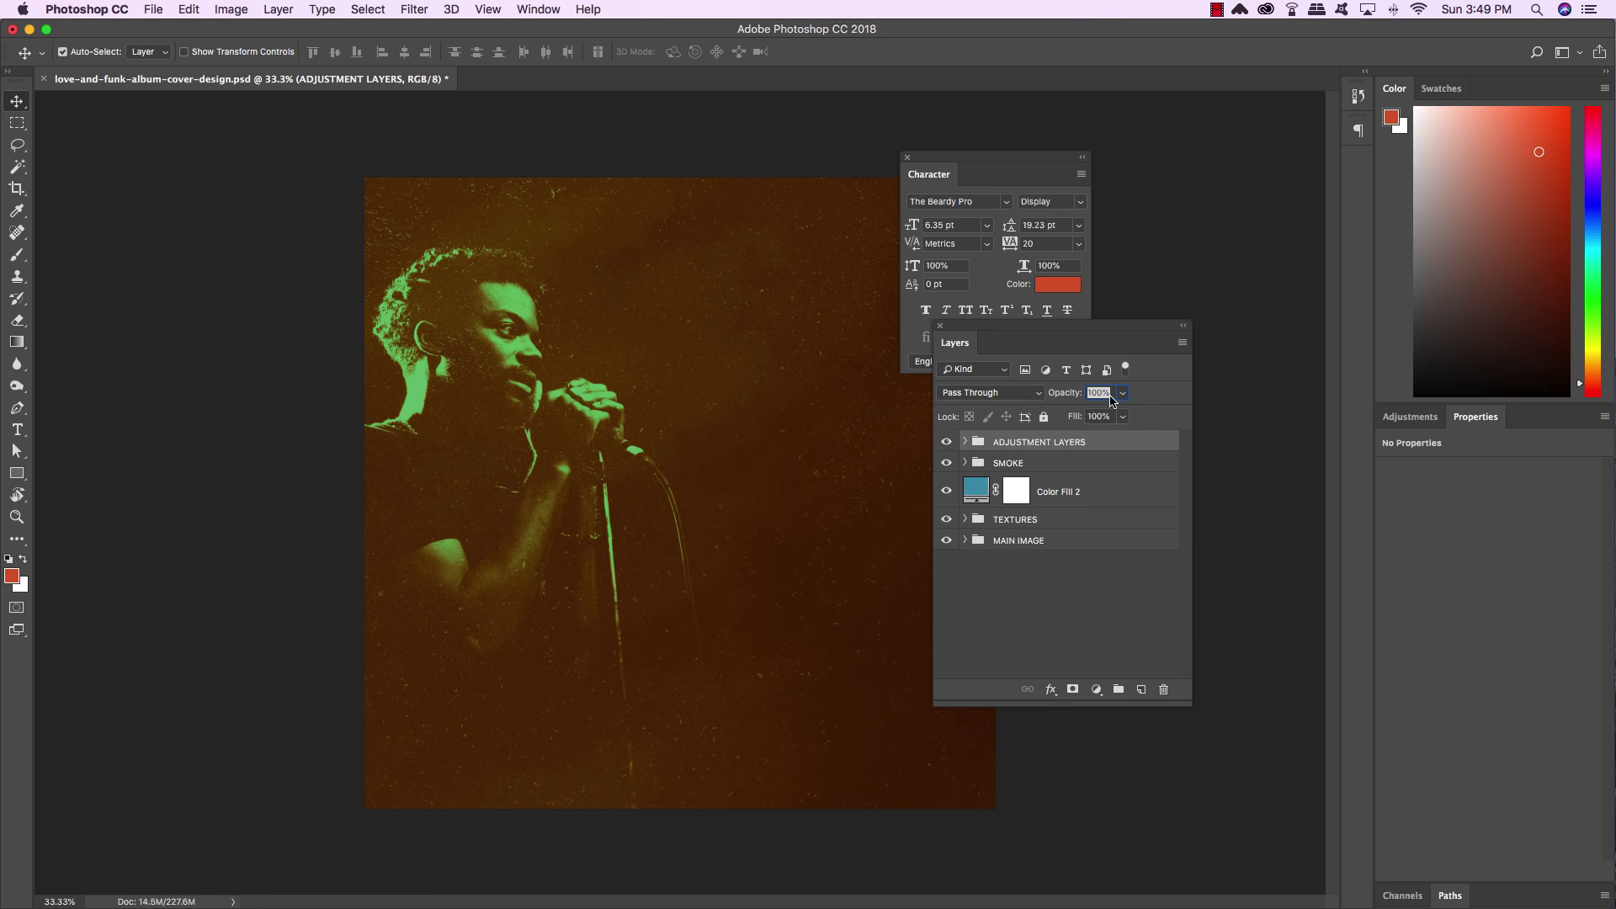
drag(1099, 330, 1067, 392)
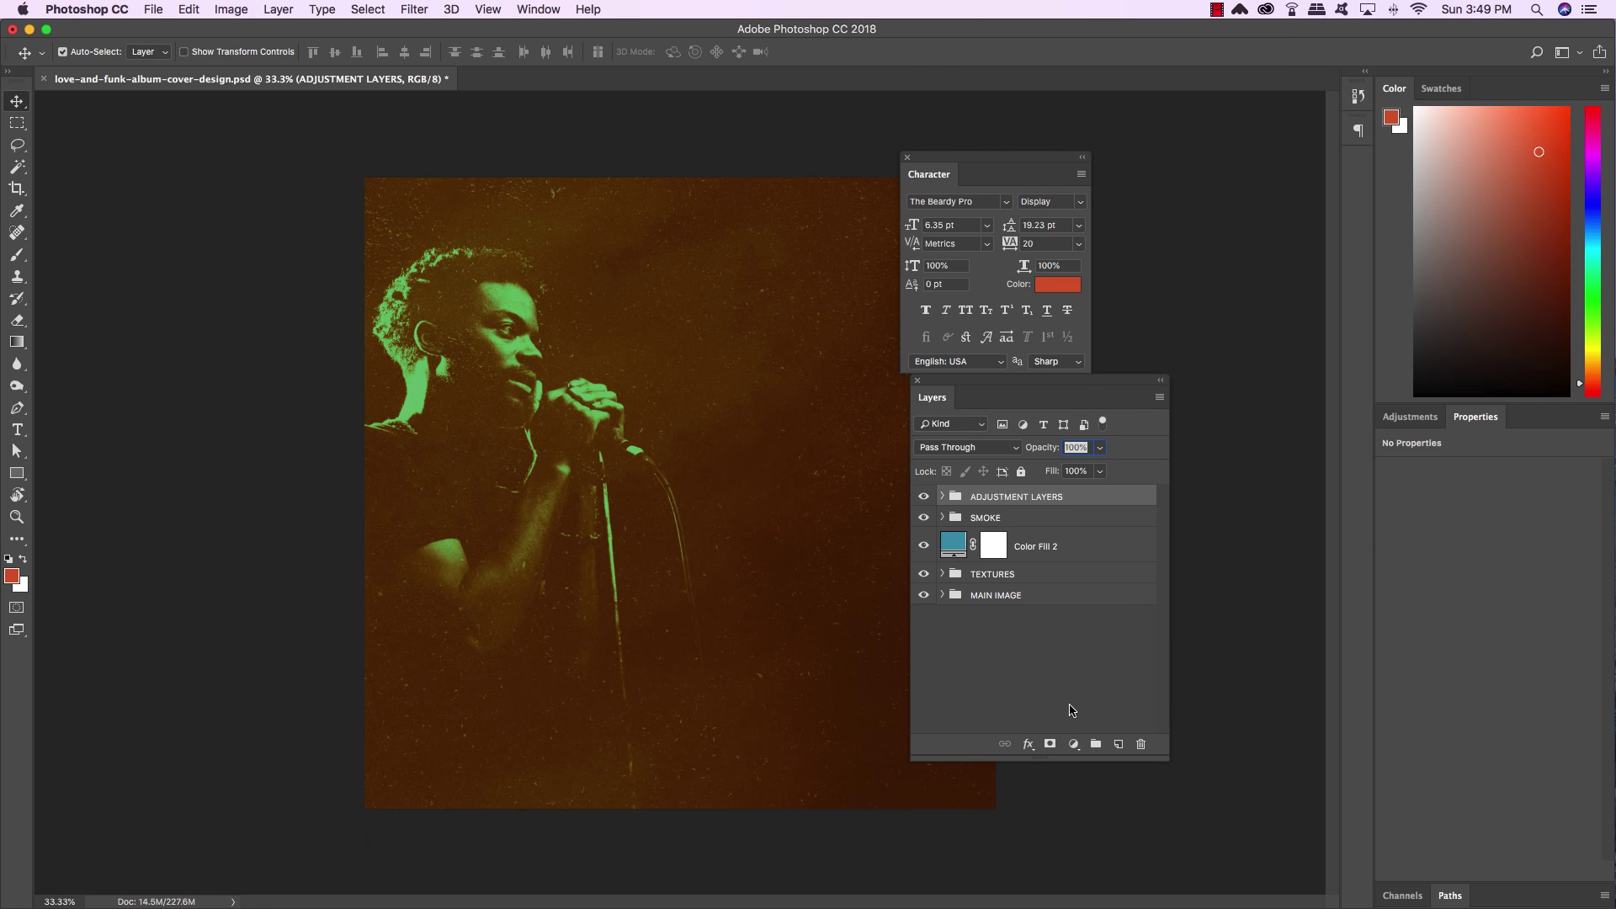
Create a new layer, make white the foreground colour, and start a text layer on the cover
click(1118, 745)
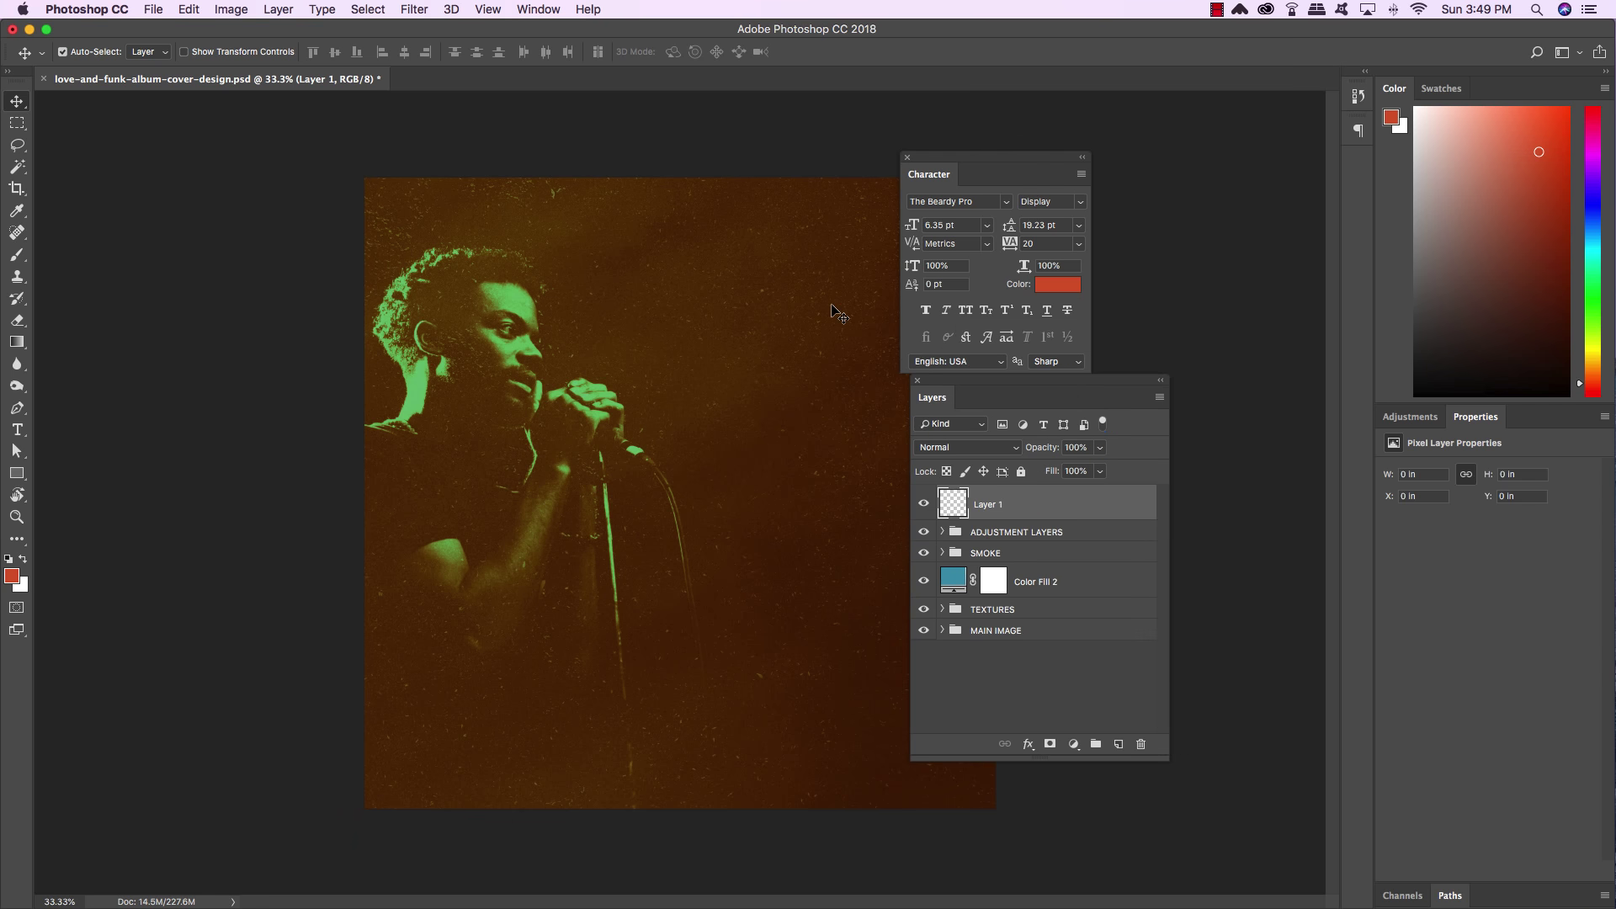
key(d)
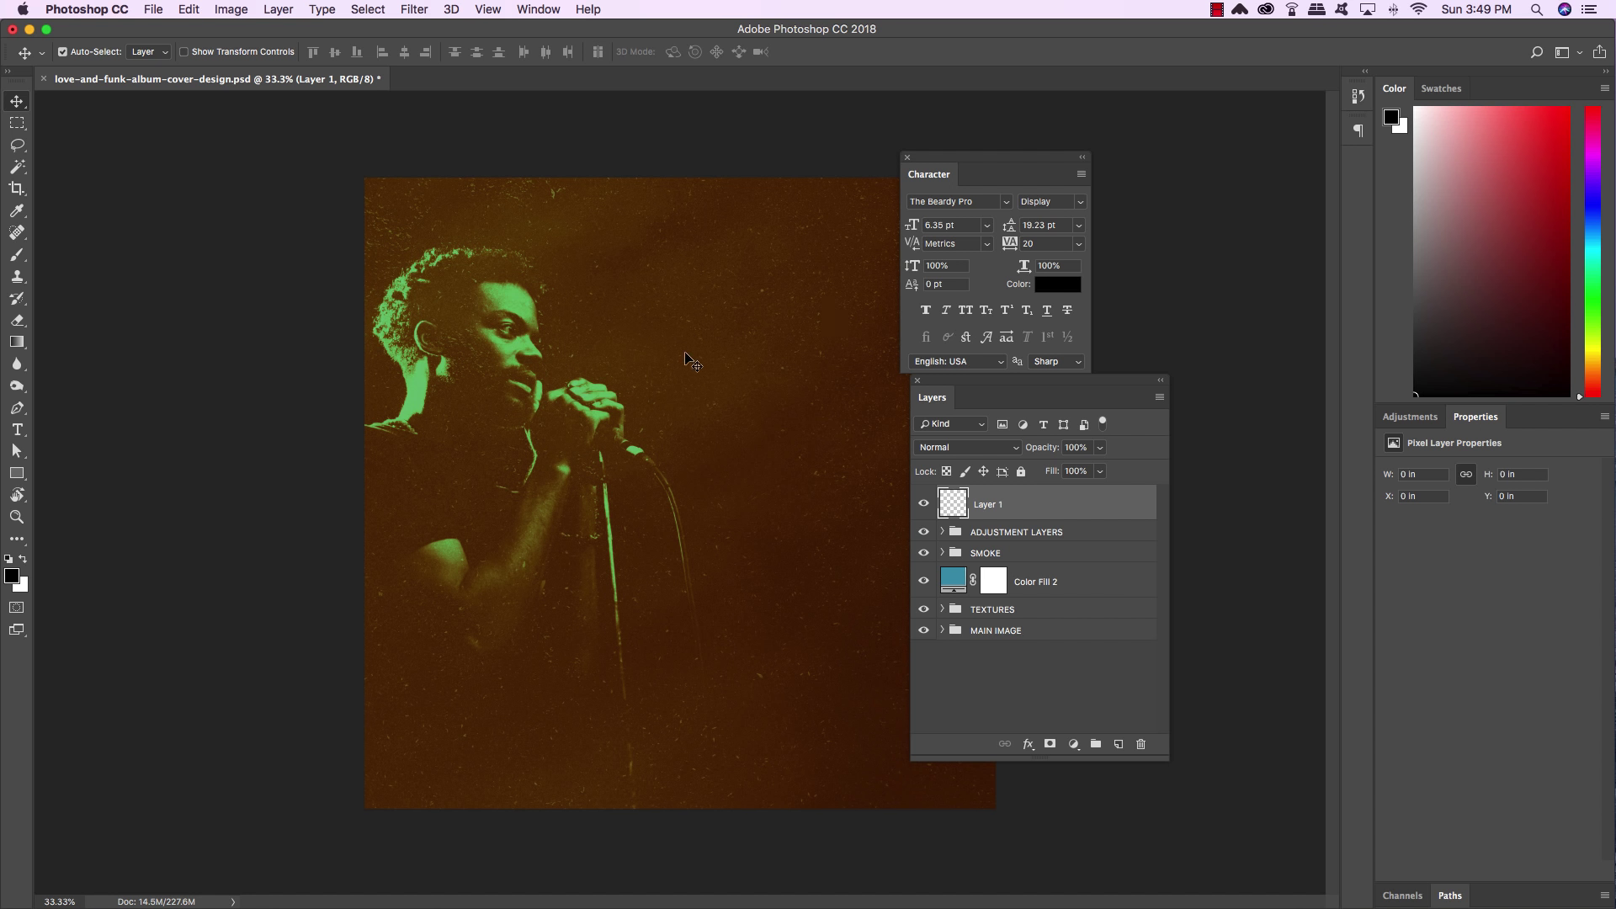
key(x)
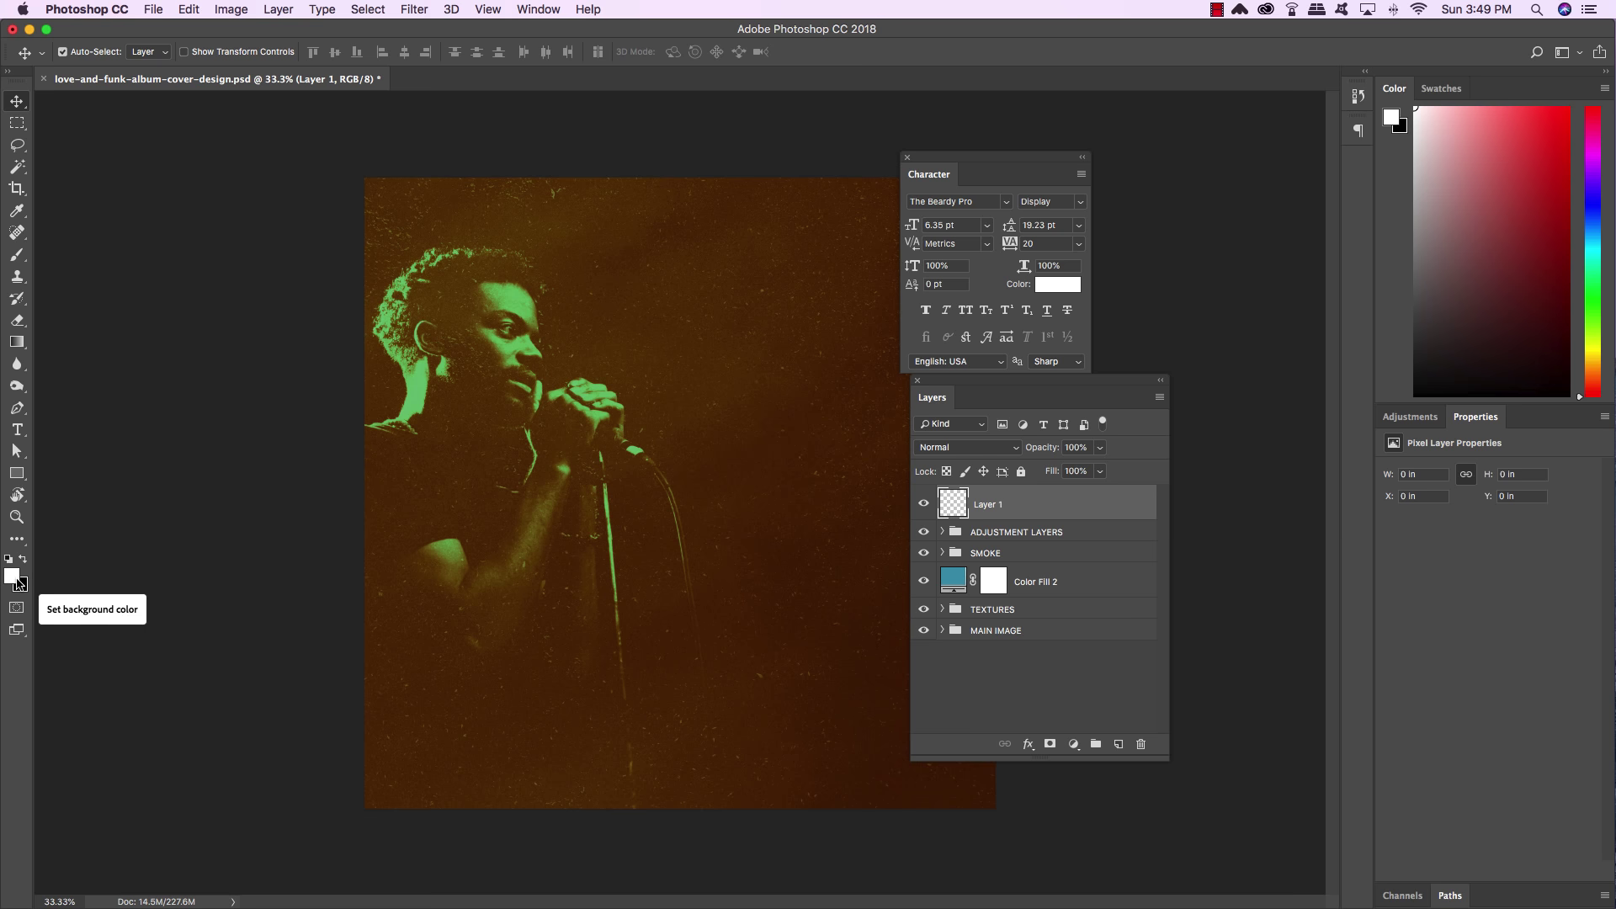
key(t)
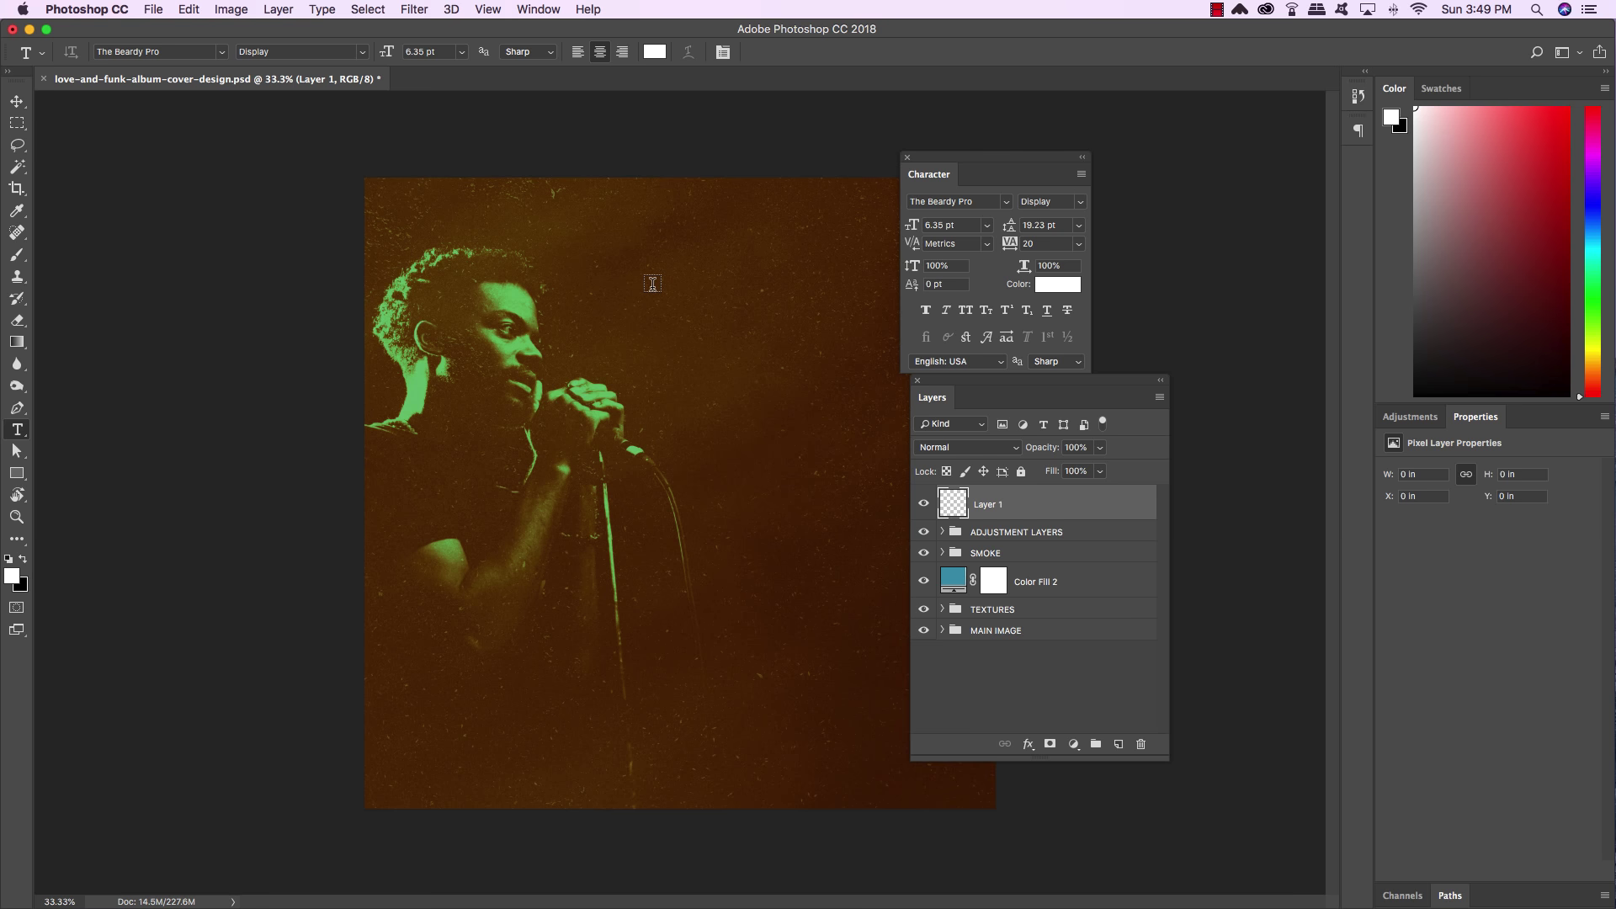
click(652, 283)
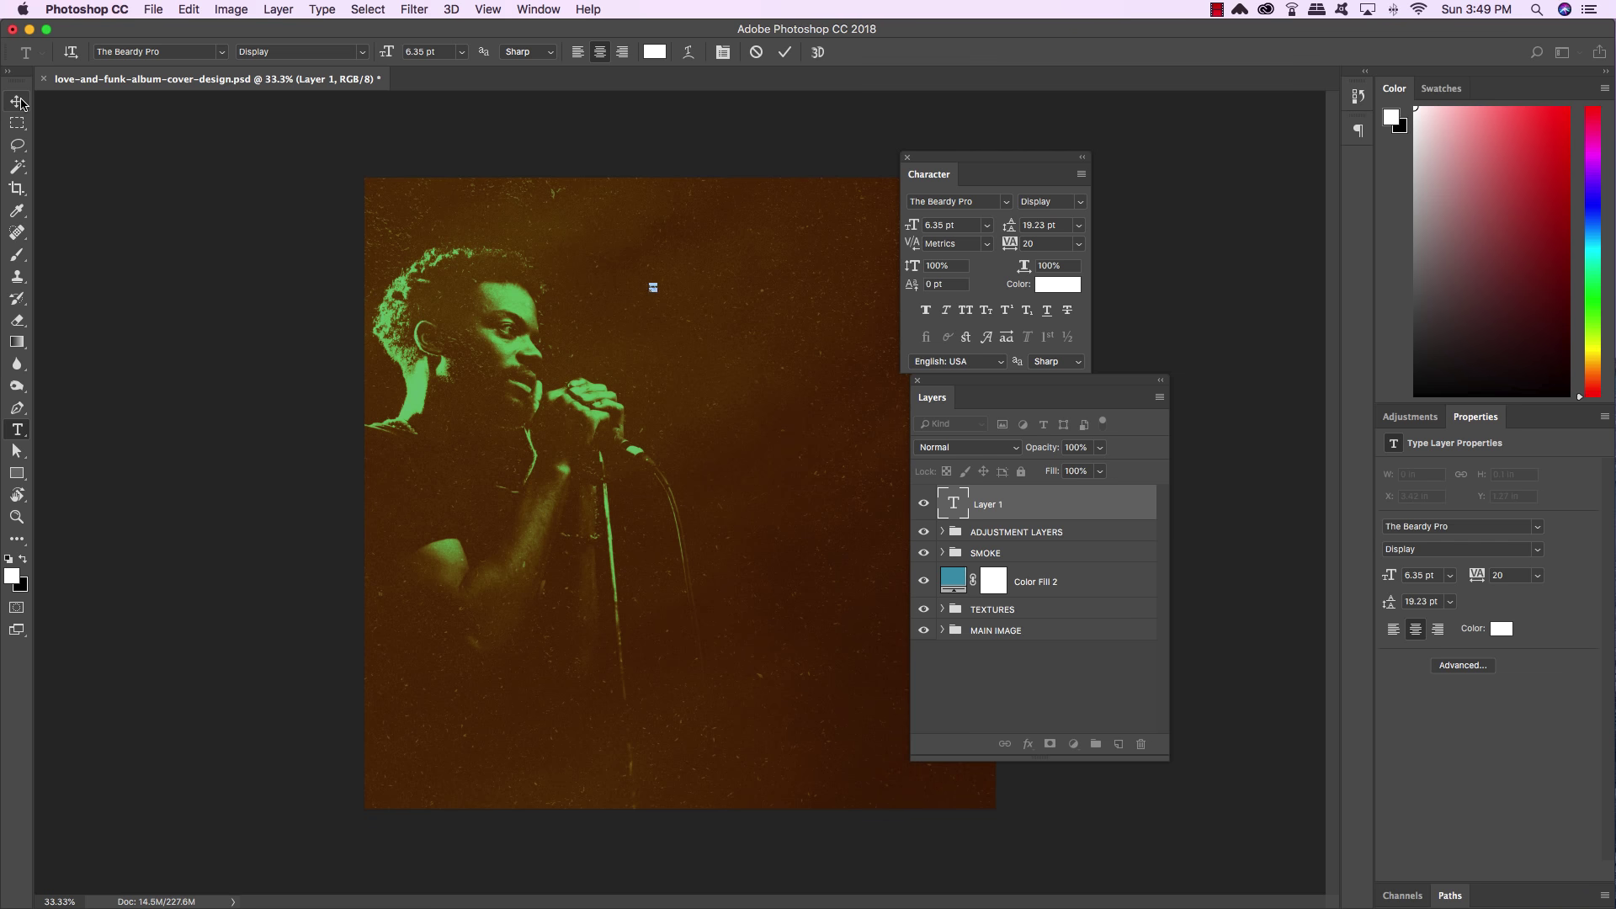
Set the Love text to 224 pt, commit it, and move it toward the upper right
click(942, 224)
text(224)
key(Return)
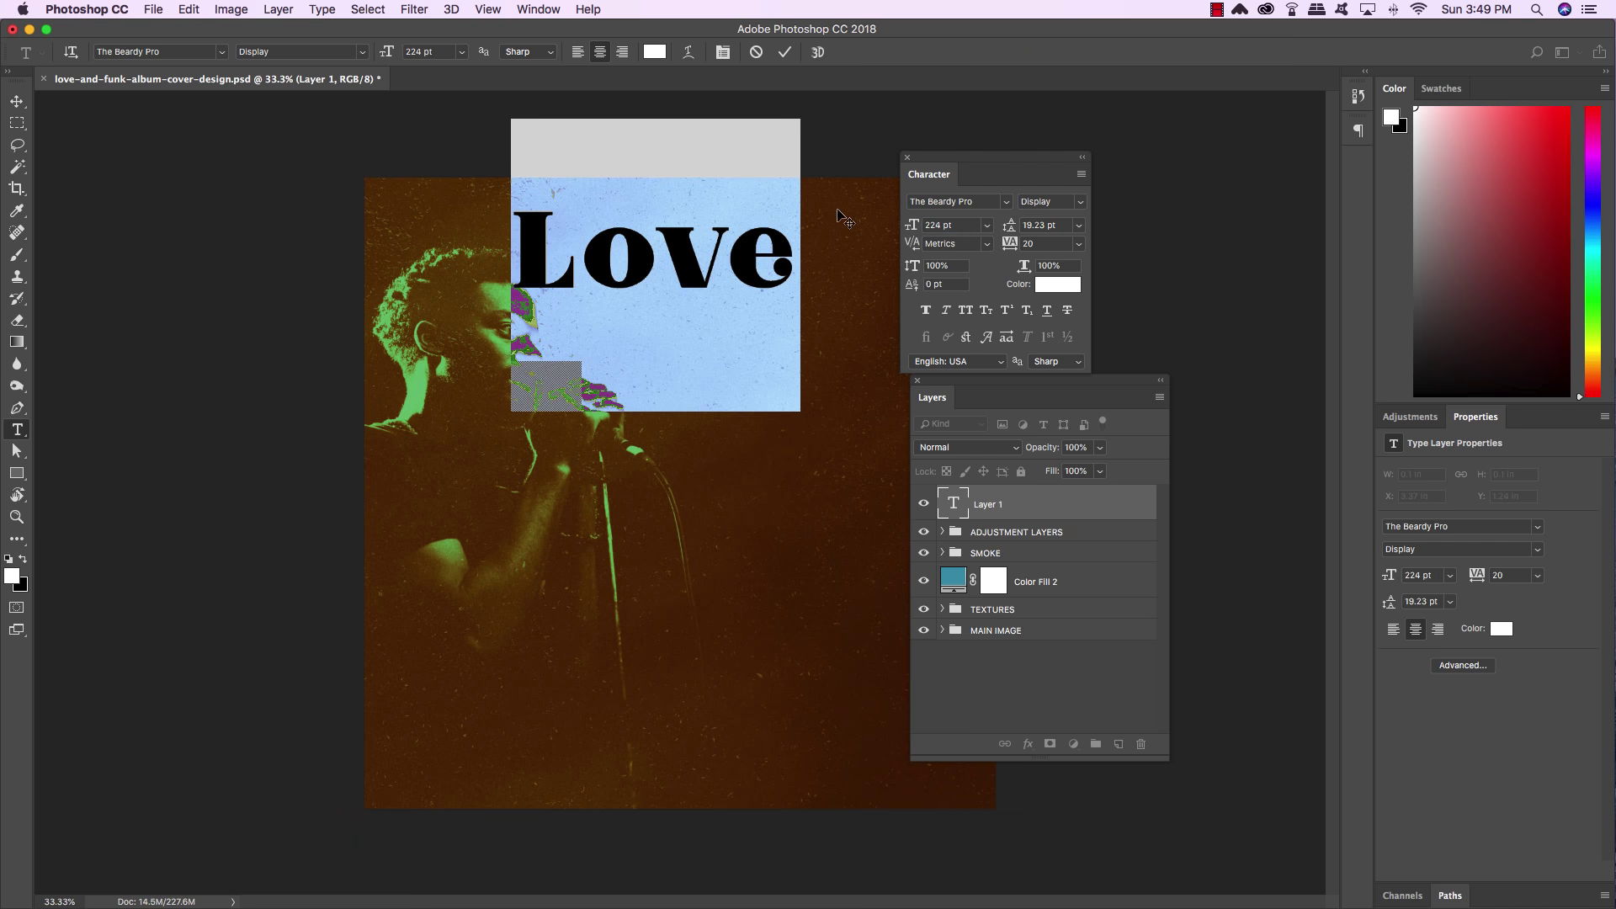
click(18, 102)
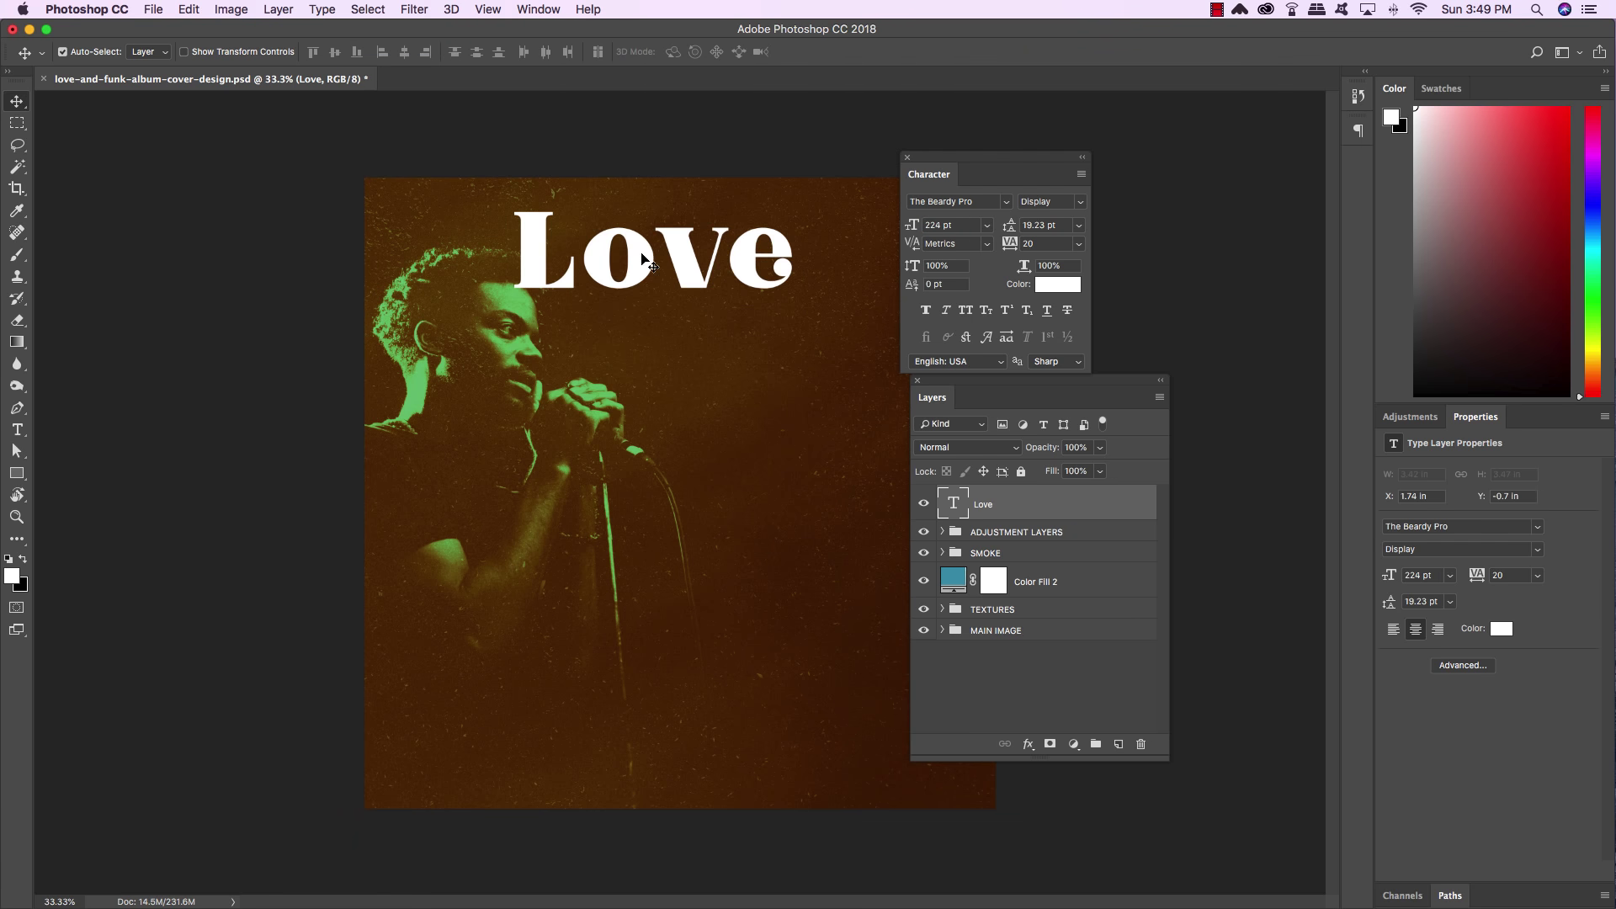
drag(645, 258, 762, 298)
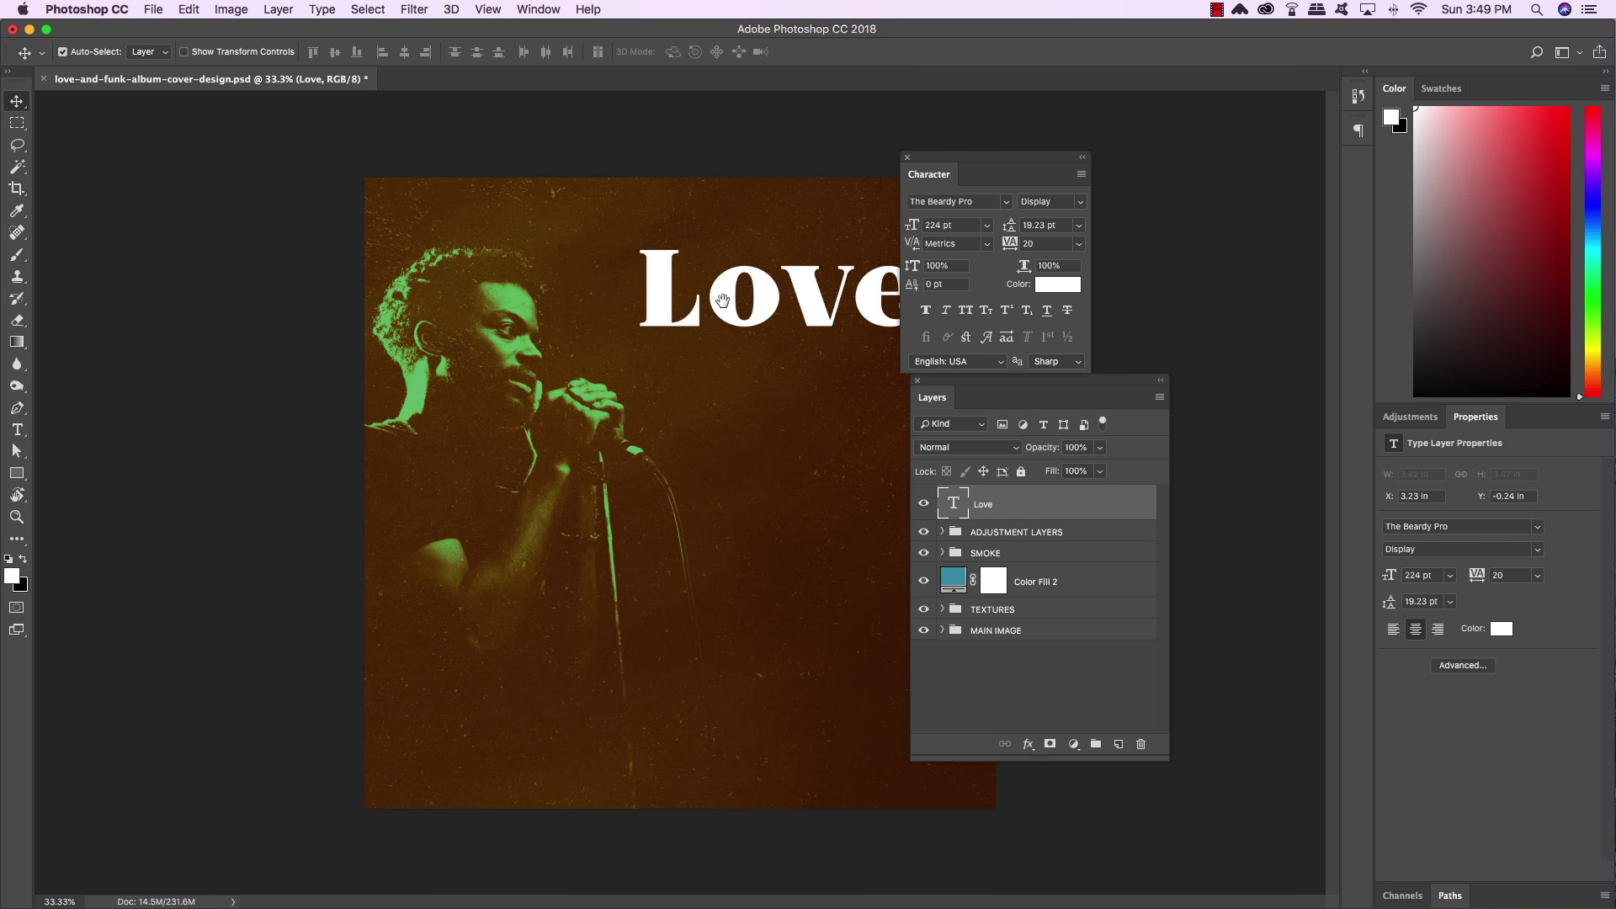
key(f)
drag(710, 247, 448, 254)
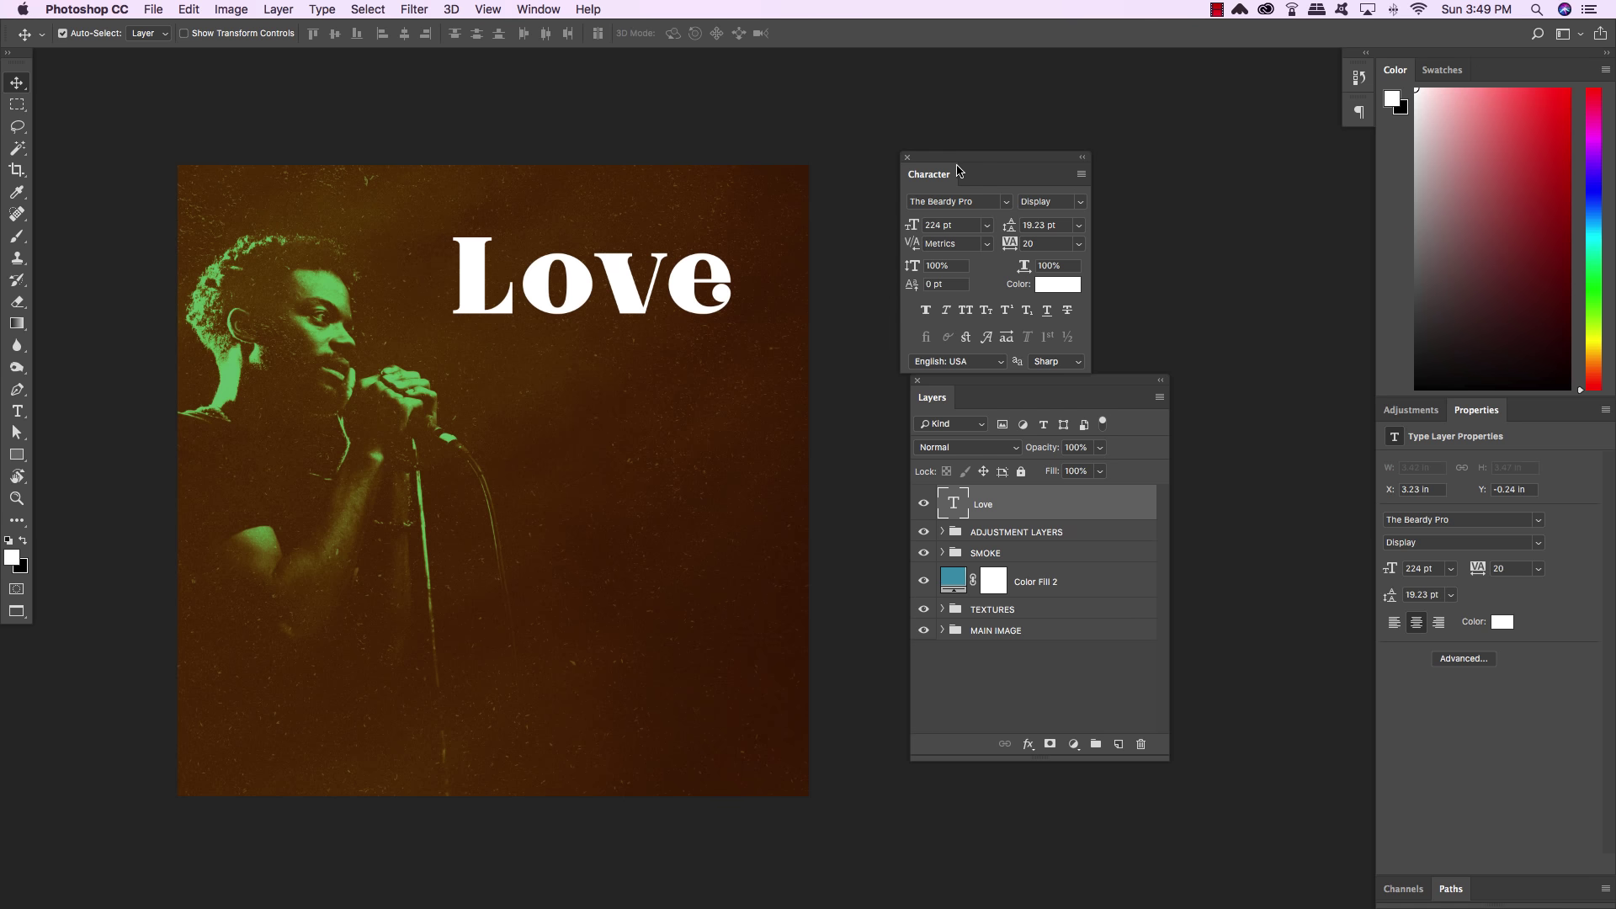
drag(966, 163, 982, 151)
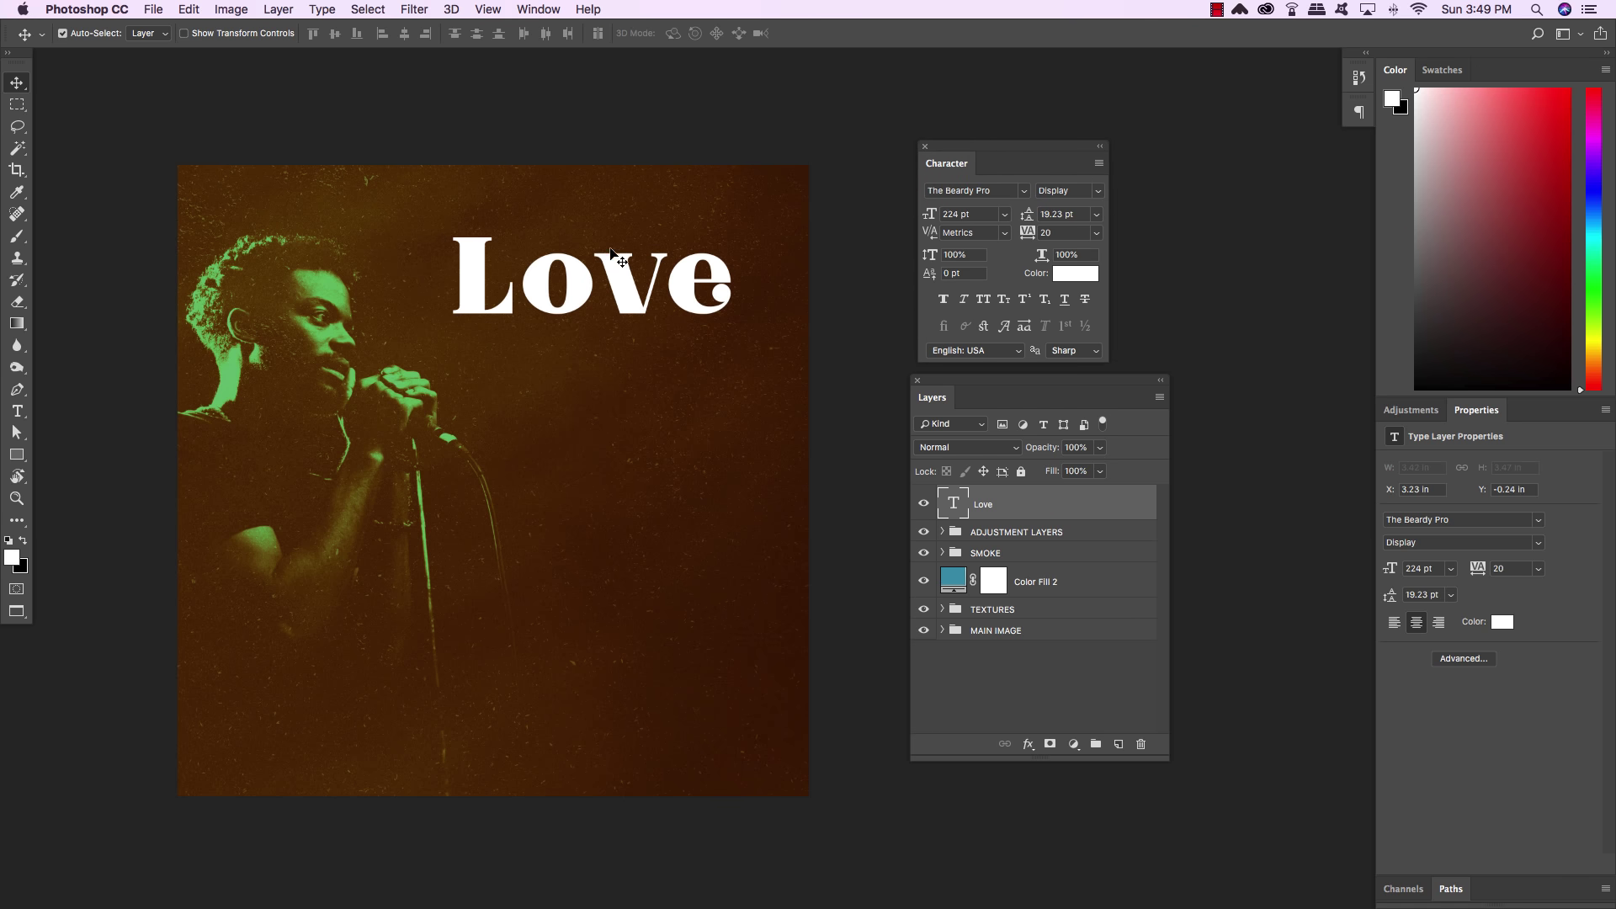
Replace the L in Love with a swash alternate glyph
key(t)
double_click(538, 280)
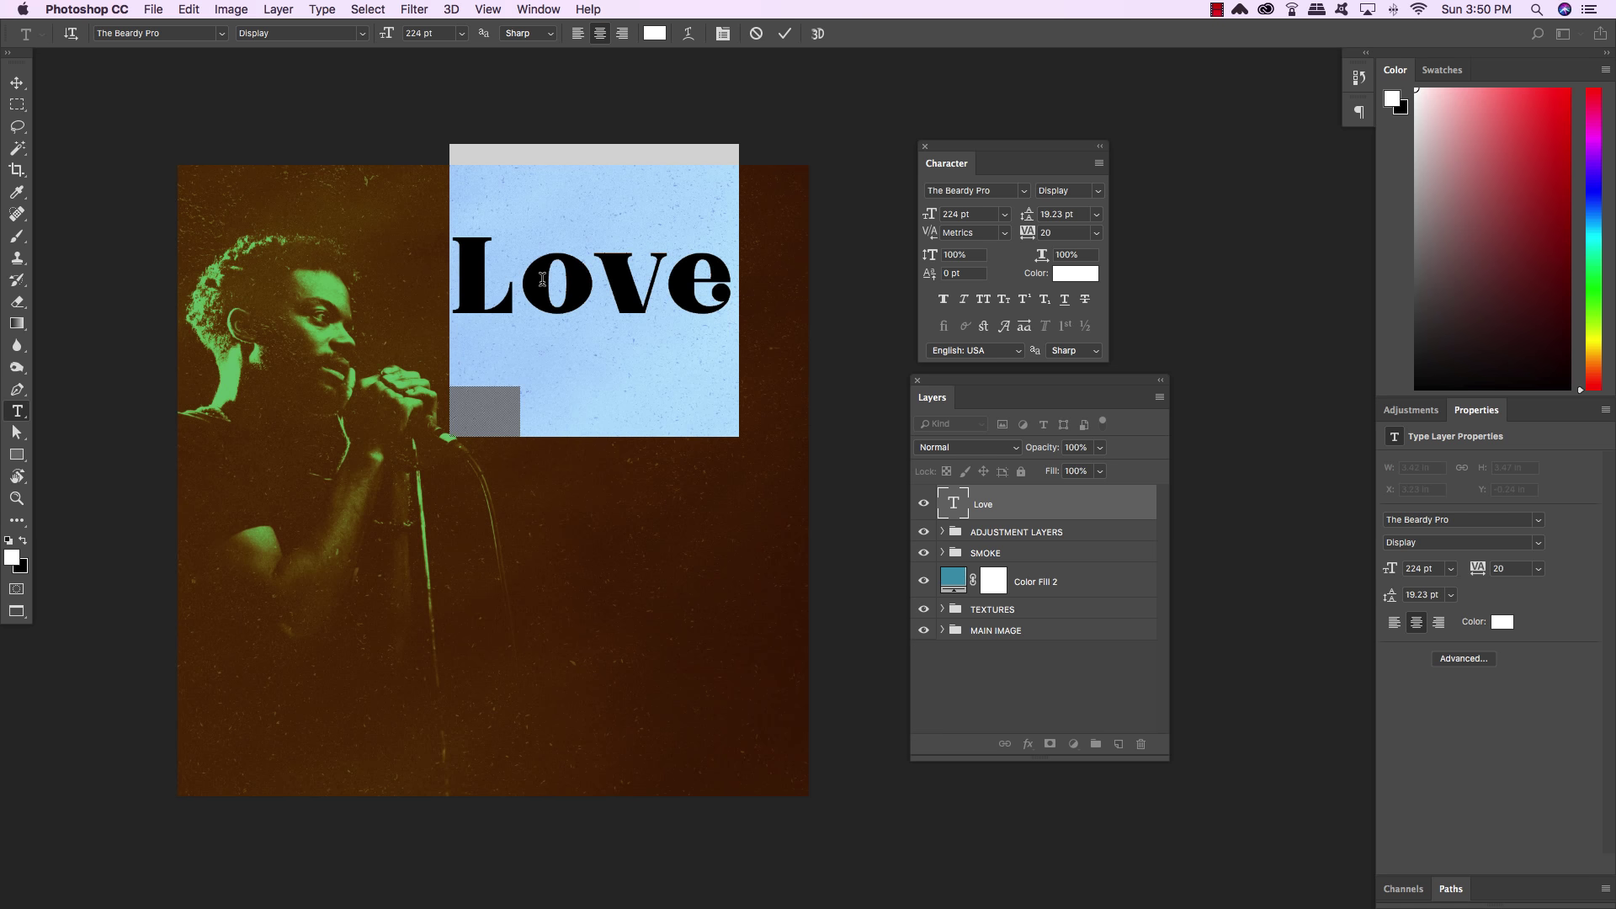
mouse_move(521, 283)
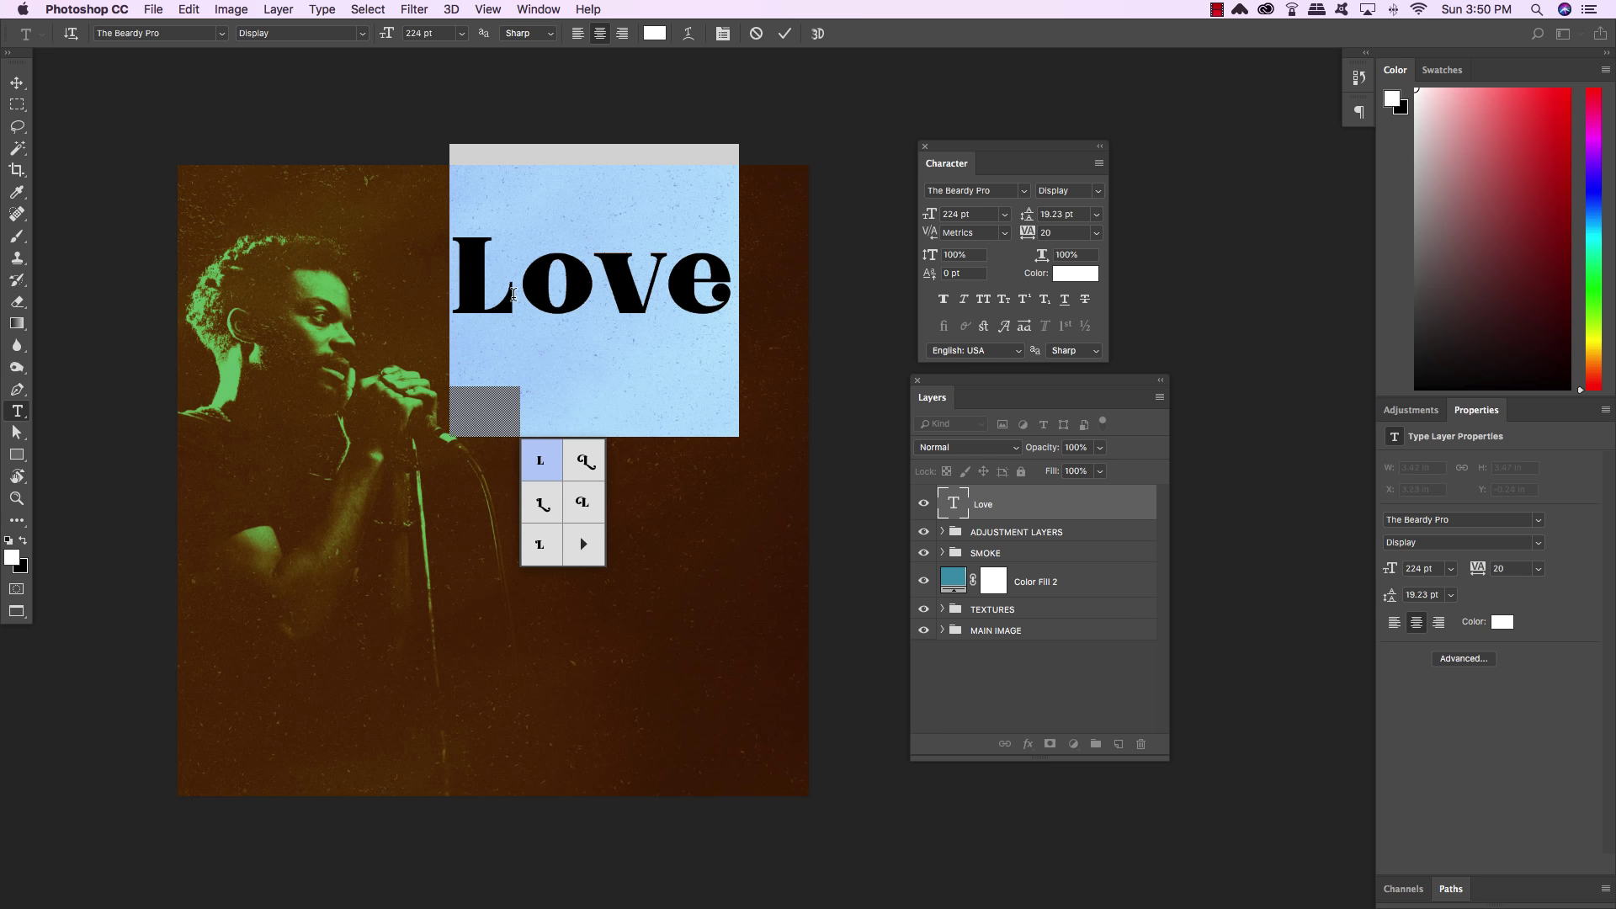
click(514, 294)
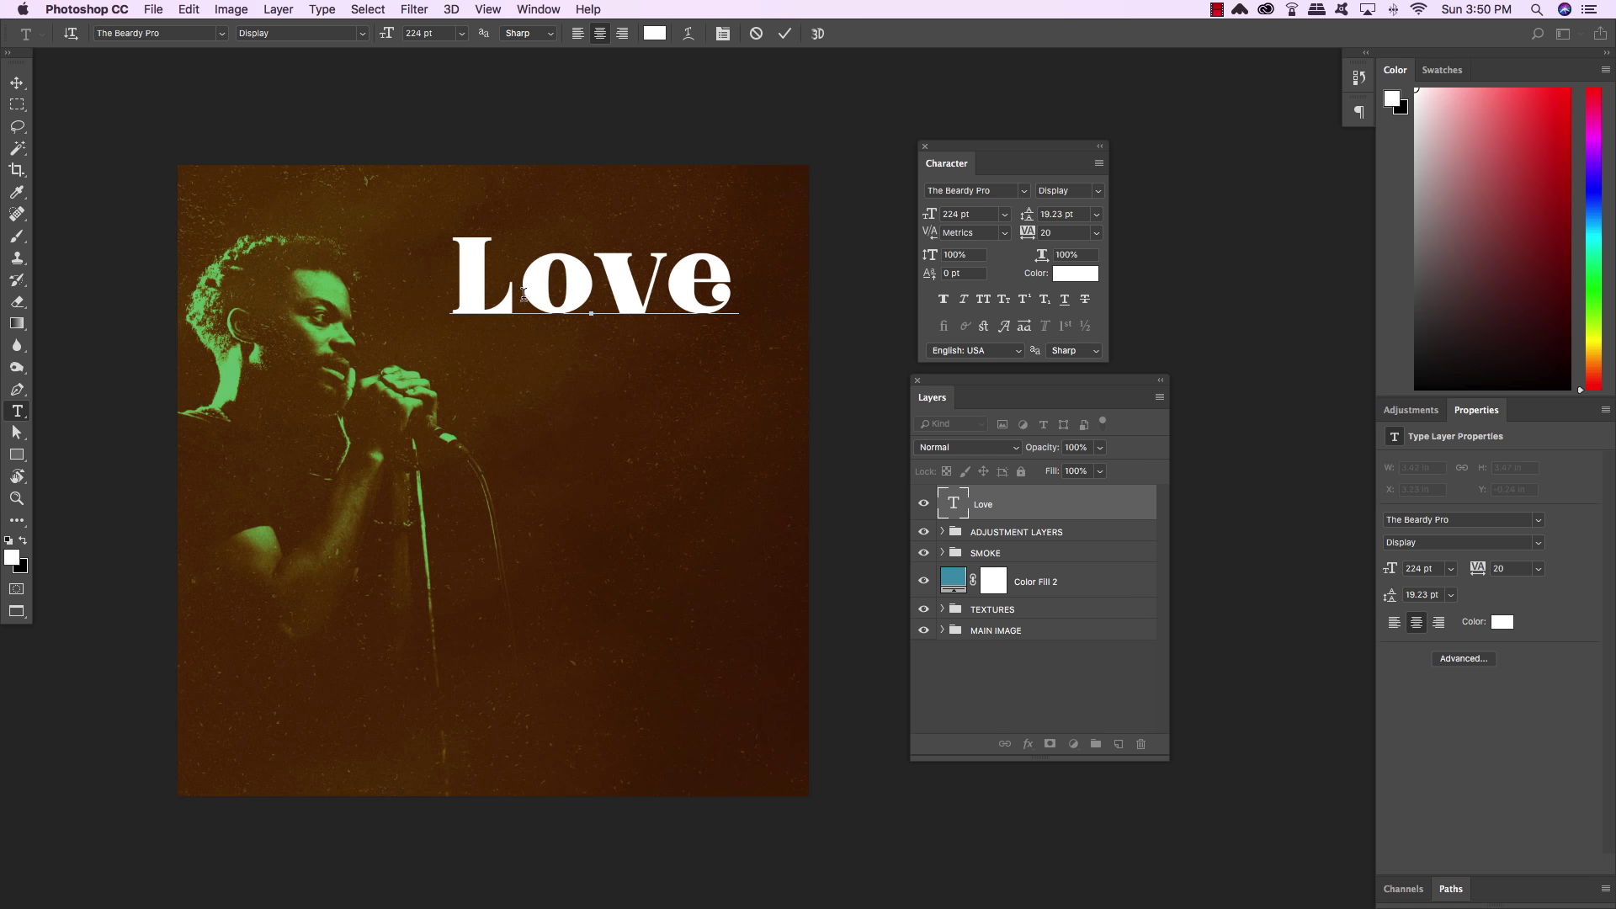
drag(520, 295, 467, 297)
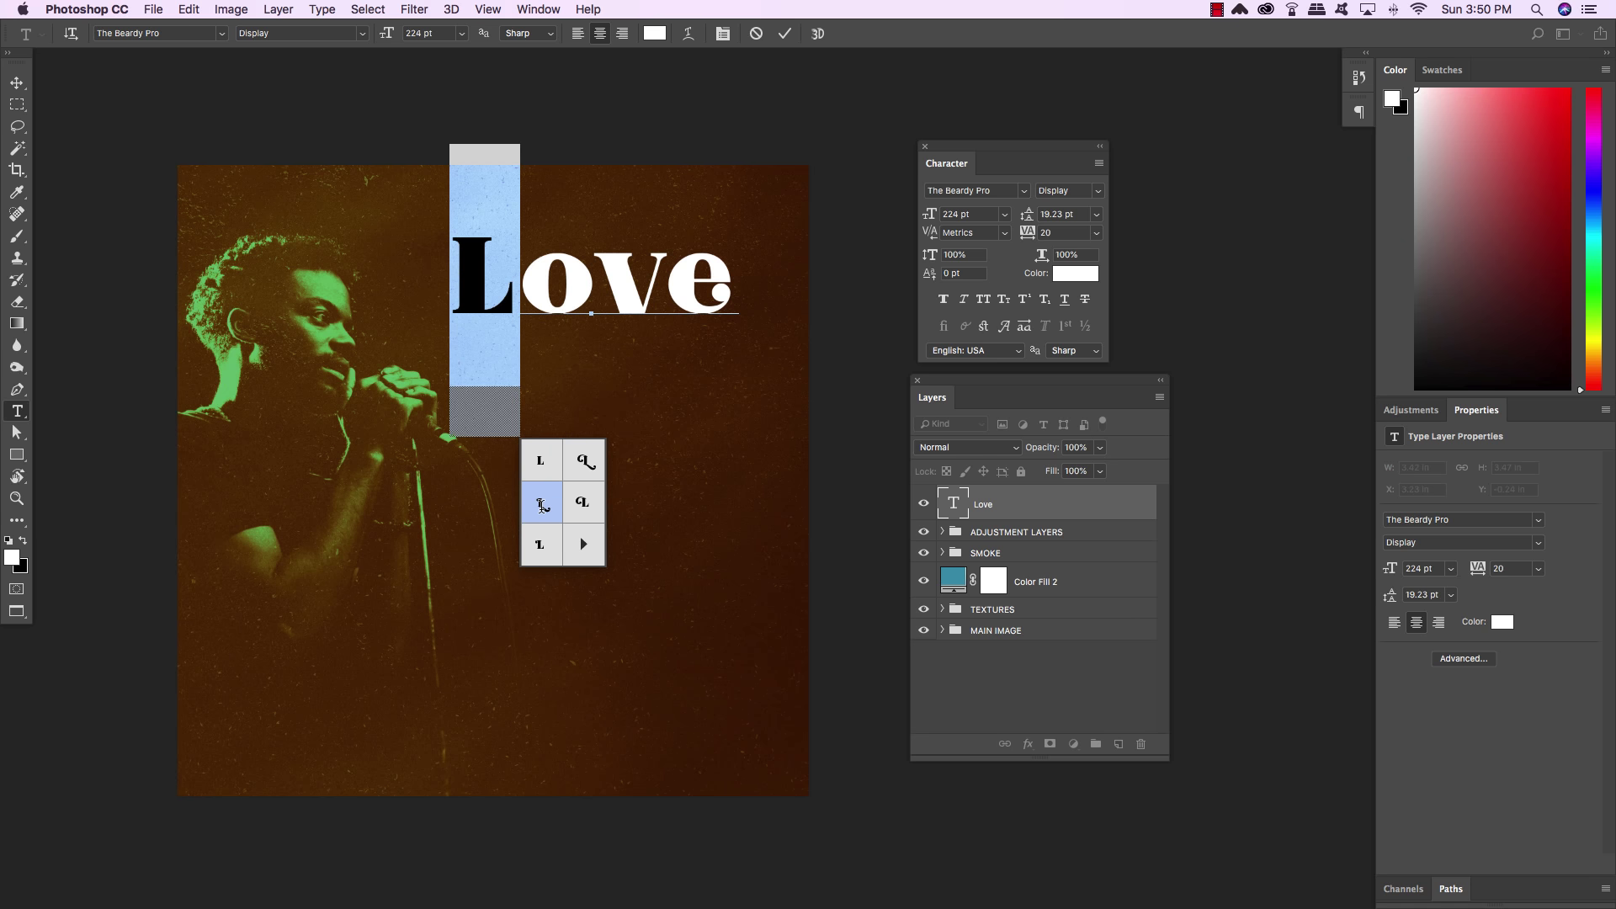
click(542, 505)
Review the L's alternates without changing it, then swap the o for its second alternate
click(499, 273)
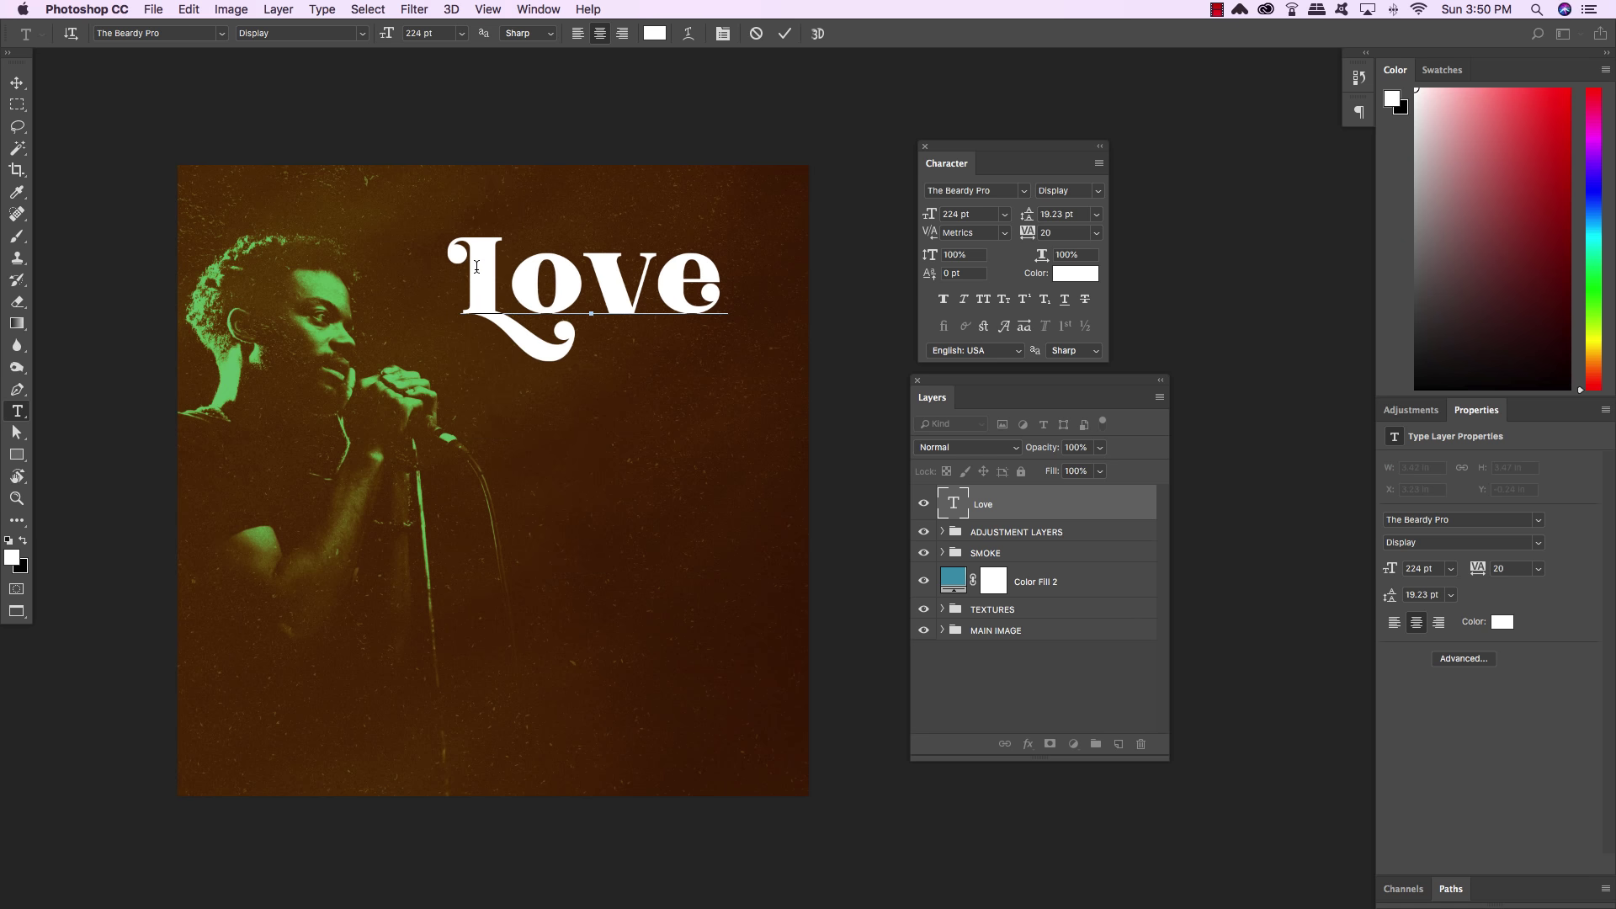
key(shift+Left)
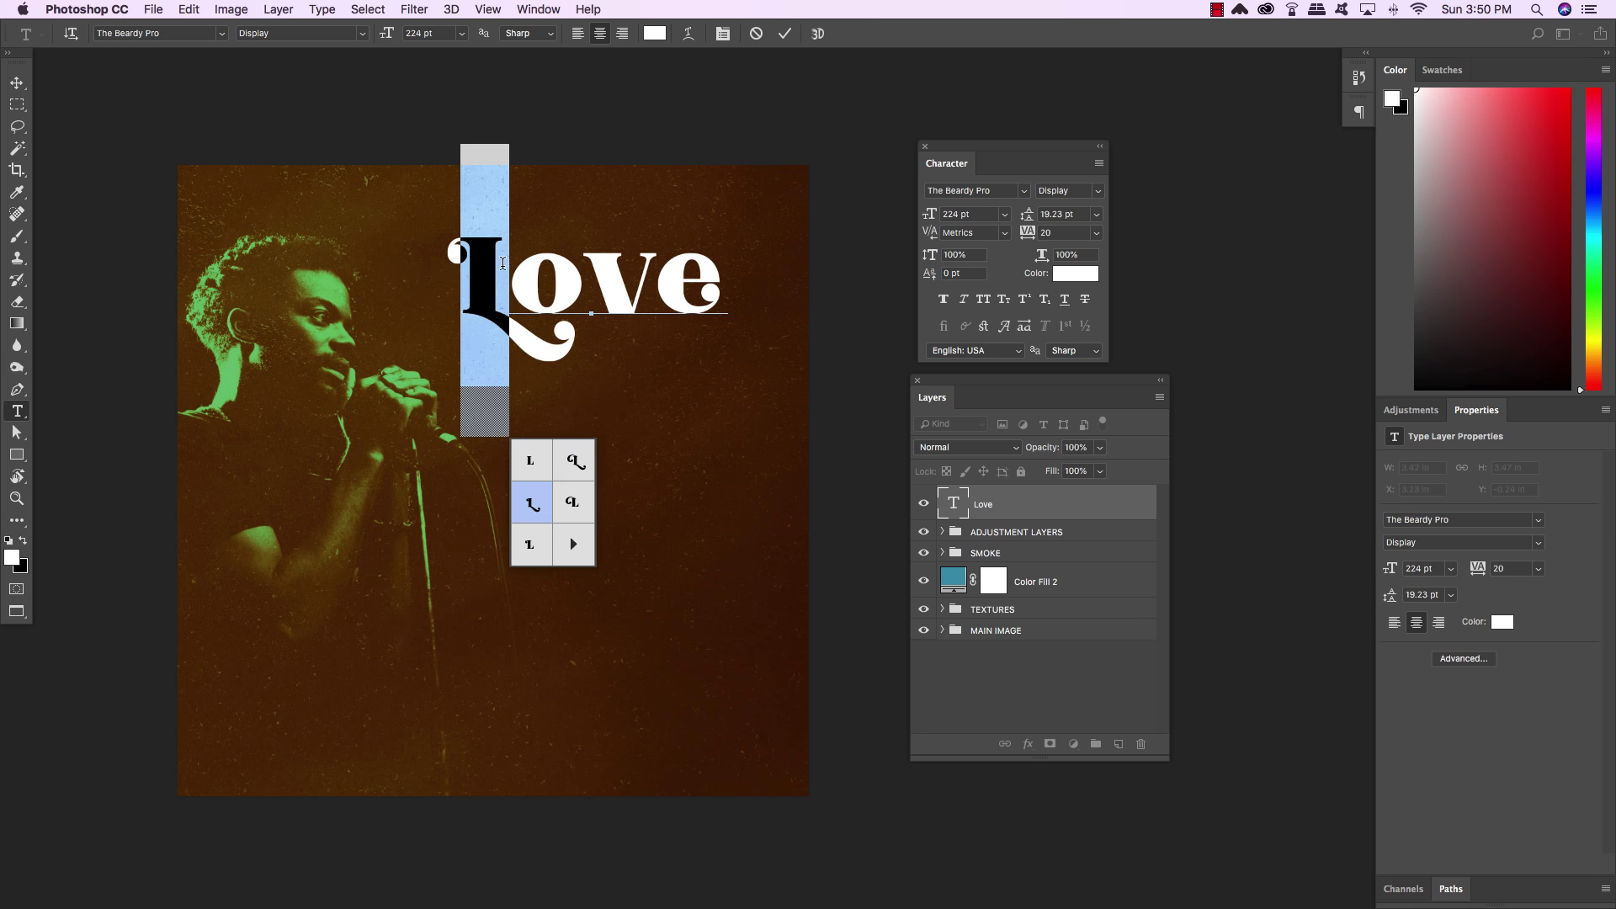
click(532, 504)
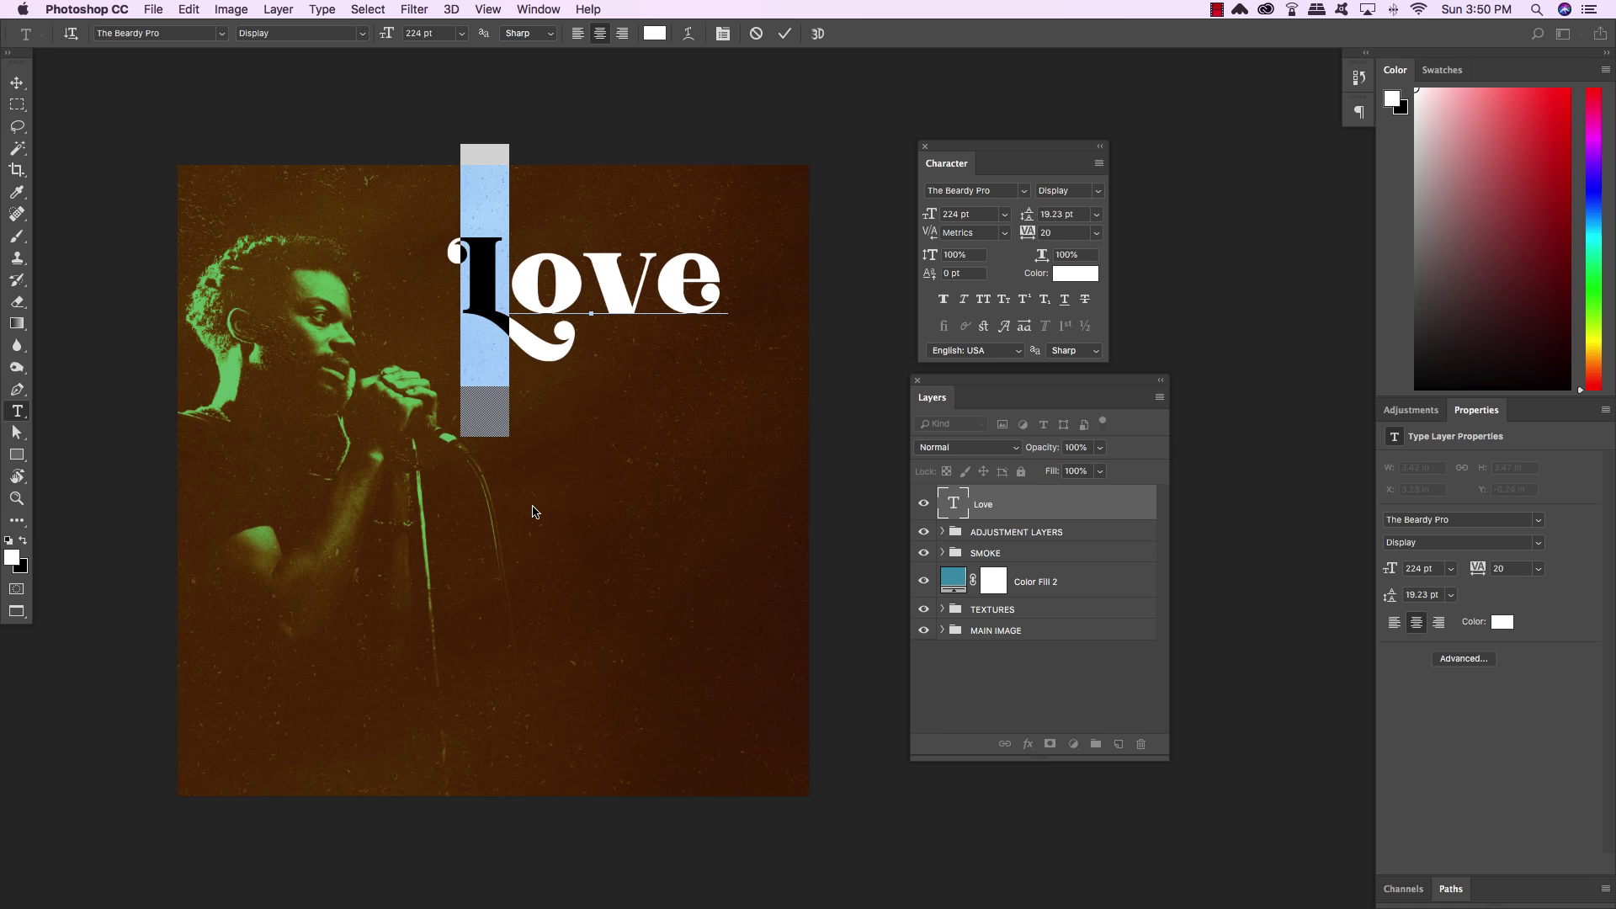
click(535, 274)
drag(534, 274, 560, 275)
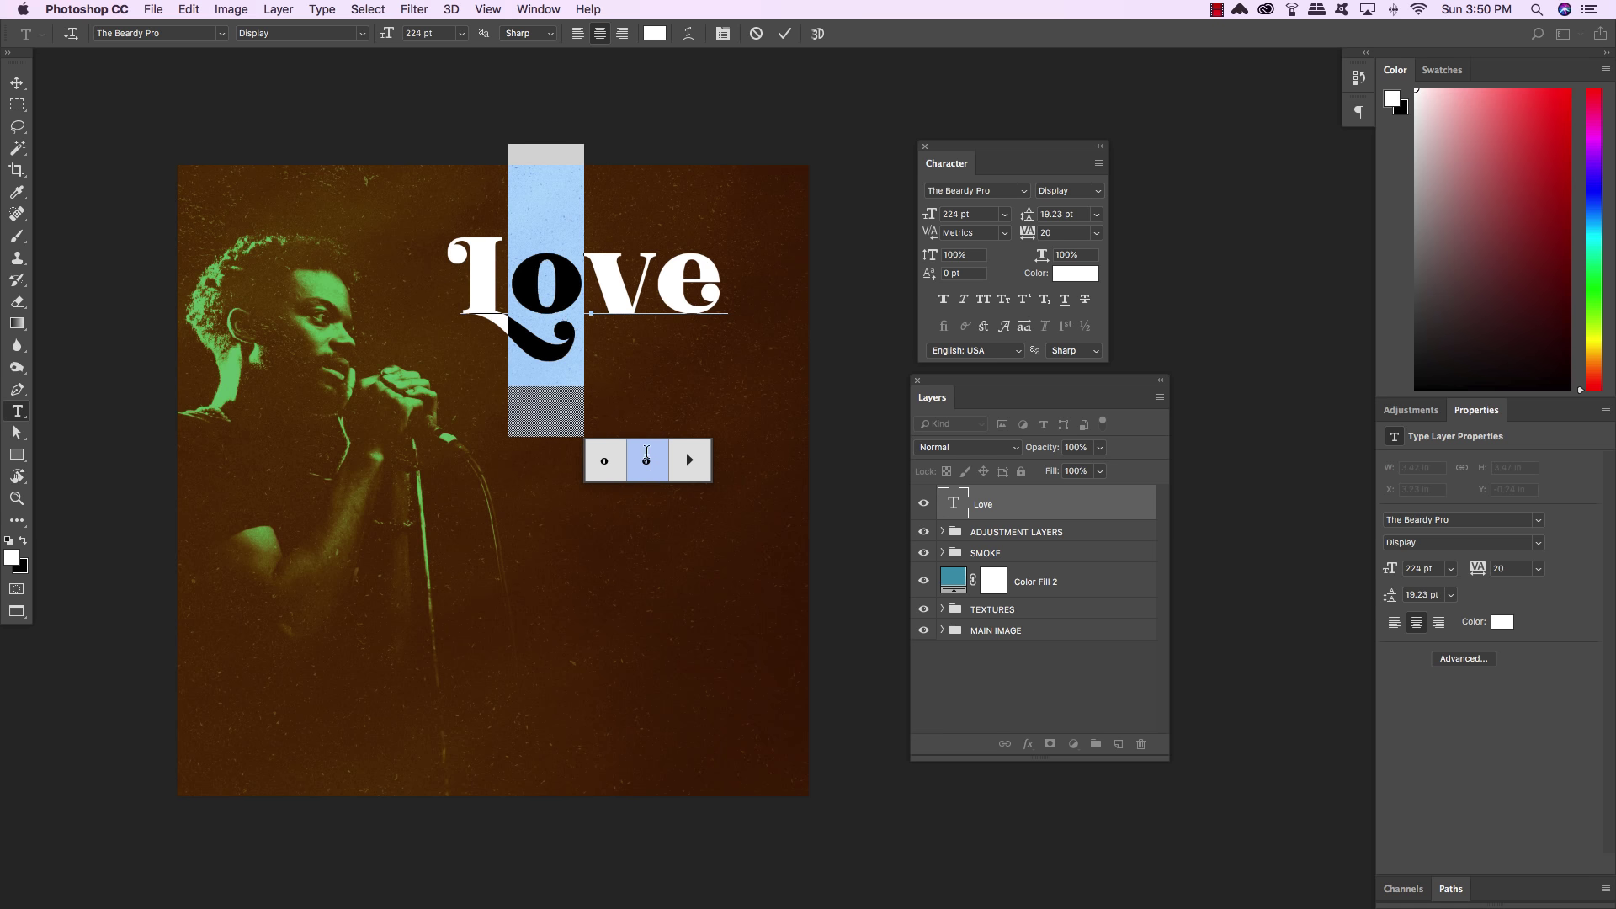
click(653, 468)
click(581, 269)
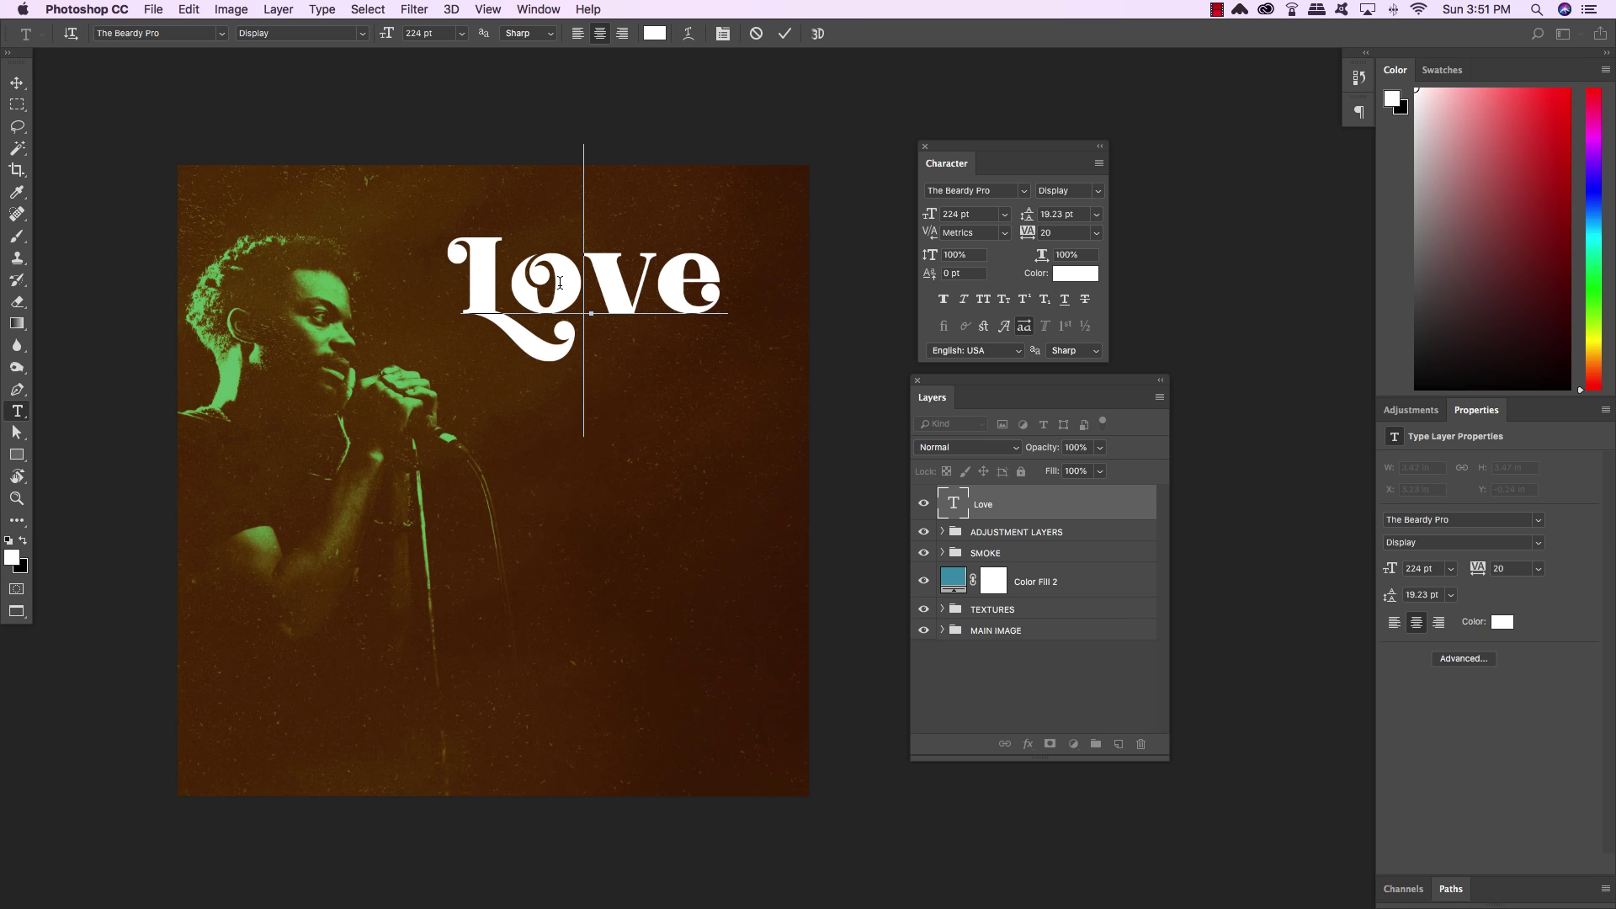
Color all of the Love text yellow #f9d615
key(super+a)
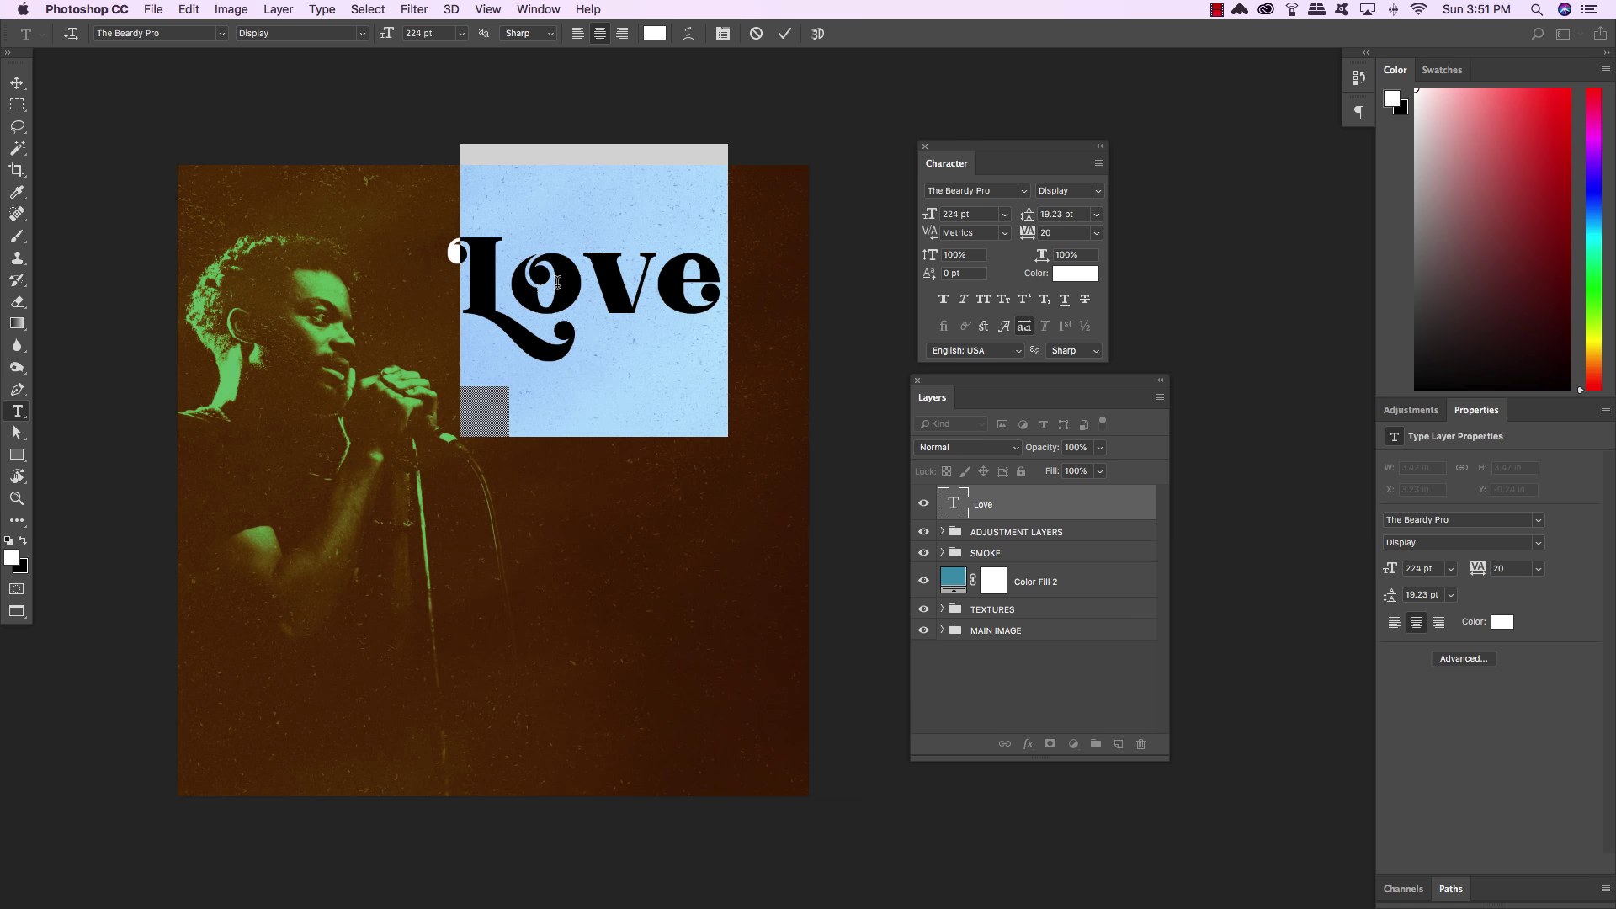
click(1079, 276)
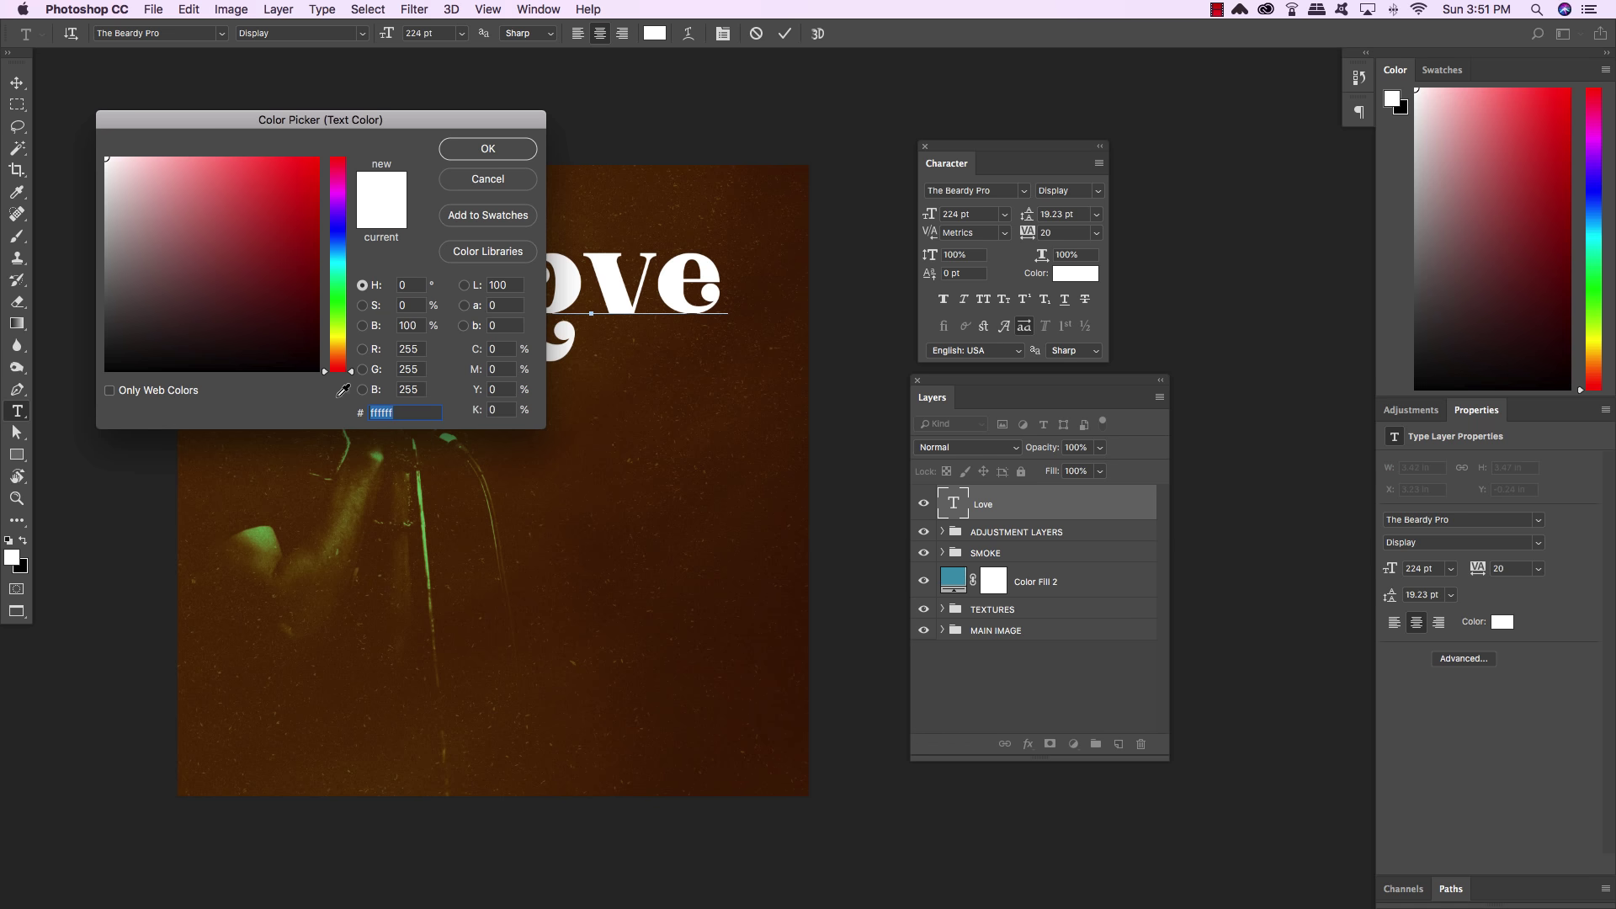
text(f)
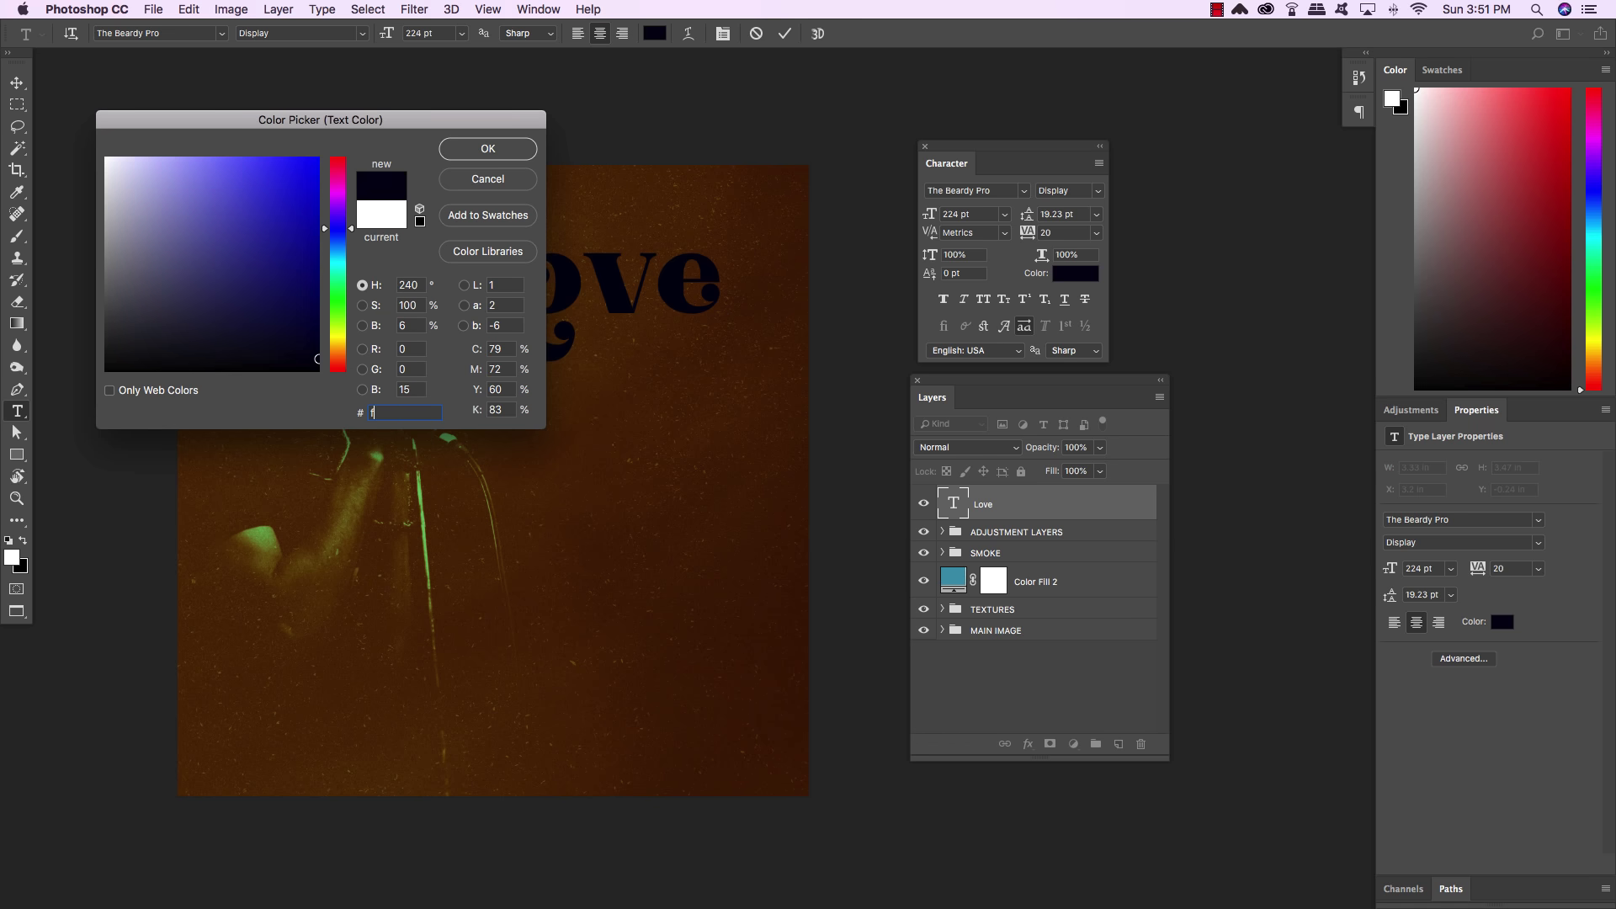
text(9d6)
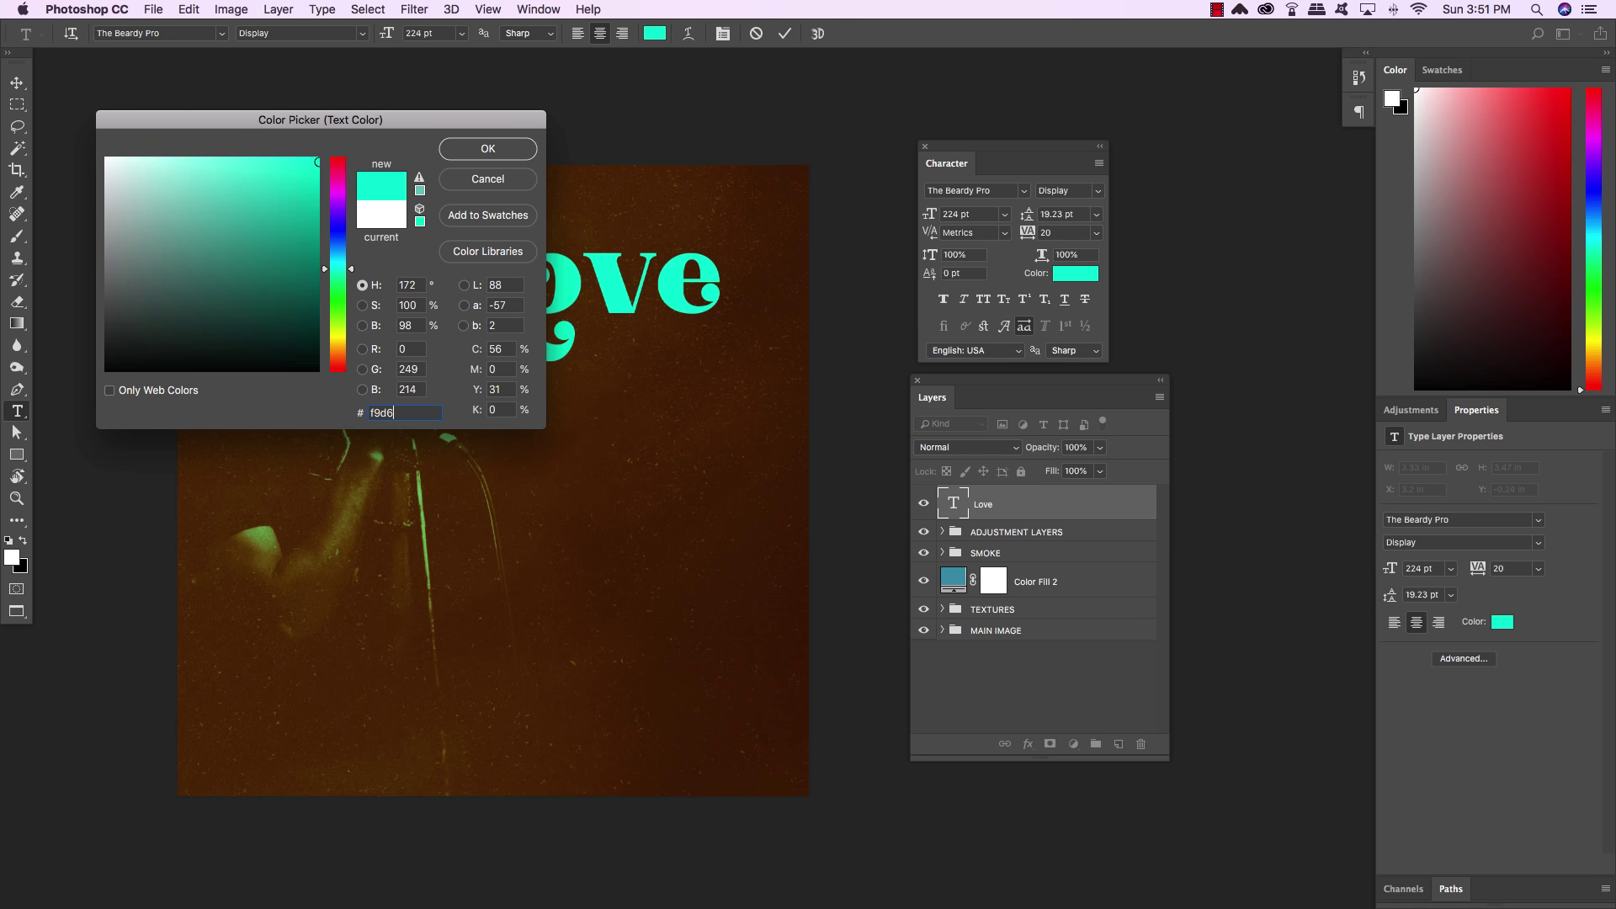
text(15)
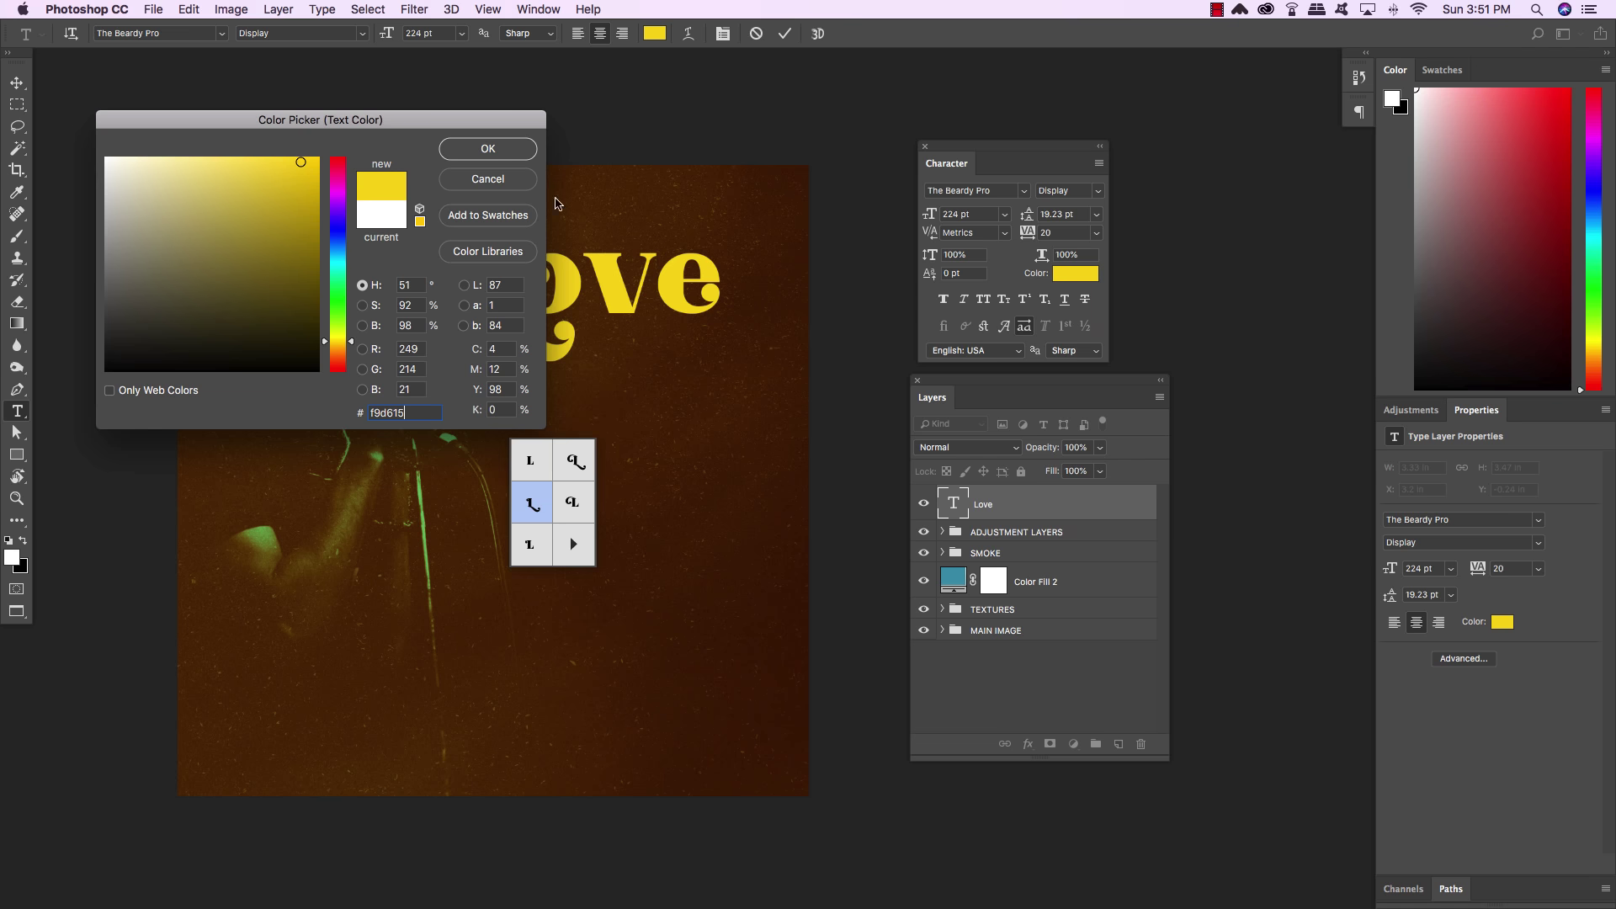
click(520, 158)
Kern the o-v and v-e pairs in Love tighter, to -20, and commit the text
click(518, 290)
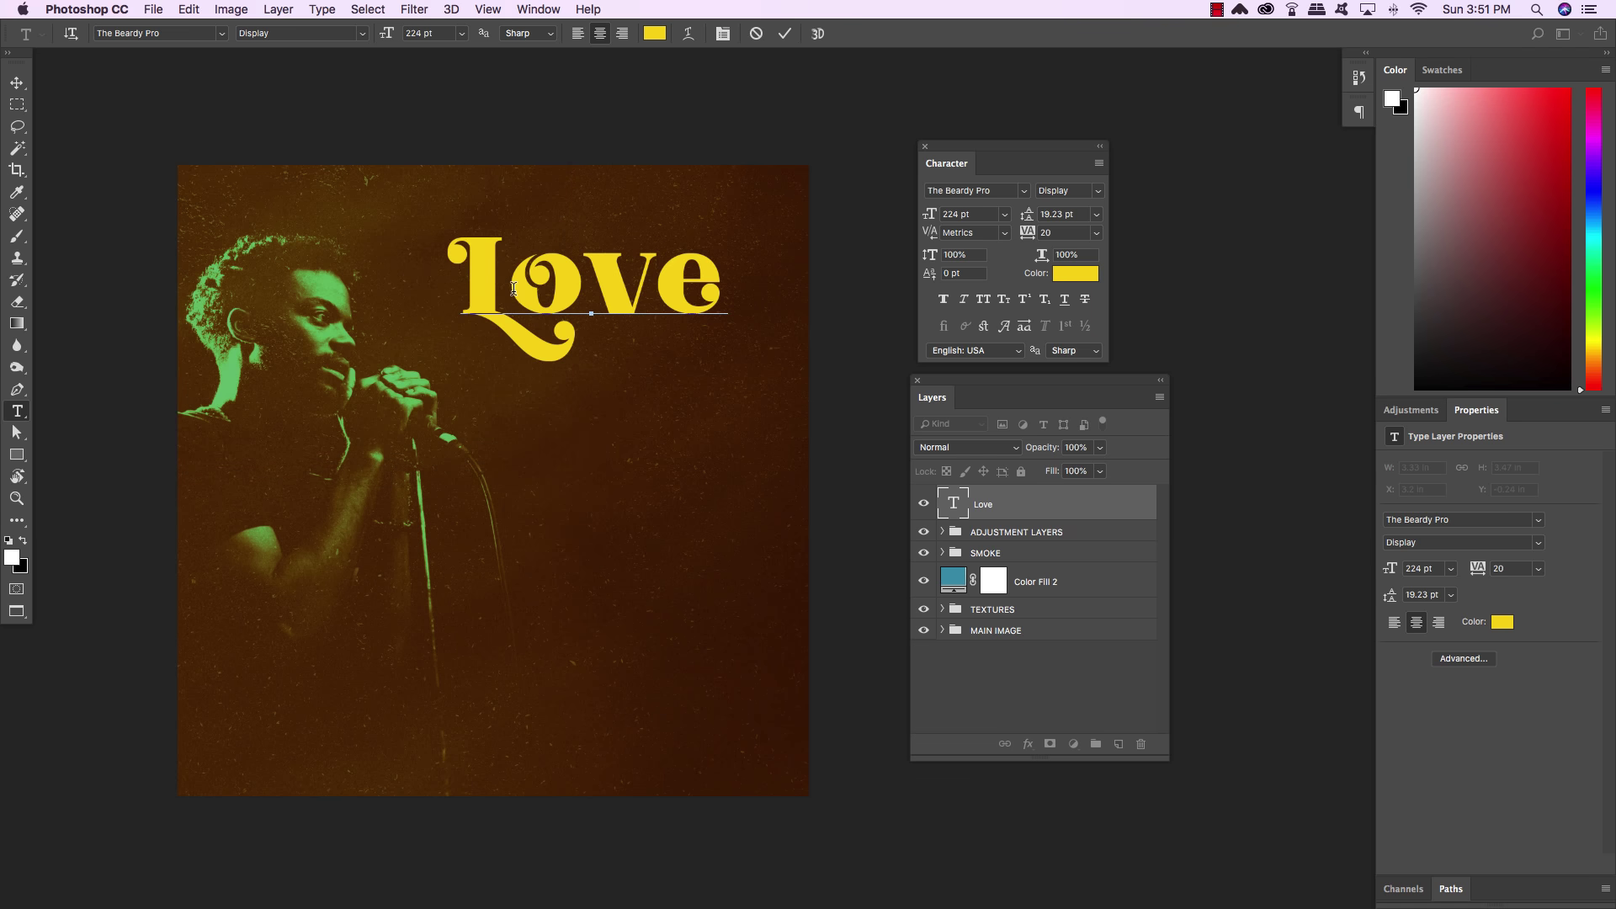
click(588, 273)
key(alt+Left)
key(Right)
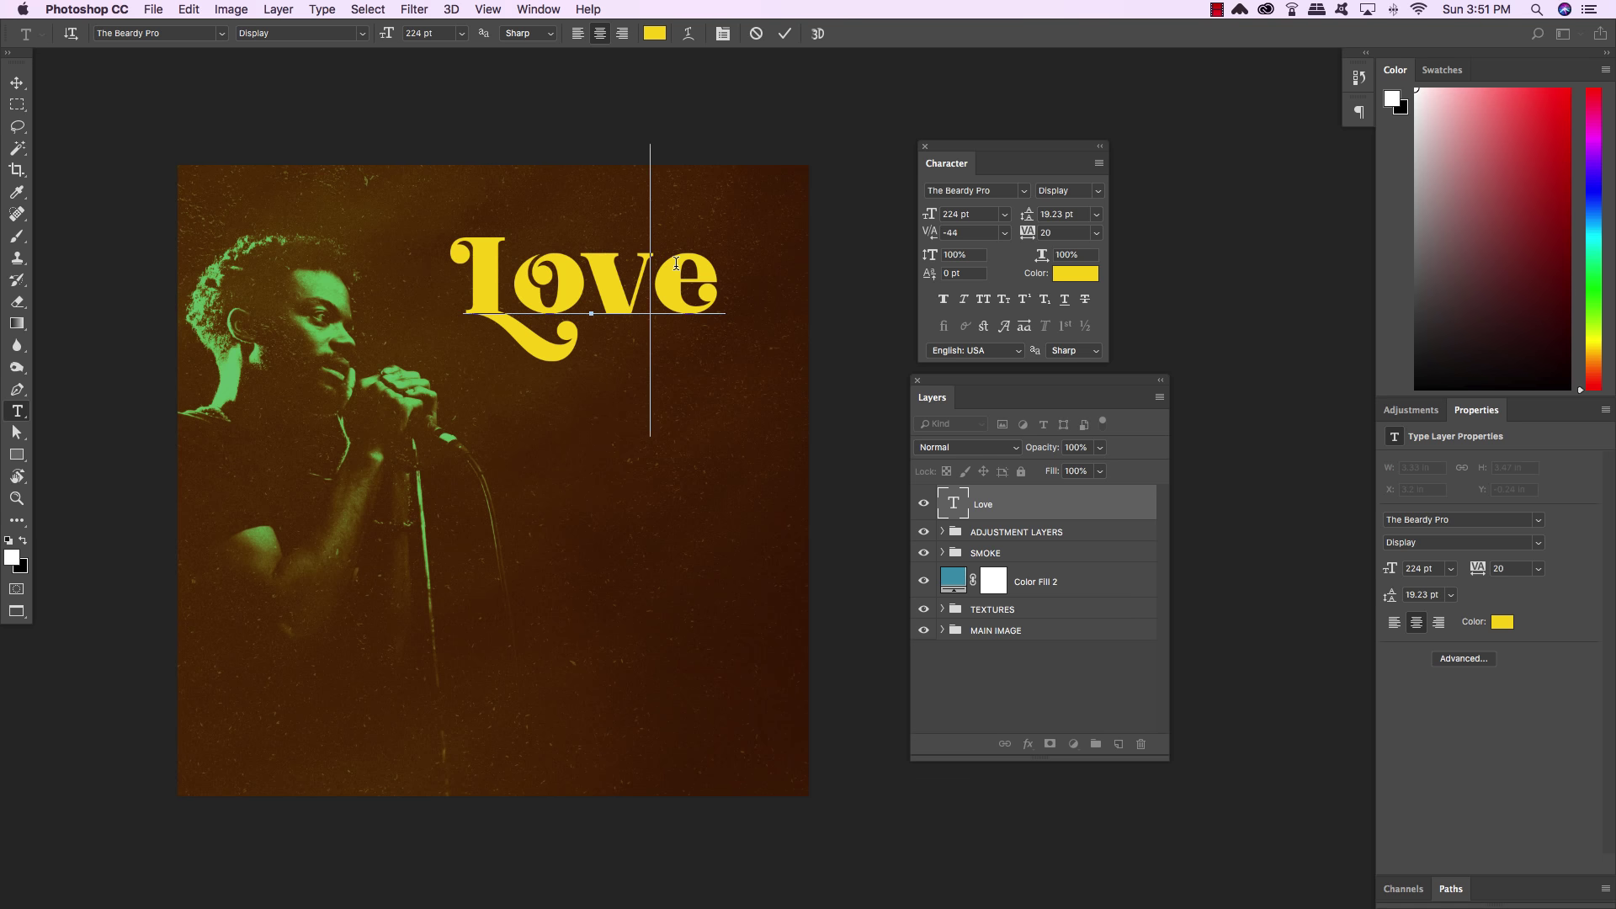
key(alt+Left)
key(Left)
key(alt+Left)
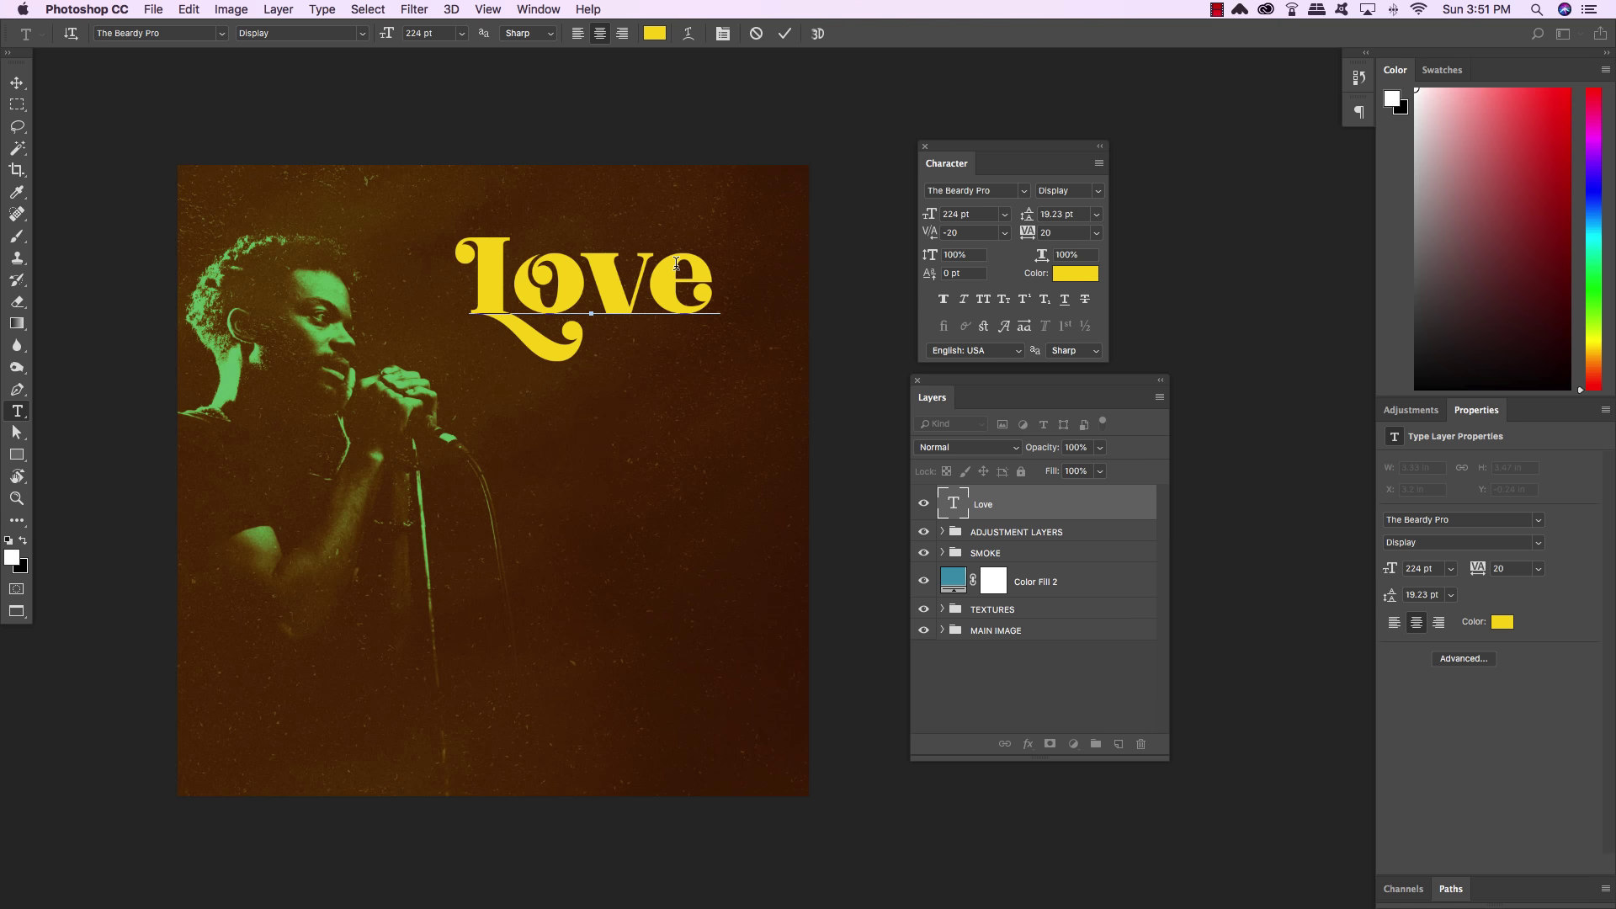
click(17, 82)
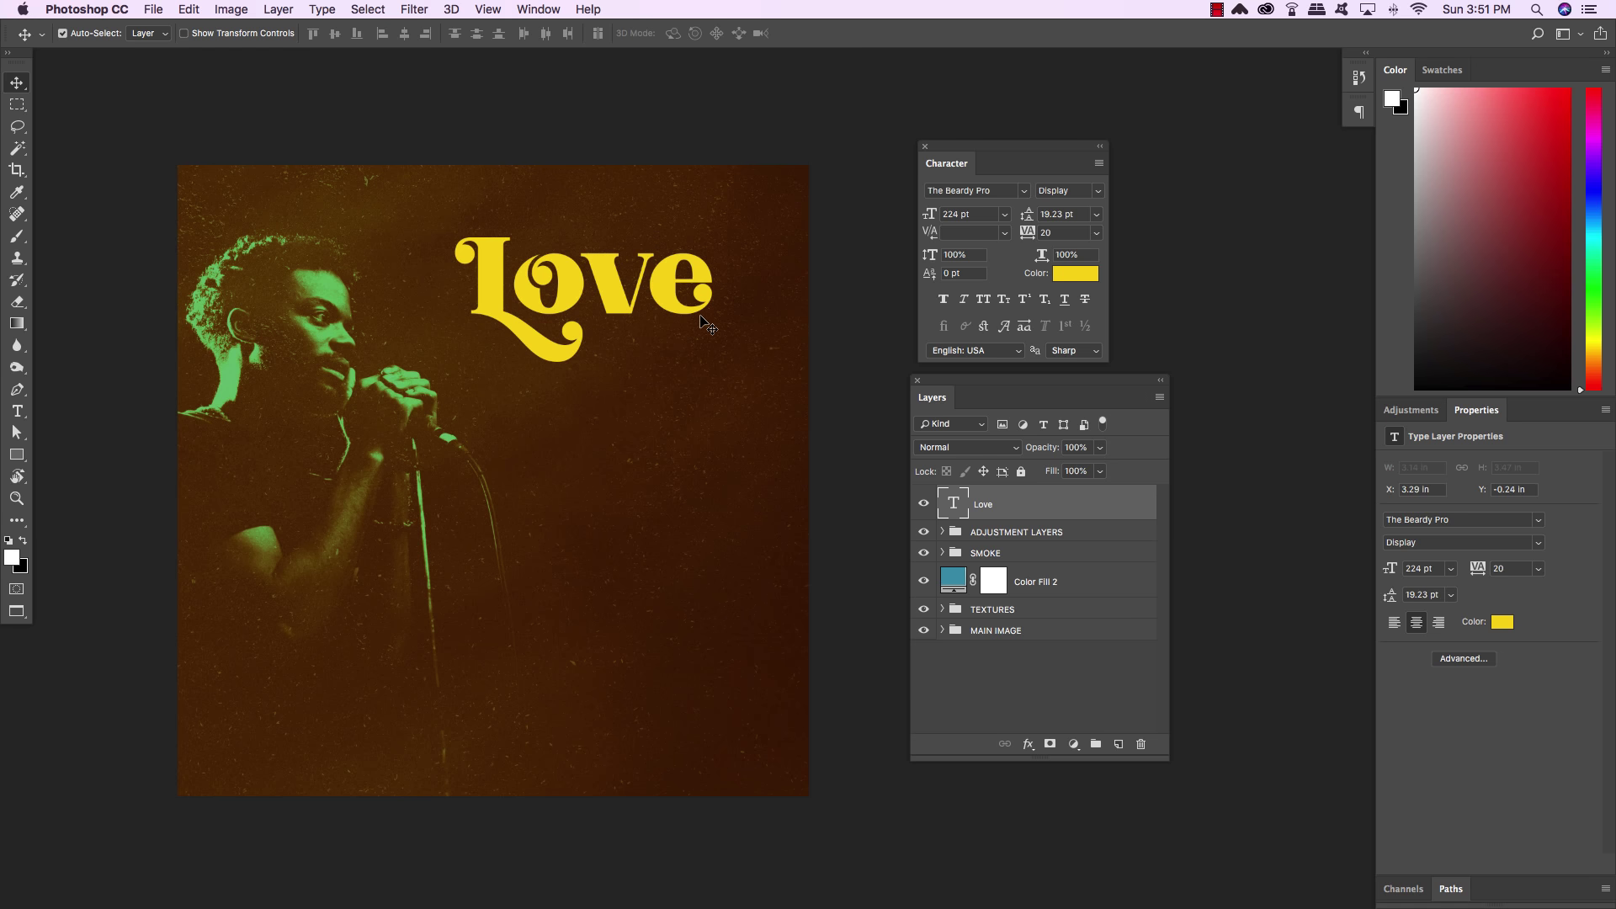
Add 'AND' as a 69 pt text layer on a new layer below Love
key(super+shift+alt+n)
scroll(703, 336, left, 3)
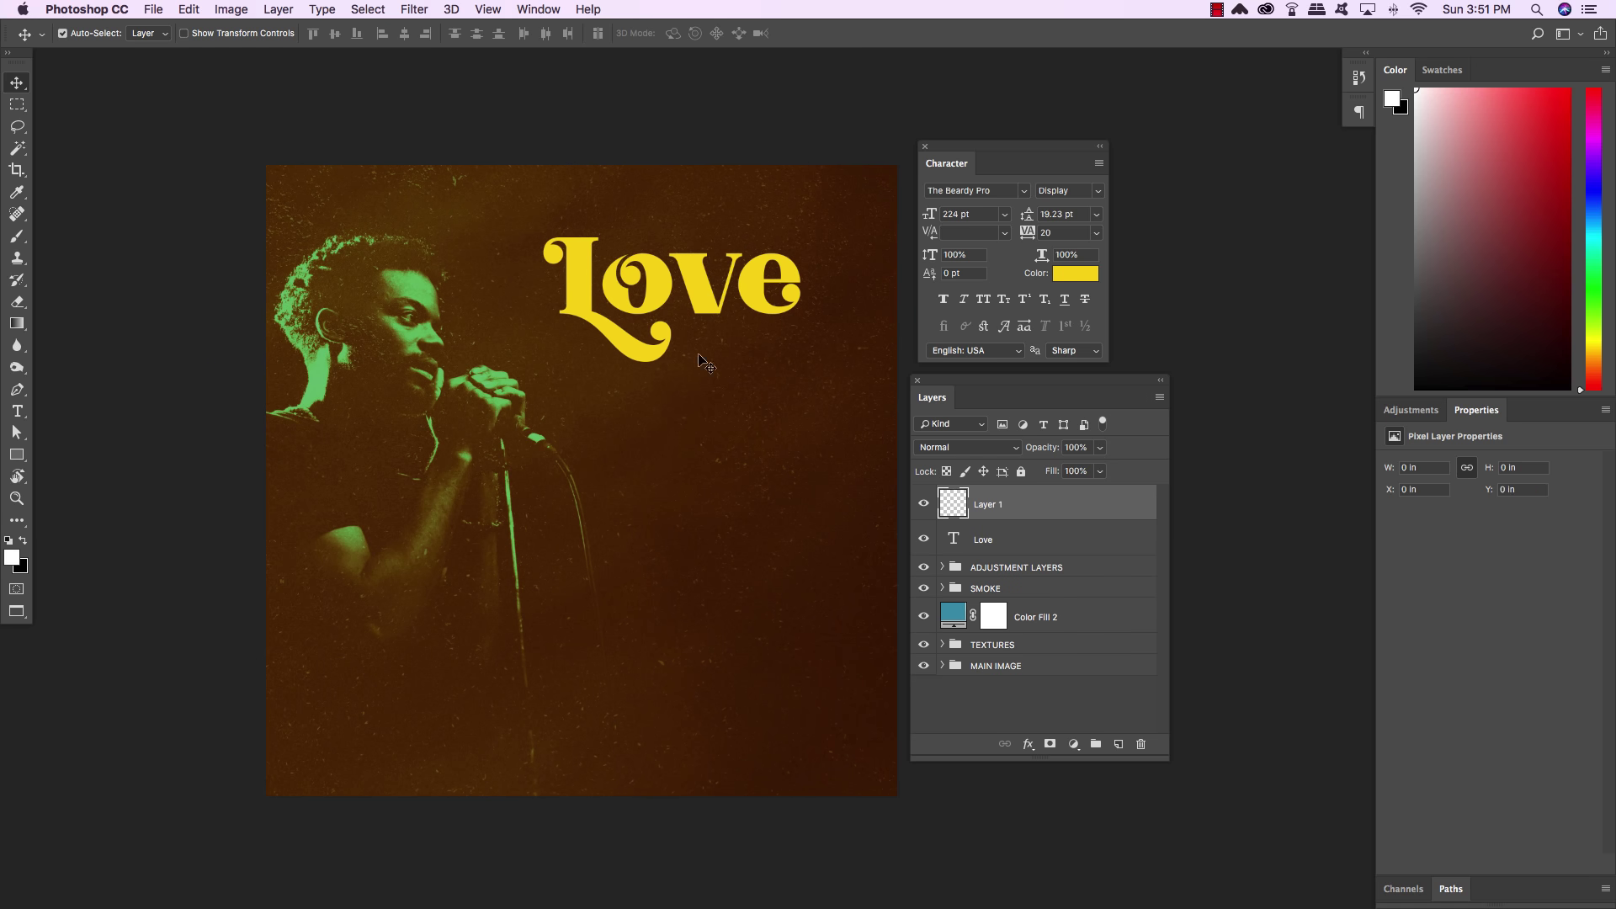
key(t)
click(631, 446)
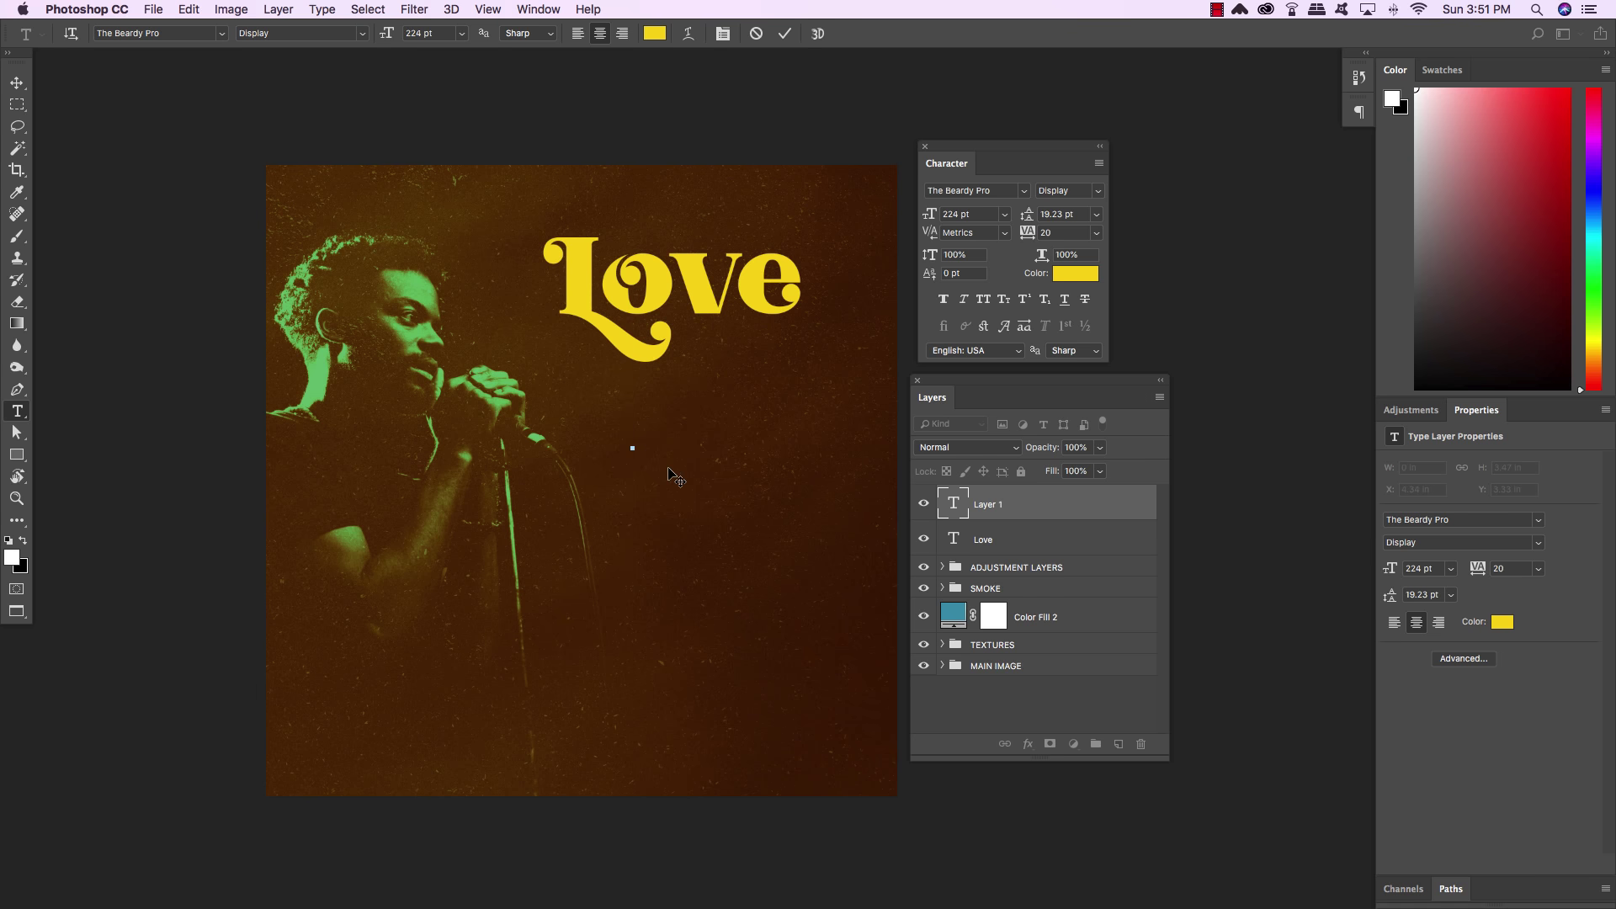
text(AND)
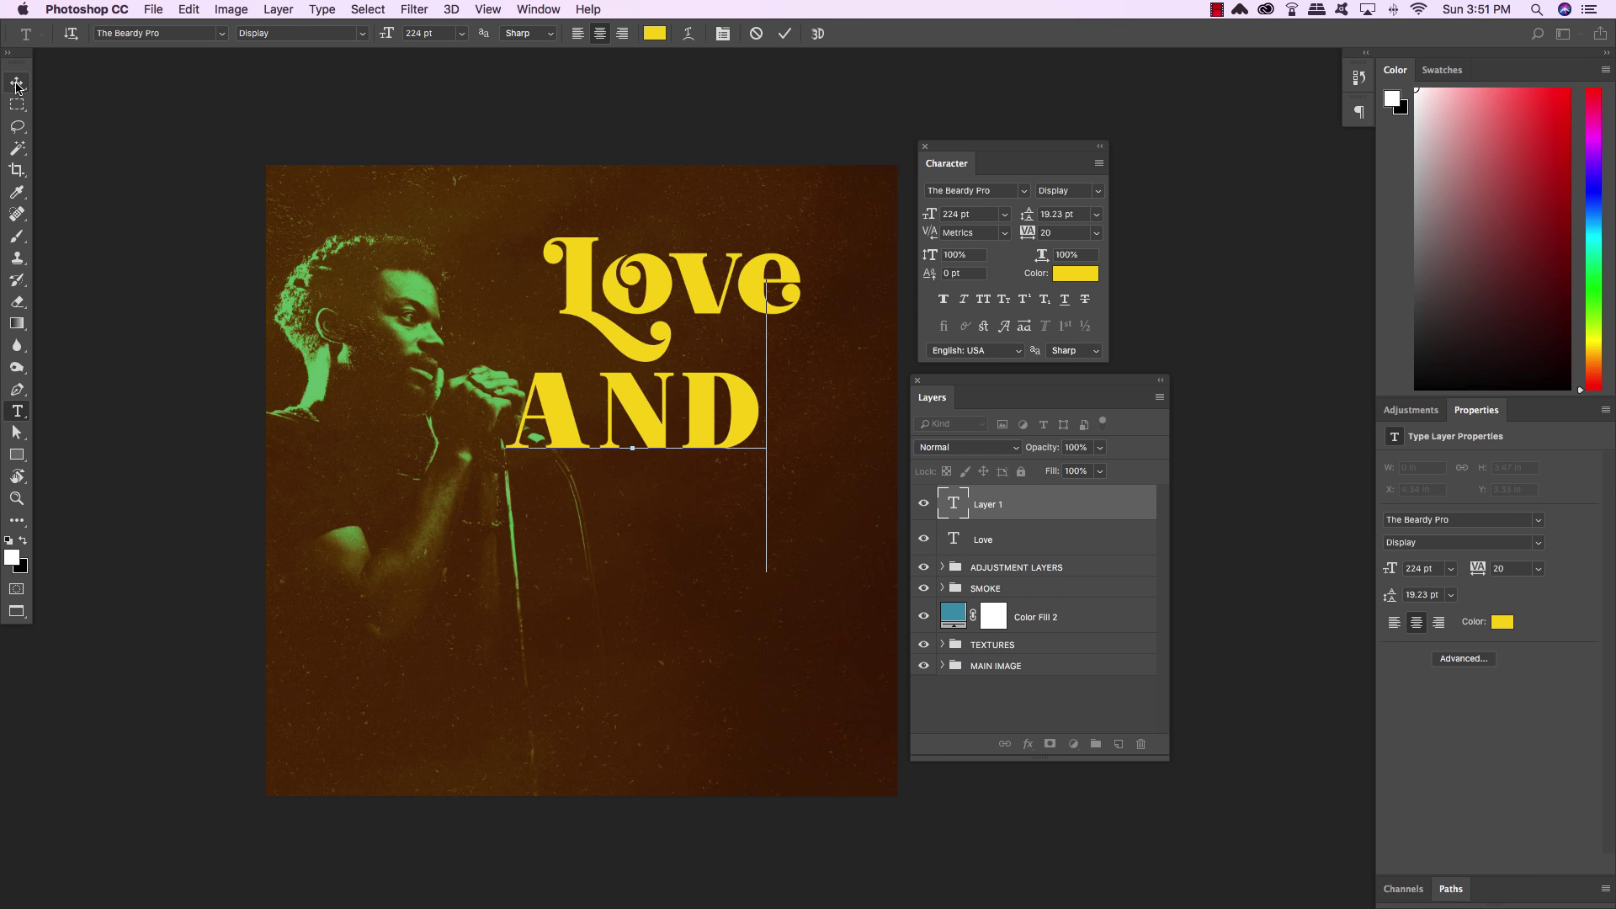
key(super+a)
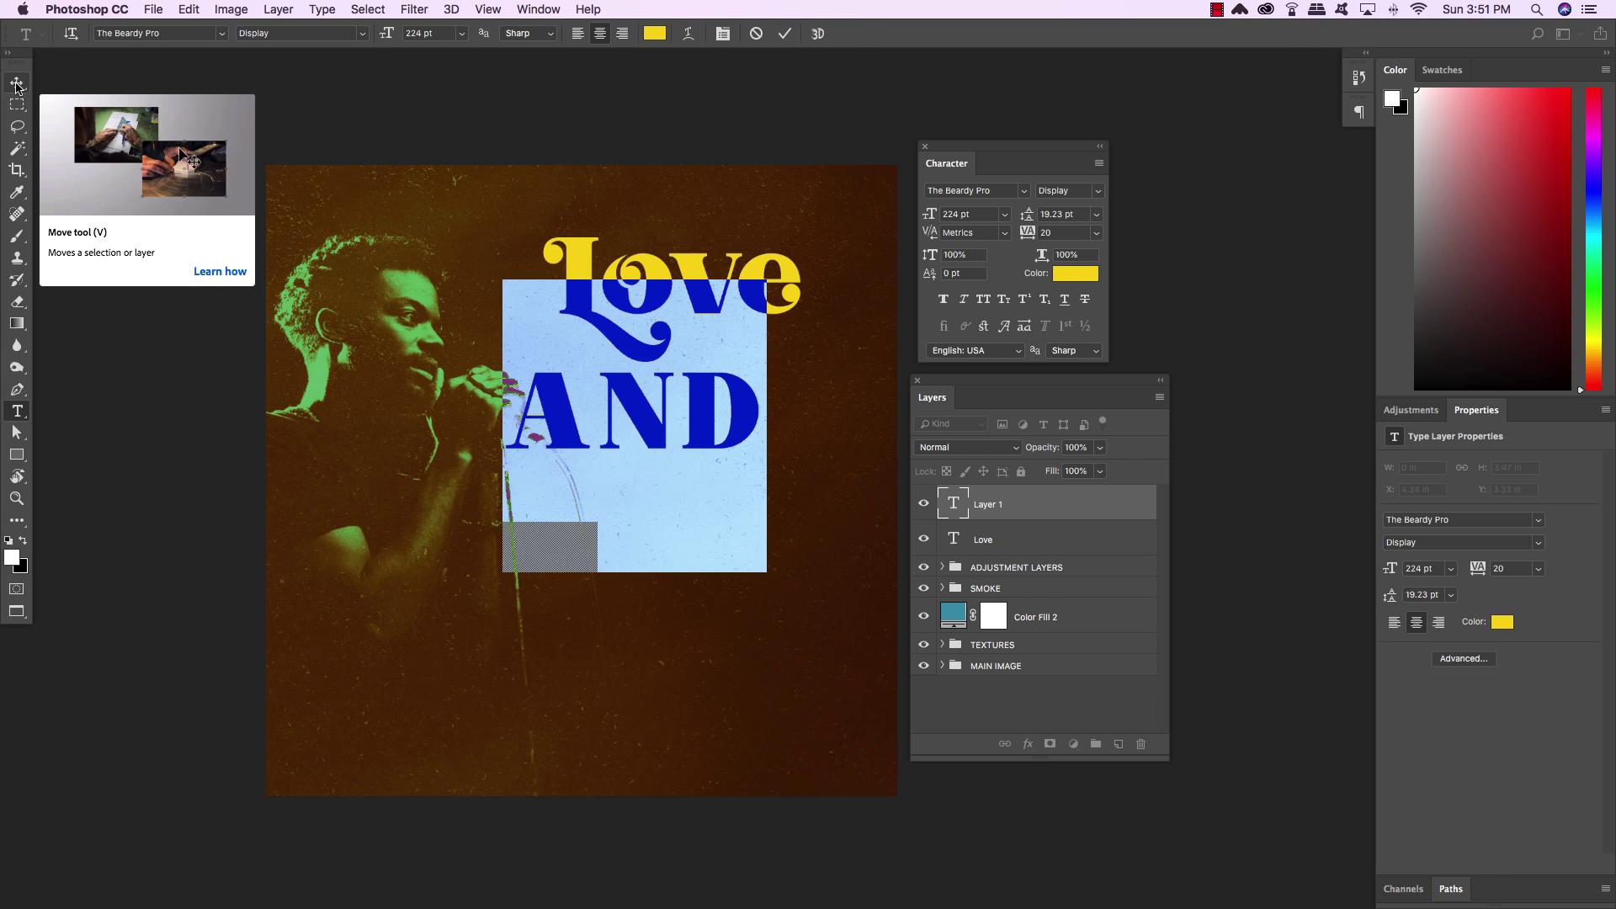
click(984, 214)
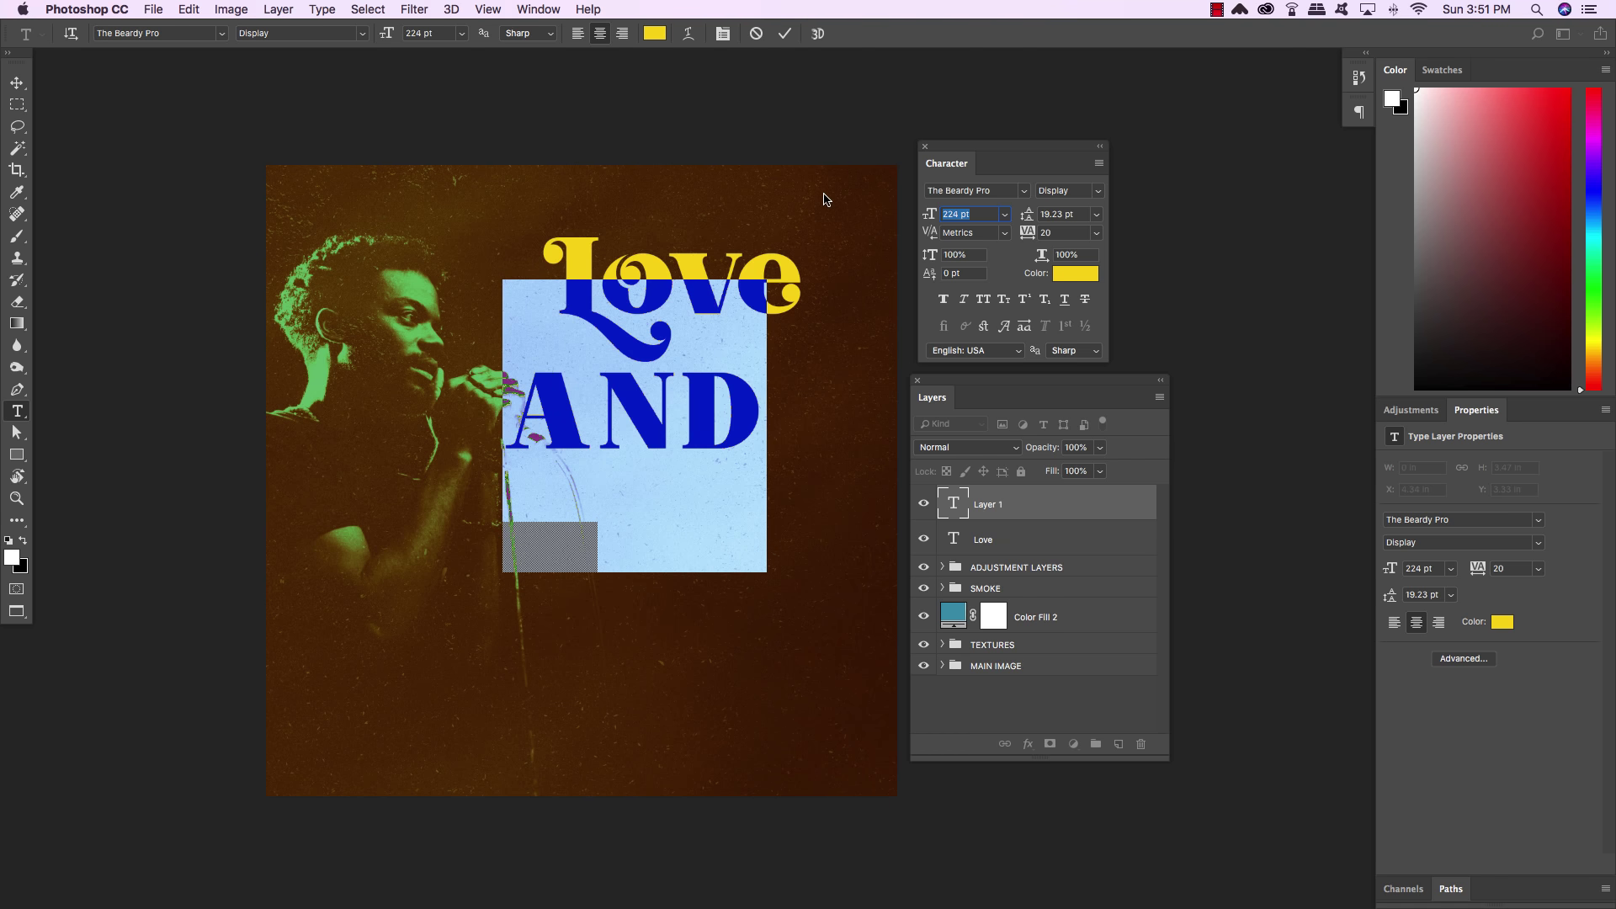
text(69)
key(Return)
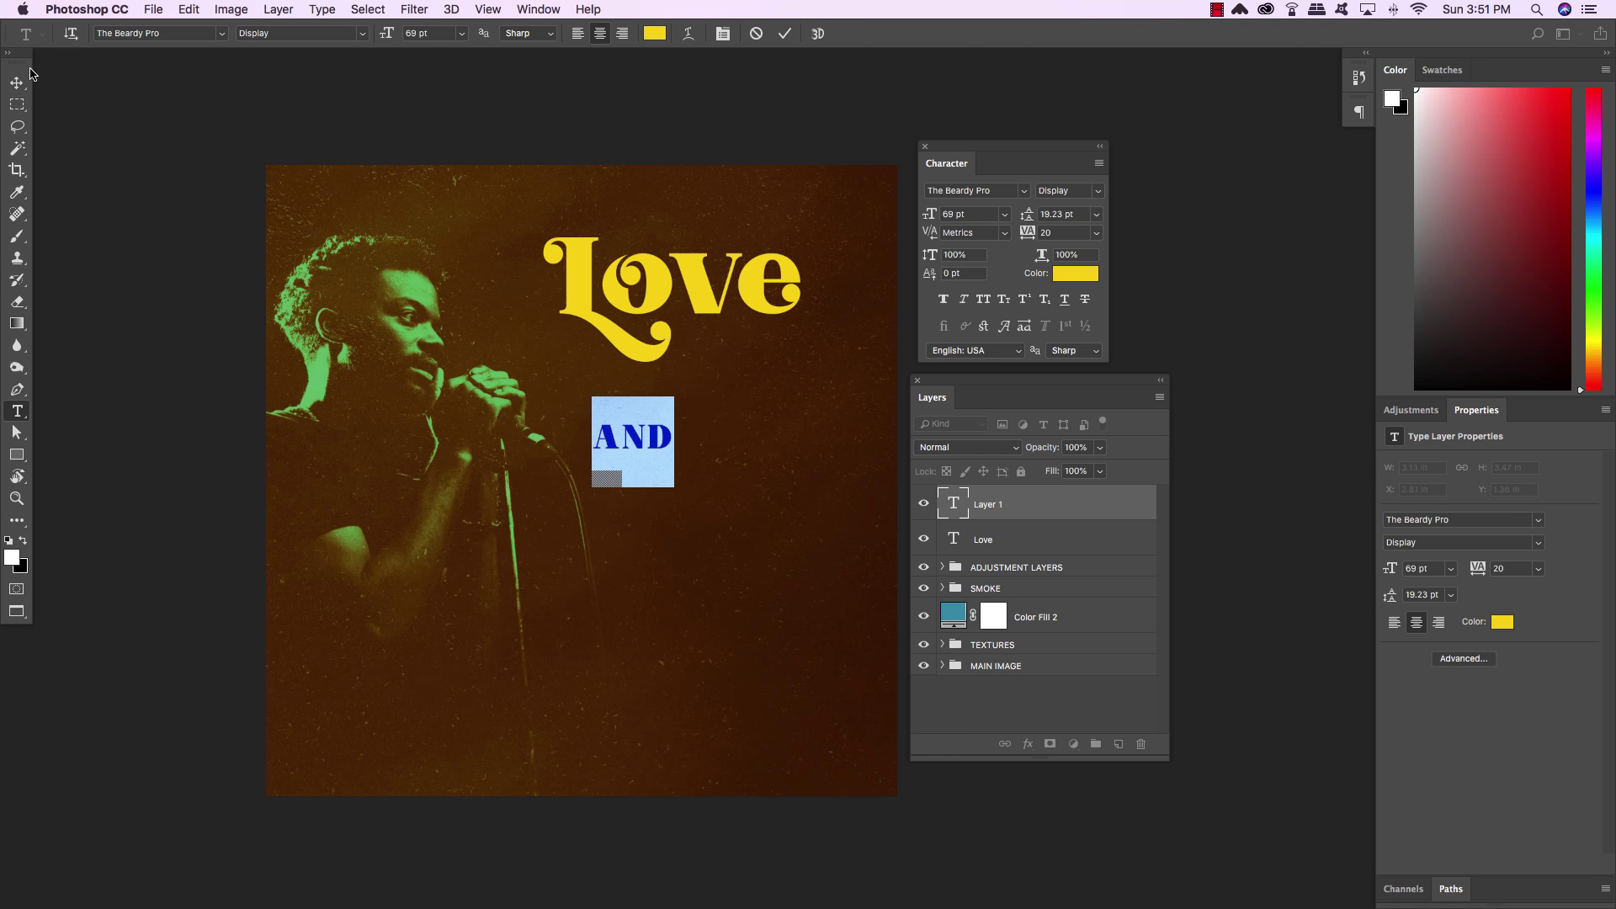
click(15, 81)
Tuck AND just beneath the Love title, then duplicate the Love layer
drag(670, 432, 760, 341)
key(Up)
key(Up)
key(Up)
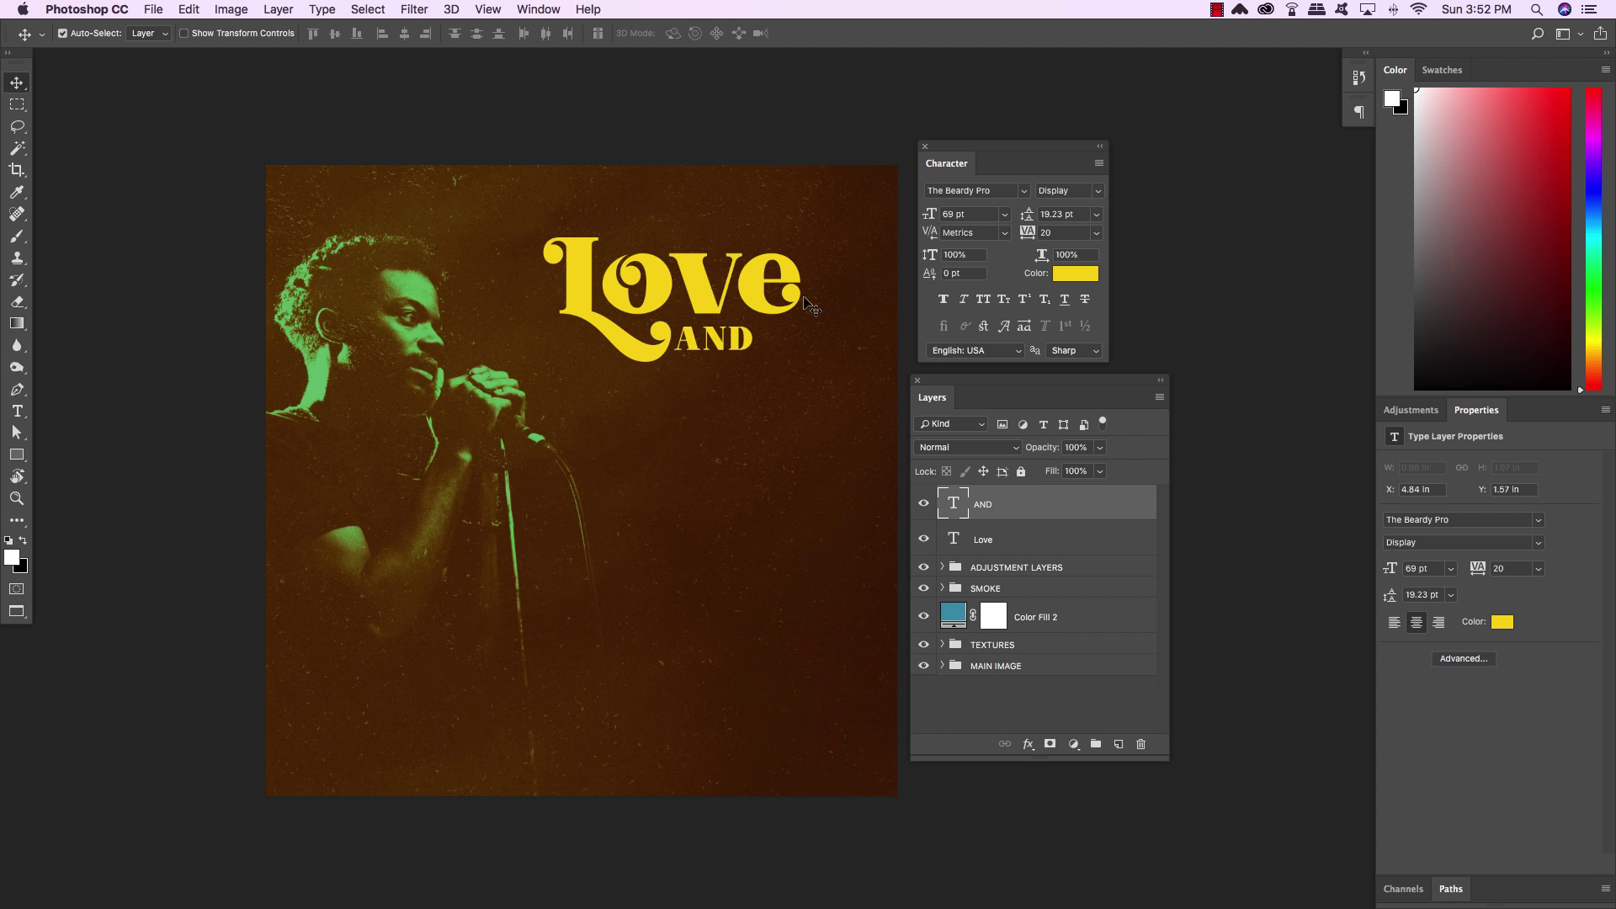
key(Right)
key(Right)
key(Right)
key(Right)
key(Right)
key(Right)
key(Right)
key(Down)
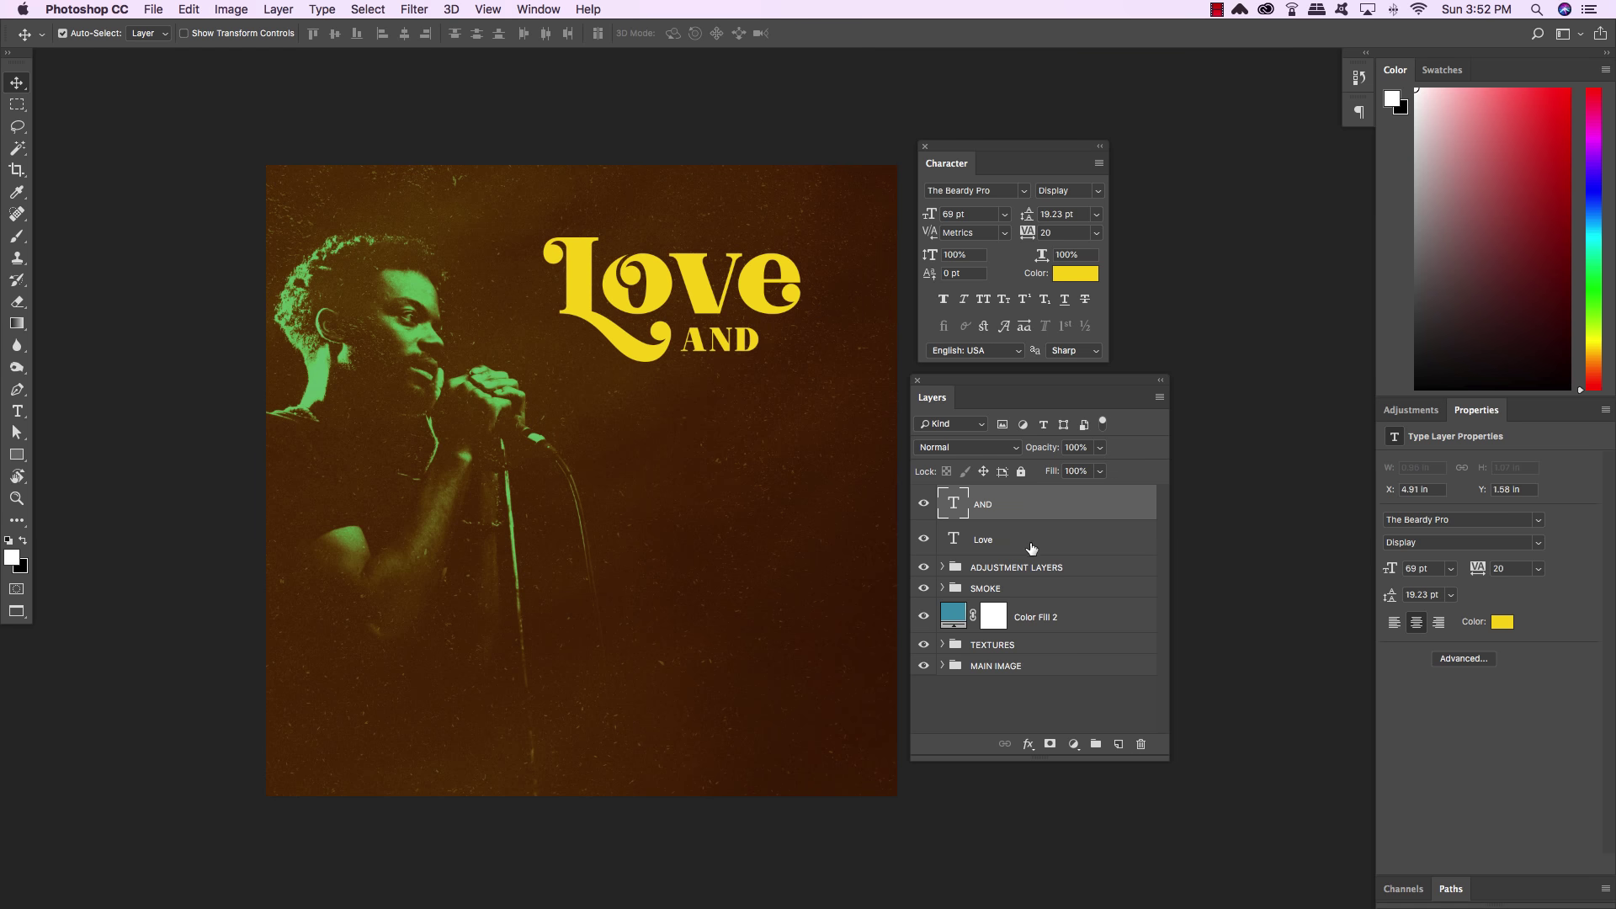
click(1087, 547)
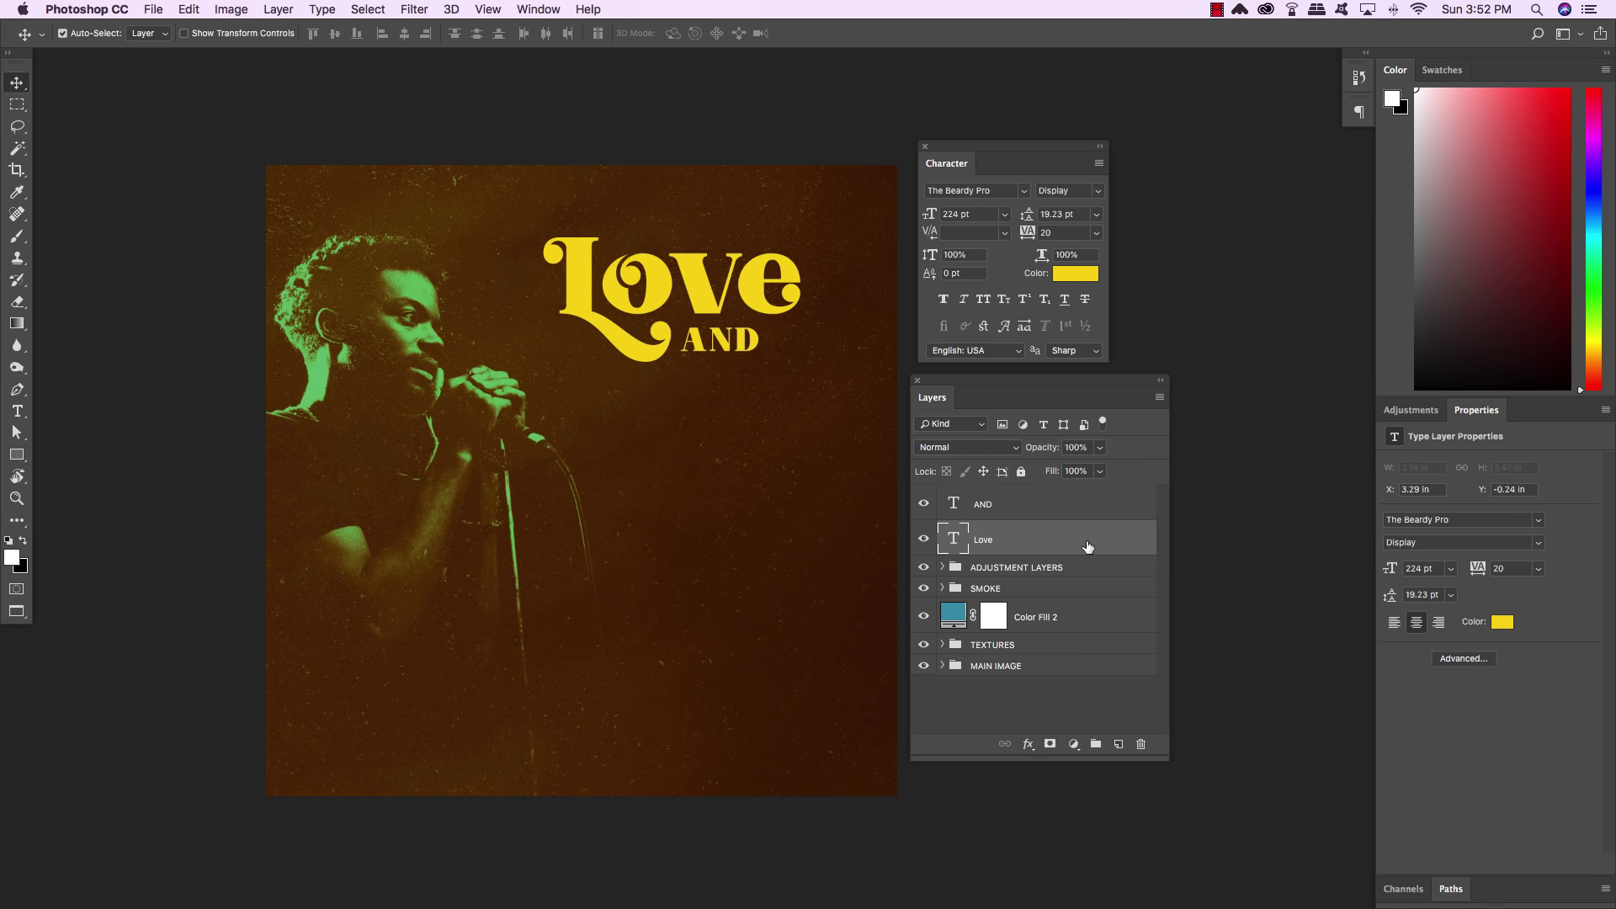
key(super+j)
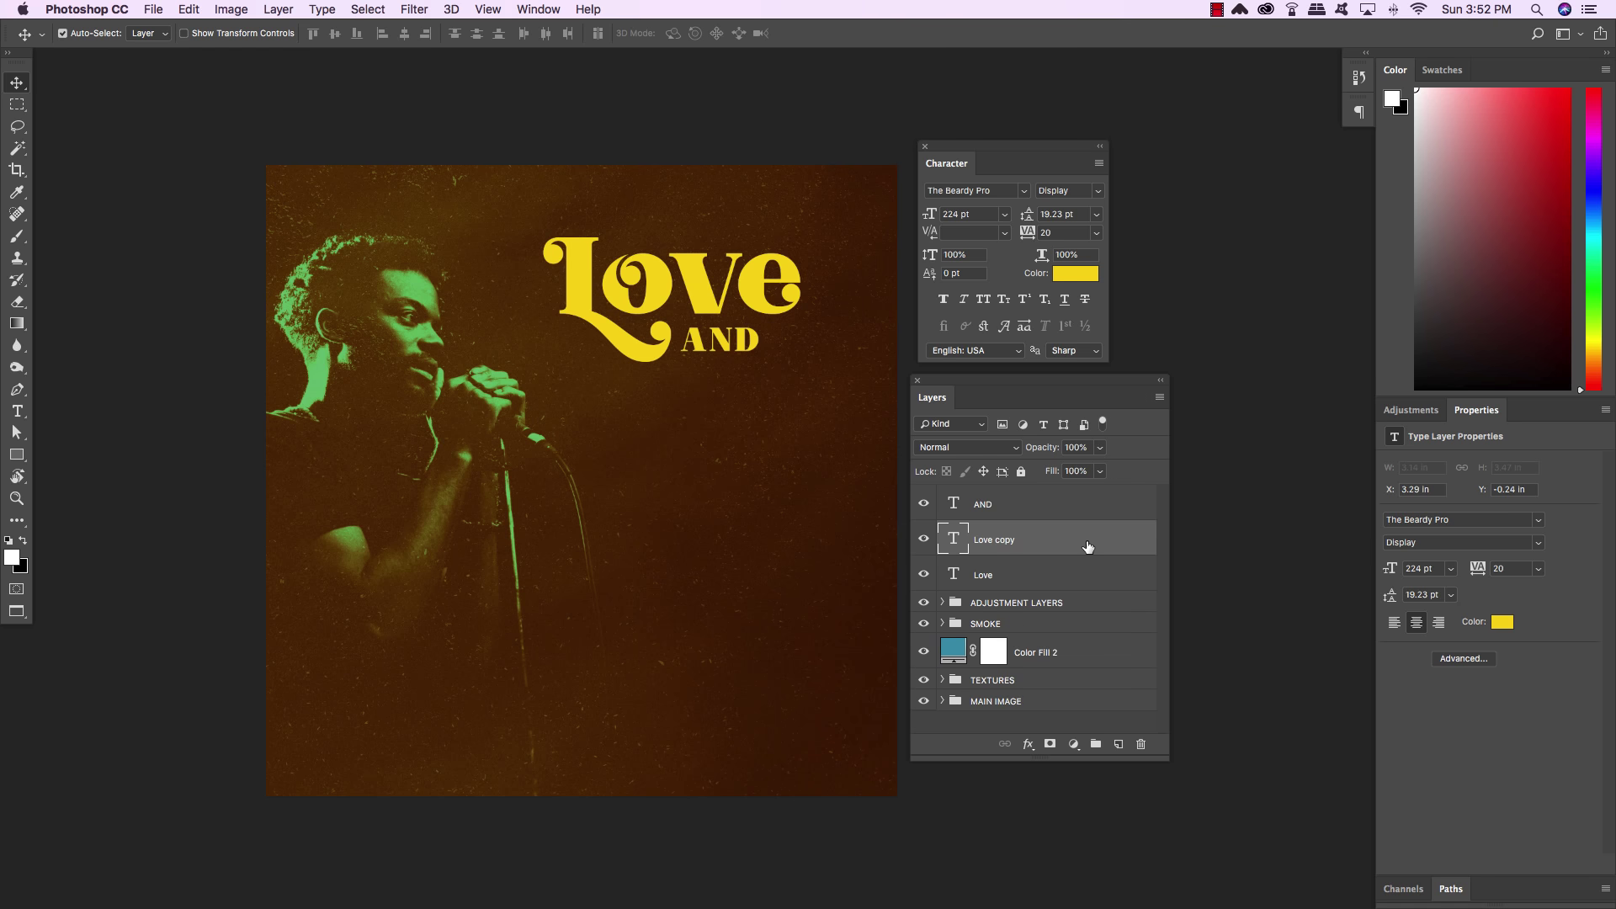
Bring Love copy to the top of the stack and shift it down below AND
key(super+bracketright)
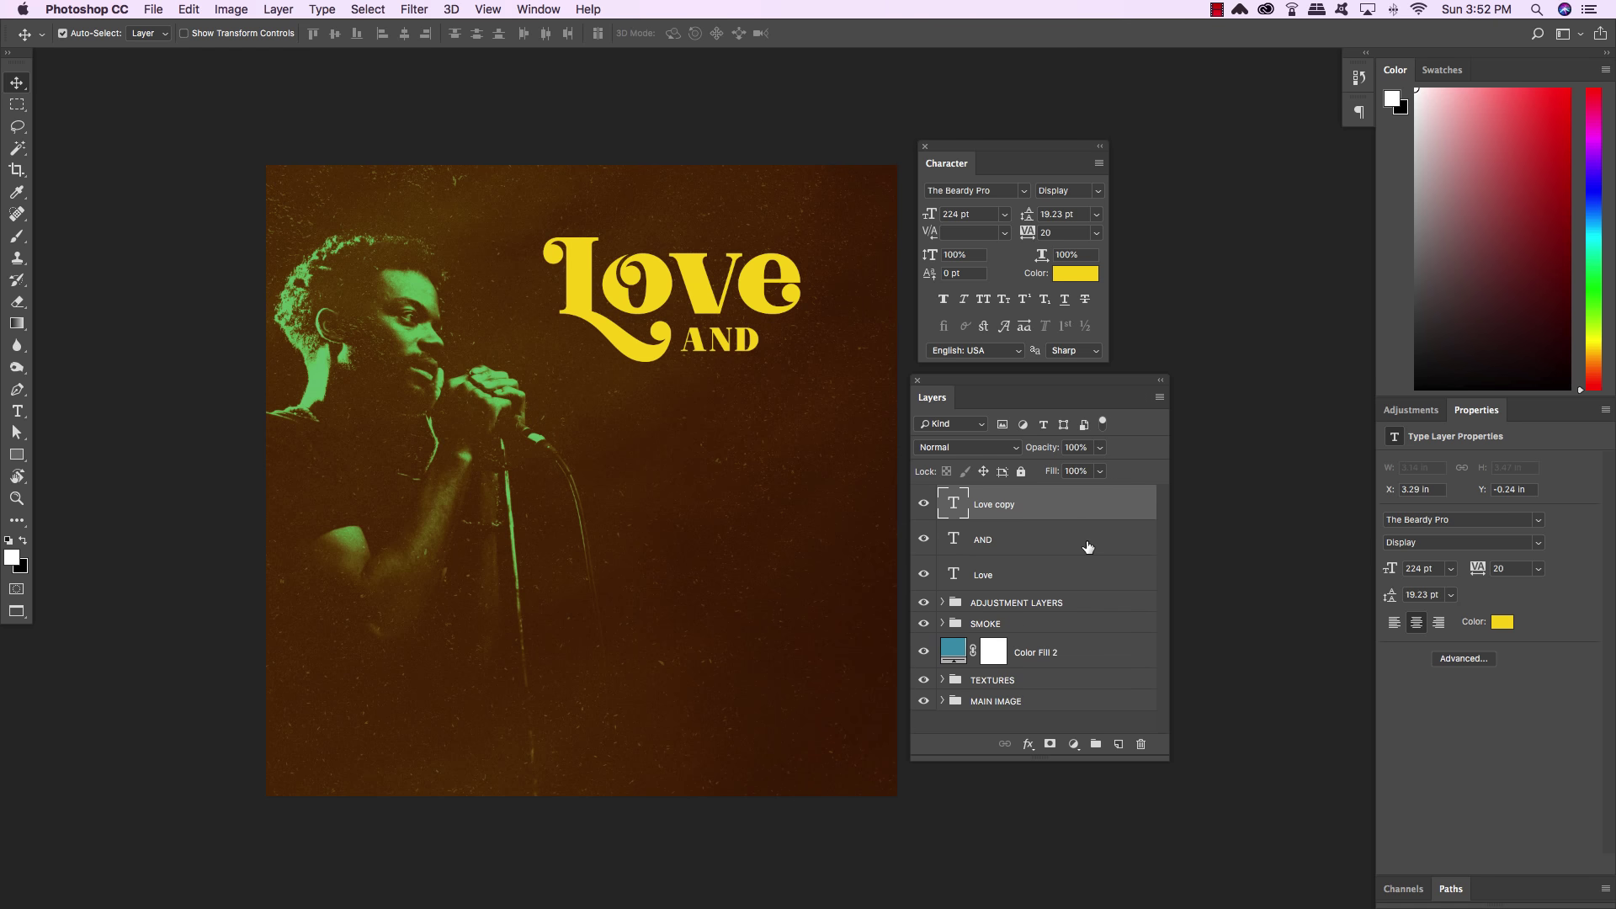
key(shift+Down)
key(shift+Down)
key(shift+Down)
key(shift+Down)
key(shift+Down)
key(shift+Down)
key(shift+Down)
key(shift+Down)
key(shift+Down)
key(shift+Down)
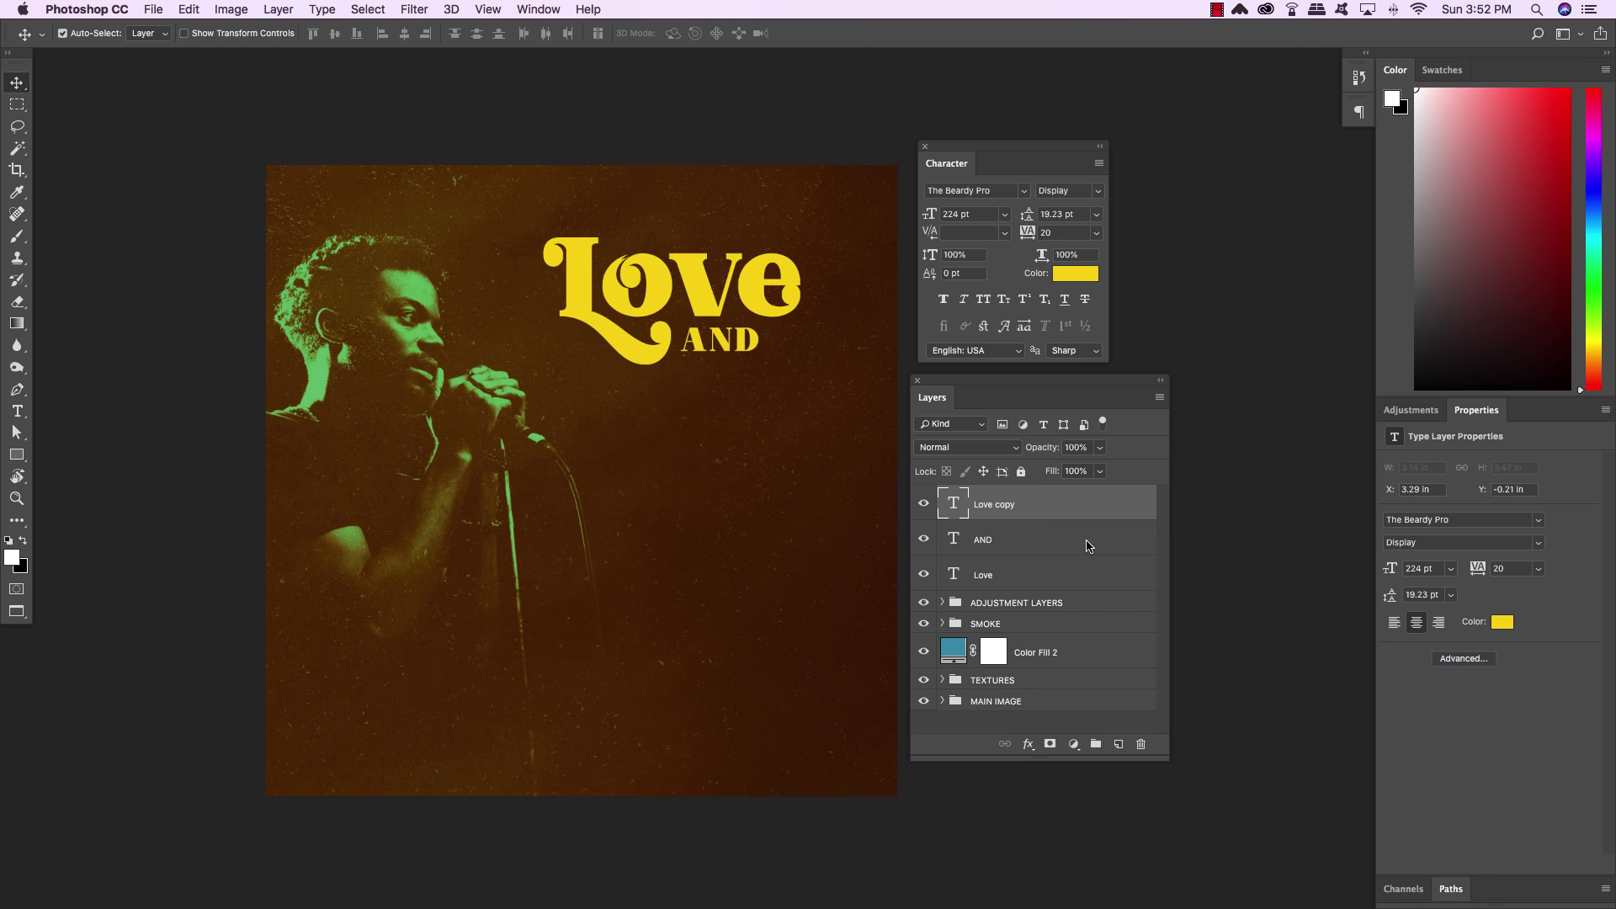
key(shift+Down)
key(shift+Down)
key(shift+Down)
key(shift+Down)
key(shift+Down)
key(shift+Down)
key(shift+Down)
key(shift+Down)
key(shift+Down)
key(shift+Down)
key(shift+Down)
key(shift+Down)
key(shift+Down)
key(shift+Down)
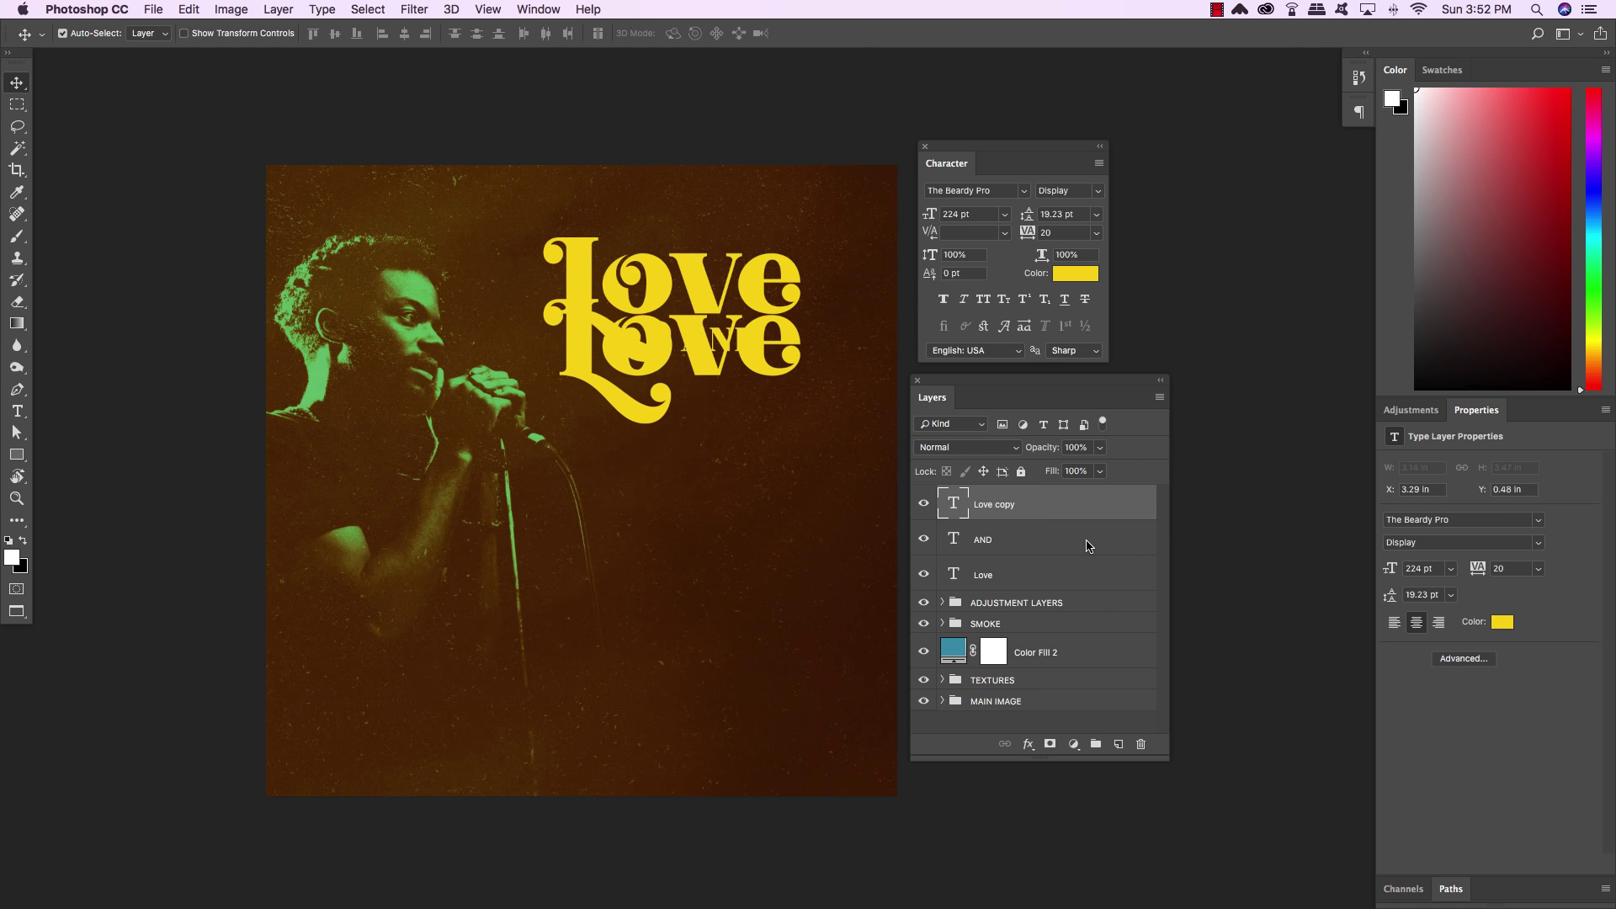
key(shift+Down)
key(shift+Down)
key(shift+Down)
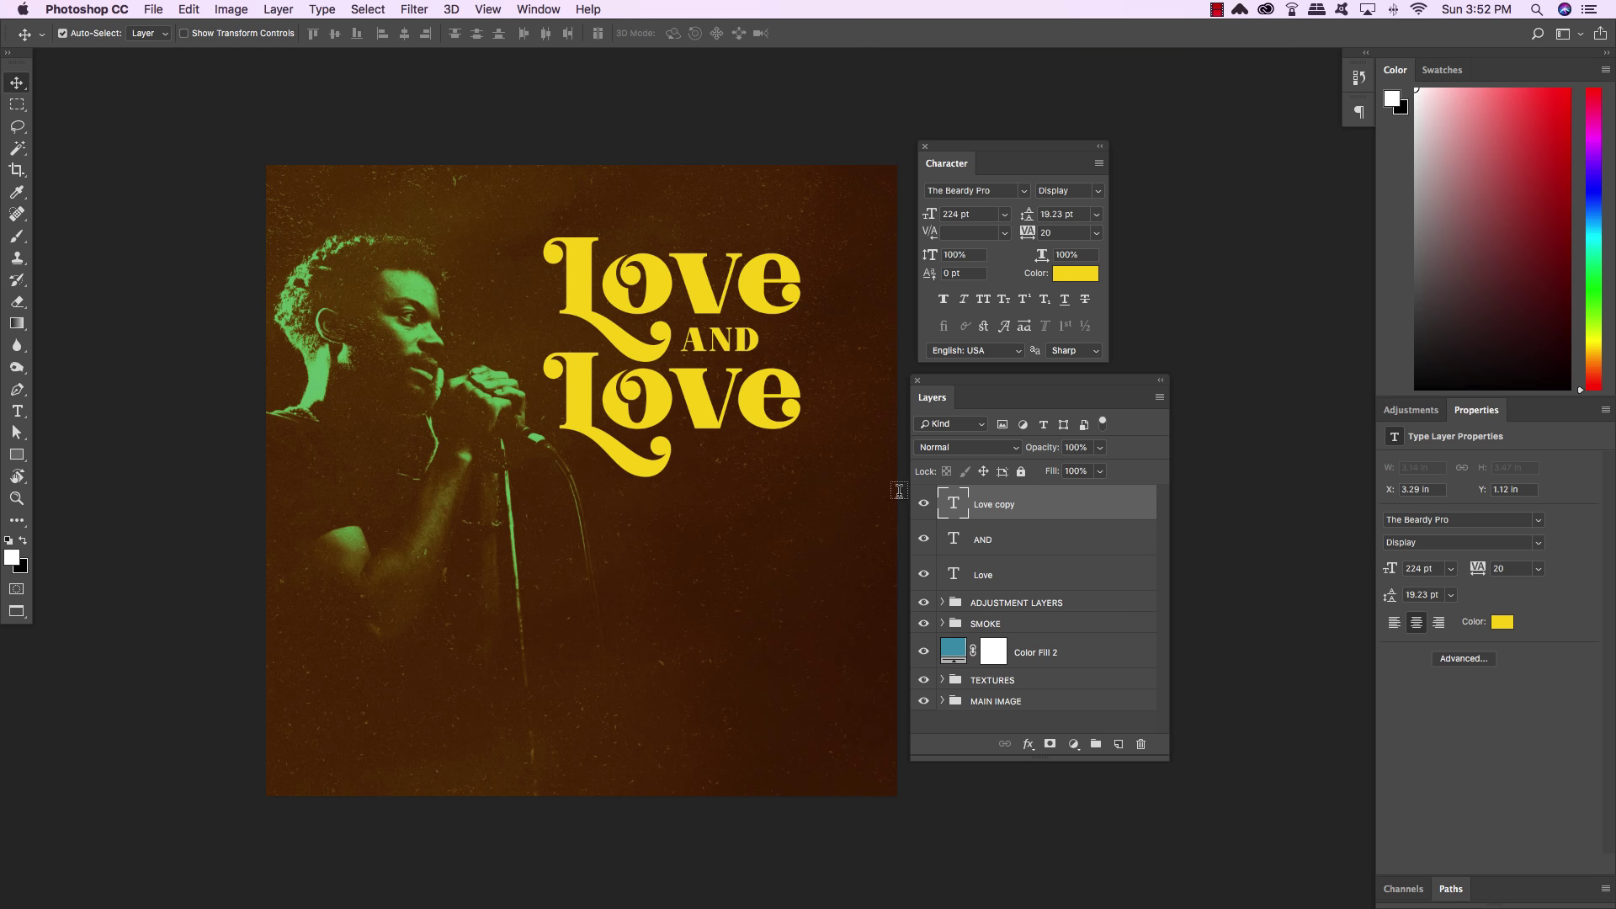
Retype the second Love as 'Funk' and give its F a swash alternate glyph
key(t)
double_click(722, 413)
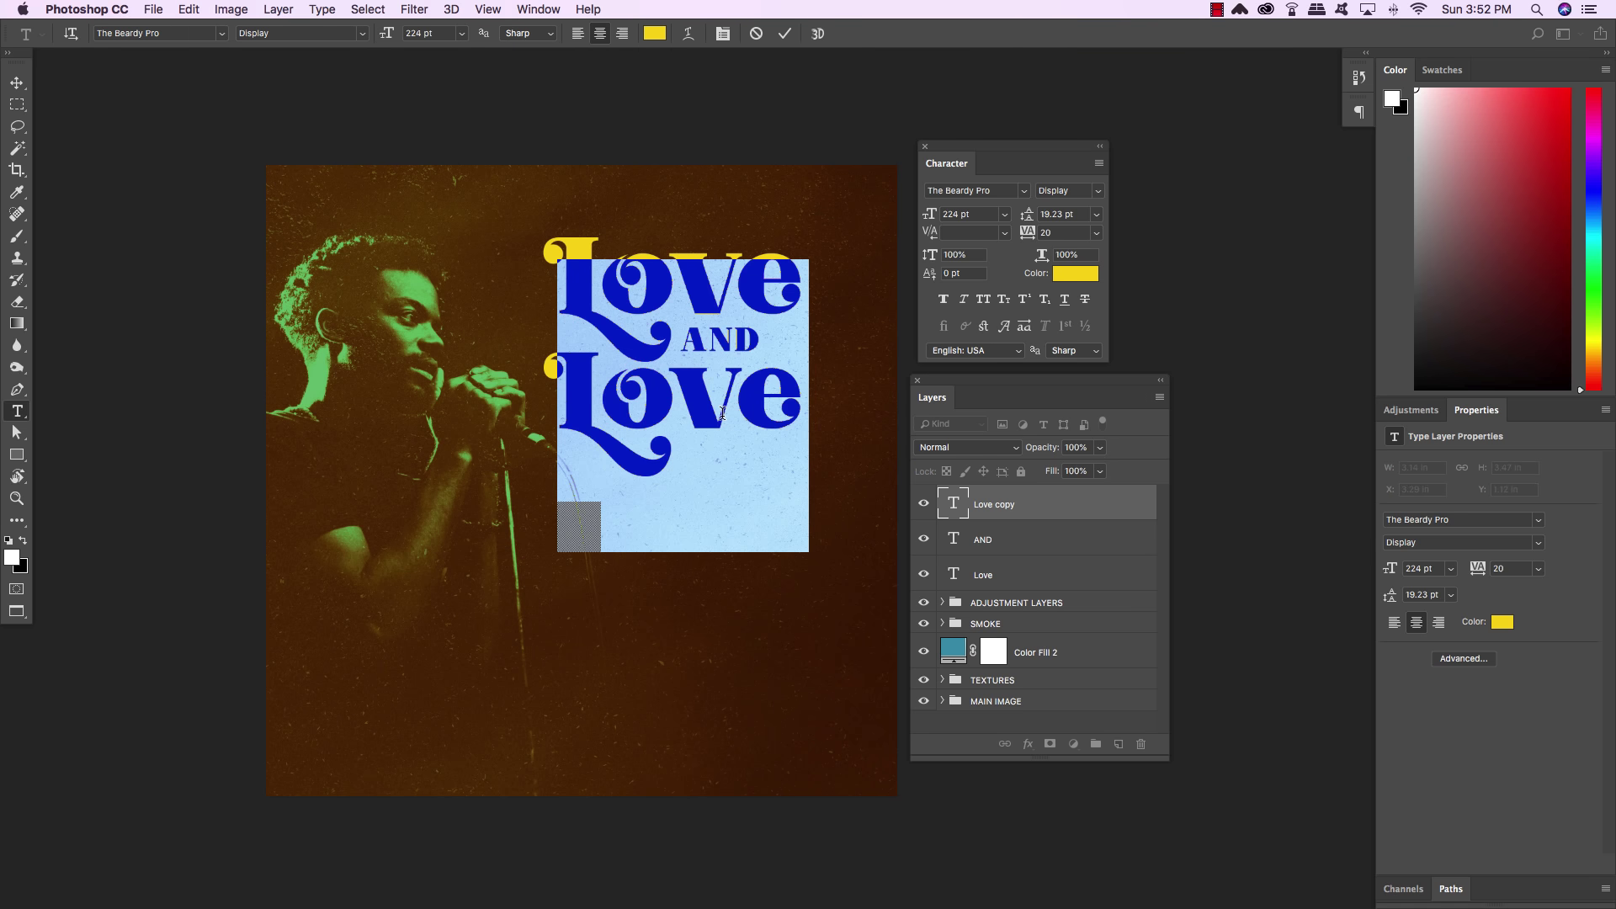
text(Fu)
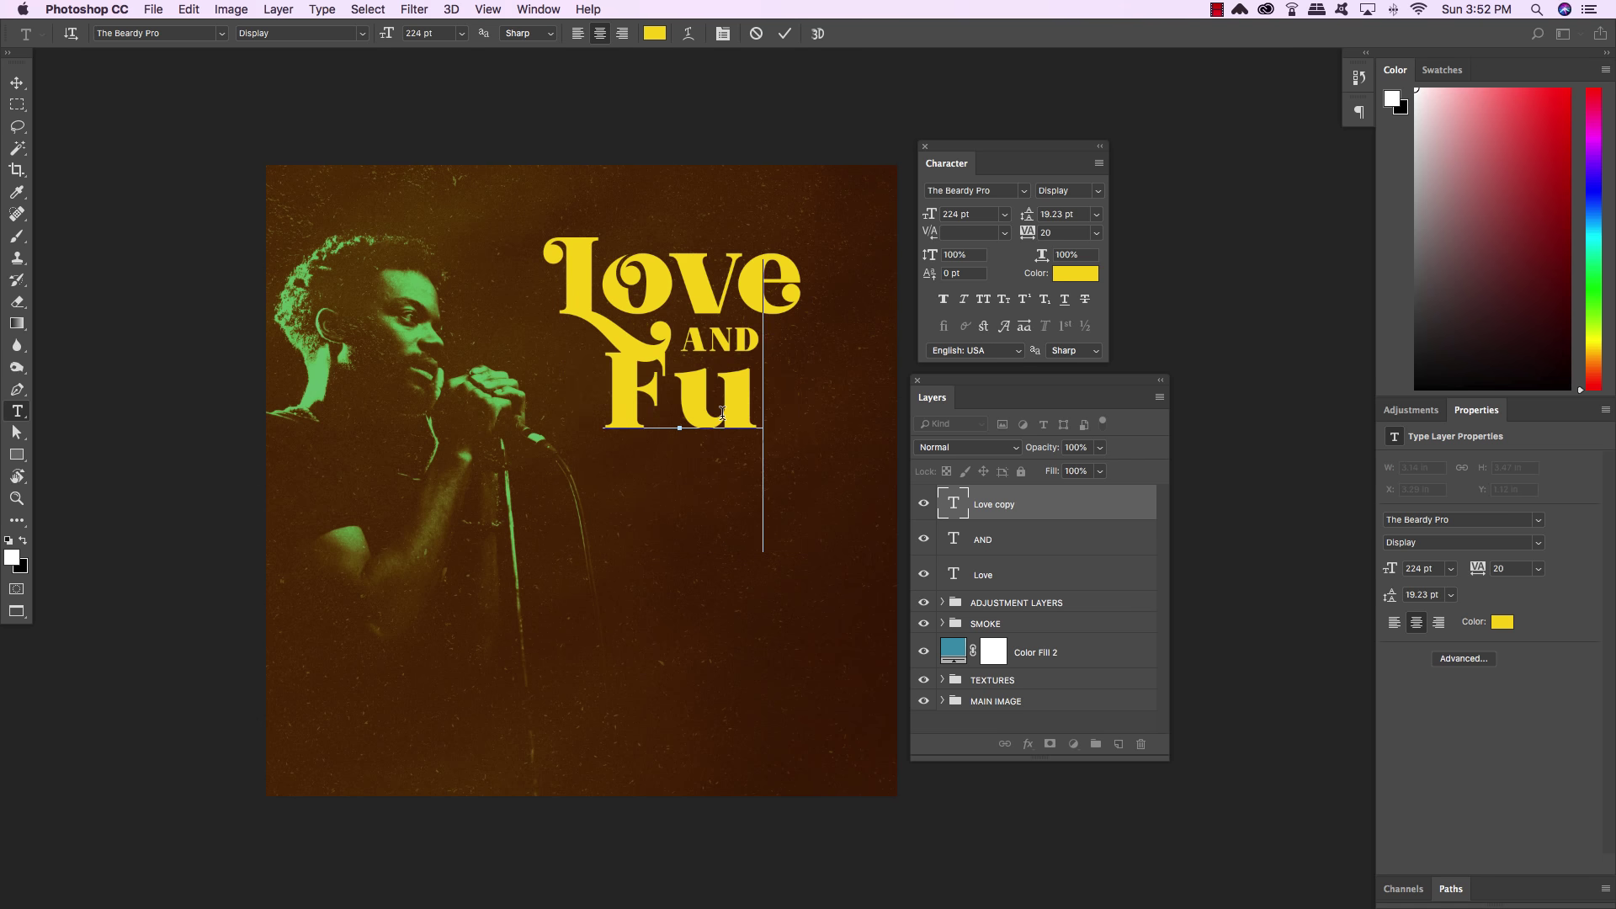
text(nk)
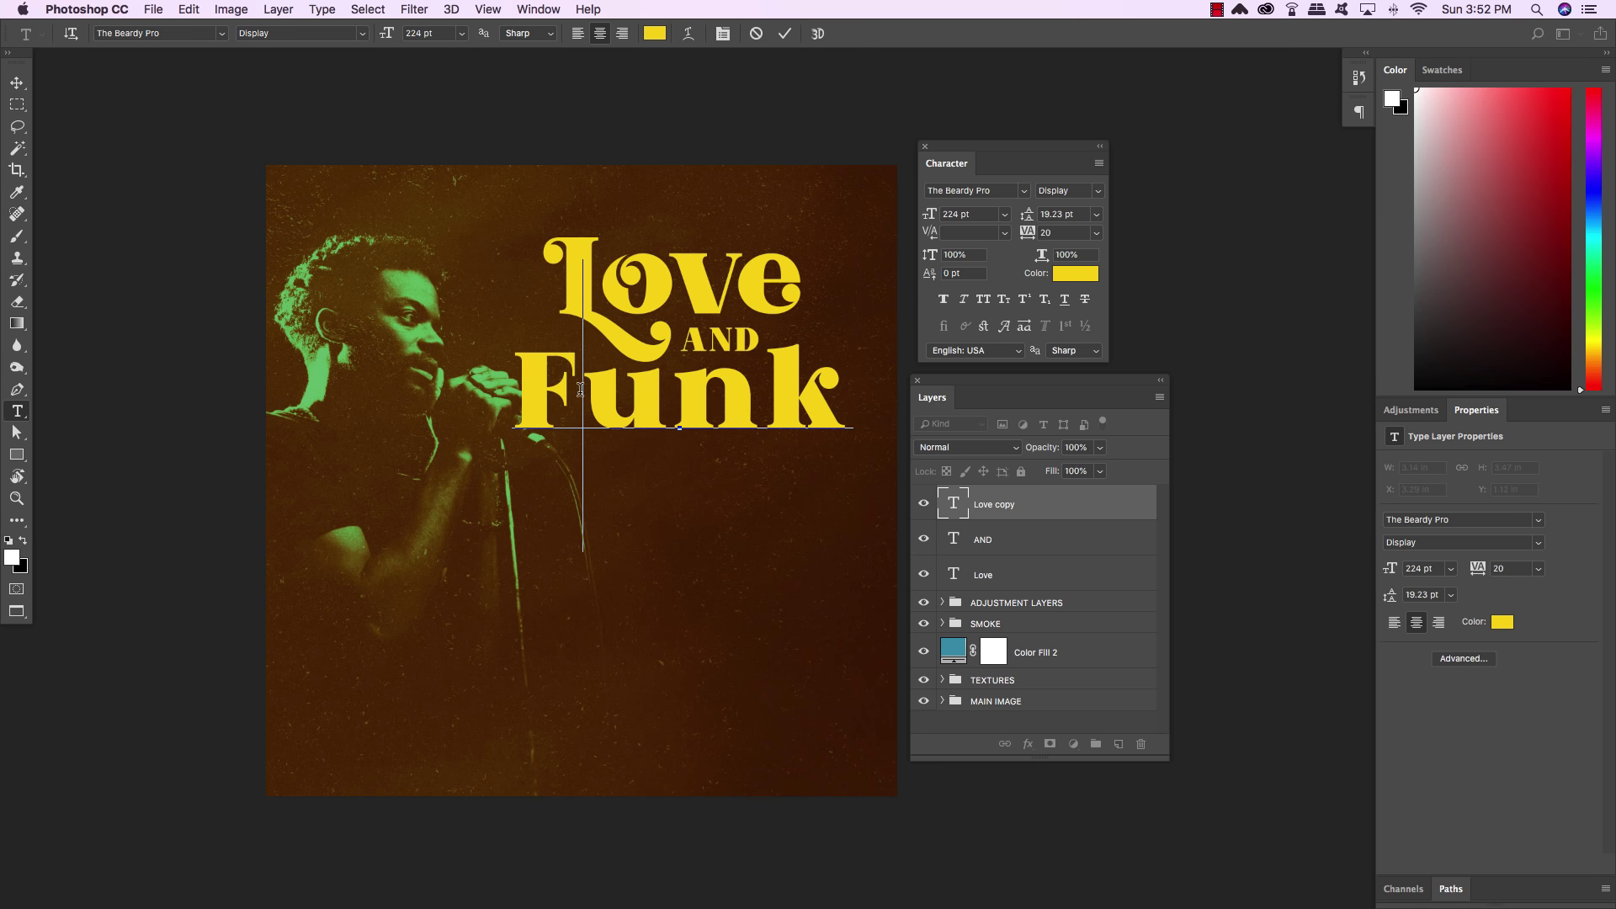
drag(584, 389, 521, 389)
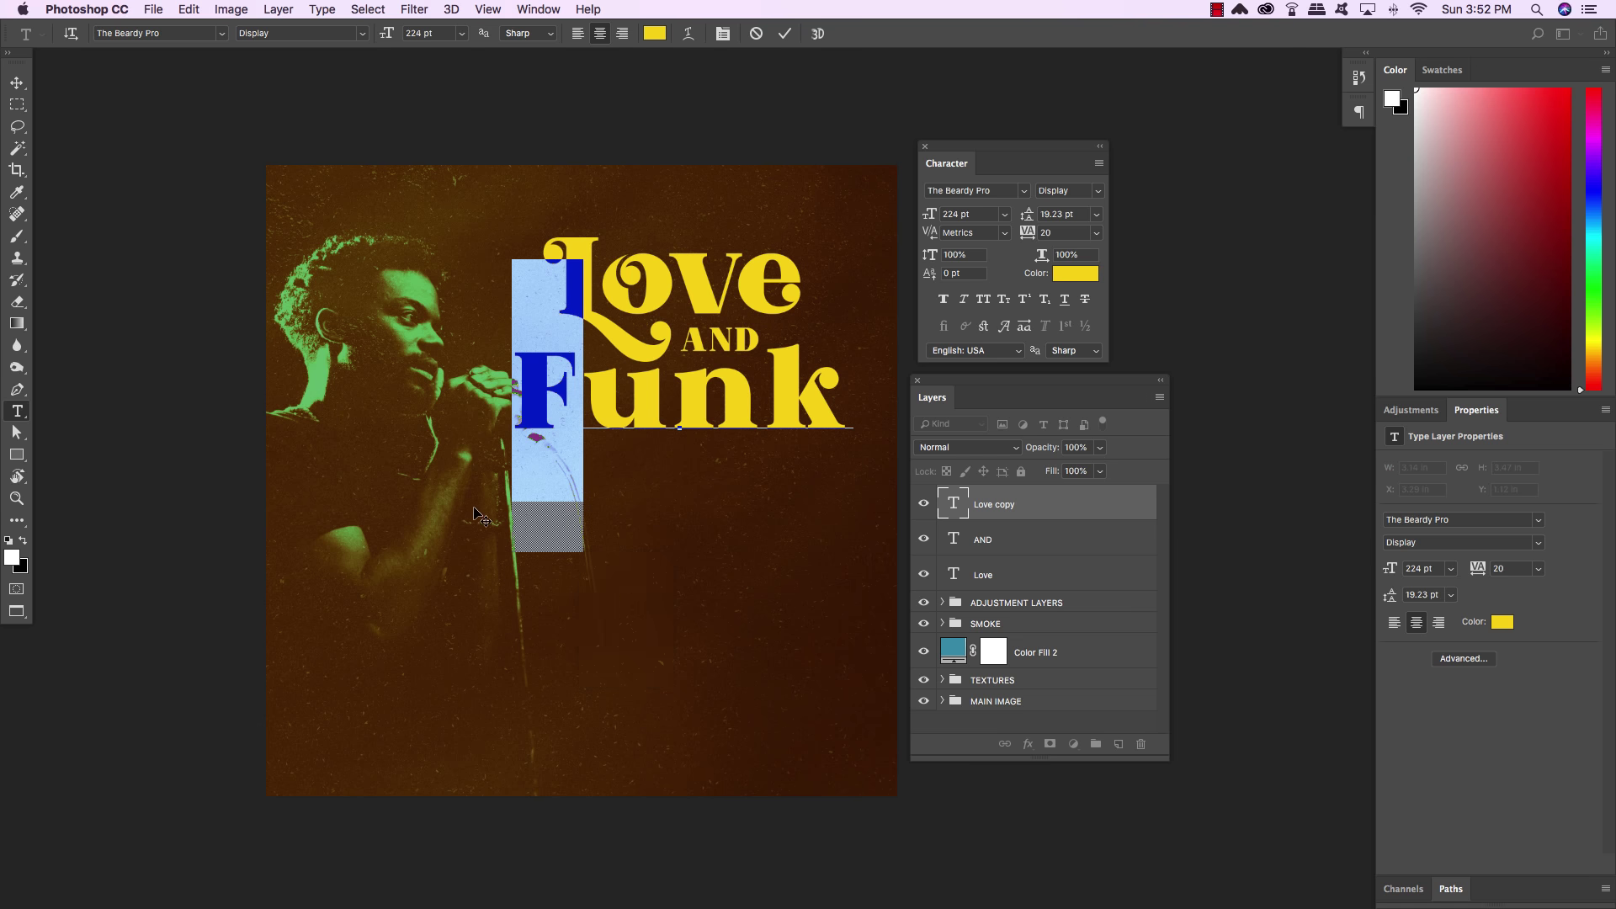
click(604, 618)
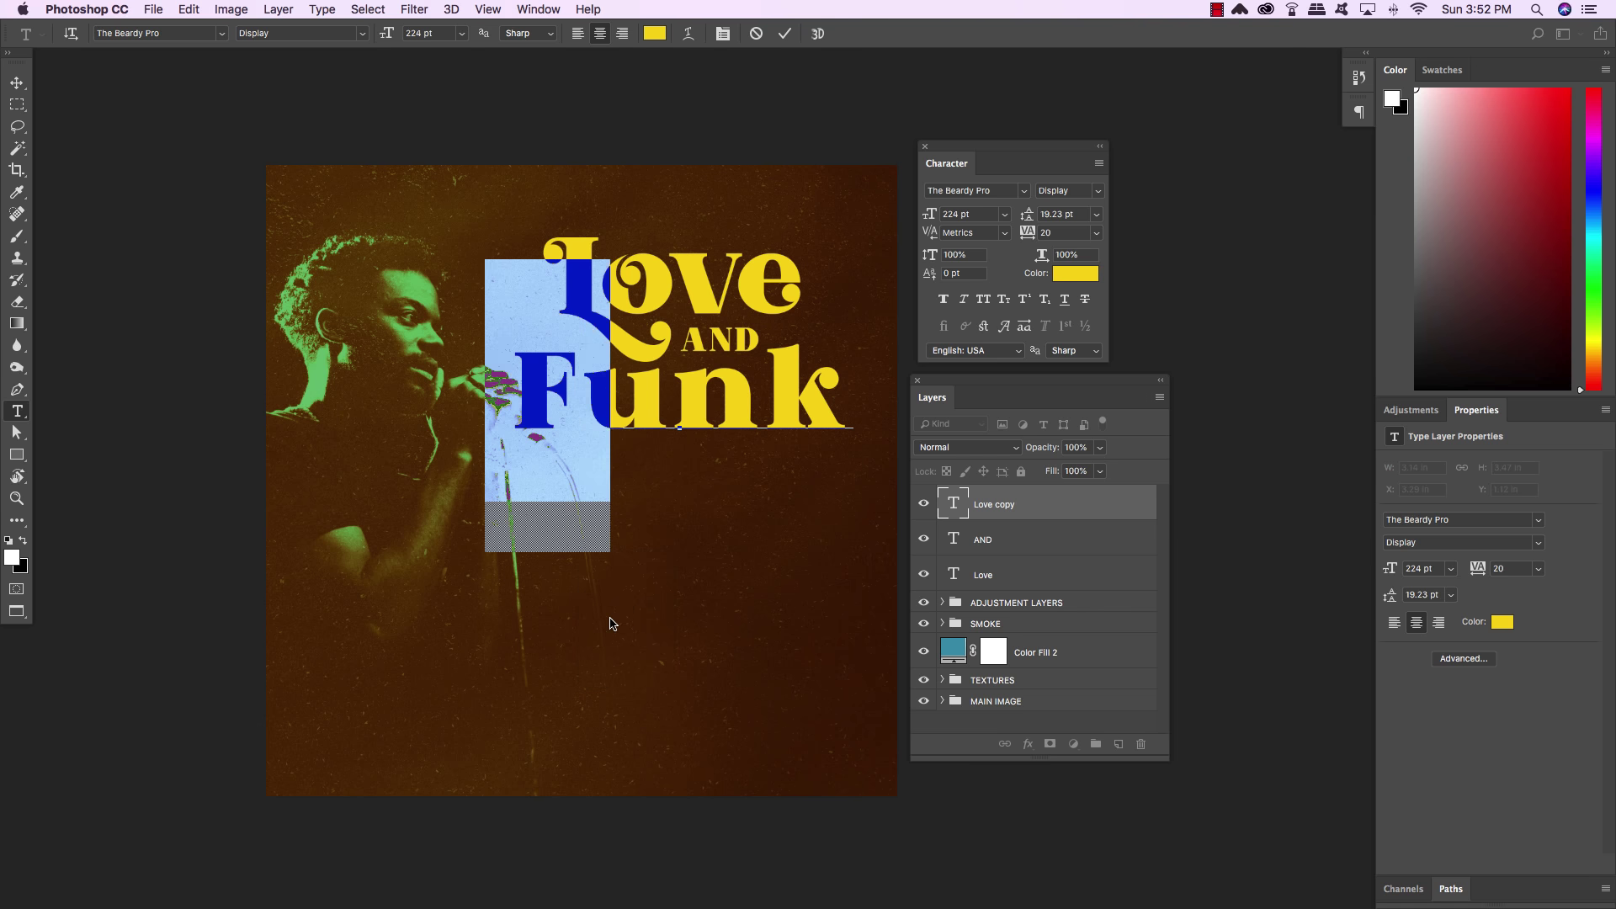
click(613, 385)
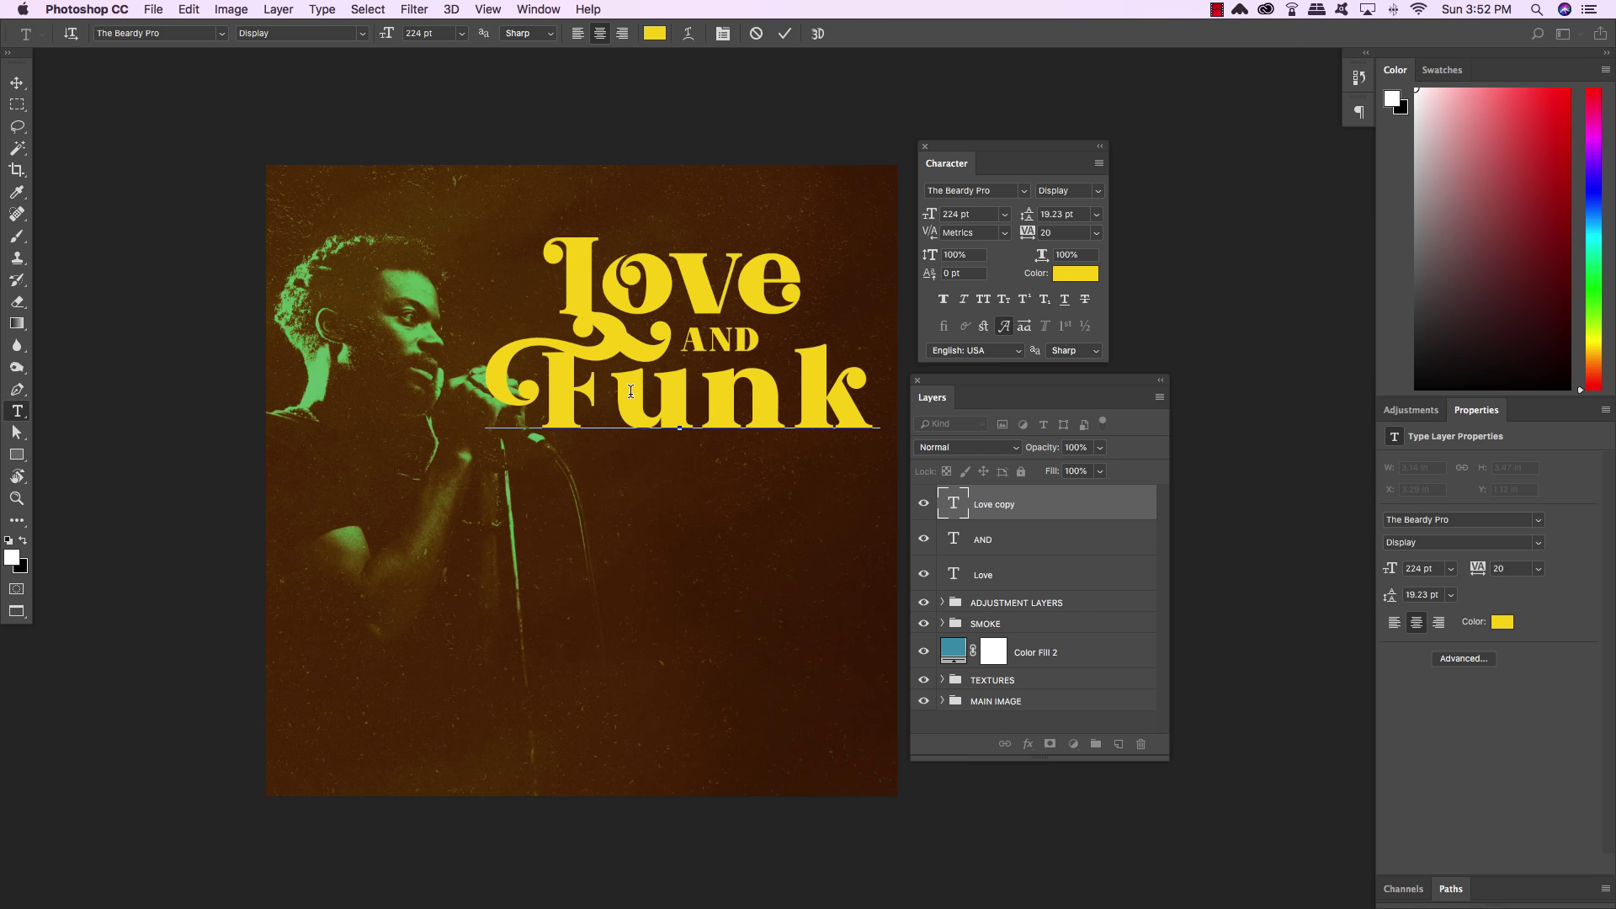
Swap the n and k of Funk for swash alternates and commit the text
drag(701, 392, 777, 393)
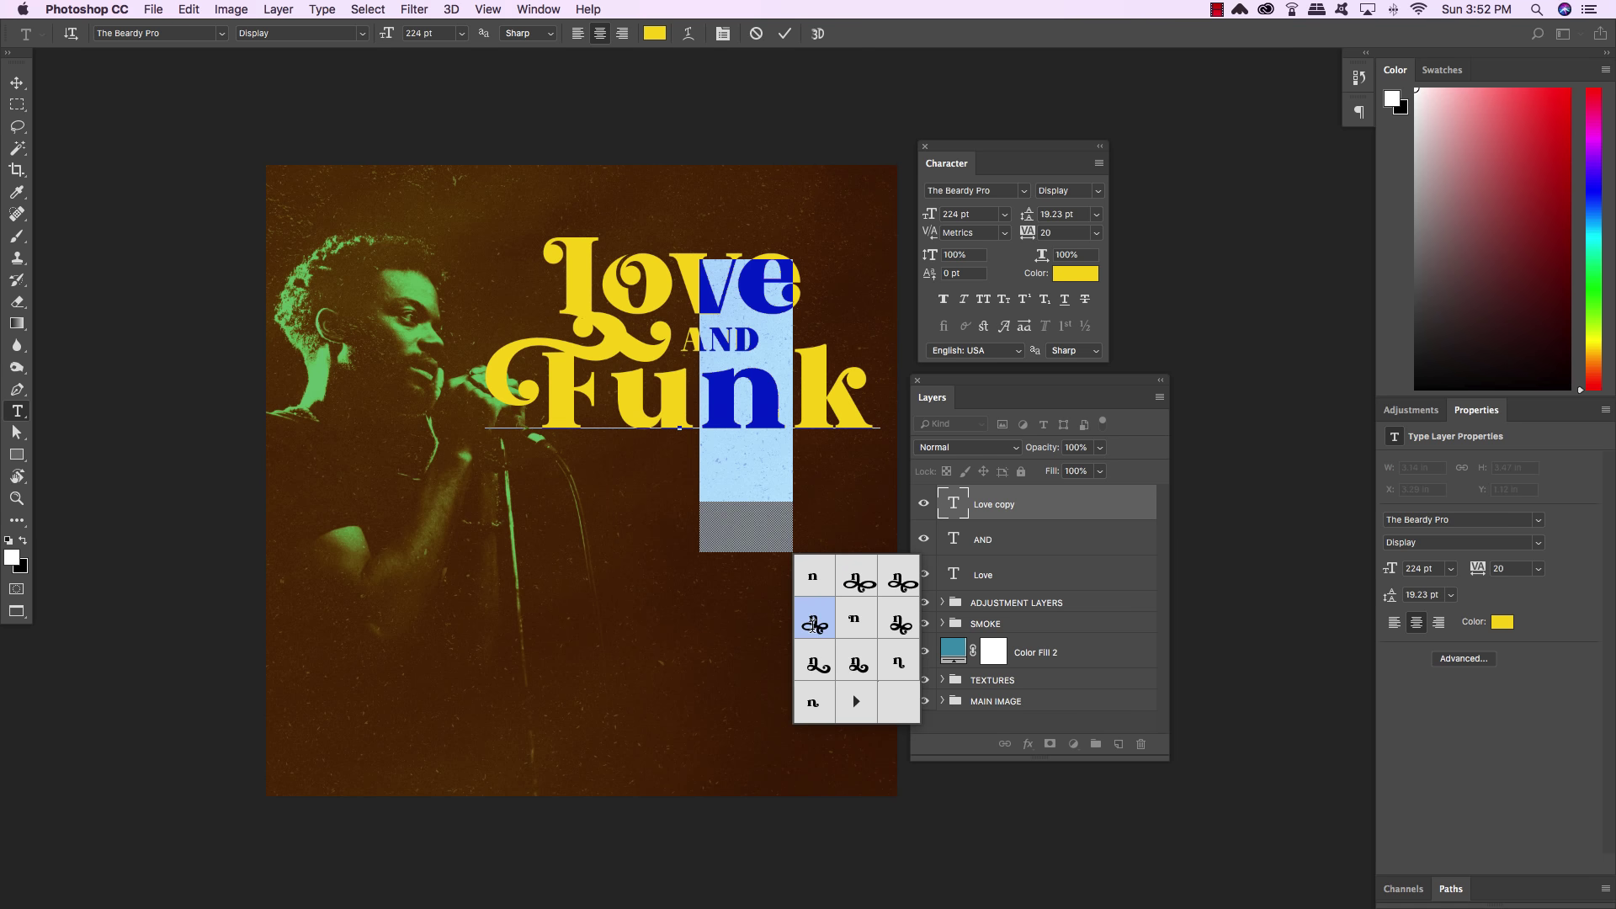
click(813, 624)
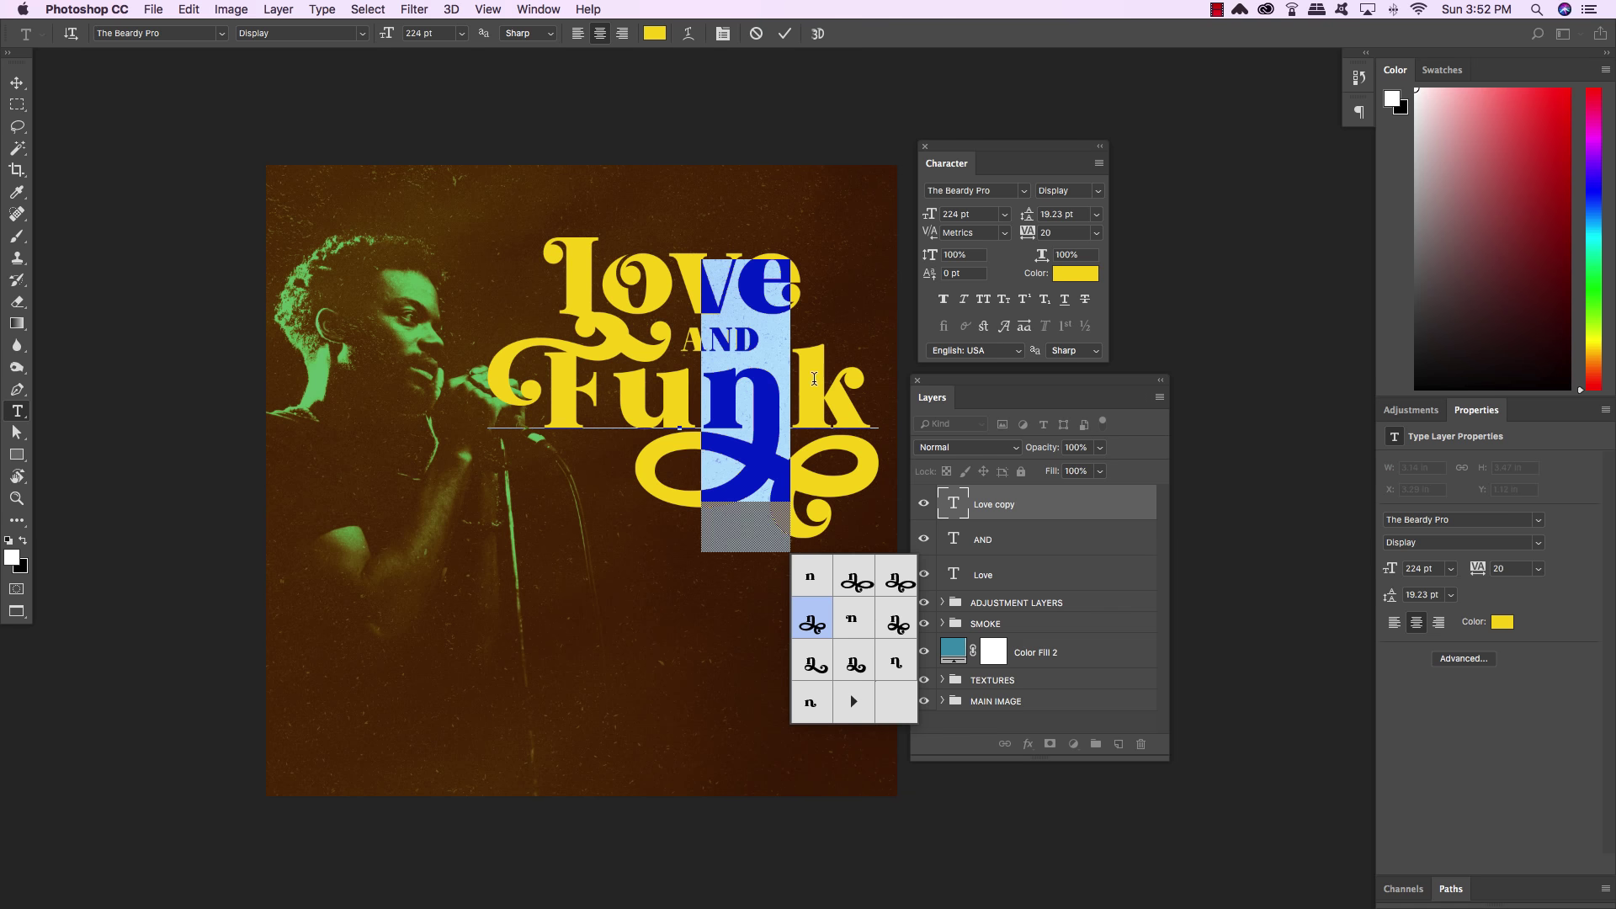
drag(799, 378, 858, 381)
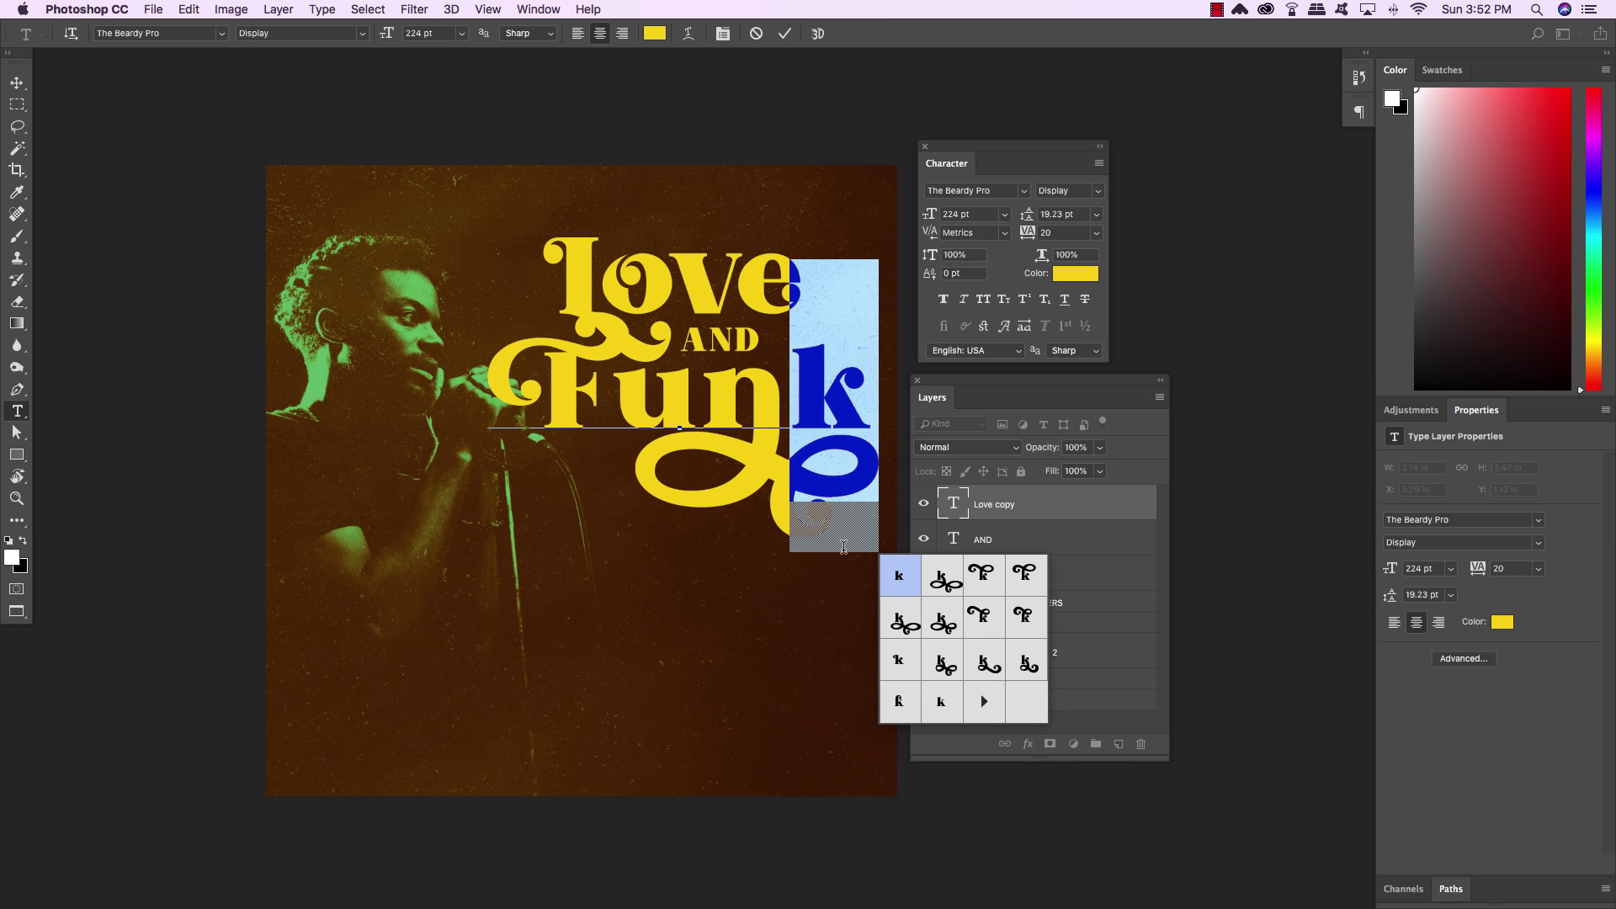
click(895, 702)
key(super+Return)
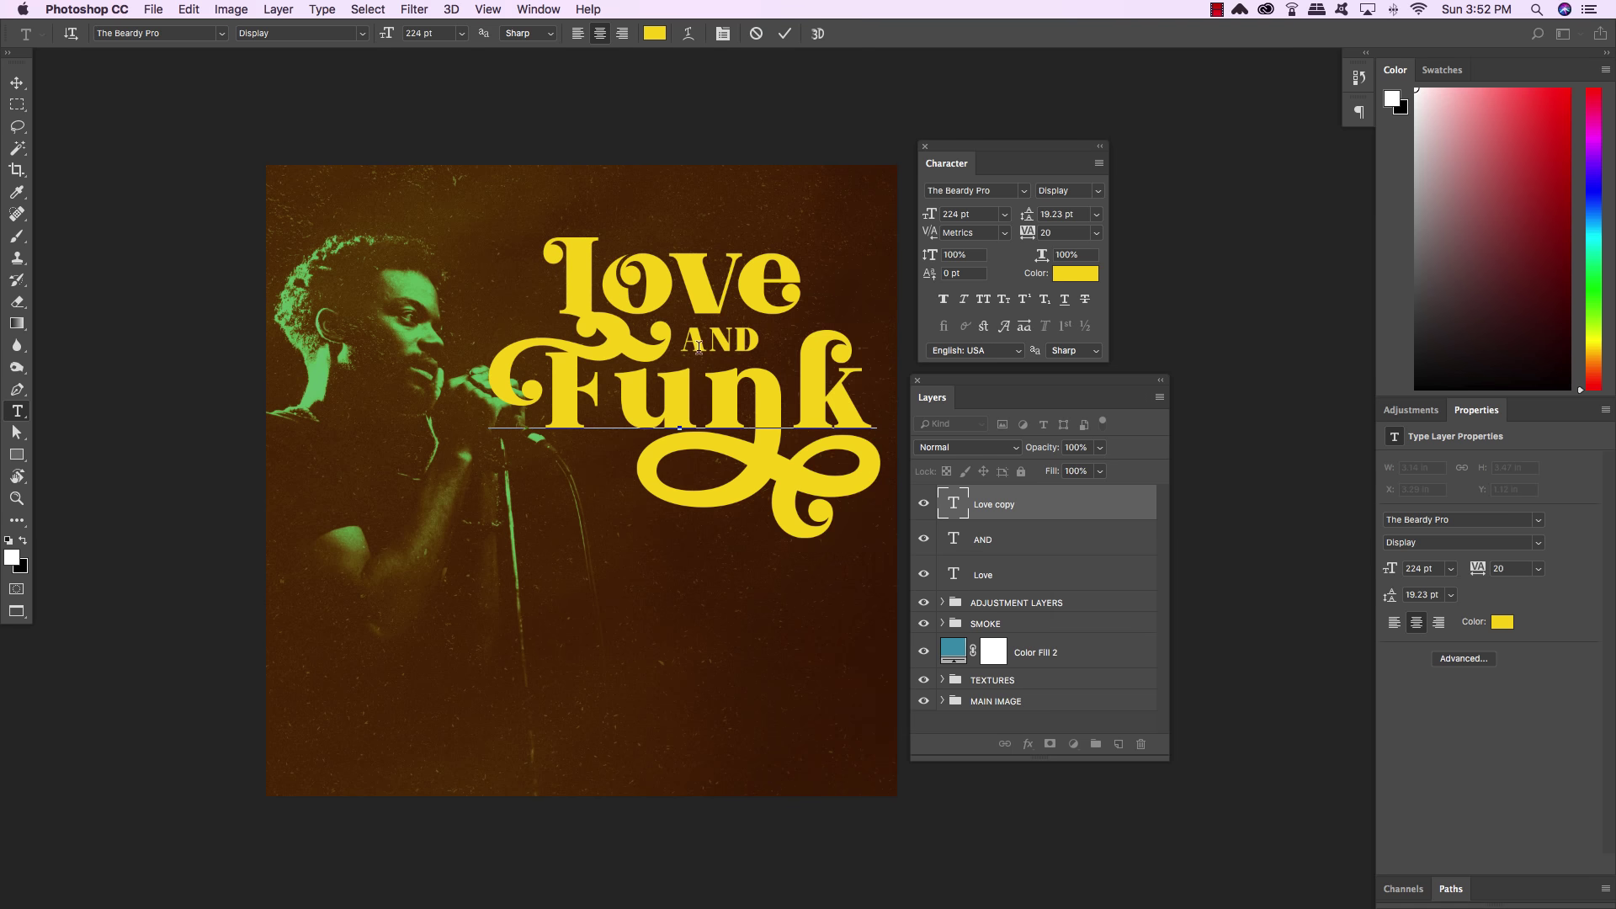
click(17, 82)
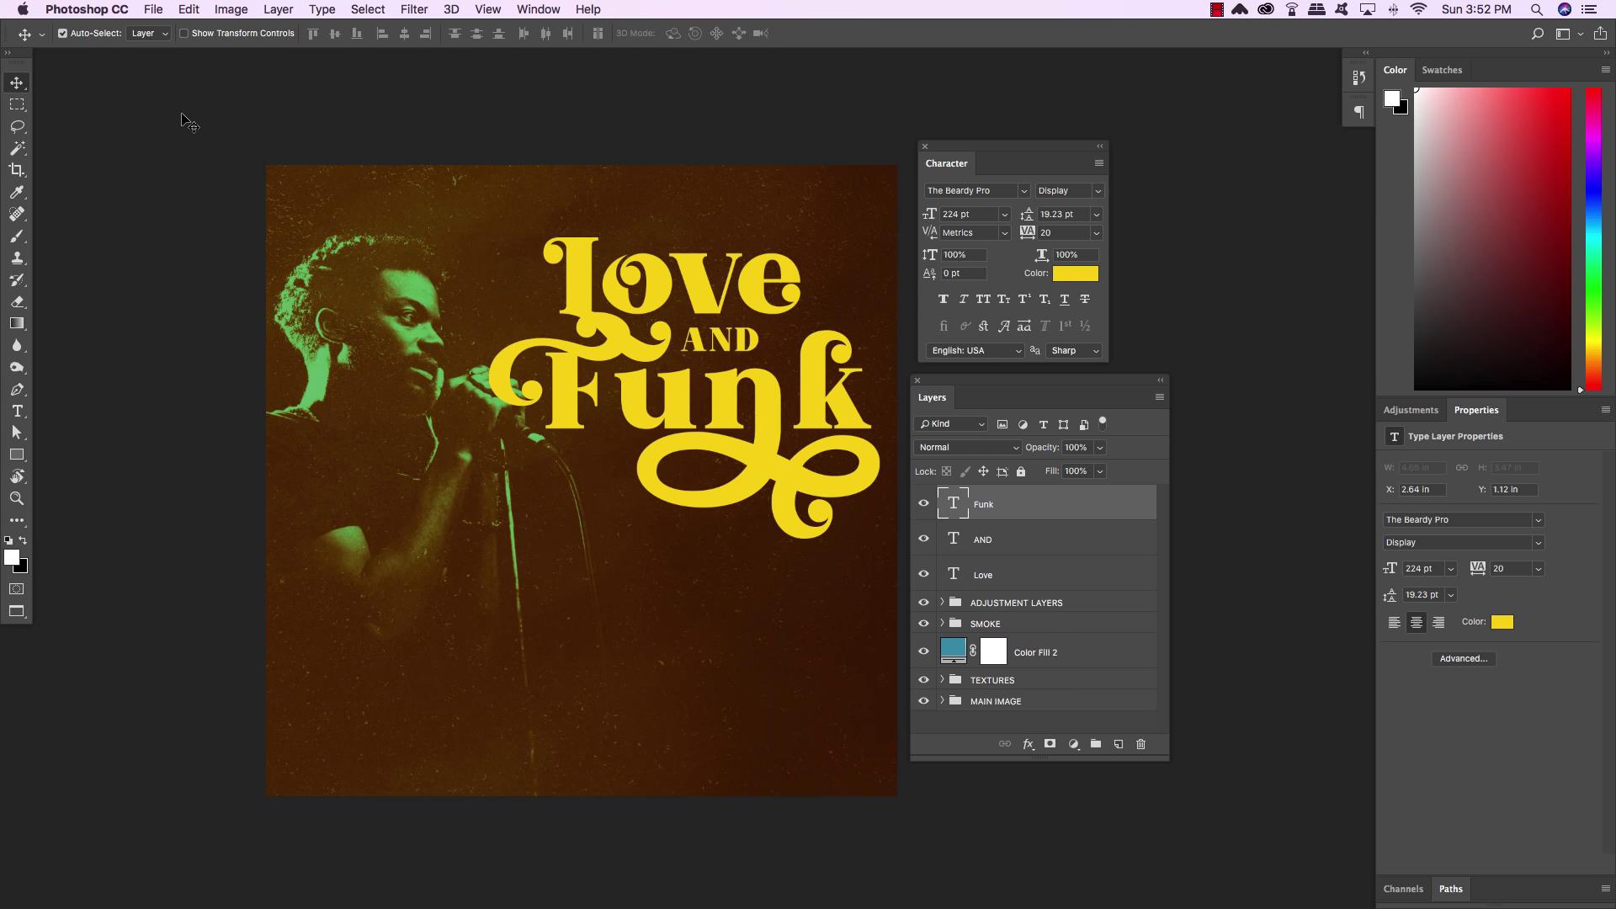
Nudge the Funk layer left and slightly down, then lower the AND layer a little
key(shift+Left)
key(shift+Left)
key(shift+Left)
key(shift+Left)
key(shift+Left)
key(shift+Left)
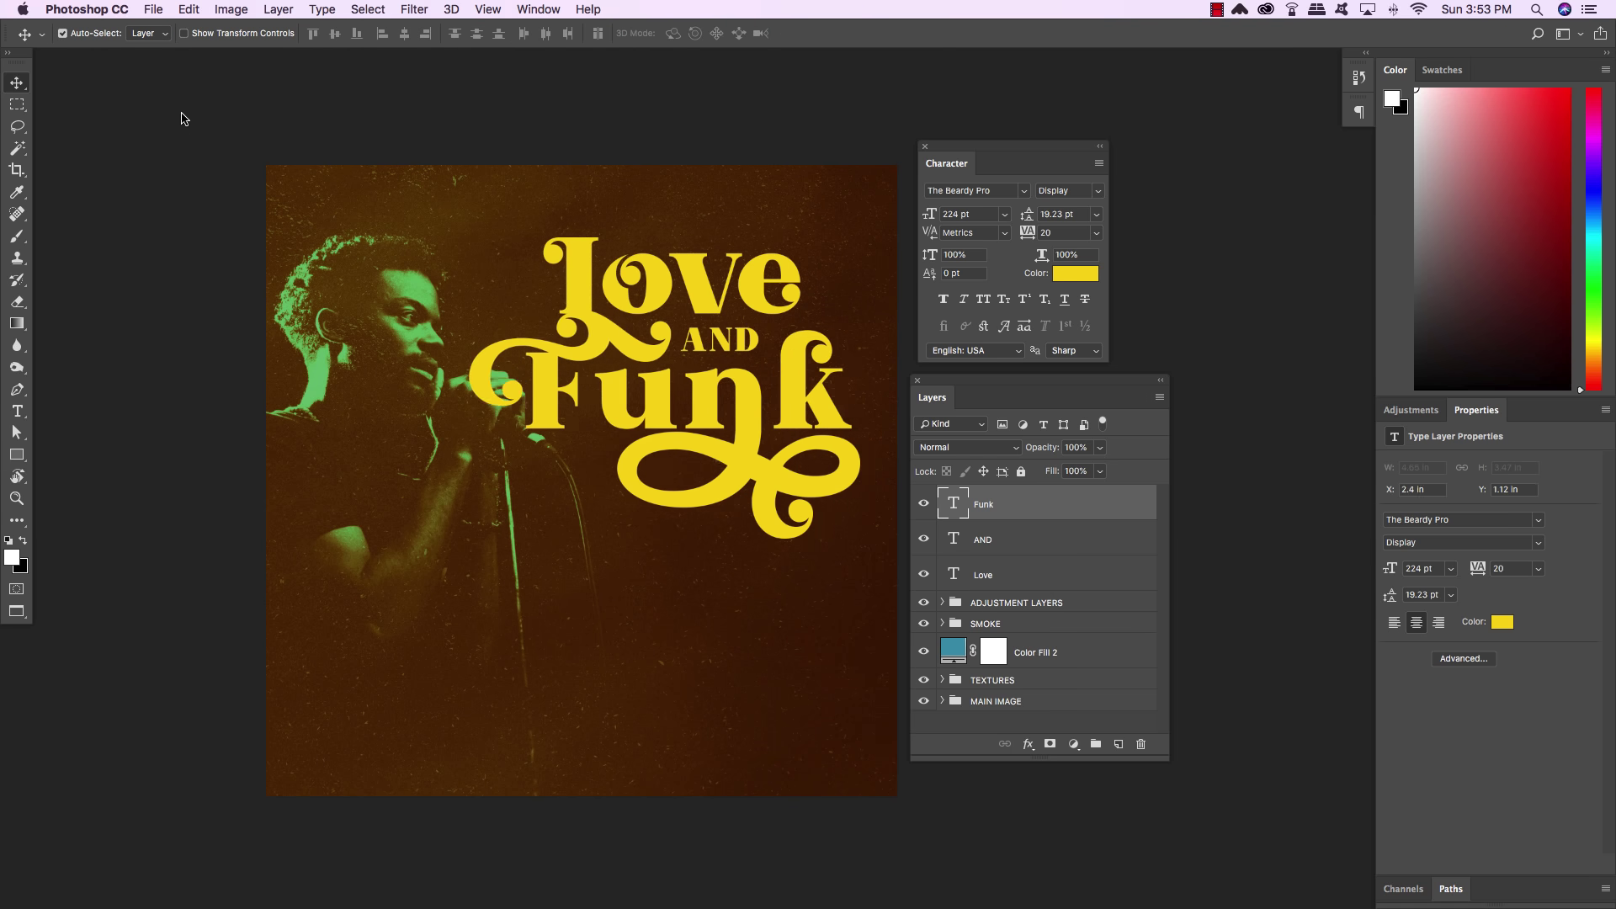
key(shift+Left)
key(shift+Down)
key(shift+Down)
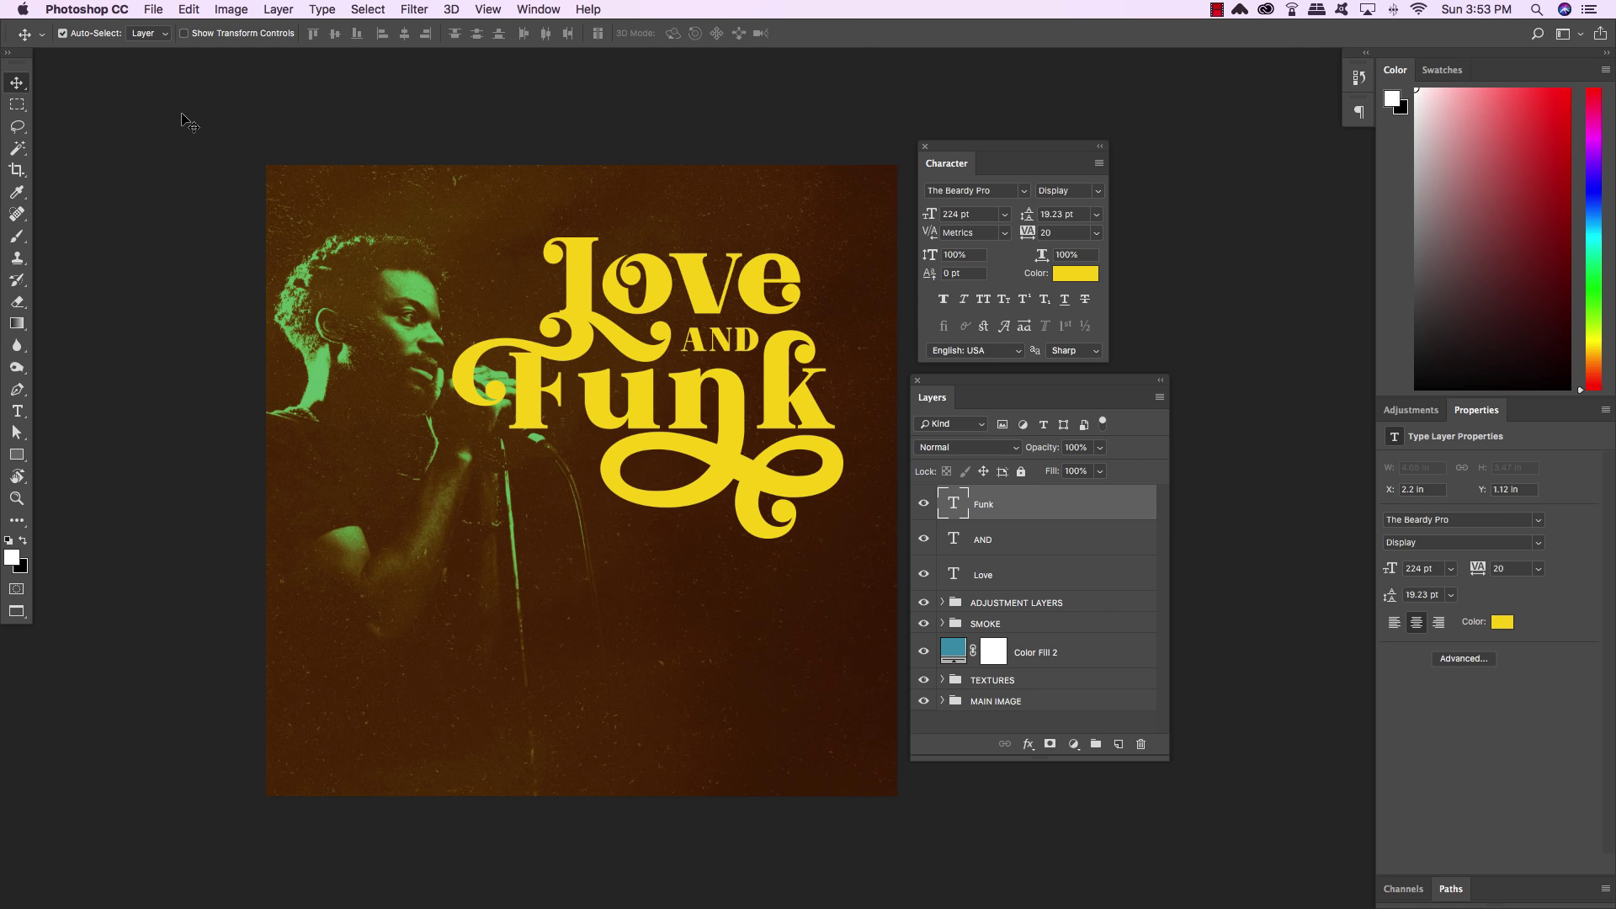
key(Right)
key(Right)
key(Right)
key(Down)
key(Down)
key(Down)
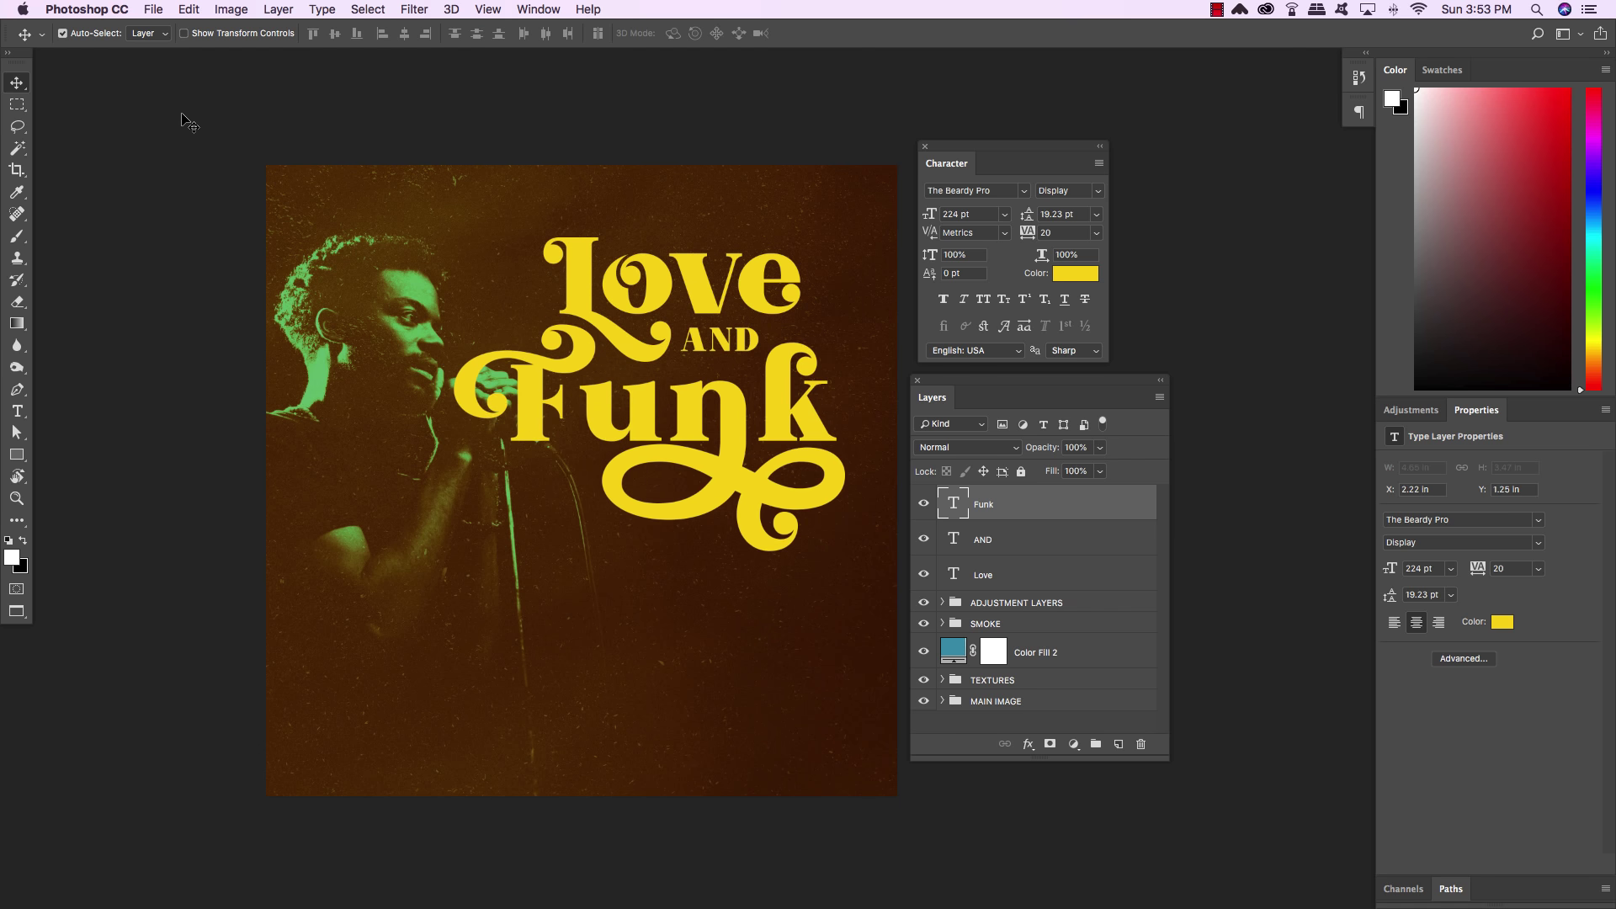
key(Up)
key(Up)
key(Left)
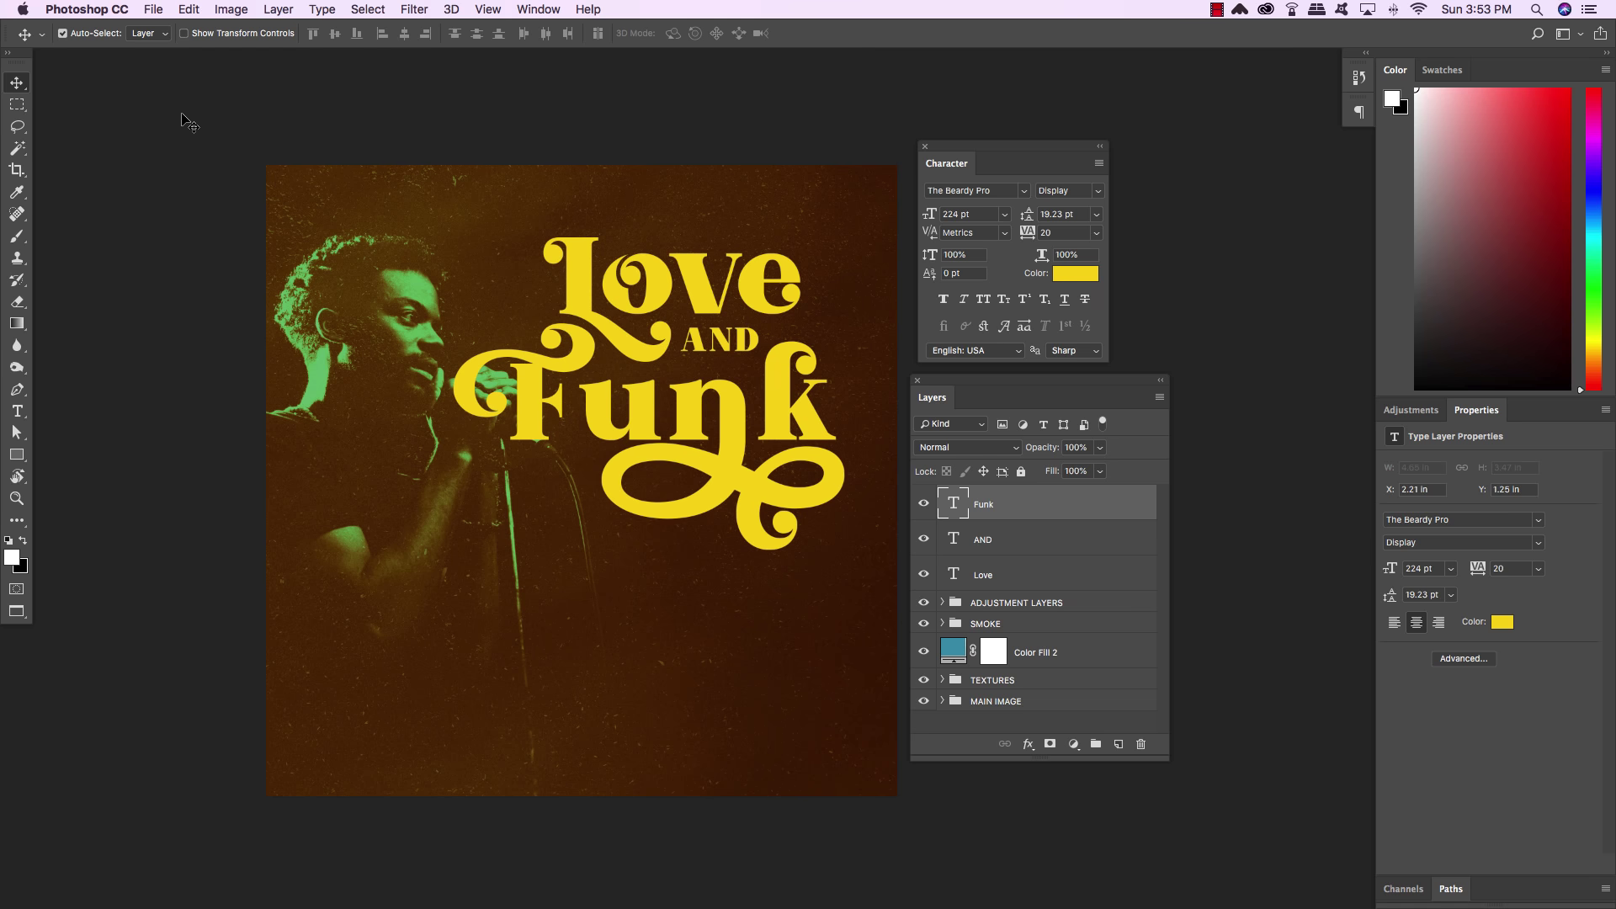
key(Down)
key(Down)
key(Down)
key(Down)
key(Down)
key(Down)
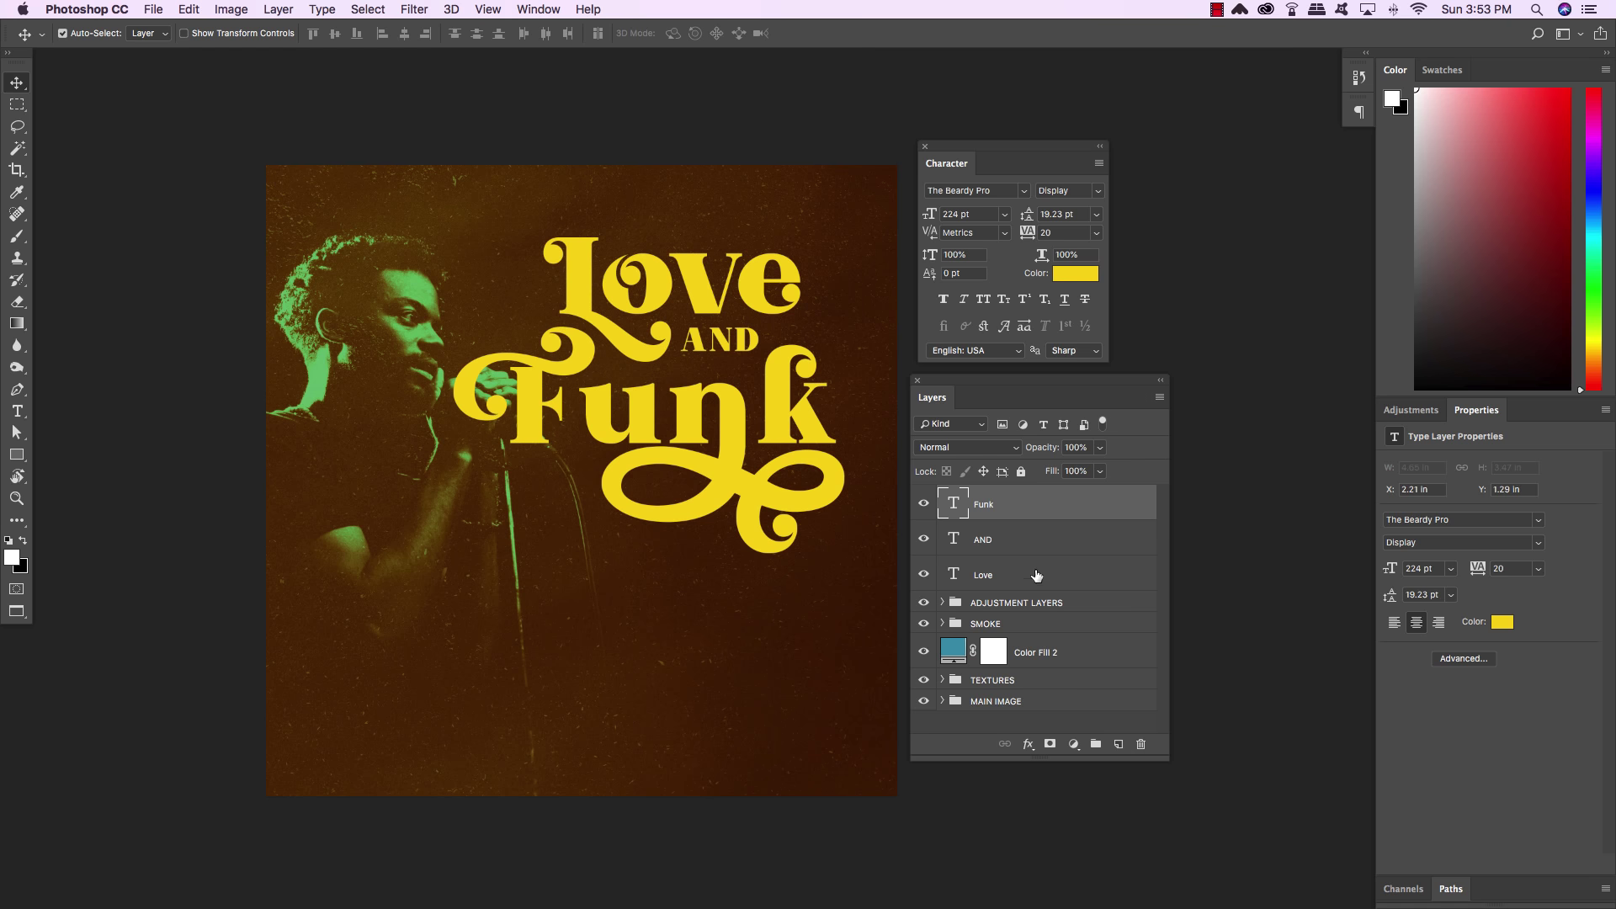
click(1079, 541)
key(Down)
key(Down)
key(Down)
key(Down)
key(Down)
key(Down)
key(Down)
key(Down)
key(Down)
key(Down)
key(Down)
key(Down)
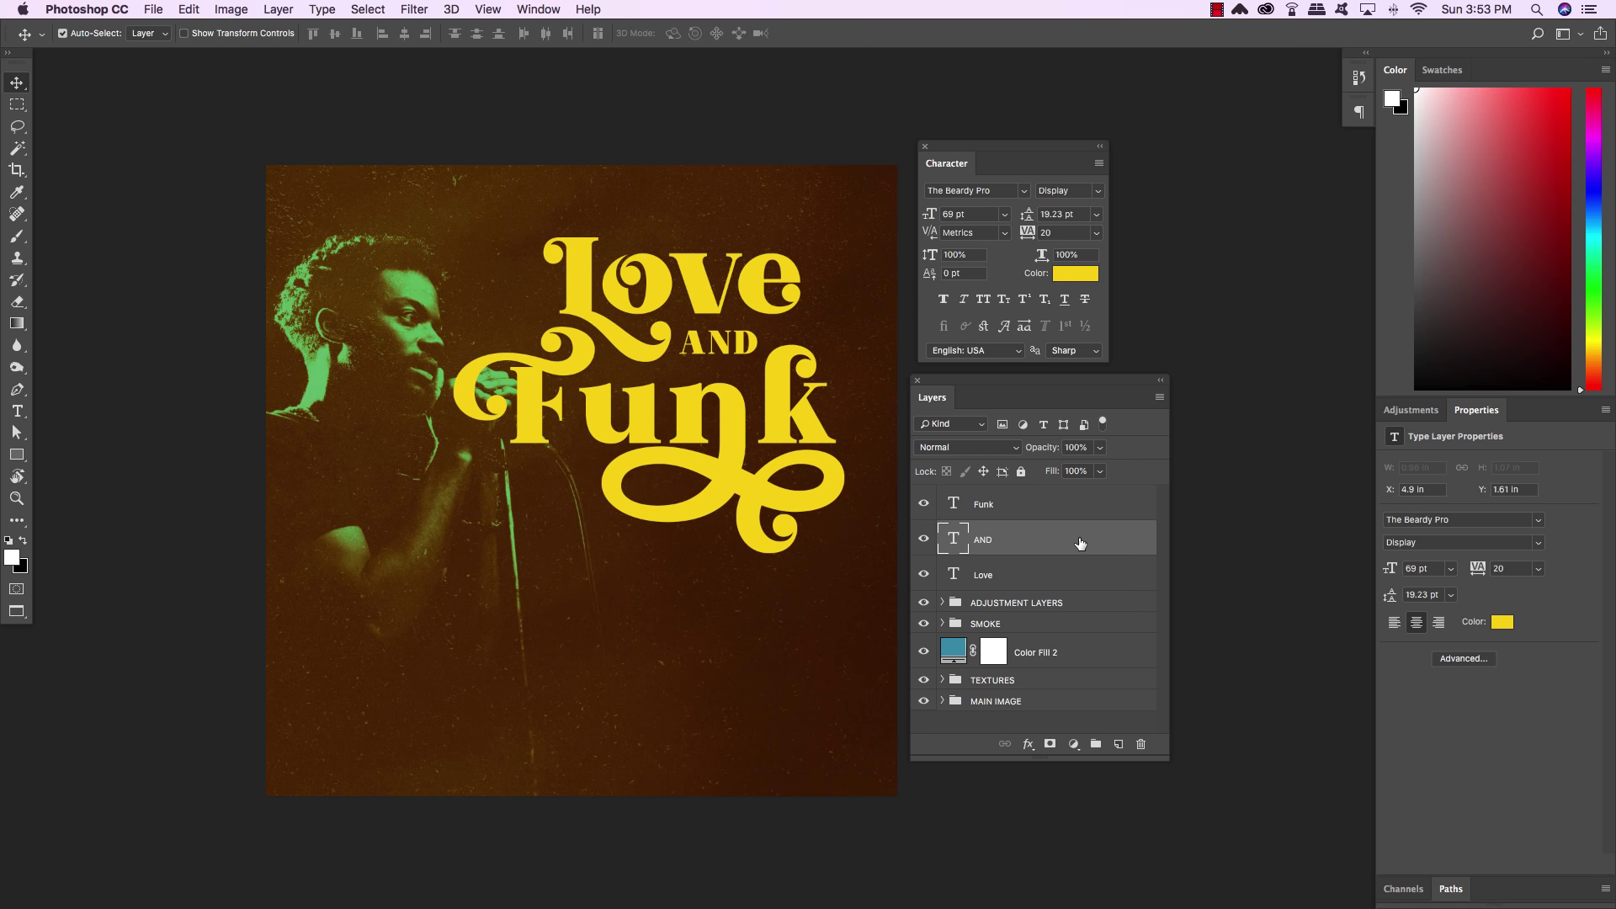
key(Left)
key(Left)
key(Left)
key(Left)
key(Left)
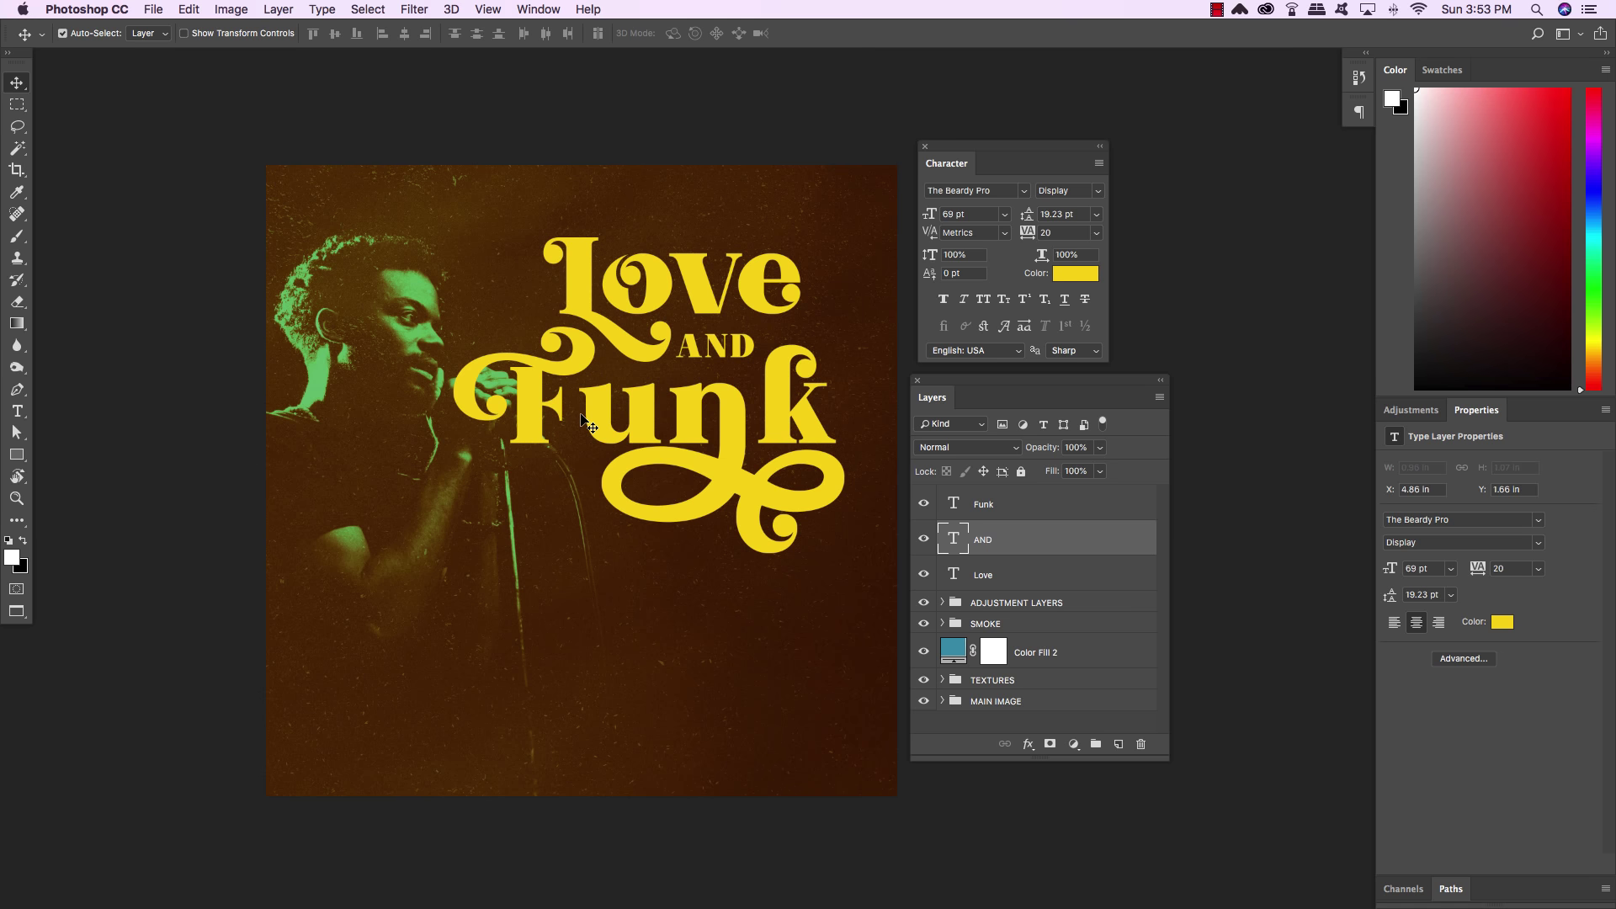
Kern Funk tighter by -20 between F-u and n-k, then commit the edit
key(t)
click(568, 410)
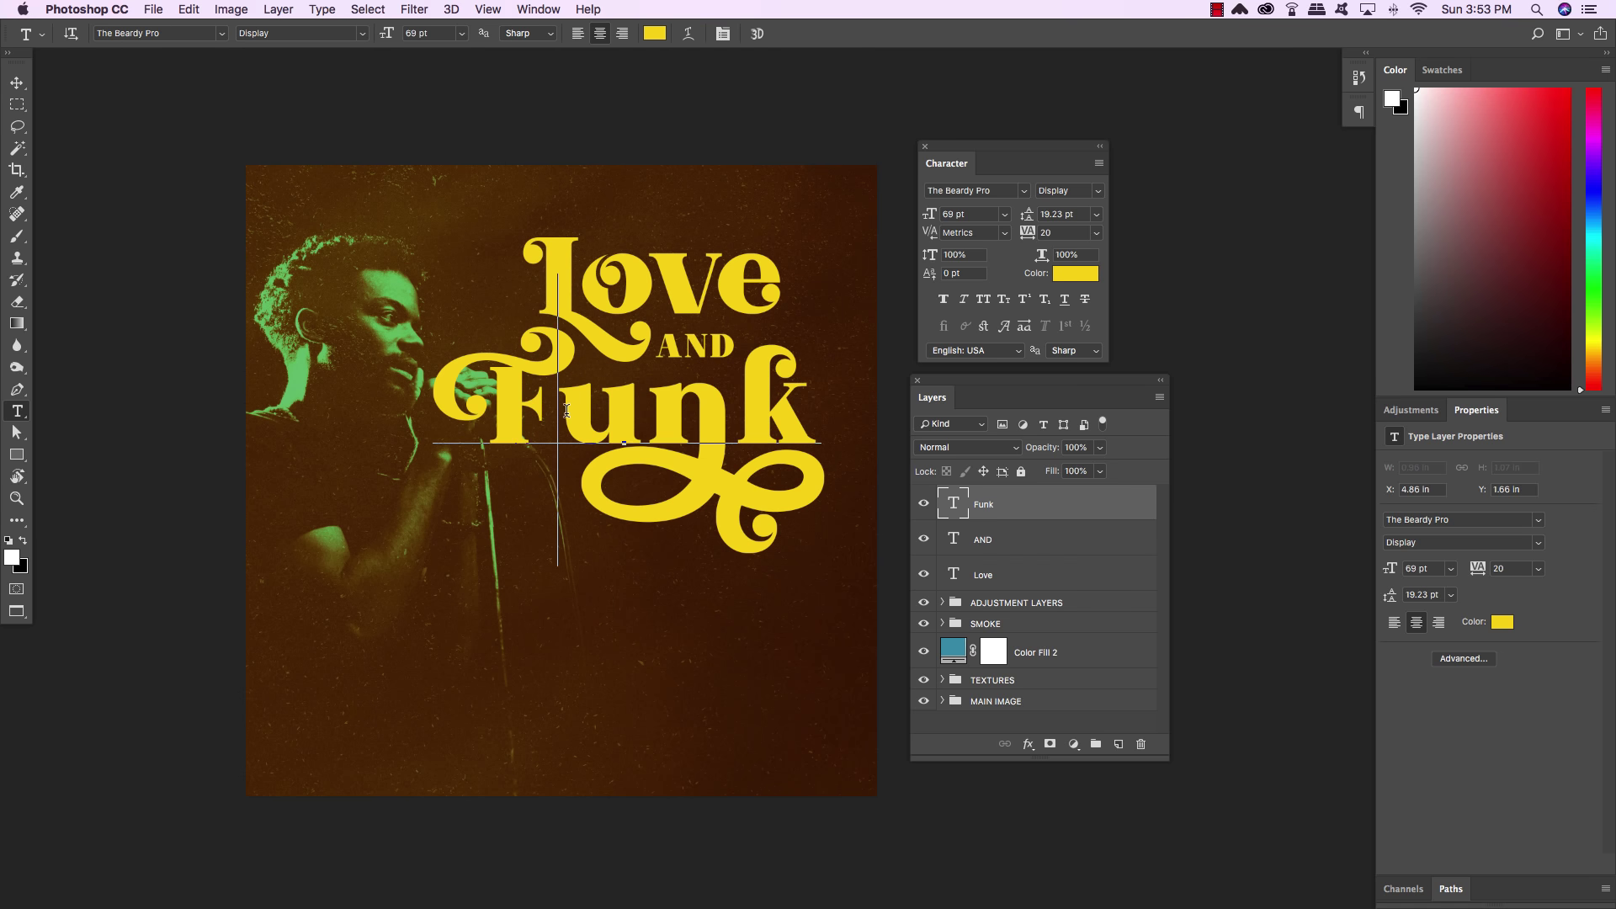
key(alt+Left)
key(Right)
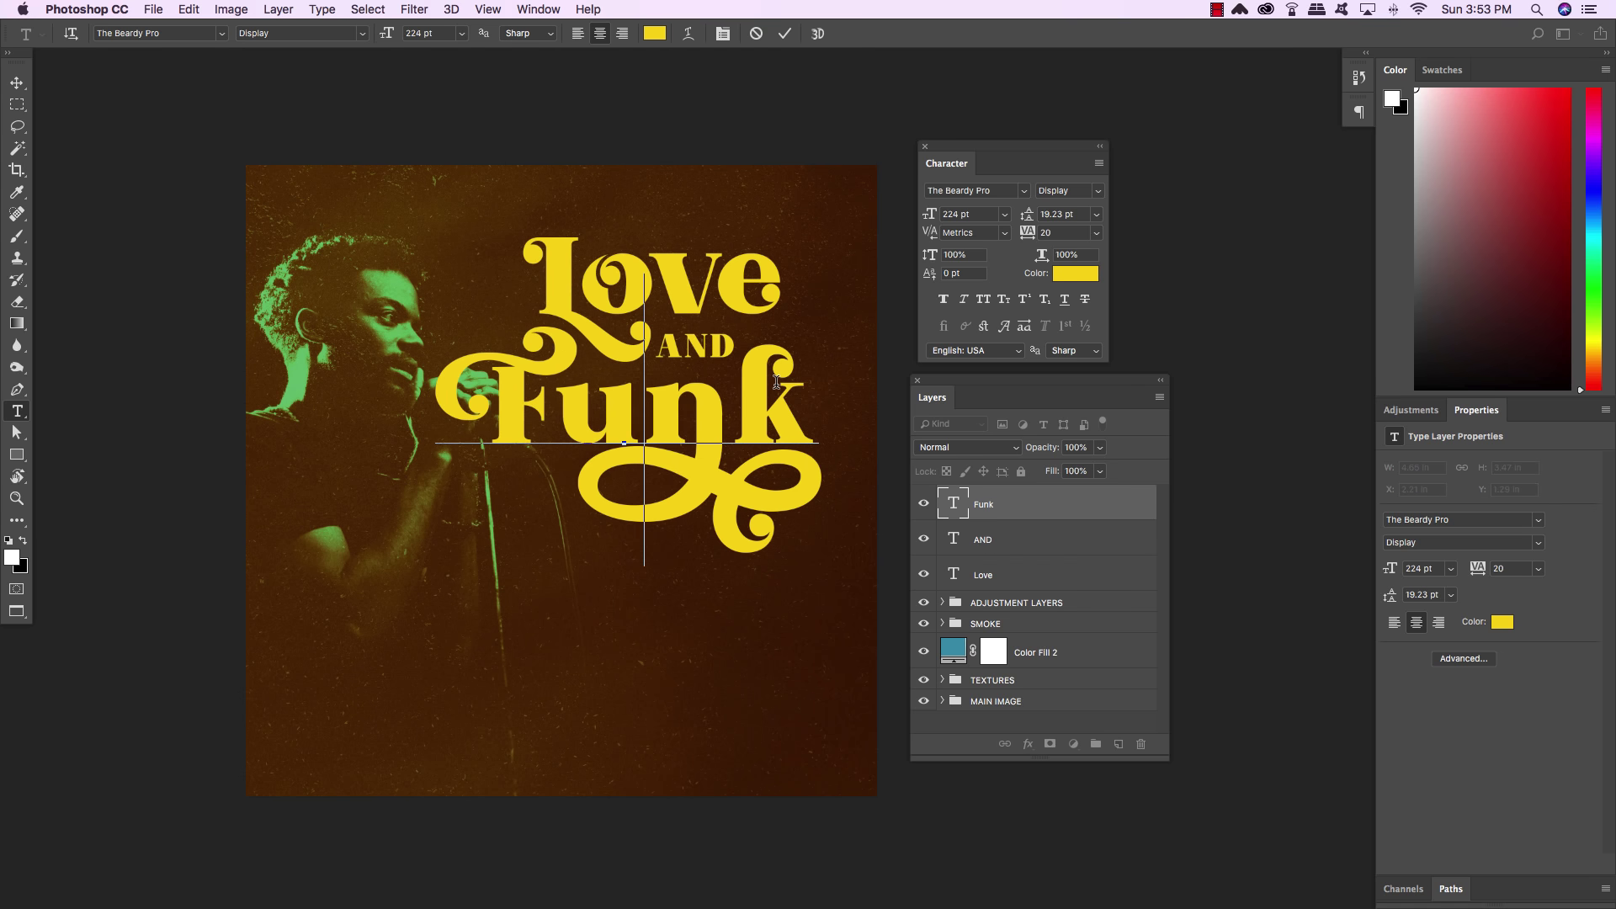
key(Right)
key(alt+Left)
click(17, 83)
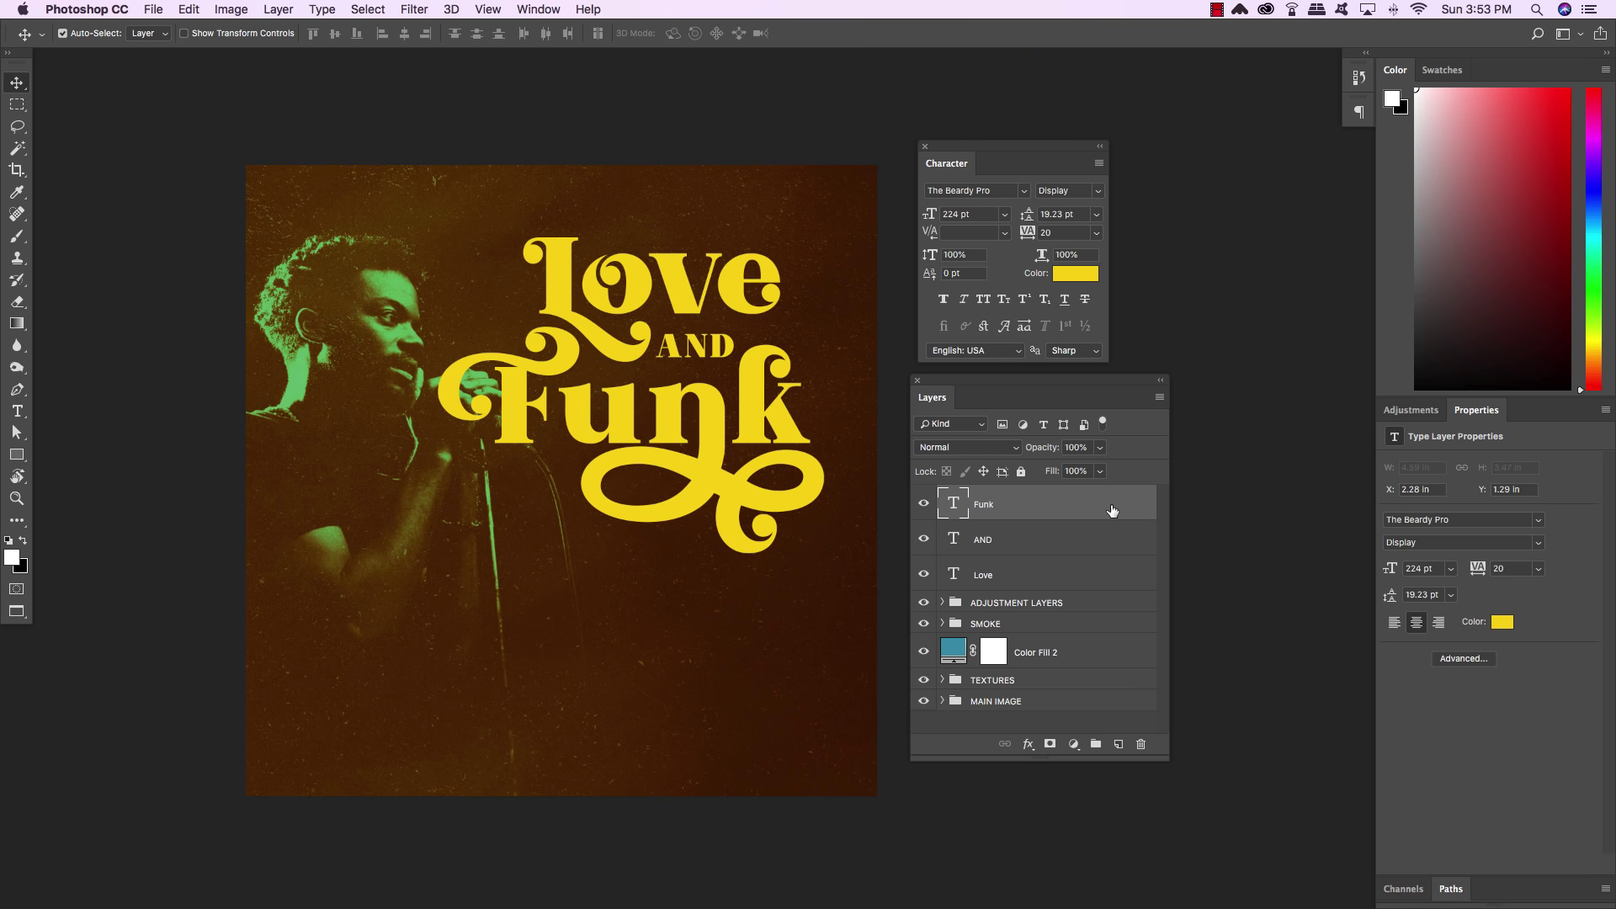
Convert the selected Love, AND and Funk text layers into one smart object
shift+click(1102, 575)
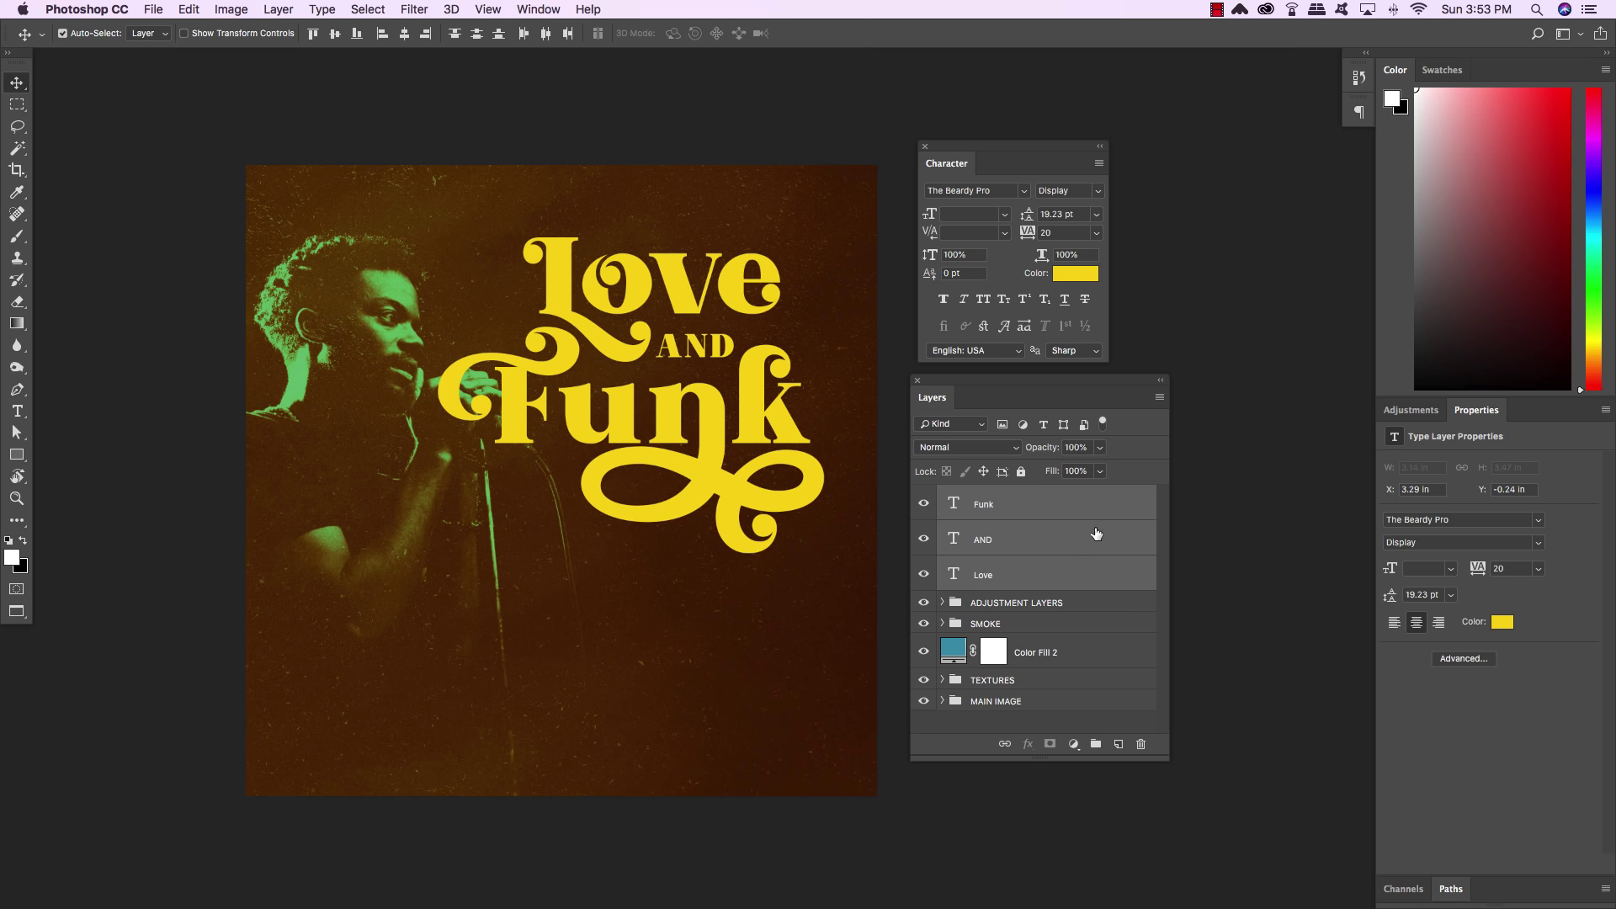
right_click(1041, 508)
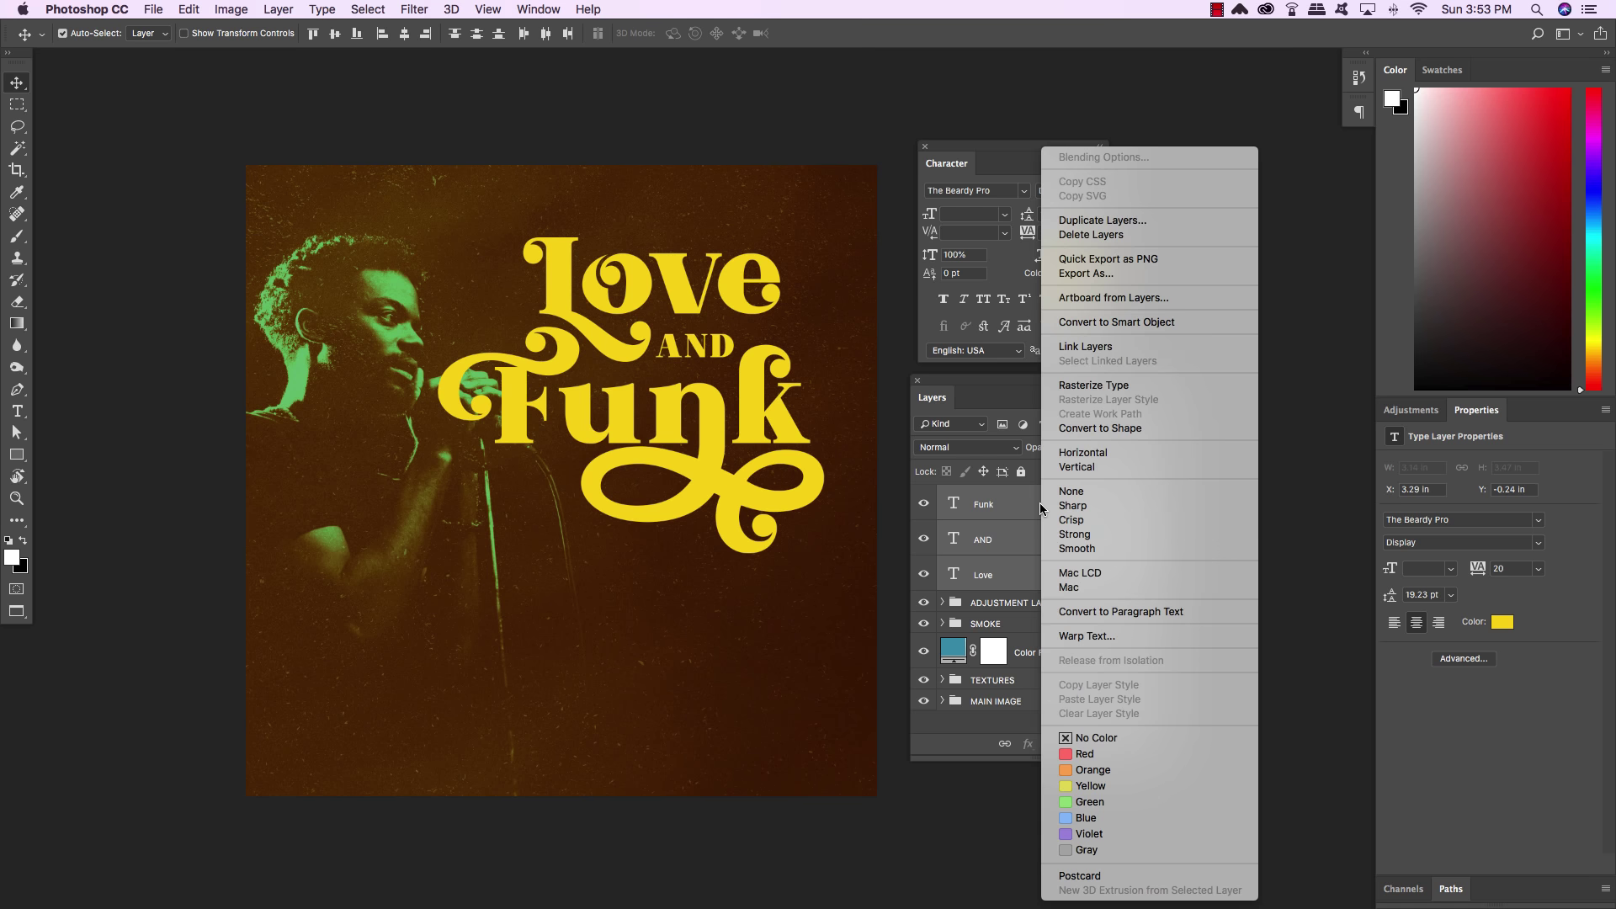
click(1127, 324)
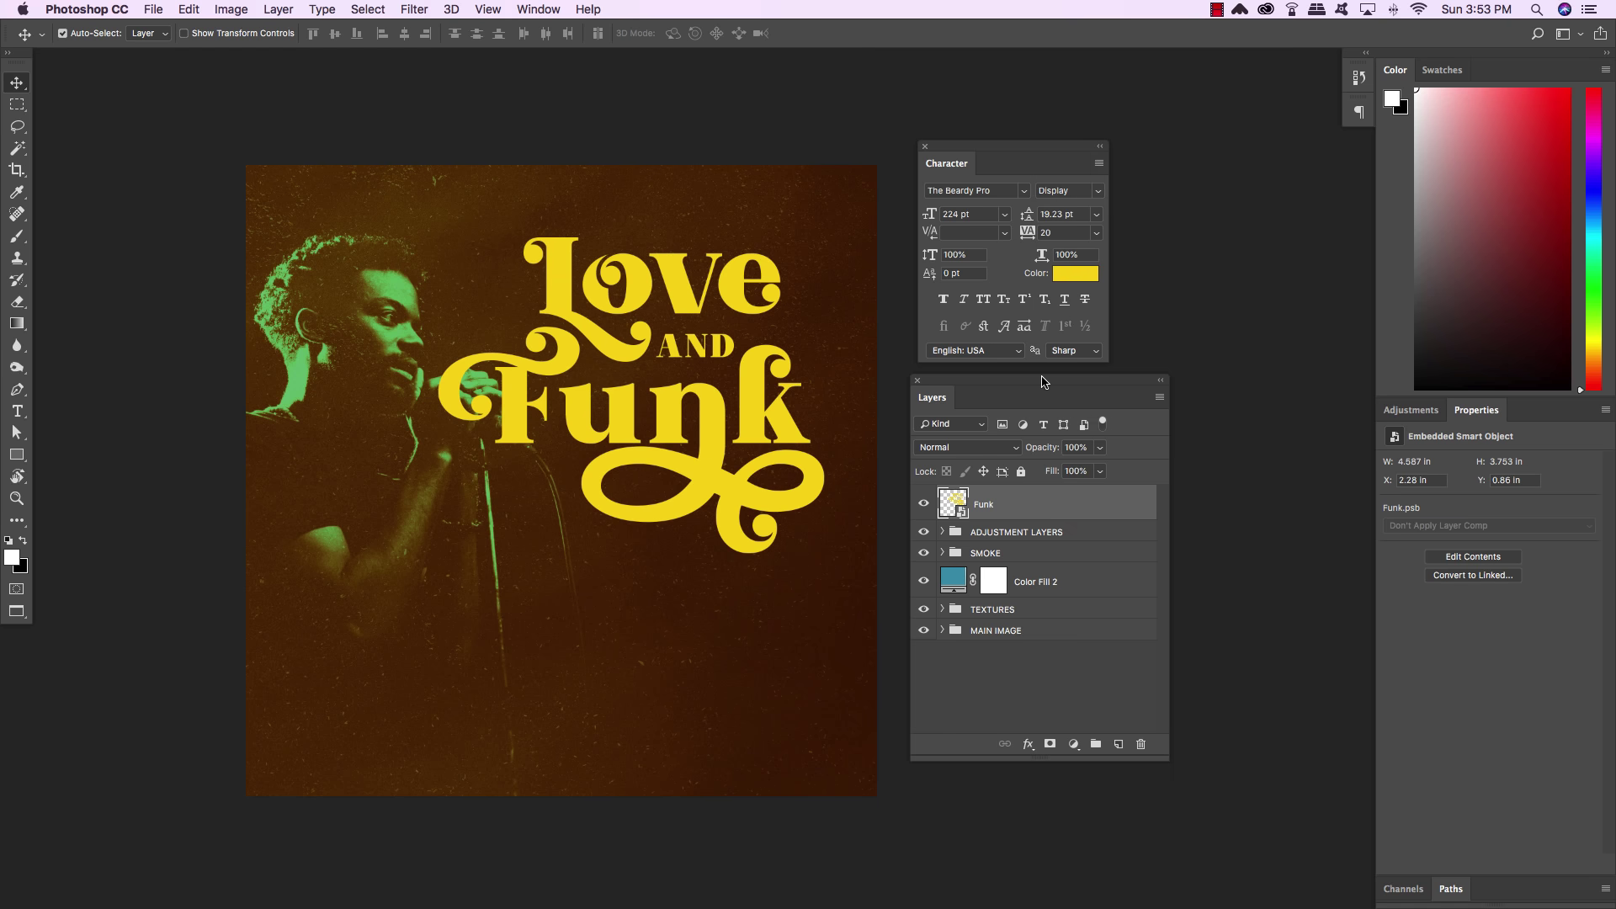
Nudge the Funk smart object up and slightly left to X 2.02 in, Y 0.41 in
key(shift+Up)
key(shift+Up)
key(shift+Up)
key(shift+Up)
key(shift+Up)
key(shift+Up)
key(shift+Up)
key(shift+Up)
key(shift+Up)
key(shift+Up)
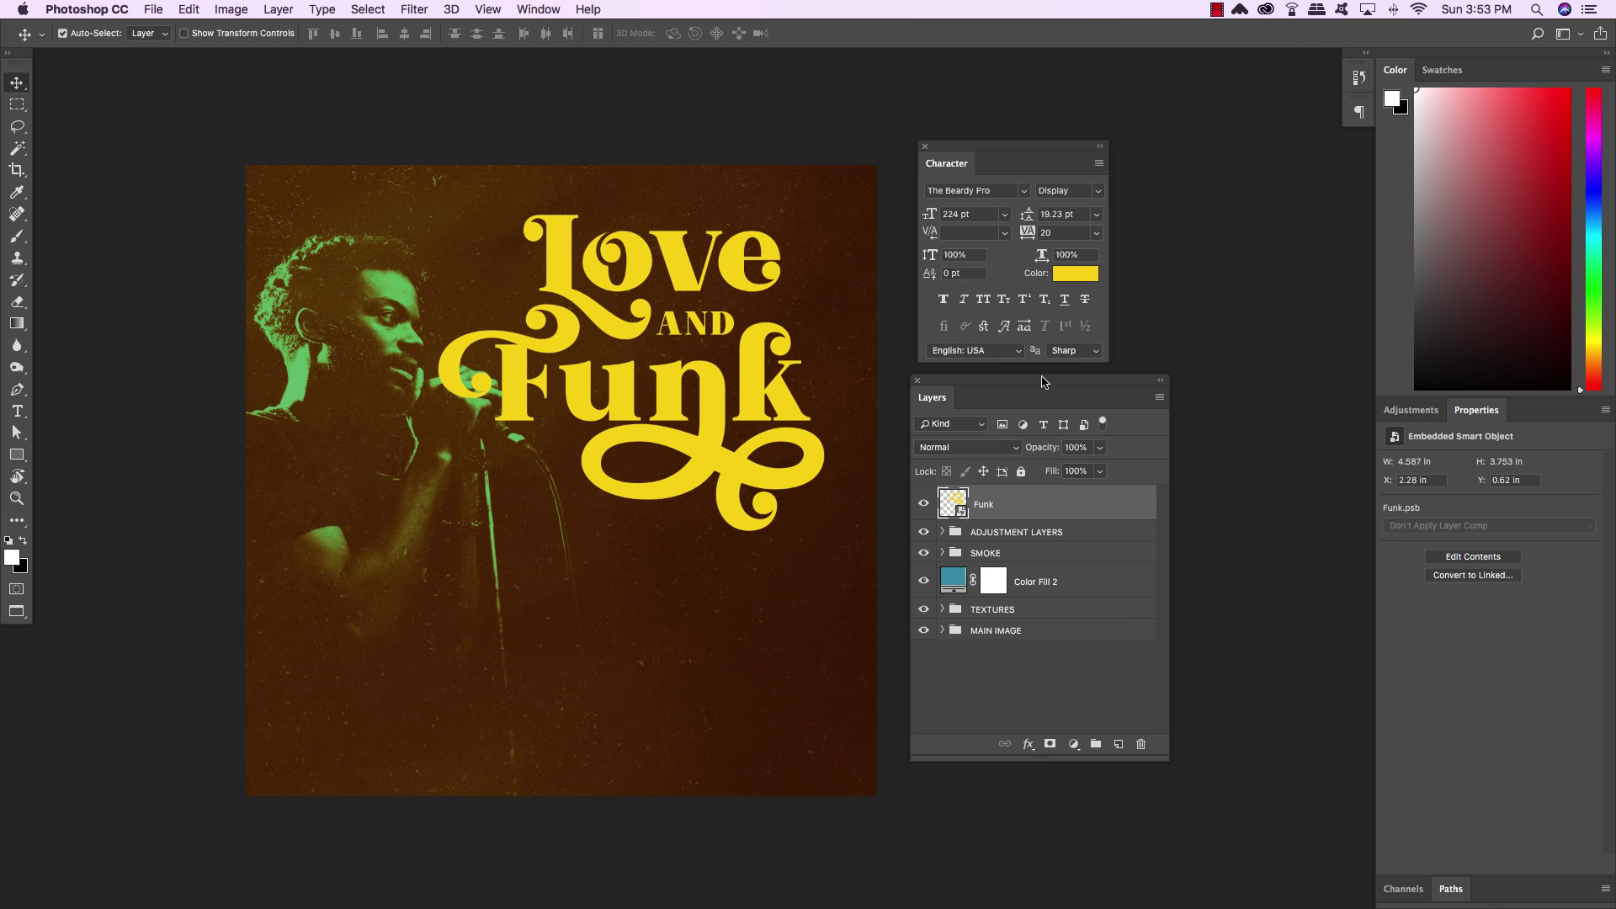
key(shift+Left)
key(shift+Left)
key(shift+Left)
key(shift+Left)
key(shift+Left)
key(shift+Left)
key(shift+Left)
key(shift+Left)
key(shift+Up)
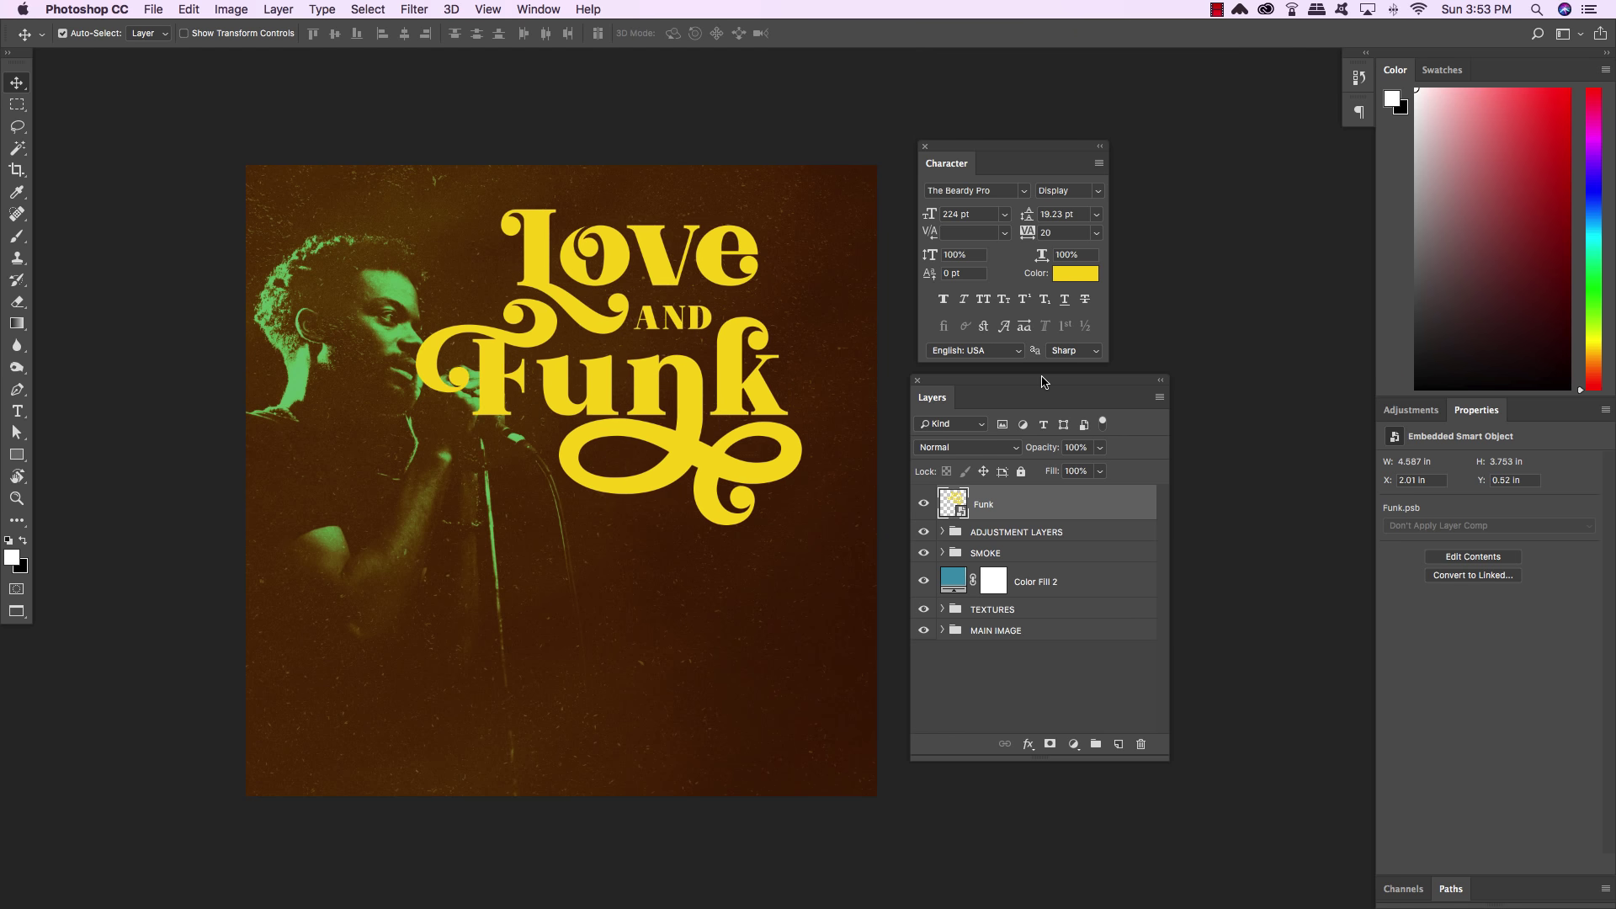
key(shift+Left)
key(shift+Up)
key(shift+Up)
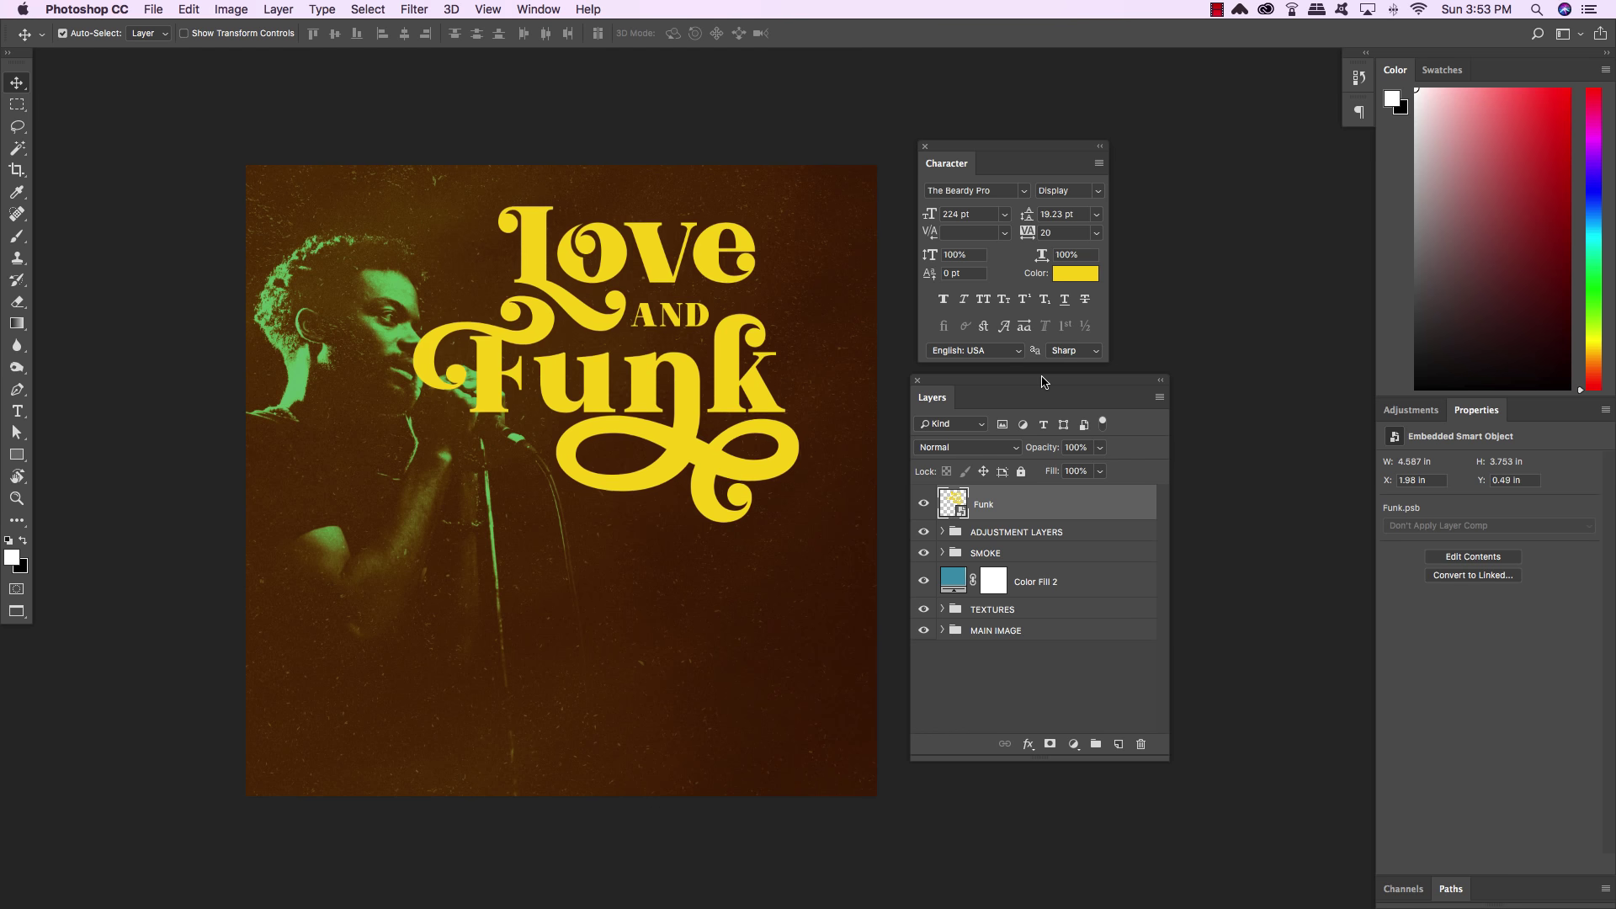
key(shift+Up)
key(shift+Right)
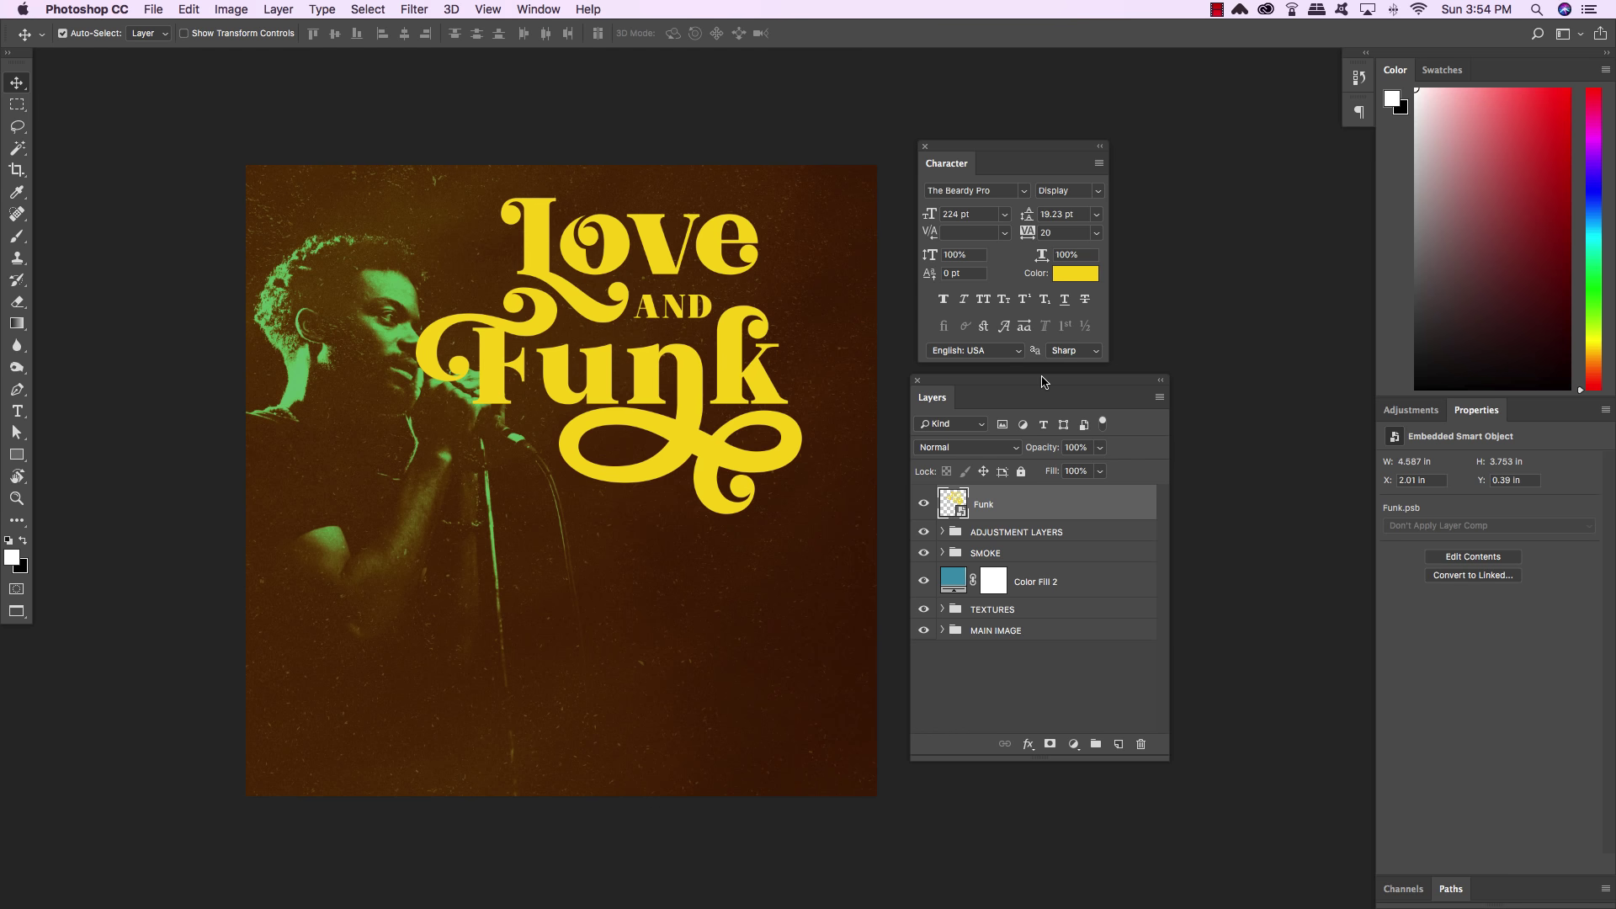
key(Right)
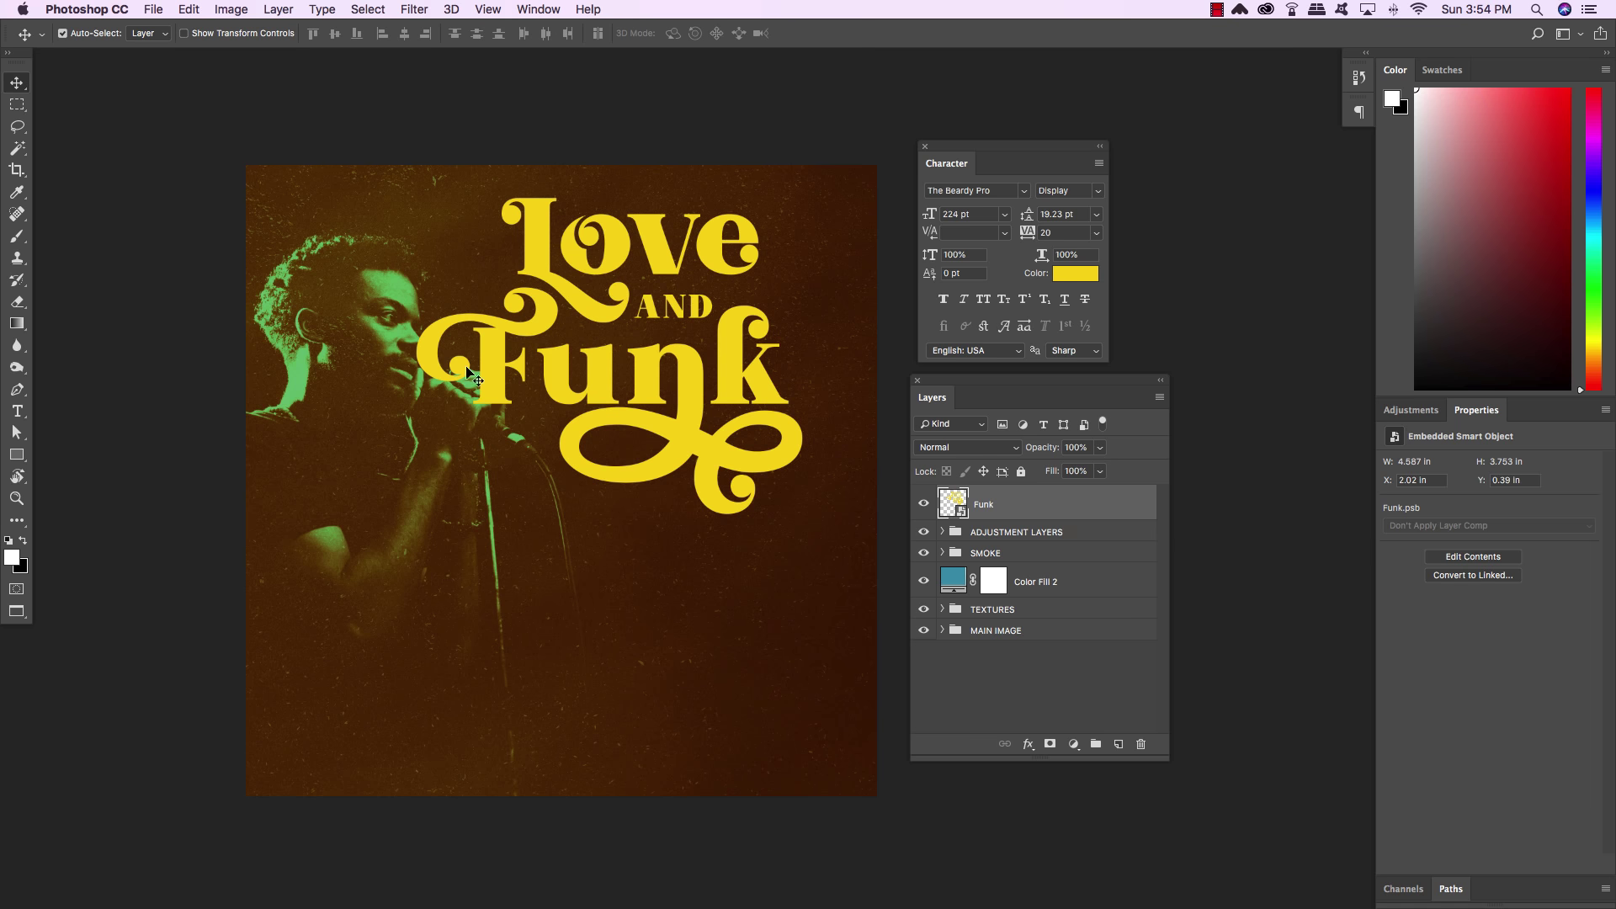
key(Right)
key(Up)
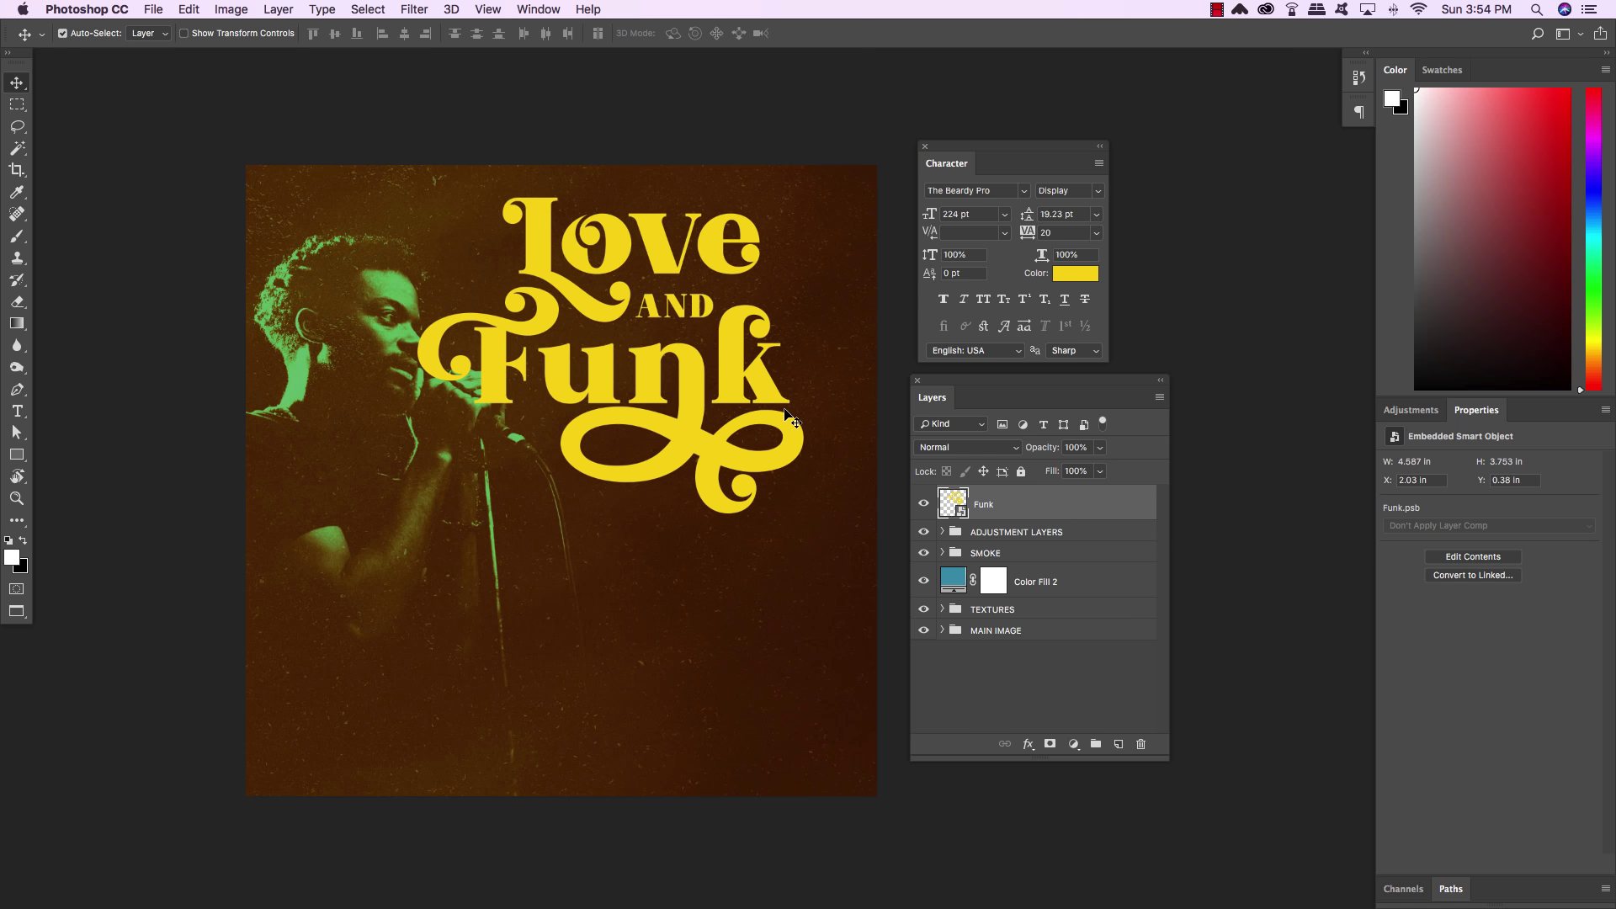
key(Down)
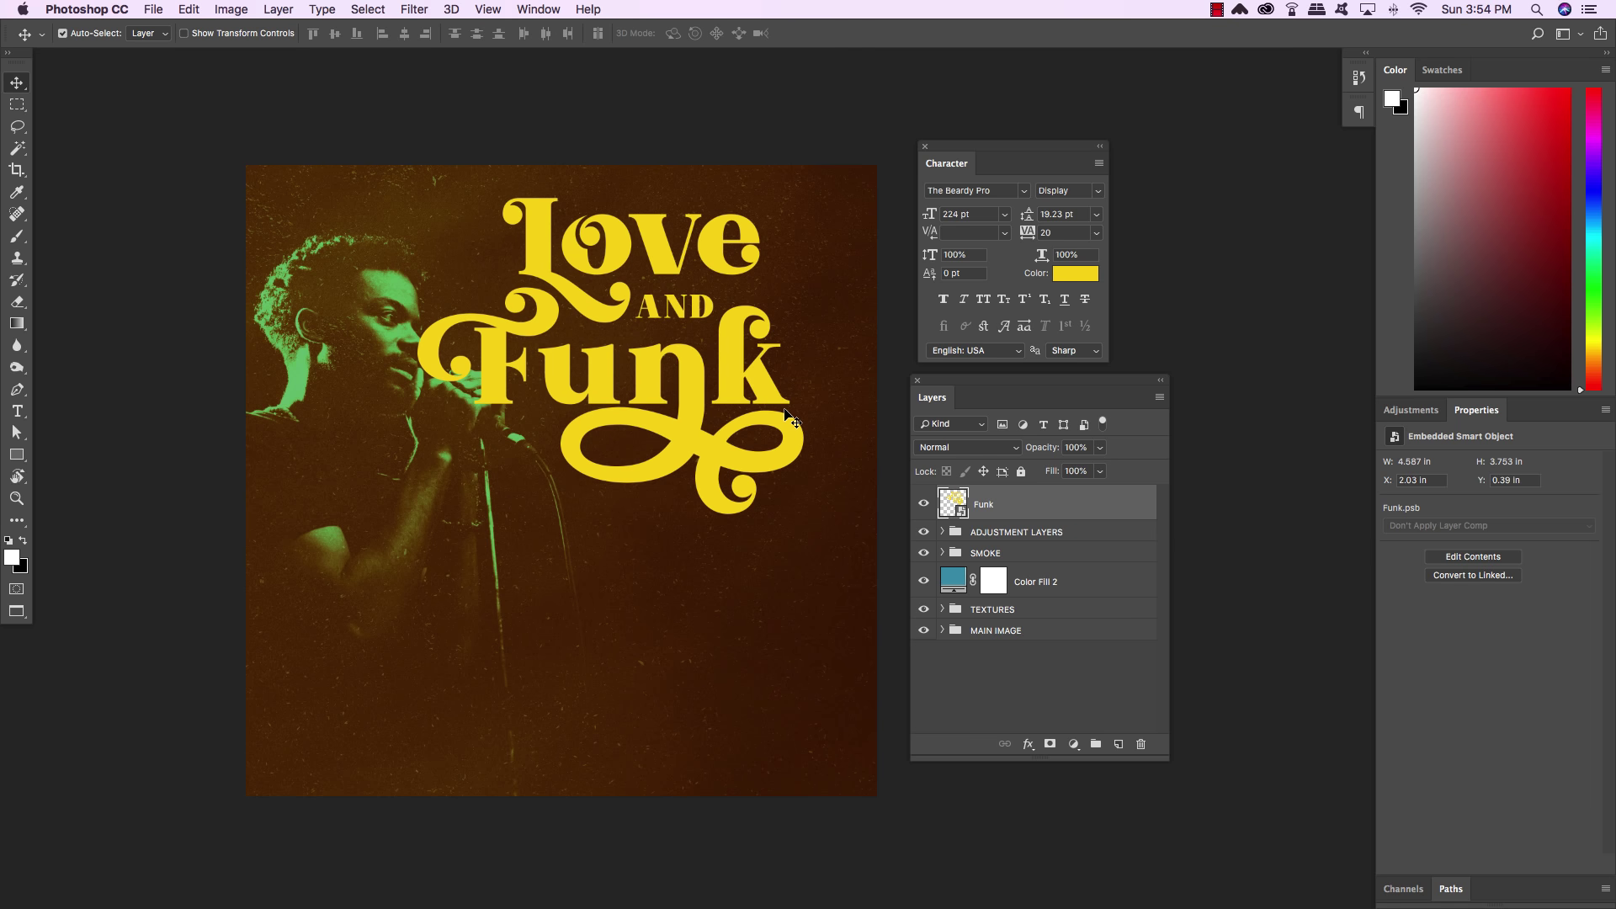
key(Left)
key(Down)
key(Down)
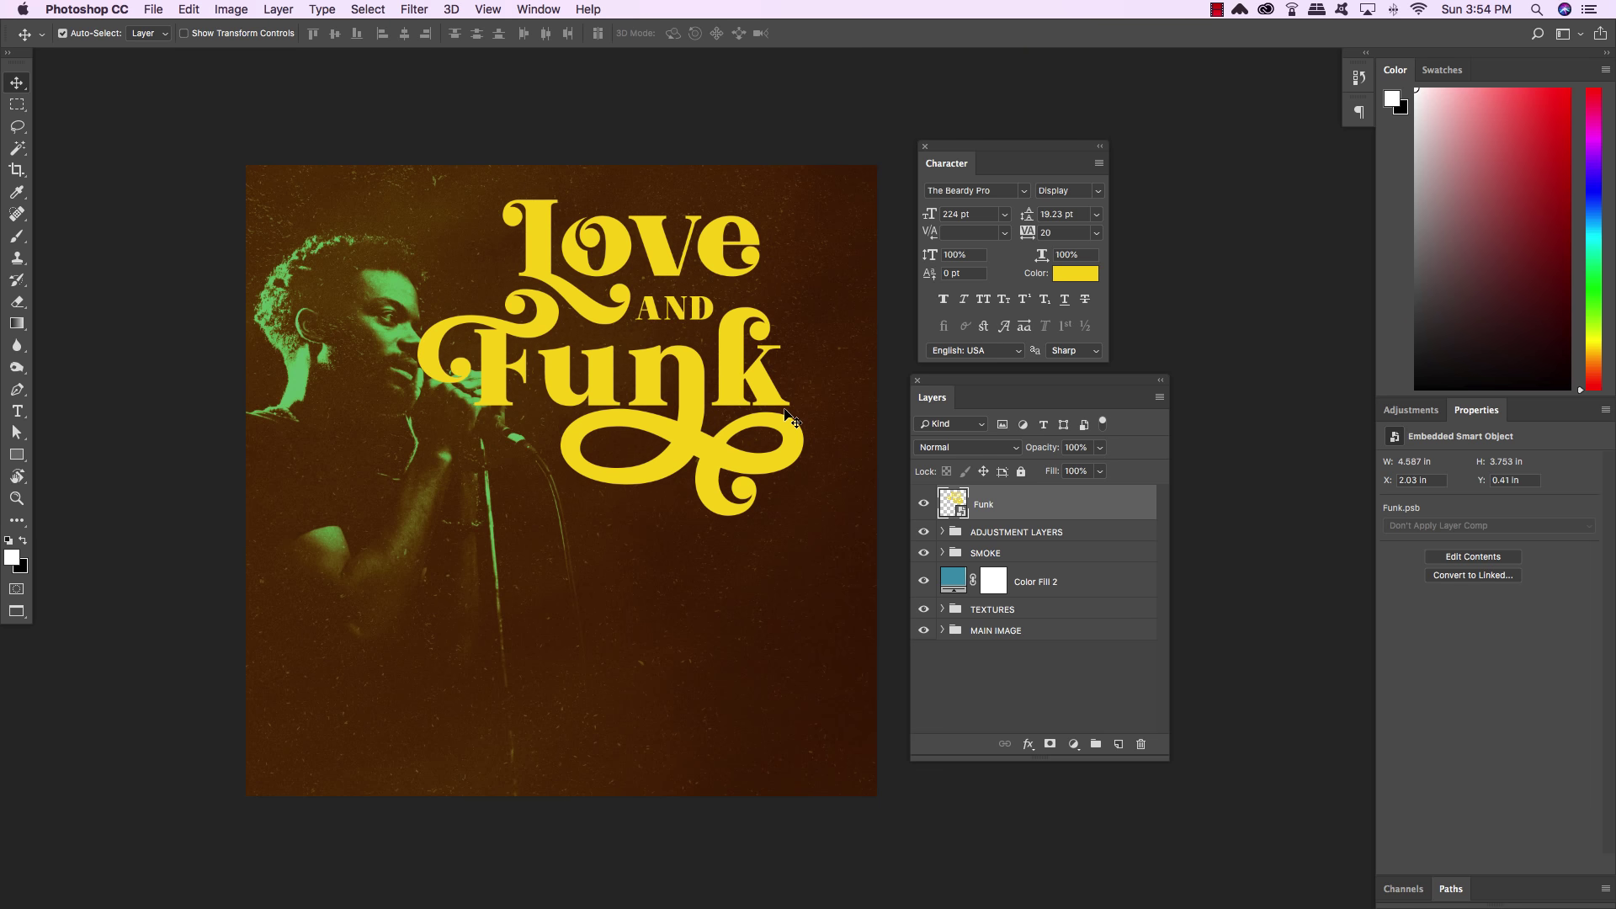
Rename the Funk smart object to TT and place a duplicate, TT copy, beneath it
double_click(984, 506)
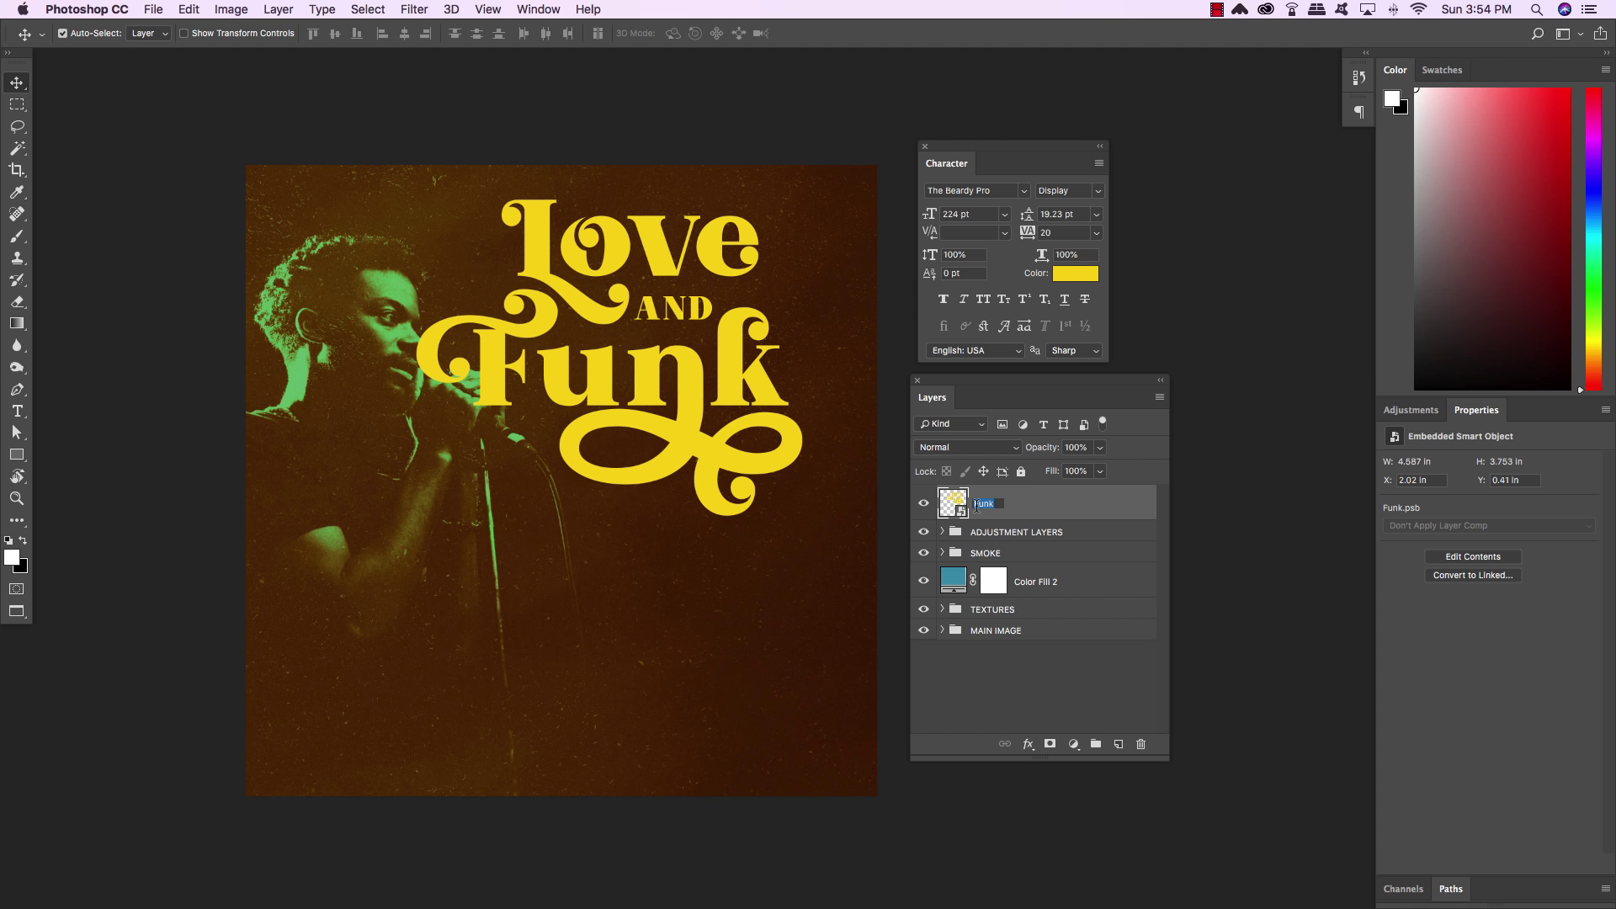
text(TT)
key(Return)
key(super+j)
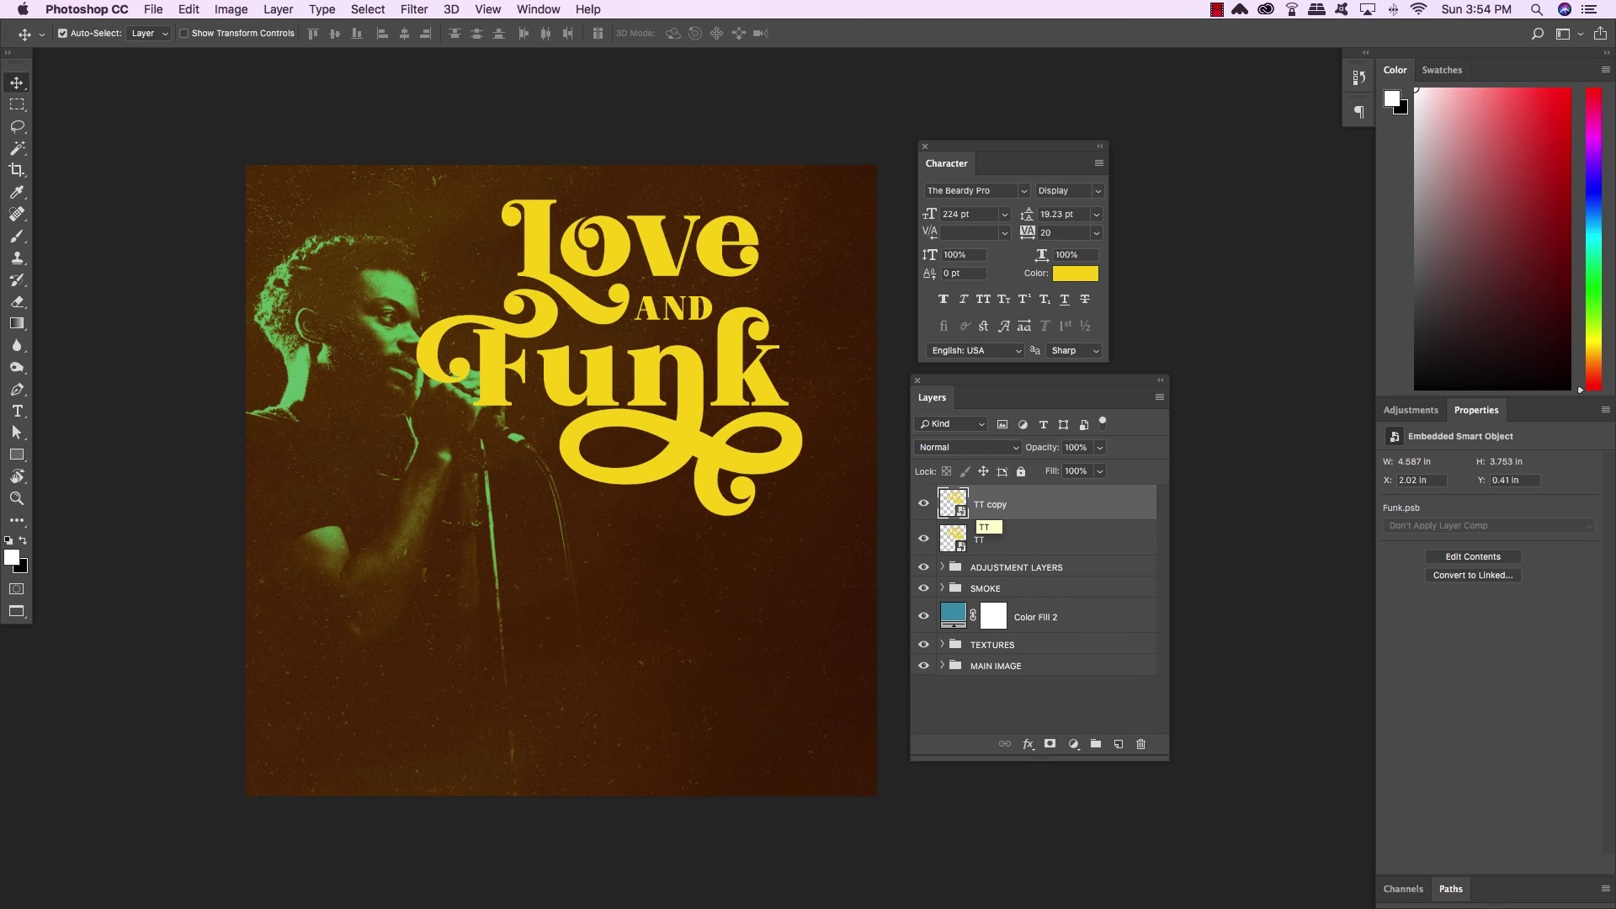
key(super+bracketleft)
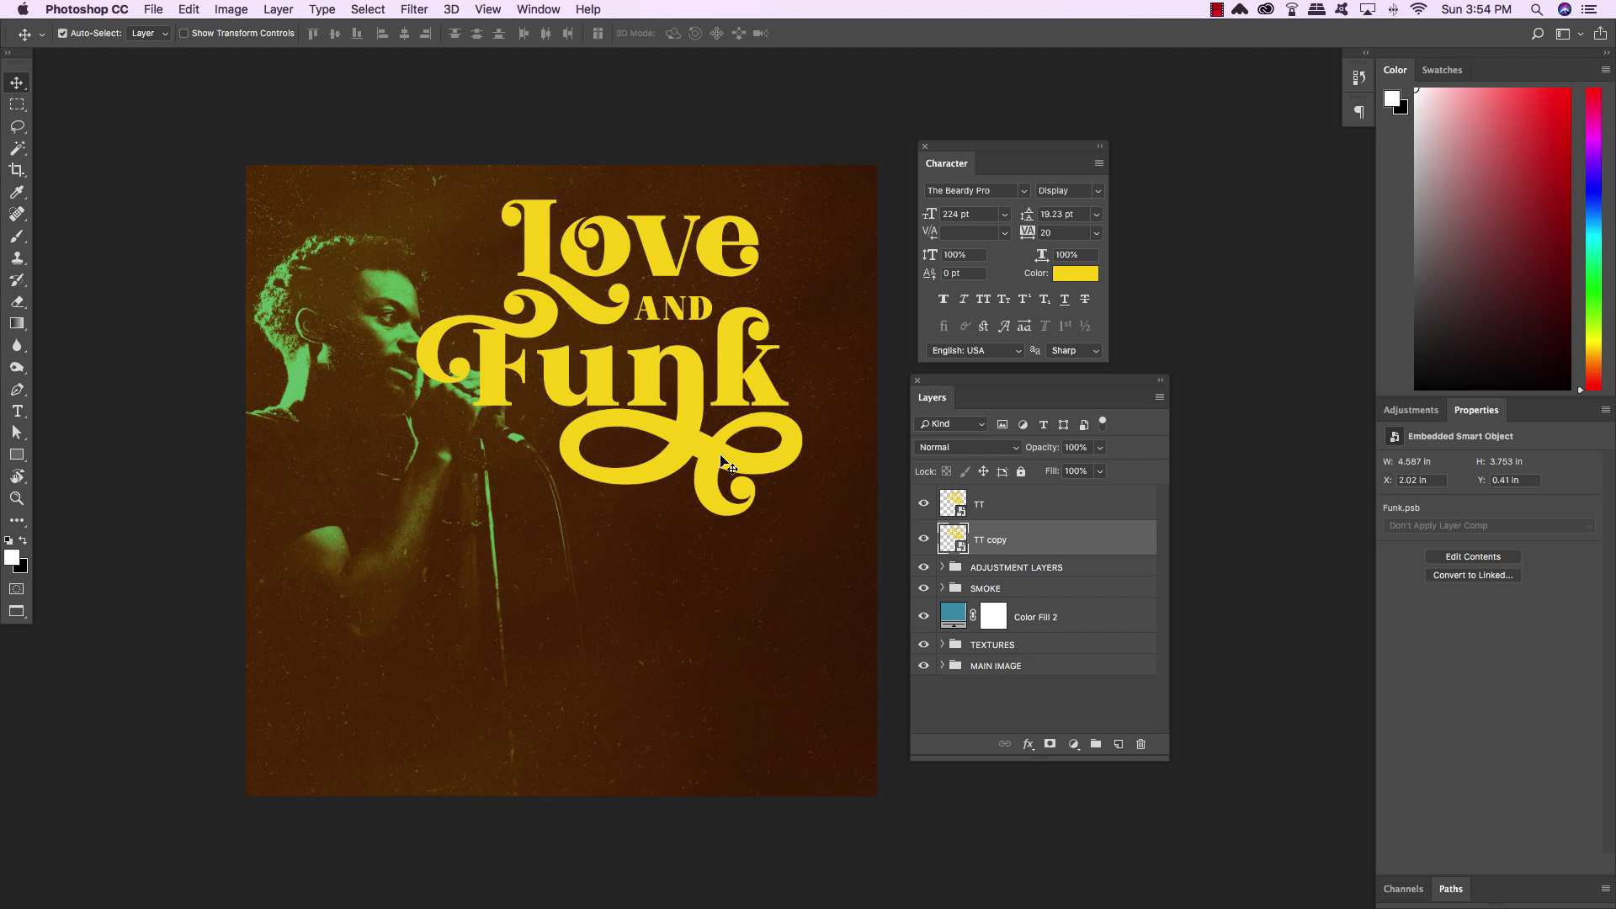
Show the Actions panel with Set 1, enlarge it, and move it to the upper right
click(534, 8)
click(544, 131)
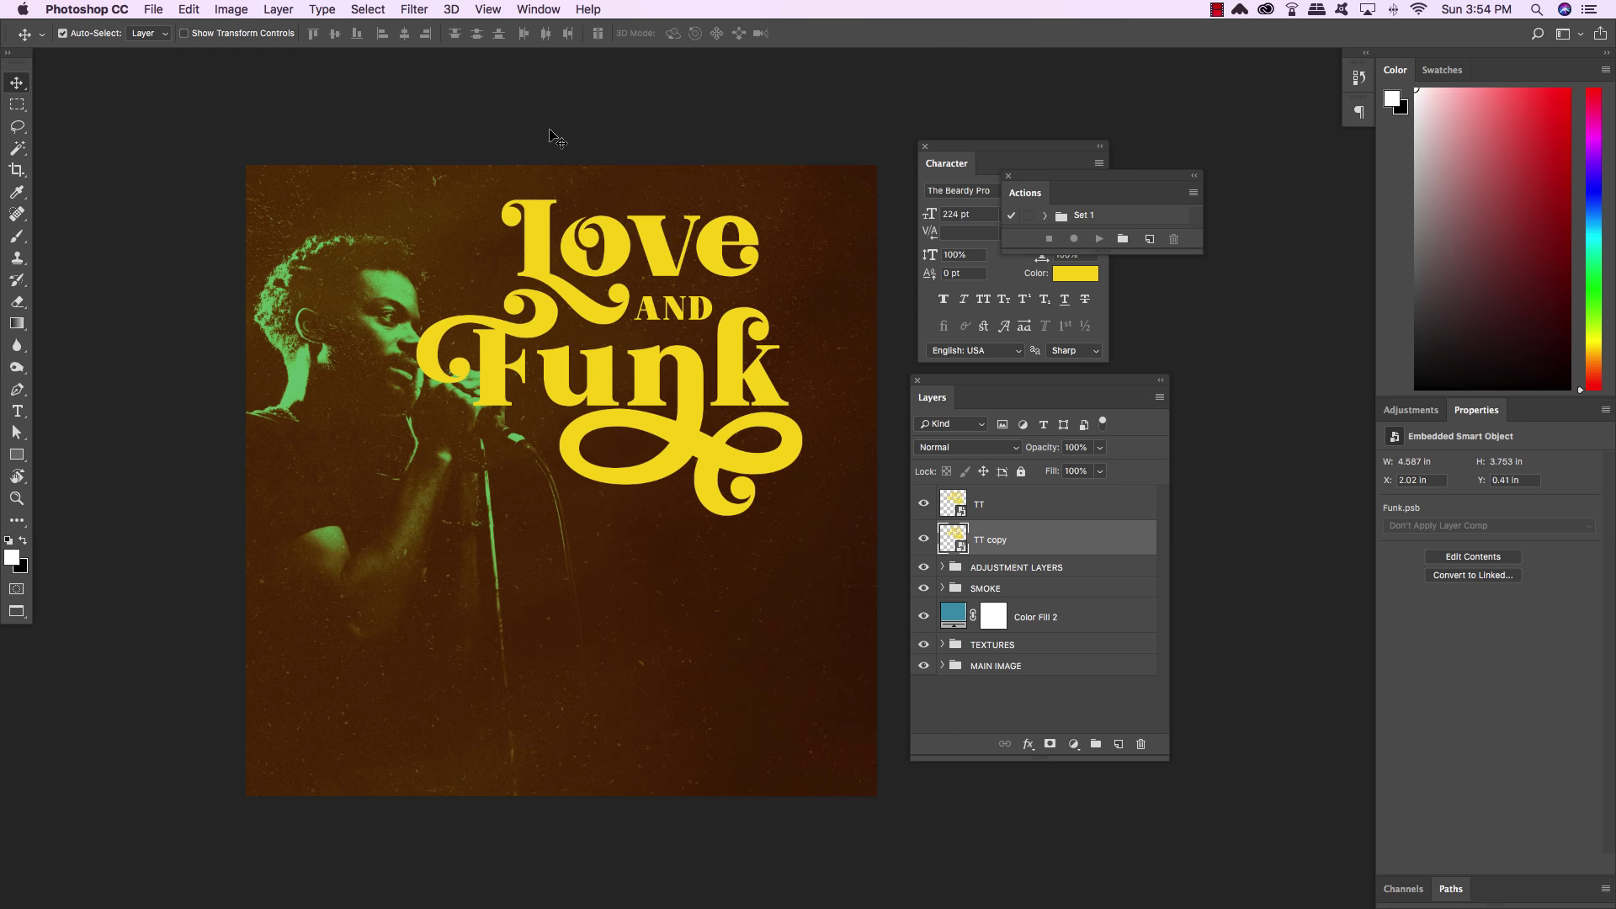
drag(1201, 251, 1215, 475)
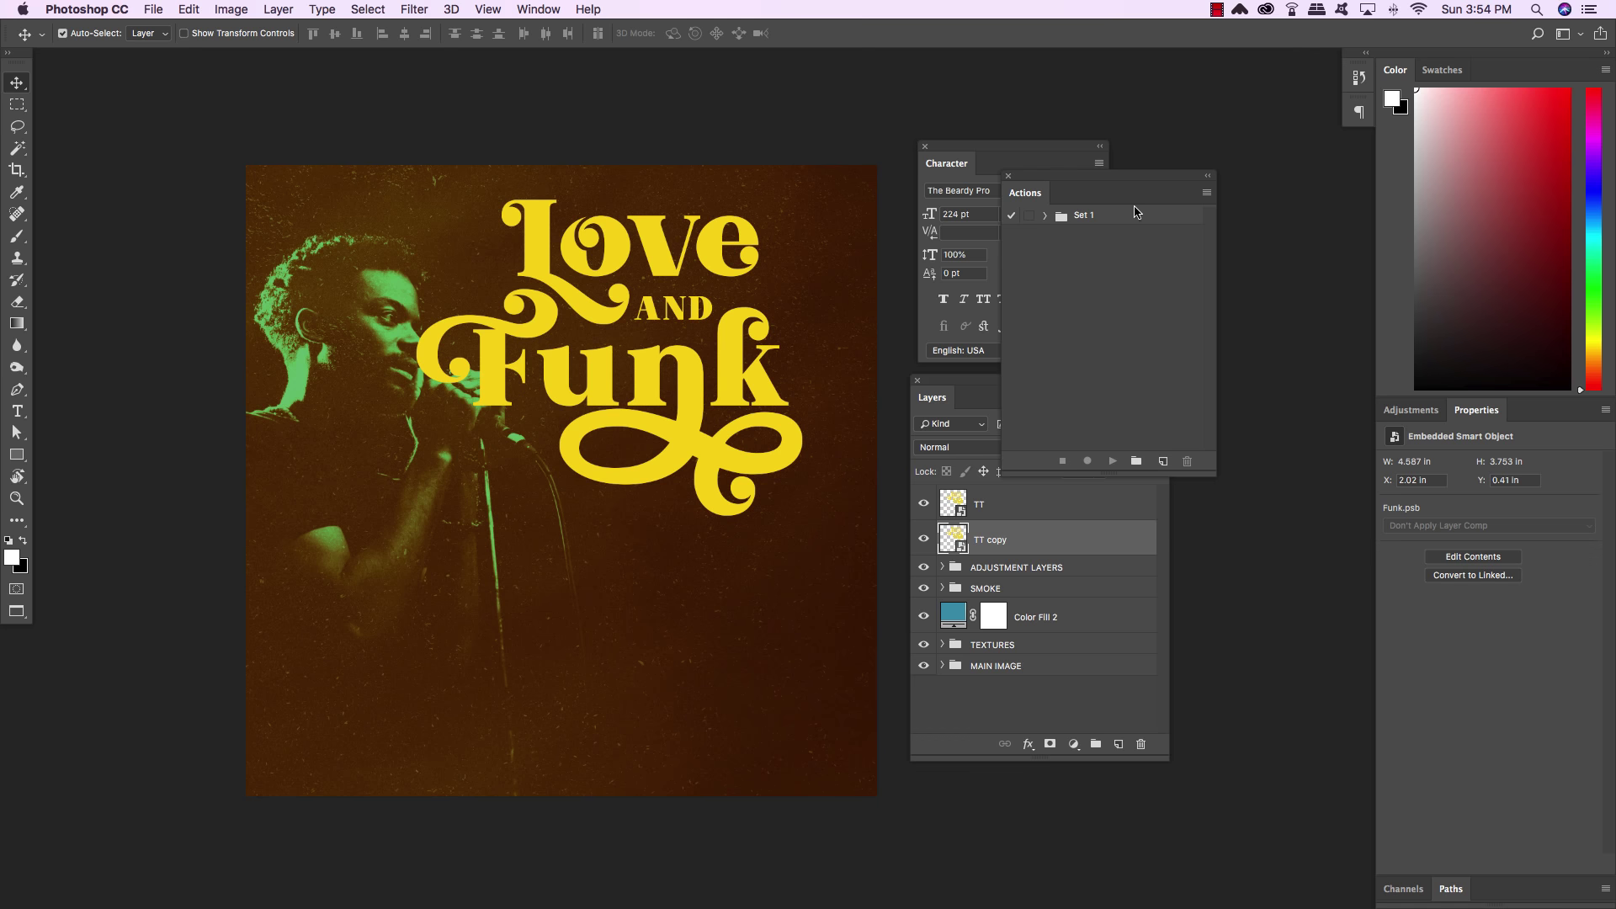
drag(1121, 175, 1251, 110)
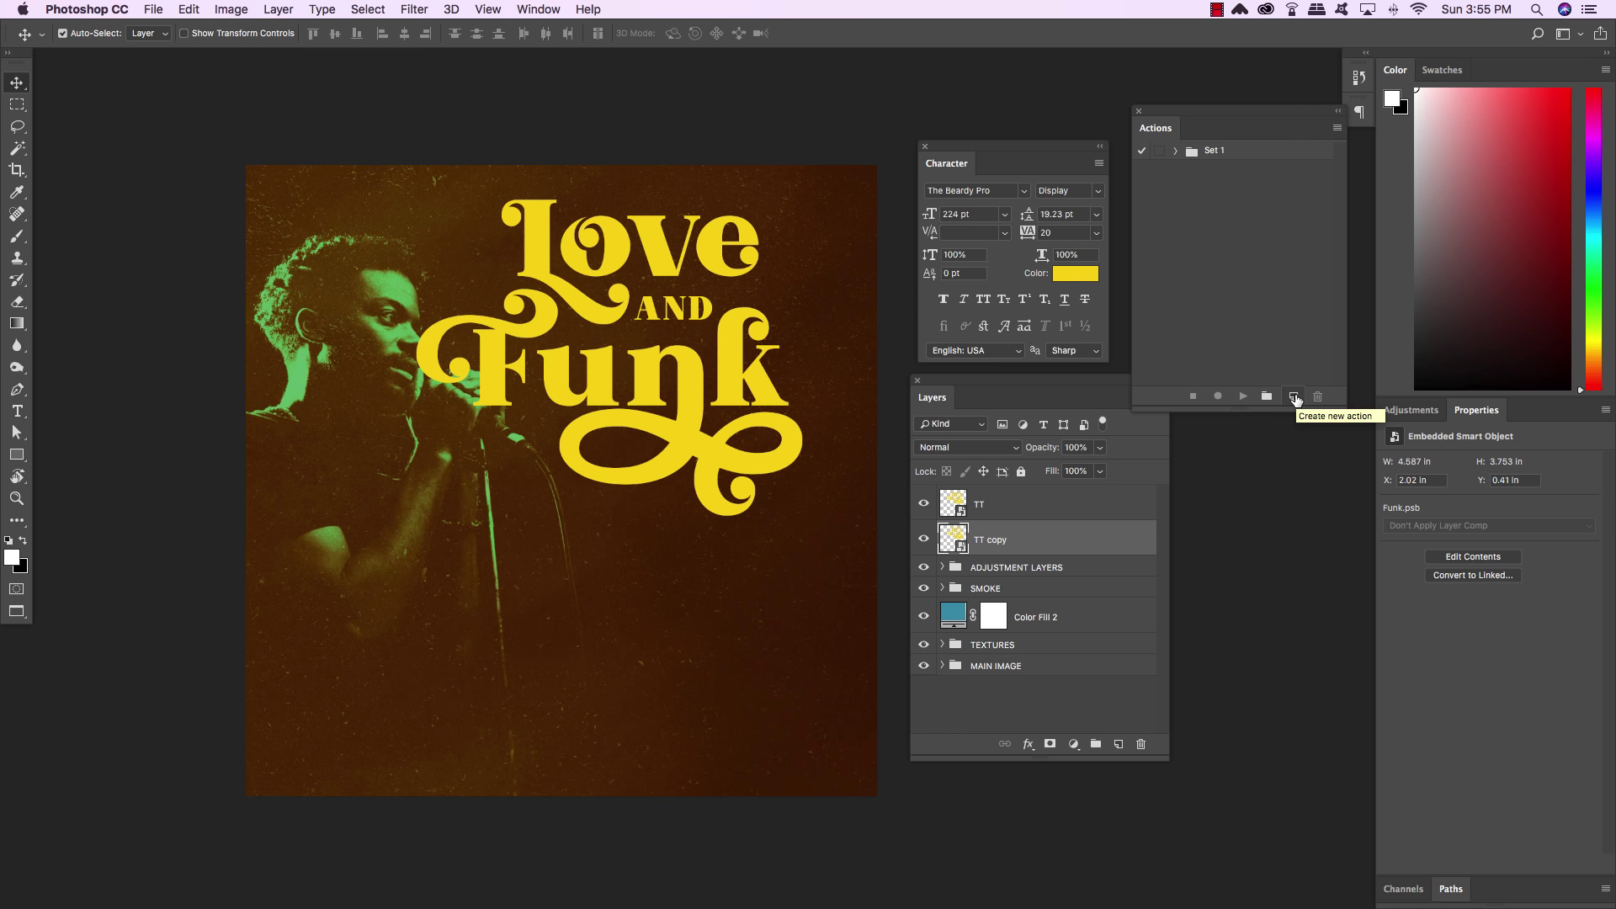
Record an EXTRUDE action that duplicates the layer, sends the copy beneath, and nudges it down-right
click(1294, 397)
text(E)
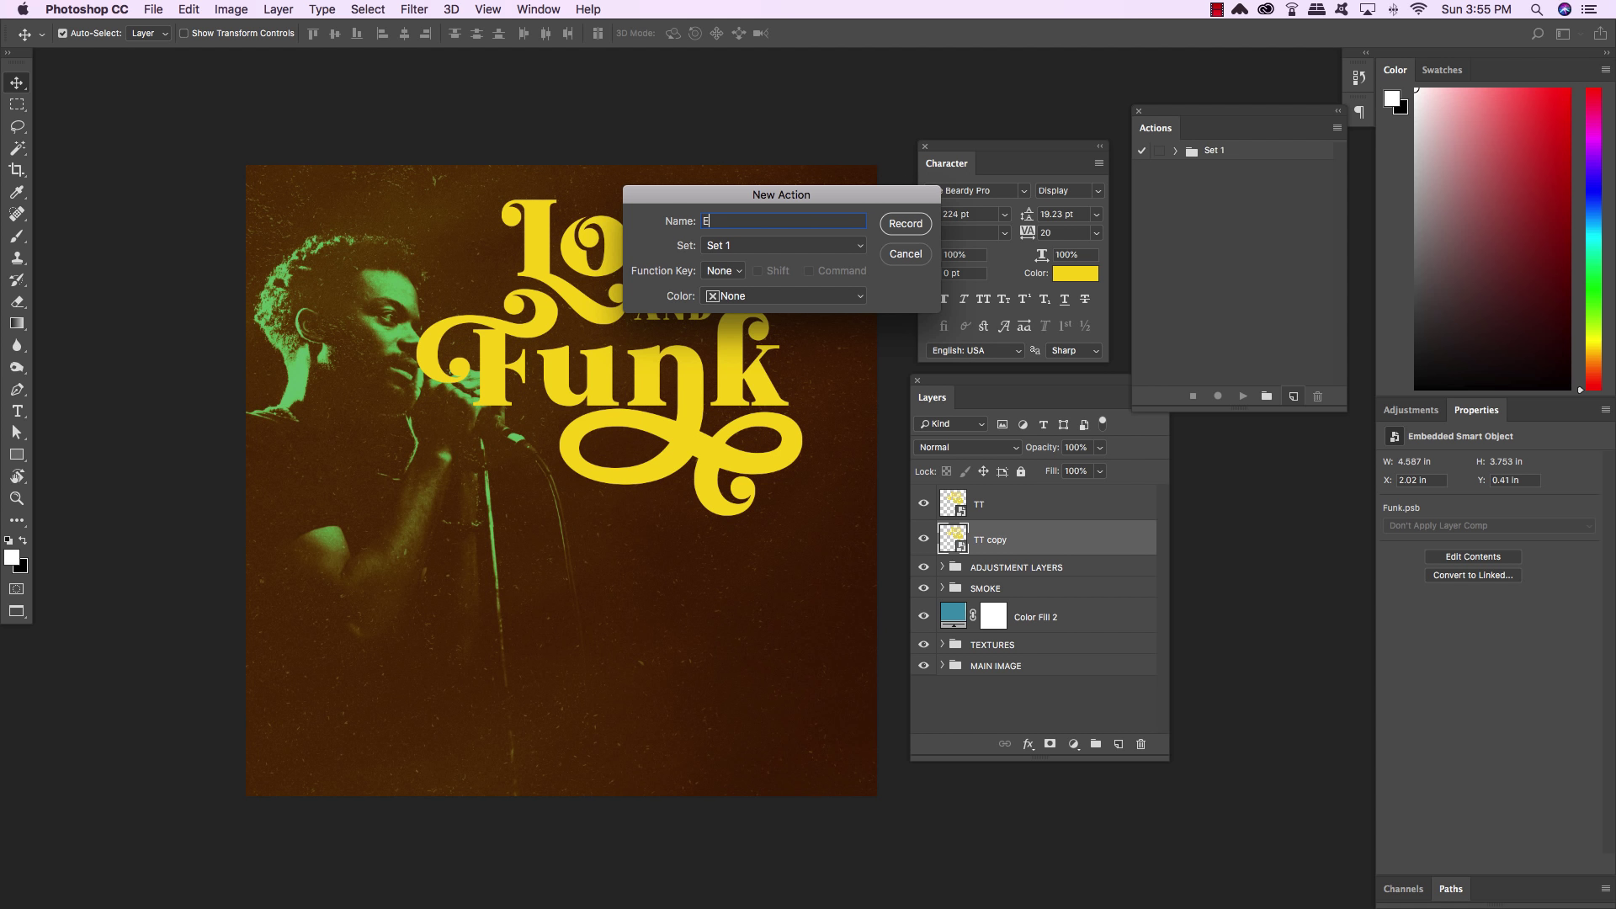
text(XTRUDE)
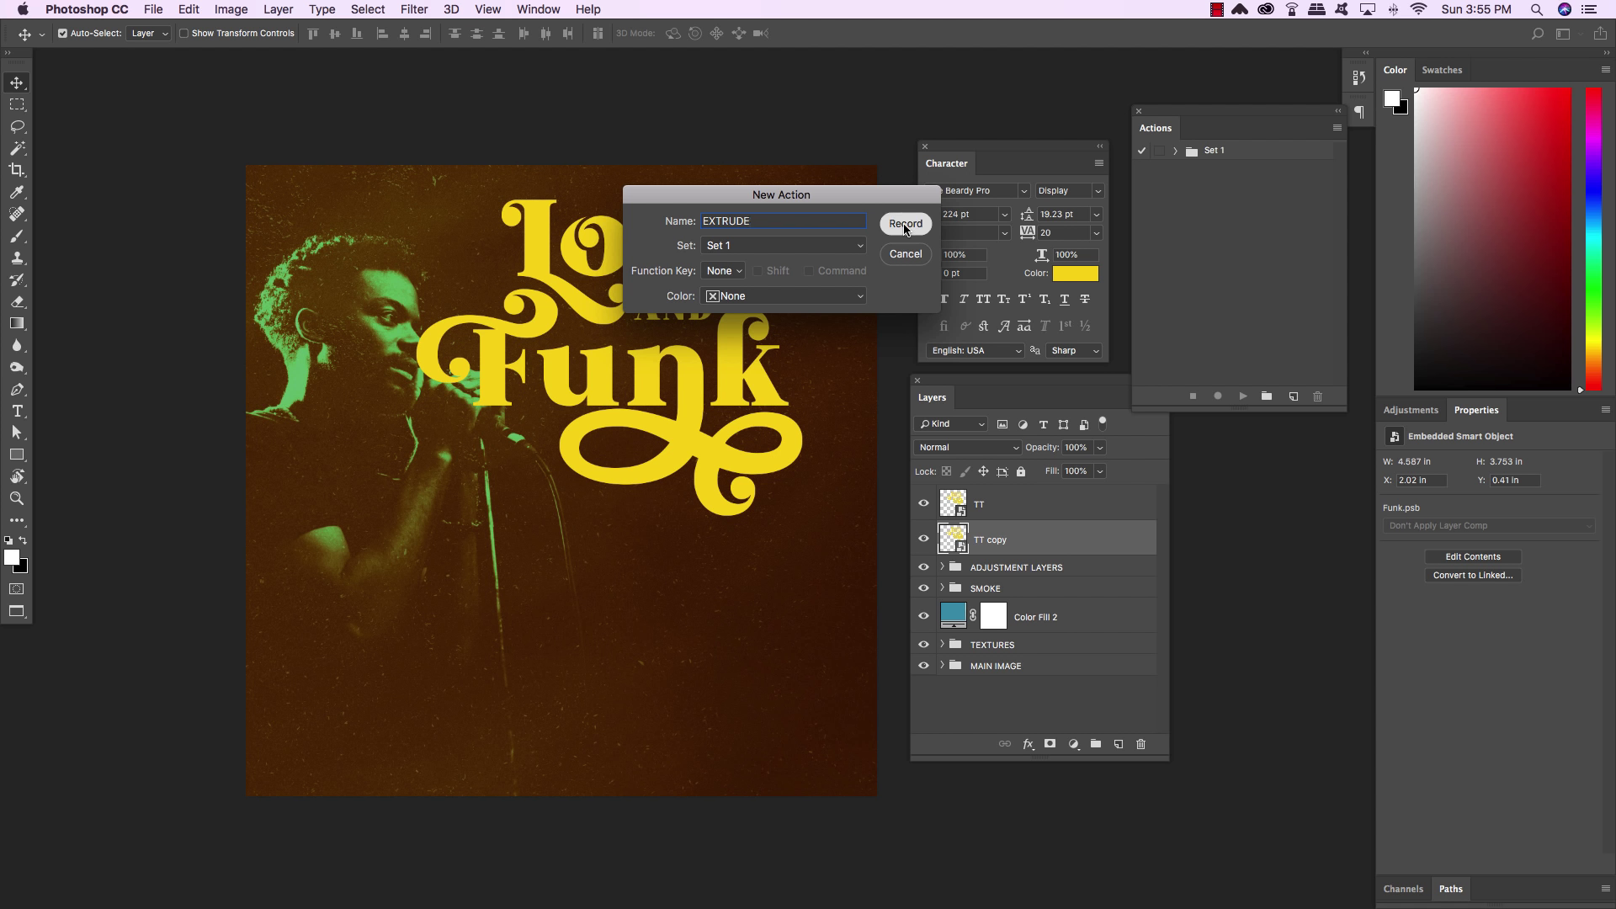
click(905, 225)
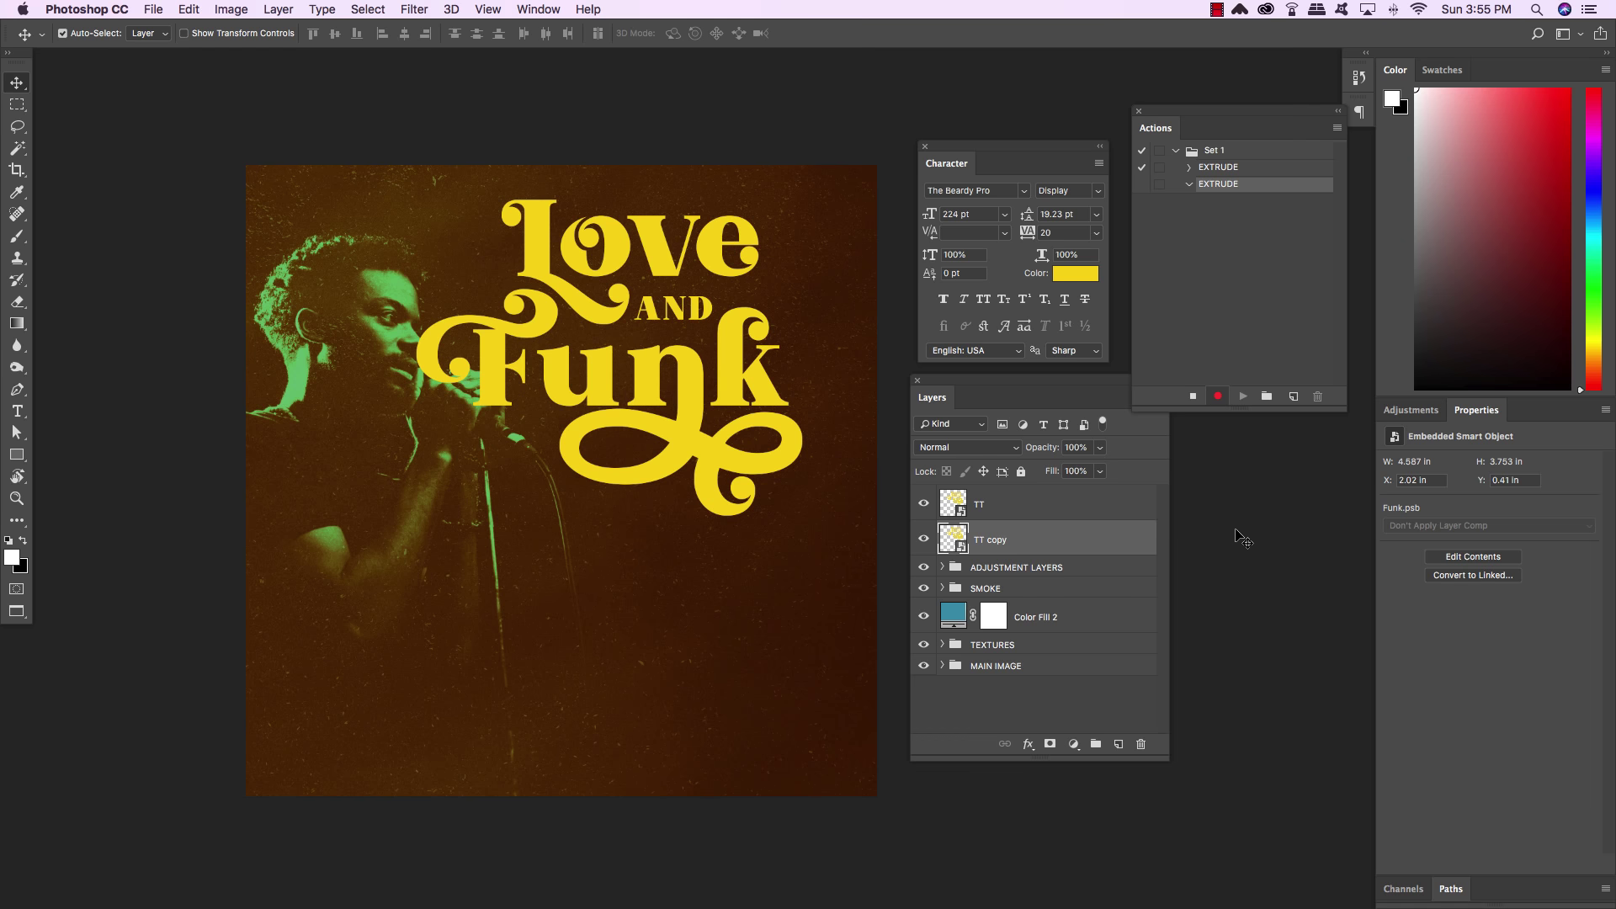
key(super+j)
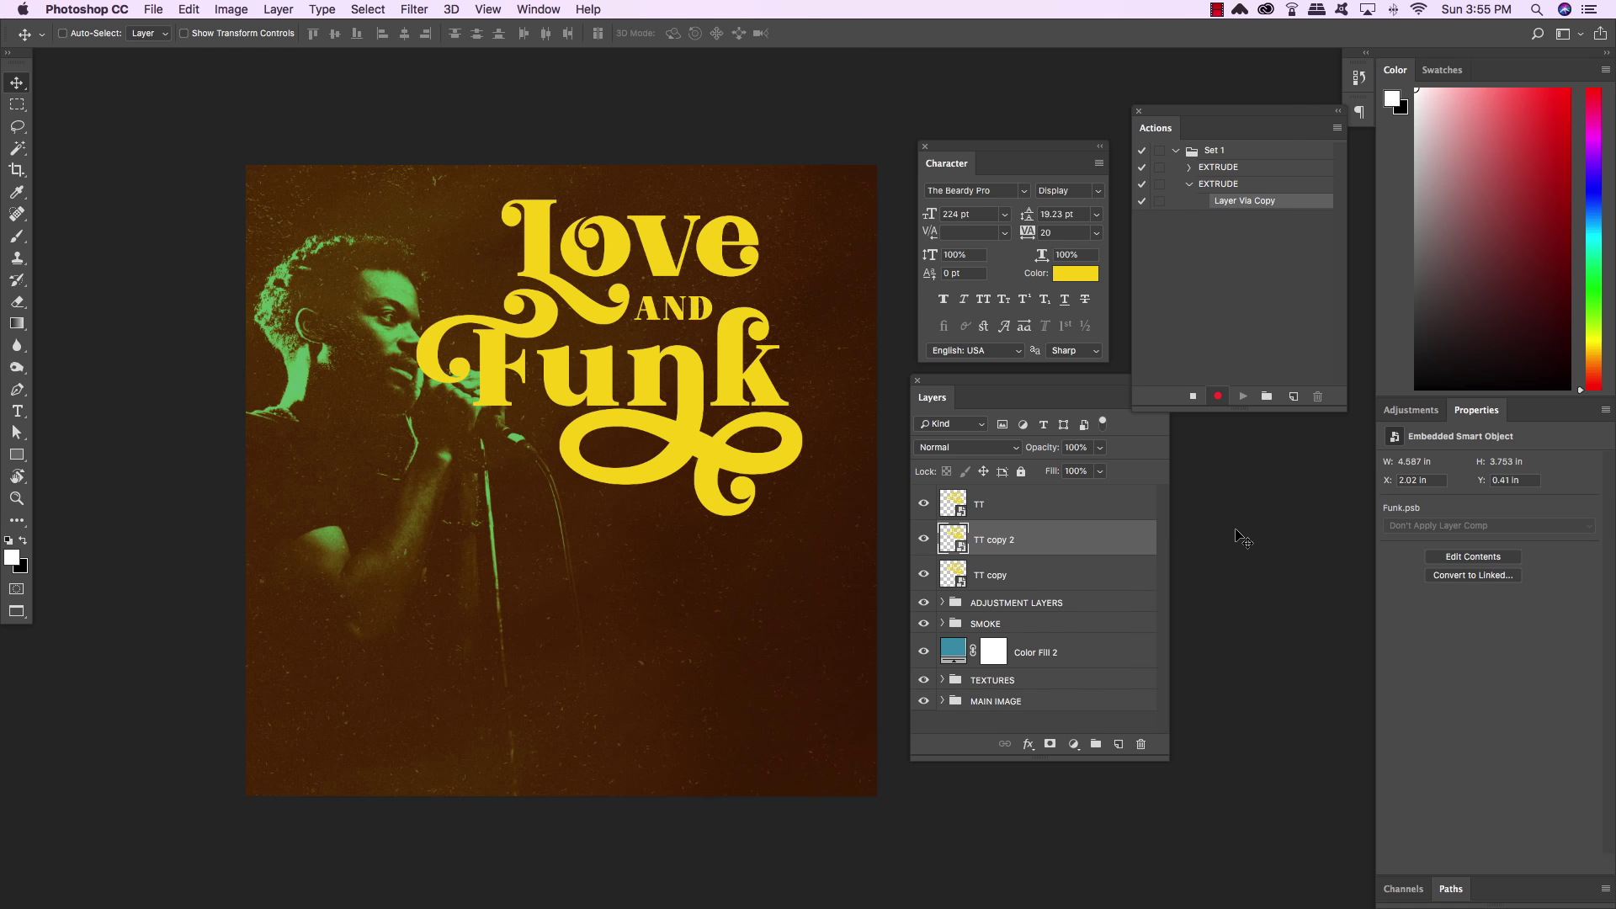
key(super+bracketleft)
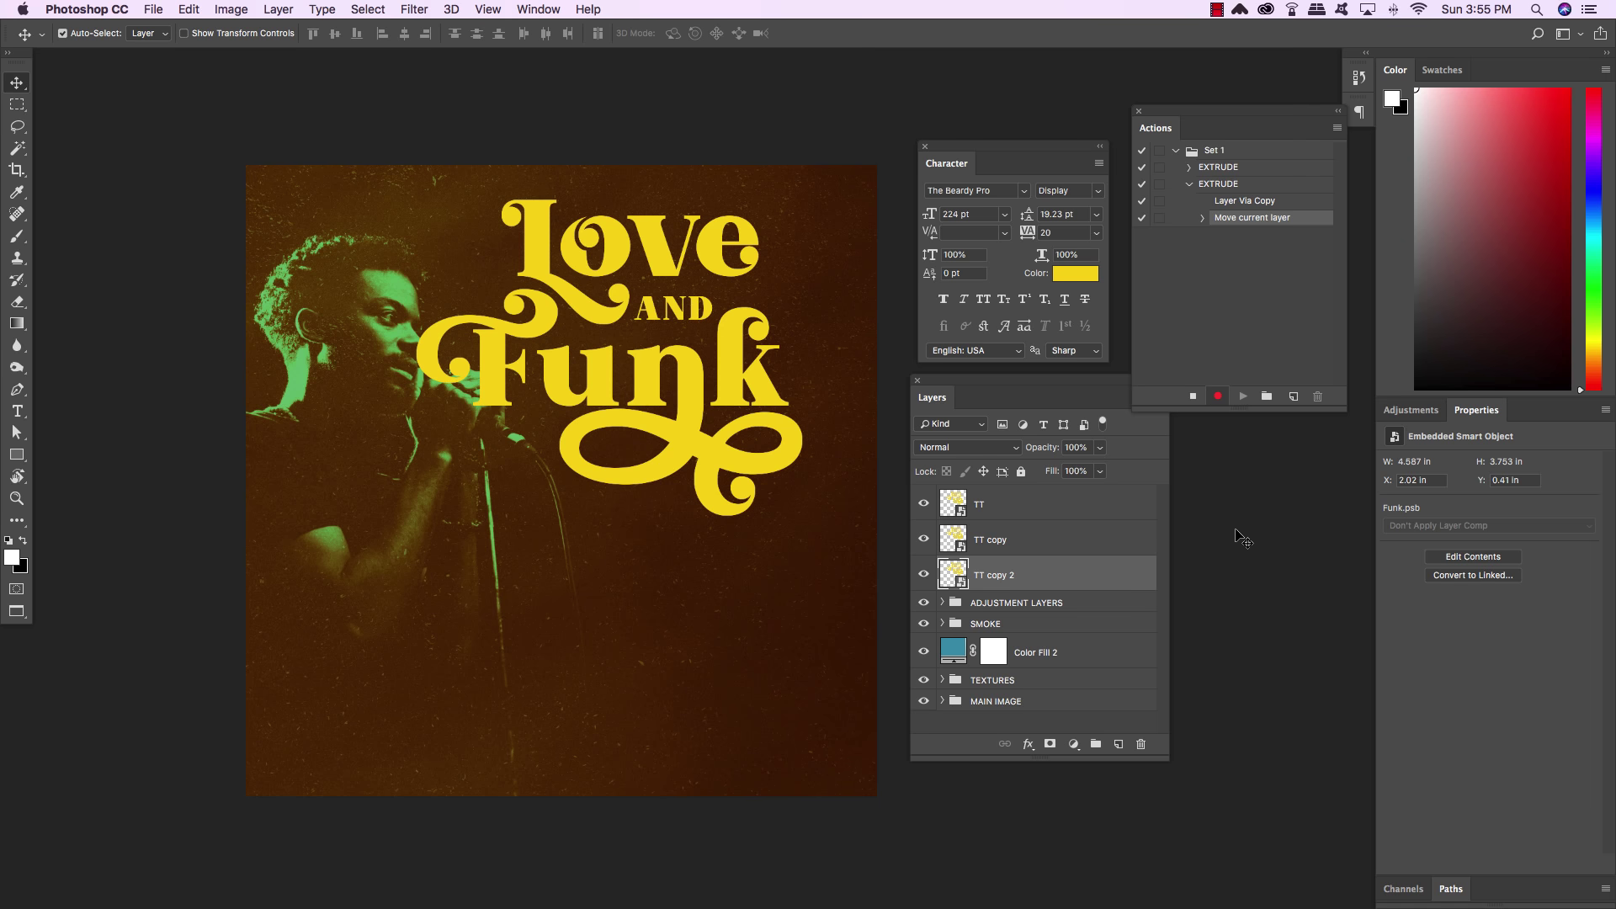
key(Down)
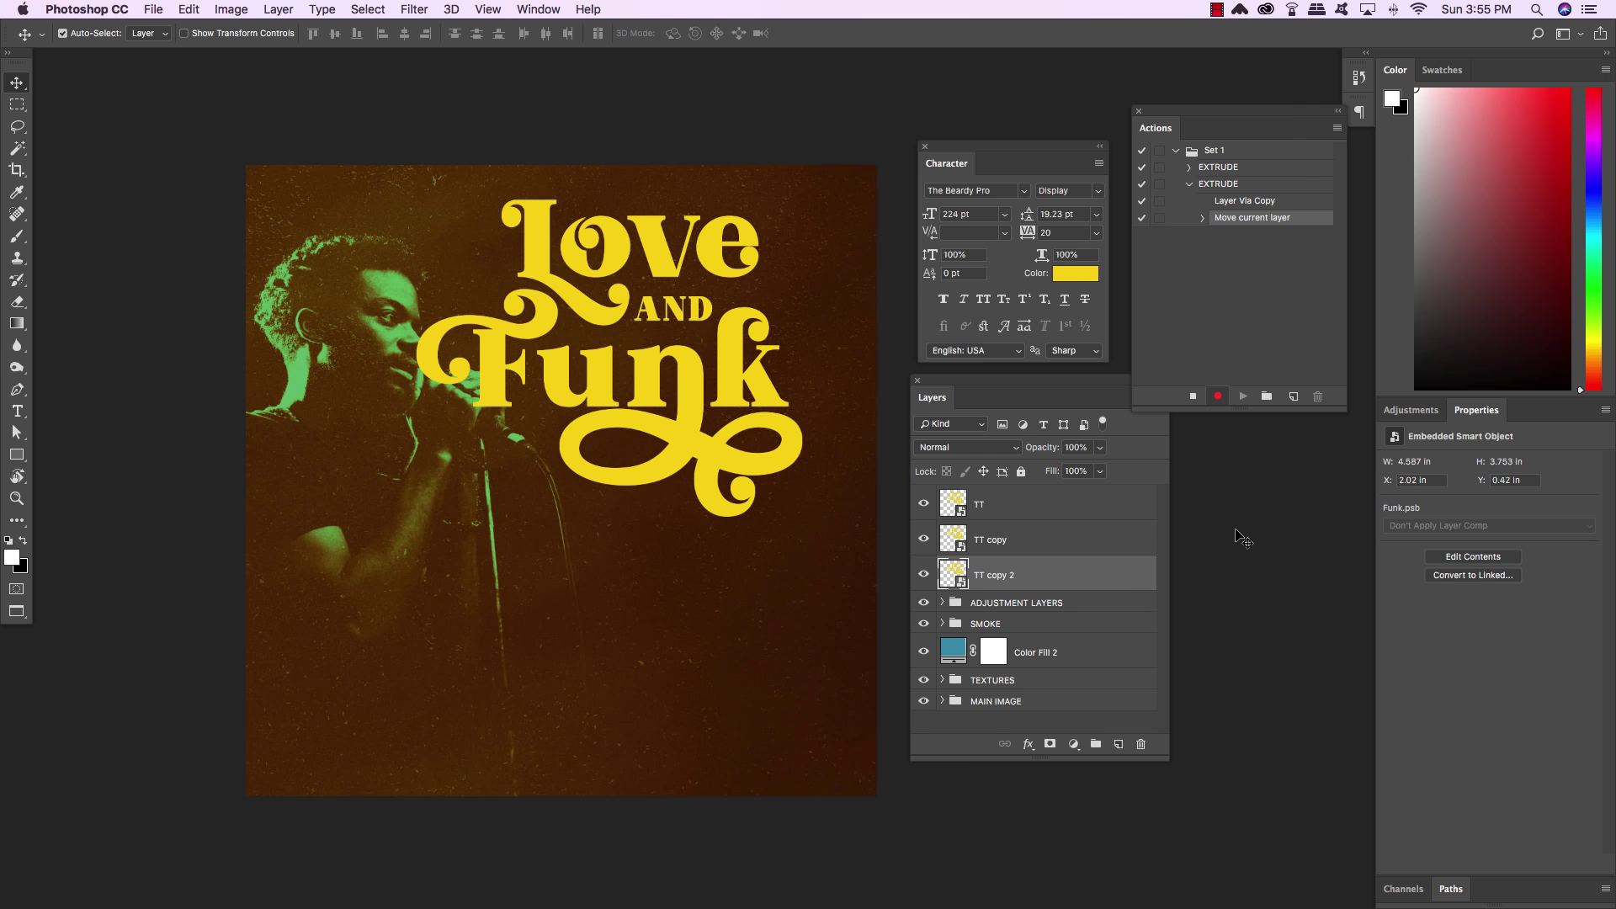
key(Right)
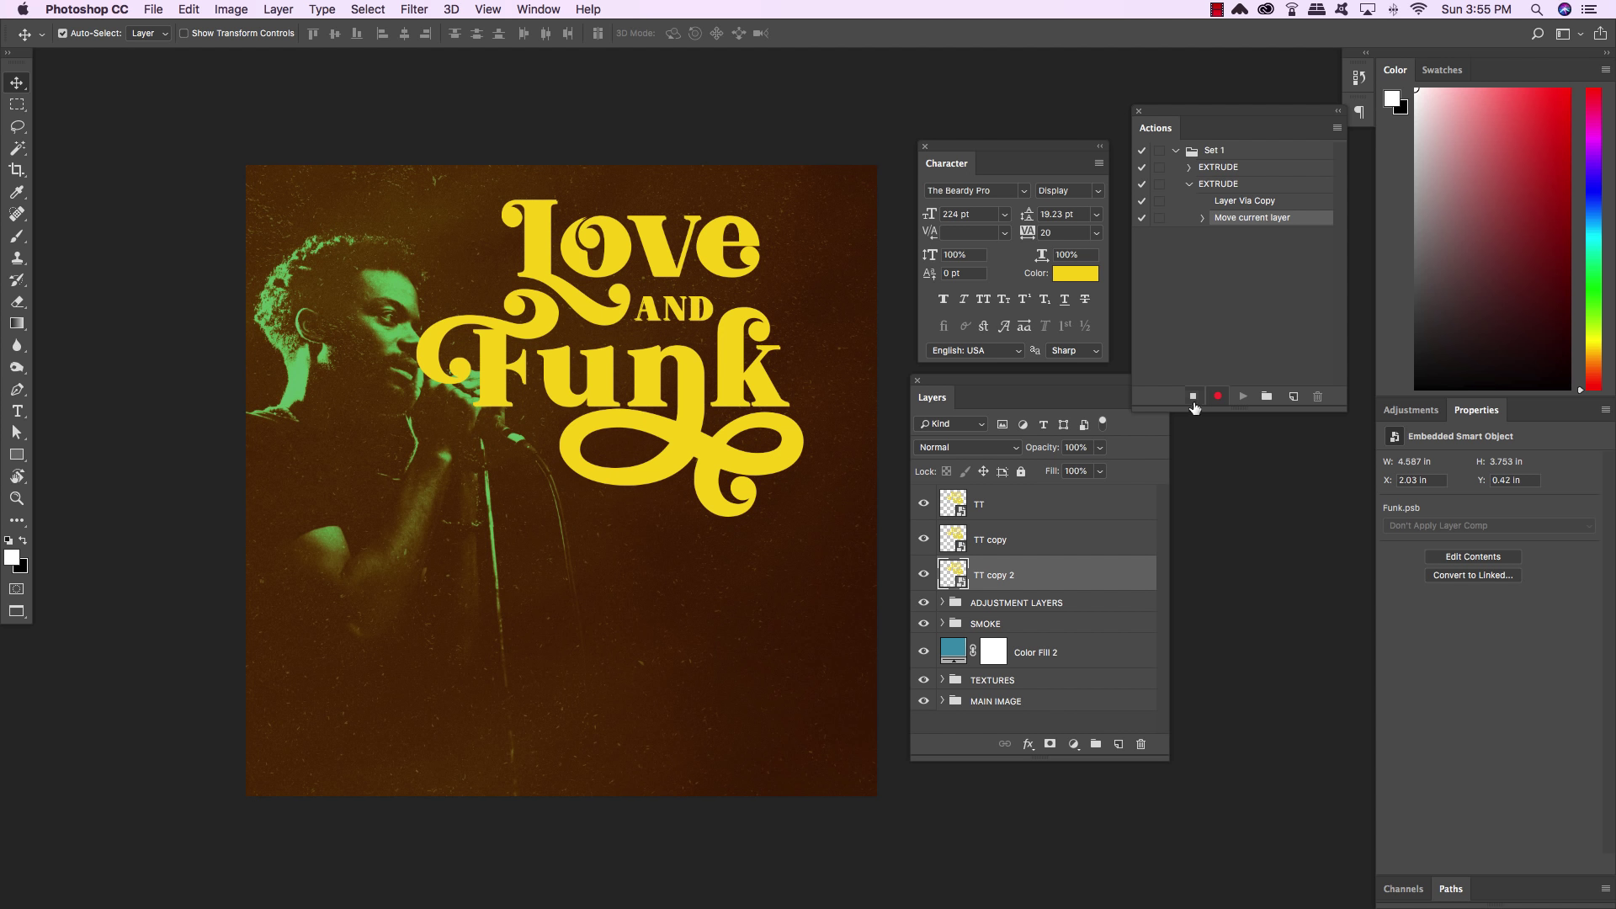
Stop recording, then replay EXTRUDE repeatedly to stack extrusion copies up to TT copy 22
click(1193, 396)
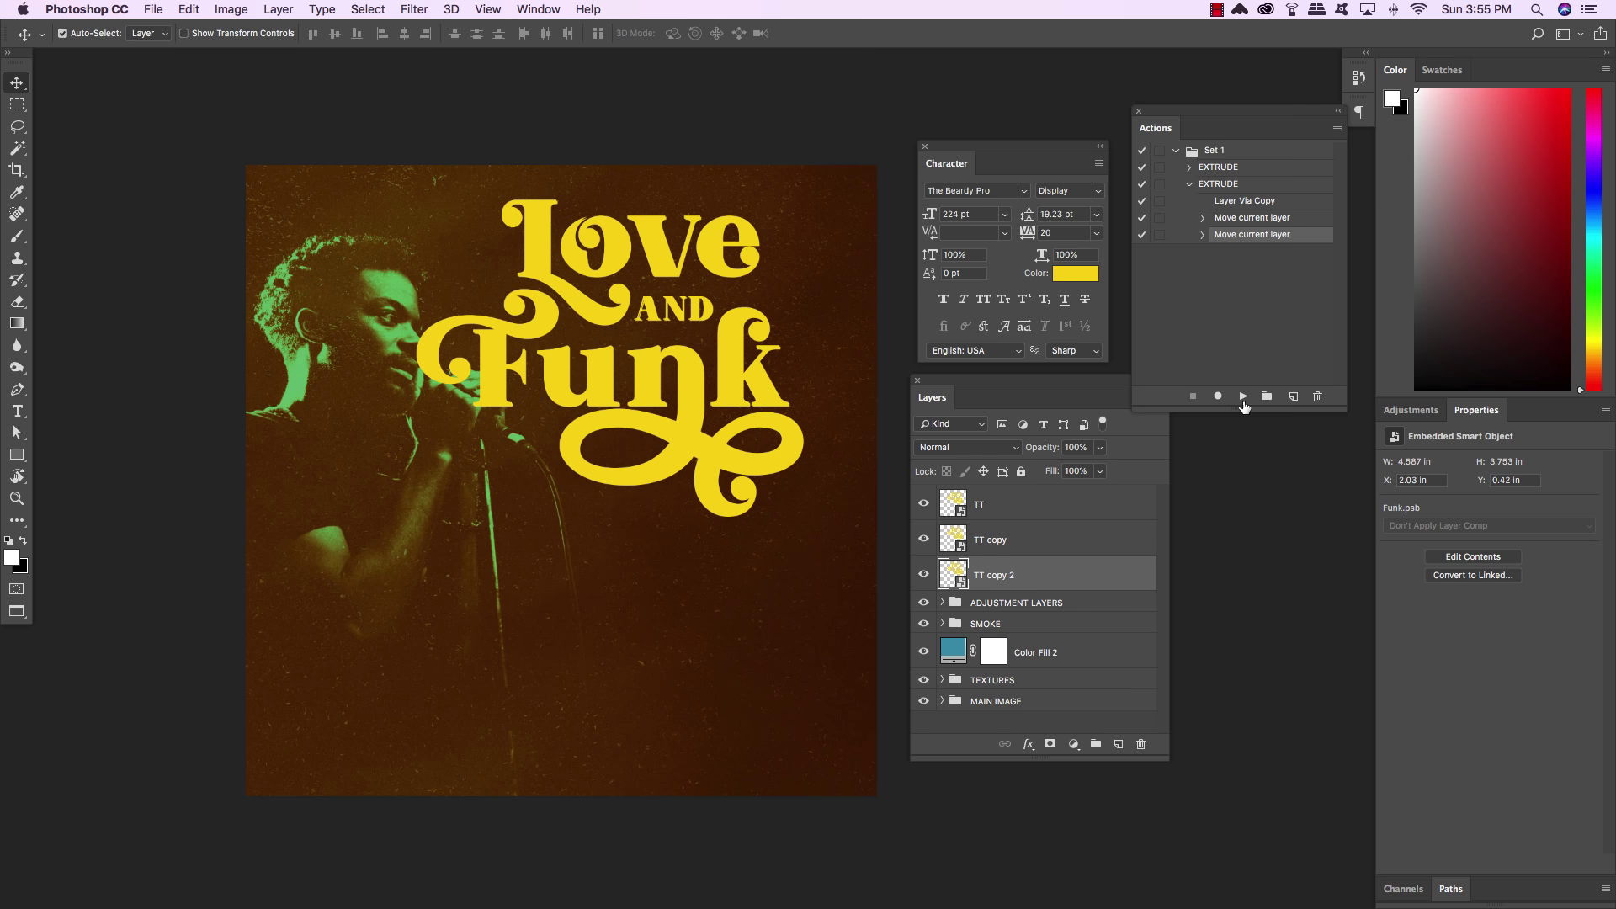
click(1243, 397)
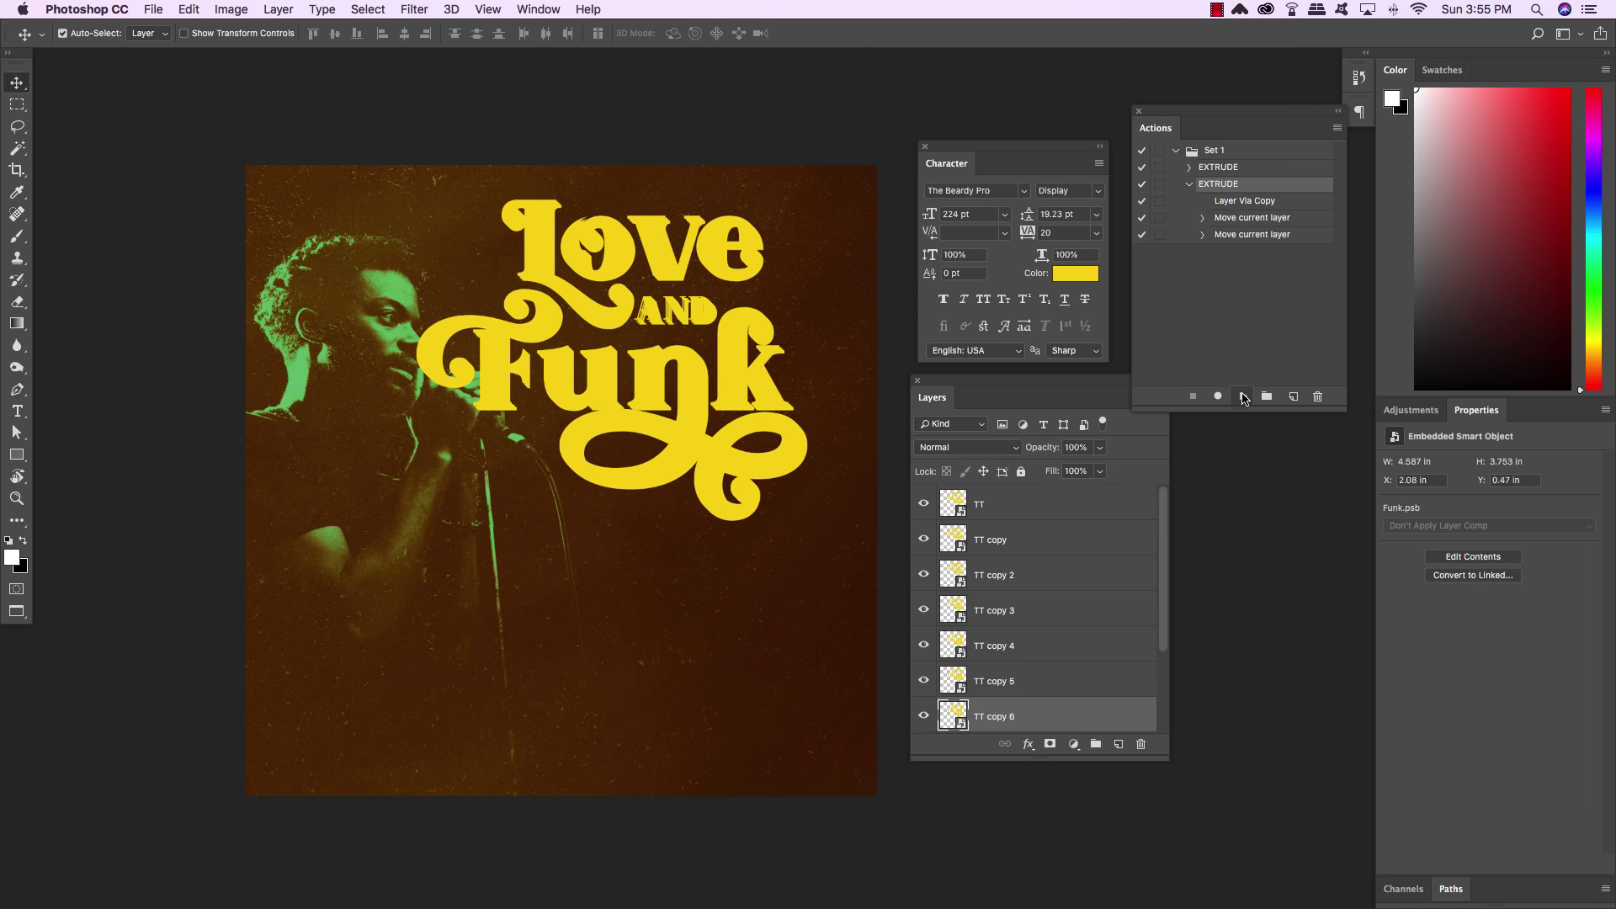
click(1243, 397)
click(1242, 397)
click(1243, 397)
click(1243, 398)
click(1243, 397)
click(1243, 397)
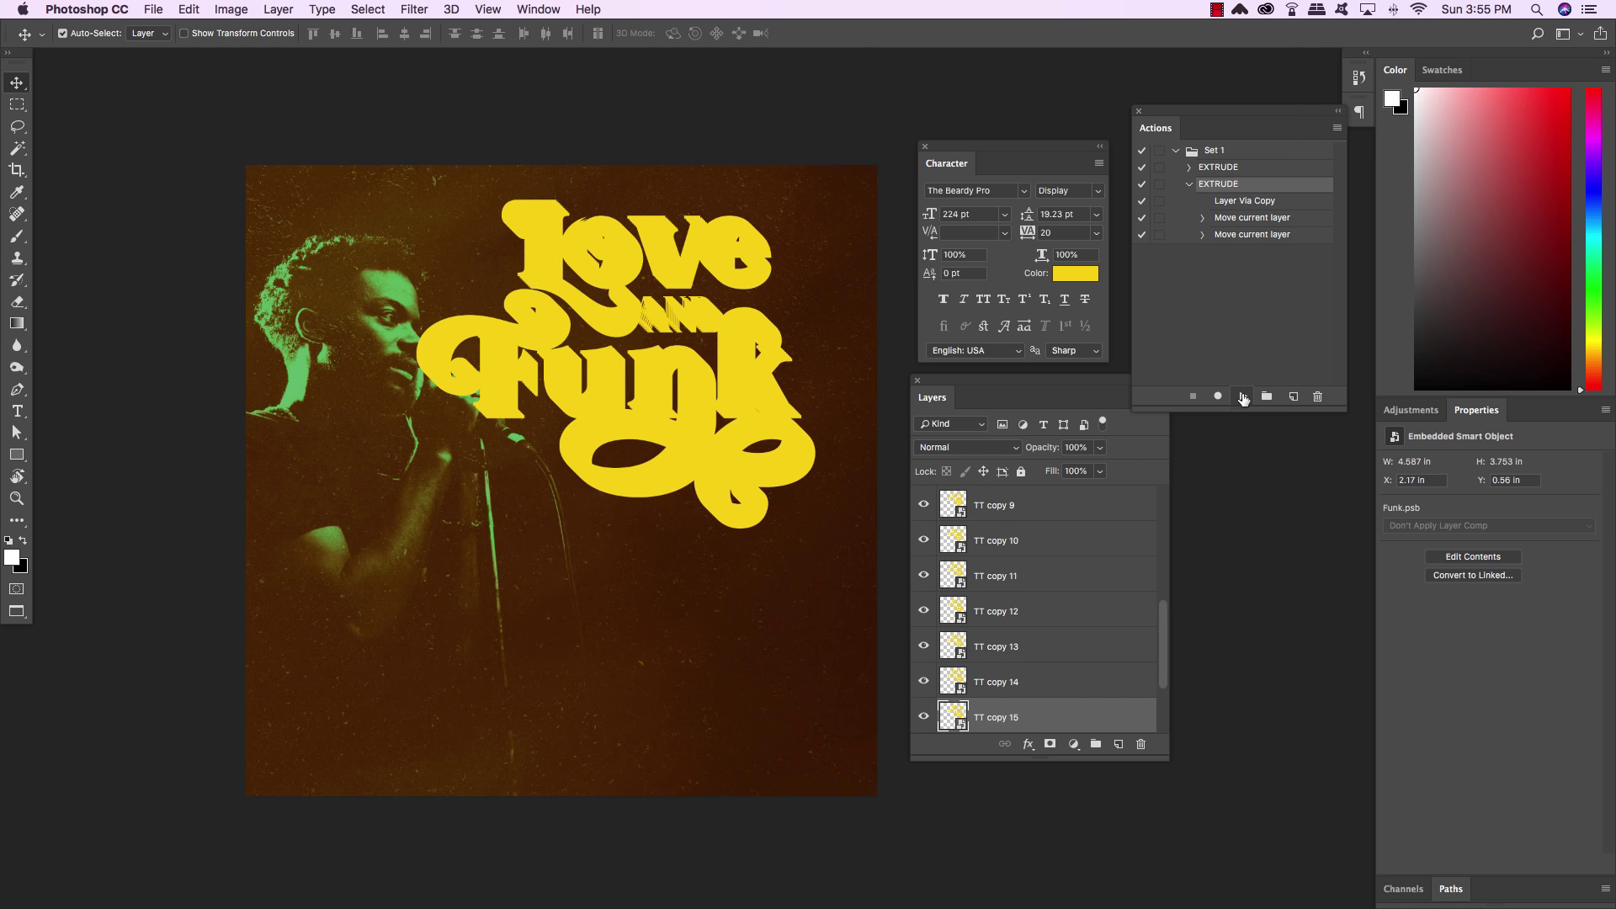
click(1243, 397)
click(1243, 397)
click(1243, 397)
click(1243, 397)
click(1243, 397)
click(1243, 396)
click(1243, 396)
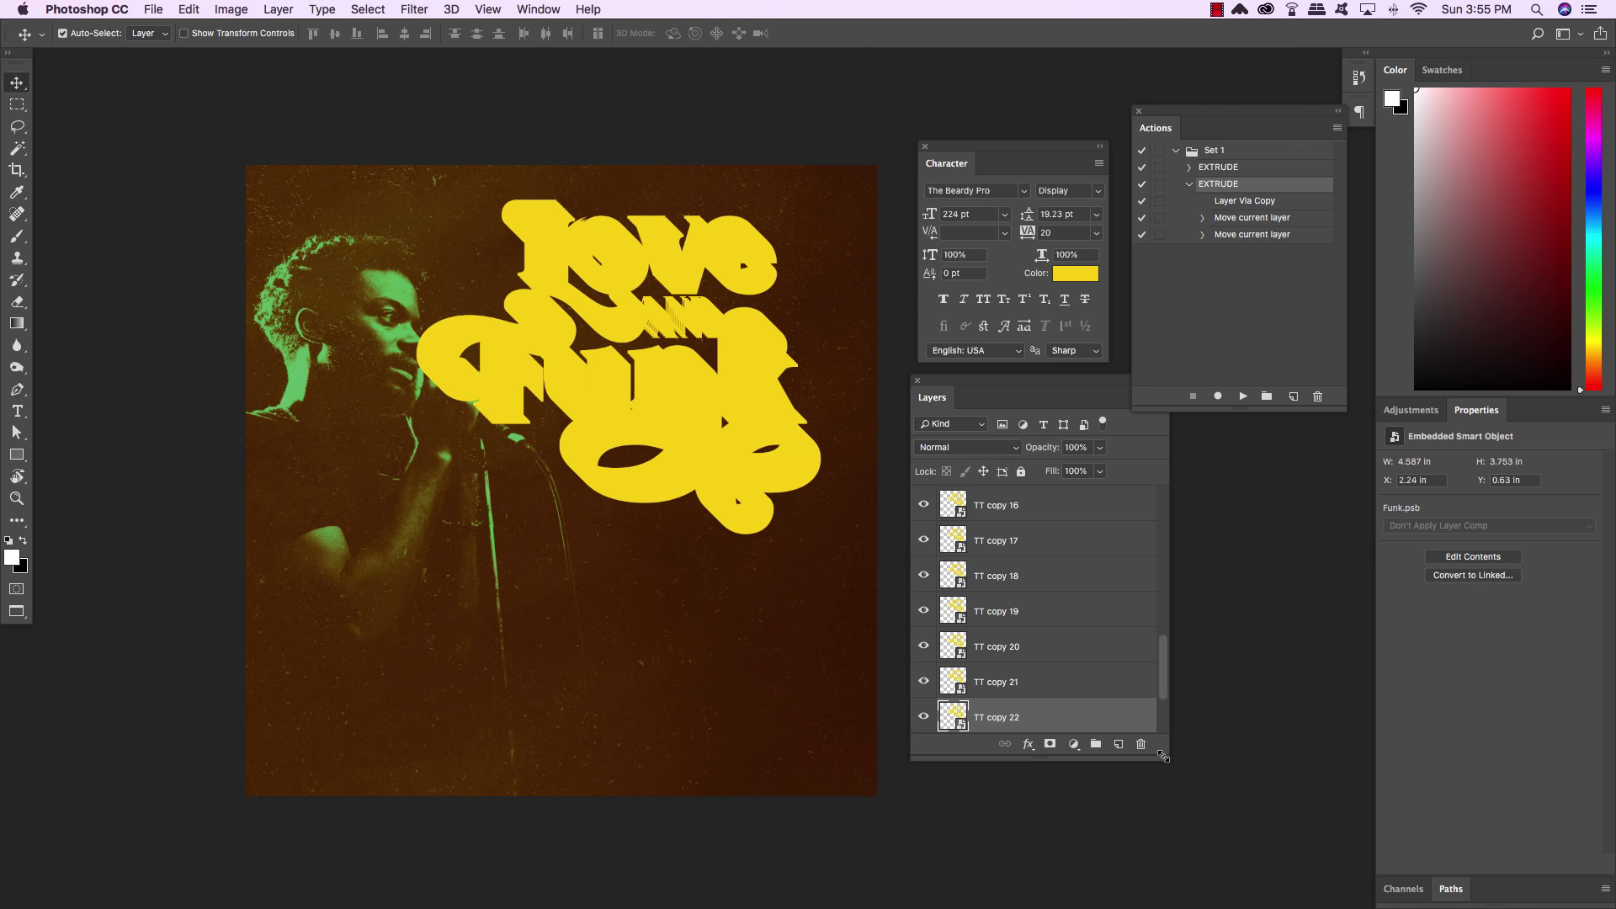
drag(1162, 754, 1174, 869)
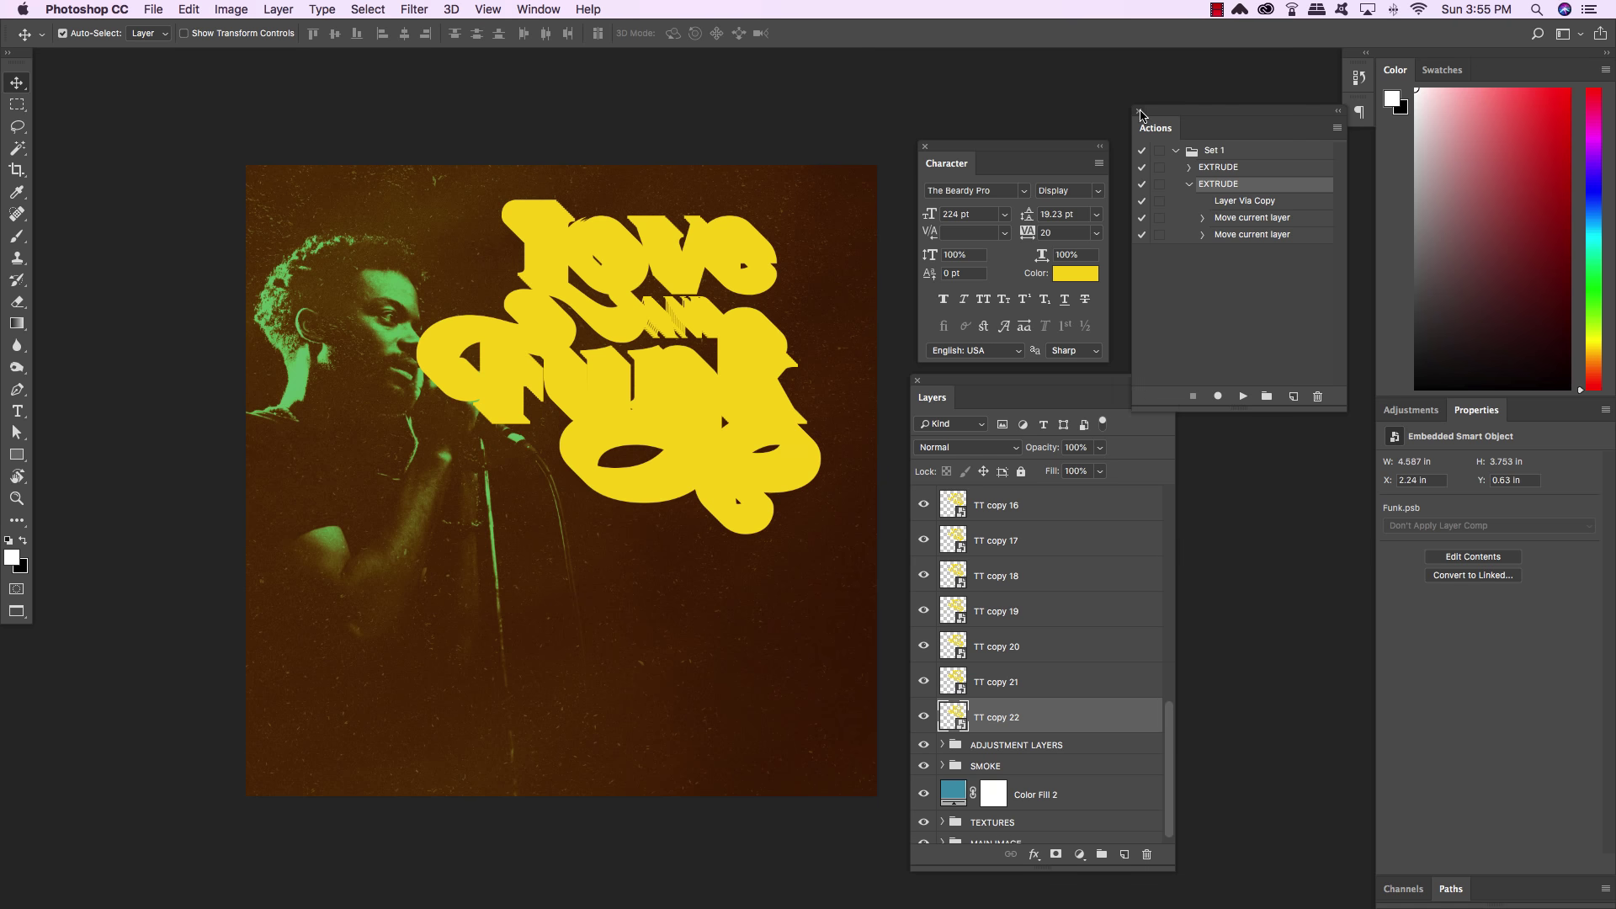
Close the Actions panel and move the Character and Layers panels closer to the canvas
click(1141, 113)
drag(937, 143, 1234, 168)
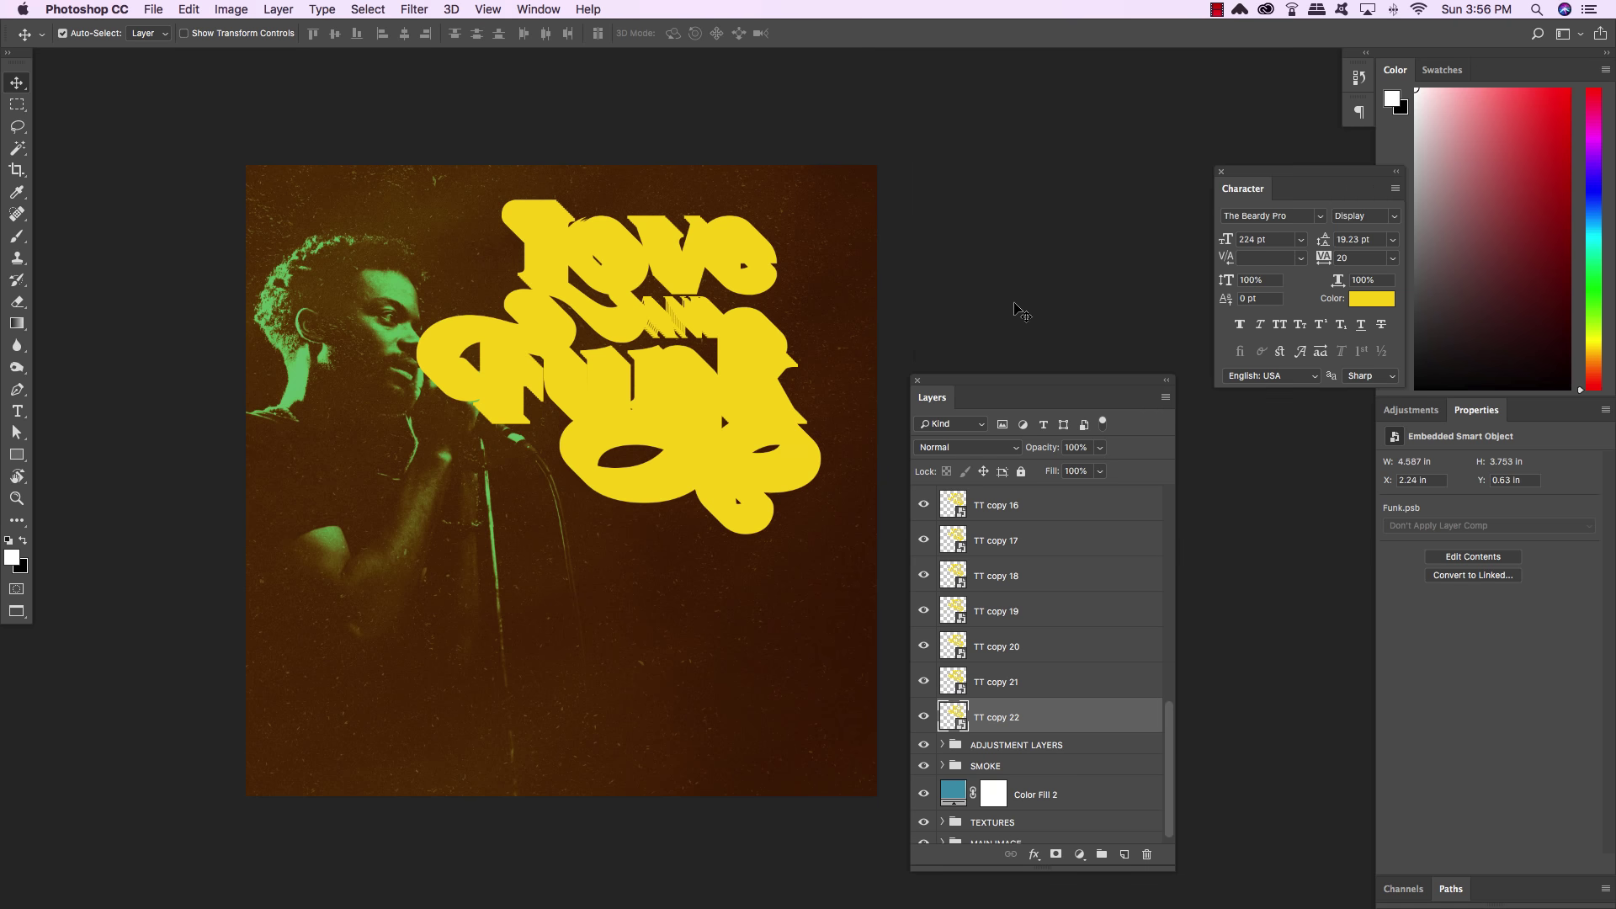
drag(1010, 380, 977, 205)
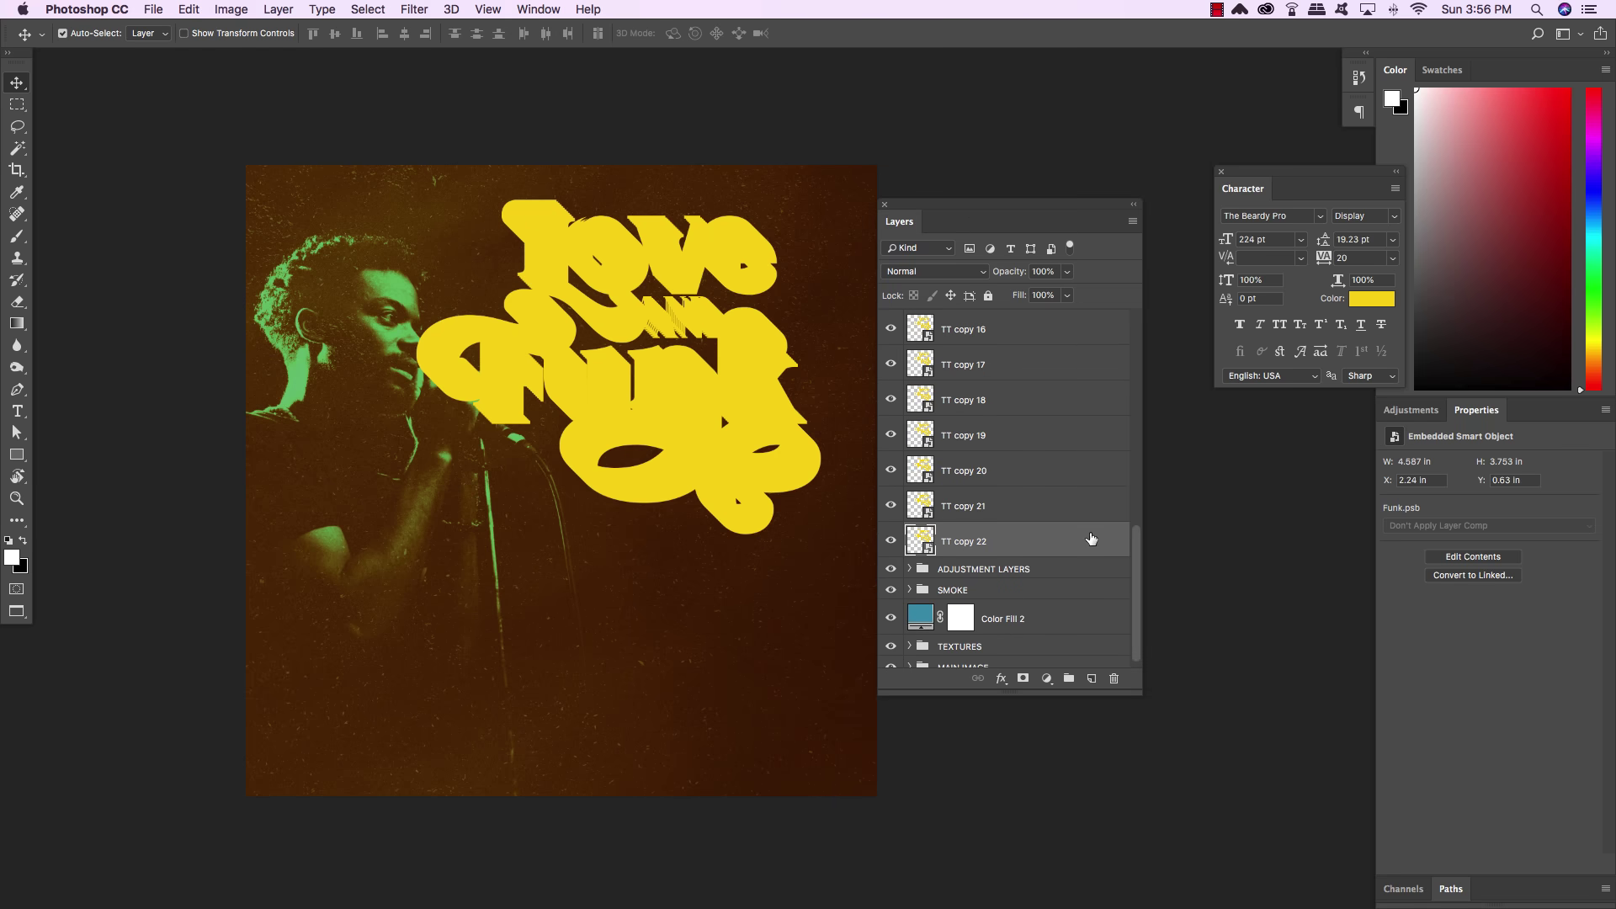
drag(1136, 566, 1103, 324)
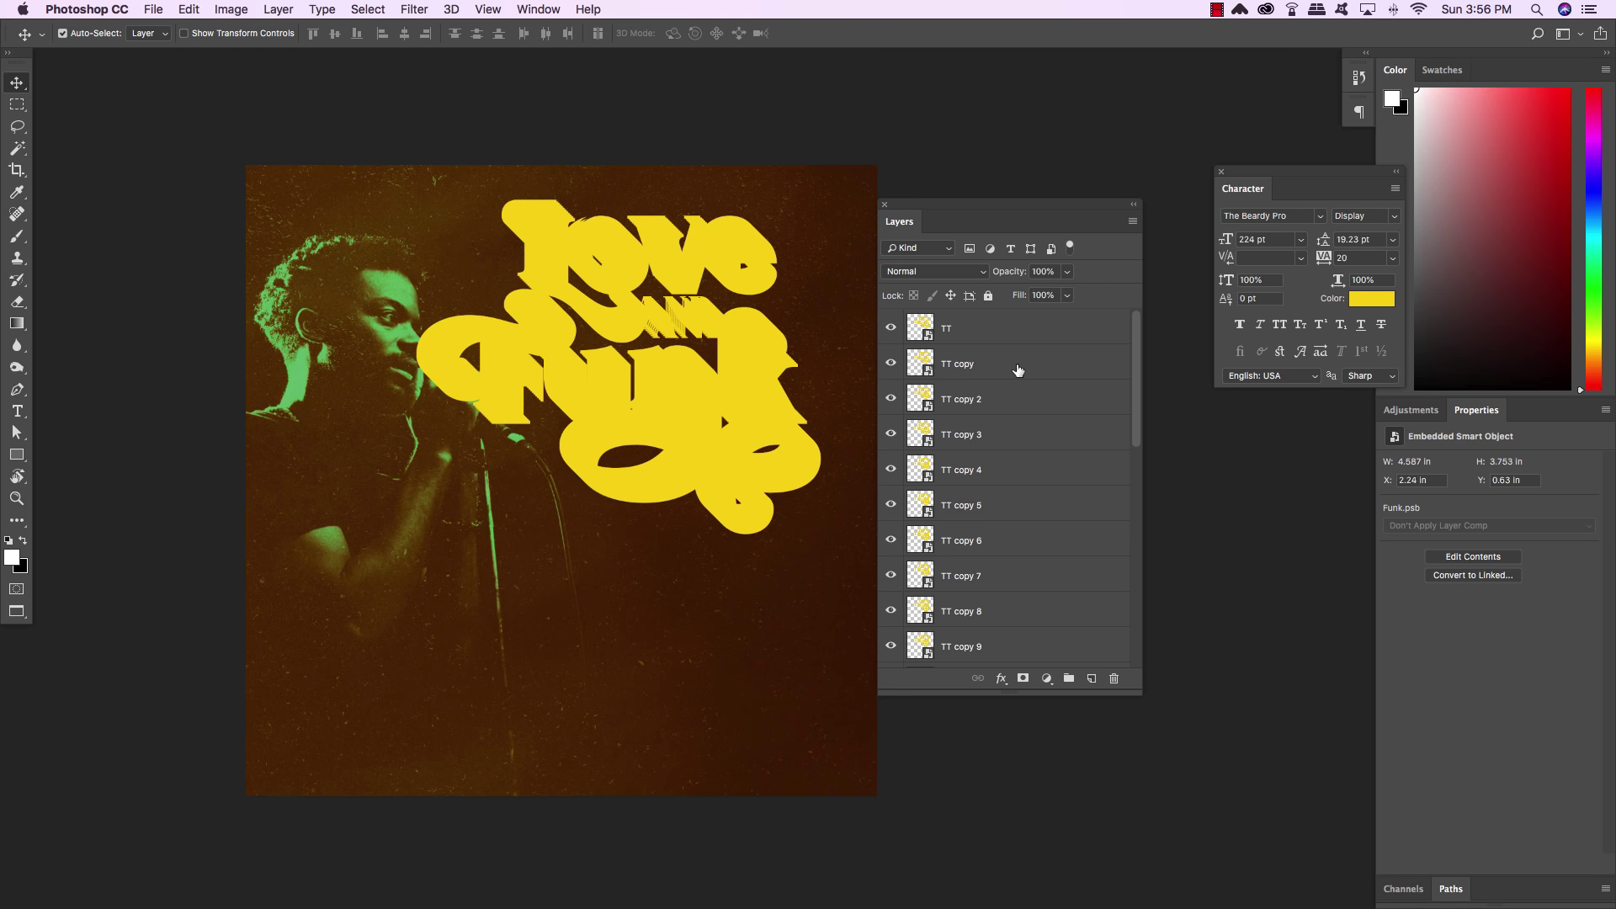
Group all the TT copy extrusion layers and name the group EXTRUDE
shift+click(1017, 370)
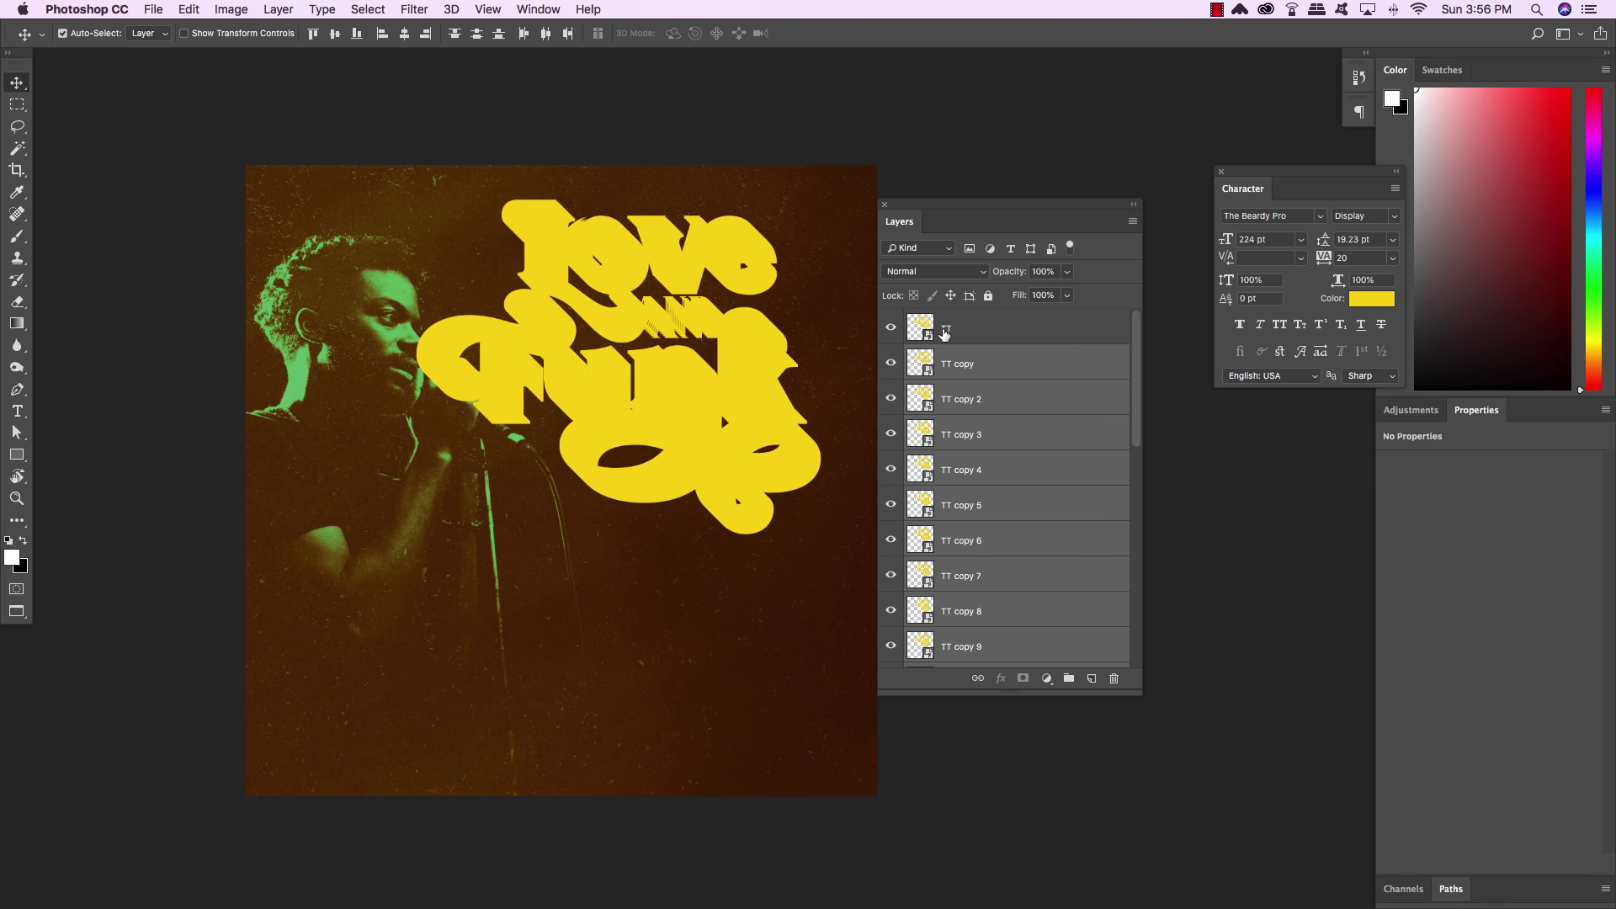
key(super+g)
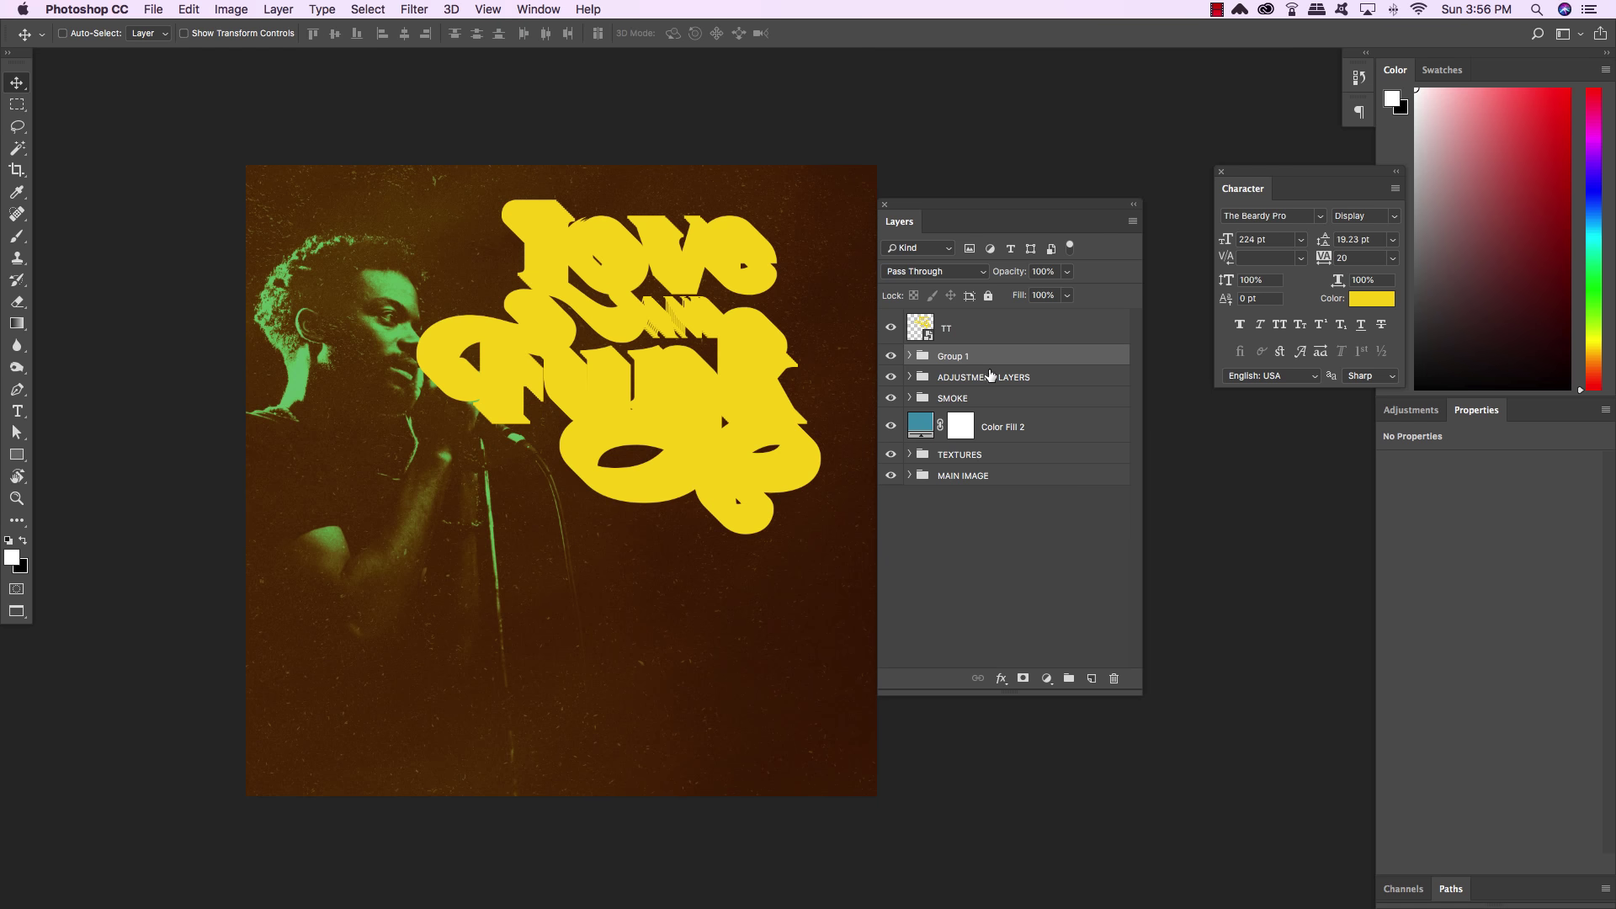
double_click(956, 357)
text(EXTRUDE)
key(Return)
Give the EXTRUDE group a red-orange Color Overlay layer style
double_click(1123, 357)
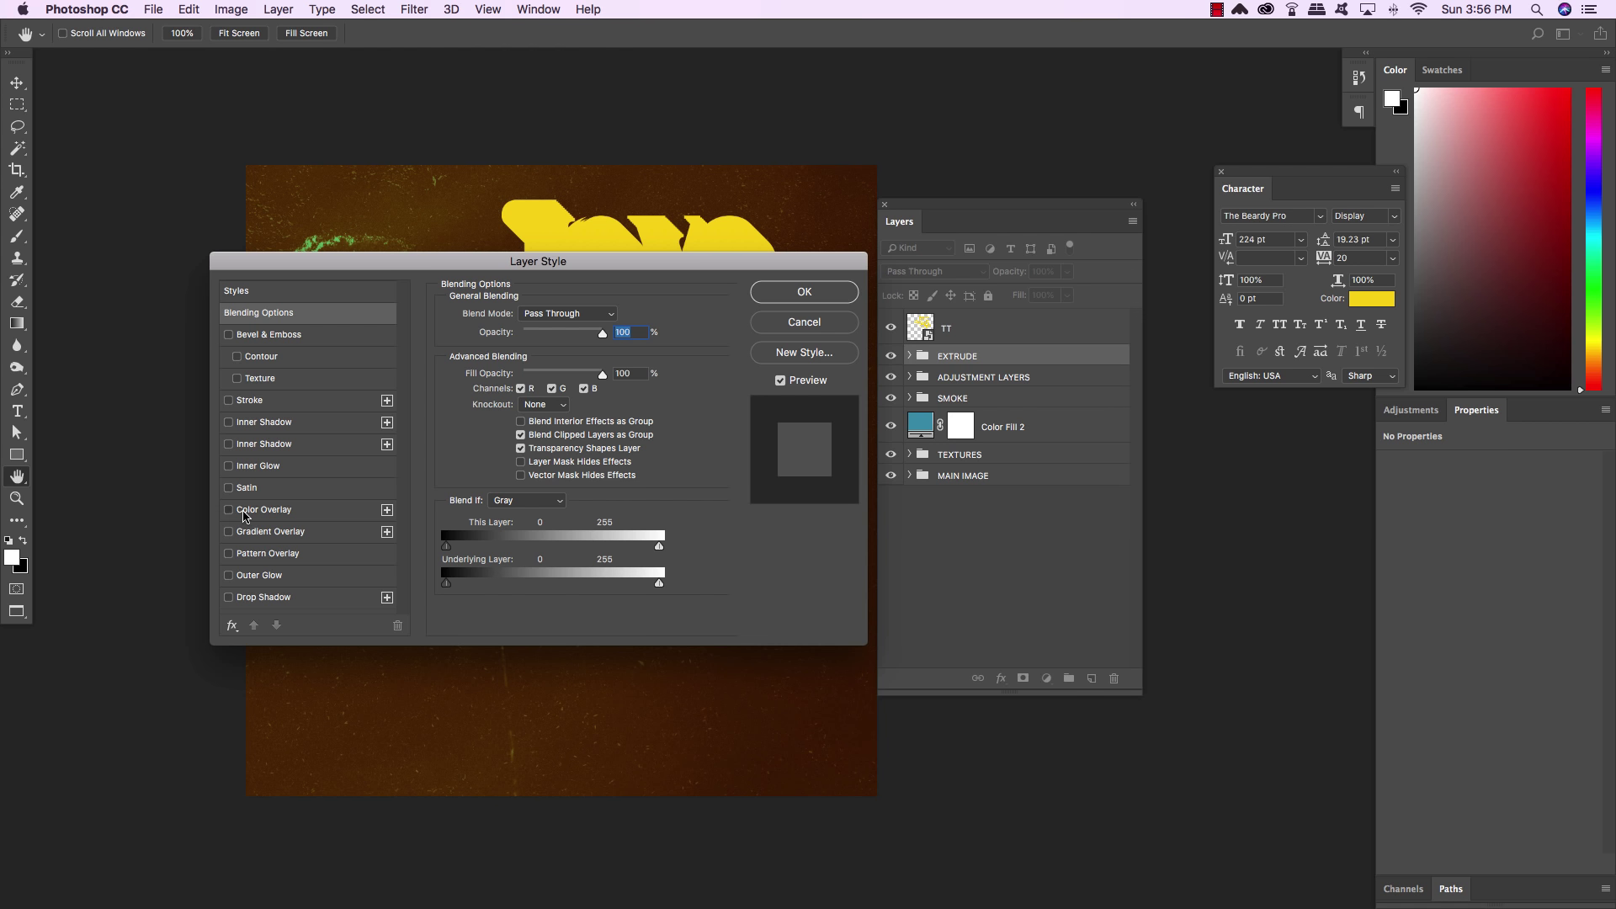
click(255, 511)
click(615, 317)
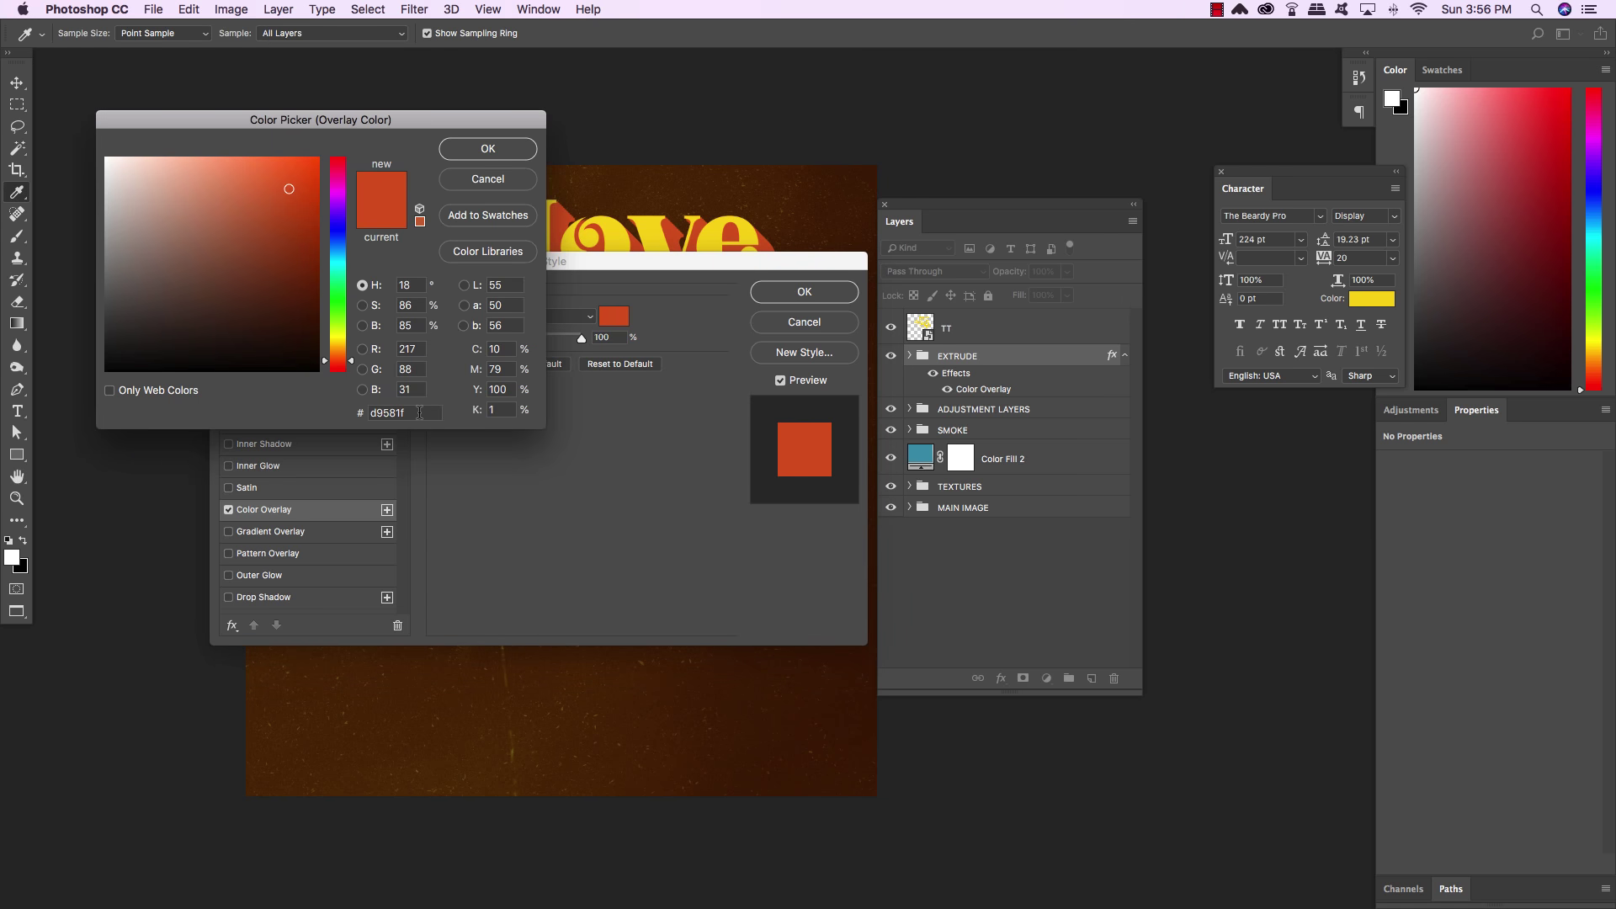
click(468, 149)
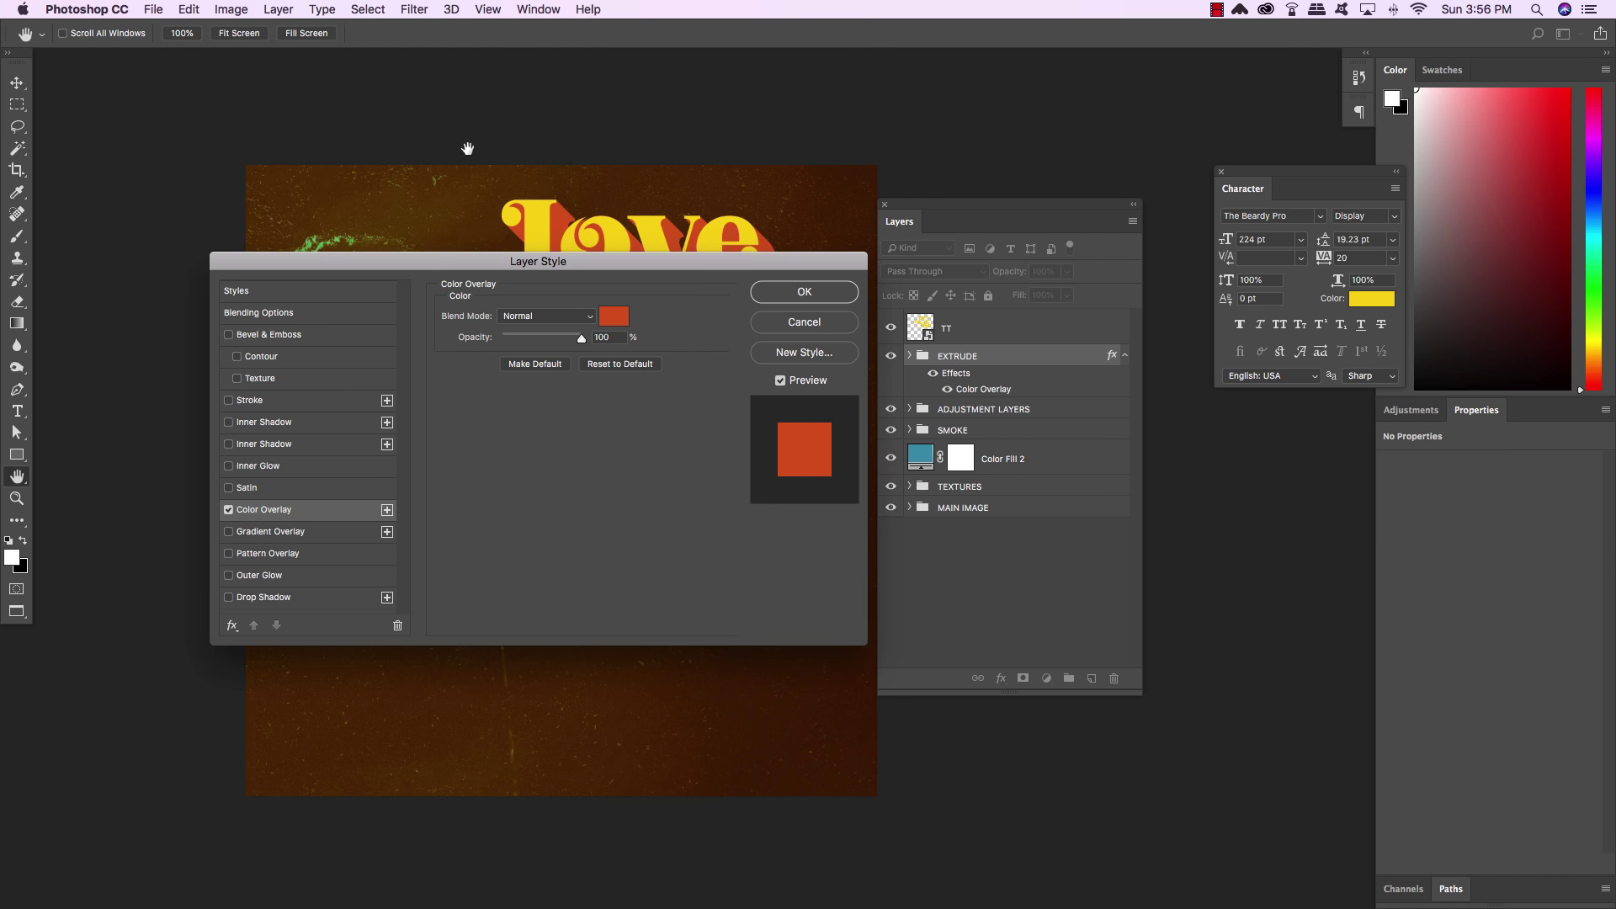
Add a 6 px outside Stroke to EXTRUDE, discarding a trial sampled yellow f9d615 colour
click(228, 402)
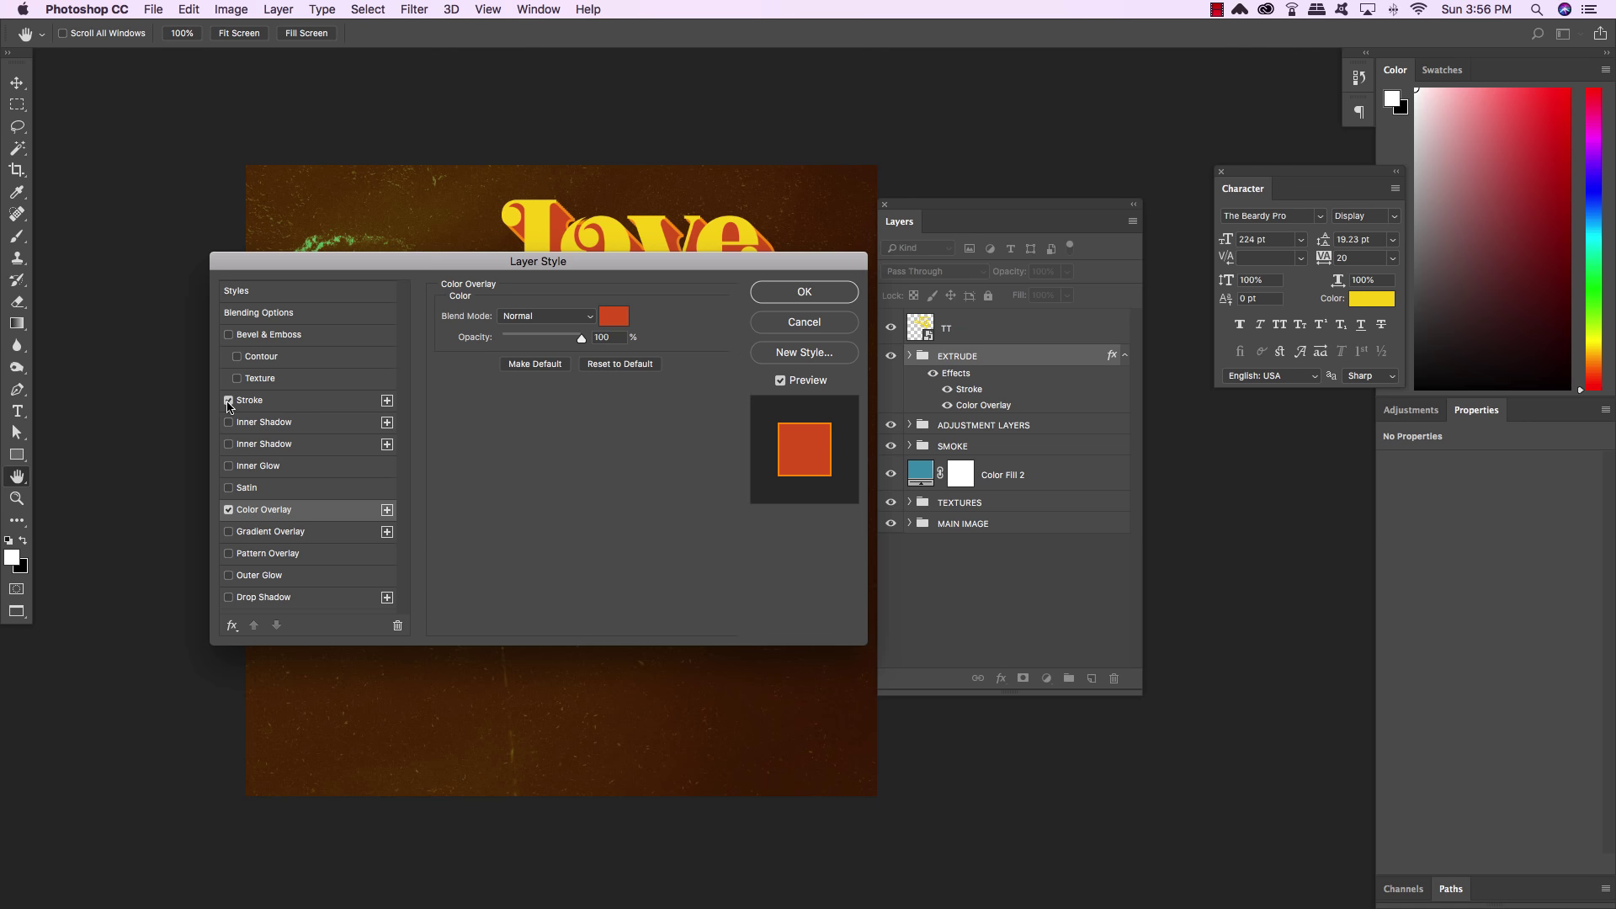
click(252, 402)
click(525, 332)
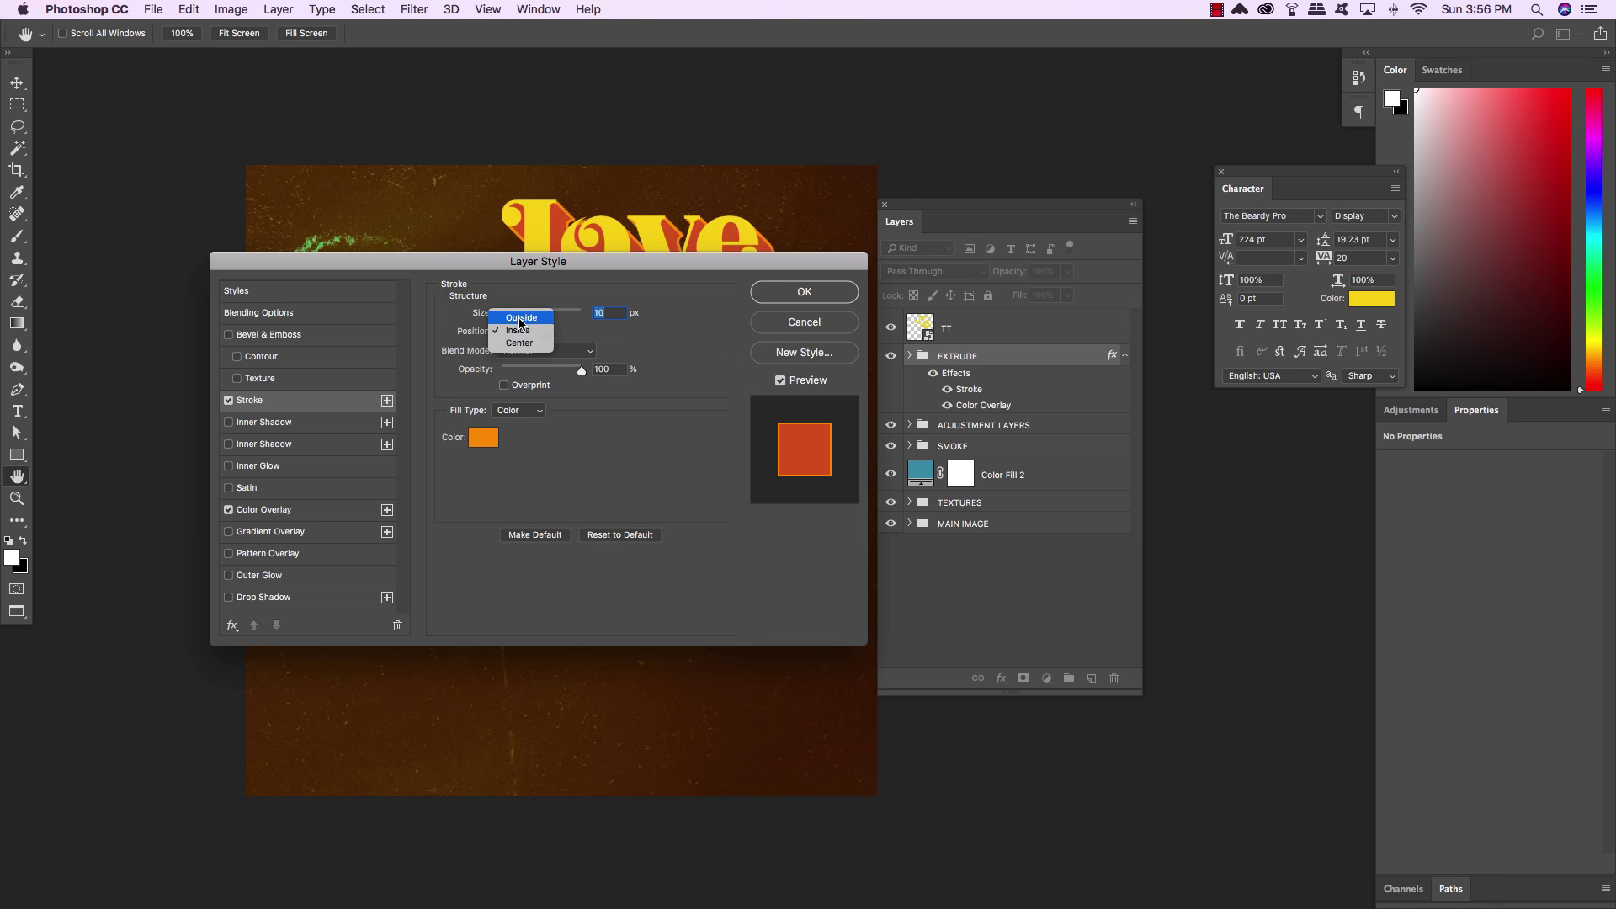
click(520, 319)
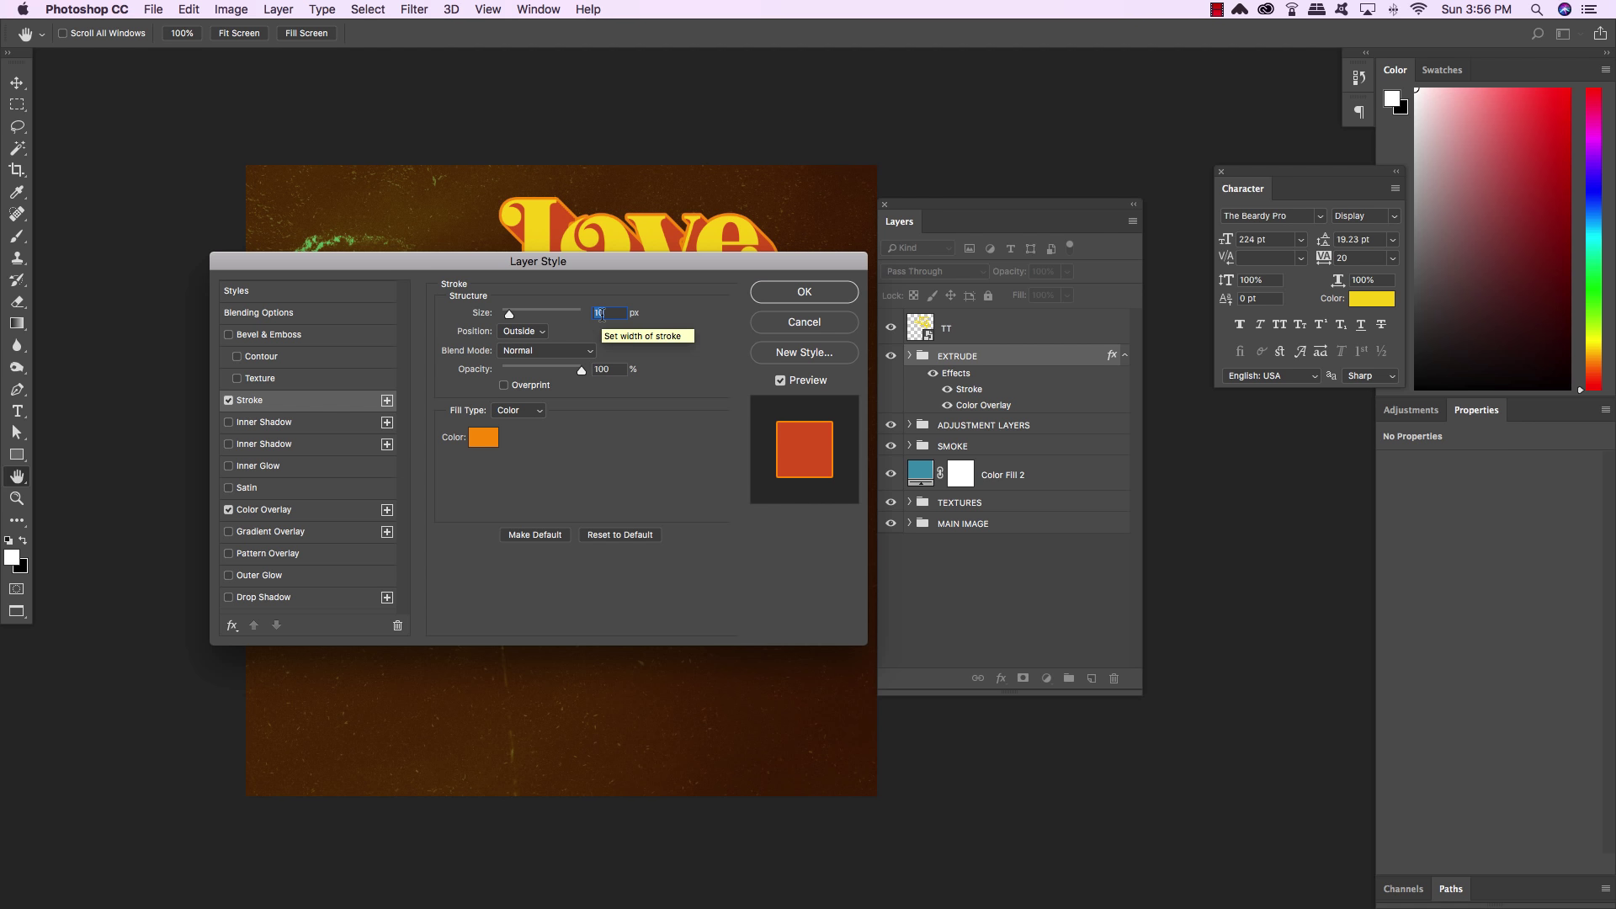
text(6)
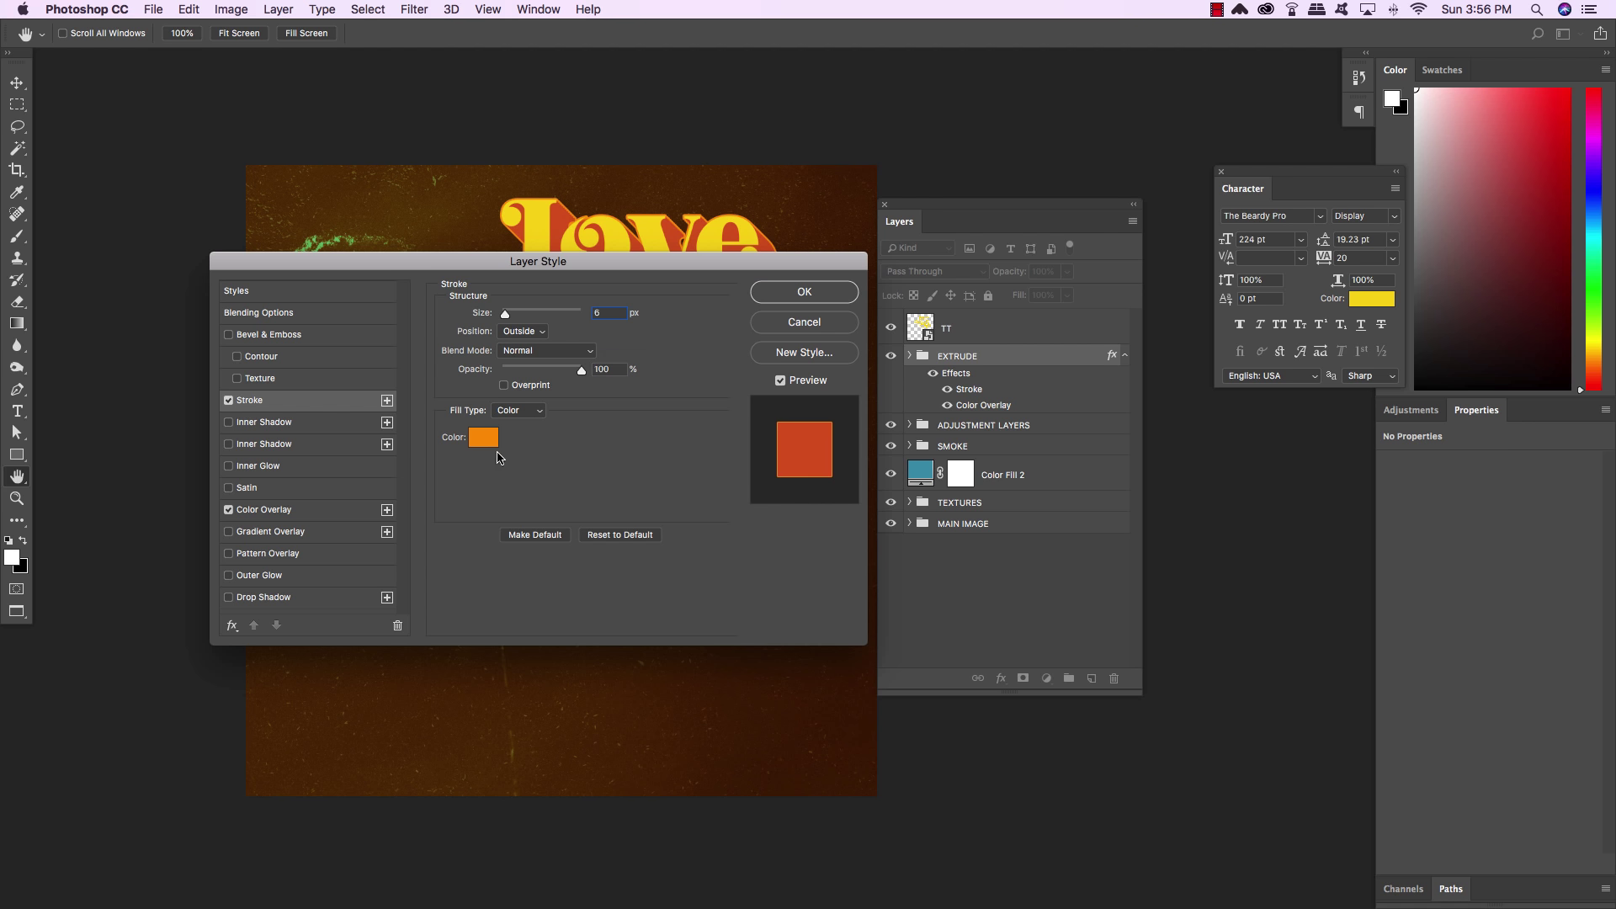
click(483, 438)
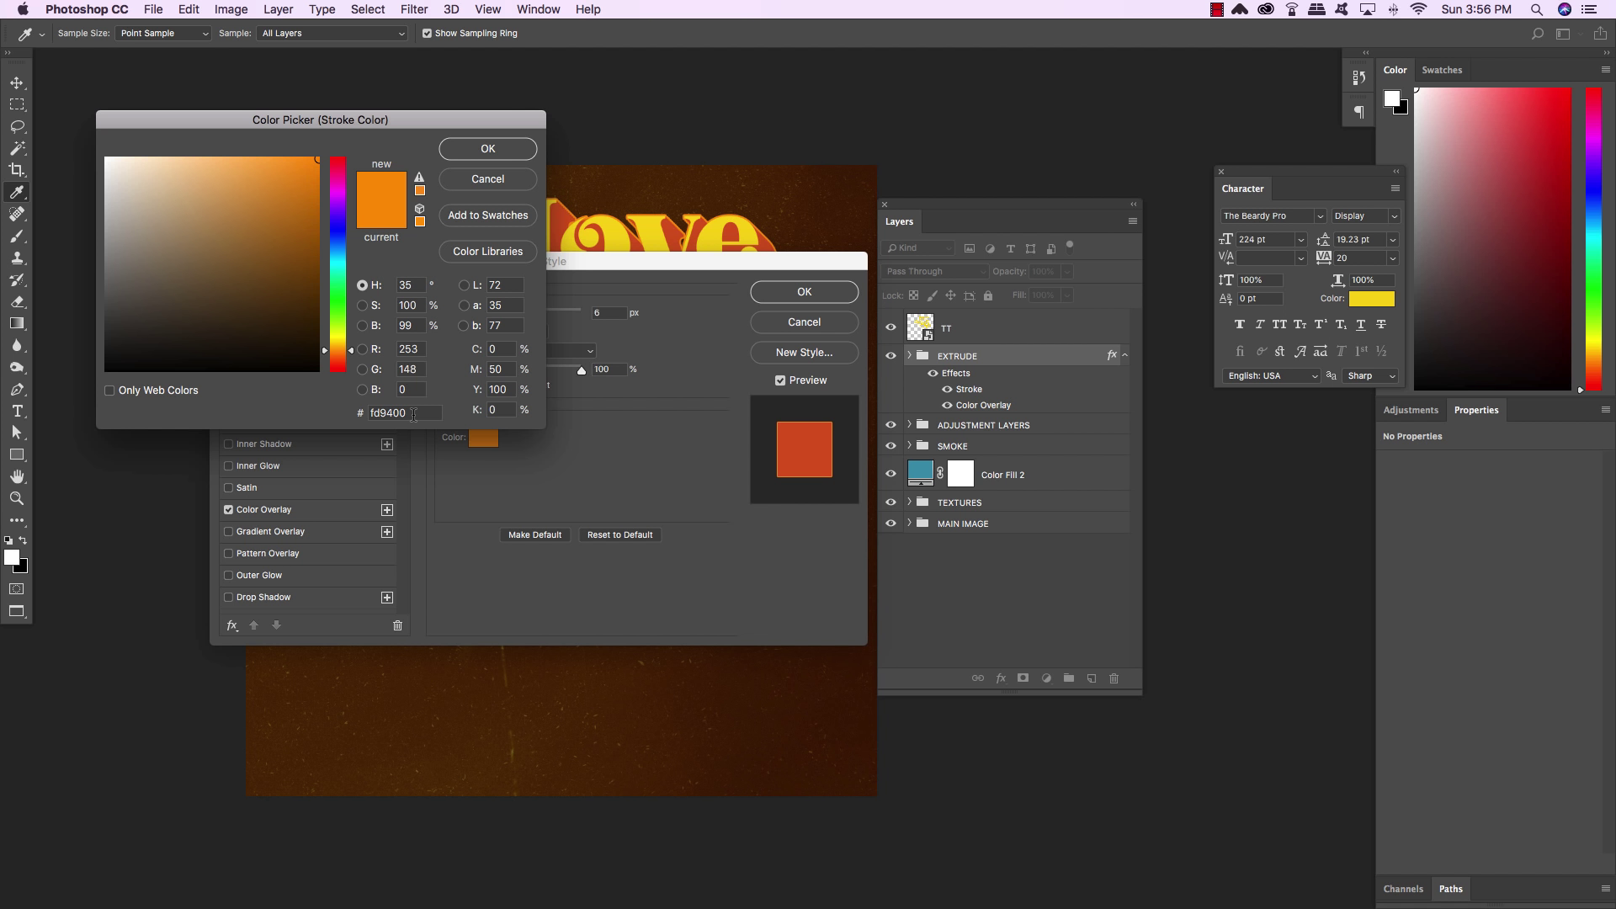
click(413, 413)
click(733, 230)
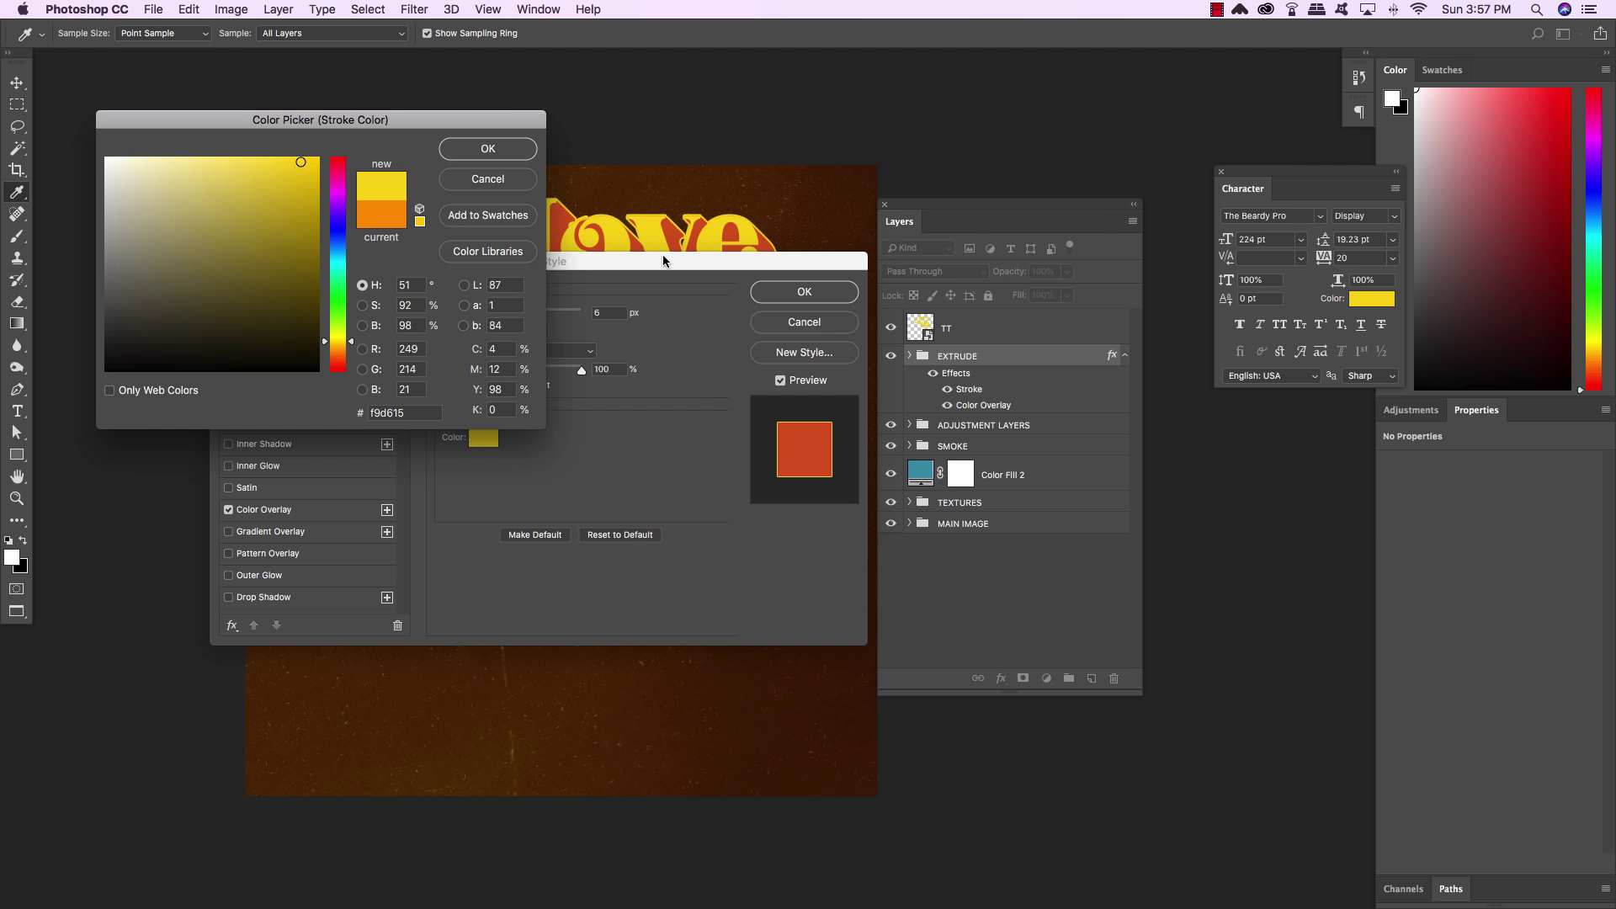
click(425, 413)
click(488, 181)
Keep the overlay colour and set the stroke colour to the pasted red hex value
click(260, 512)
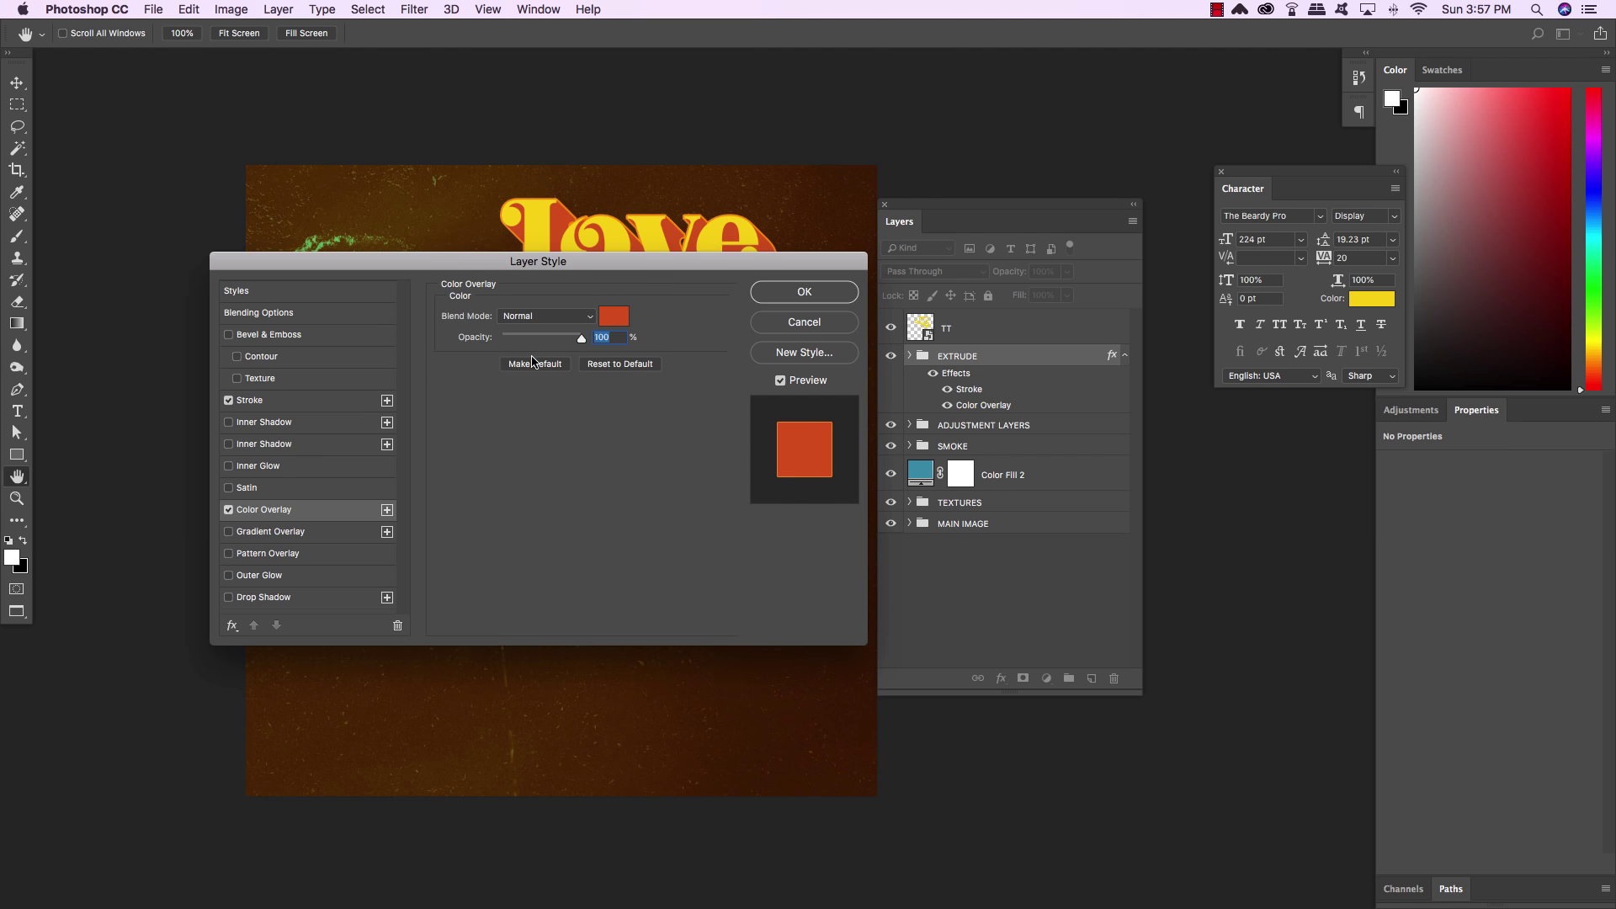
click(615, 317)
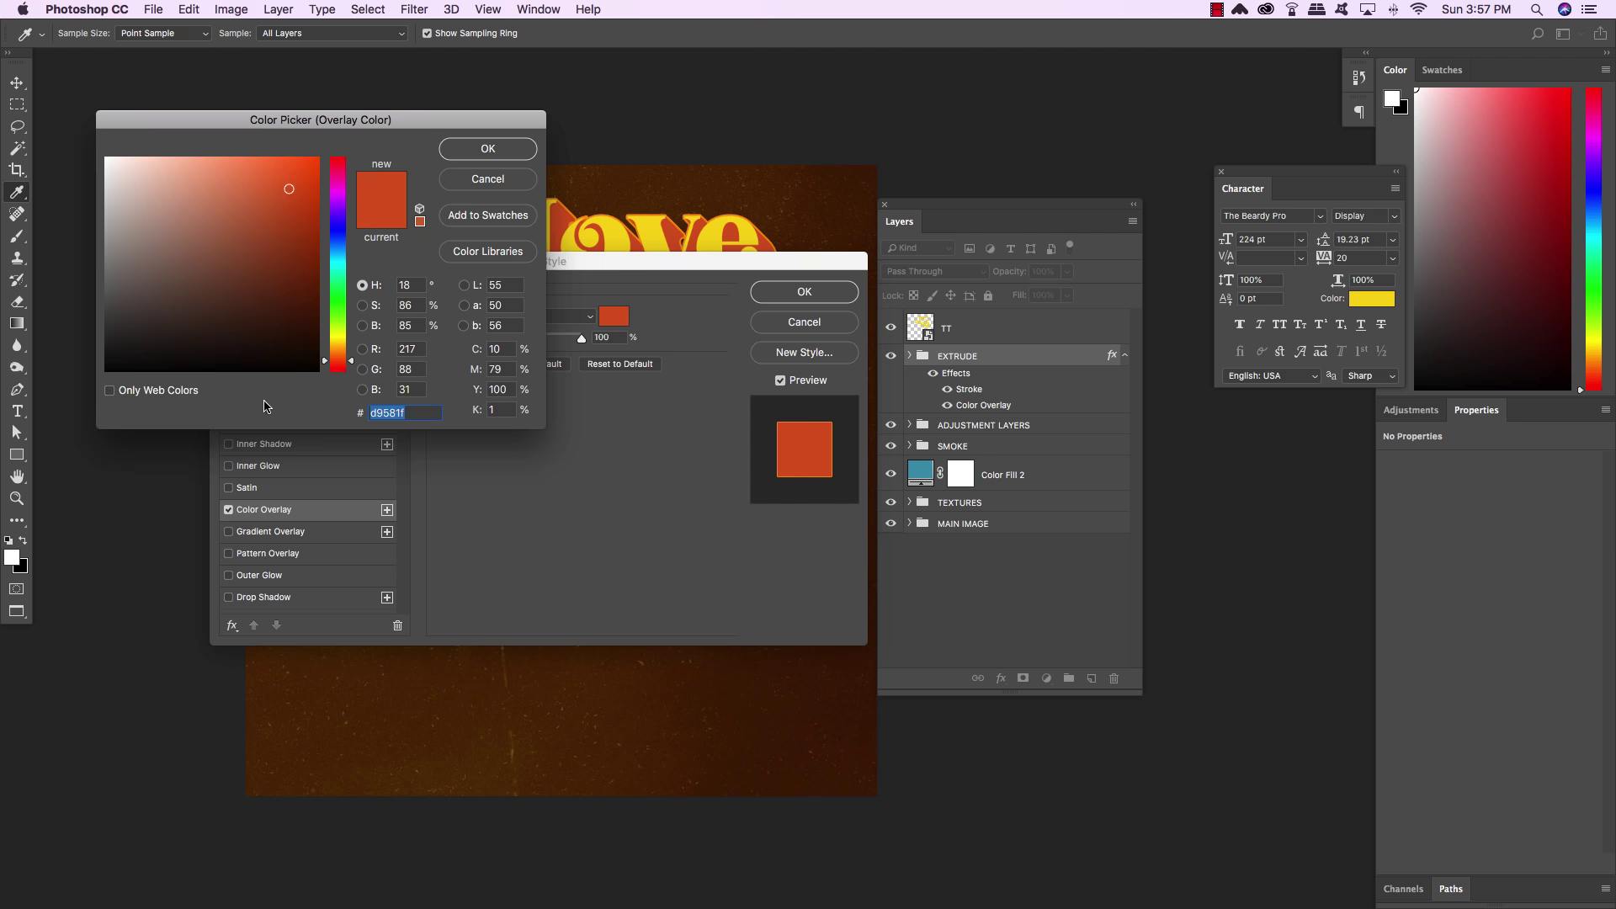
click(485, 150)
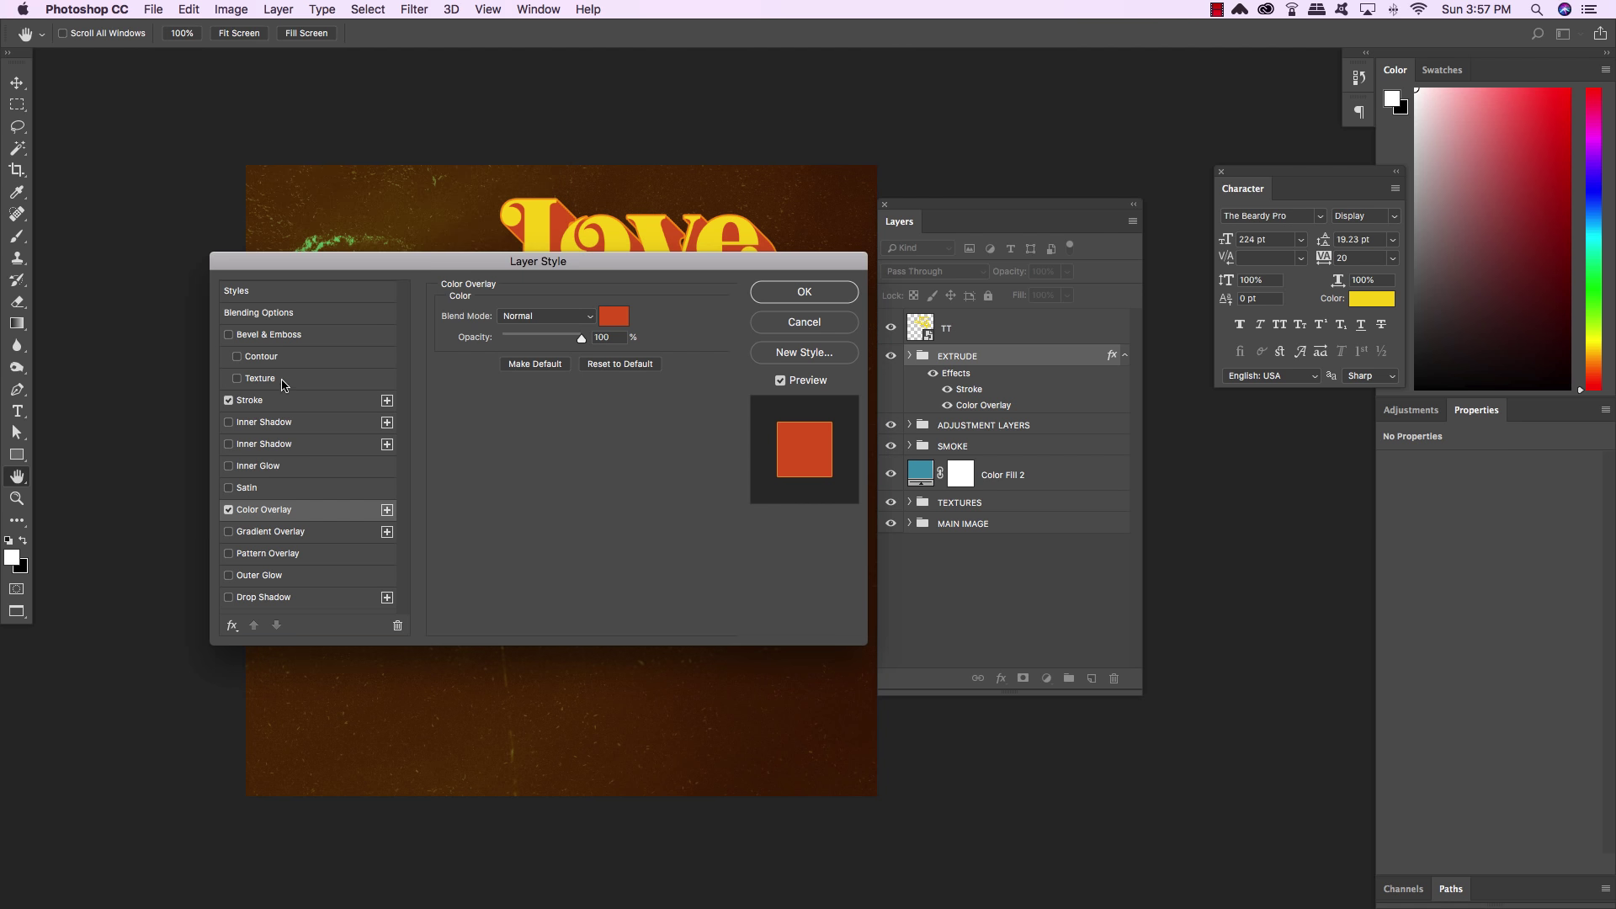
click(250, 401)
click(480, 439)
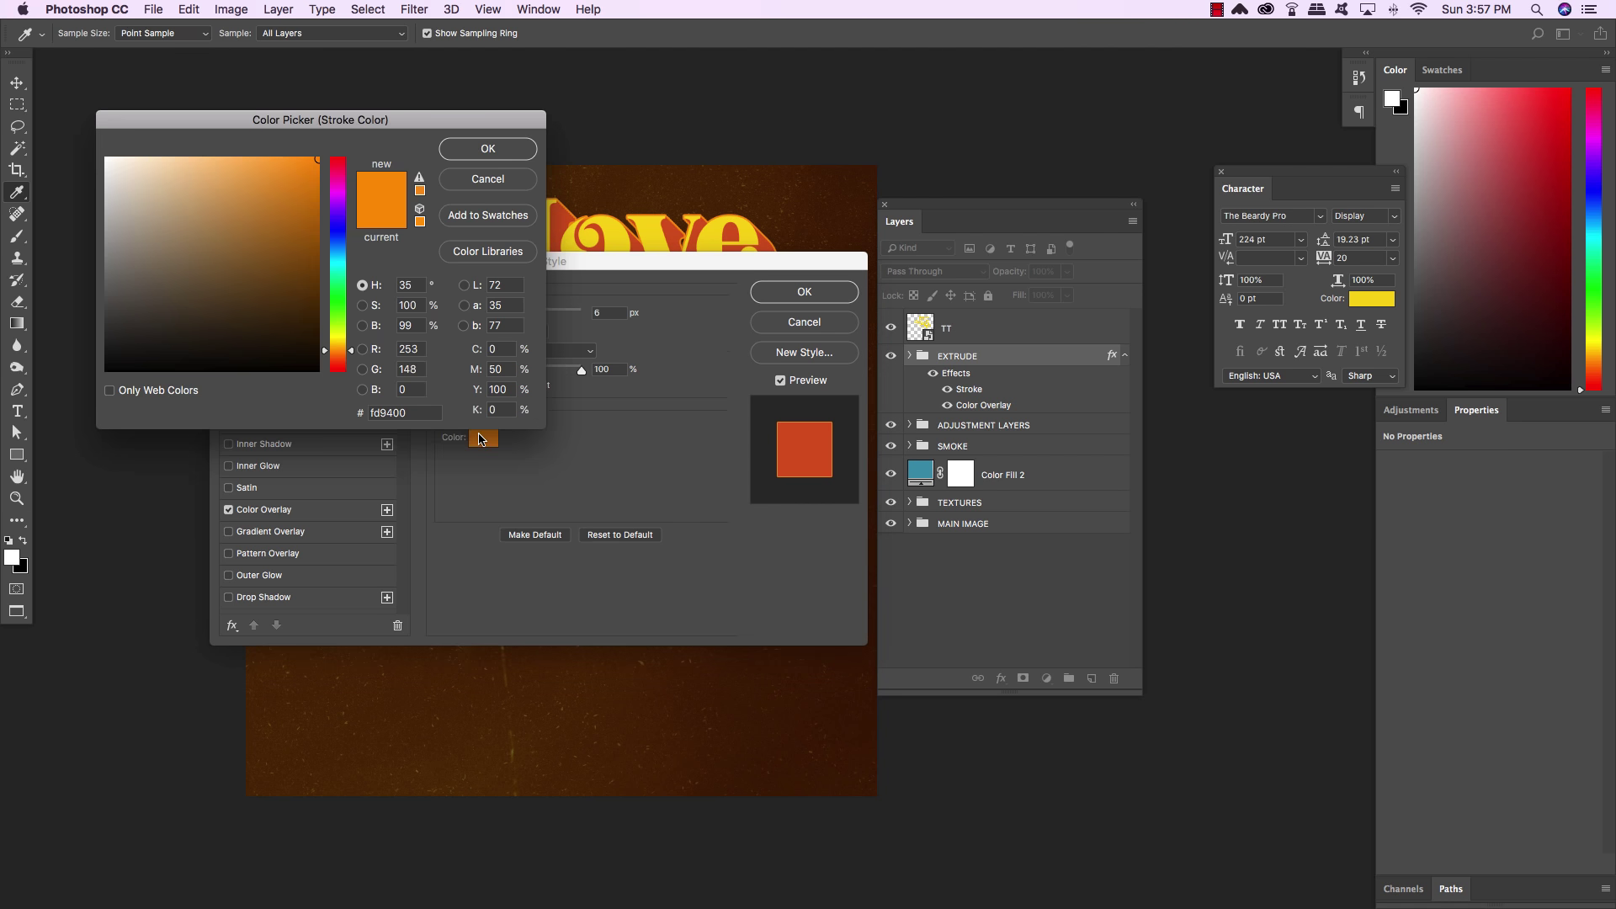
click(395, 412)
key(ctrl+v)
click(474, 151)
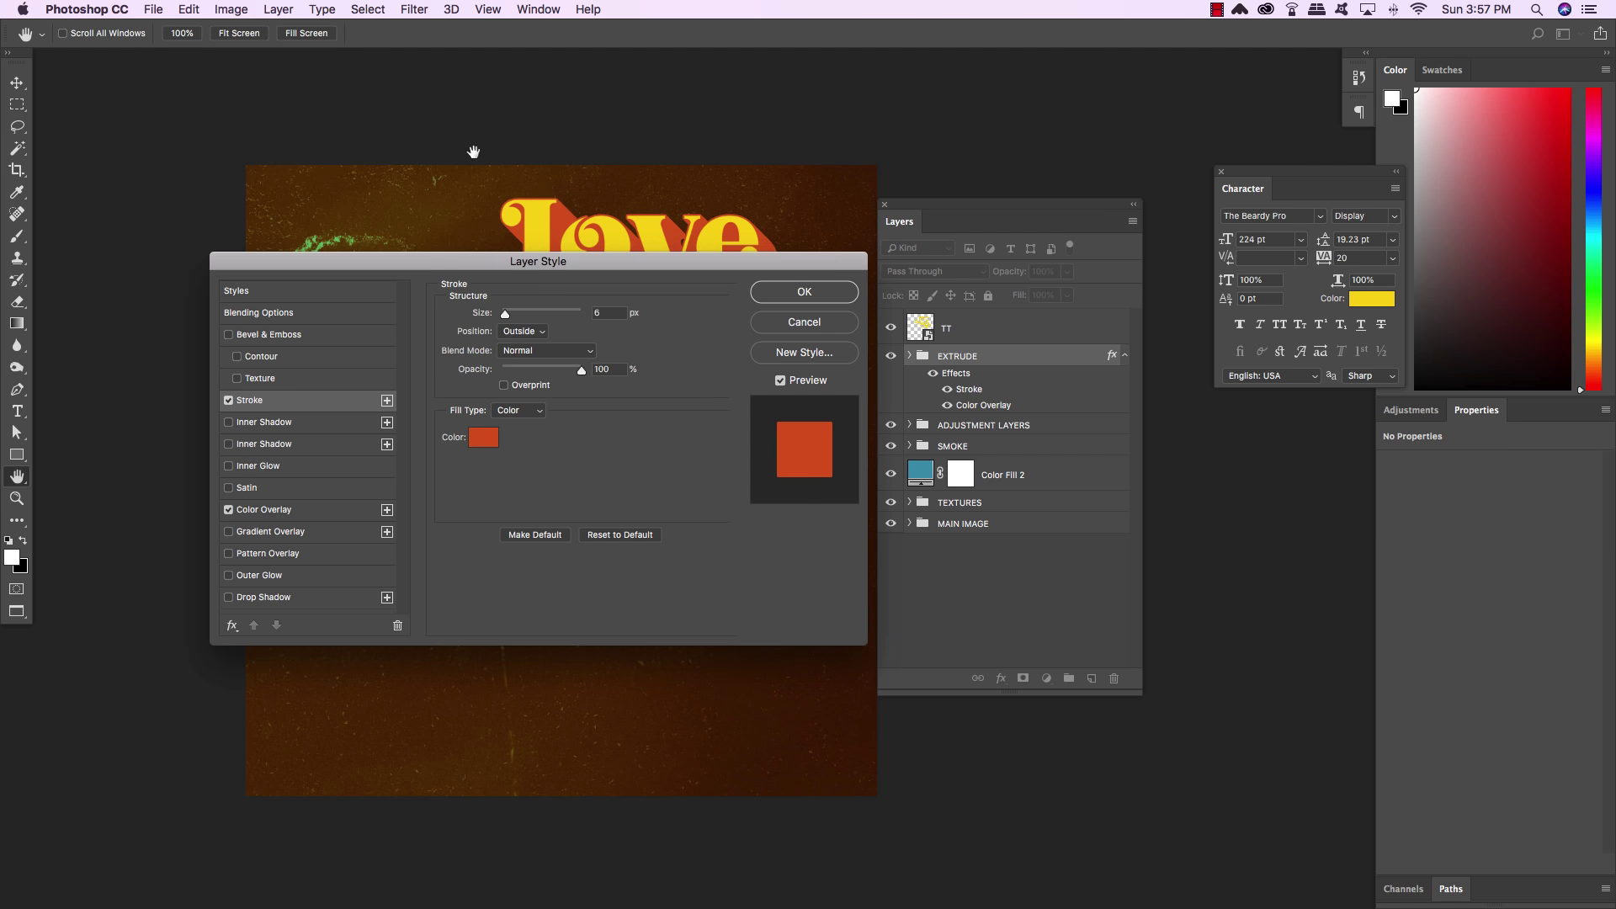
Apply the EXTRUDE styles, collapse its effects list, and select the TT layer
click(803, 292)
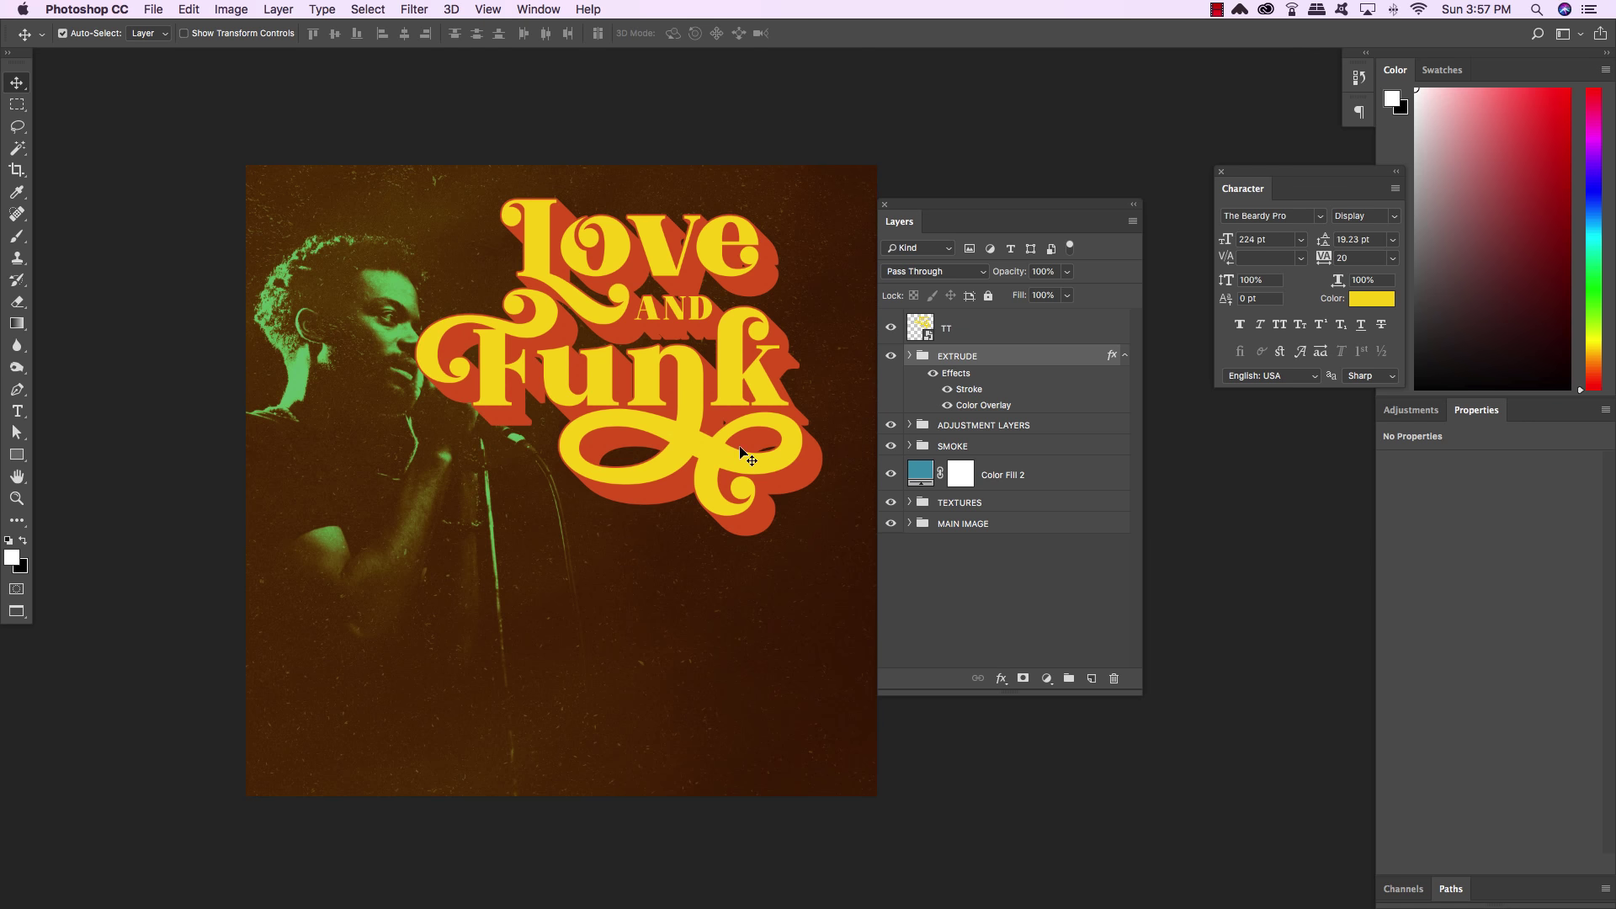
click(1125, 355)
click(967, 330)
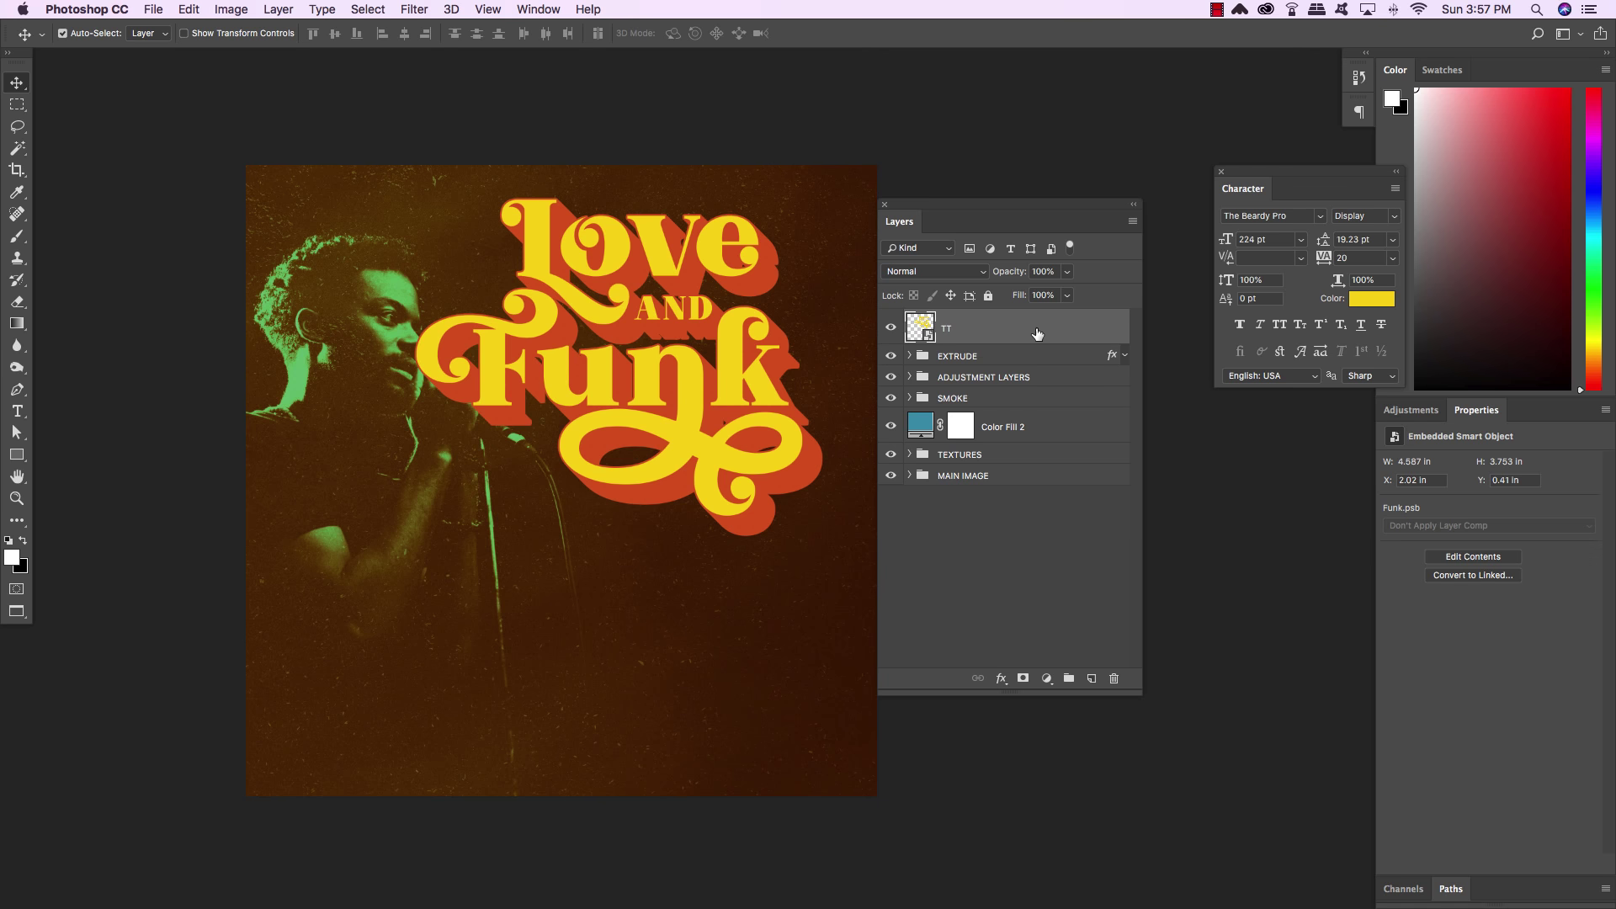
Duplicate TT as a layer named INLINE and set its Fill to 0%
key(super+j)
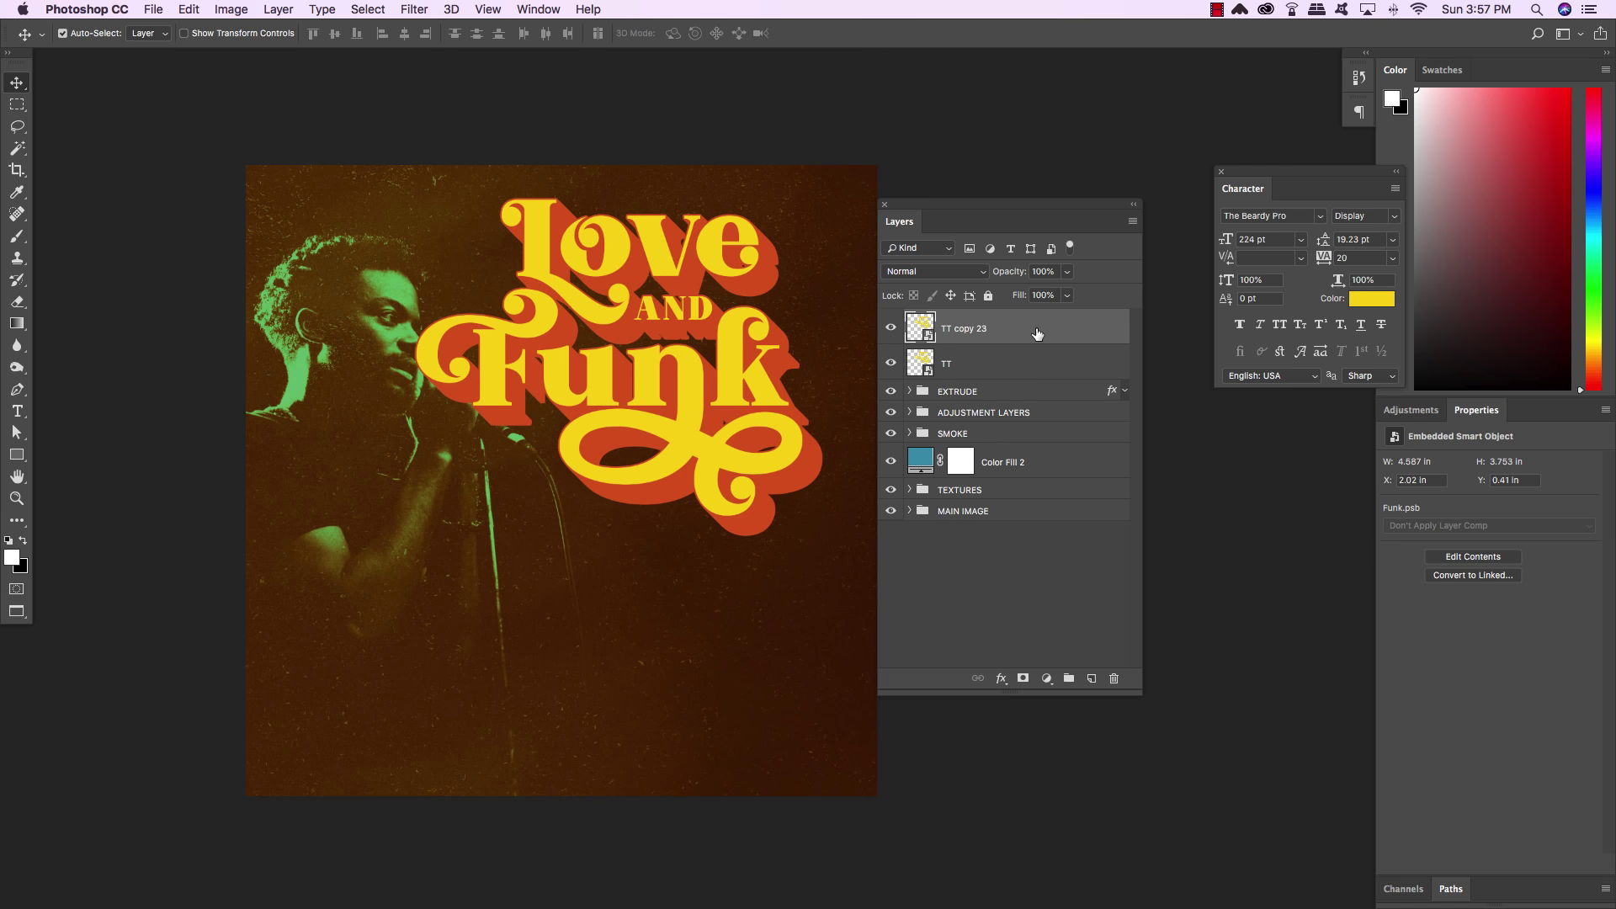
double_click(976, 335)
text(INLINE)
key(Return)
click(1067, 295)
drag(1049, 320, 864, 305)
click(1094, 333)
Toggle visibility of INLINE, TT and EXTRUDE to check the INLINE layer, then show all
drag(889, 366, 890, 393)
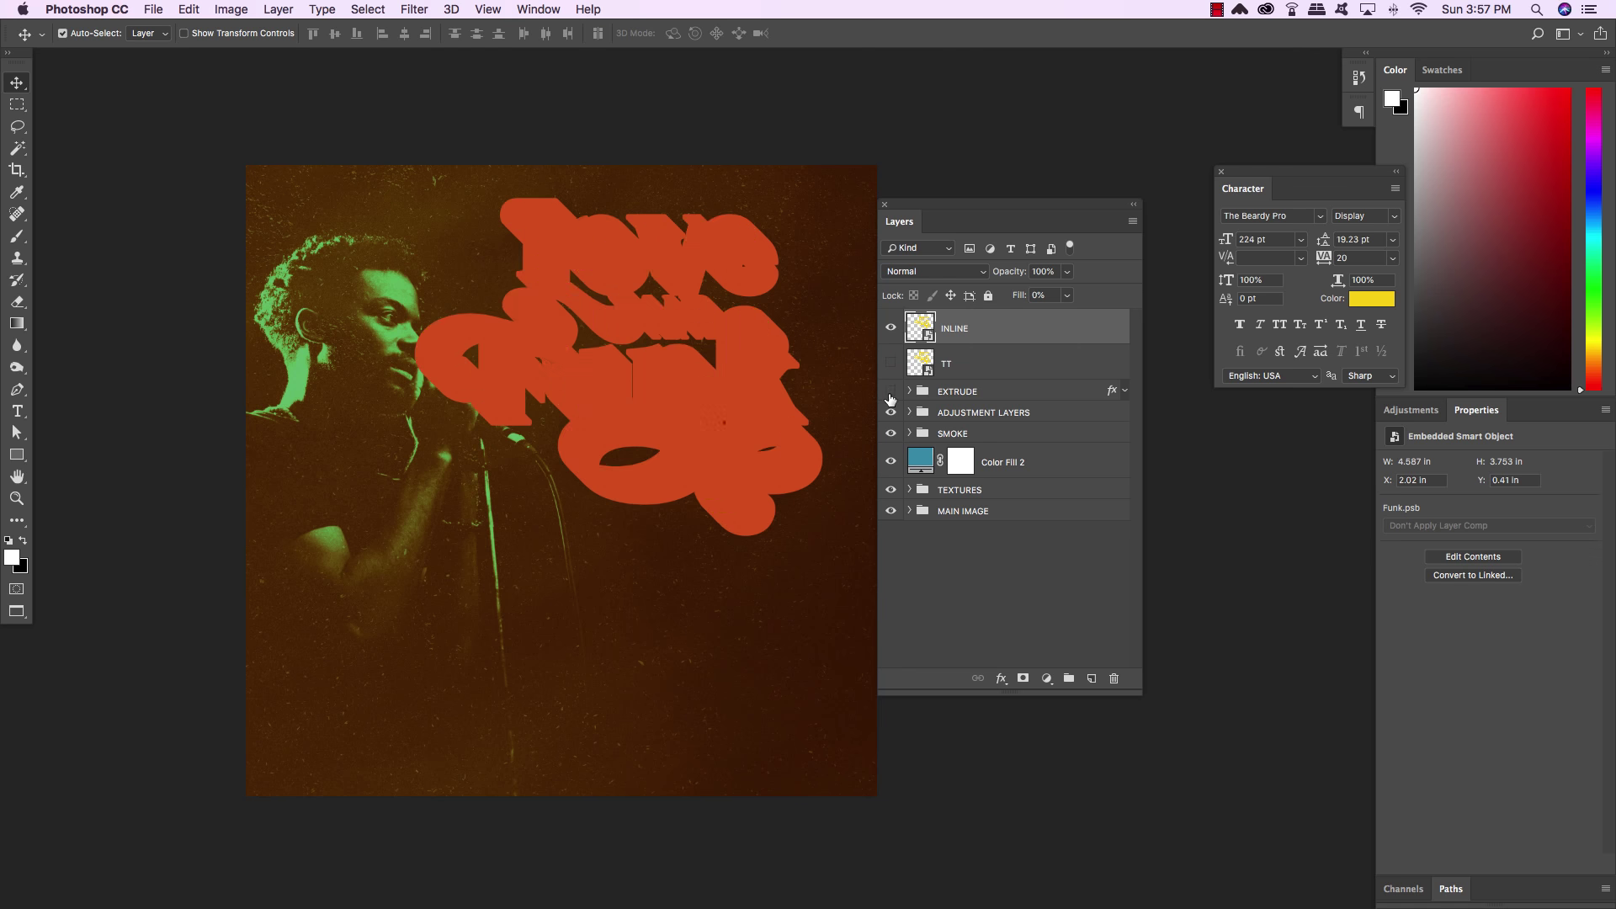
click(892, 331)
click(892, 332)
click(892, 331)
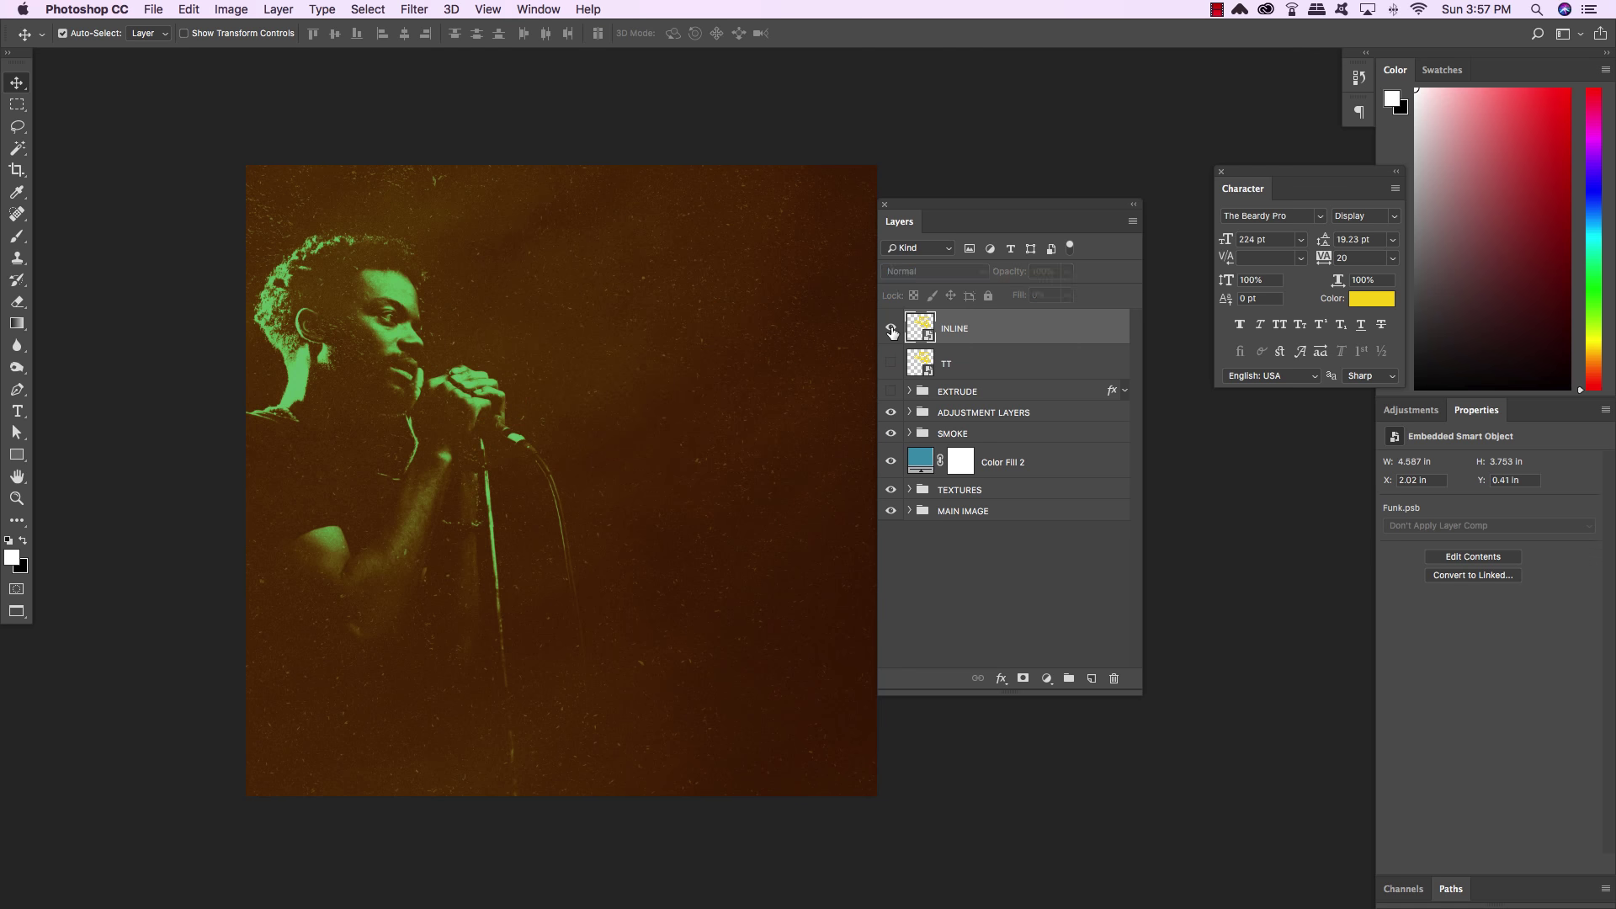
click(892, 332)
click(891, 362)
click(891, 392)
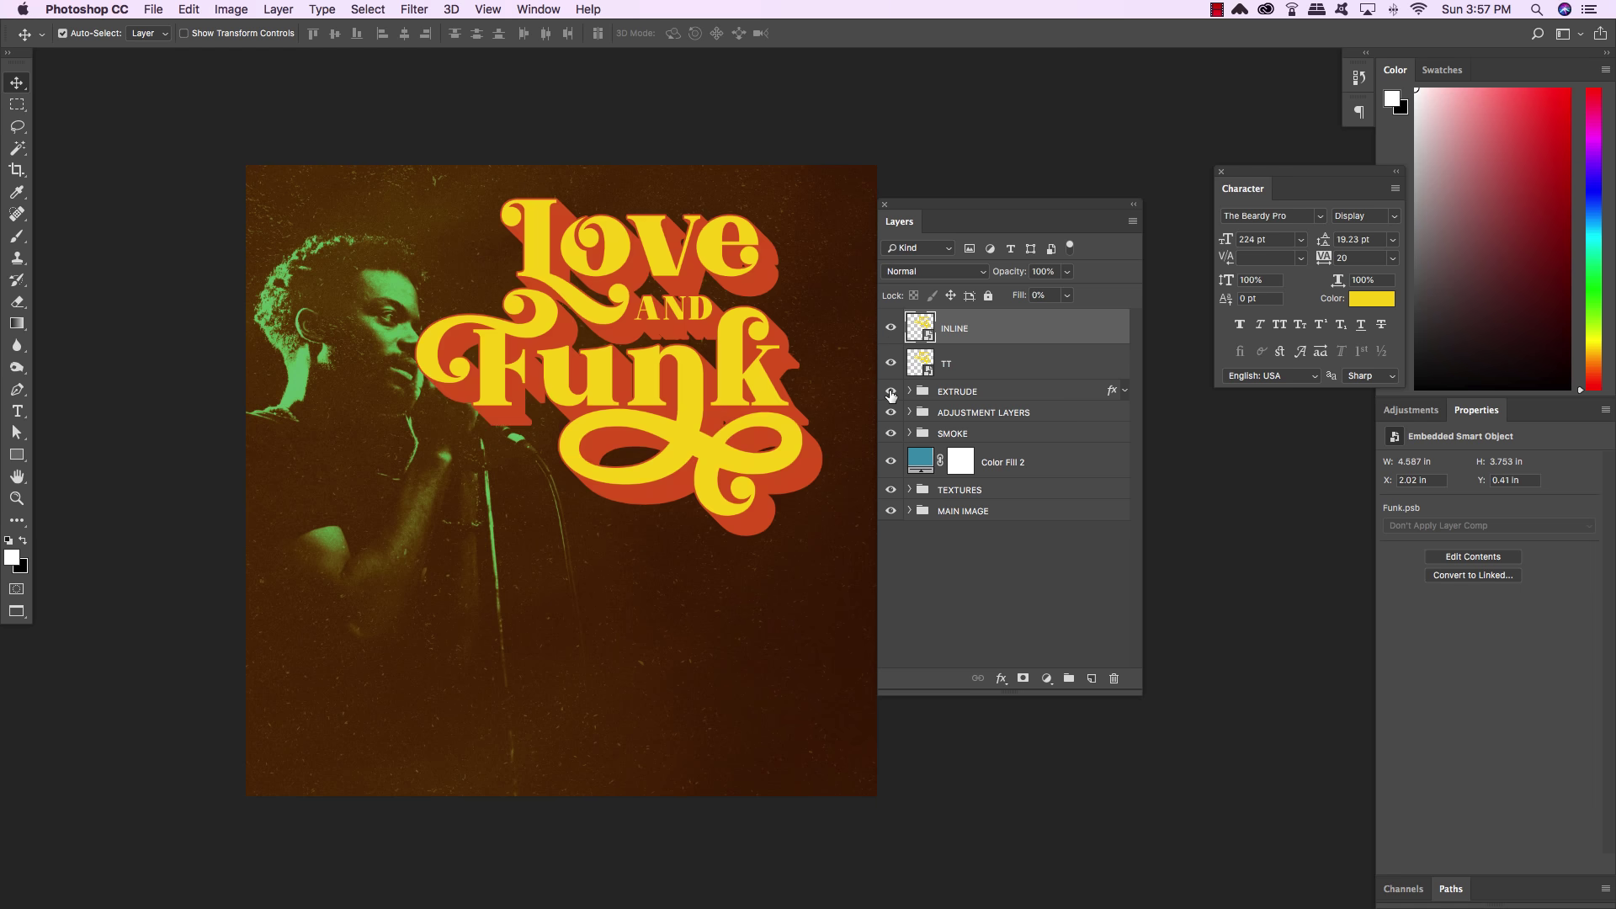
Give INLINE a 10 px inside Stroke in orange fd9400
double_click(1119, 330)
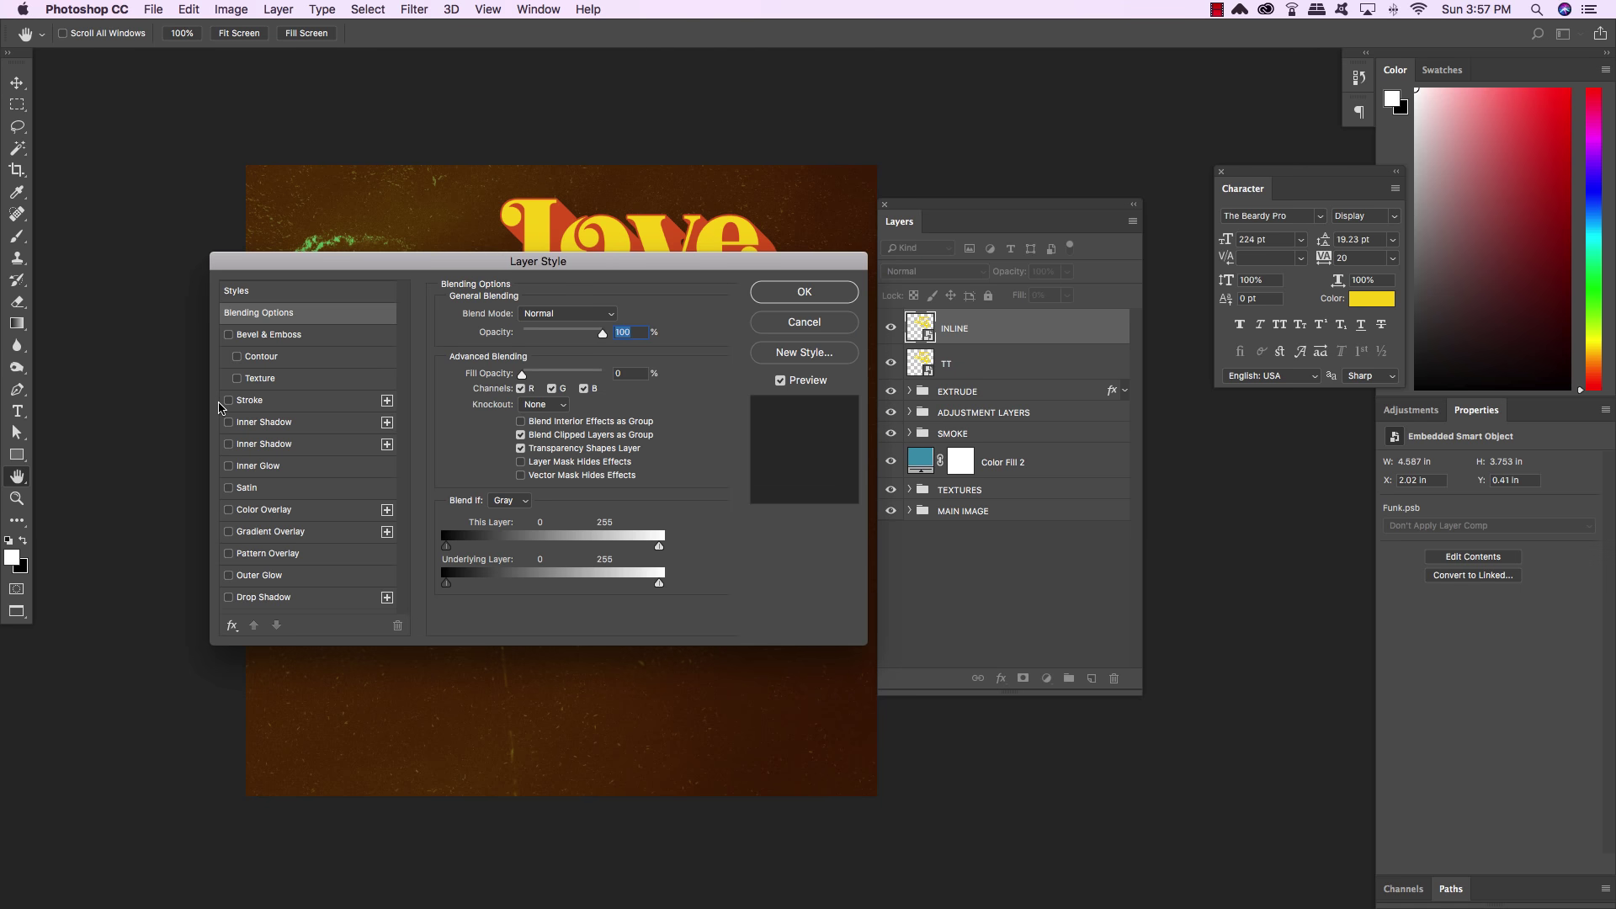
click(229, 402)
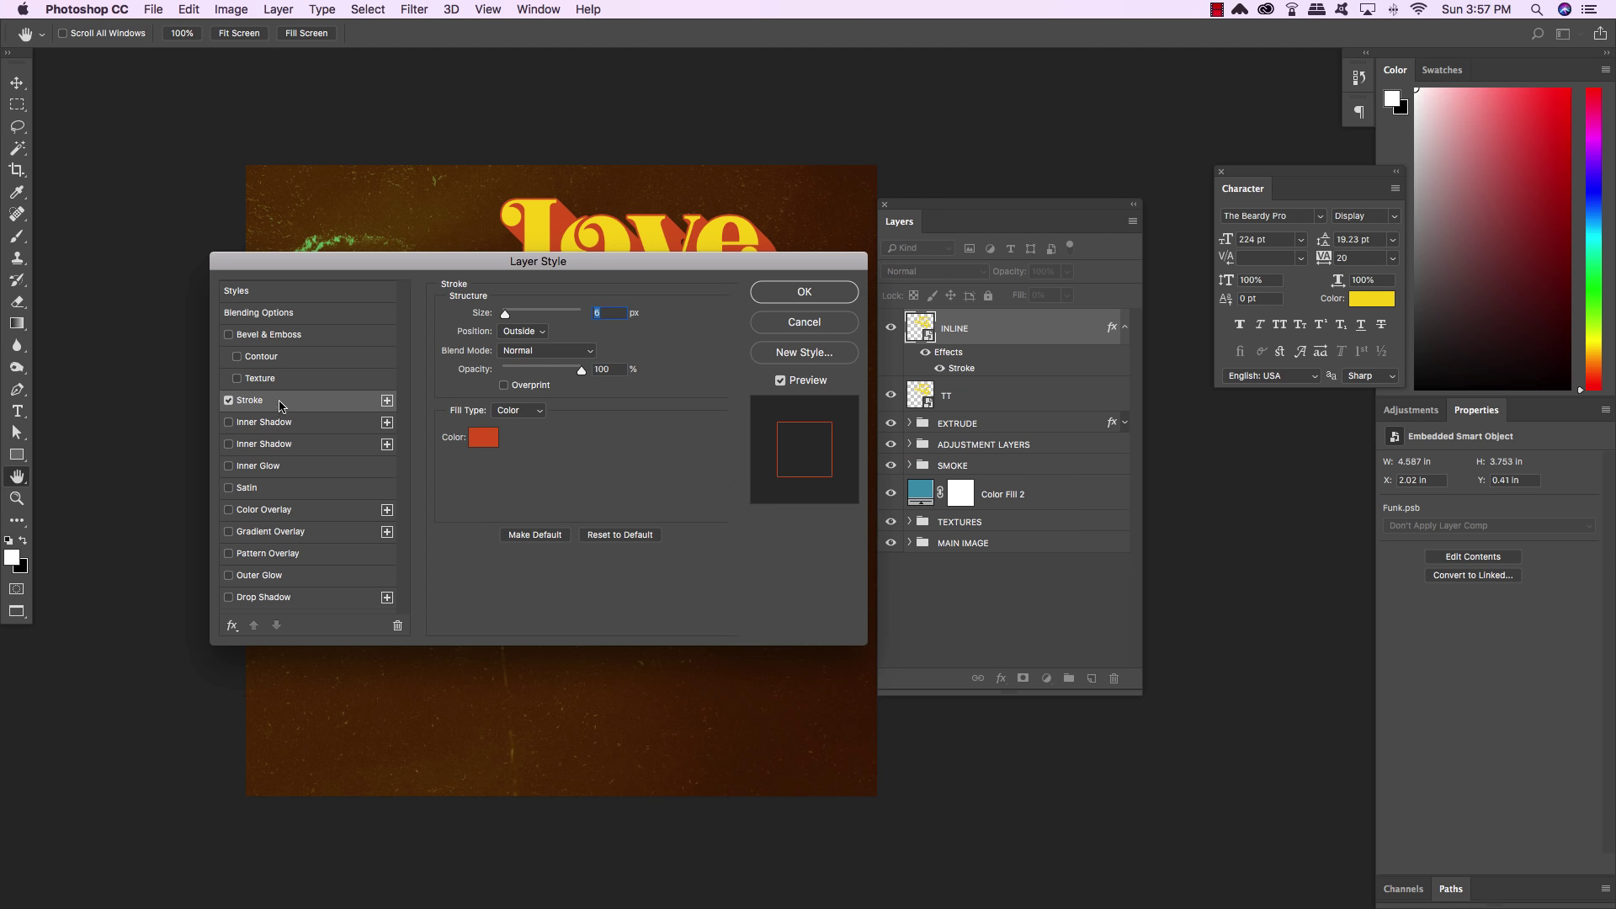
click(522, 335)
click(522, 335)
click(519, 334)
click(519, 345)
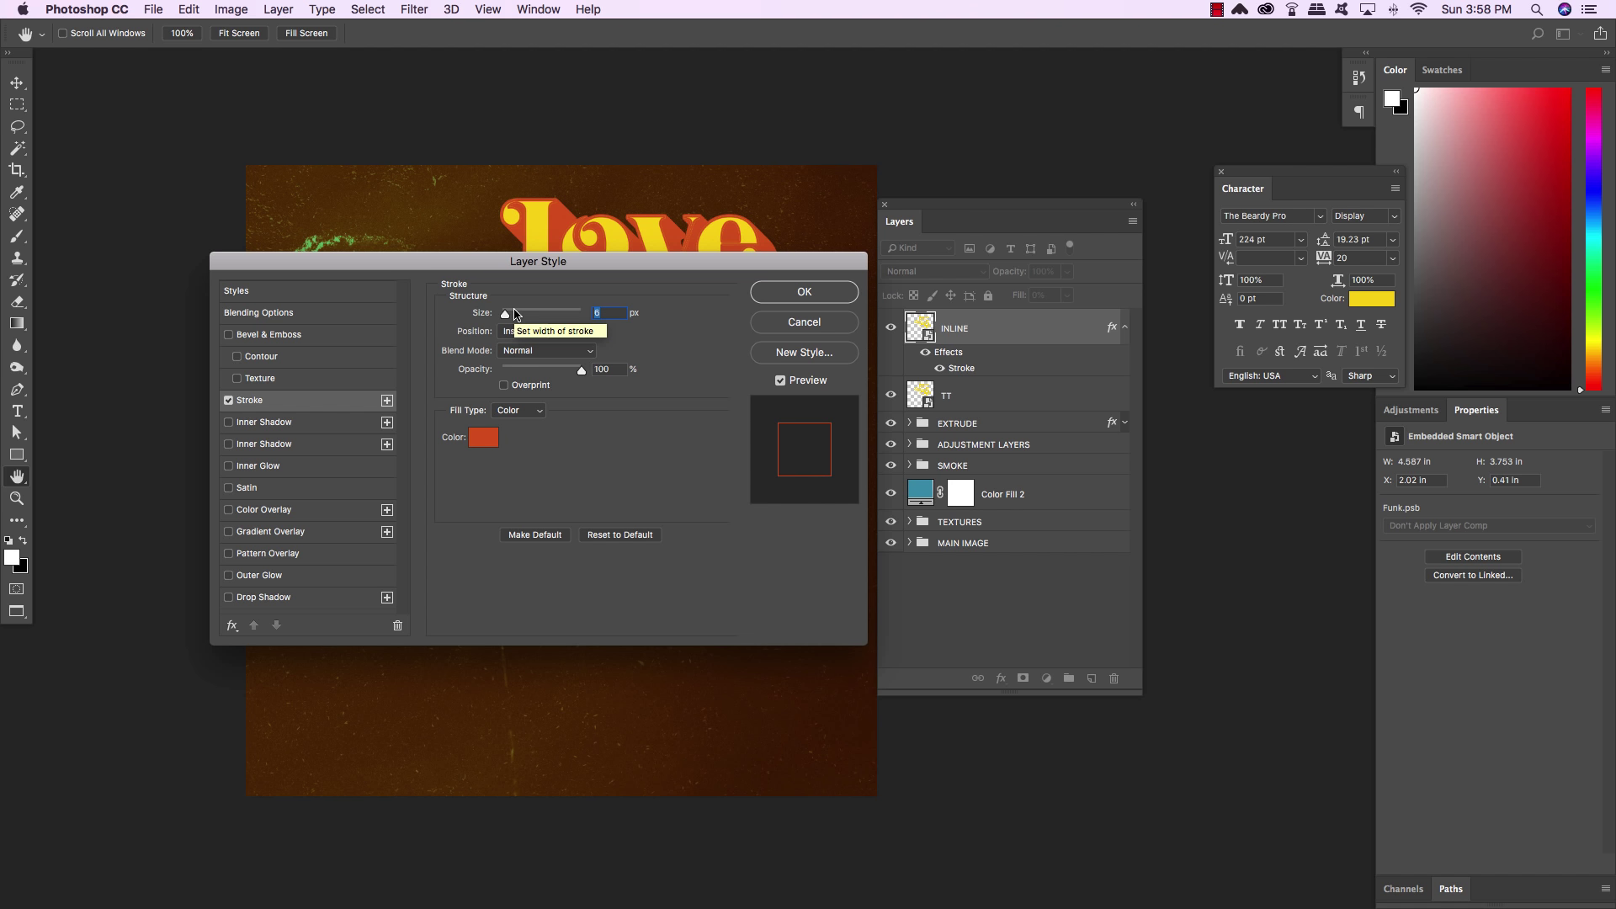
text(10)
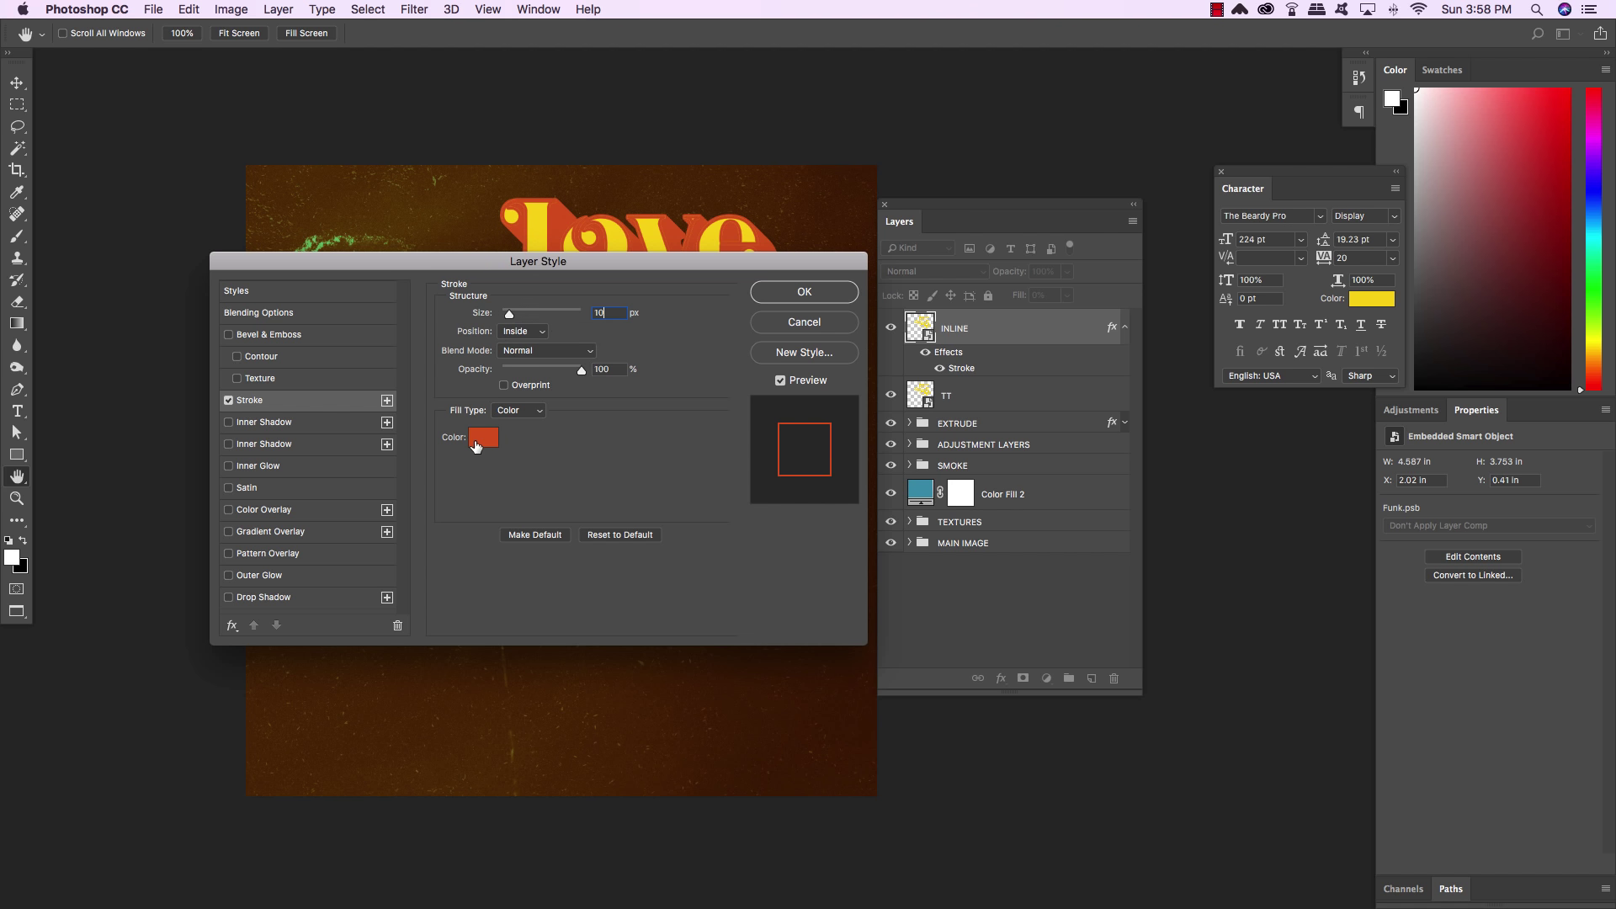
click(477, 441)
double_click(397, 411)
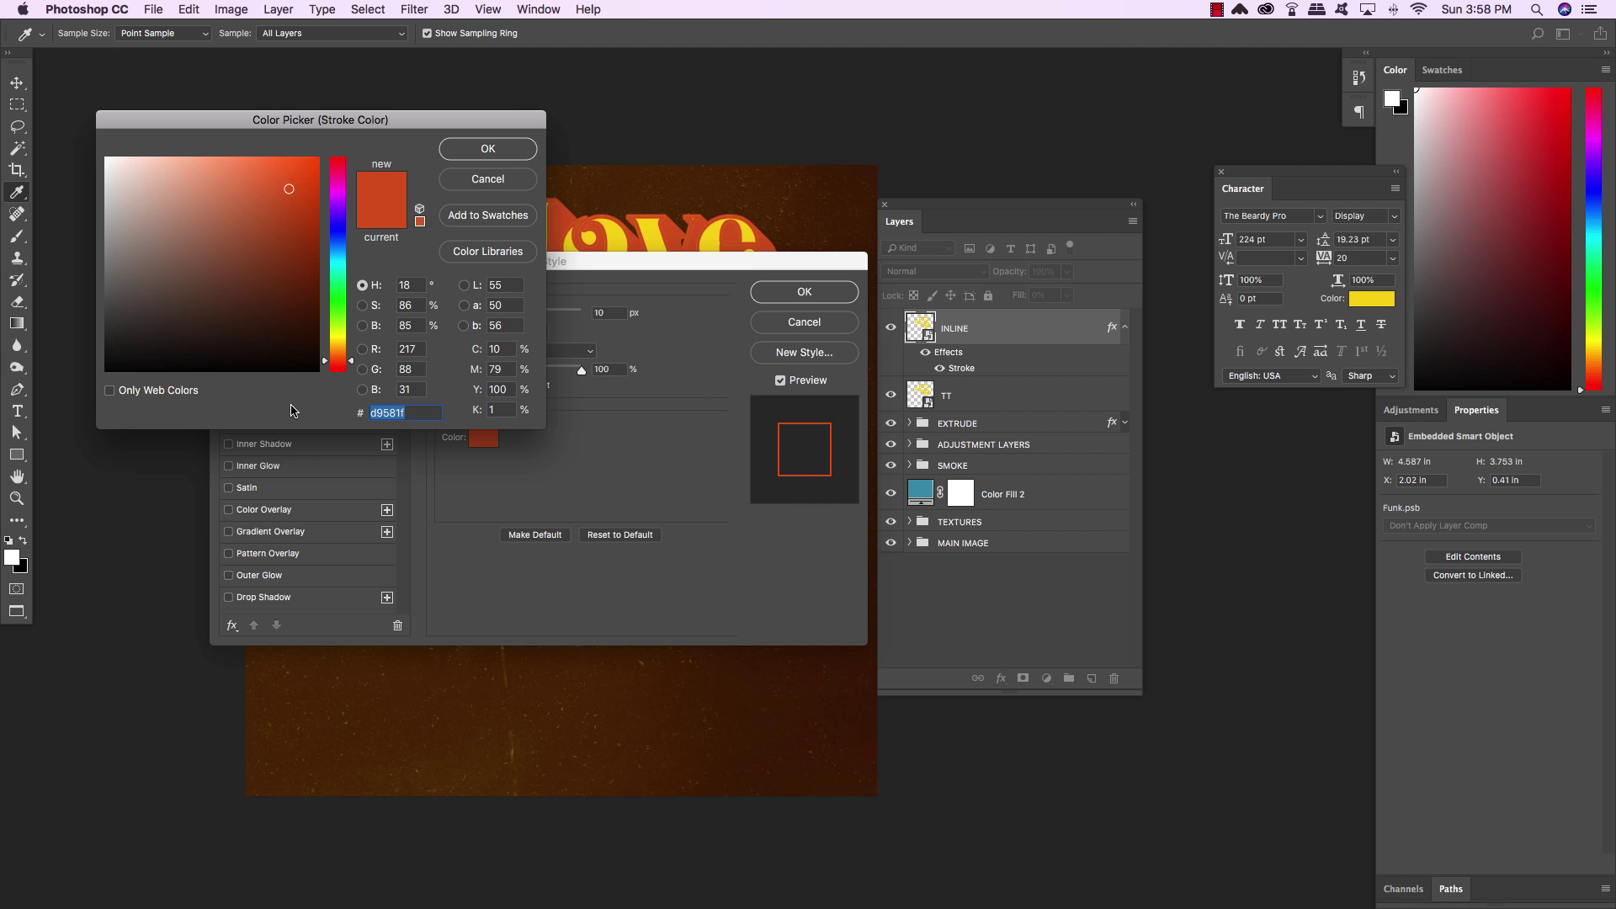
text(fd)
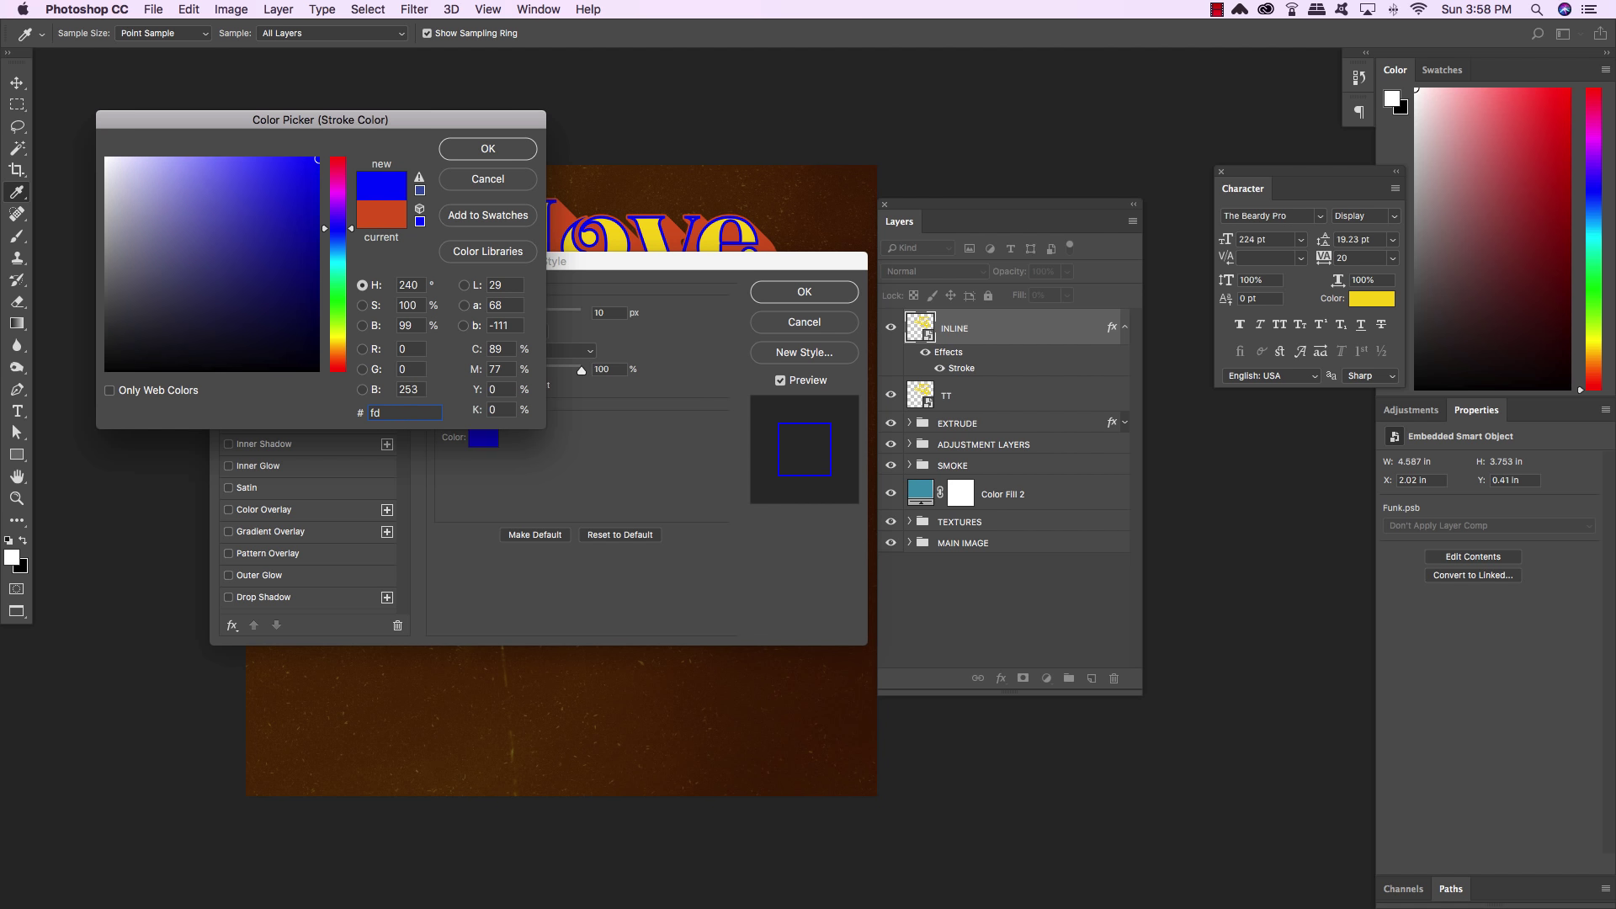
text(9400)
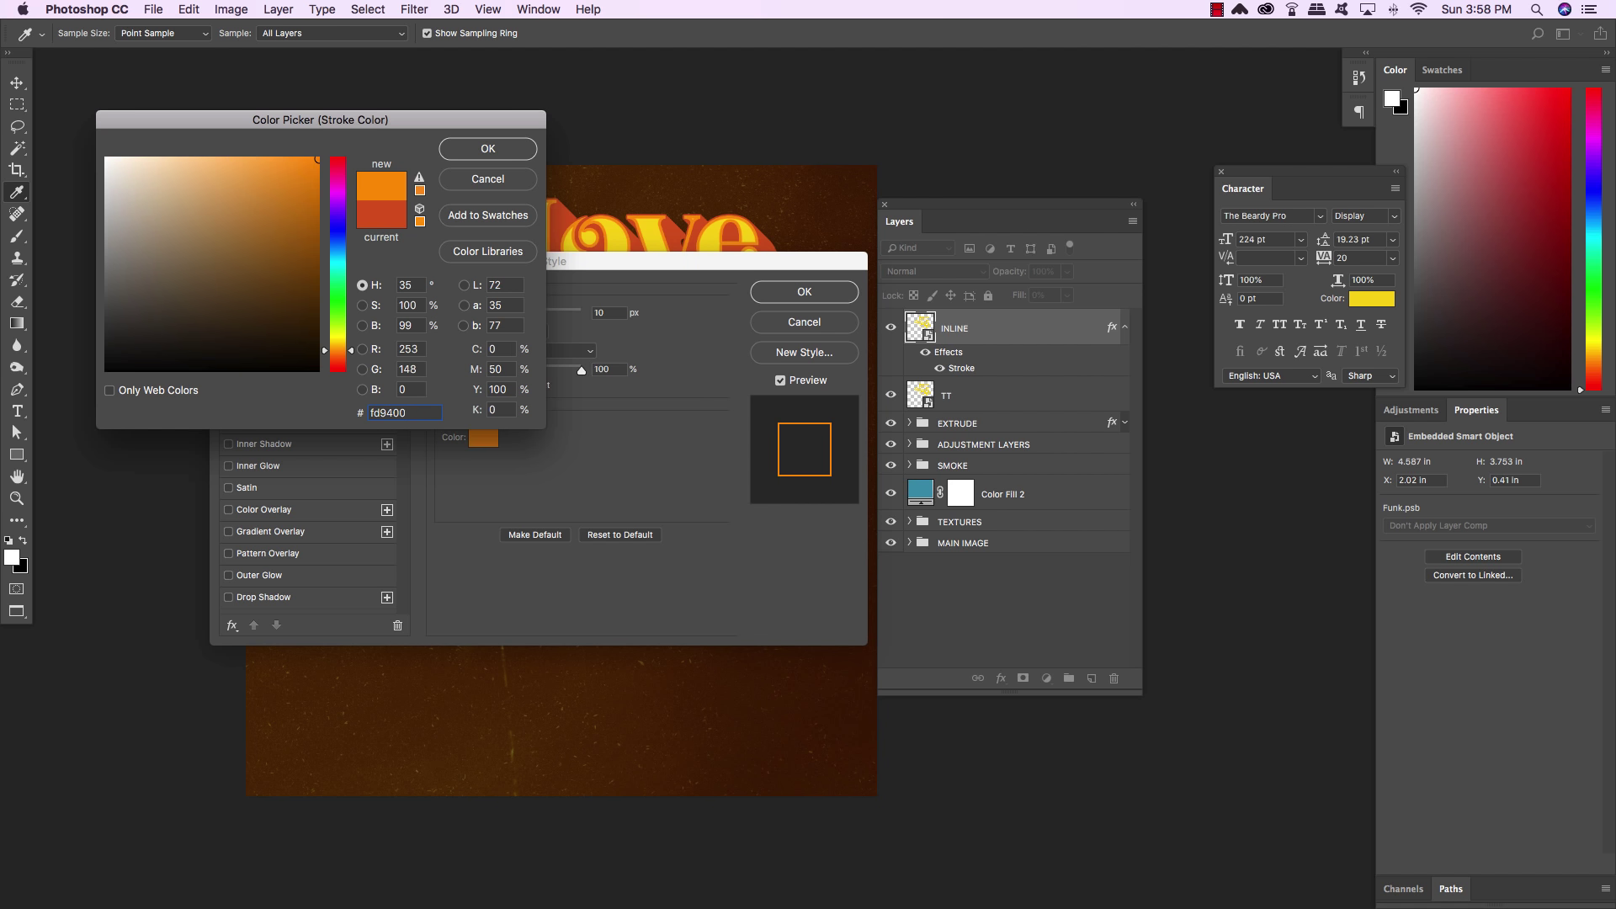
click(476, 151)
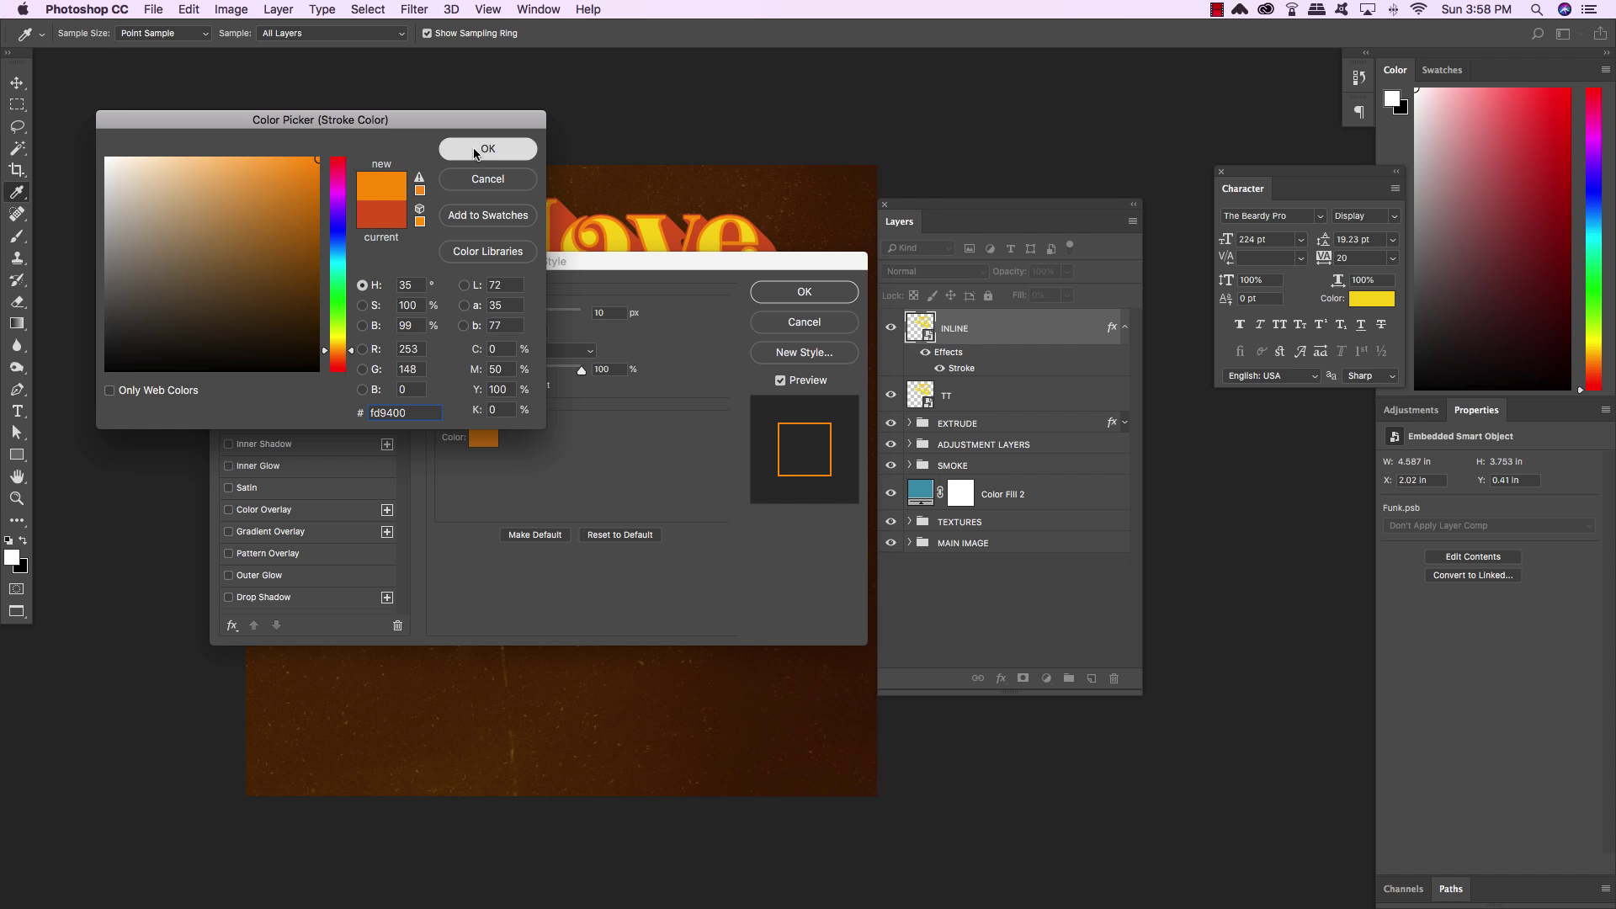
click(821, 291)
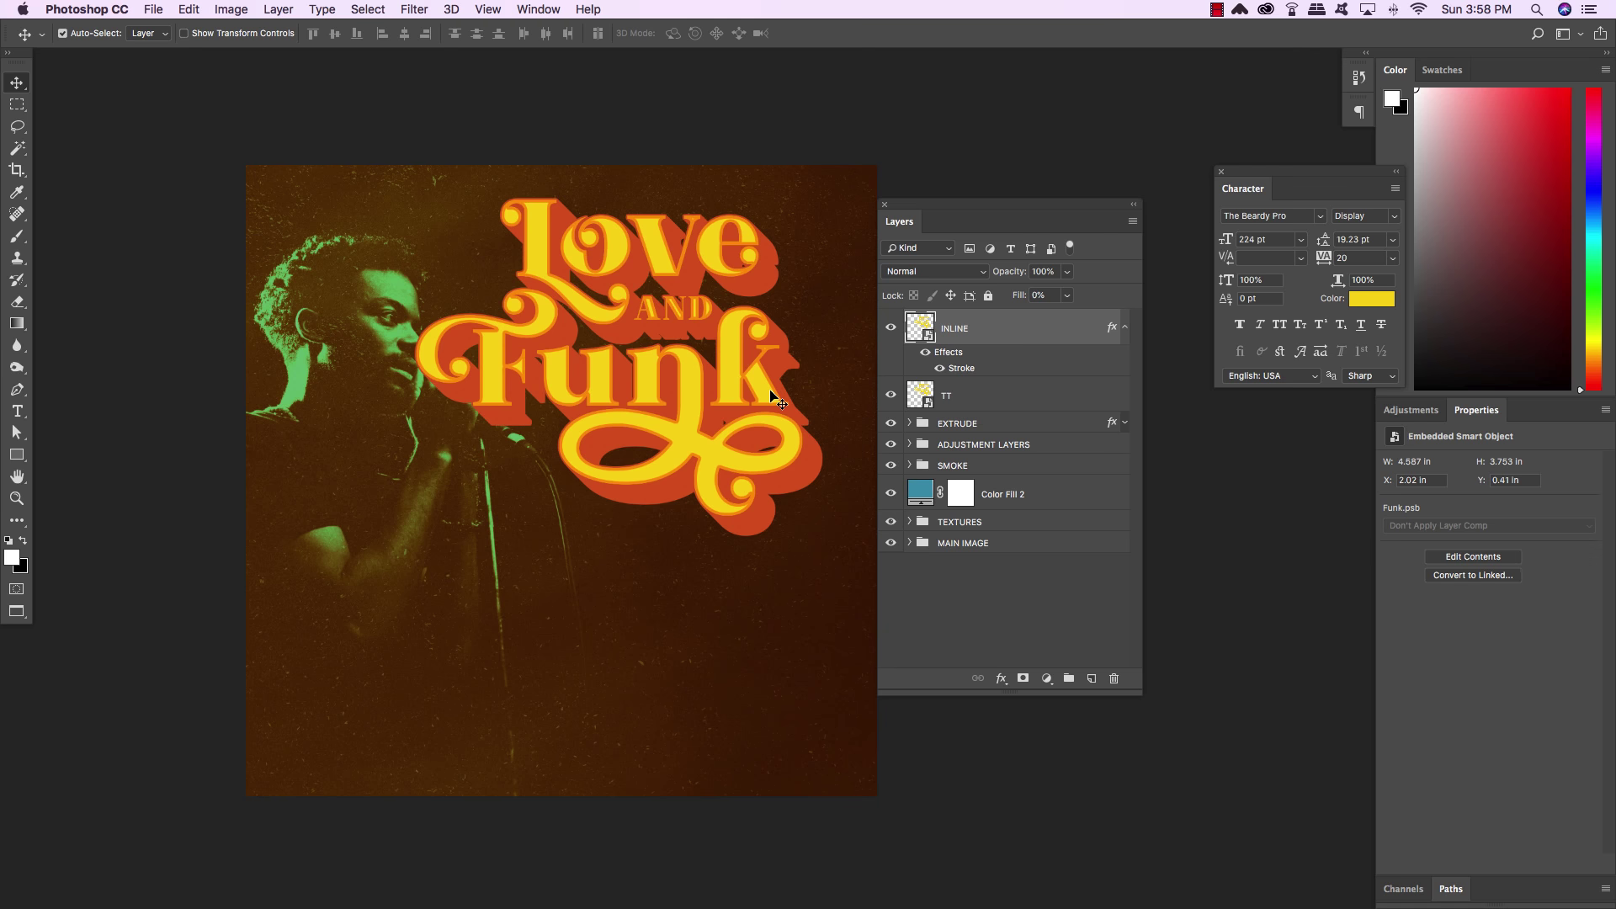
click(1126, 329)
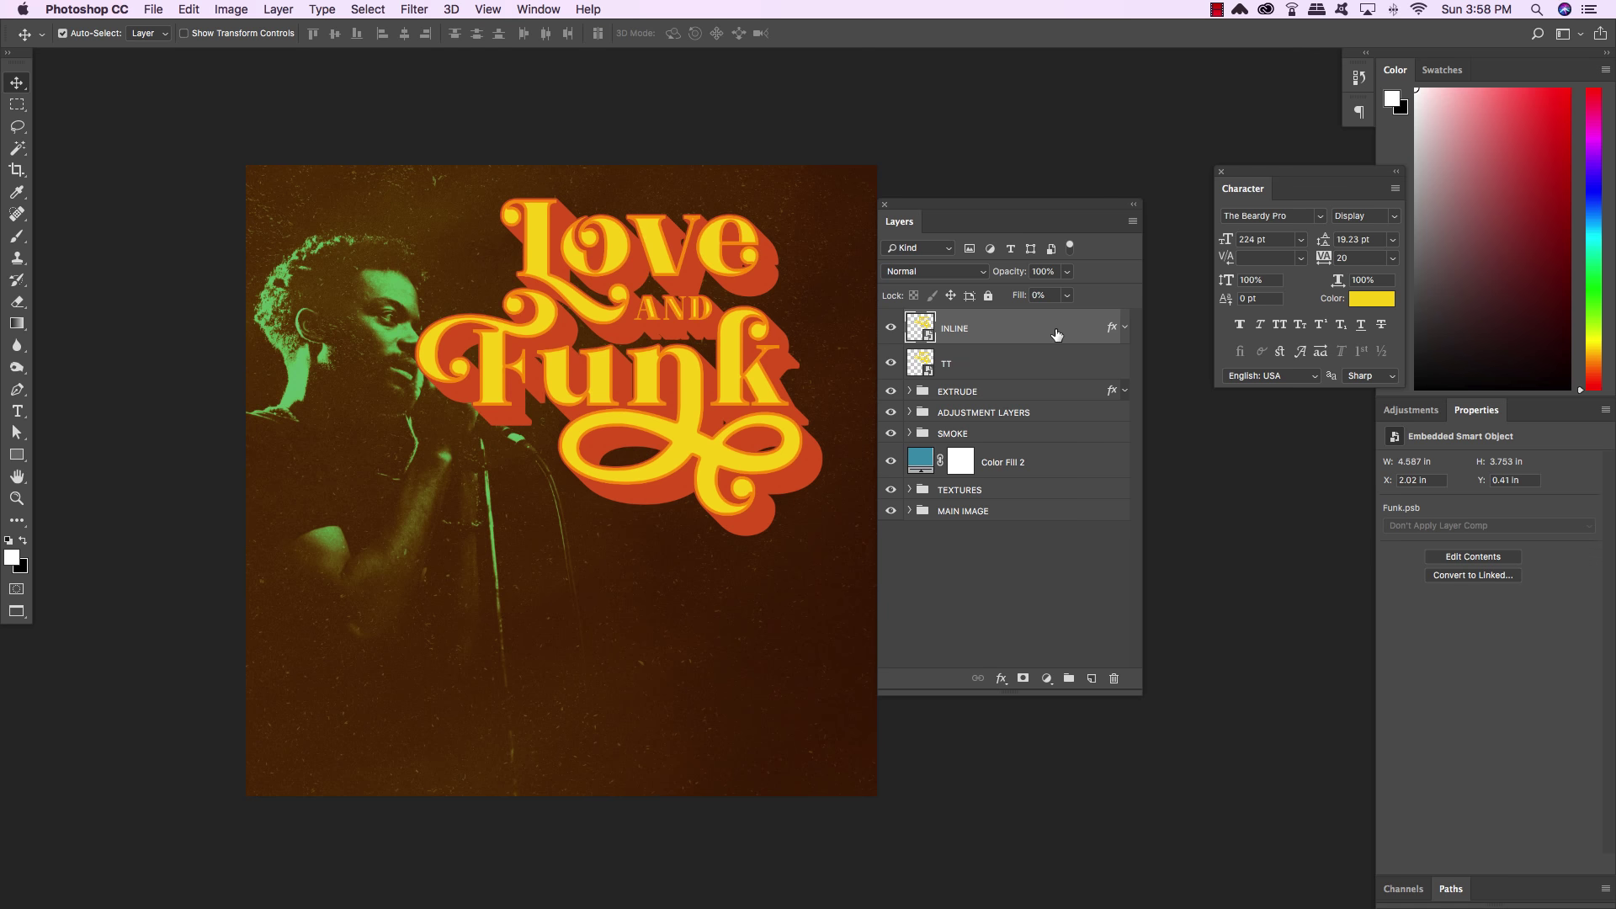
Group INLINE, TT and EXTRUDE into a group named TT, then zoom toward the singer
shift+click(1001, 394)
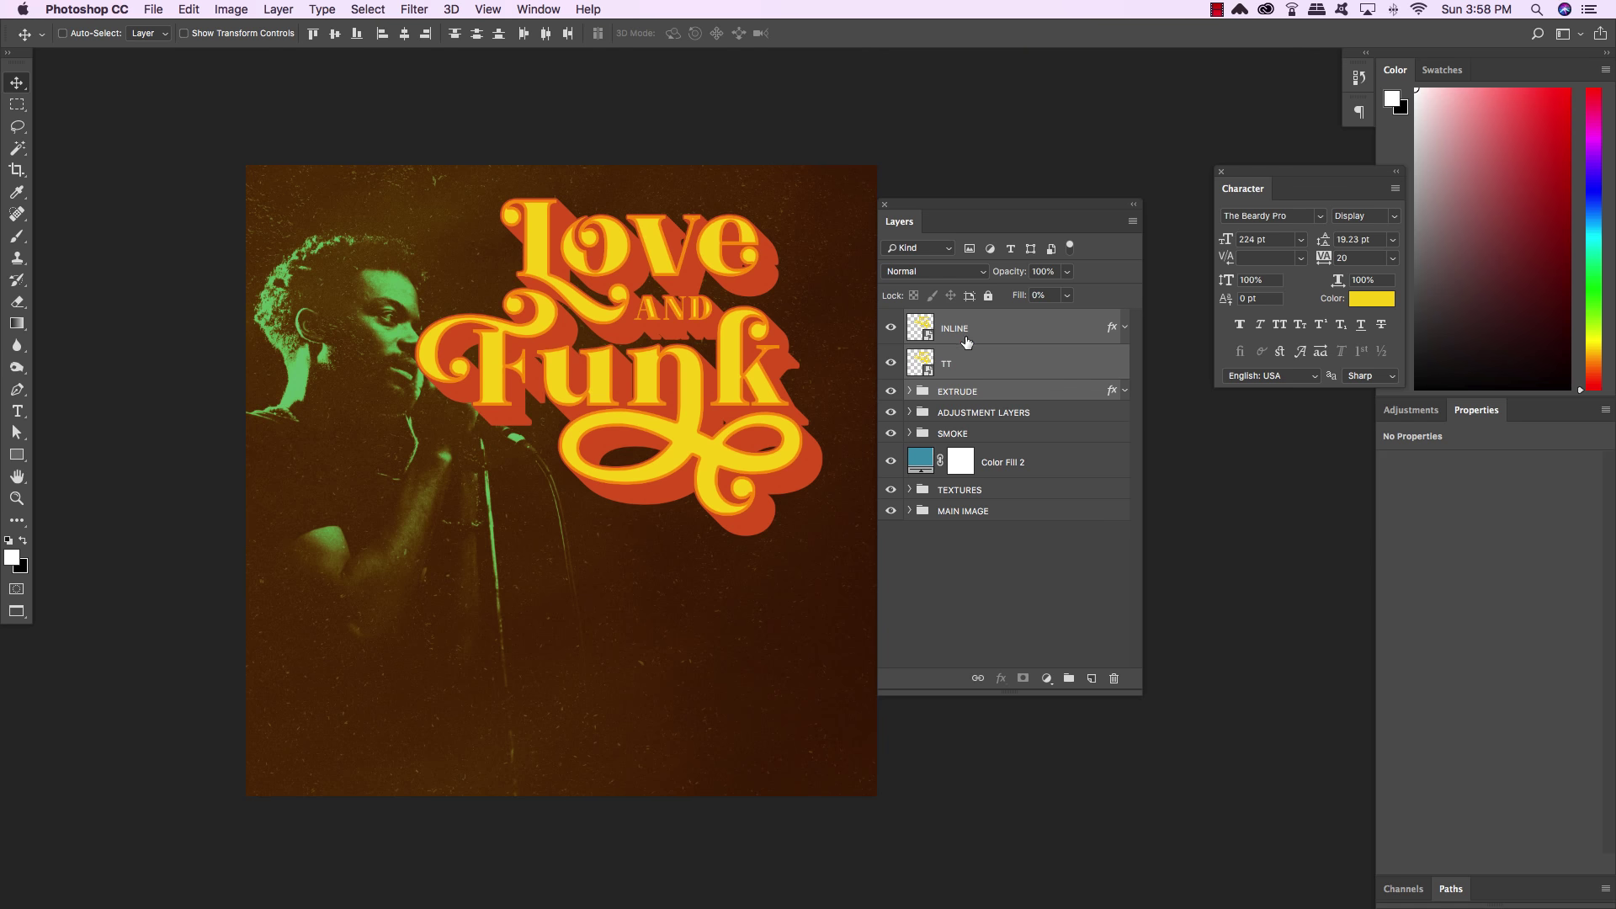
key(super+g)
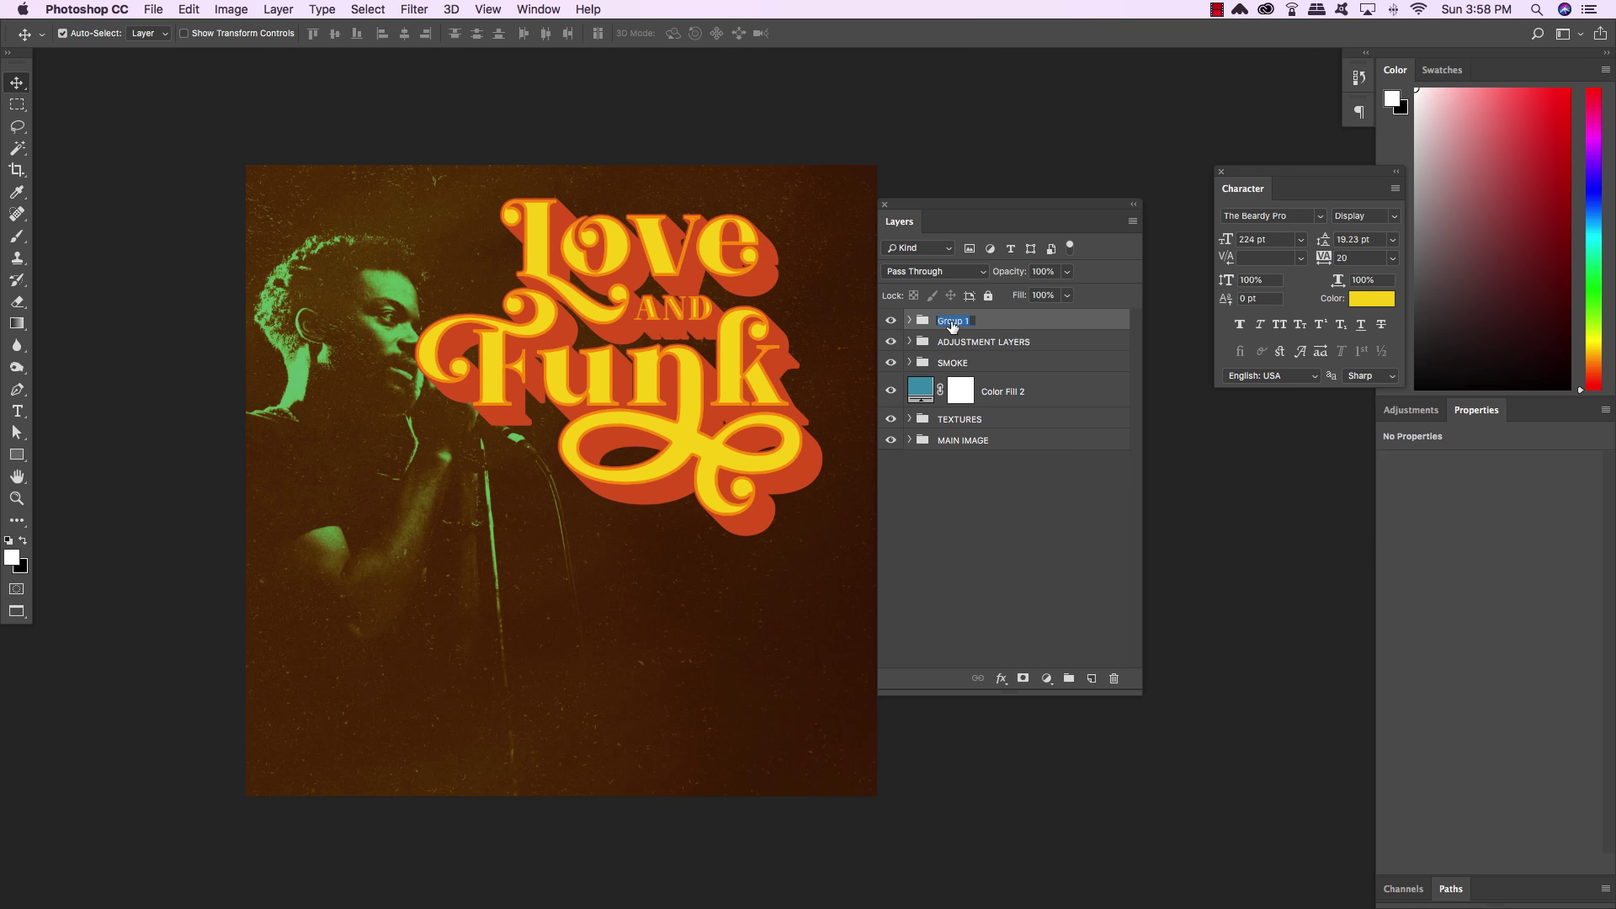
text(TT)
key(Return)
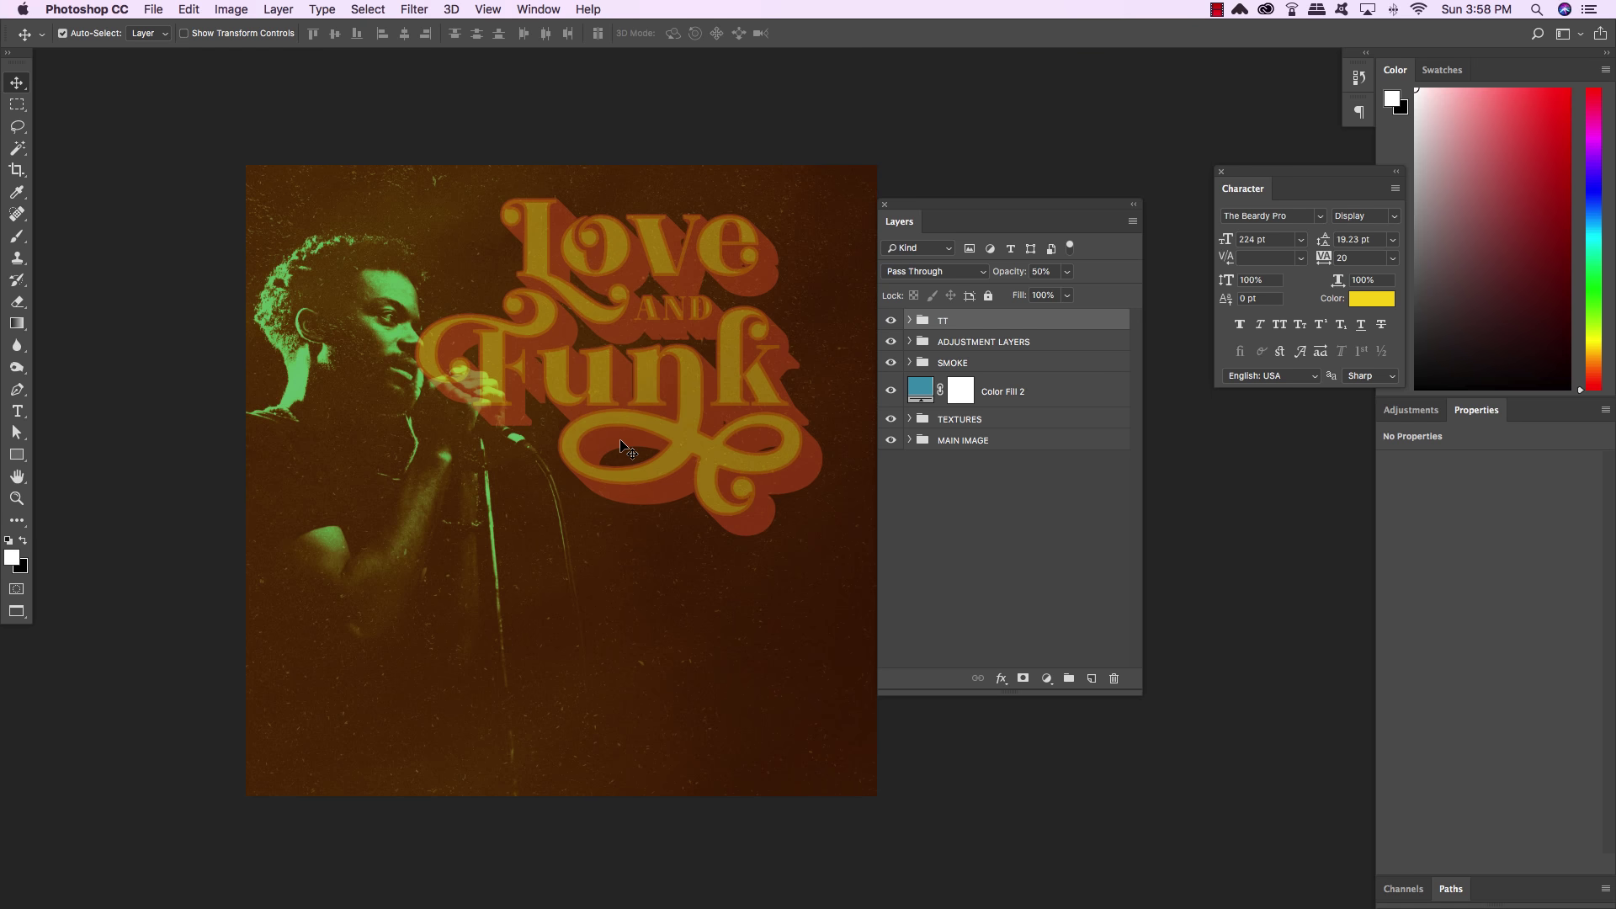
key(super+plus)
drag(547, 424, 718, 540)
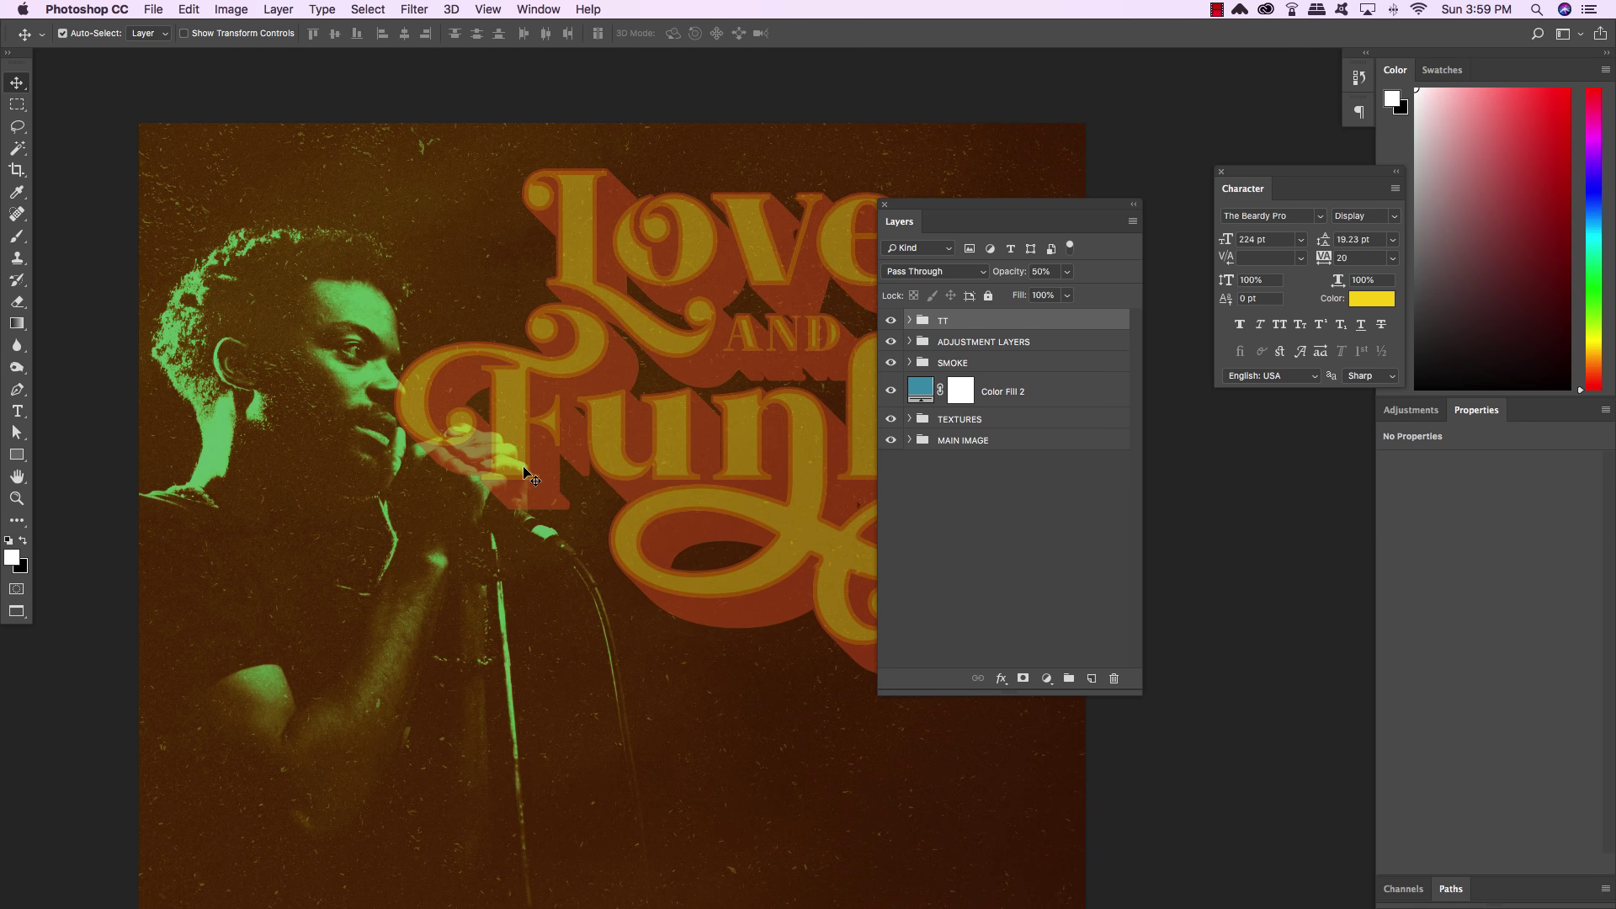
scroll(524, 474, right, 2)
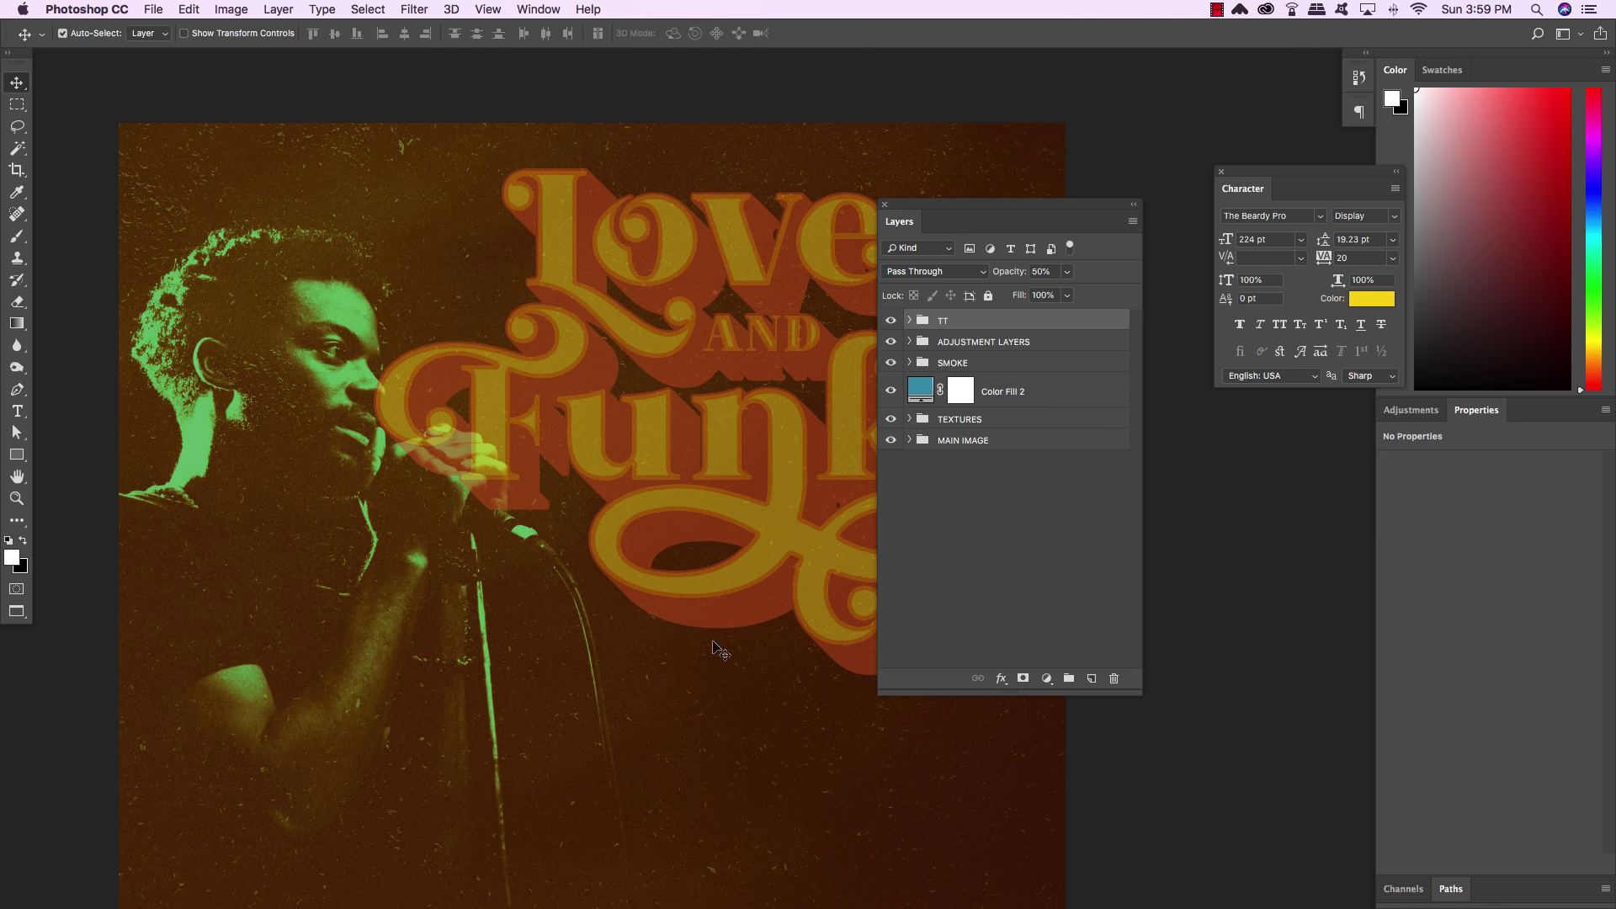
Add a layer mask to the TT group and ready a size-30 black brush near the singer's face
click(1022, 679)
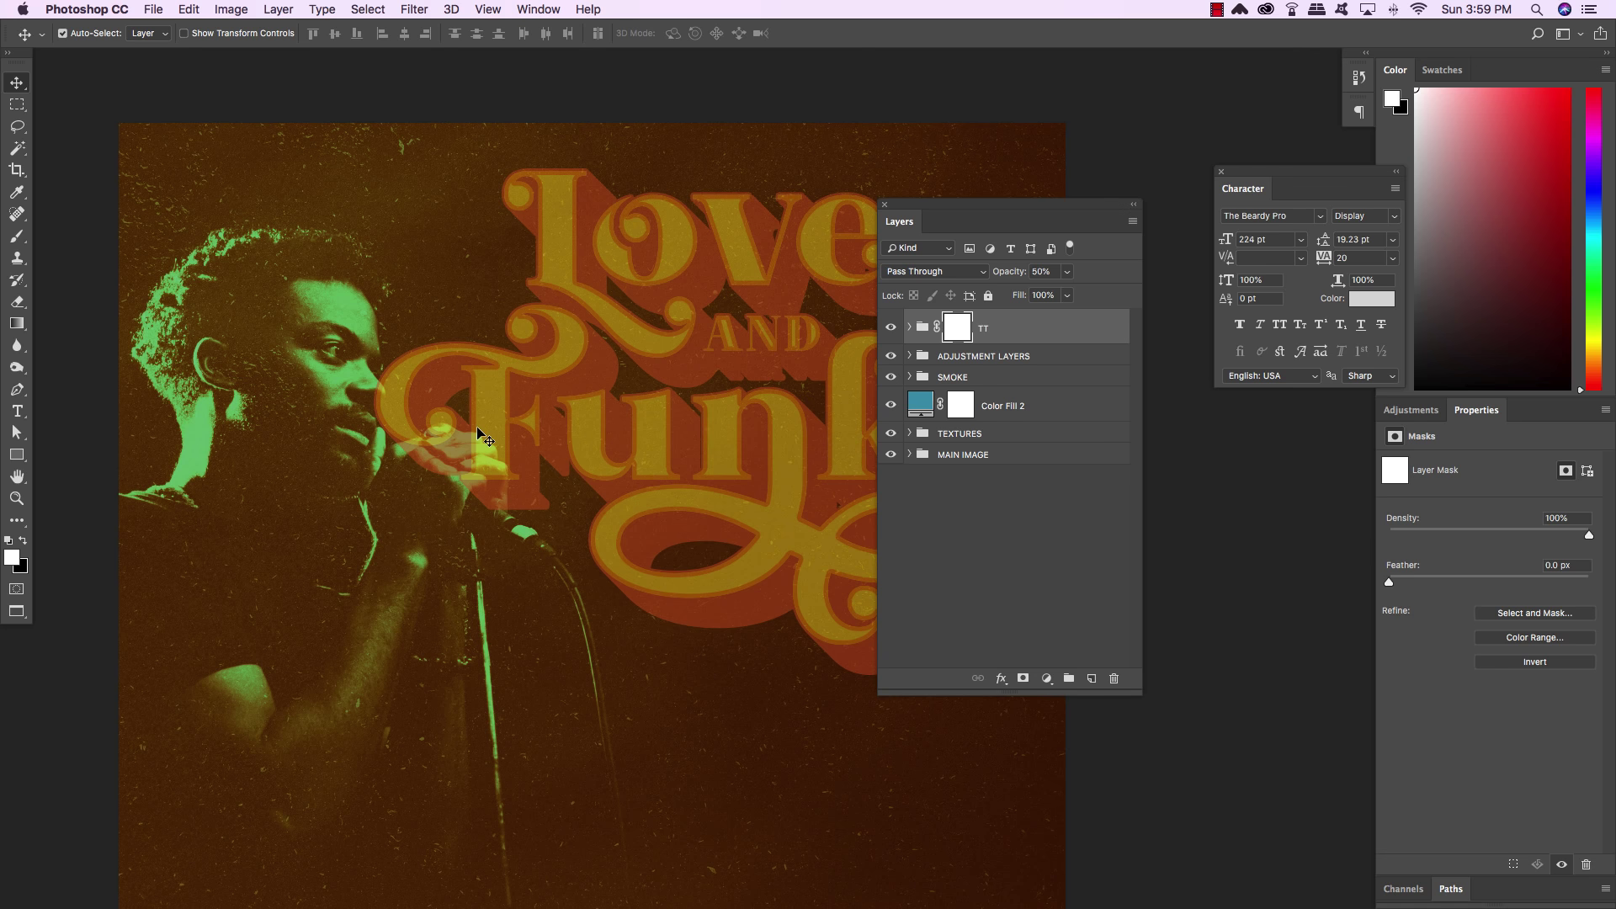
key(b)
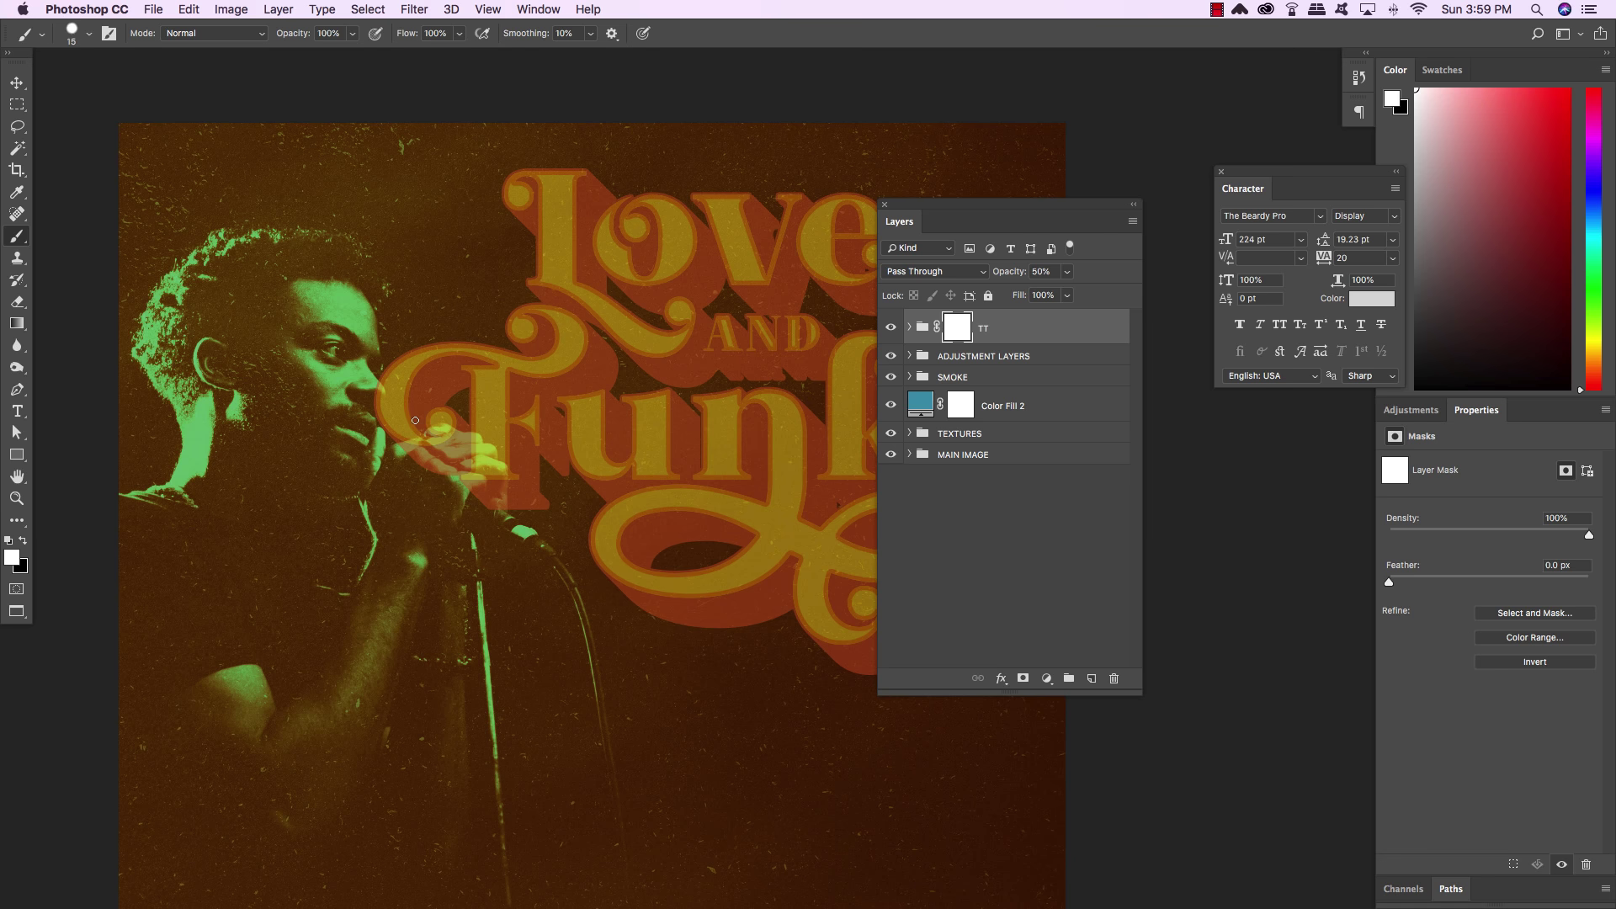
key(bracketright)
key(bracketright)
scroll(88, 561, right, 1)
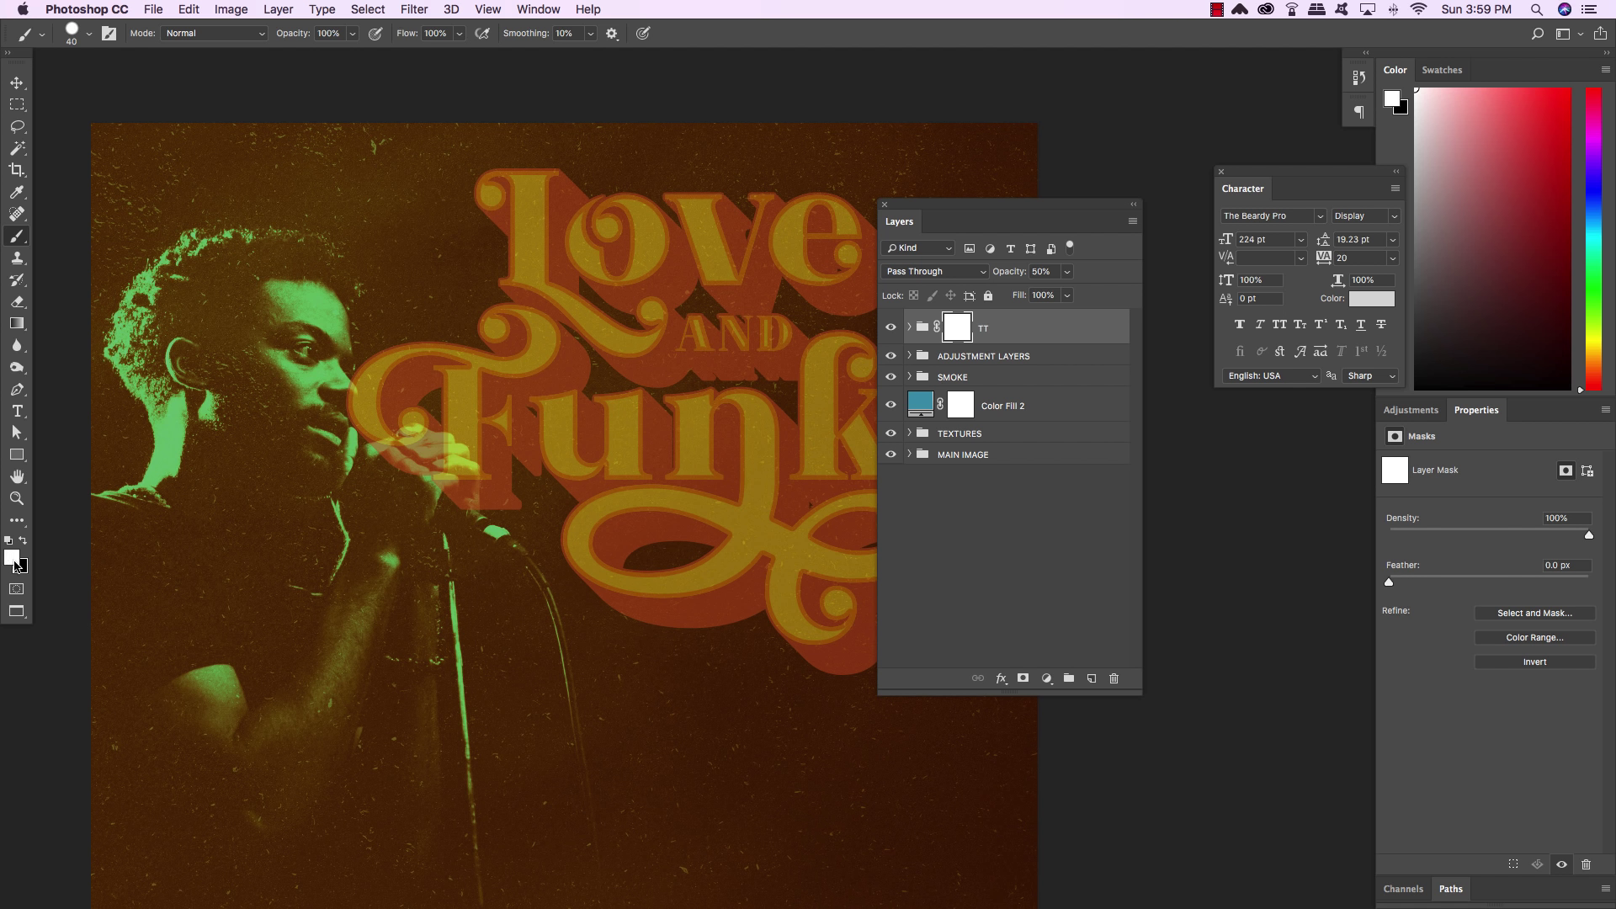
key(x)
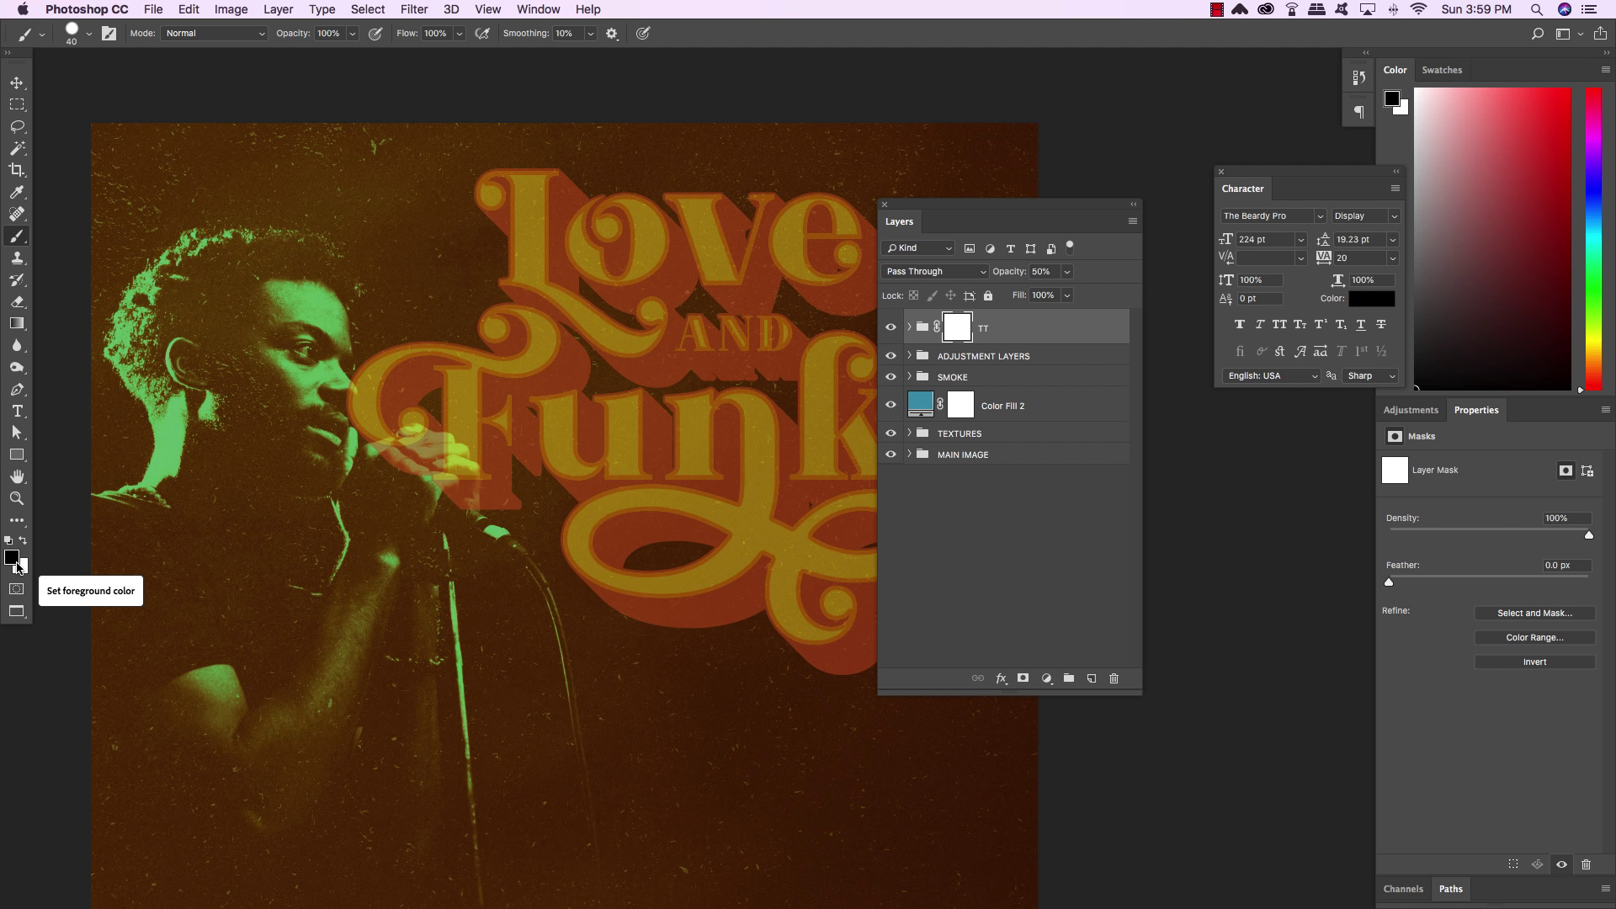
key(x)
key(x)
key(x)
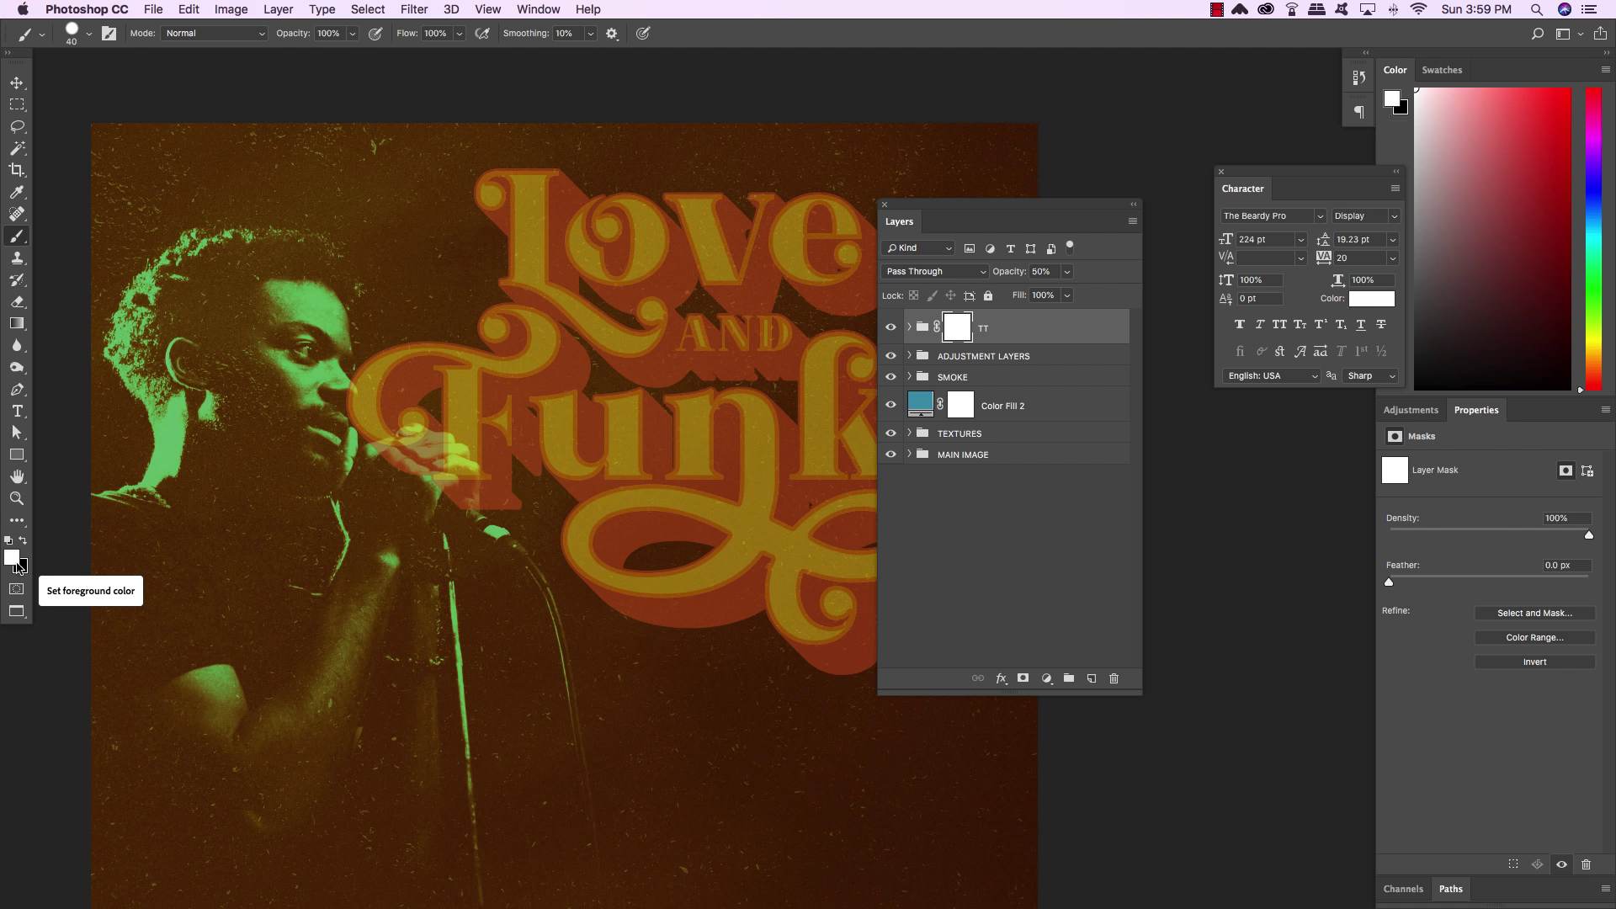
key(x)
key(x)
key(x)
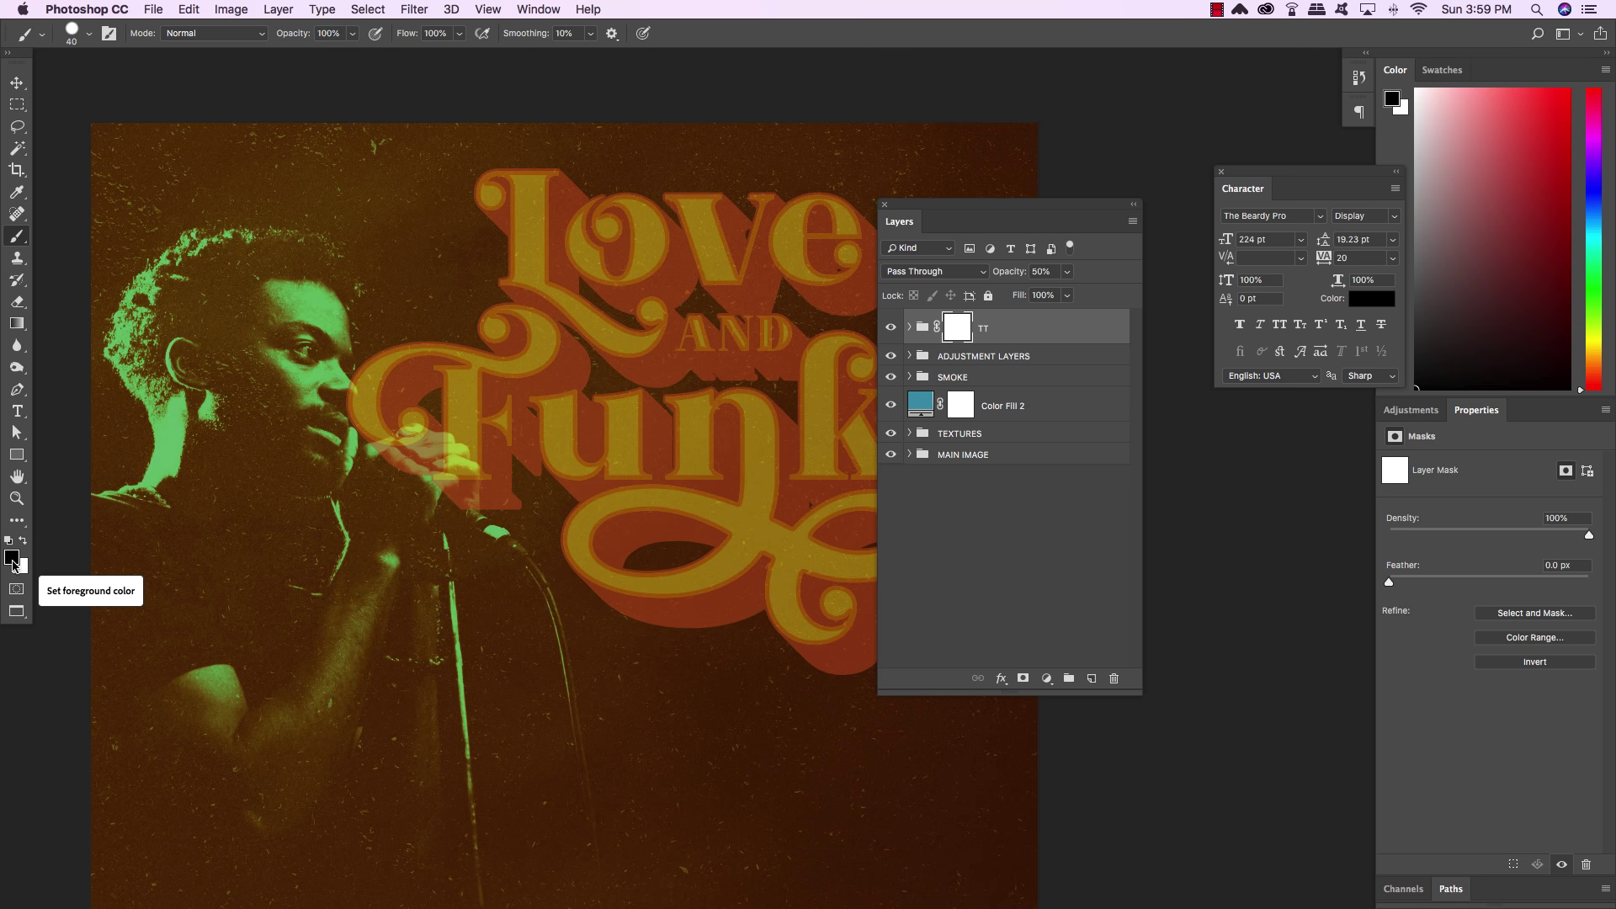
drag(302, 359, 411, 445)
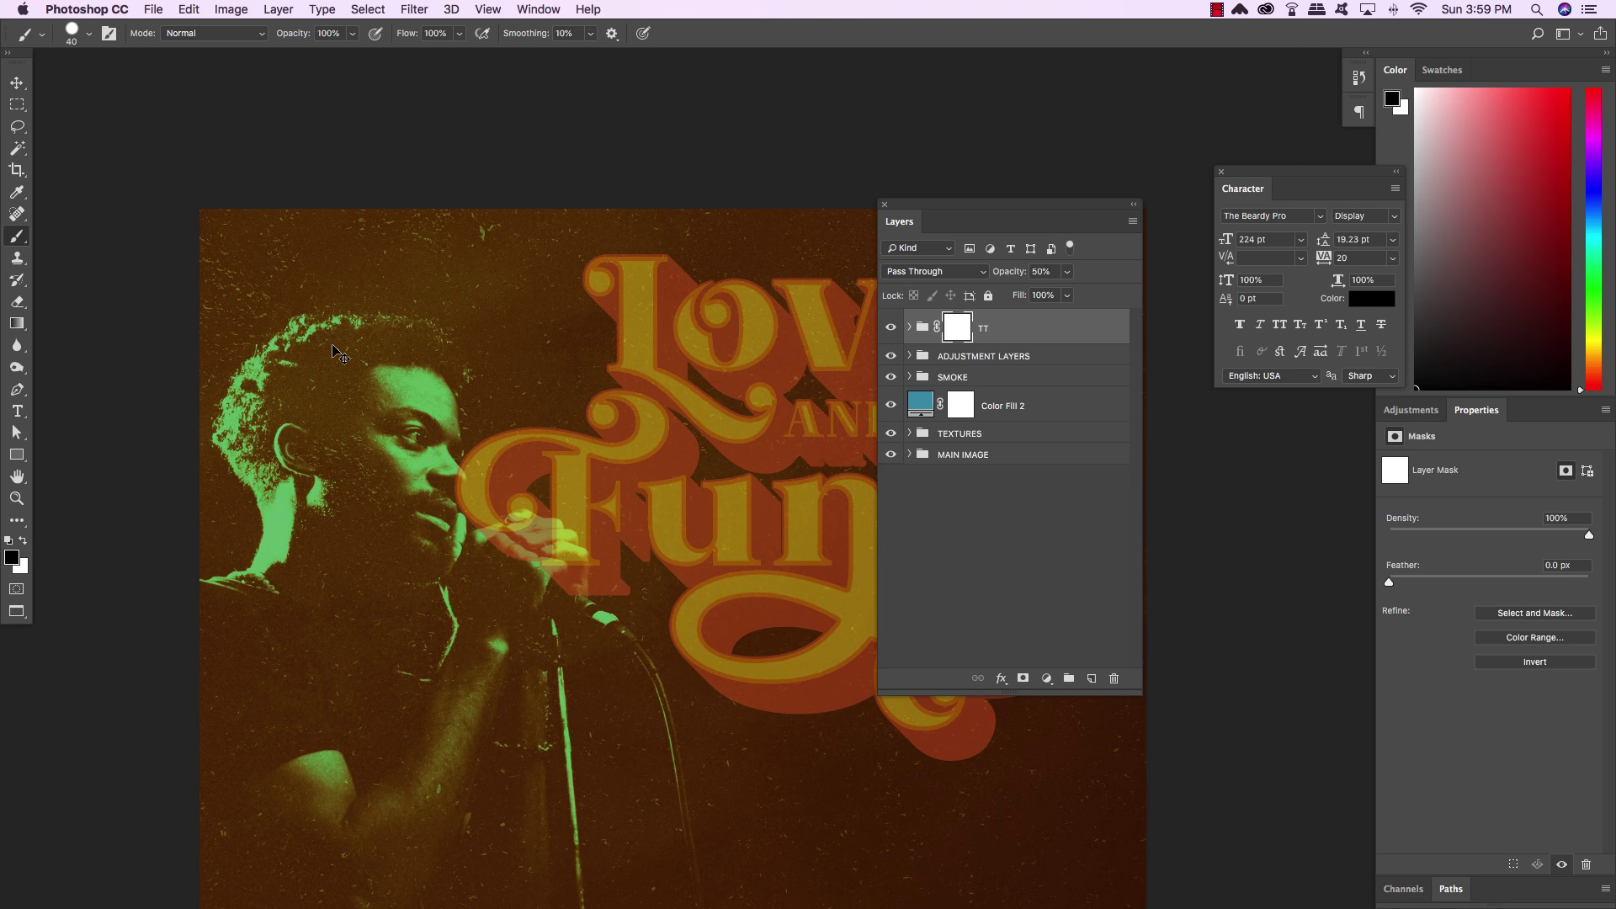
key(super+plus)
key(super+plus)
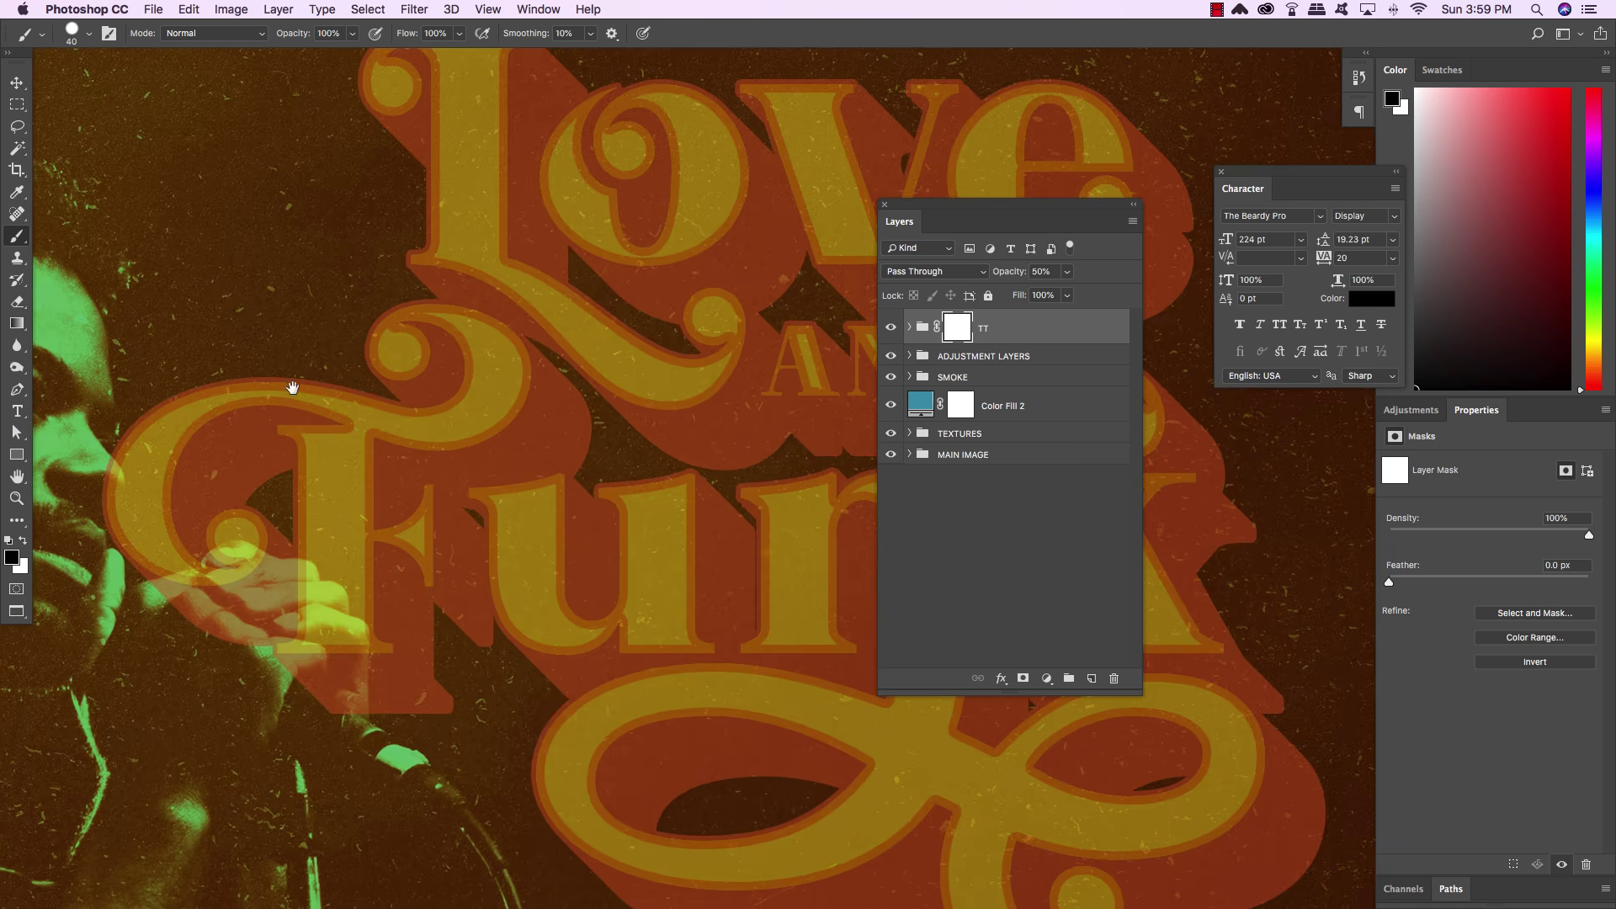
drag(270, 463, 413, 375)
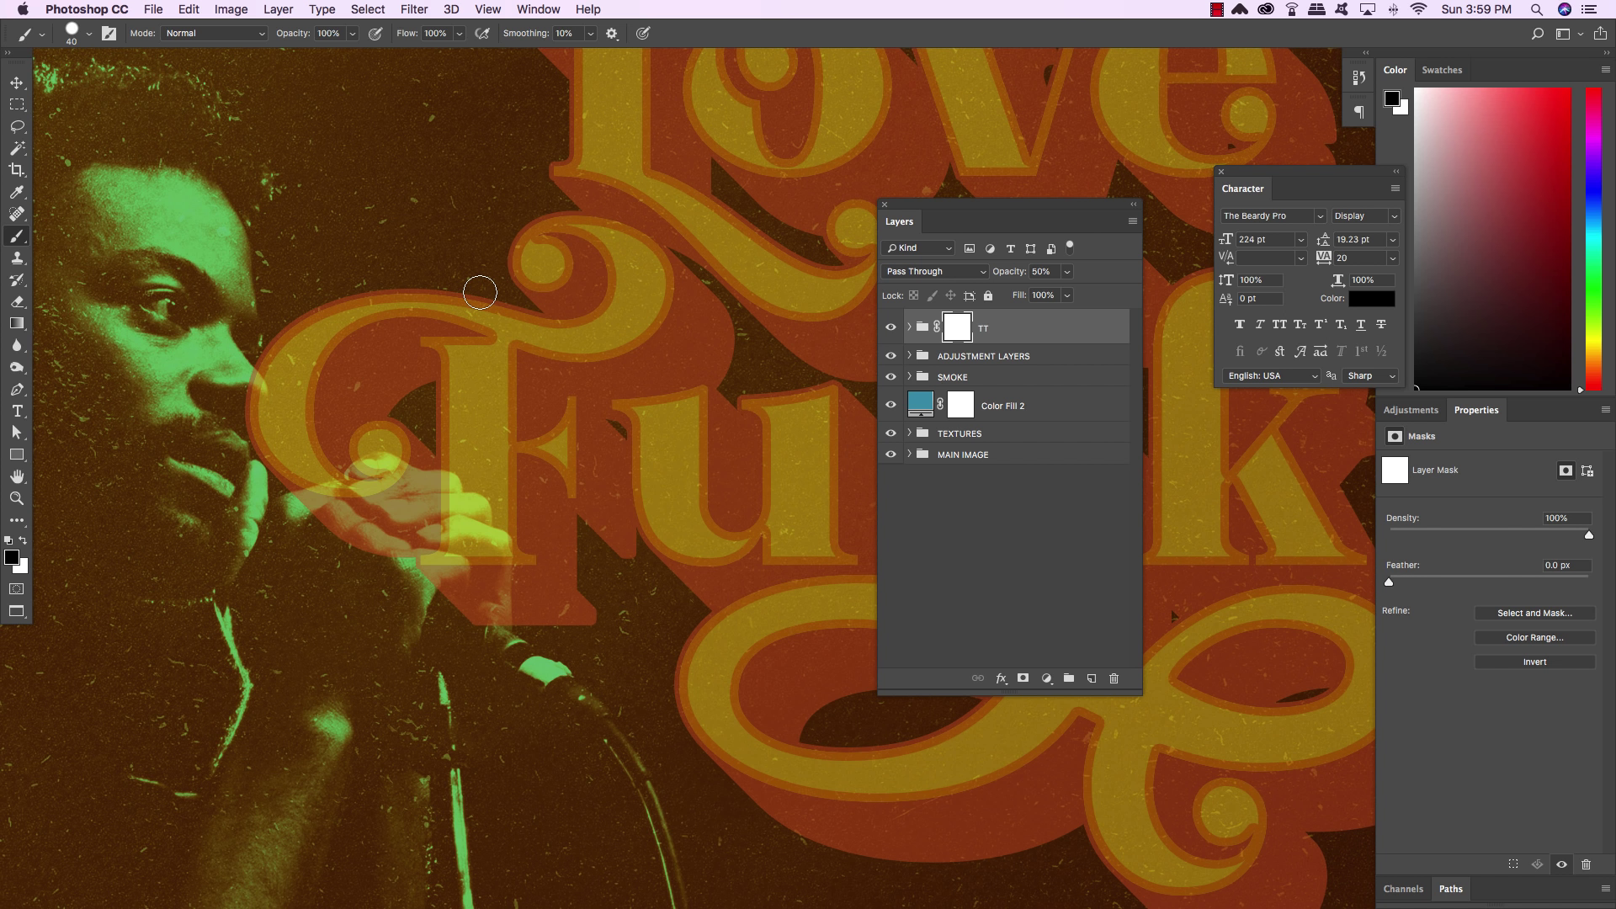
Set a full-hardness brush, shrink it to size 9, and zoom closer on the face
key(shift+bracketleft)
key(shift+bracketleft)
key(shift+bracketleft)
key(shift+bracketright)
key(shift+bracketright)
key(shift+bracketleft)
key(shift+bracketleft)
key(shift+bracketleft)
key(shift+bracketright)
key(shift+bracketright)
key(bracketleft)
key(bracketleft)
key(bracketleft)
key(bracketleft)
key(bracketleft)
key(shift+bracketleft)
key(shift+bracketleft)
key(shift+bracketright)
key(shift+bracketright)
key(bracketright)
key(super+plus)
key(super+plus)
mouse_move(492, 221)
mouse_down()
mouse_move(577, 345)
mouse_move(270, 241)
mouse_move(305, 302)
mouse_up()
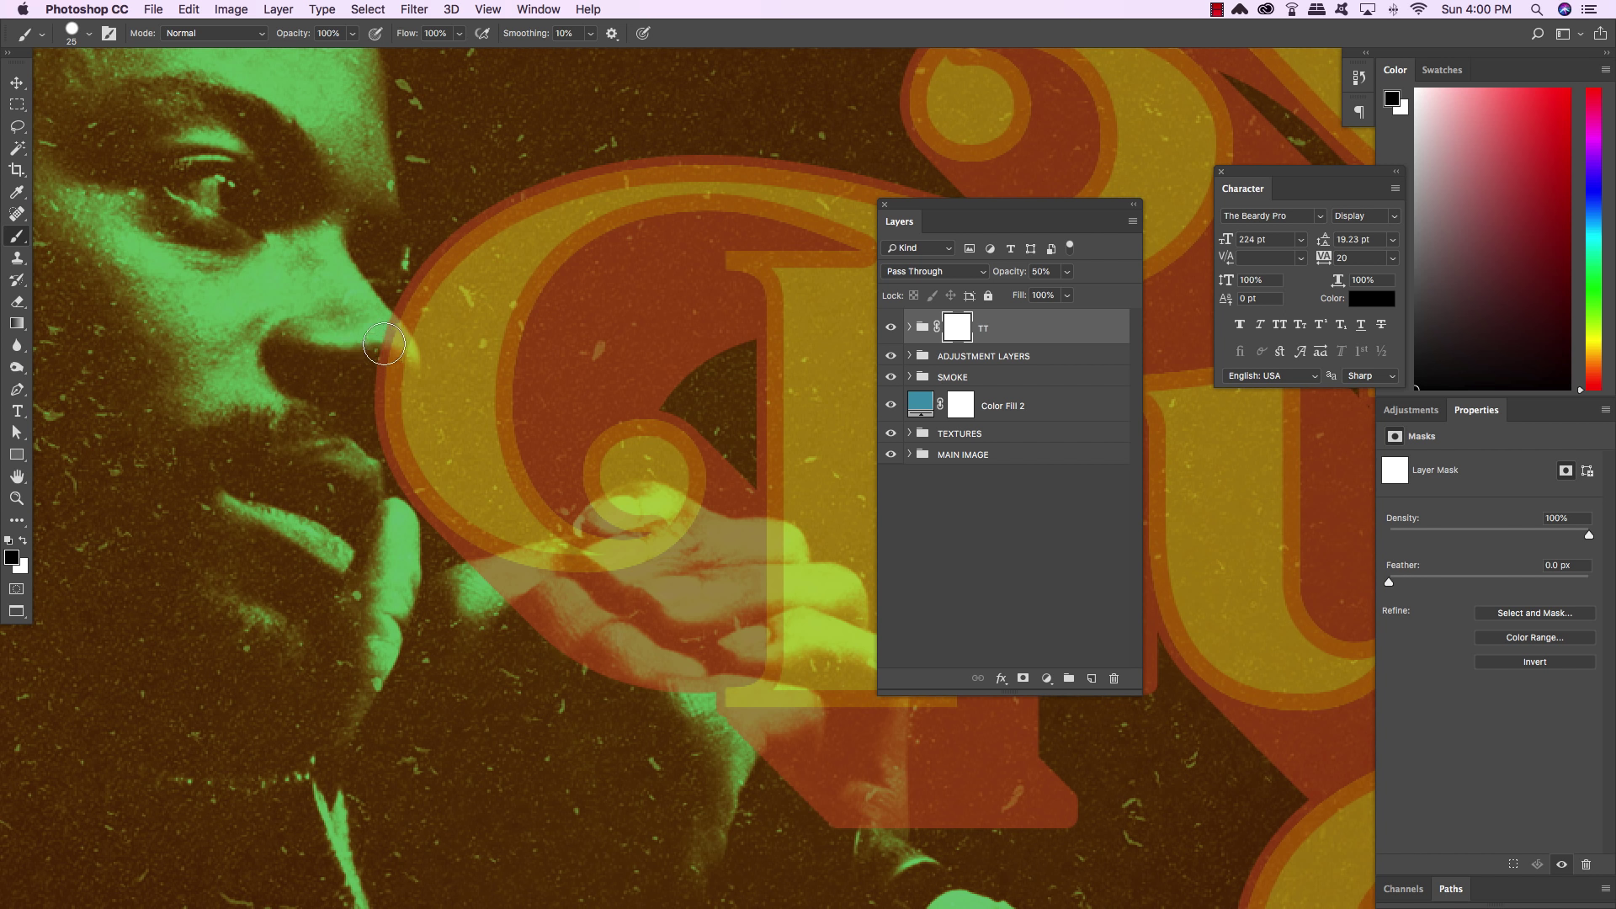
key(bracketleft)
key(bracketleft)
key(bracketleft)
key(bracketleft)
Mask out the lettering over the nose tip, lips and fingertips, restoring one edge with white
mouse_move(403, 339)
mouse_down()
mouse_move(411, 364)
mouse_move(368, 389)
mouse_move(383, 334)
mouse_move(389, 373)
mouse_up()
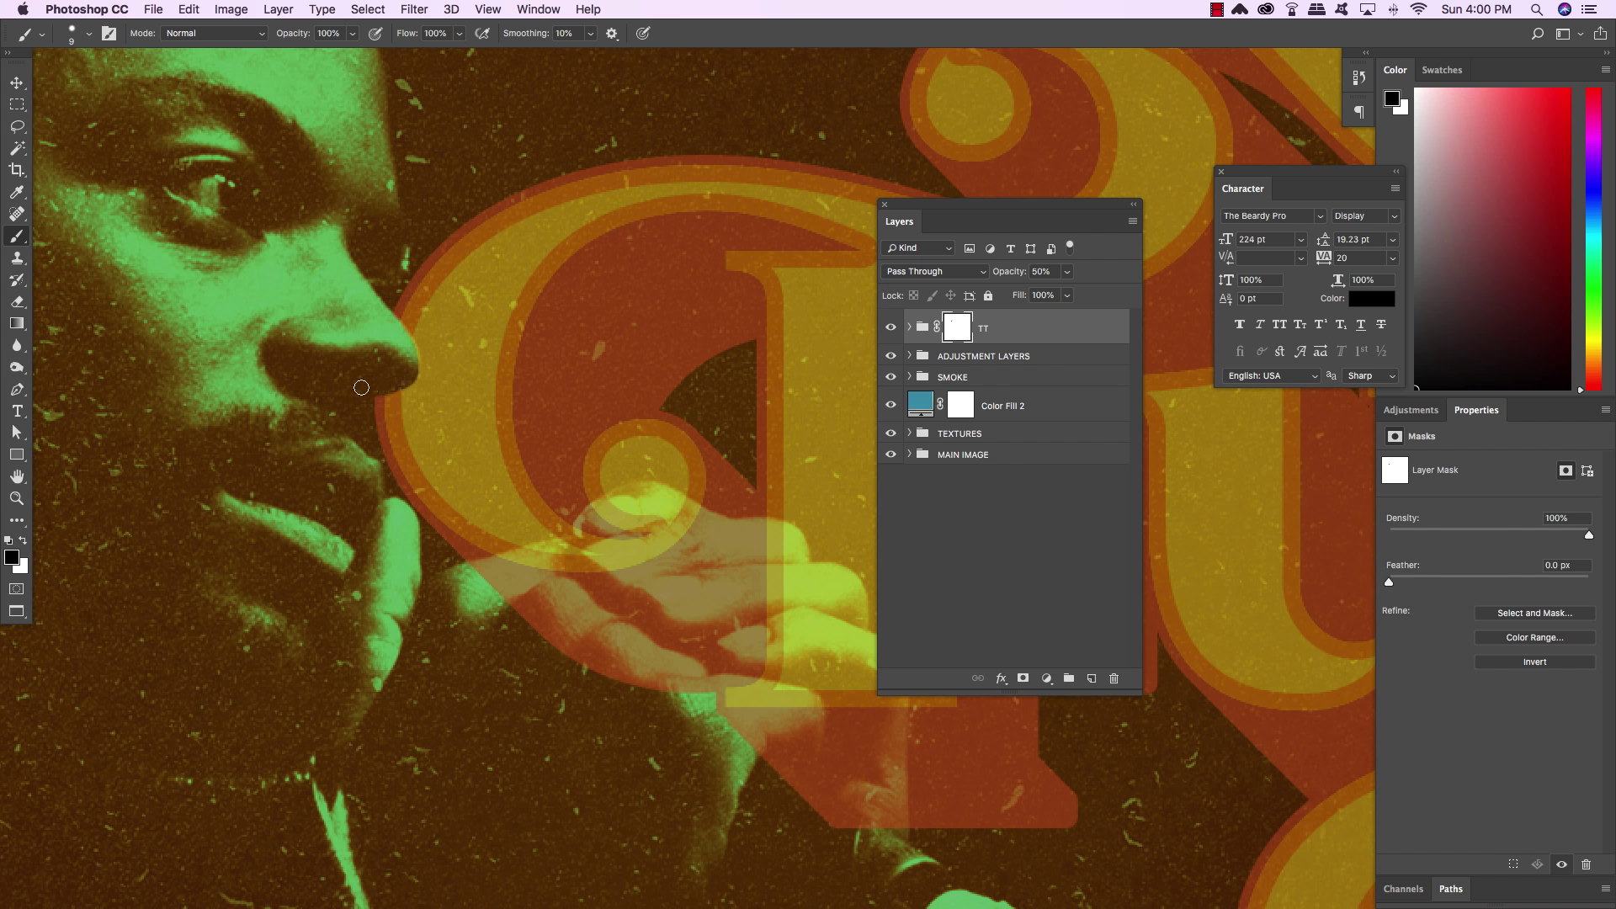
mouse_move(568, 562)
mouse_down()
mouse_move(416, 542)
mouse_move(509, 568)
mouse_move(561, 548)
mouse_move(517, 560)
mouse_move(546, 549)
mouse_move(627, 551)
mouse_move(458, 564)
mouse_move(486, 565)
mouse_move(473, 578)
mouse_move(499, 594)
mouse_move(599, 568)
mouse_move(505, 641)
mouse_move(569, 611)
mouse_move(602, 573)
mouse_move(567, 621)
mouse_move(619, 568)
mouse_up()
key(x)
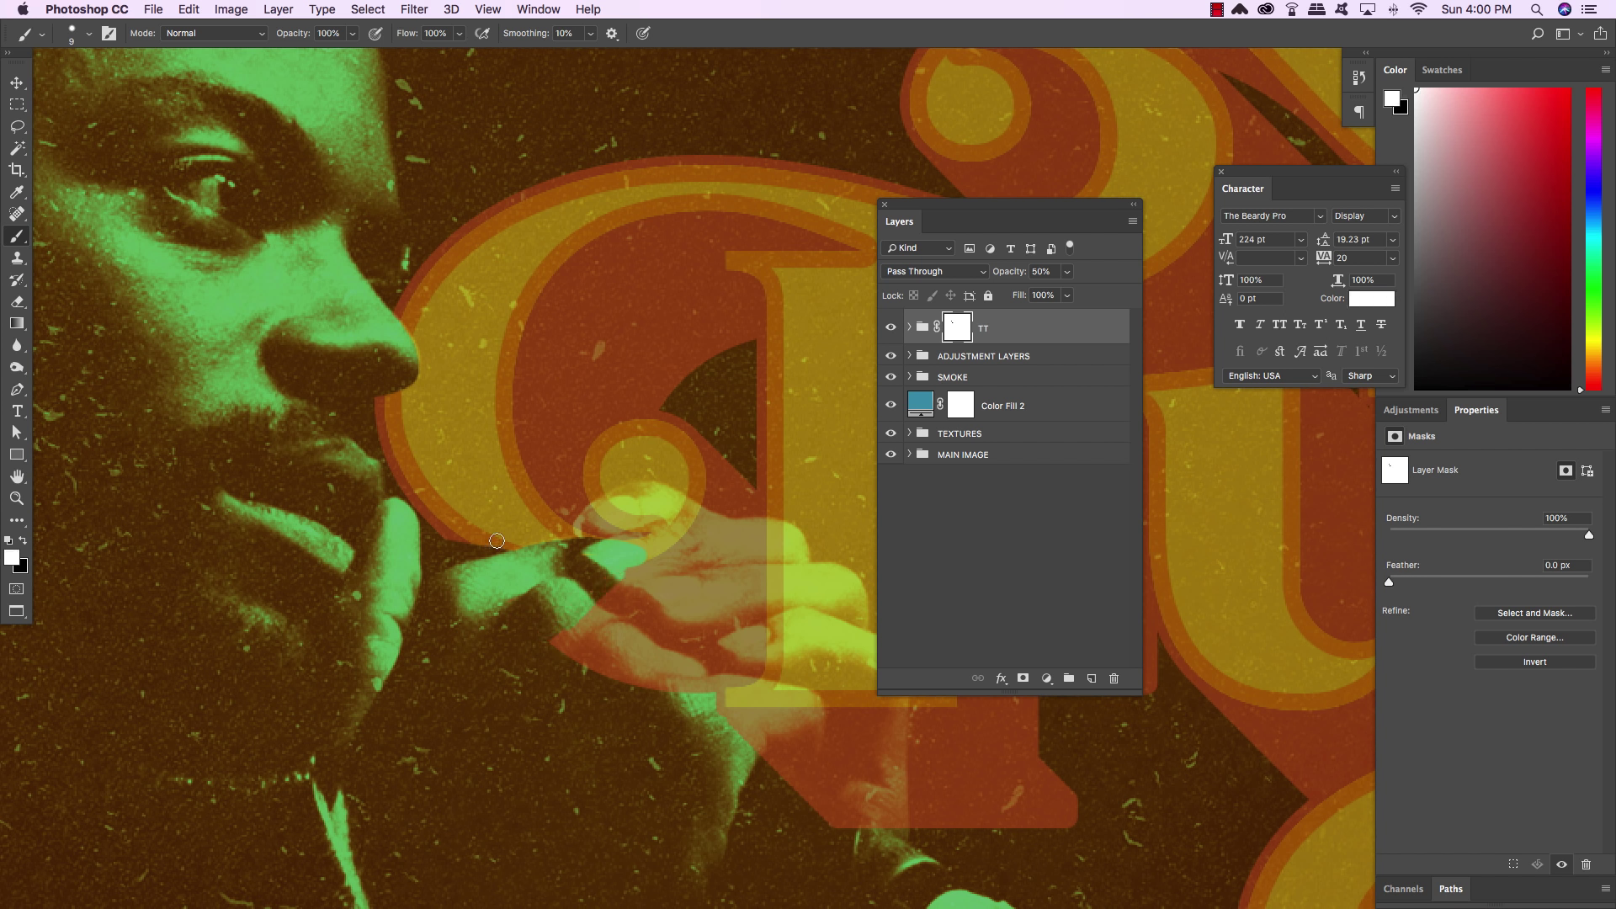
drag(493, 546, 450, 552)
key(x)
mouse_move(625, 534)
mouse_down()
mouse_move(581, 527)
mouse_move(652, 491)
mouse_move(733, 529)
mouse_up()
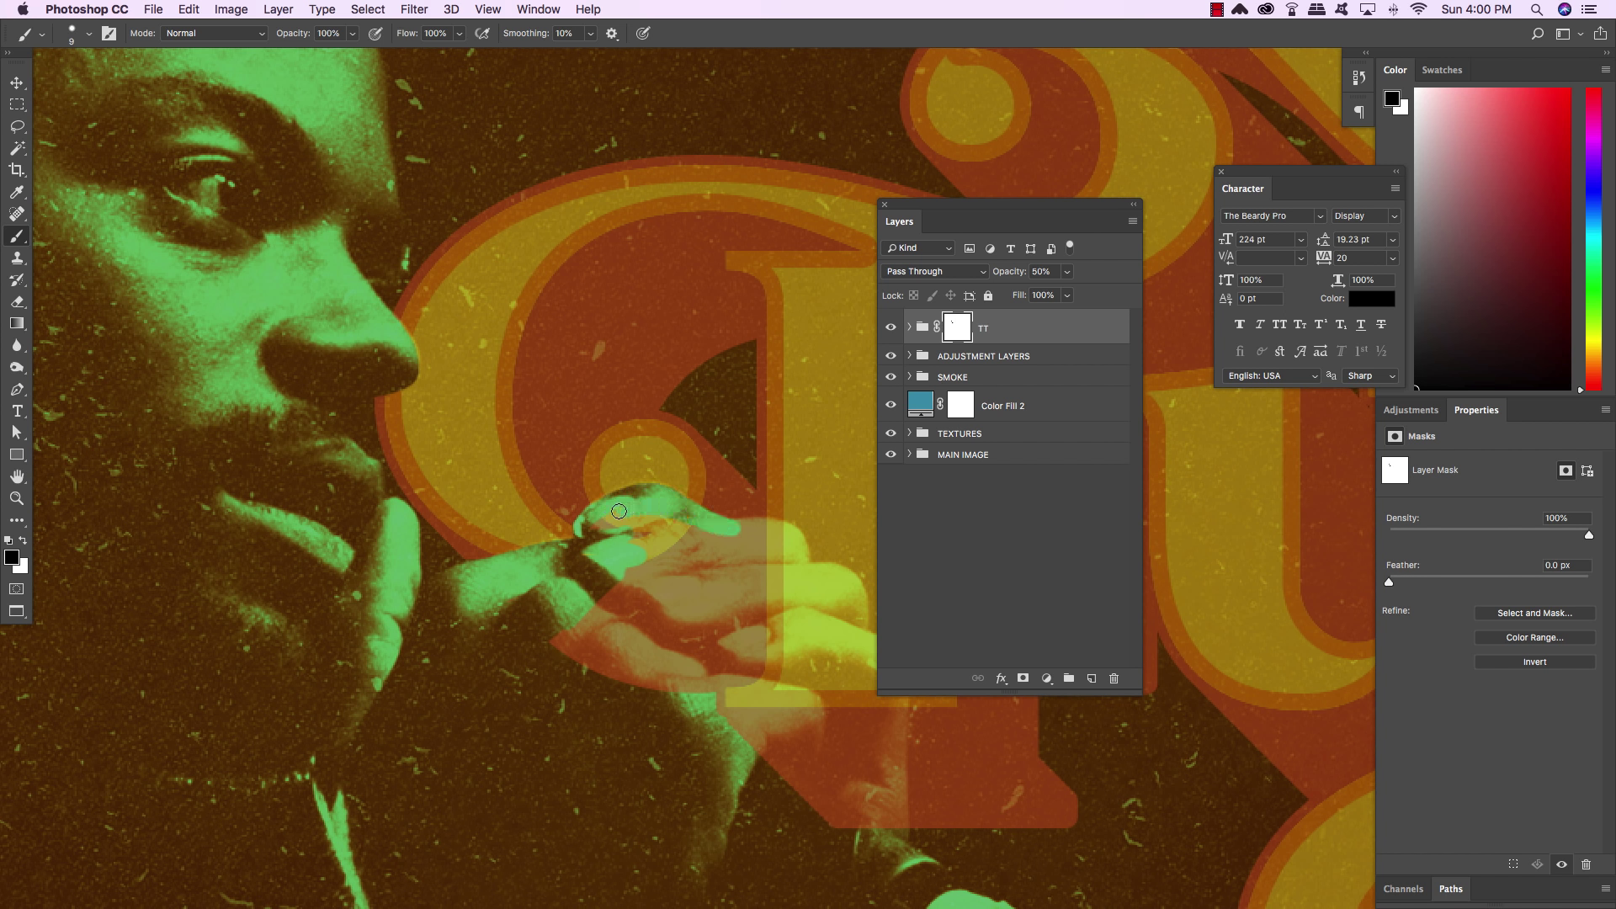
mouse_move(630, 559)
mouse_down()
mouse_move(686, 540)
mouse_move(705, 559)
mouse_move(485, 540)
mouse_move(497, 508)
mouse_move(541, 508)
mouse_move(560, 562)
mouse_move(540, 517)
mouse_move(486, 507)
mouse_move(504, 476)
mouse_move(484, 516)
mouse_move(557, 503)
mouse_move(579, 528)
mouse_move(583, 589)
mouse_move(584, 572)
mouse_up()
mouse_move(587, 572)
mouse_down()
mouse_move(619, 772)
mouse_move(604, 683)
mouse_move(598, 756)
mouse_move(608, 592)
mouse_move(615, 640)
mouse_move(550, 507)
mouse_move(528, 513)
mouse_move(572, 528)
mouse_move(578, 558)
mouse_move(493, 521)
mouse_move(551, 522)
mouse_move(490, 525)
mouse_move(468, 465)
mouse_move(481, 497)
mouse_move(405, 457)
mouse_move(473, 475)
mouse_move(371, 491)
mouse_move(322, 529)
mouse_move(360, 545)
mouse_move(287, 595)
mouse_move(416, 501)
mouse_move(476, 546)
mouse_move(460, 499)
mouse_move(512, 740)
mouse_move(569, 757)
mouse_move(580, 634)
mouse_move(566, 595)
mouse_move(518, 564)
mouse_move(543, 678)
mouse_move(486, 673)
mouse_up()
Enlarge the brush to 15 to reveal more fingers, then return to size 9
key(bracketright)
key(bracketright)
scroll(354, 543, left, 1)
key(bracketright)
key(bracketright)
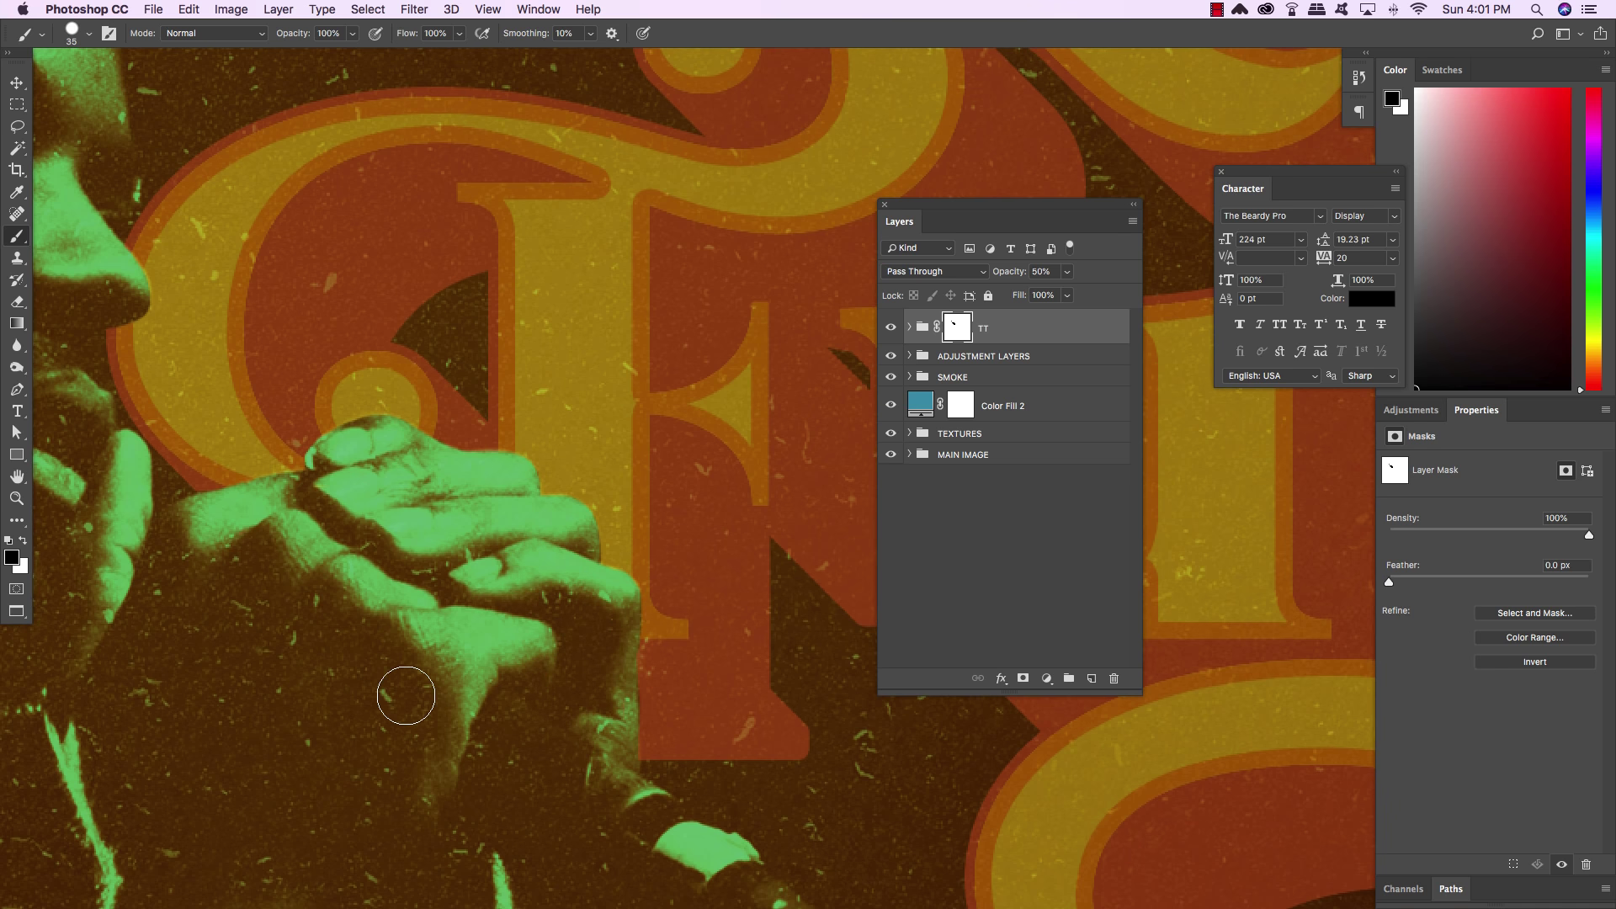
scroll(406, 696, left, 1)
scroll(505, 723, right, 1)
key(bracketleft)
key(bracketleft)
key(bracketleft)
key(bracketleft)
key(bracketleft)
key(bracketleft)
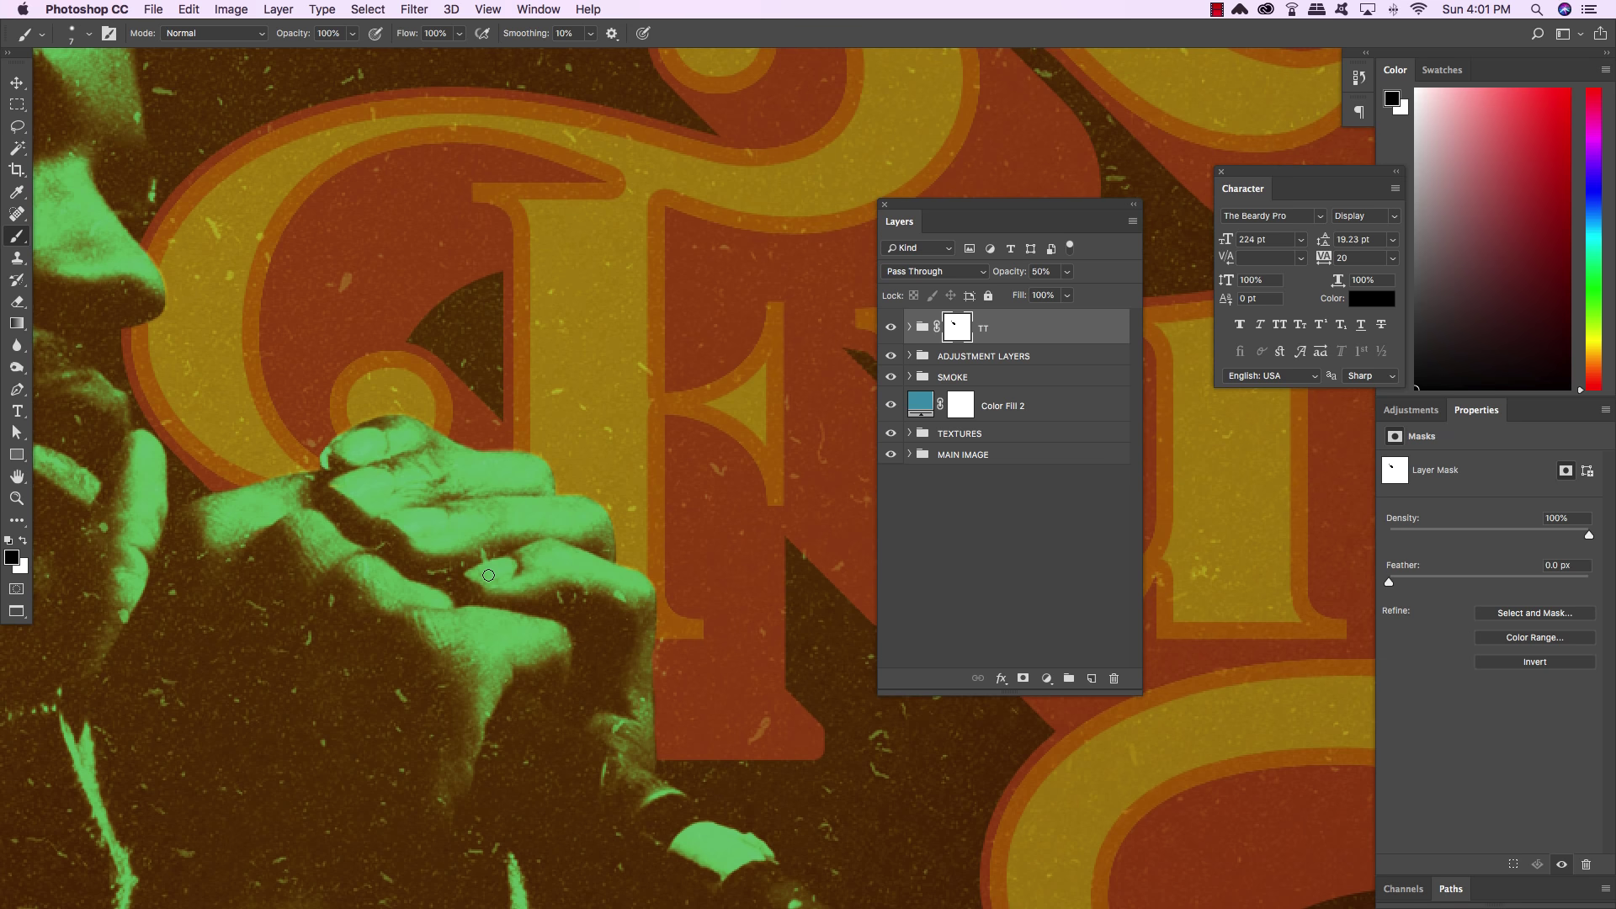
scroll(281, 479, left, 5)
scroll(281, 480, up, 1)
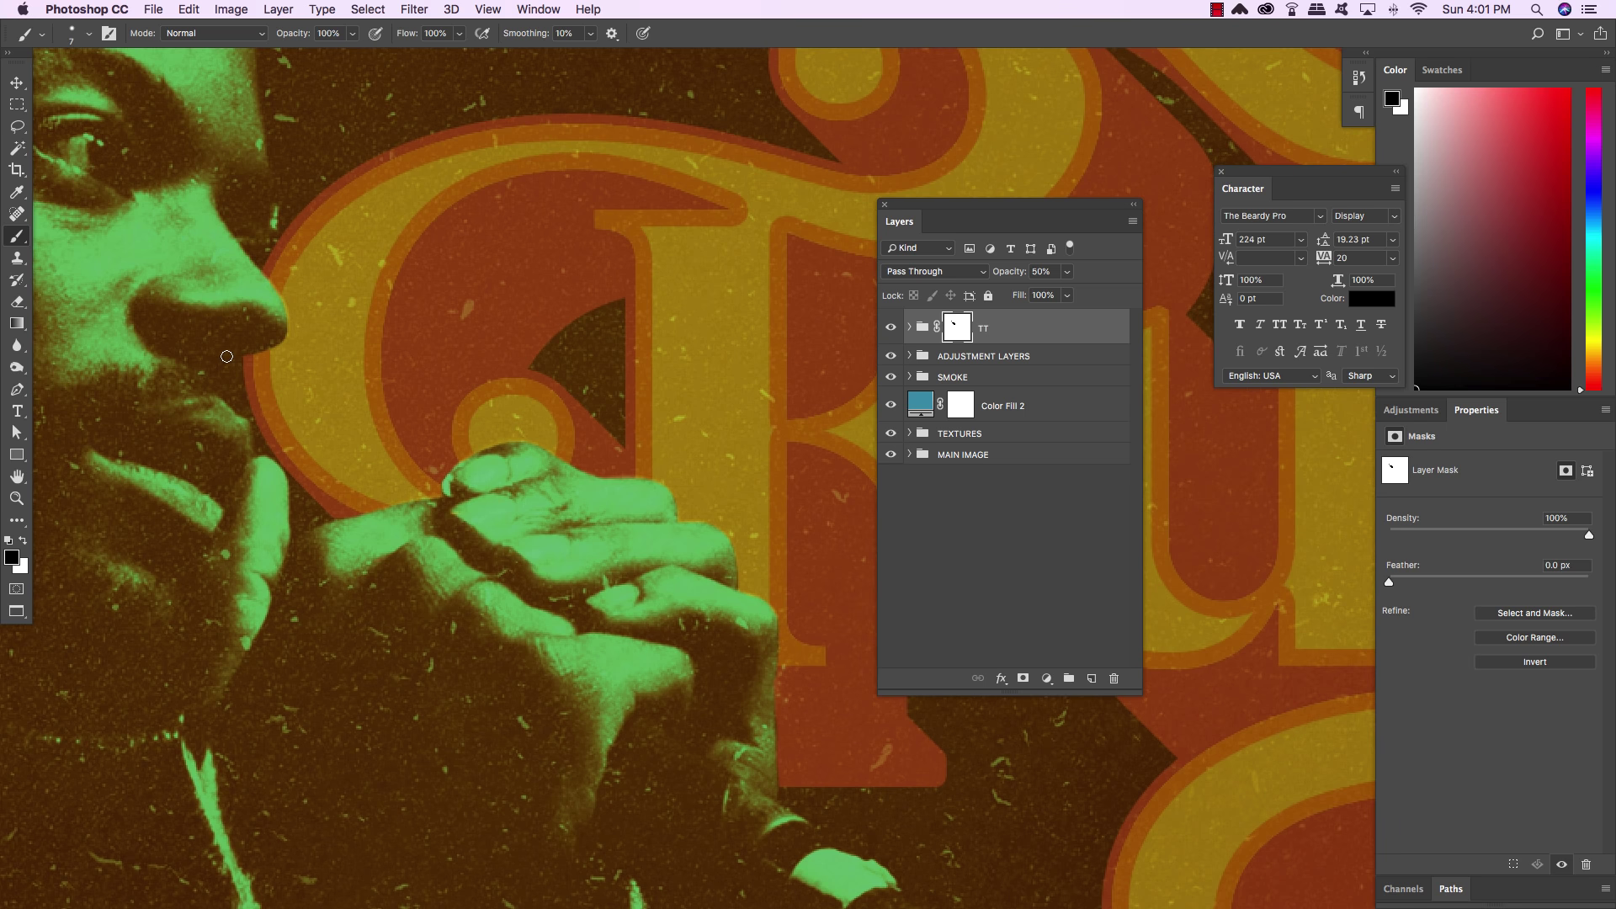
key(v)
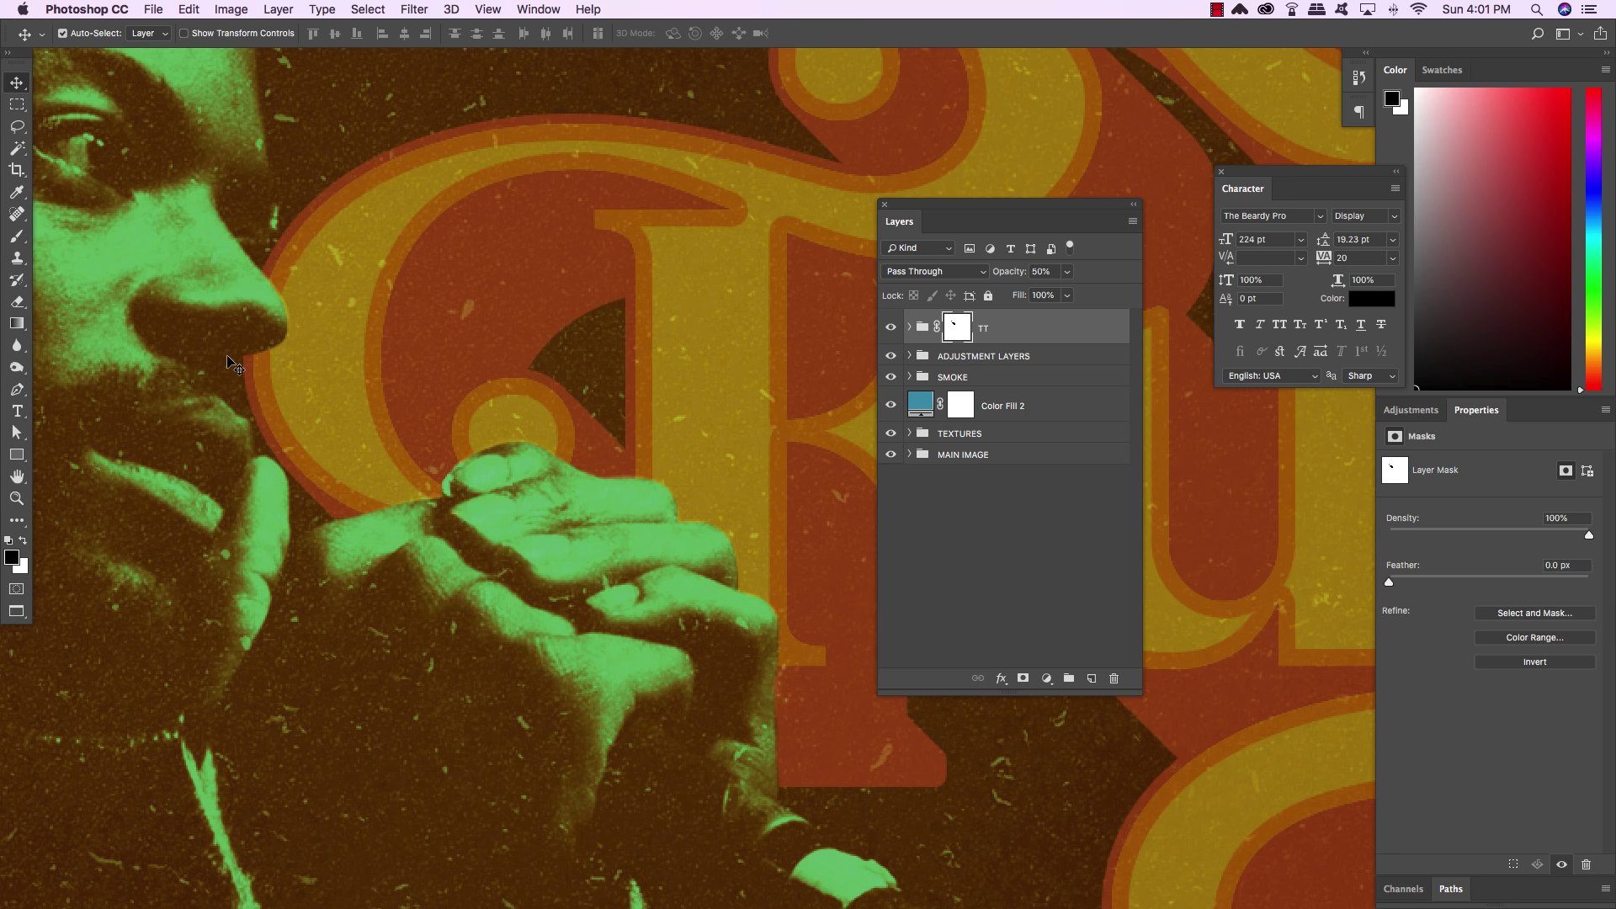
Set the TT group to 100% opacity and fit the whole poster on screen
key(0)
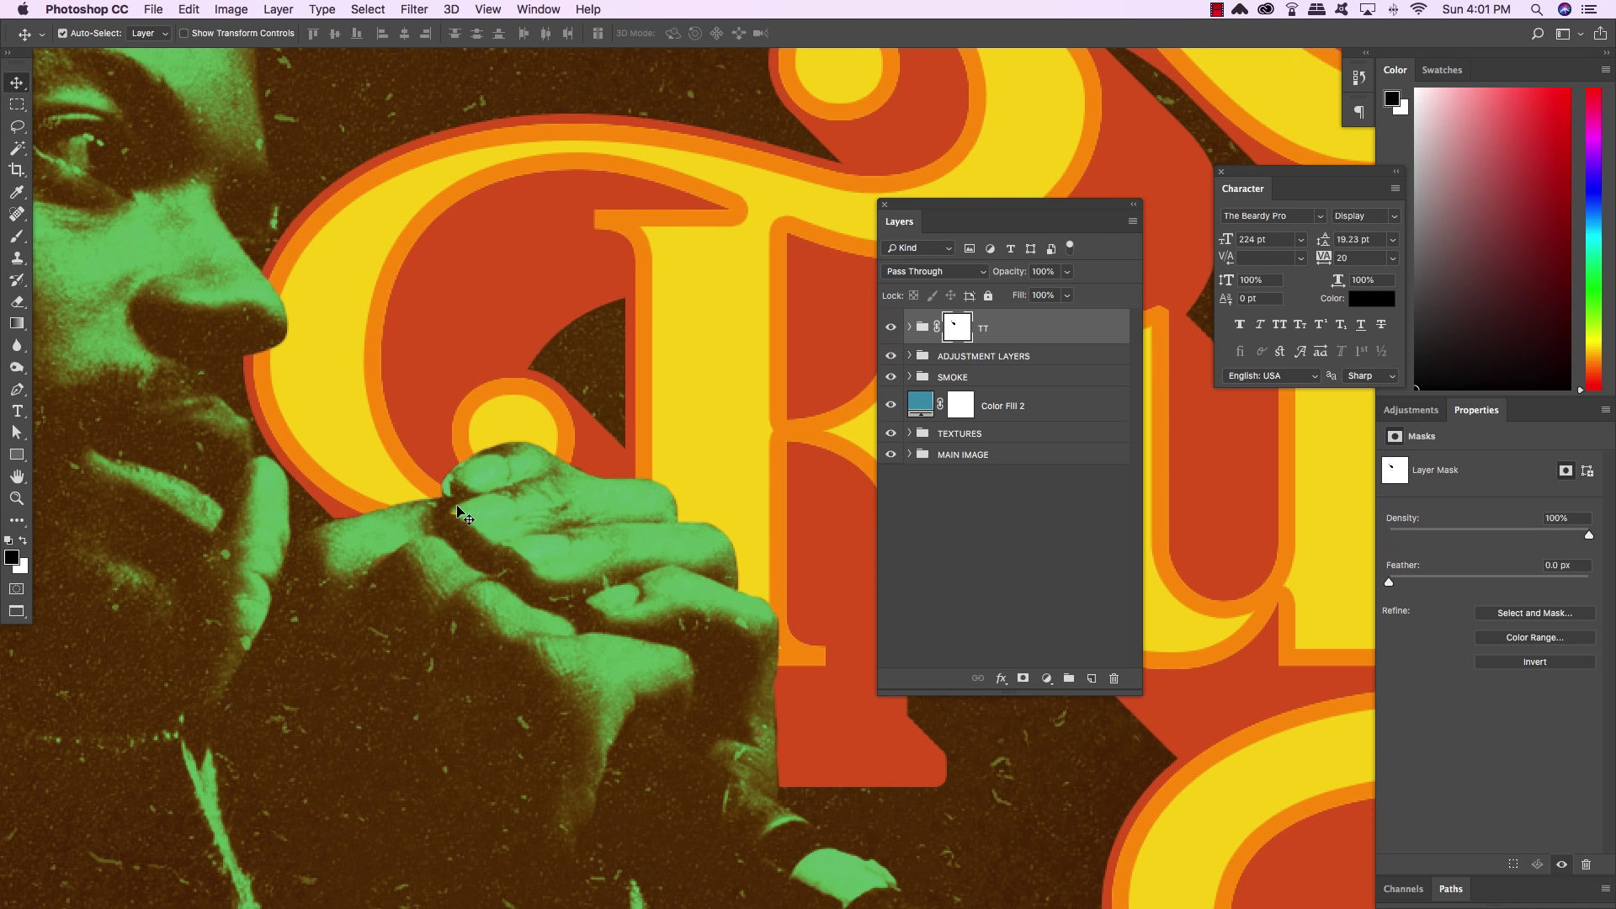
key(b)
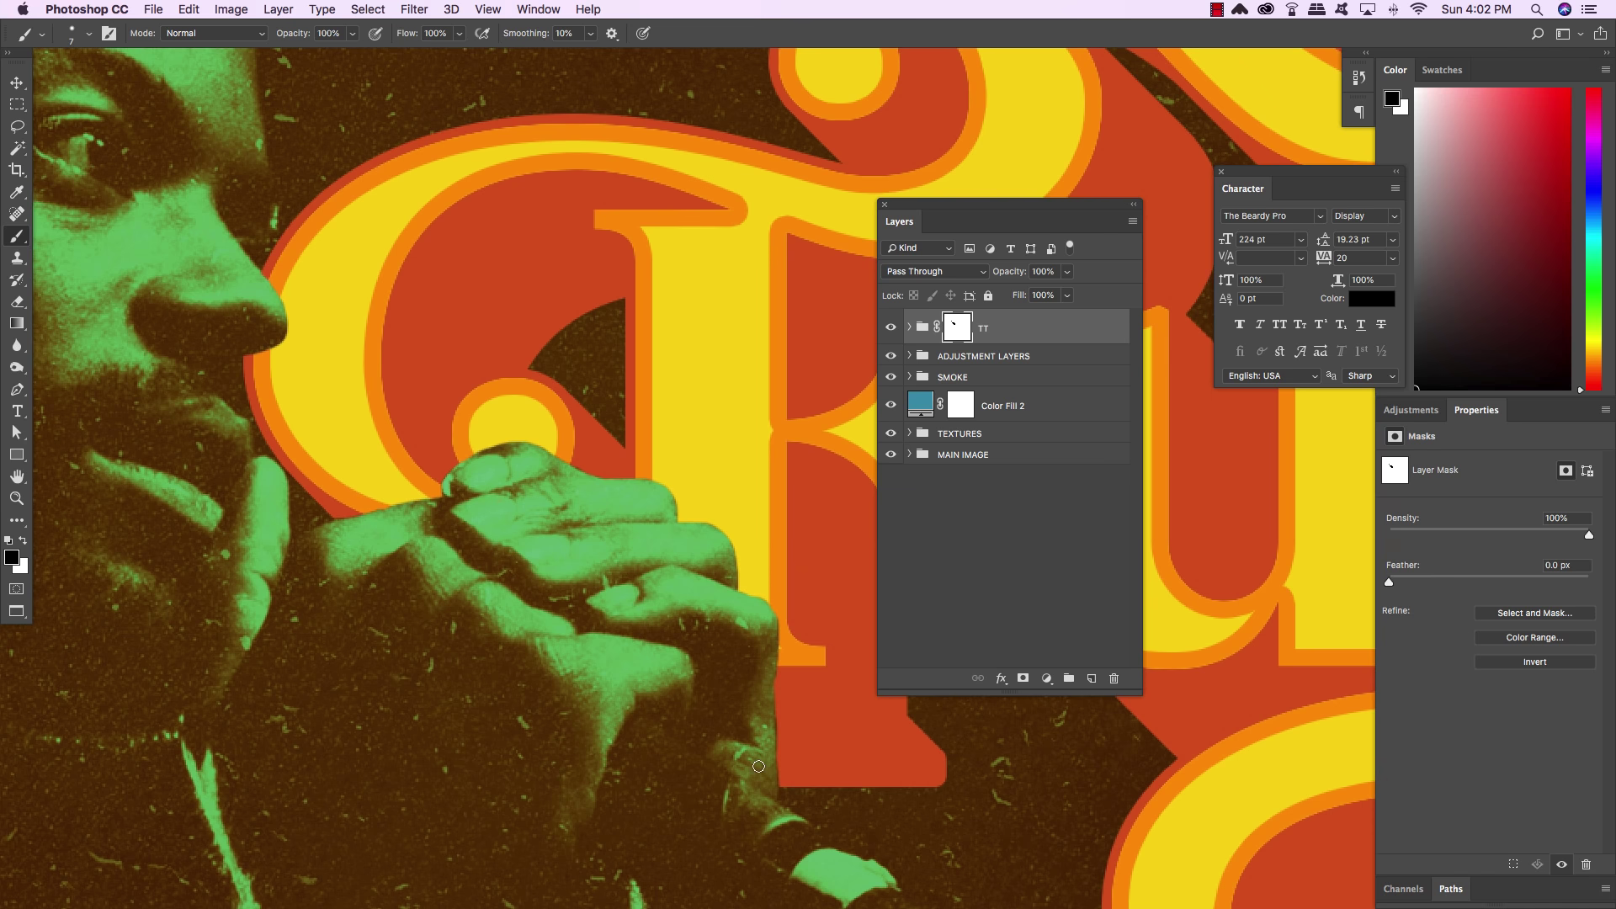
key(super+0)
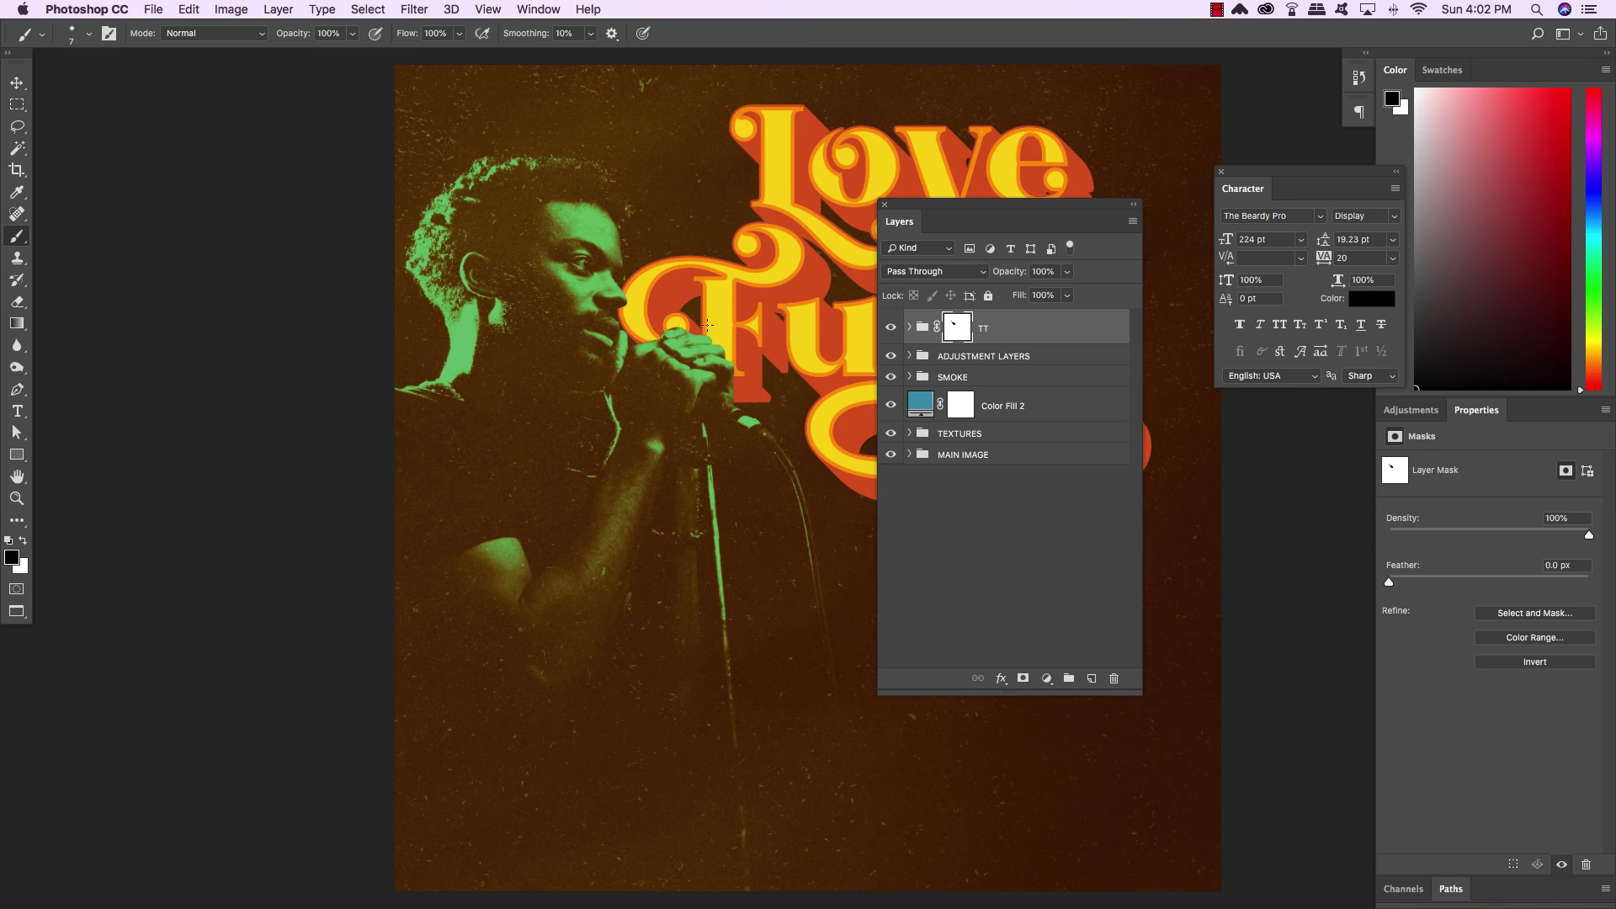
At 100% zoom, paint black on the TT mask with 15 and 8 px brushes beside the lips
key(super+plus)
key(super+plus)
key(super+plus)
key(super+plus)
key(super+plus)
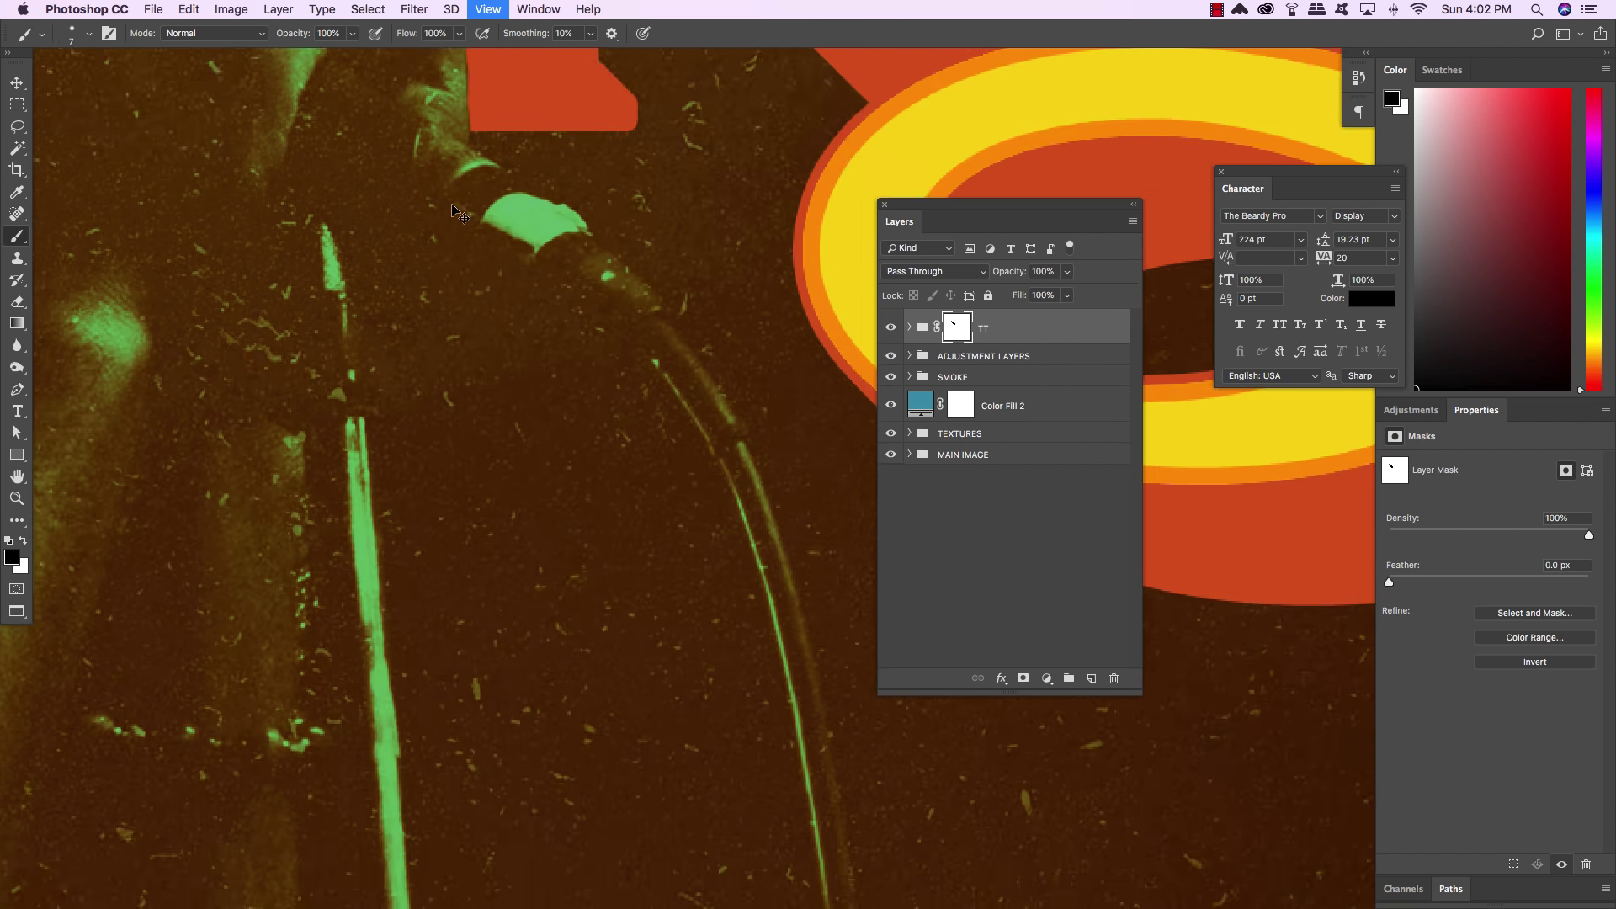
drag(463, 214, 715, 771)
drag(368, 360, 613, 525)
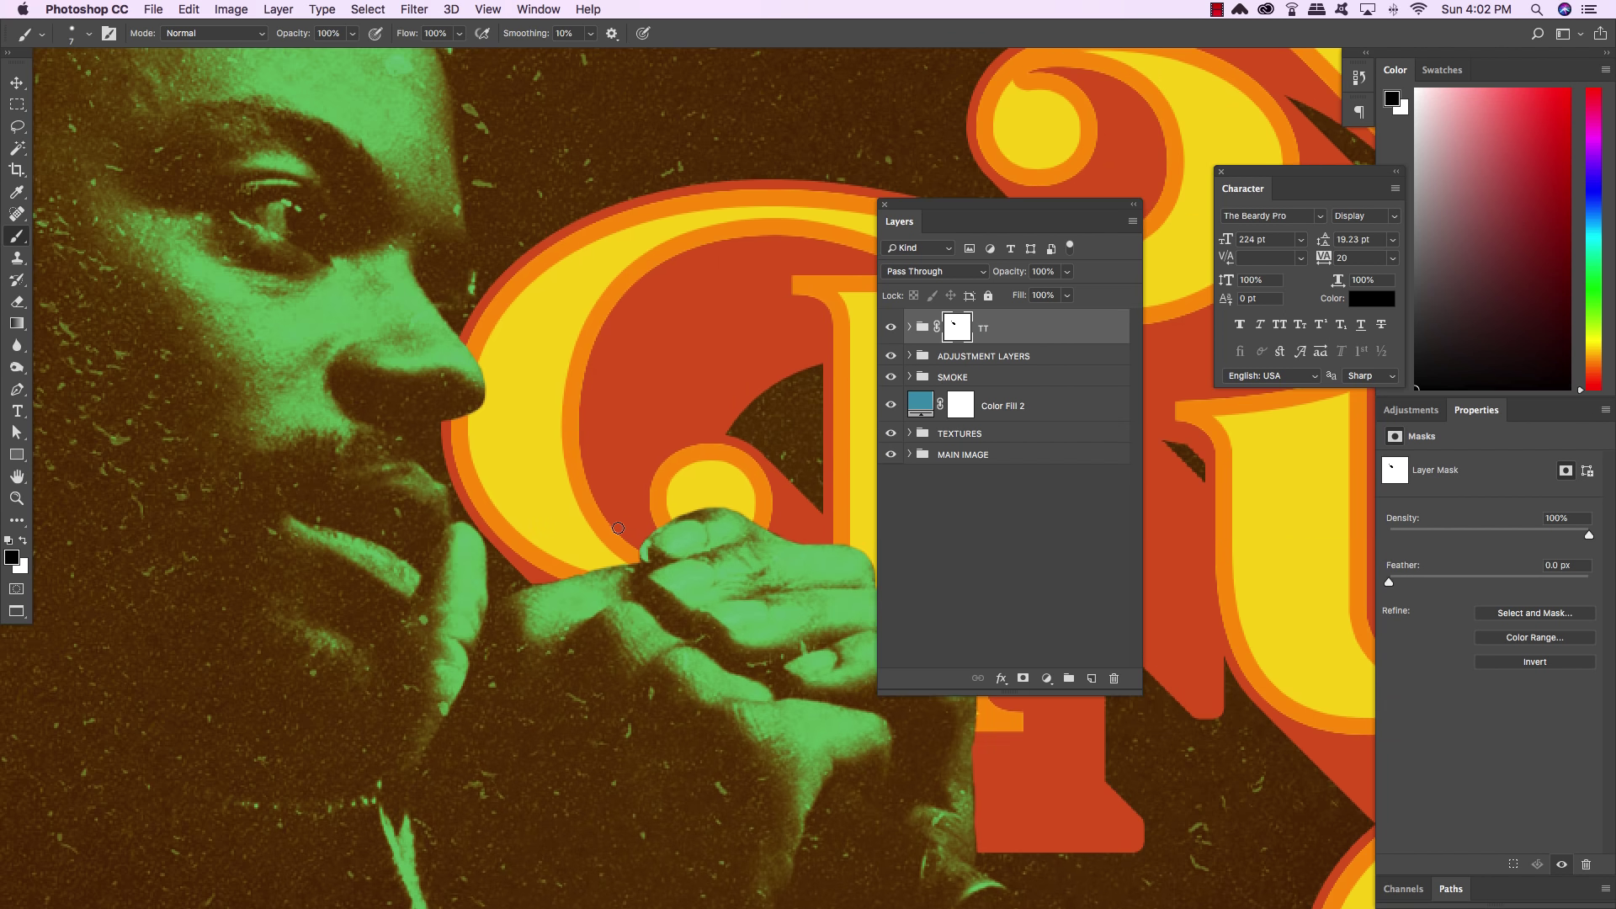
key(bracketright)
key(bracketright)
mouse_move(421, 426)
mouse_down()
mouse_move(444, 505)
mouse_move(431, 474)
mouse_up()
key(bracketleft)
key(bracketleft)
key(bracketleft)
drag(448, 493, 439, 444)
Fit the whole poster in the window and move the layer list off the title
key(super+0)
key(v)
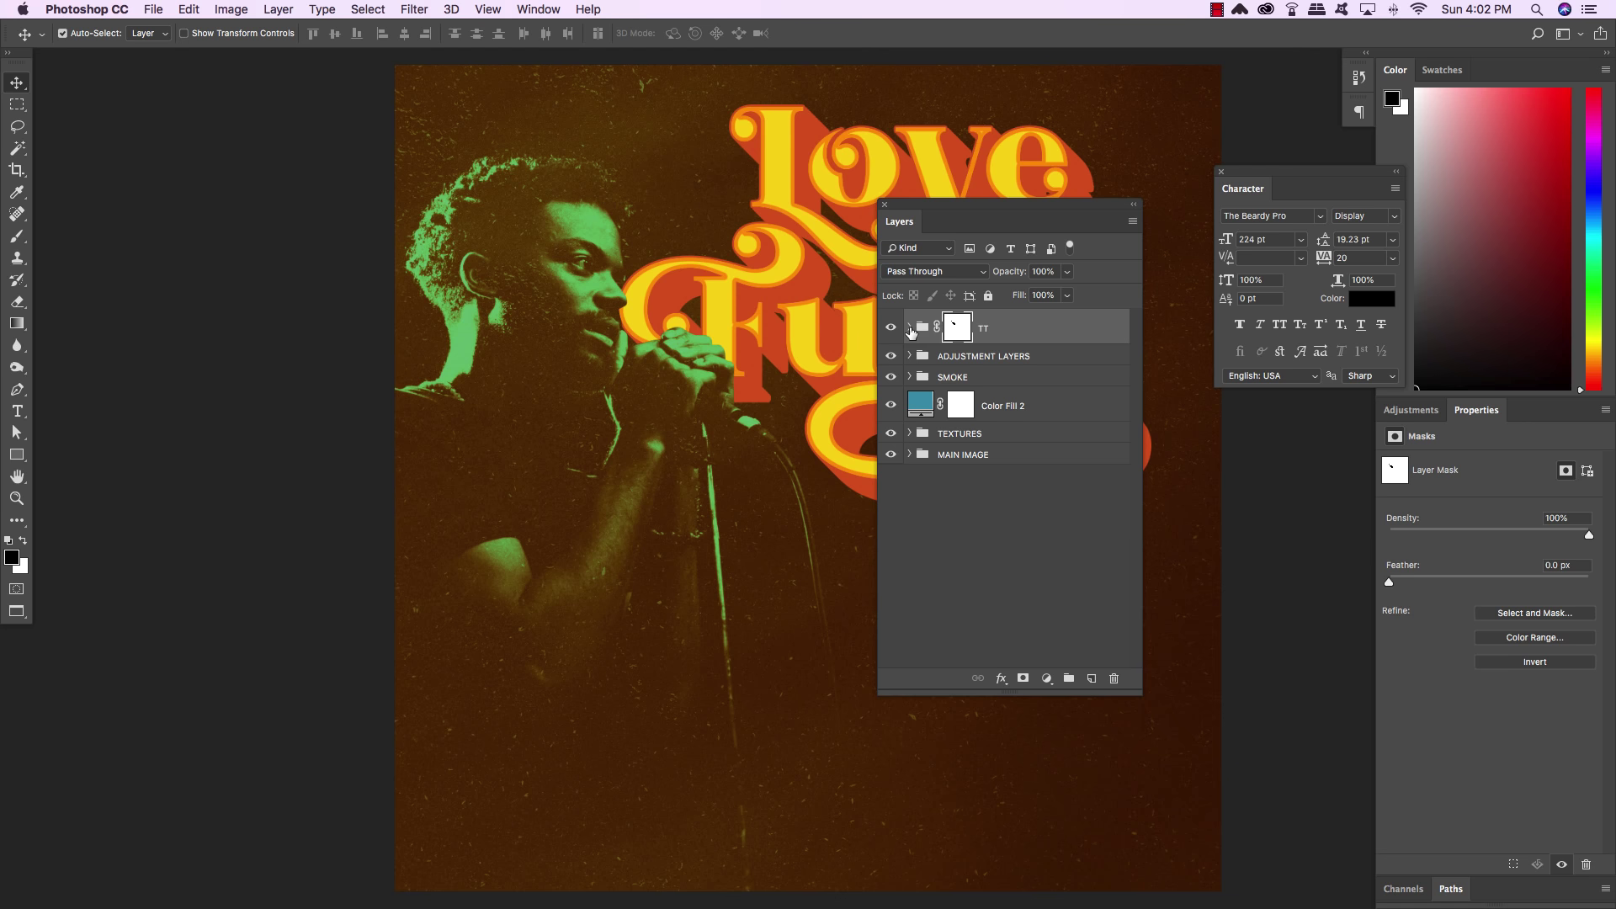
drag(933, 202, 1096, 245)
Select the INLINE and TT layers and nudge the yellow lettering pixel by pixel into alignment
click(1073, 372)
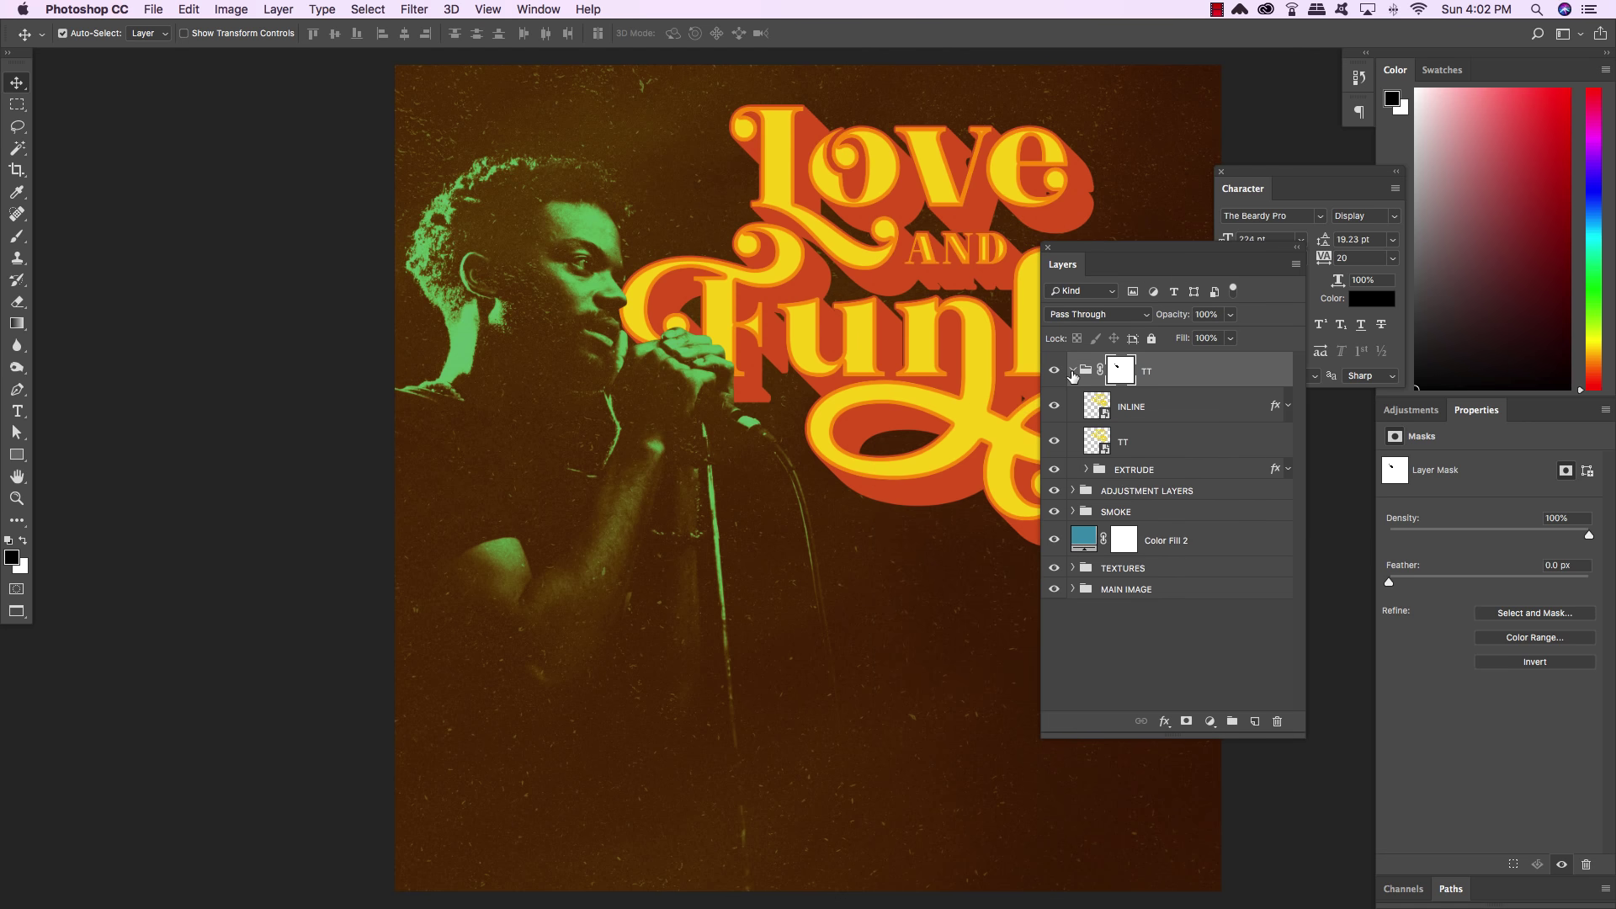
click(1174, 413)
shift+click(1163, 450)
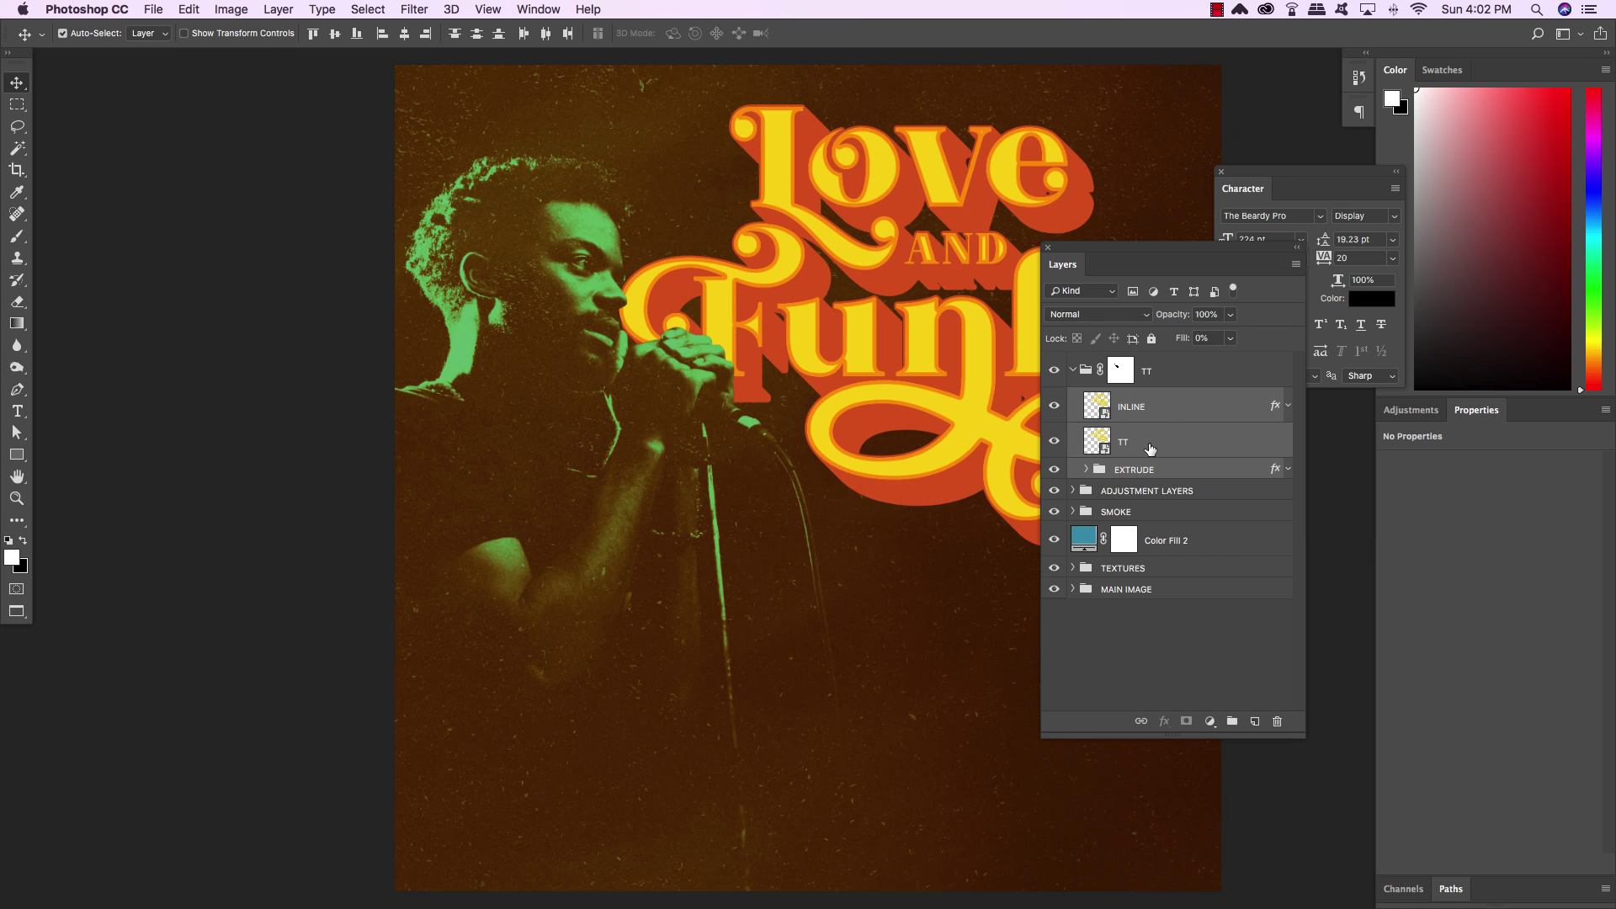
key(Right)
key(Right)
key(Right)
key(Right)
key(Right)
key(Right)
key(Right)
key(Right)
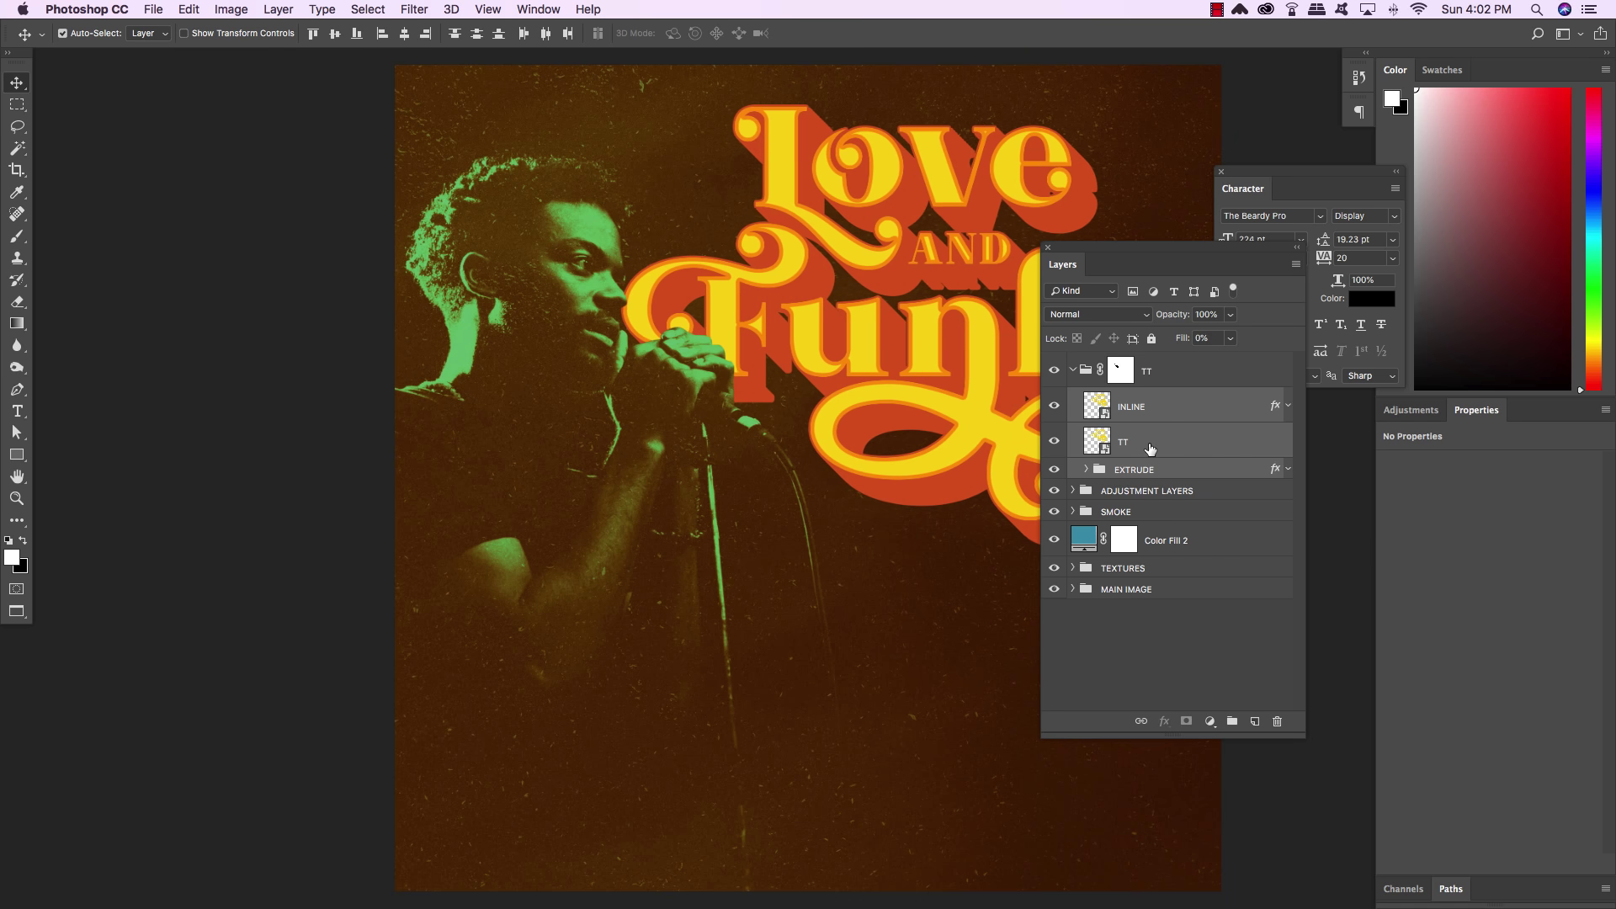
key(Left)
key(Left)
key(Left)
key(Left)
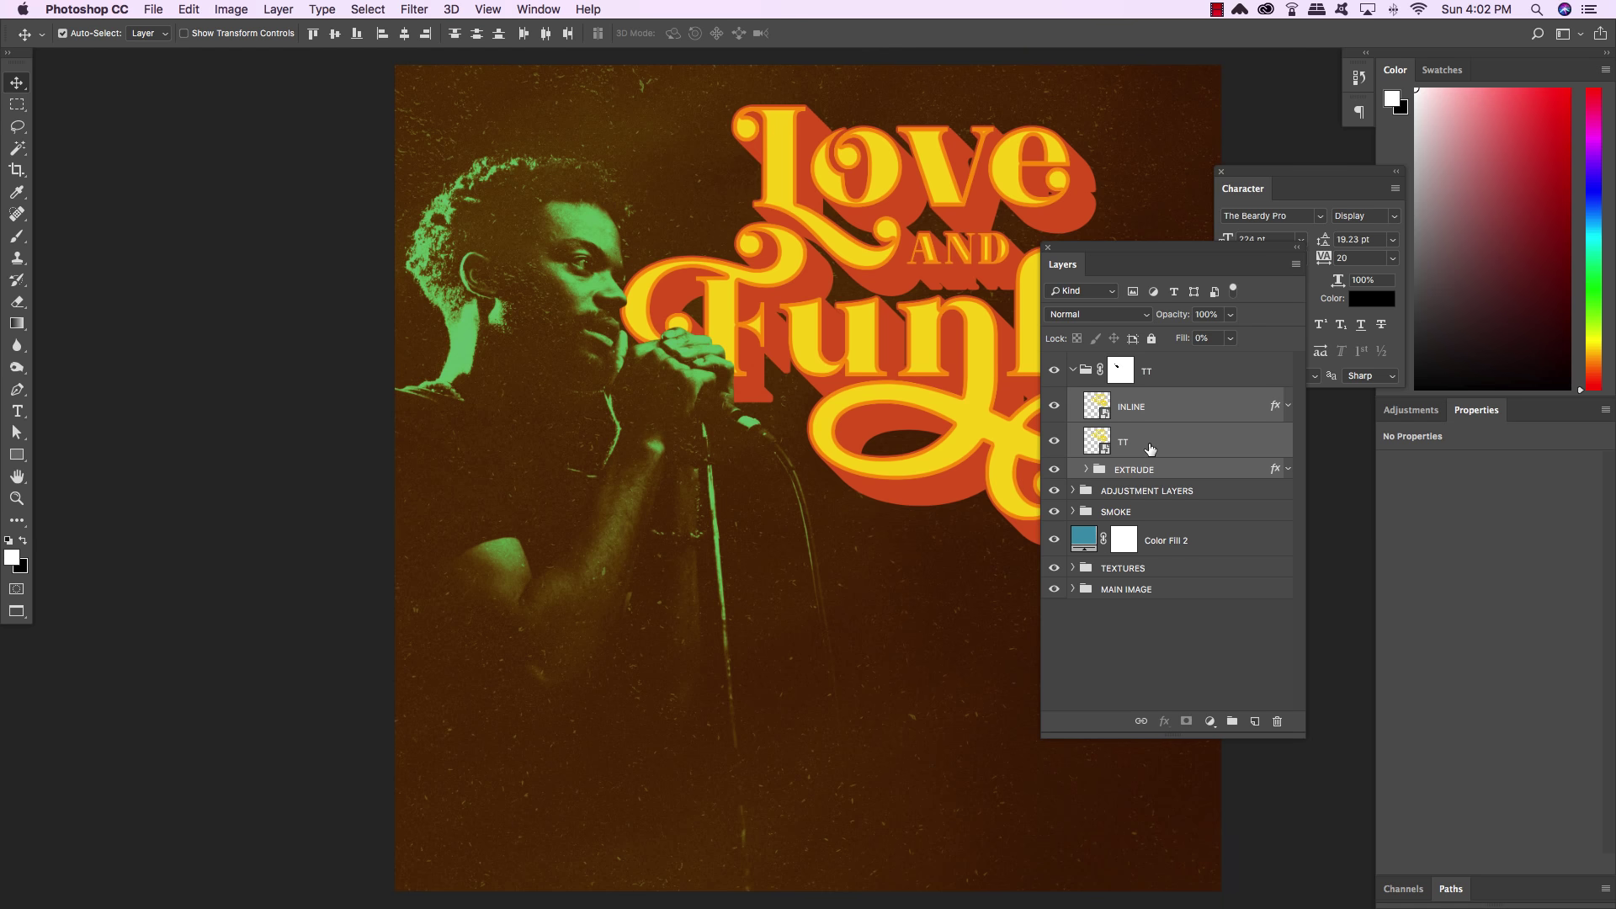
key(Right)
key(Left)
key(Right)
key(Right)
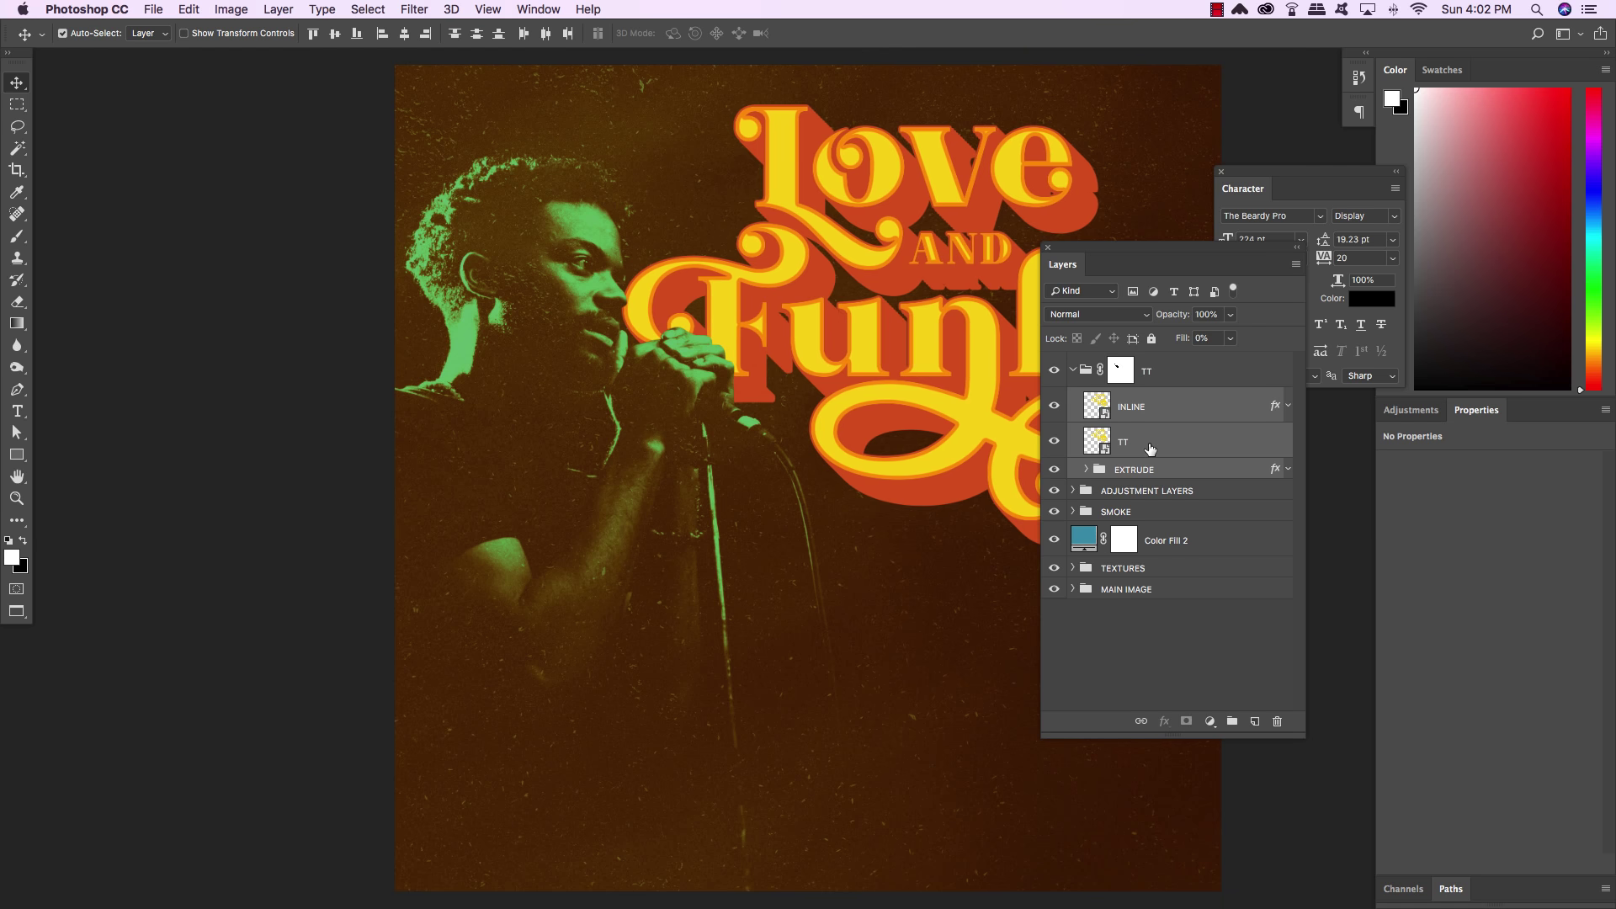
Collapse the TT group and add a new empty Layer 1 above it
scroll(738, 290, right, 5)
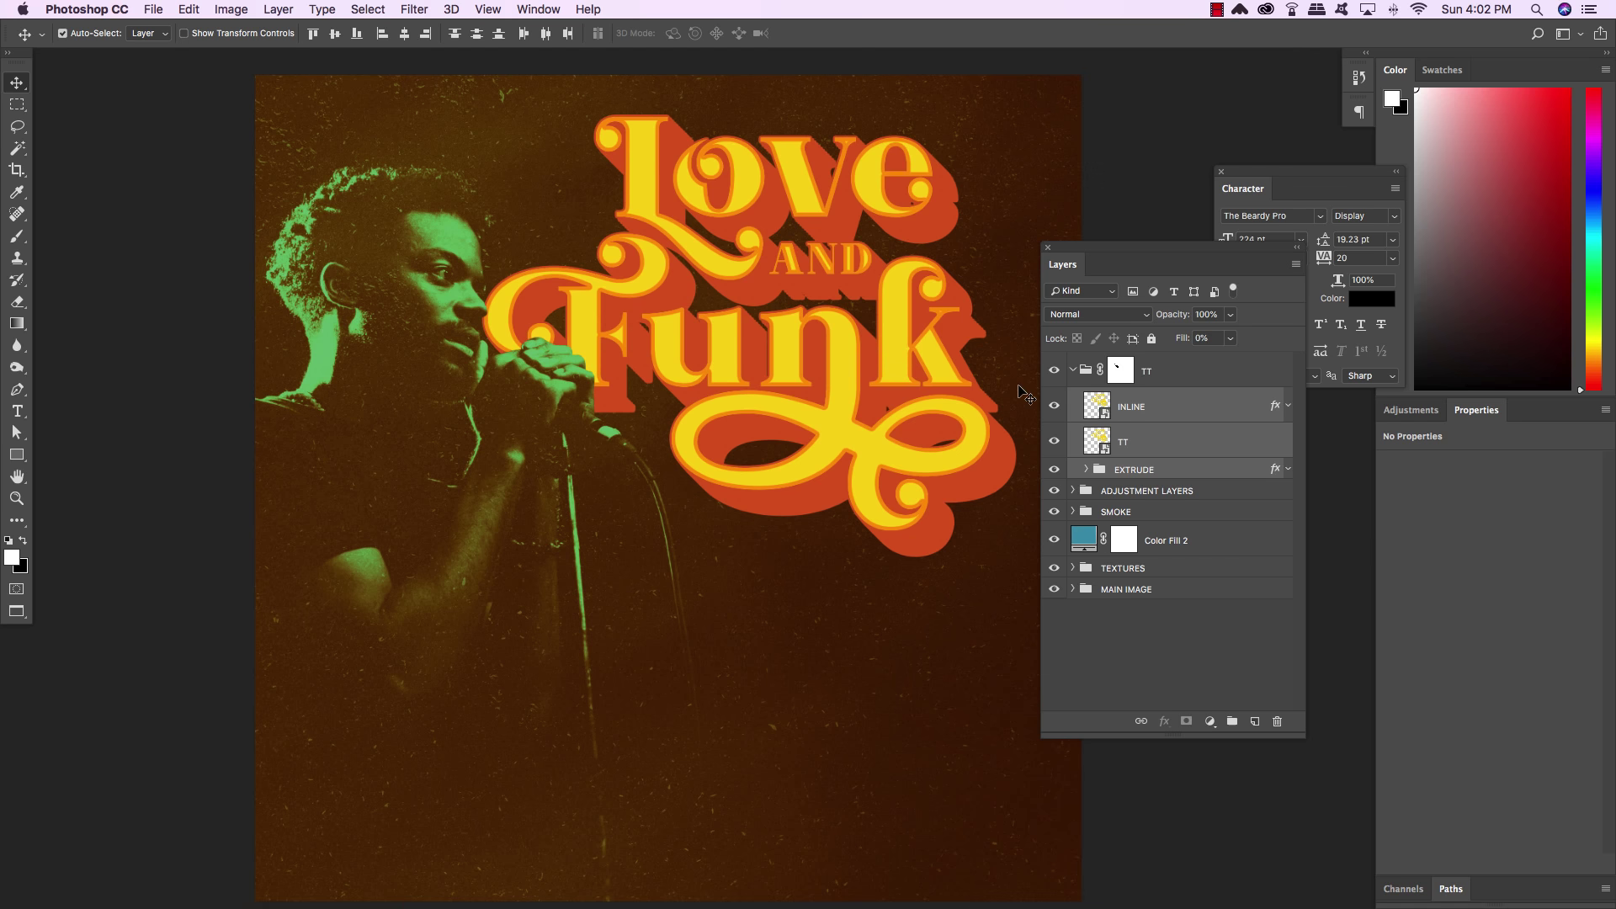
click(1073, 370)
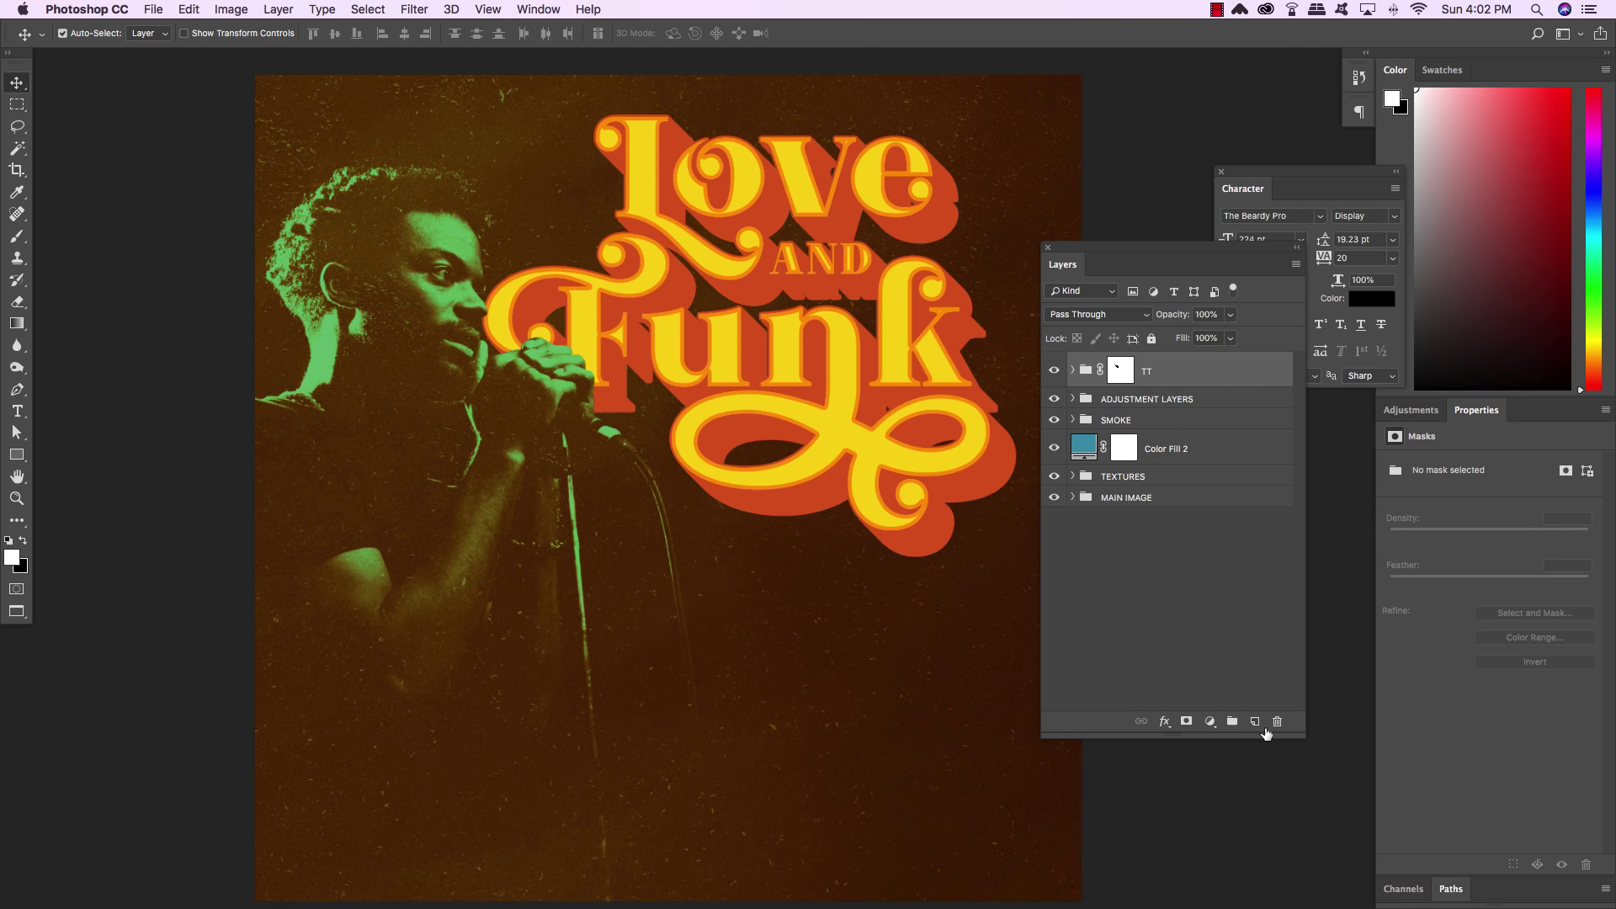
click(1254, 721)
key(t)
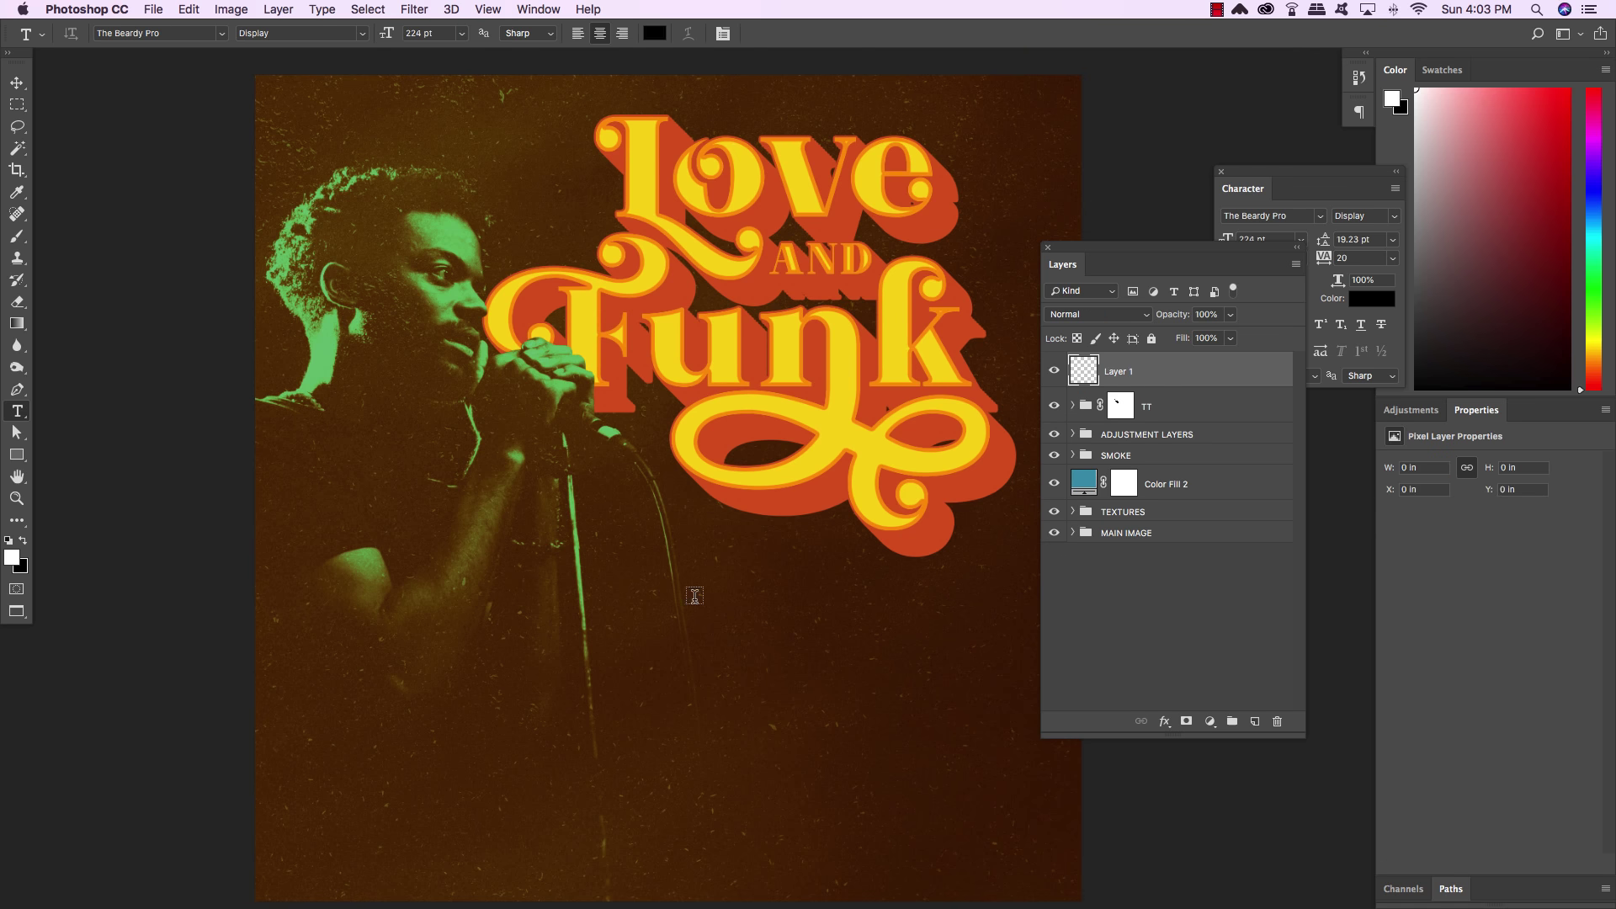
click(756, 642)
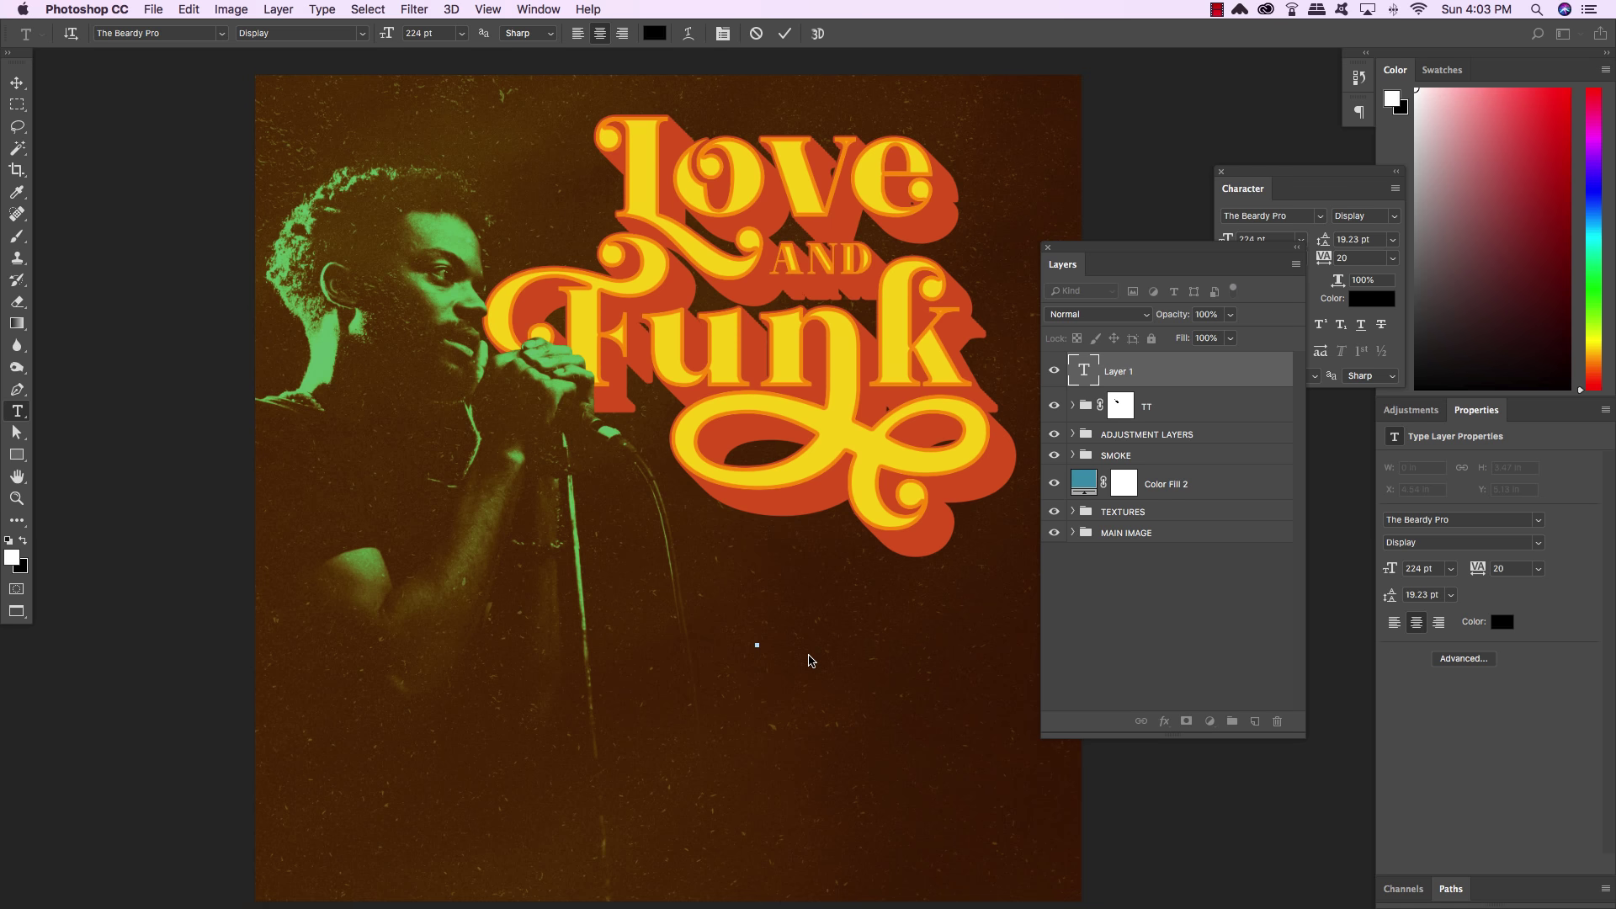
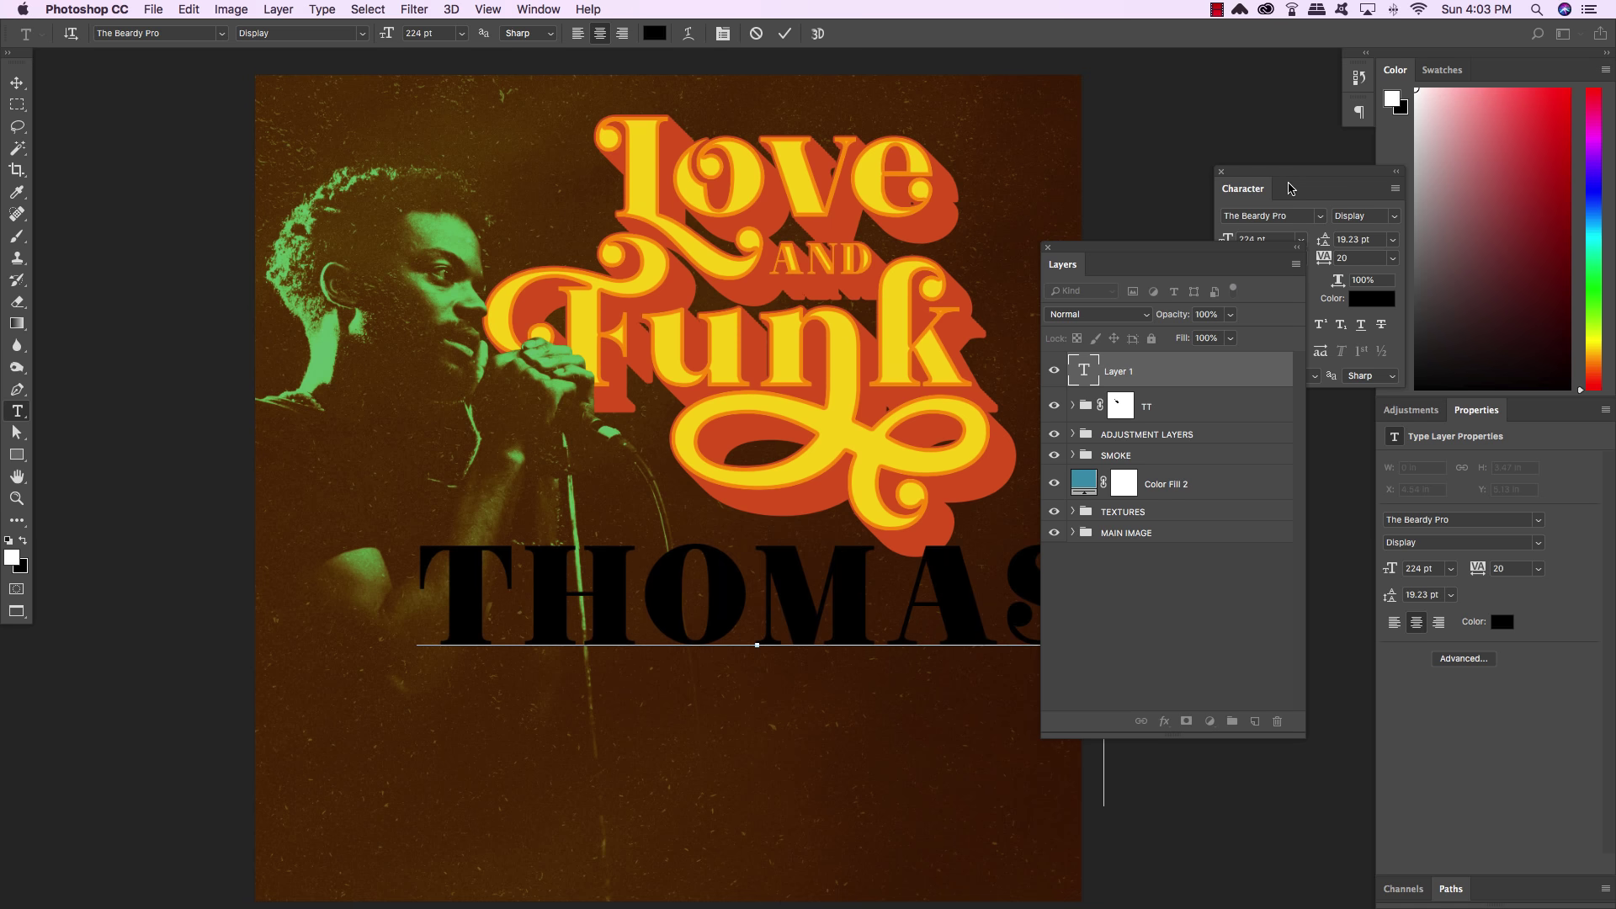
key(ctrl+a)
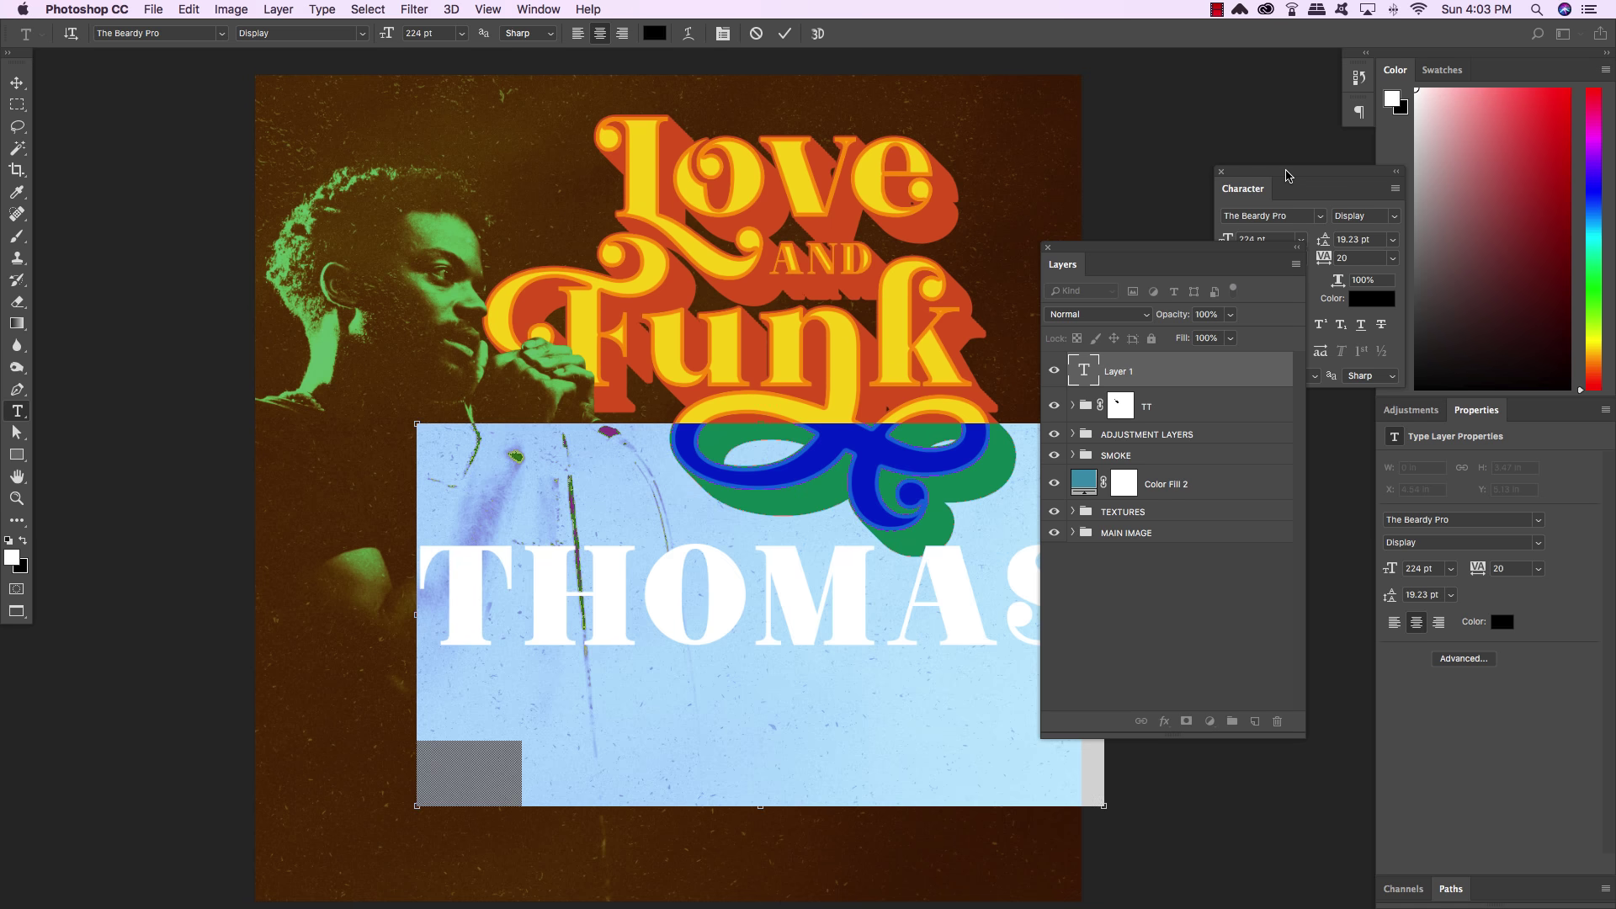
drag(1286, 175, 664, 129)
click(631, 193)
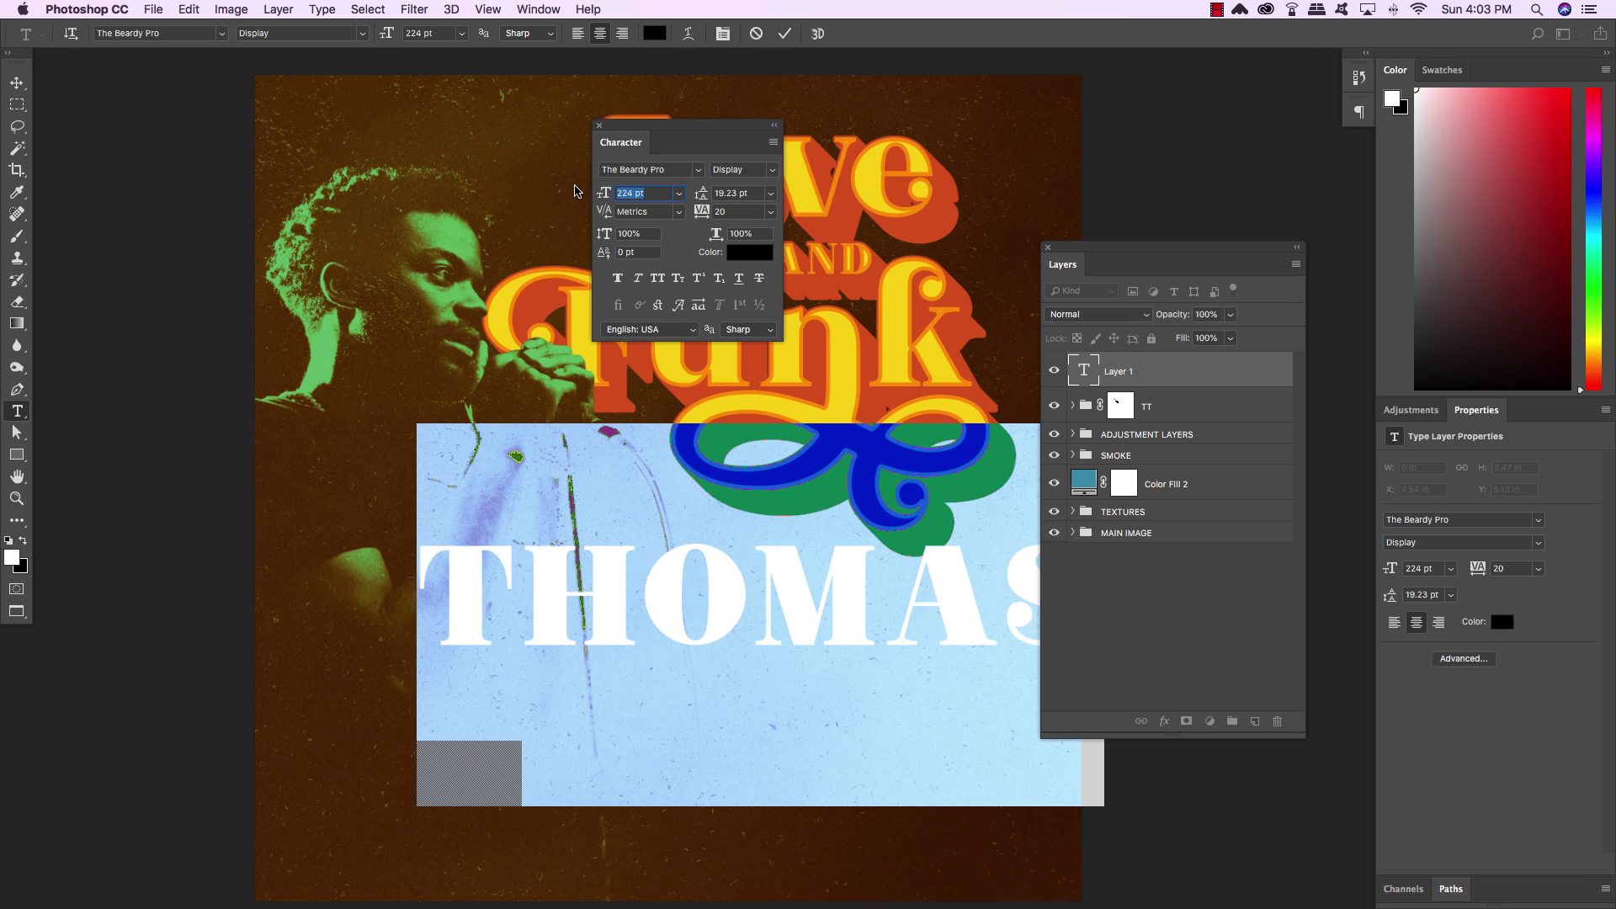
text(40)
click(757, 211)
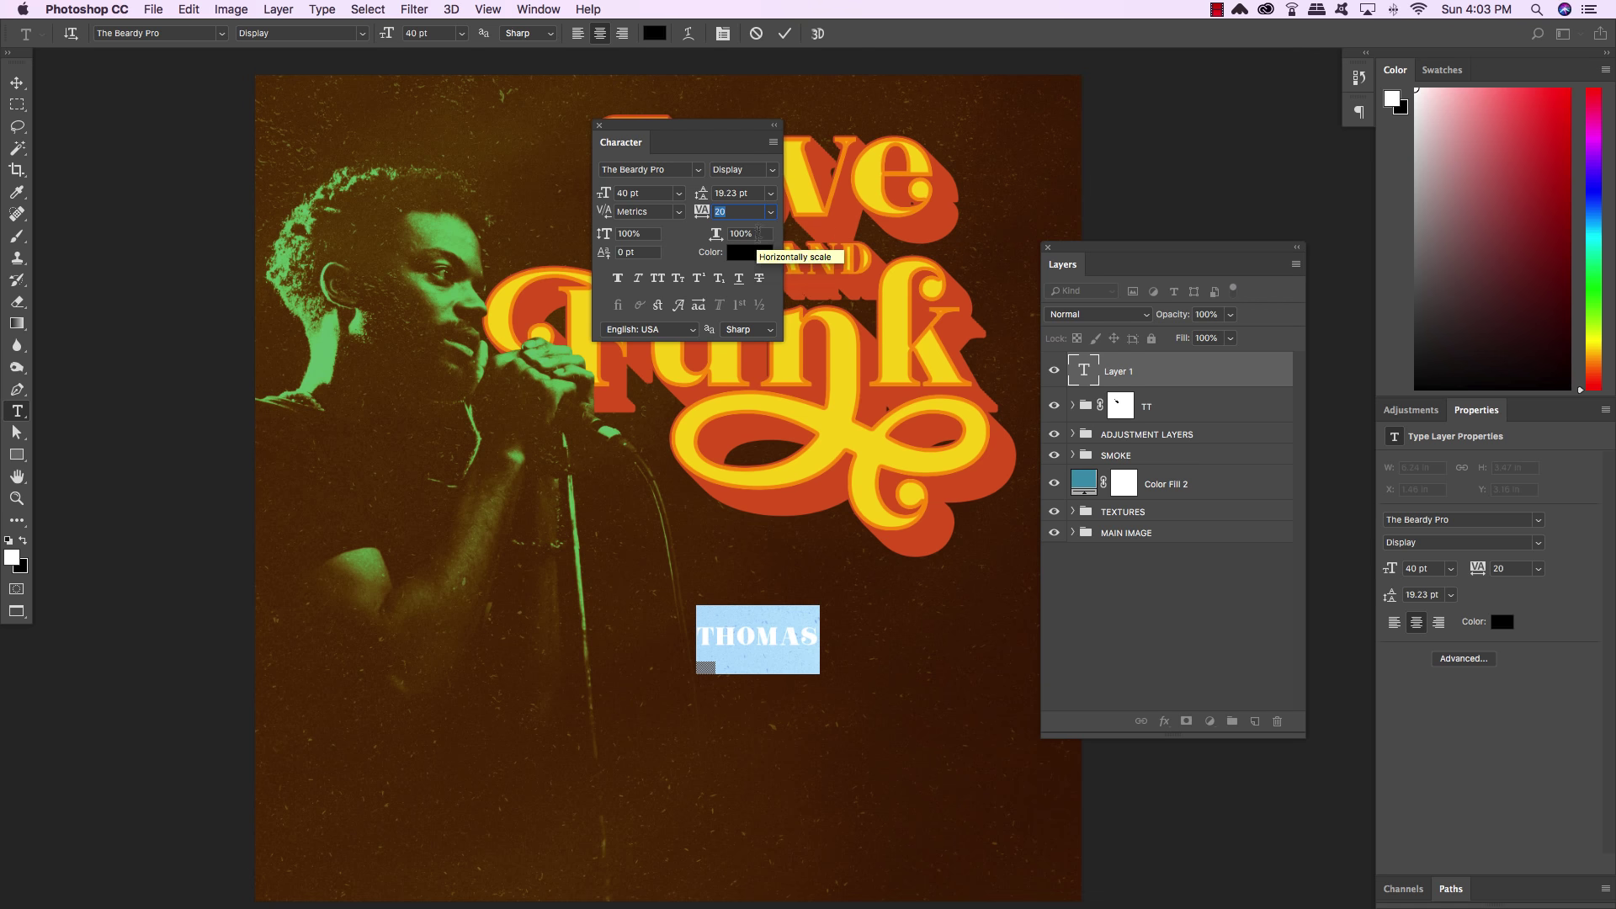
Colour the THOMAS text with yellow sampled from the title lettering and commit it
click(748, 254)
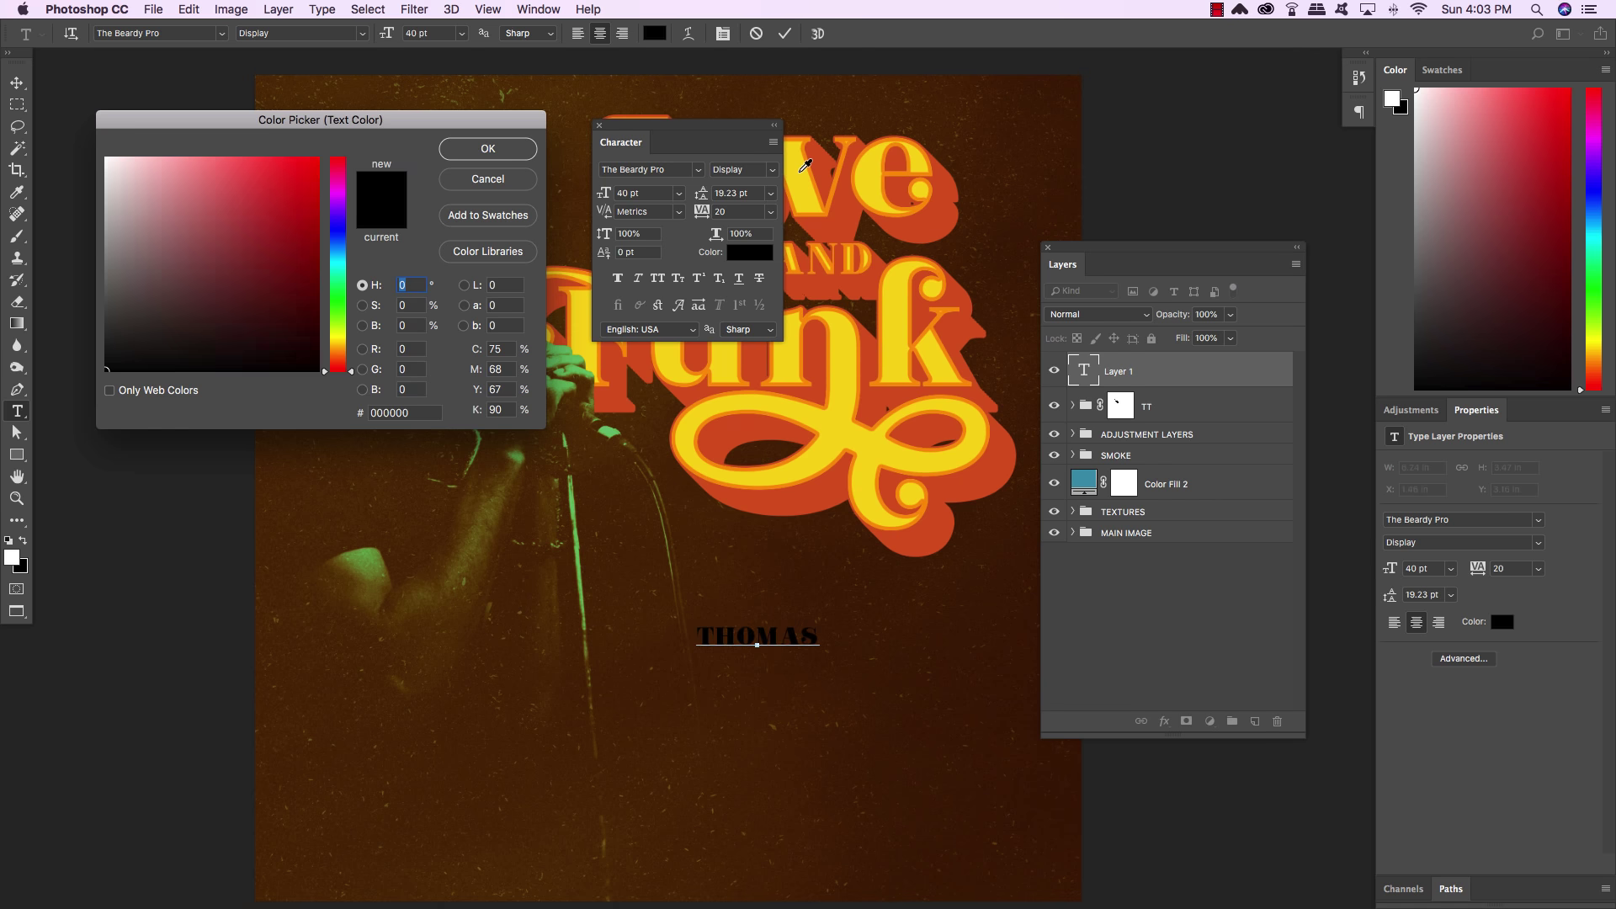
click(806, 174)
click(487, 150)
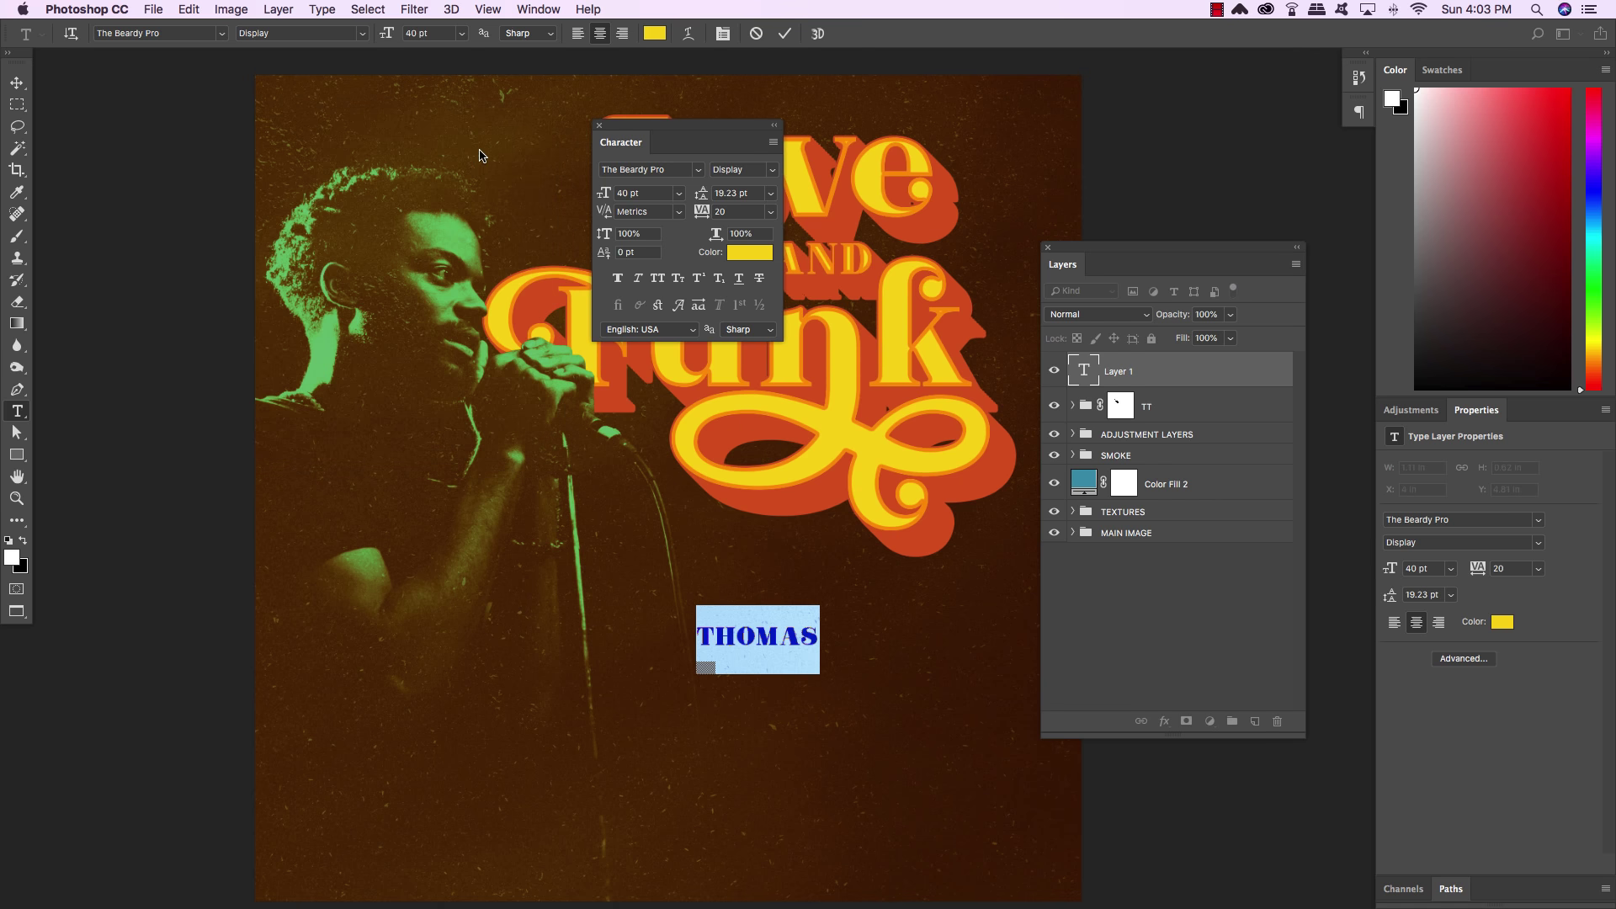
click(16, 83)
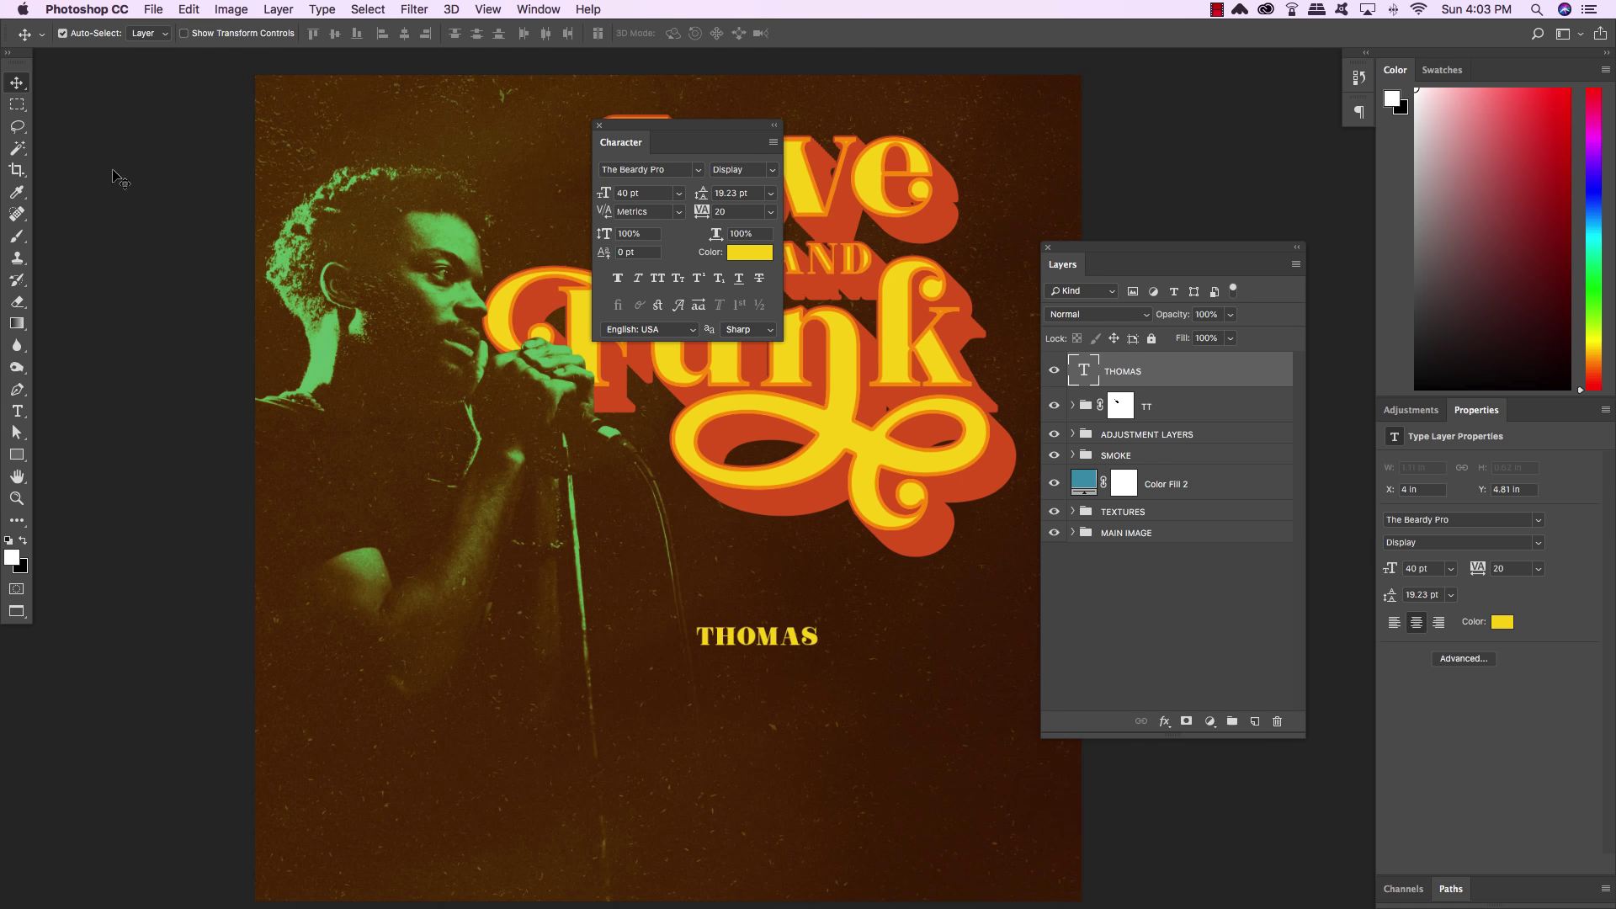
key(ctrl+t)
Move THOMAS into place under the title, nudging it slightly right and up
drag(802, 641, 871, 644)
key(Return)
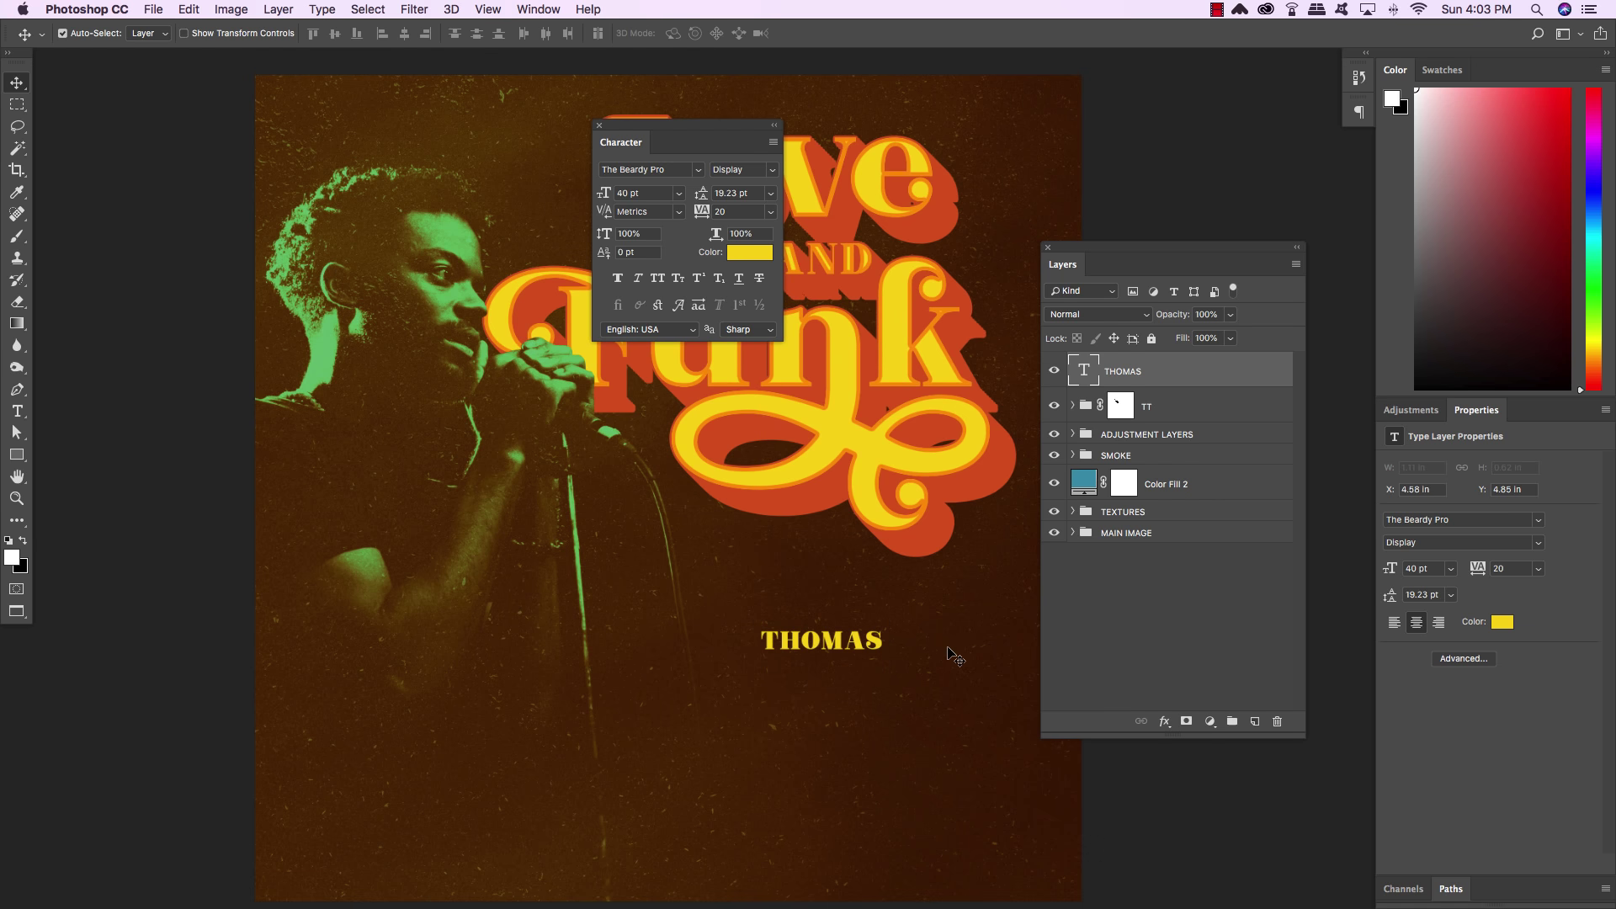
scroll(949, 653, right, 3)
key(shift+Right)
key(shift+Right)
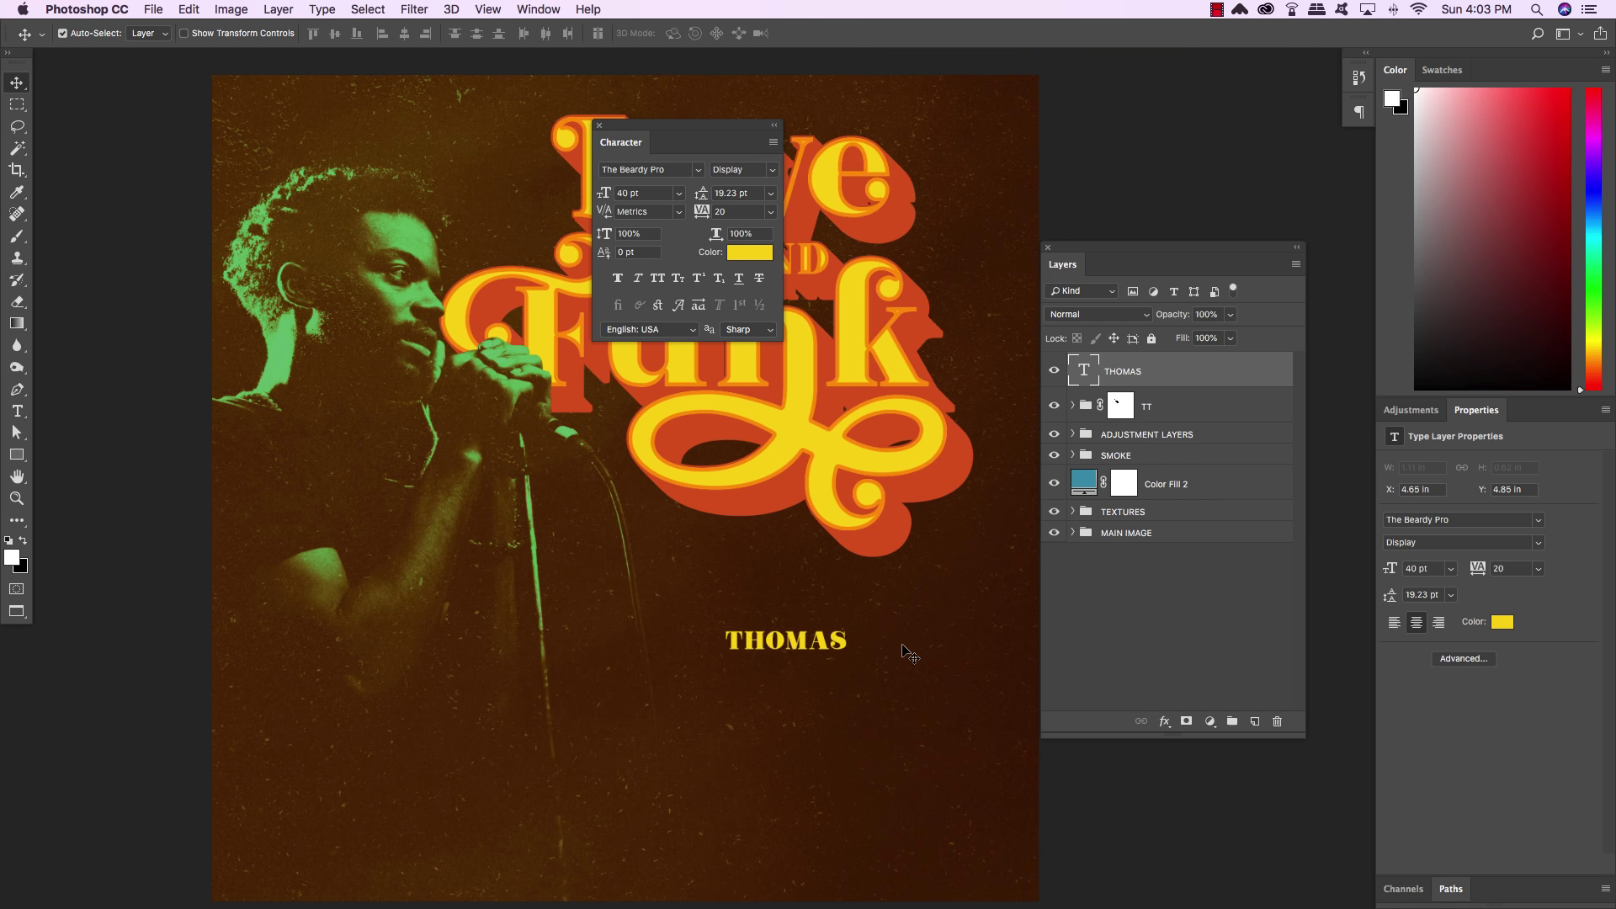
key(shift+Up)
key(shift+Up)
key(ctrl+j)
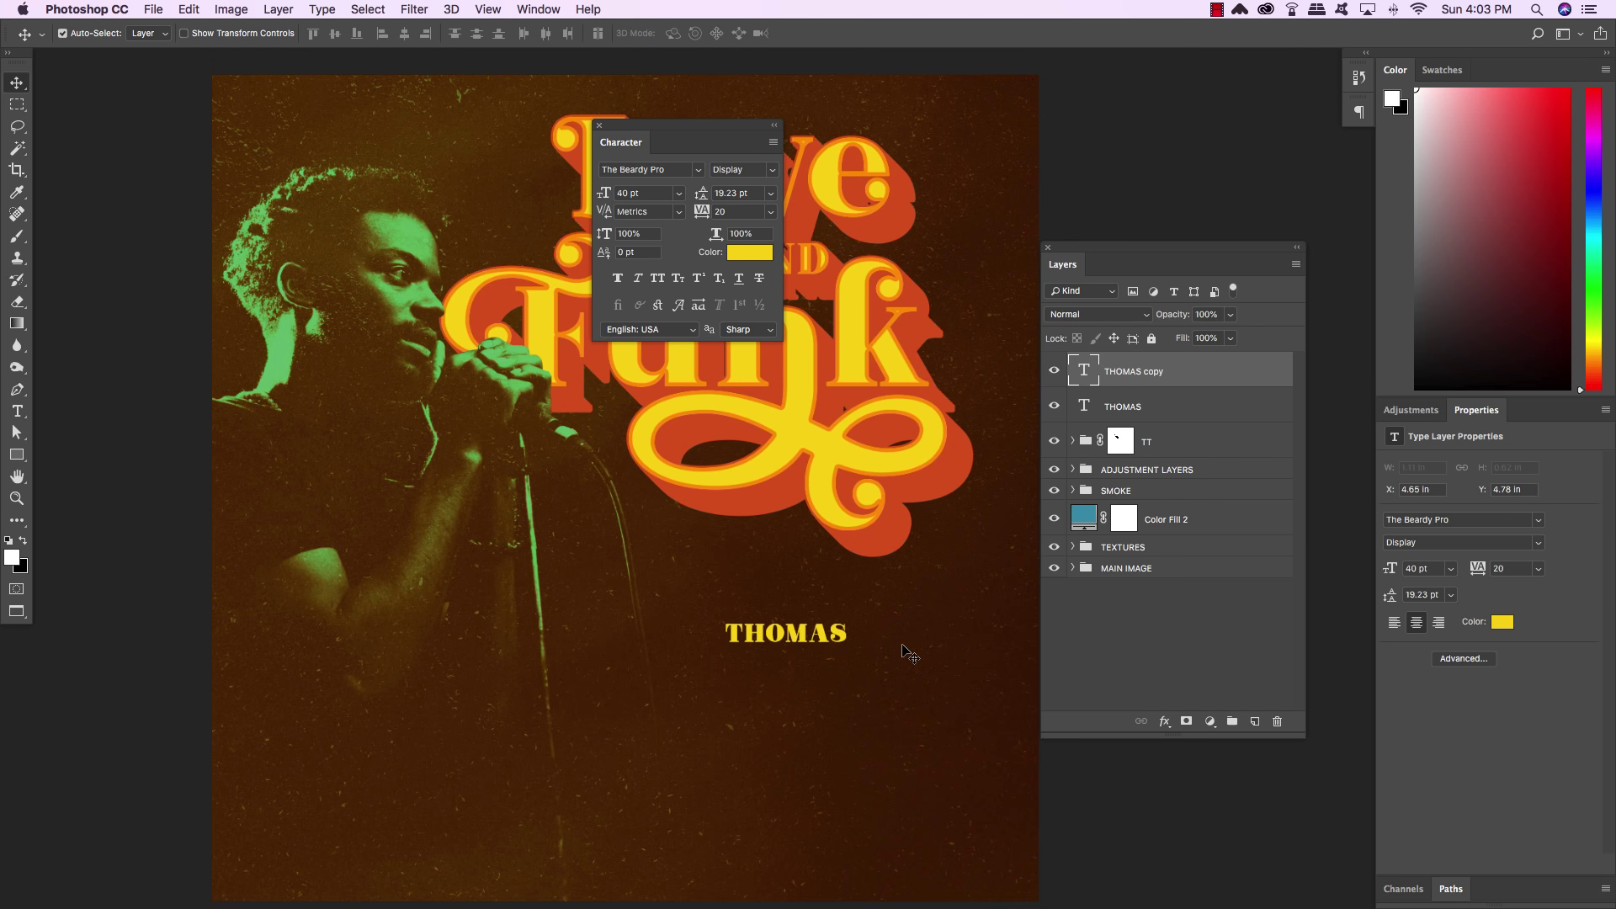
key(ctrl+bracketleft)
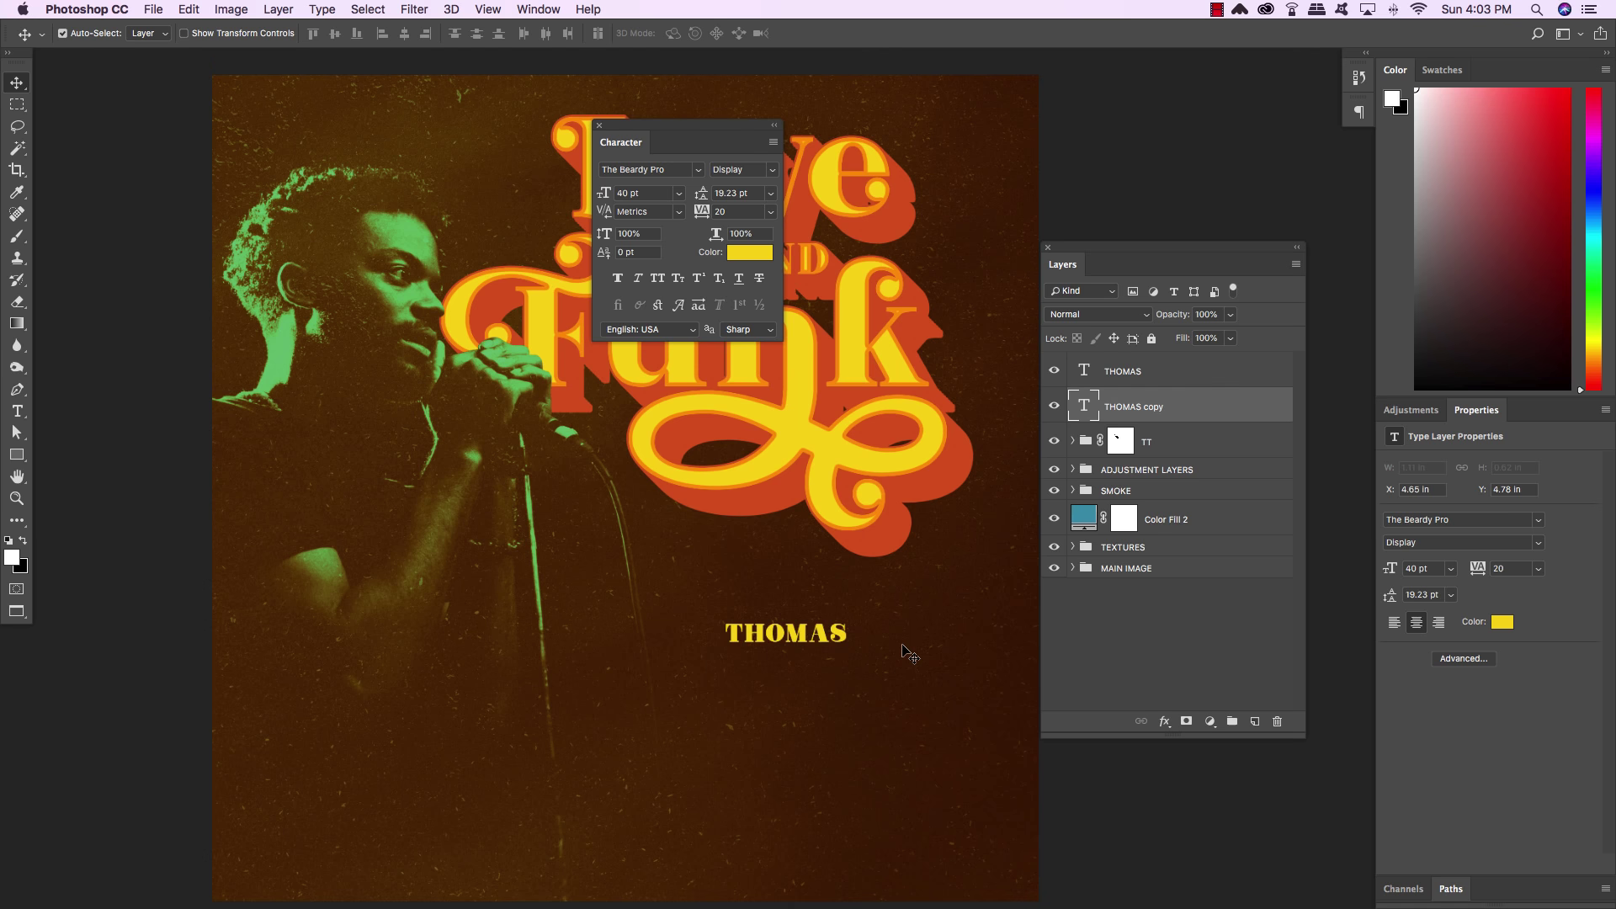
key(shift+Down)
key(shift+Down)
key(shift+Down)
key(shift+Down)
key(shift+Down)
key(shift+Down)
key(shift+Down)
key(shift+Down)
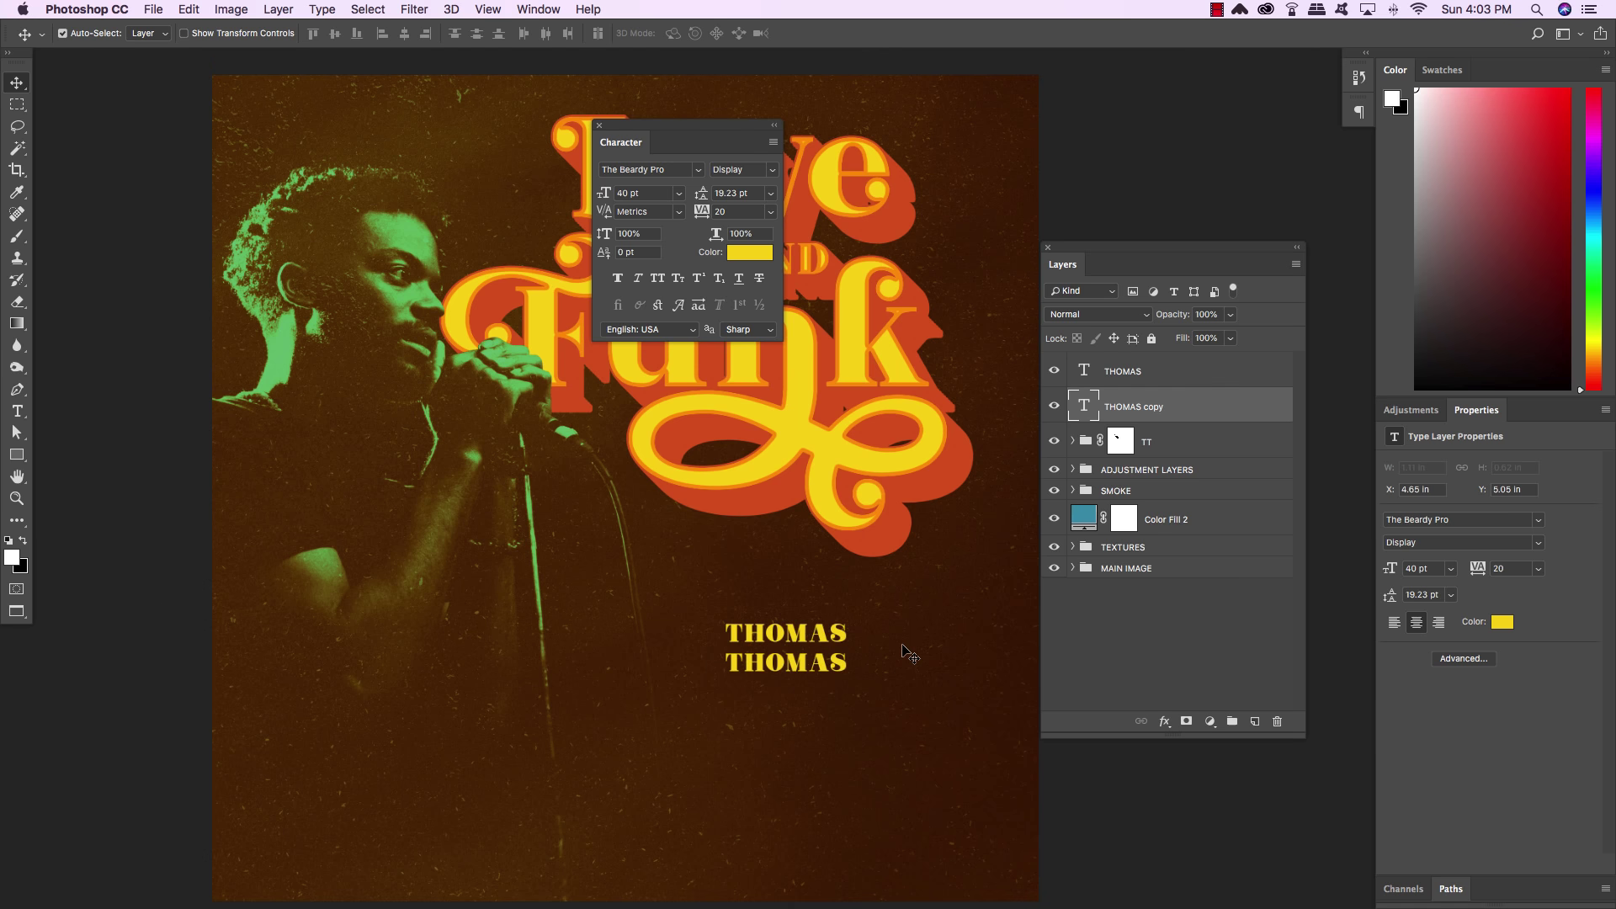
drag(909, 653, 421, 674)
key(t)
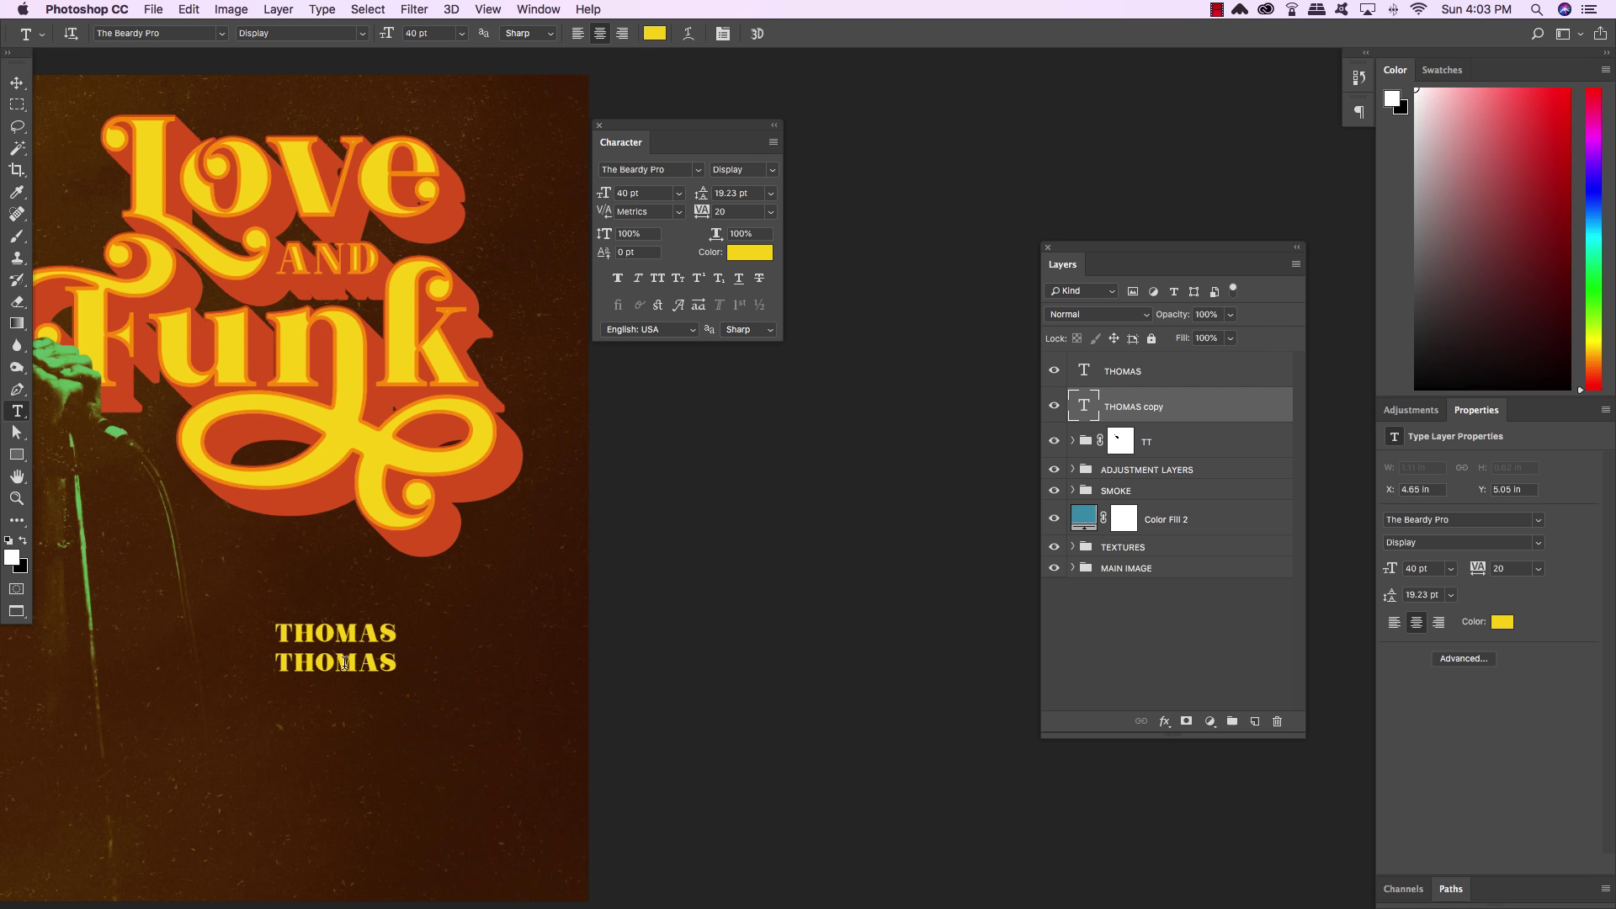
double_click(344, 662)
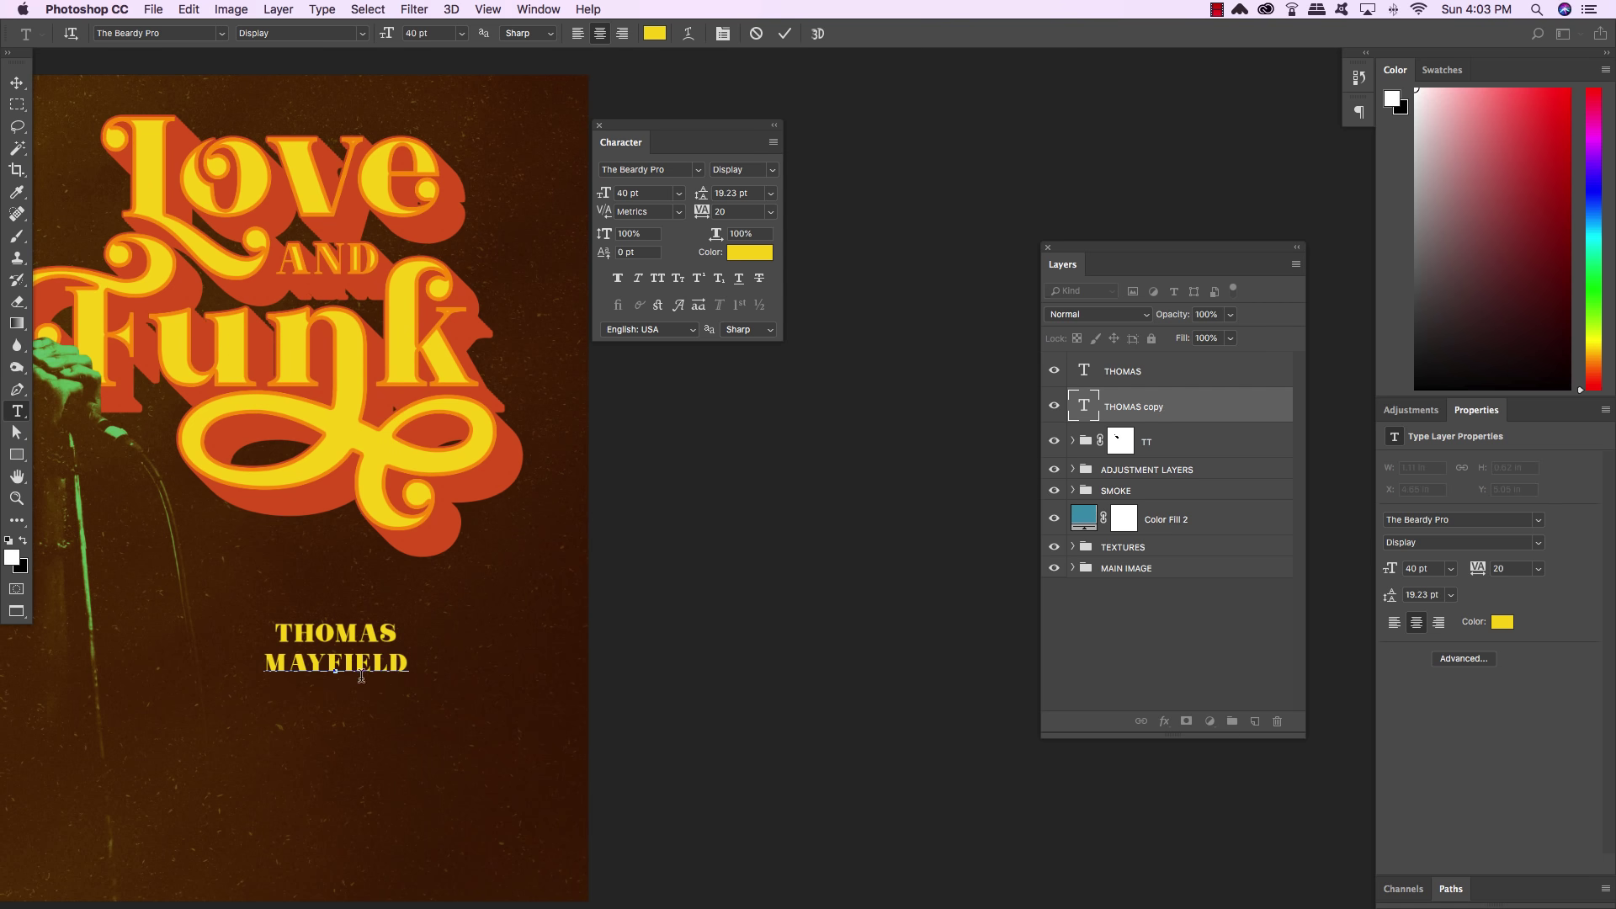
click(16, 83)
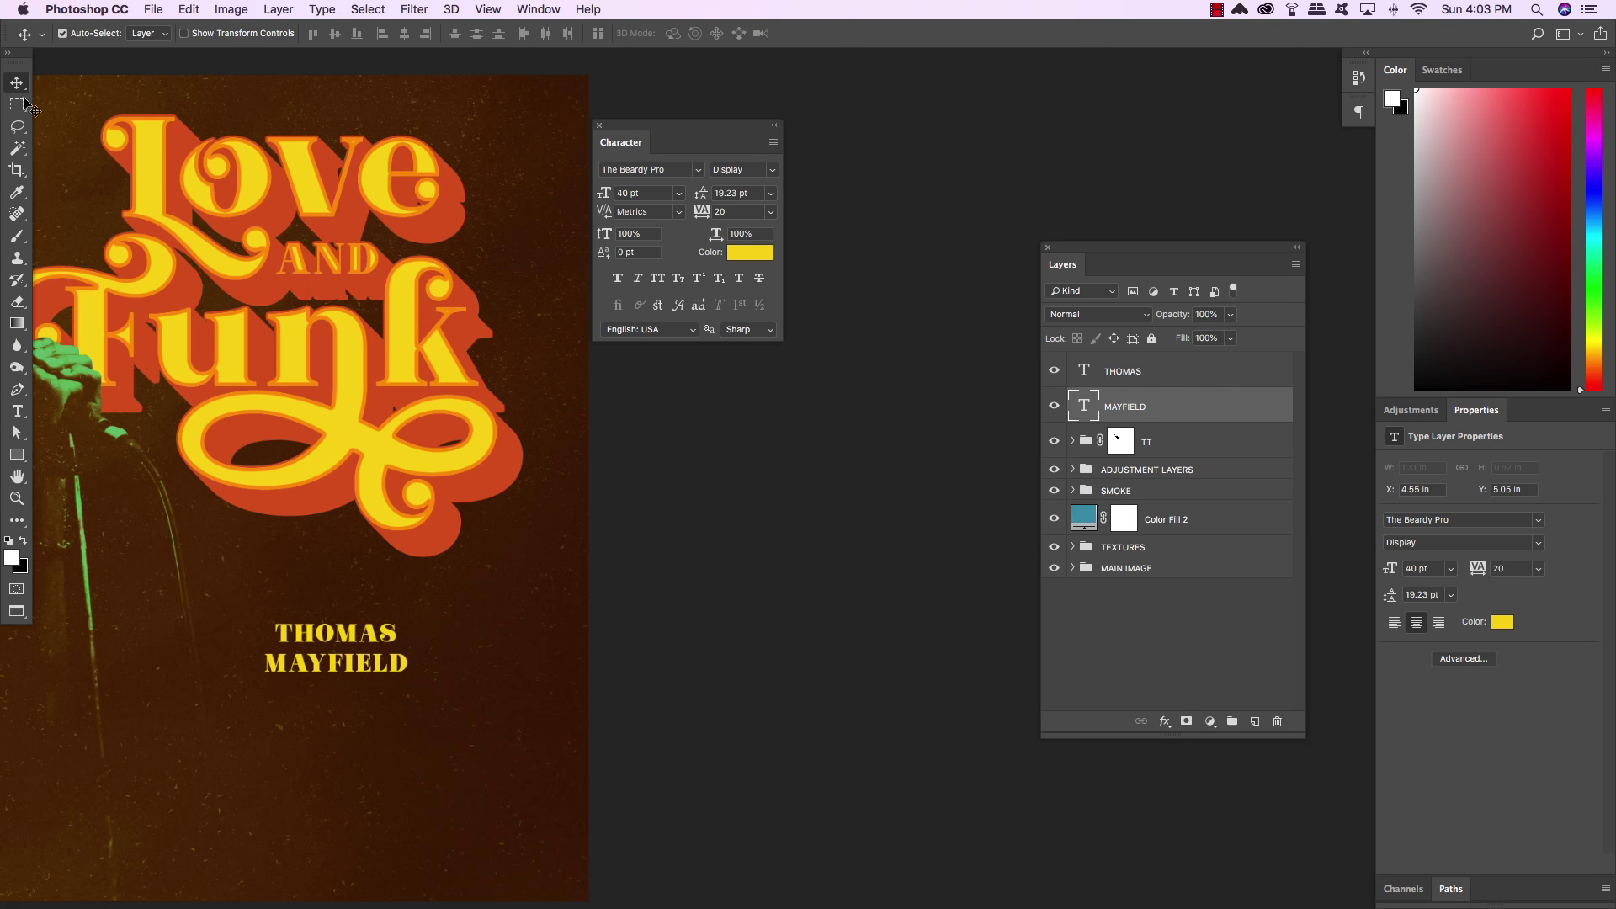
drag(431, 550, 537, 541)
key(super+plus)
key(super+plus)
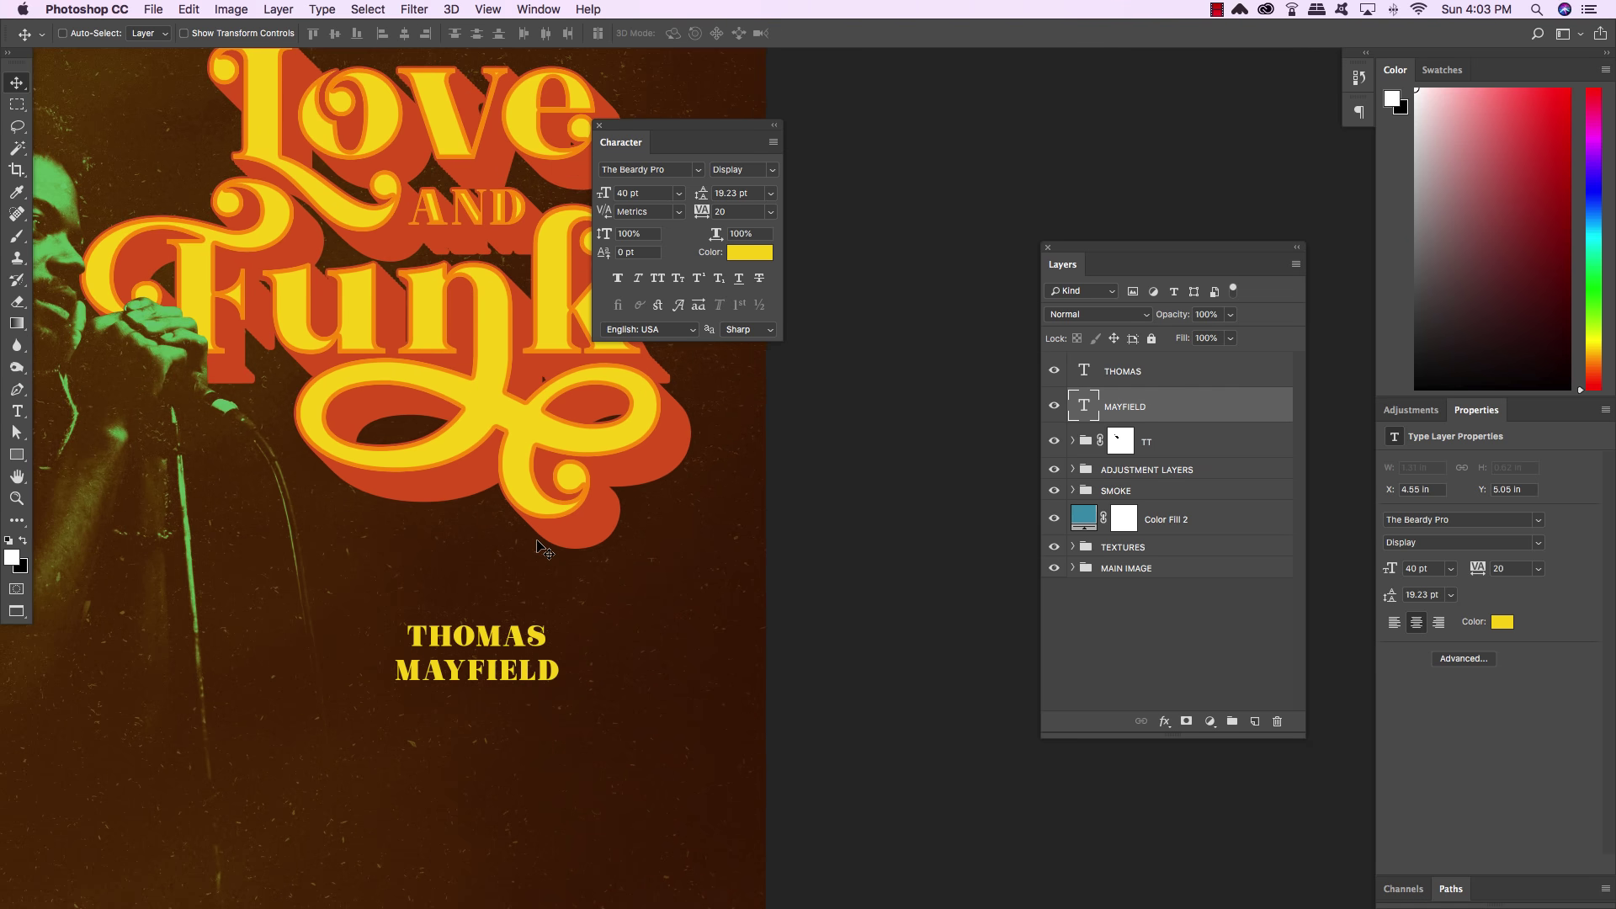
drag(370, 646, 533, 577)
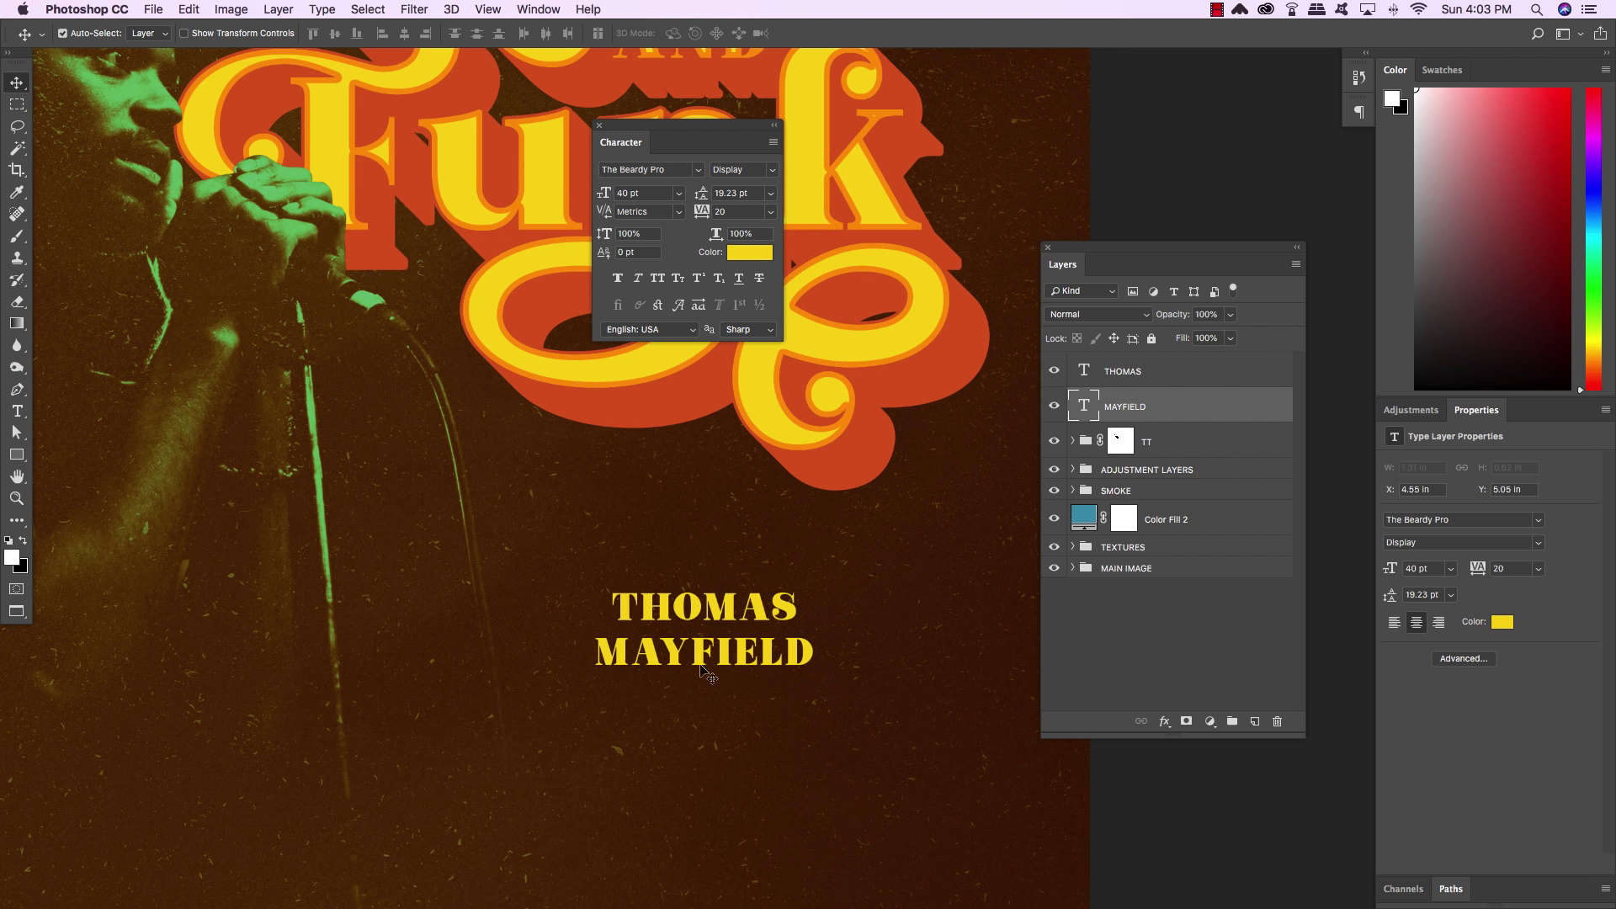
key(t)
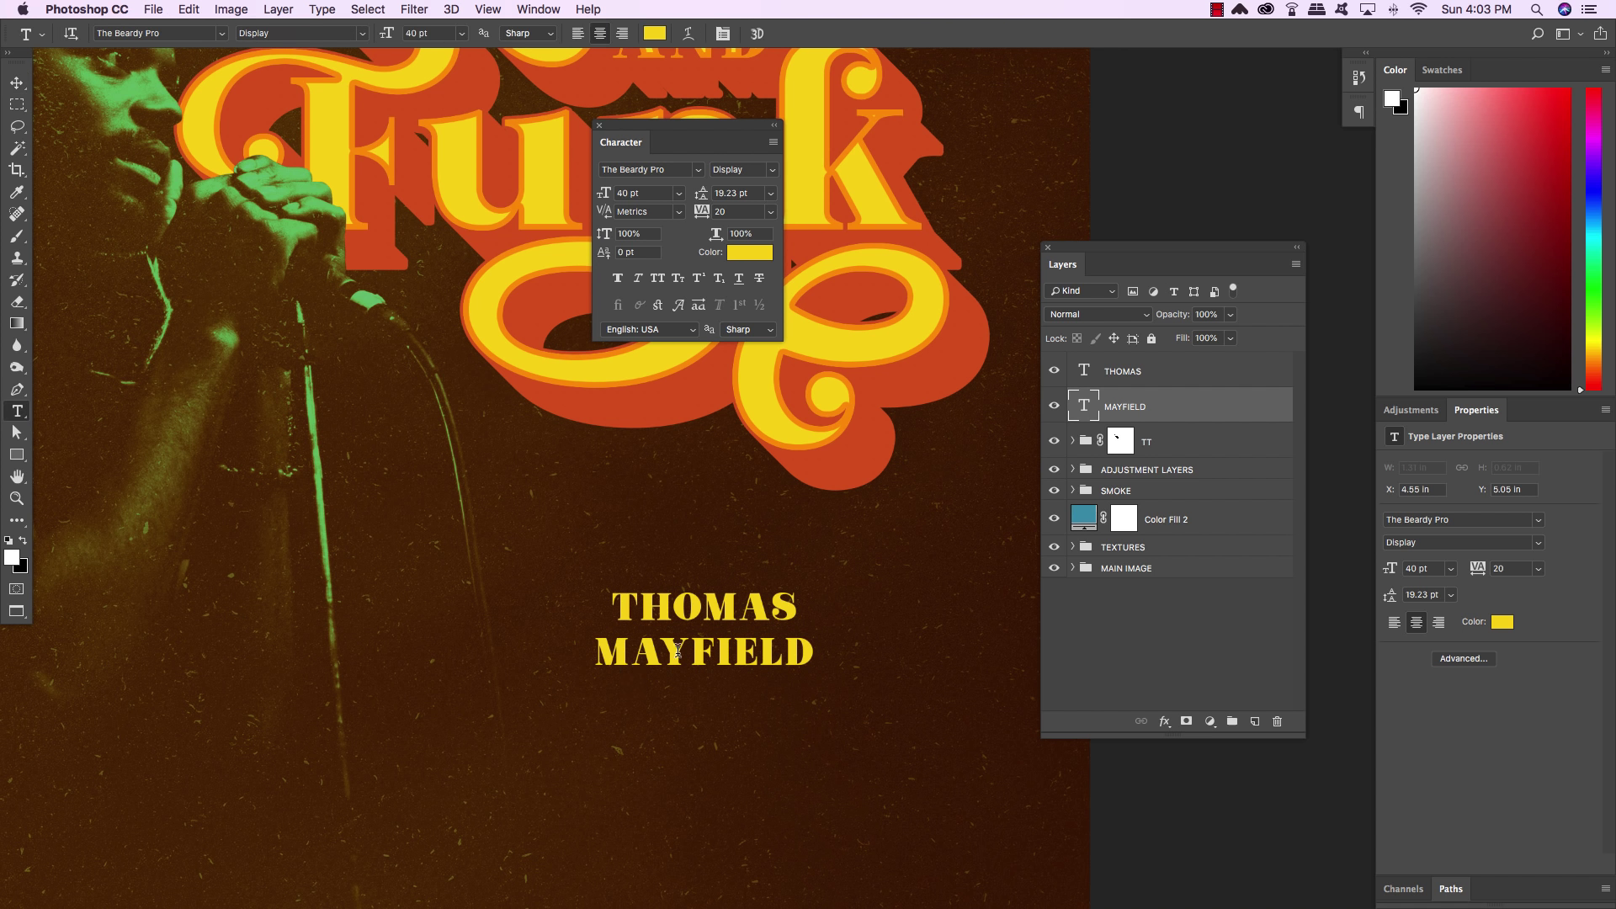
click(666, 657)
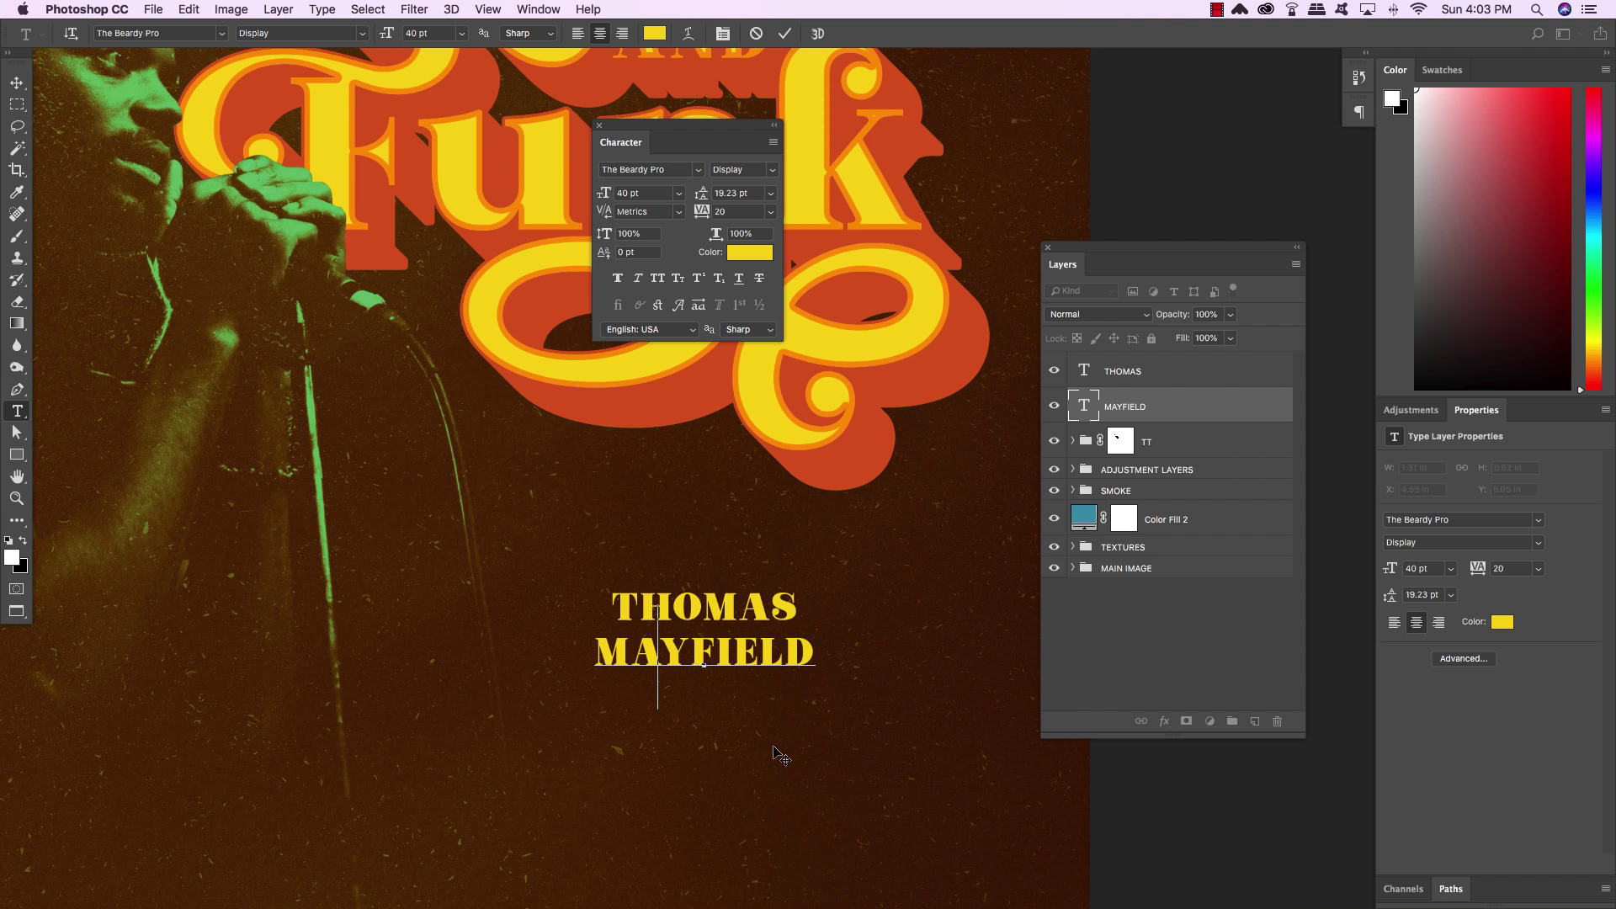
key(alt+Left)
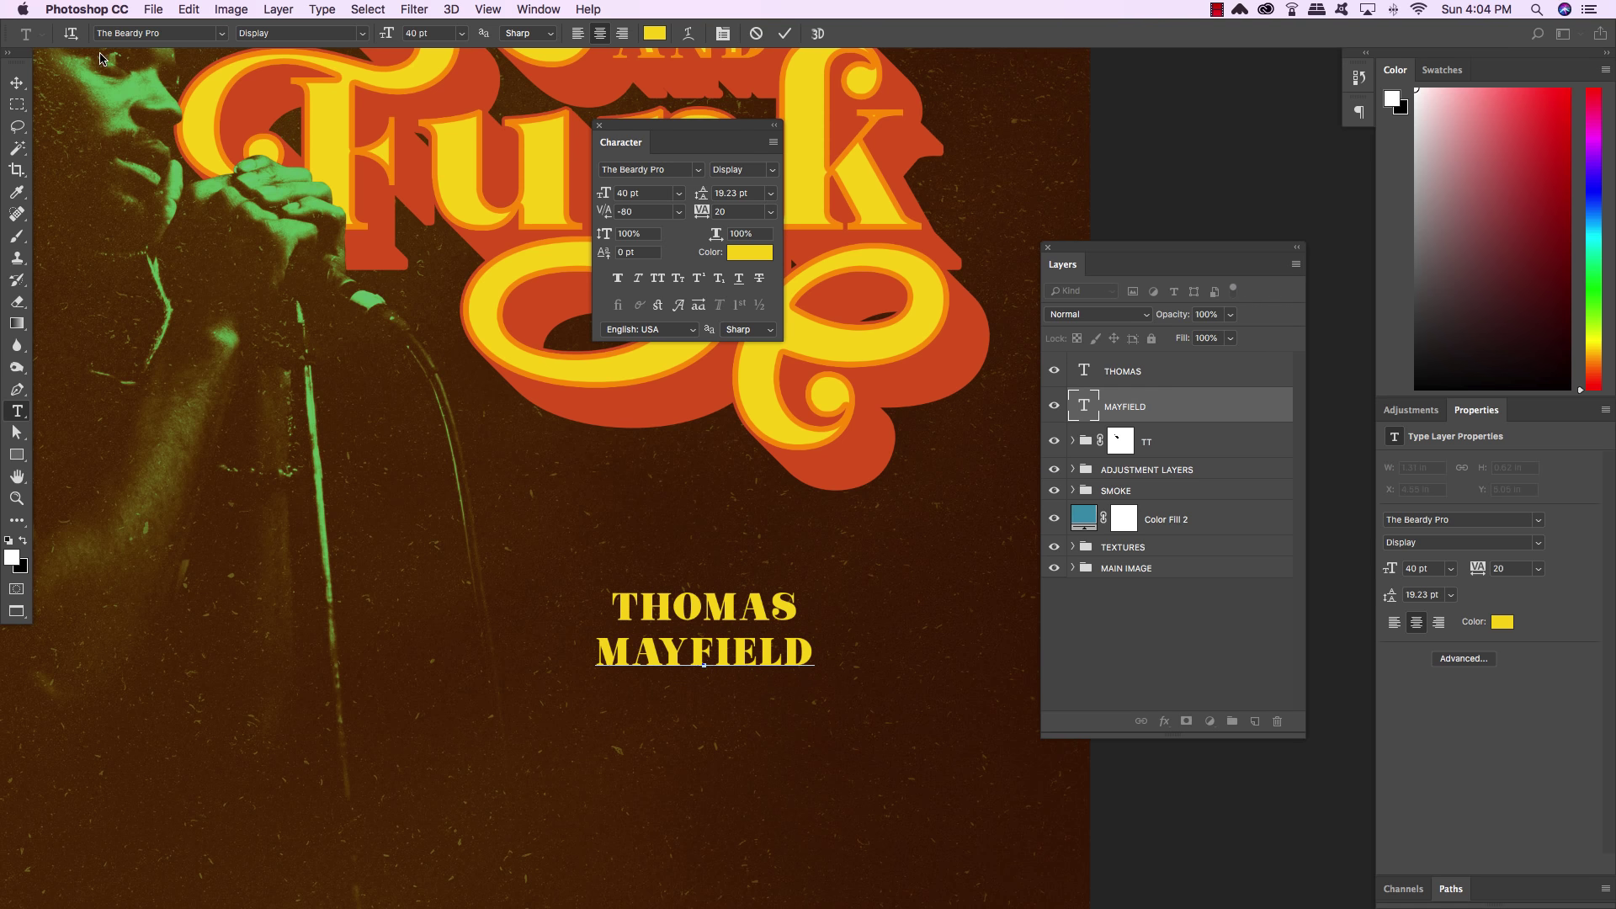
Commit the kerning change and duplicate the THOMAS text layer
click(17, 82)
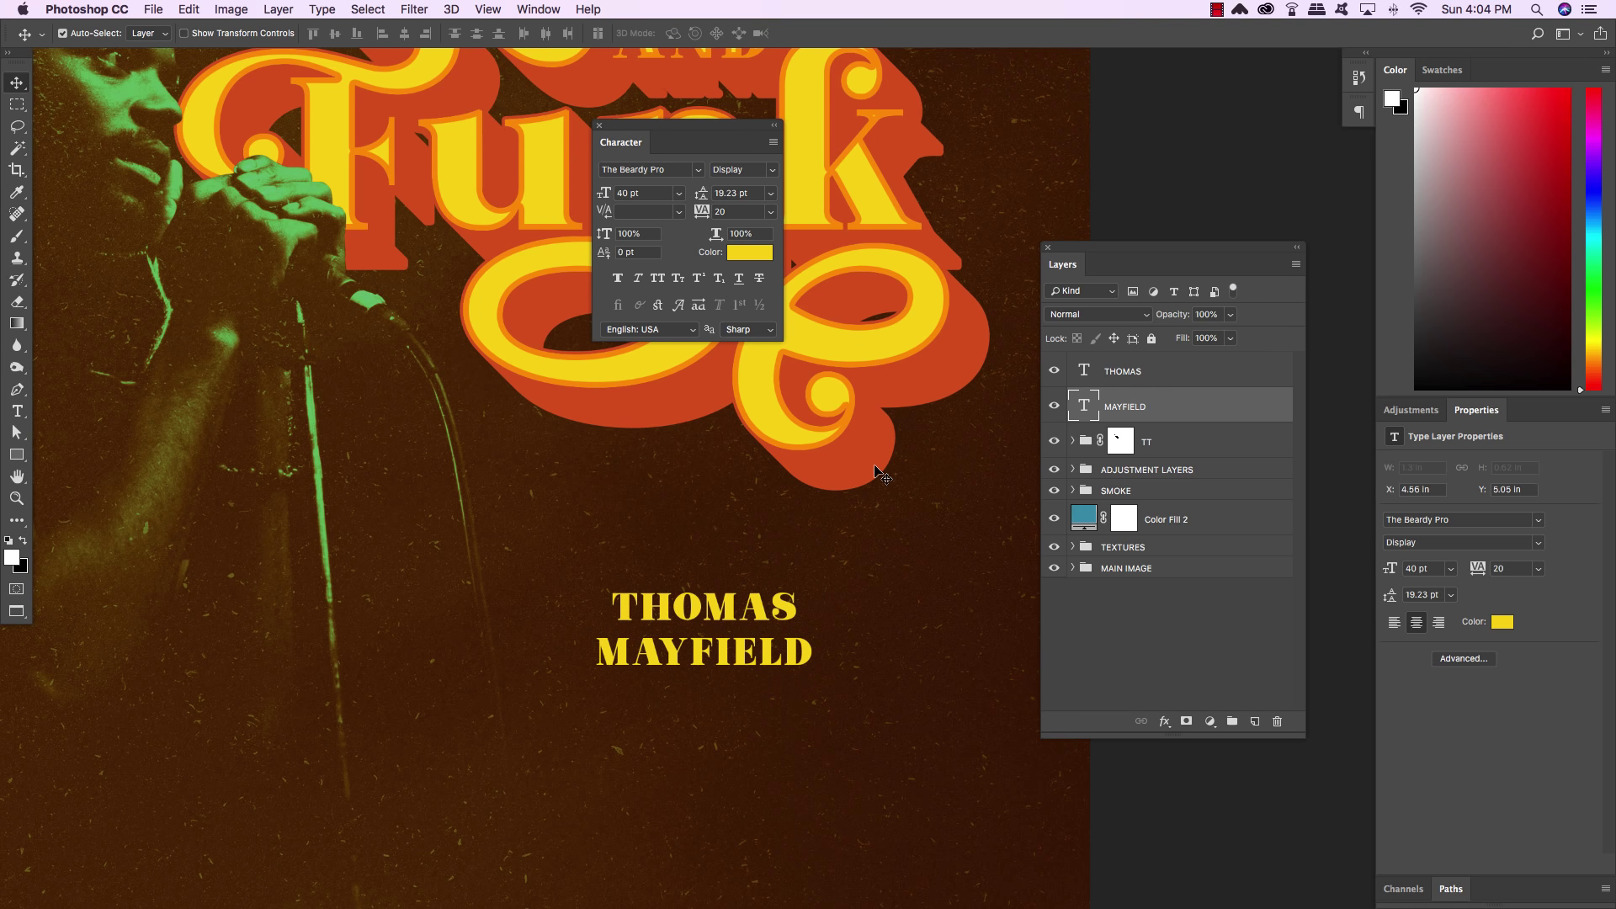
click(1183, 381)
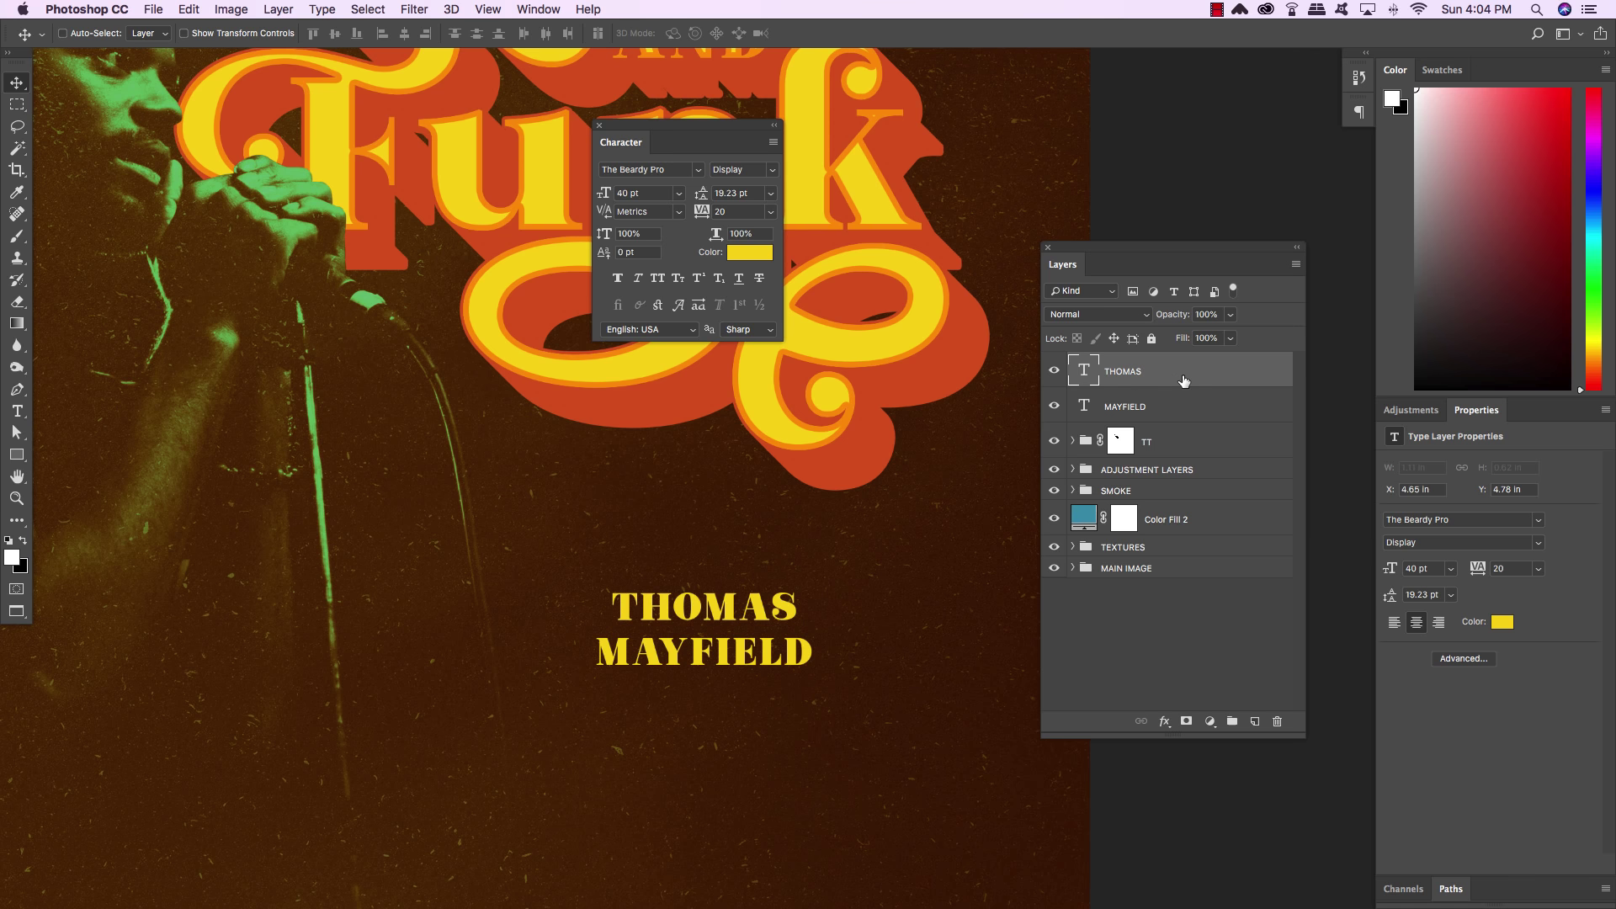
key(super+j)
Move the THOMAS copy up above the name and retype it as 'Presented by'
key(shift+Up)
key(shift+Up)
key(shift+Up)
key(shift+Up)
key(shift+Up)
key(shift+Up)
key(shift+Up)
key(shift+Up)
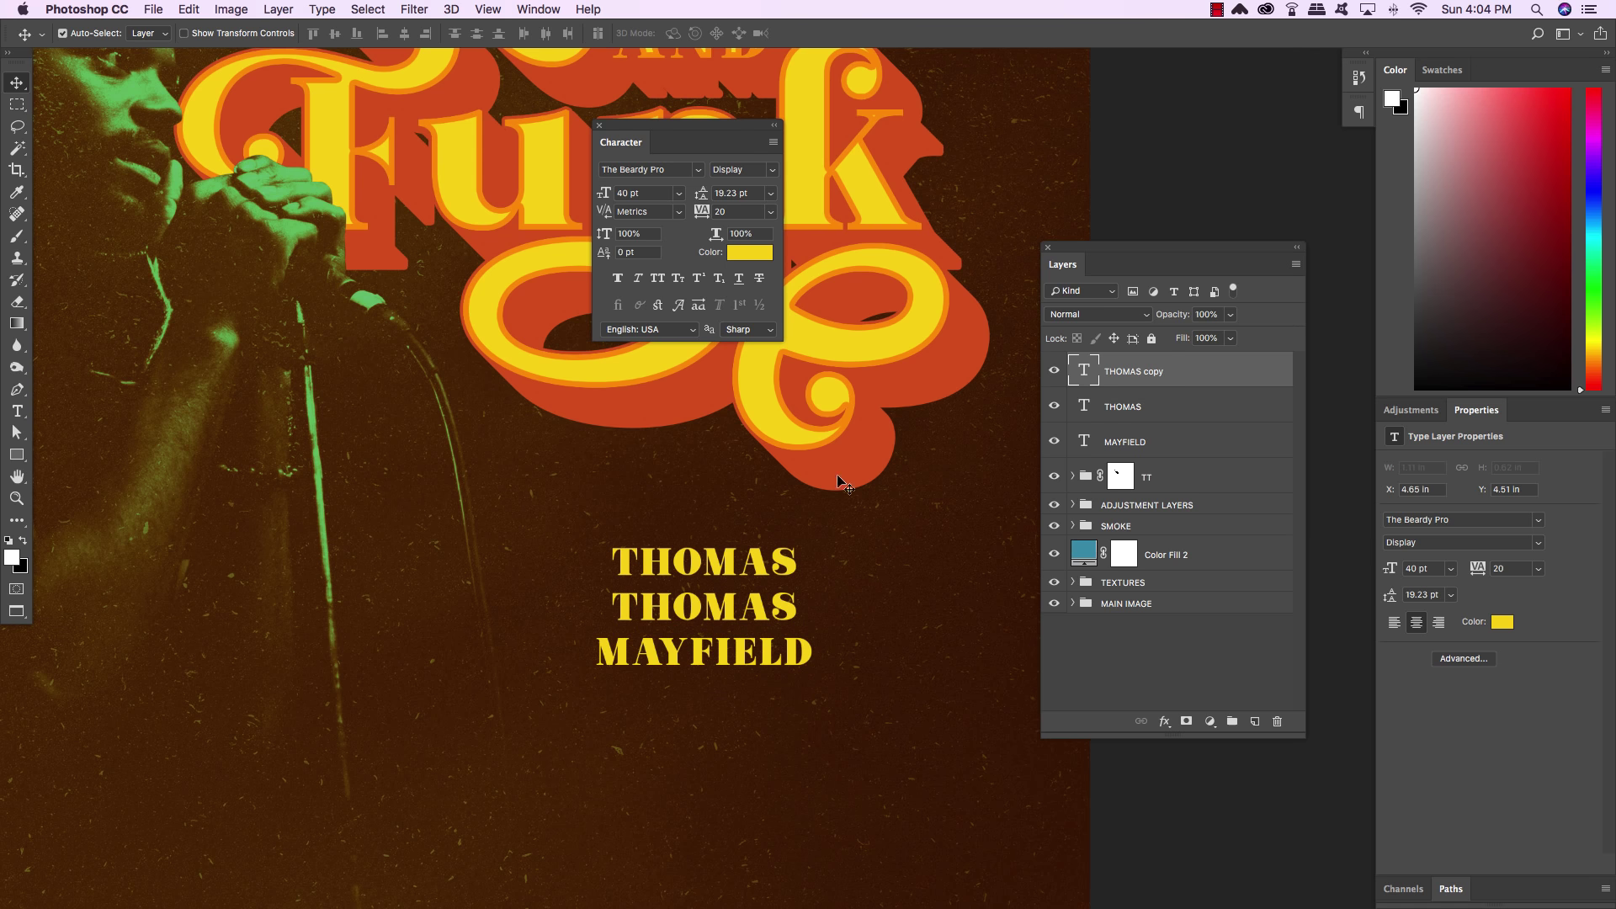
key(t)
double_click(707, 562)
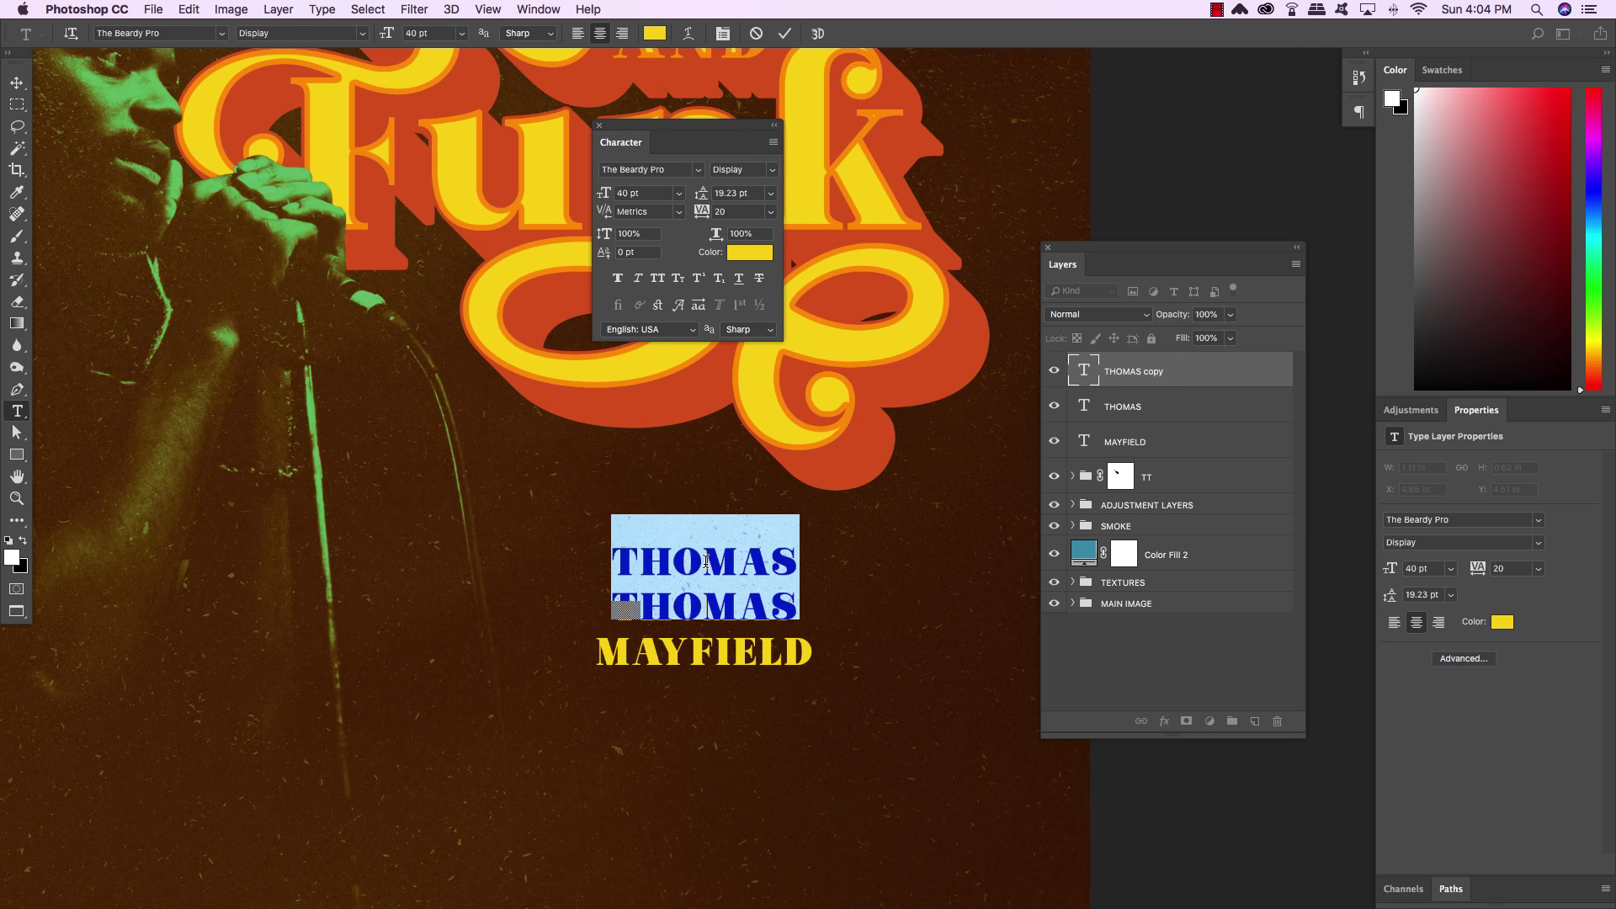
text(Presented)
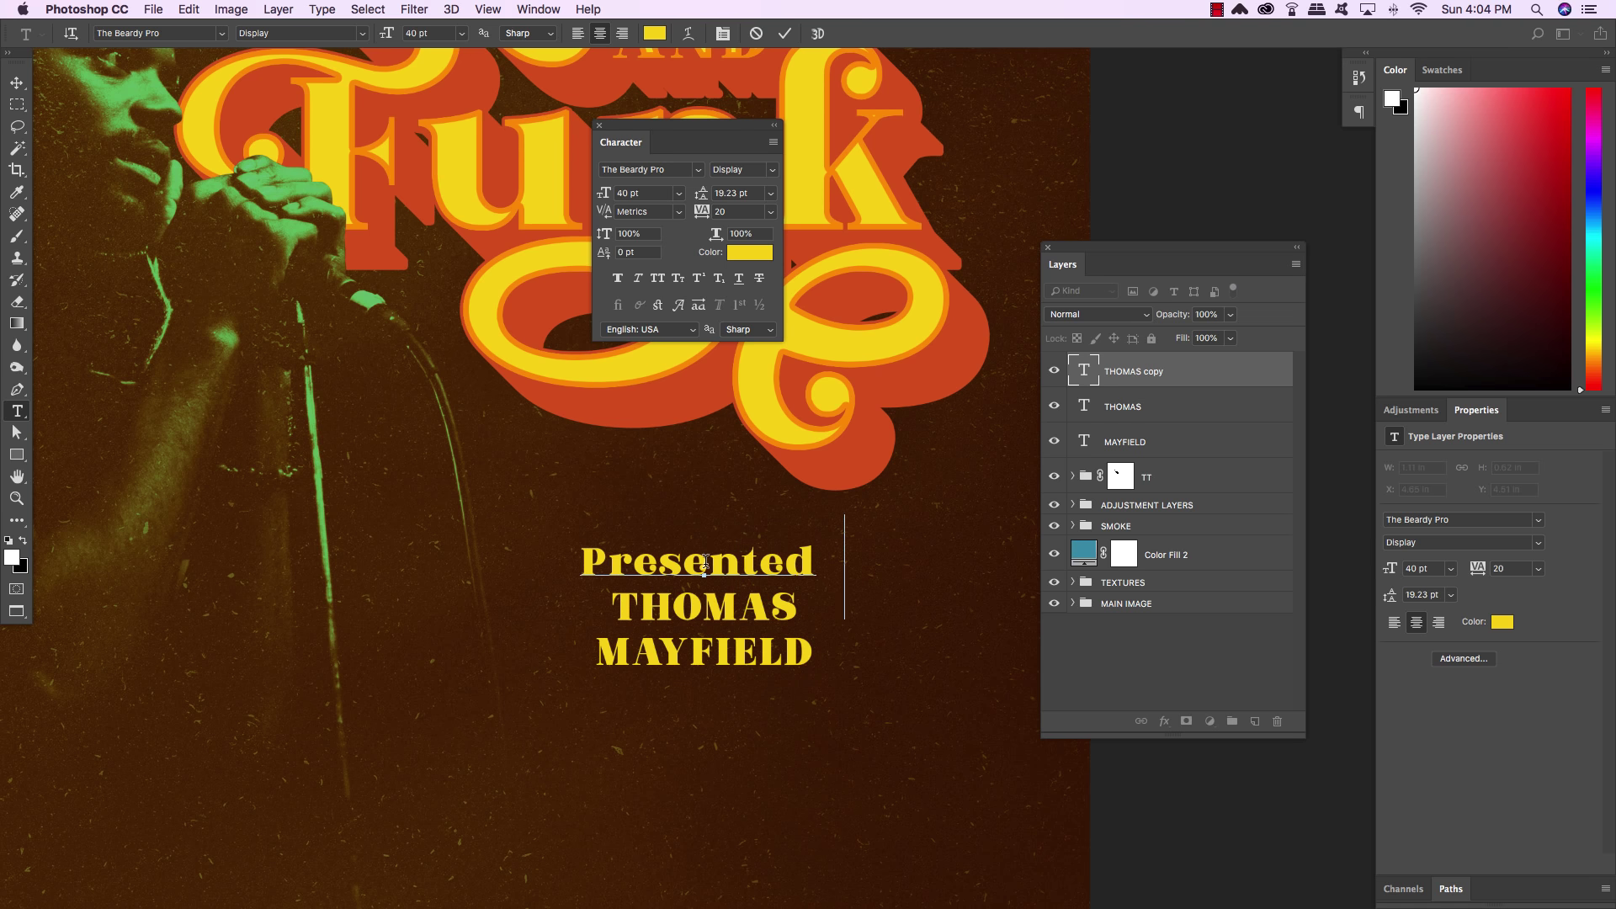
text( by)
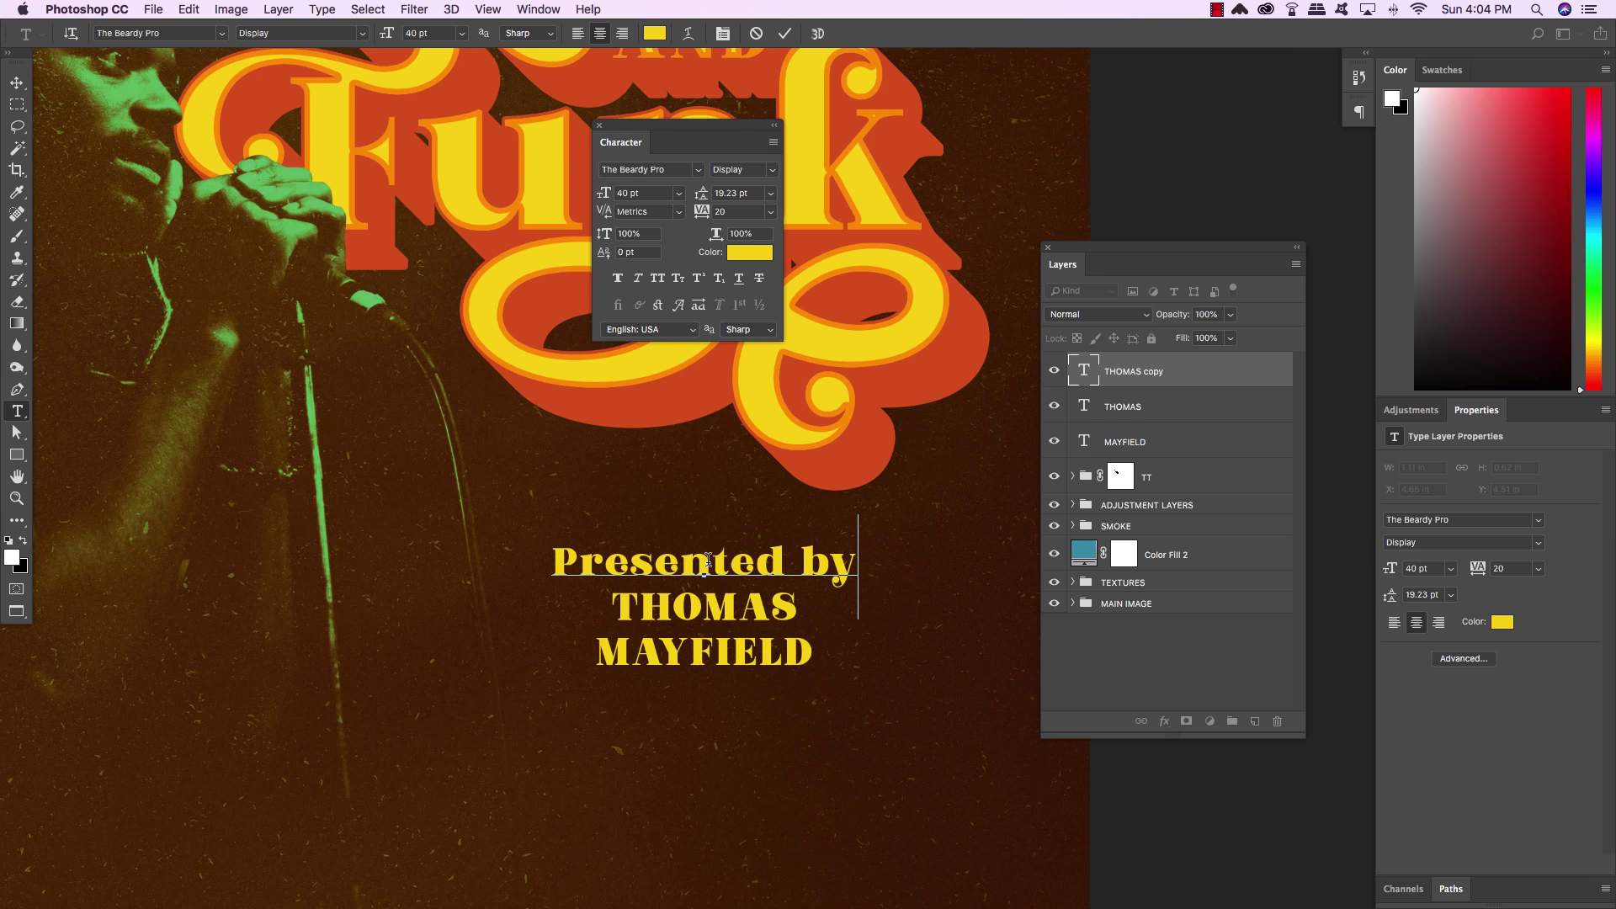
Make 'Presented by' 32 pt in red-orange d9581f sampled from the title shadow
key(super+a)
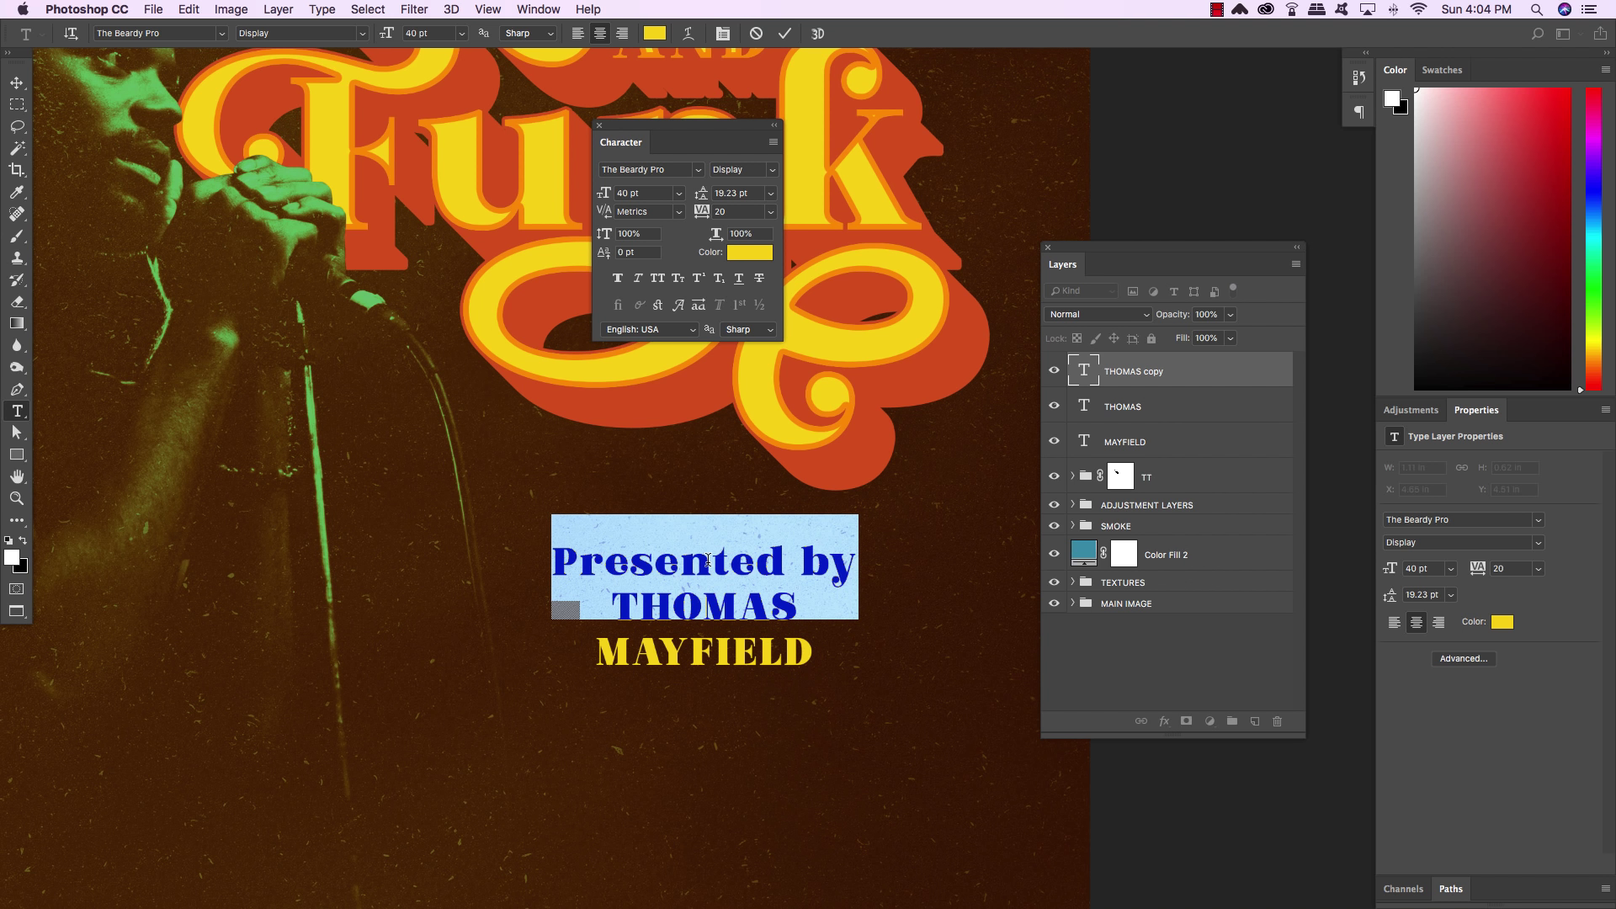
click(627, 193)
text(32)
key(Return)
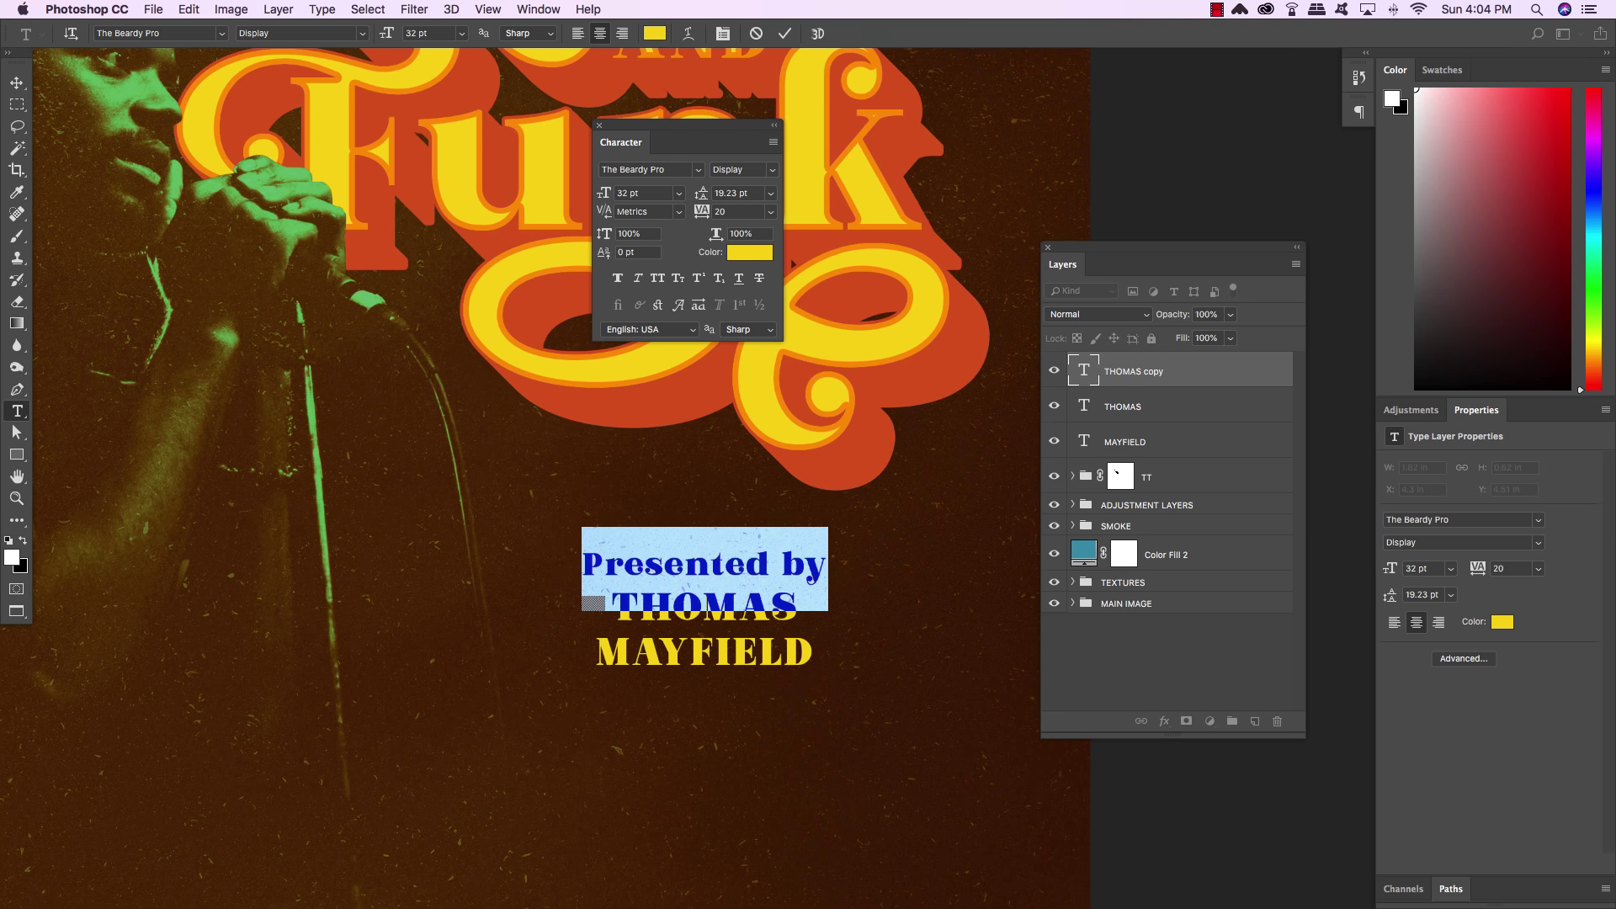
click(752, 253)
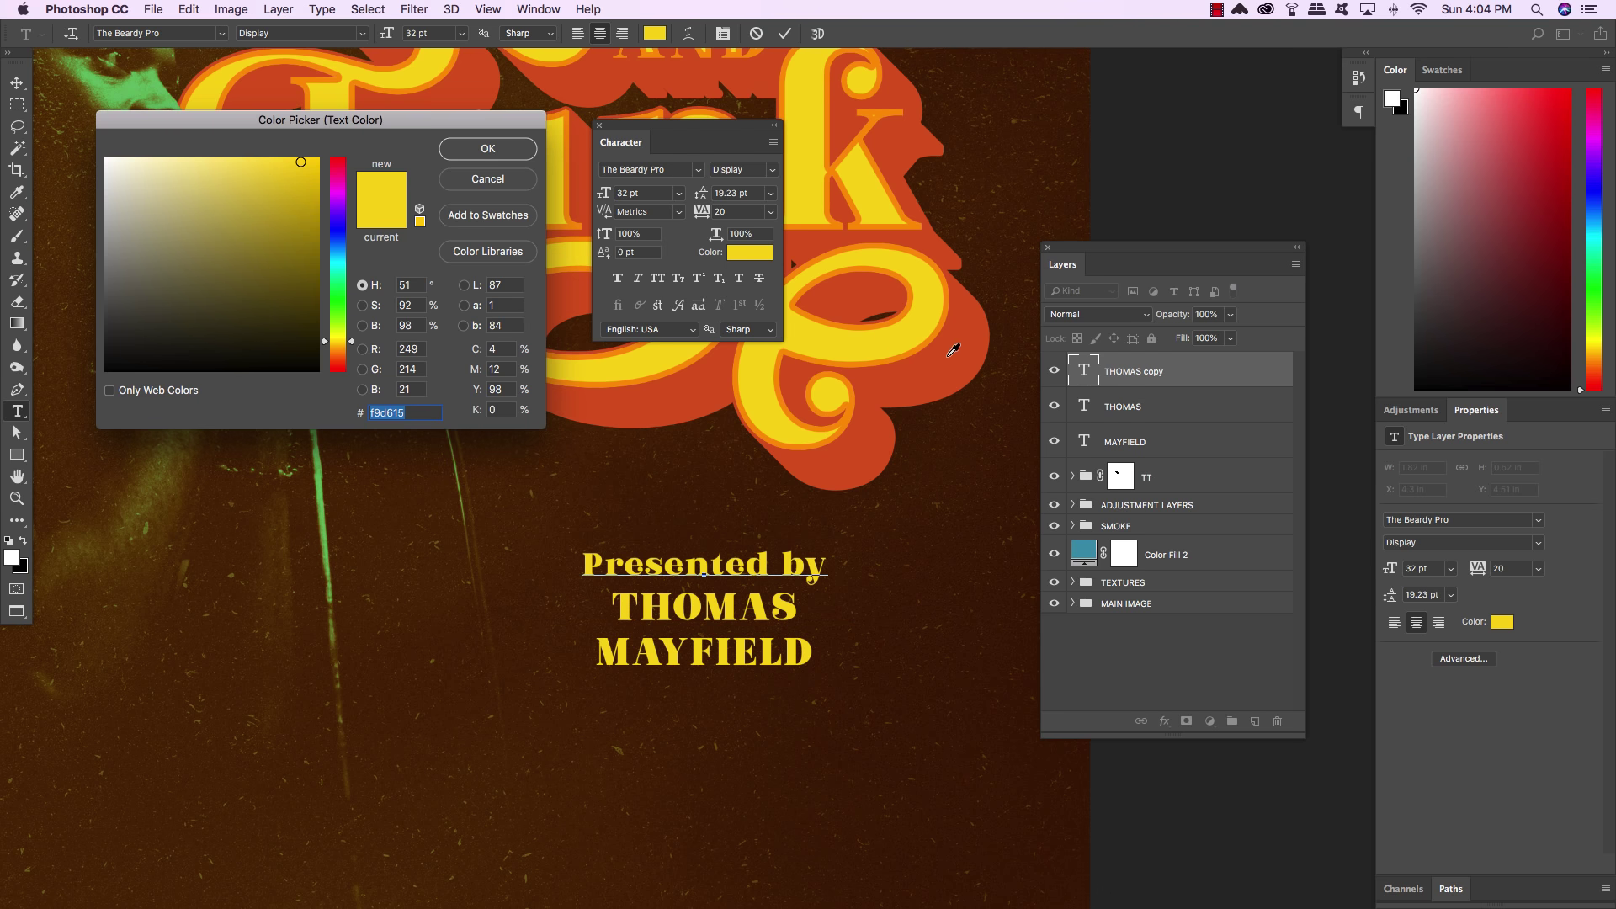
click(953, 355)
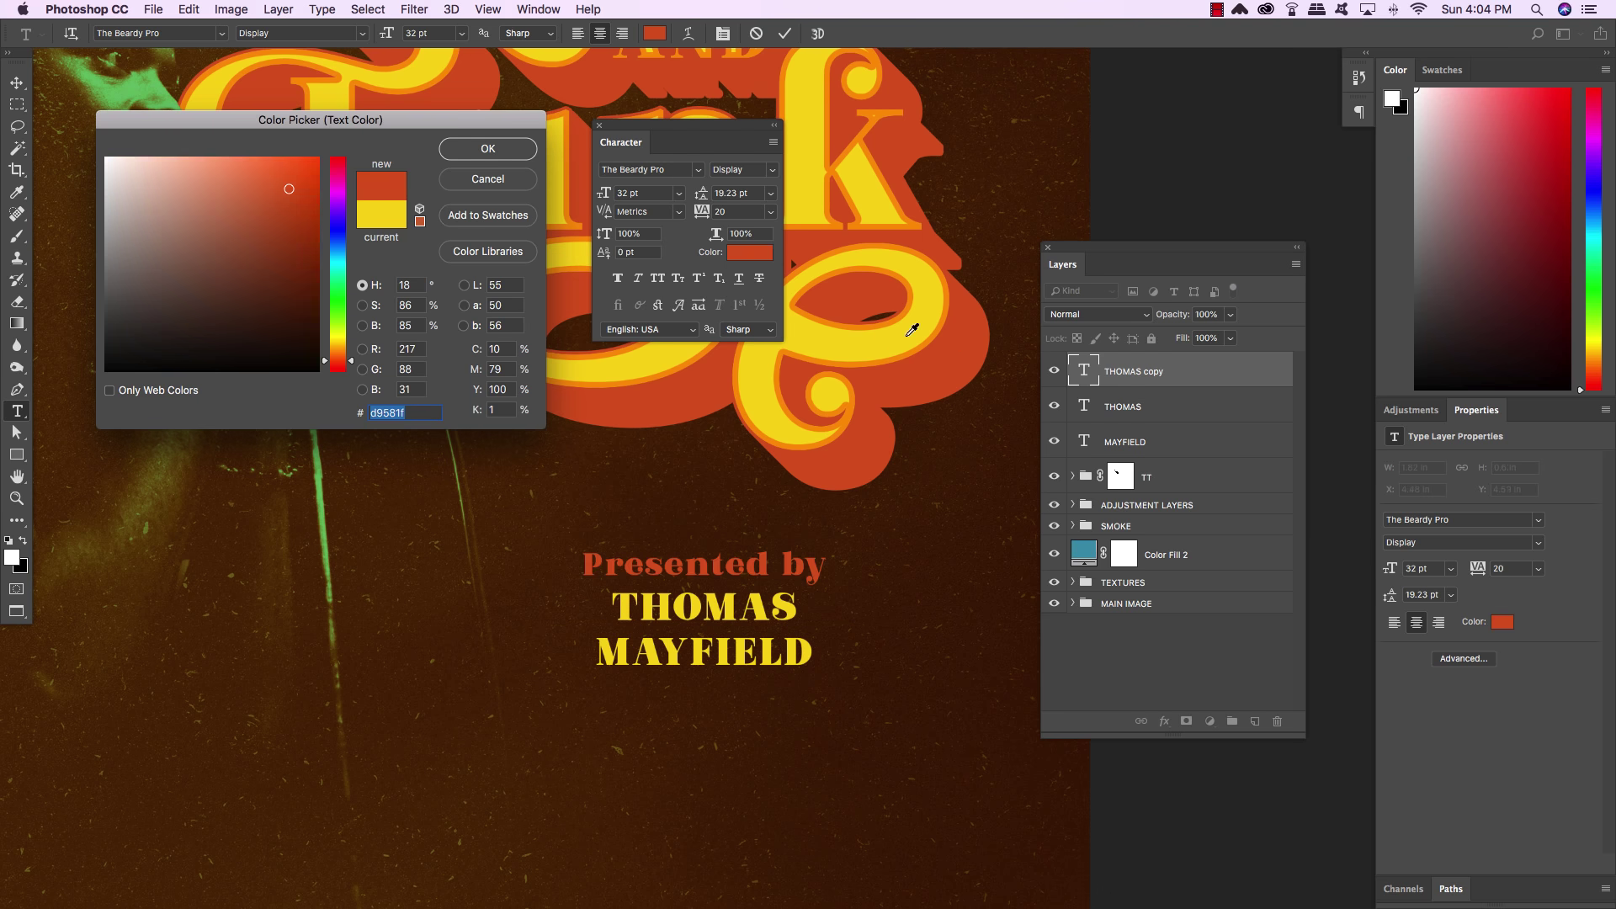
click(485, 150)
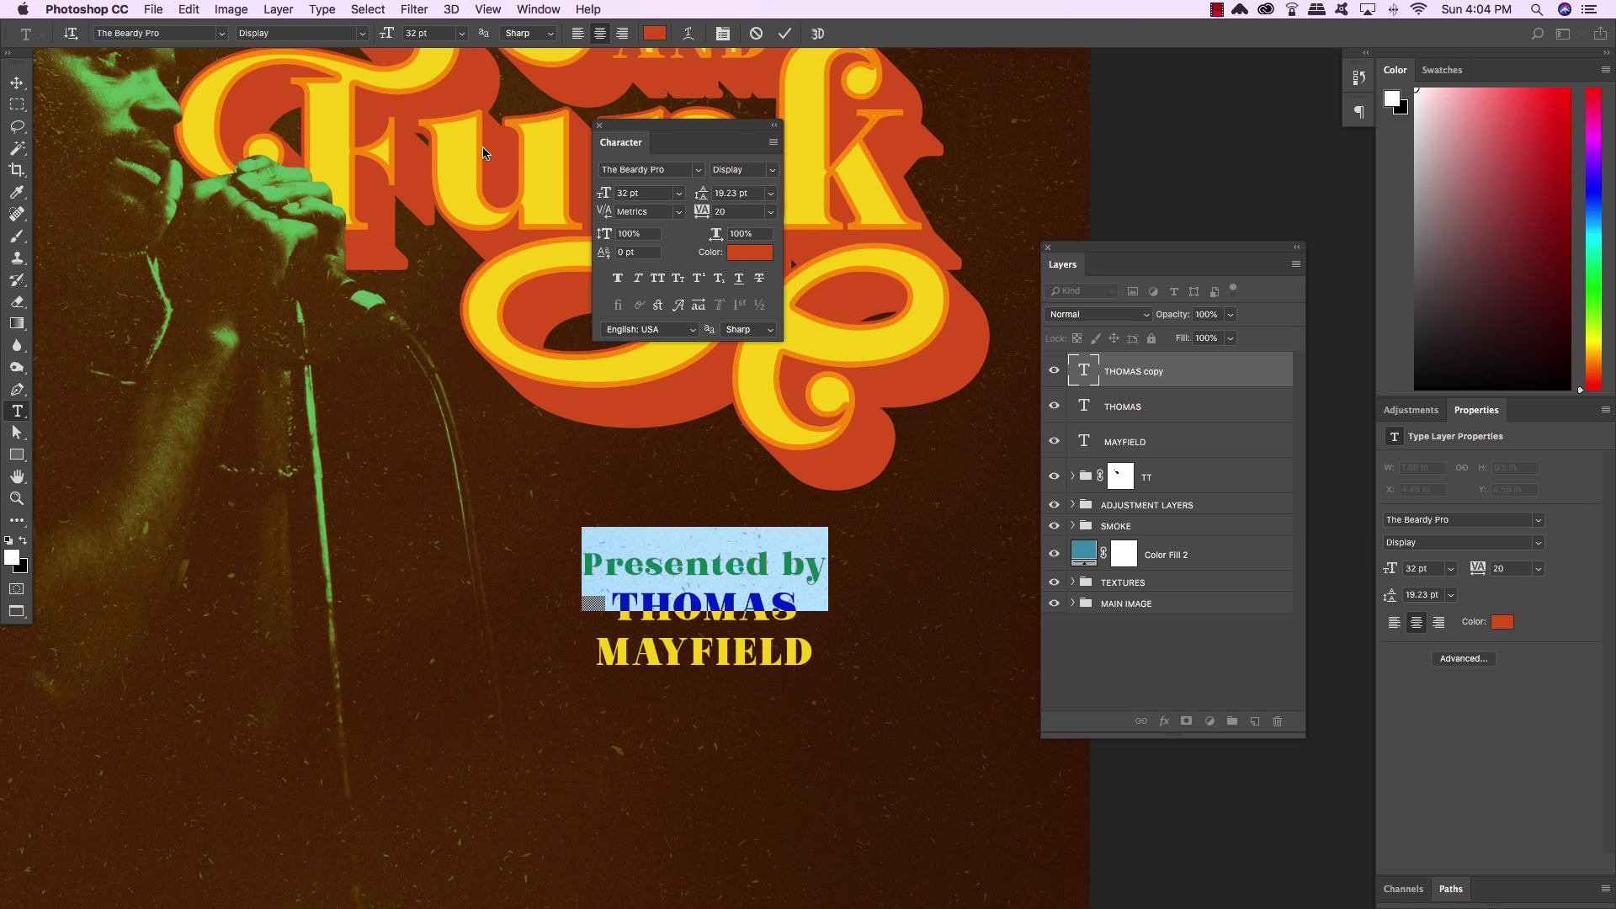
click(17, 82)
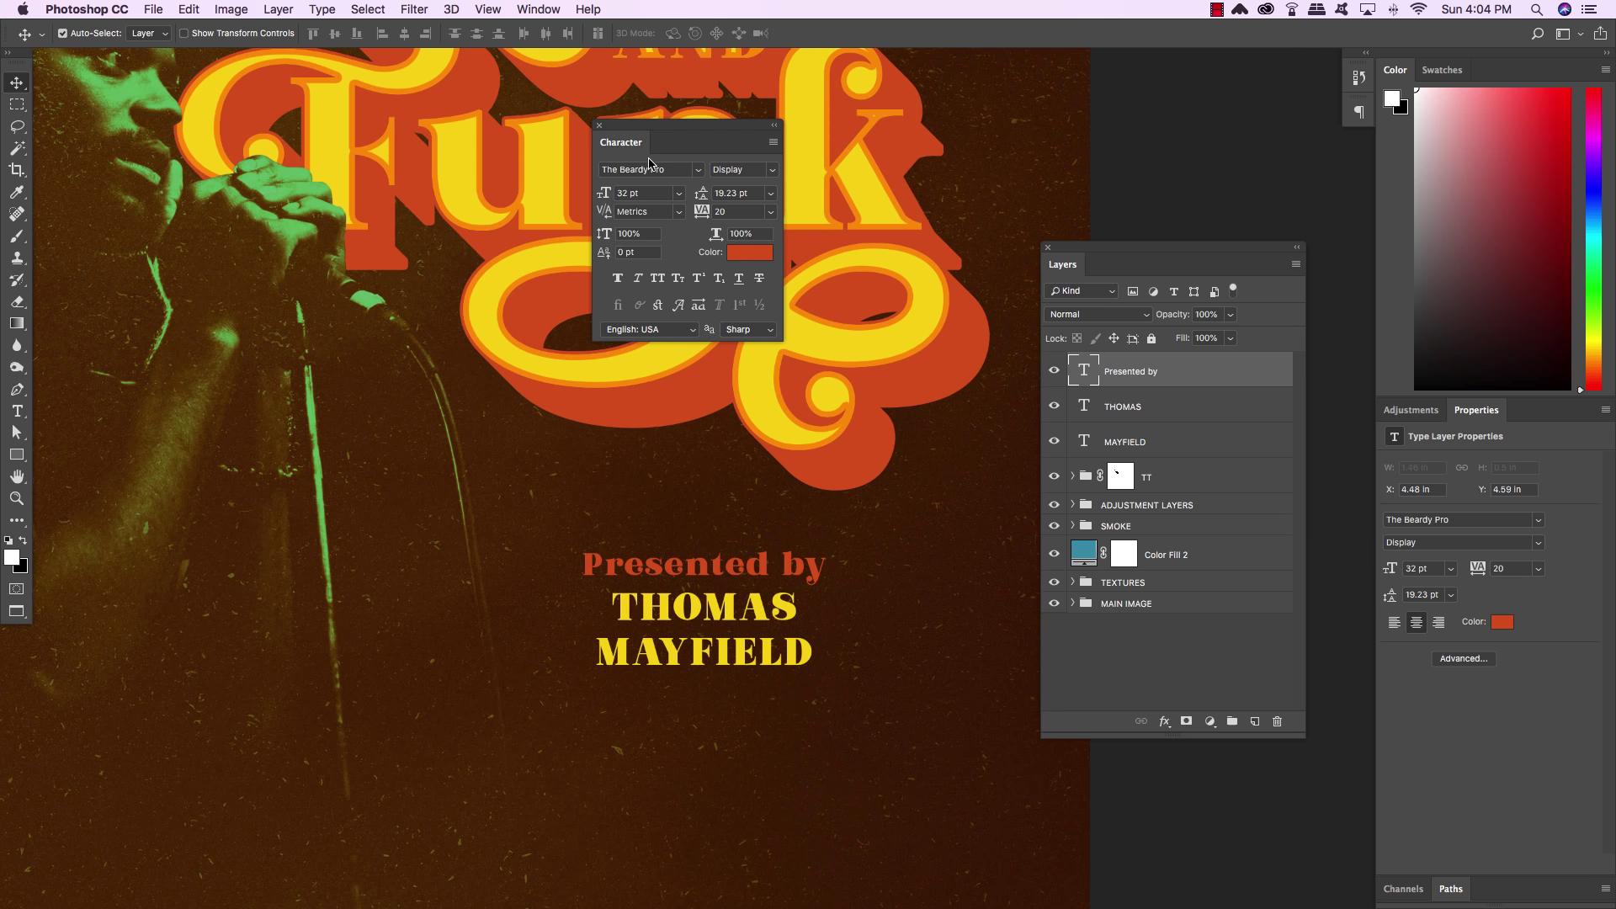
Close the character settings, select all three credit lines, and centre them horizontally
drag(632, 128, 1133, 127)
click(1098, 126)
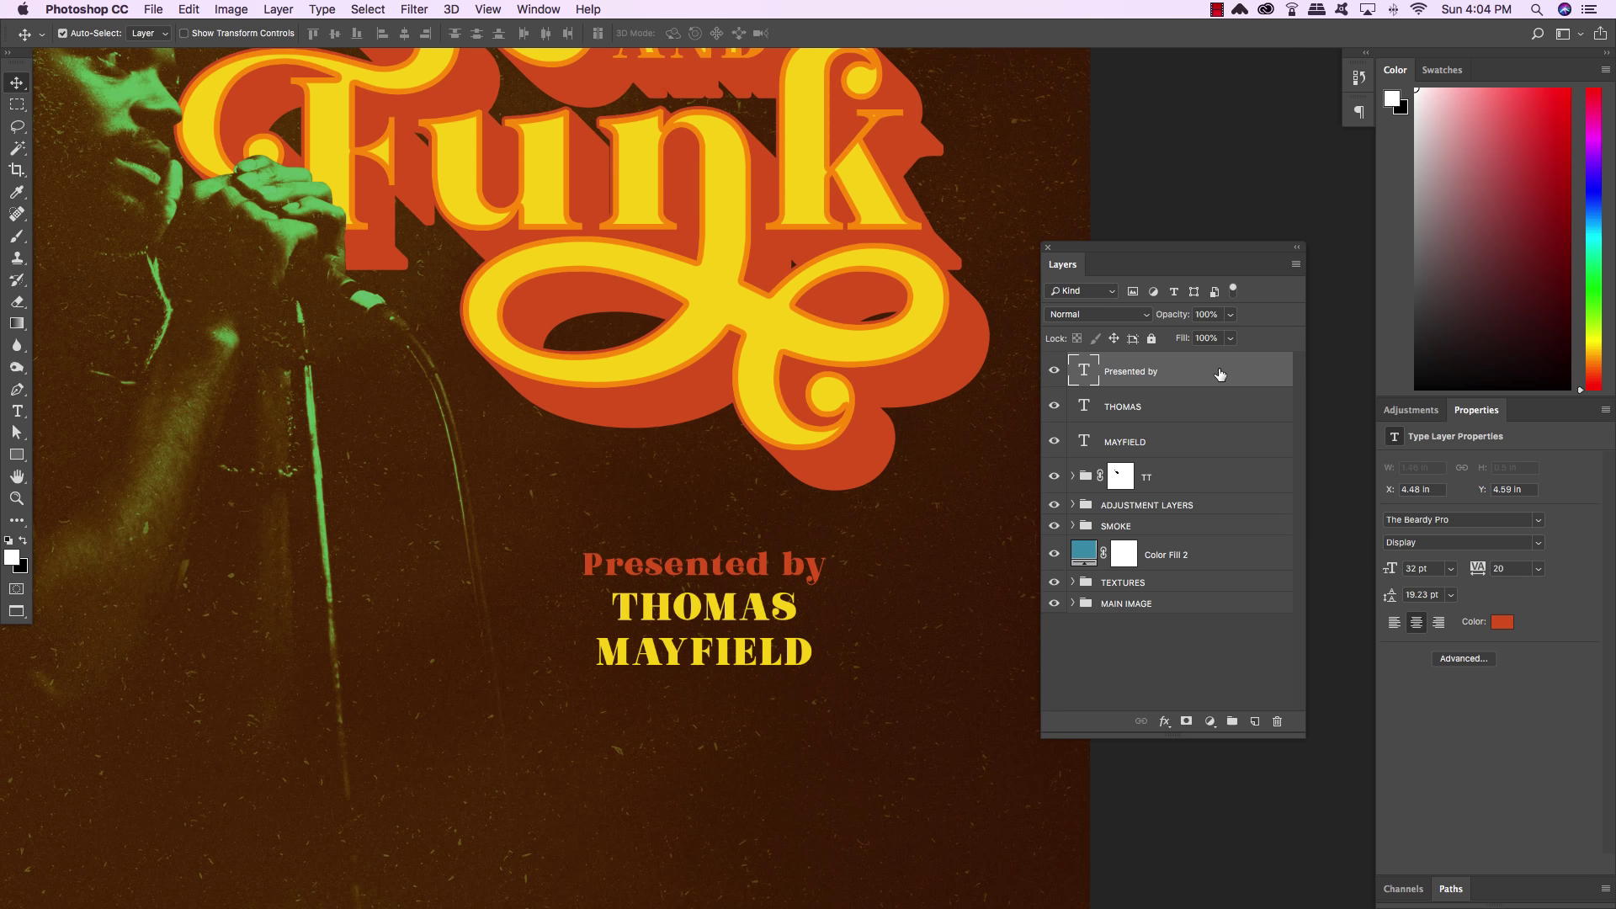
shift+click(1213, 448)
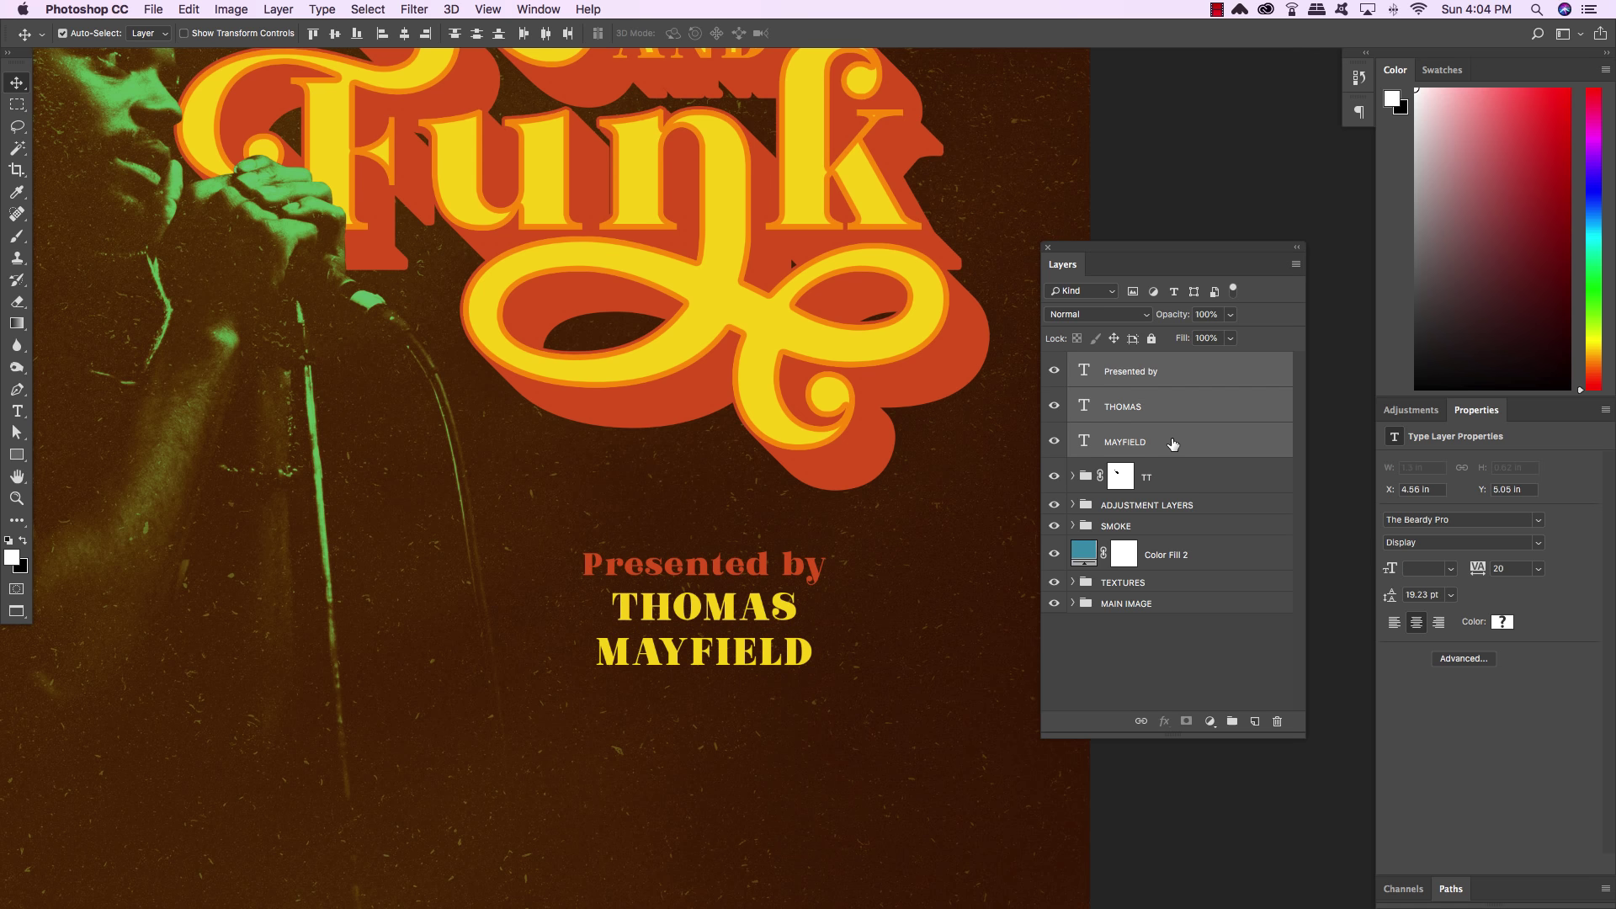
click(407, 39)
key(super+g)
double_click(1113, 362)
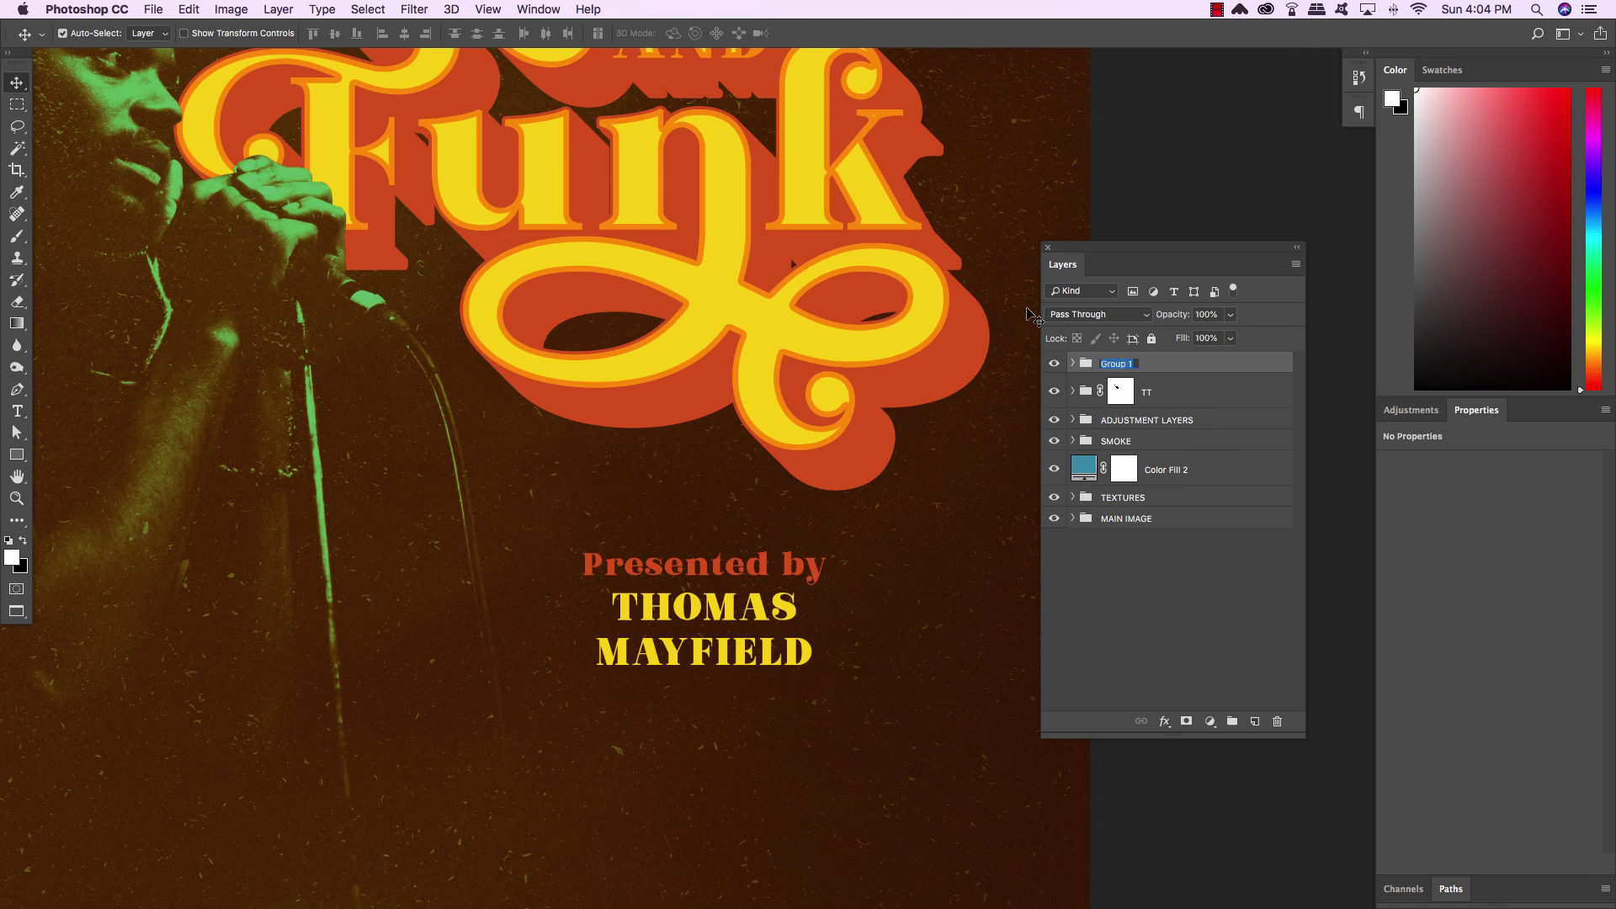
key(Return)
Zoom out and nudge the credit group slightly left and down
key(super+minus)
key(super+minus)
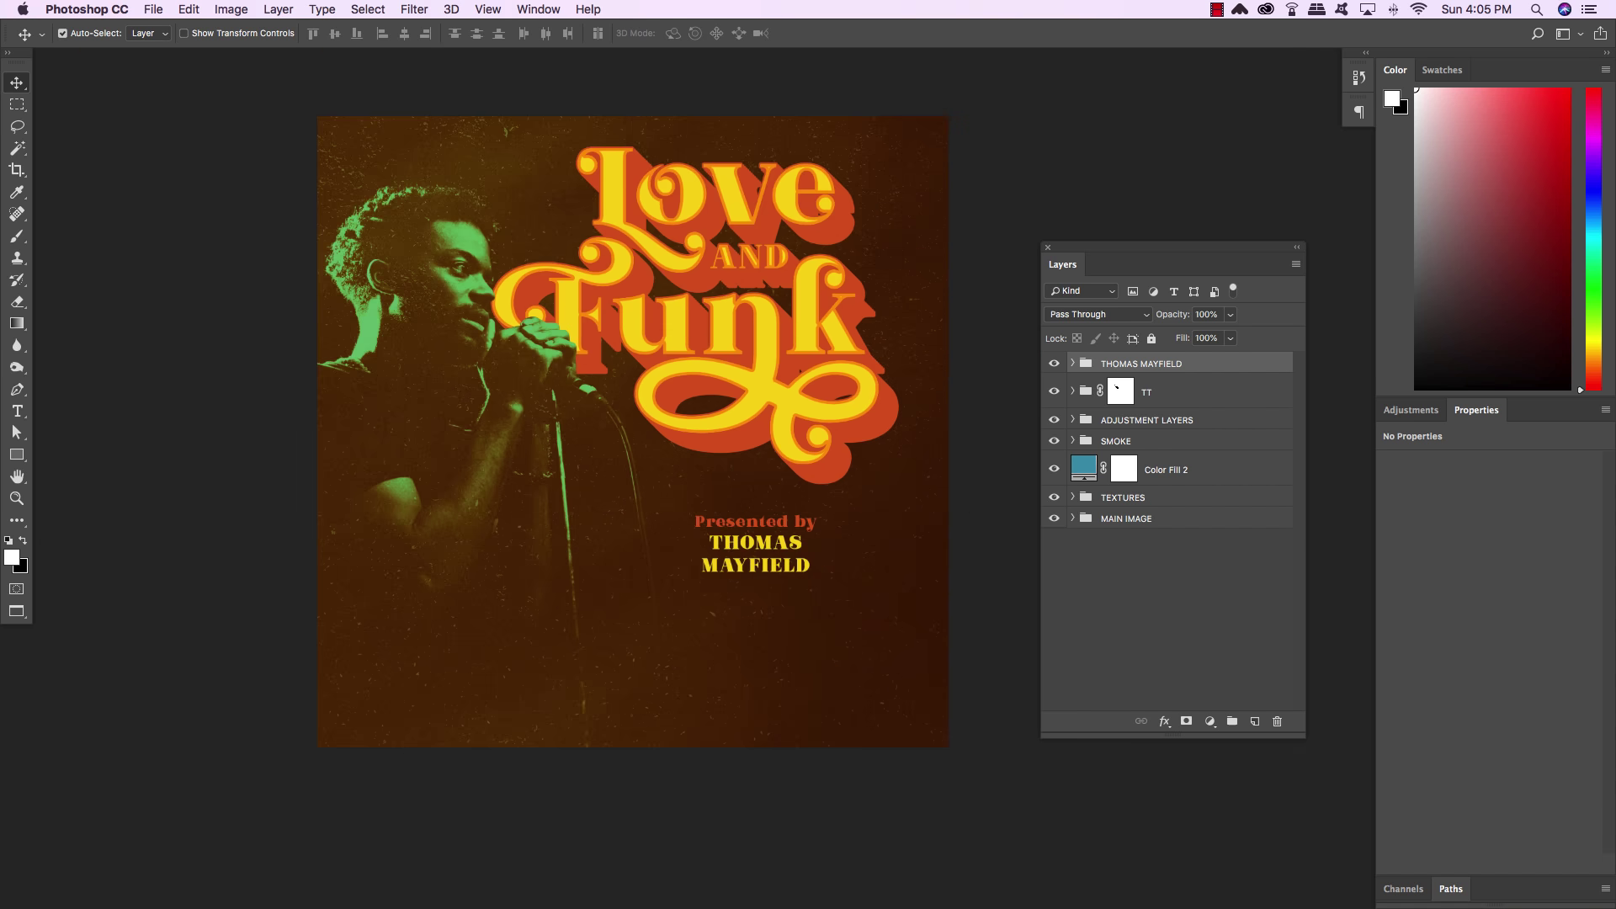
key(shift+Left)
key(shift+Down)
key(shift+Down)
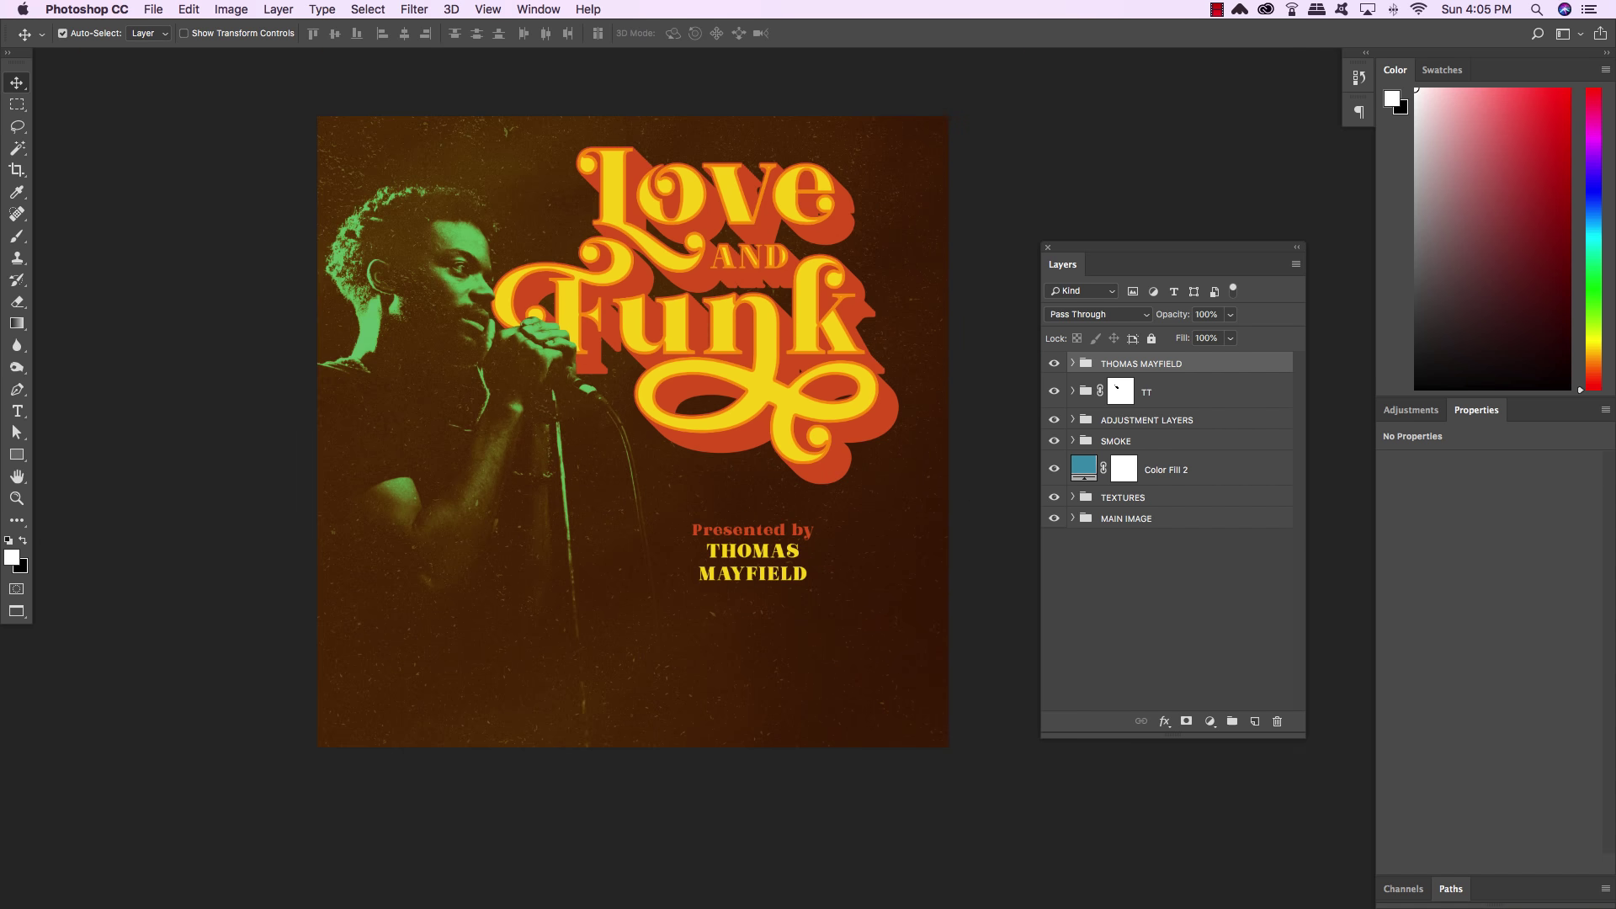
key(Down)
key(Down)
key(Down)
key(Down)
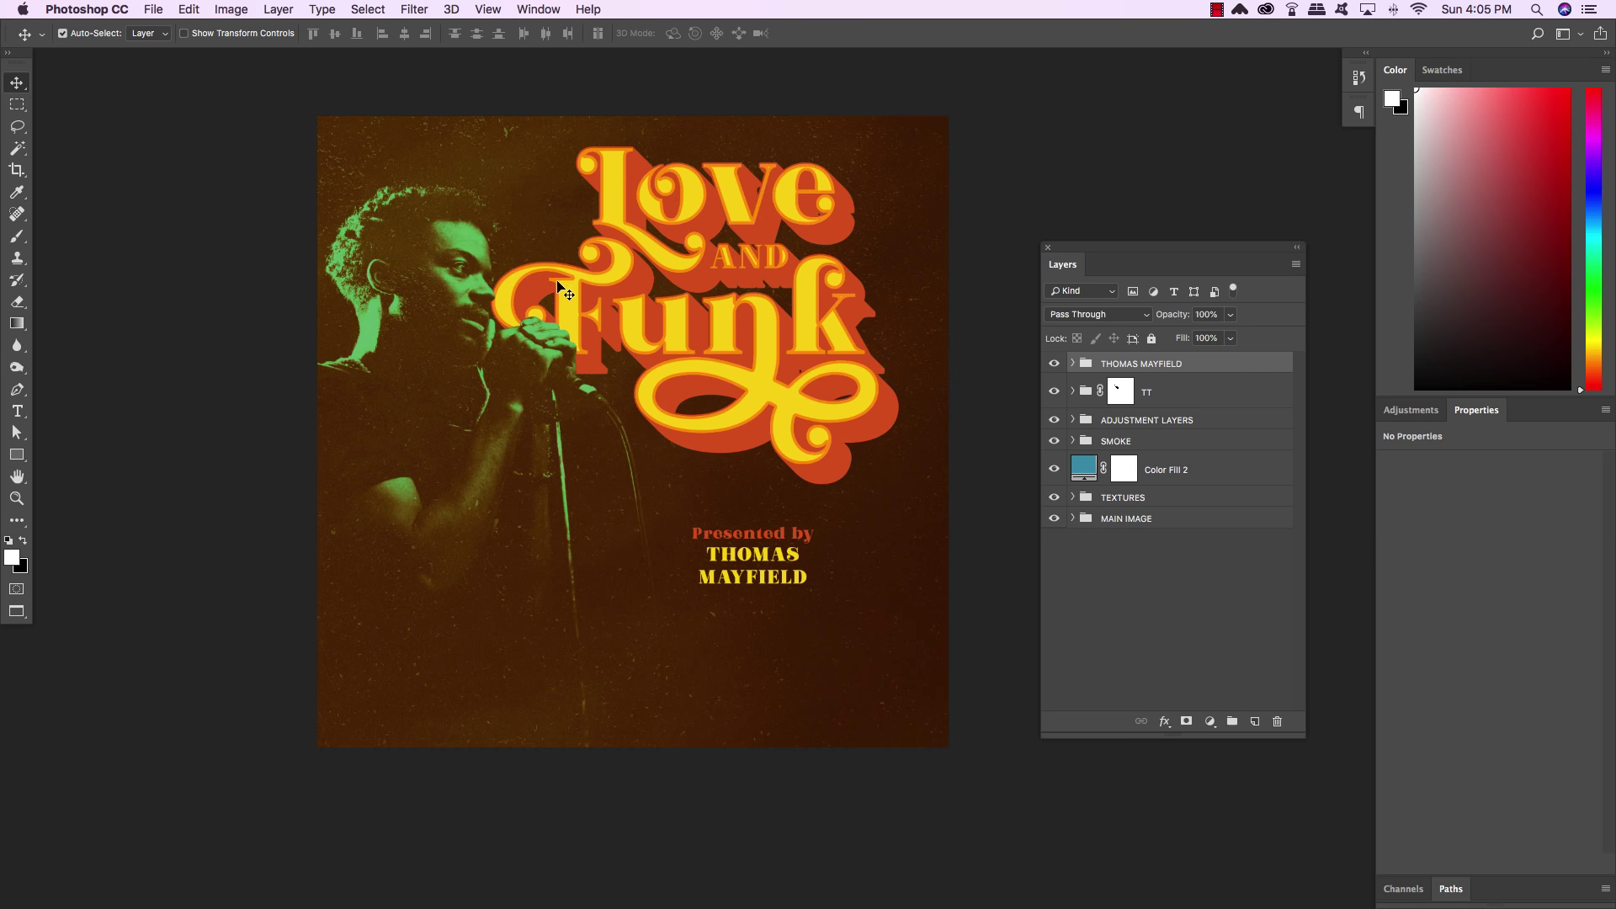
key(u)
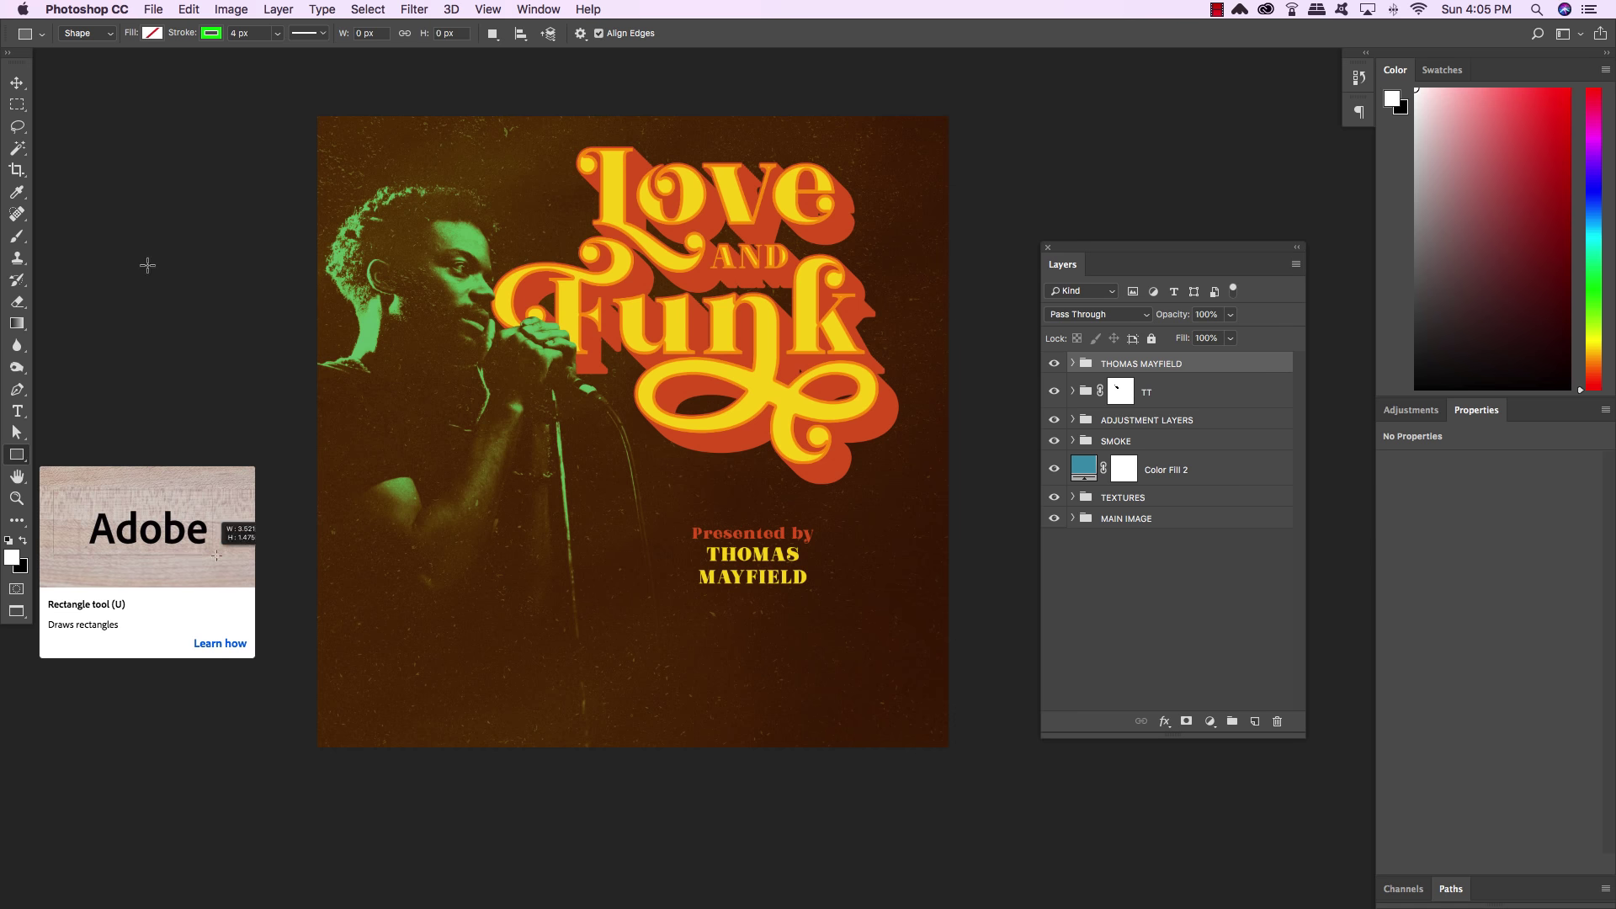
Set the rectangle to no fill with a stroke in orange d9581f sampled from the title shadow
click(154, 37)
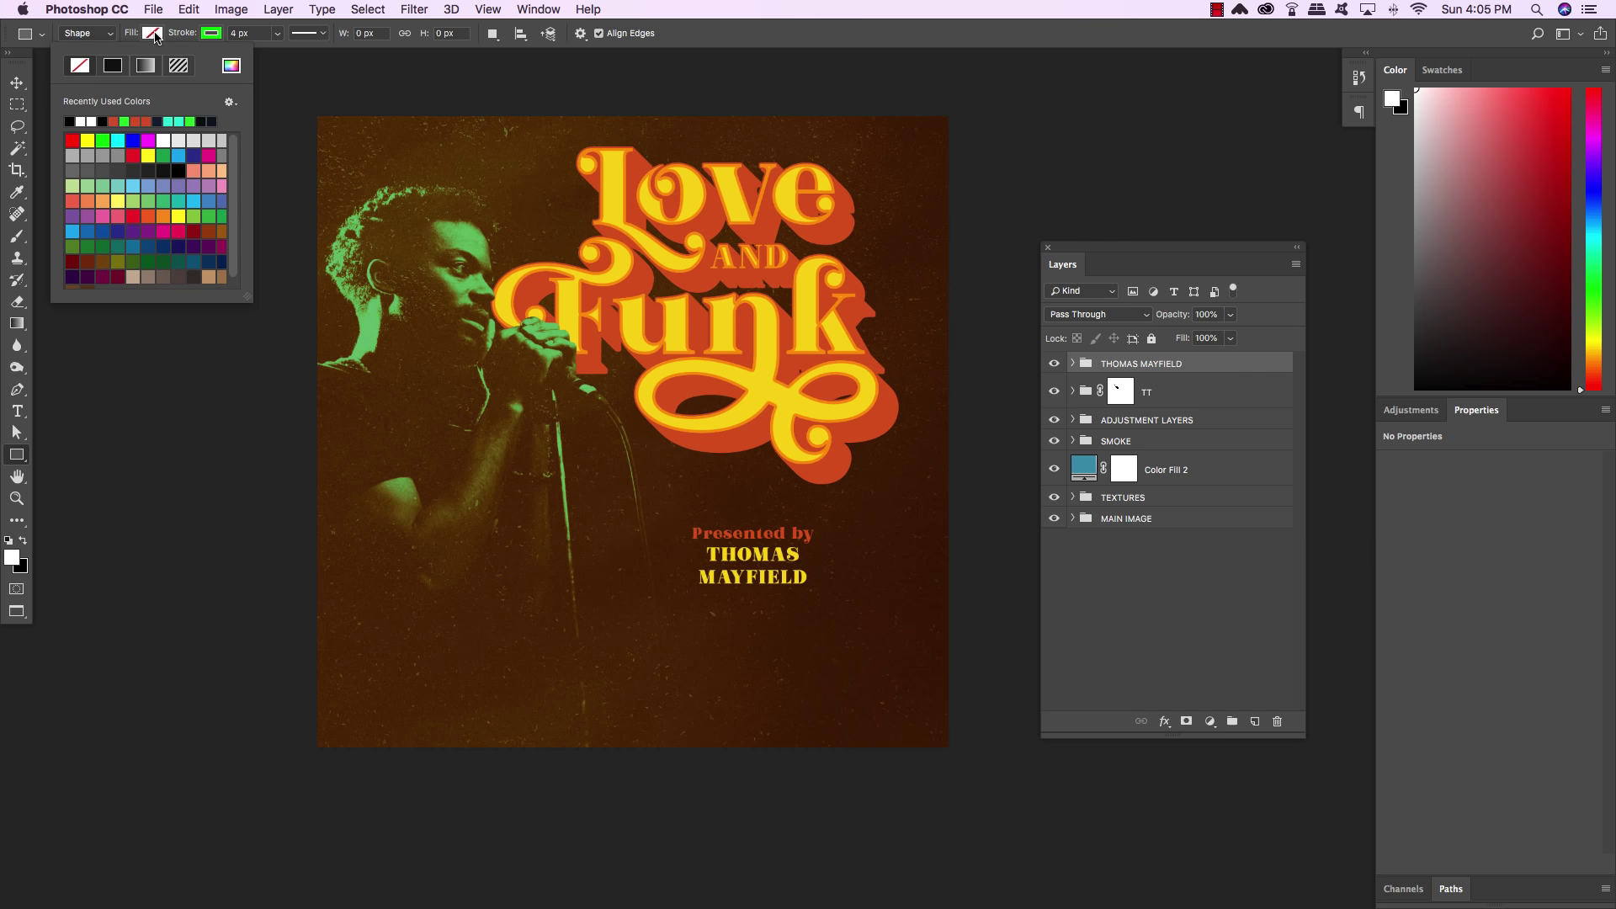
click(216, 38)
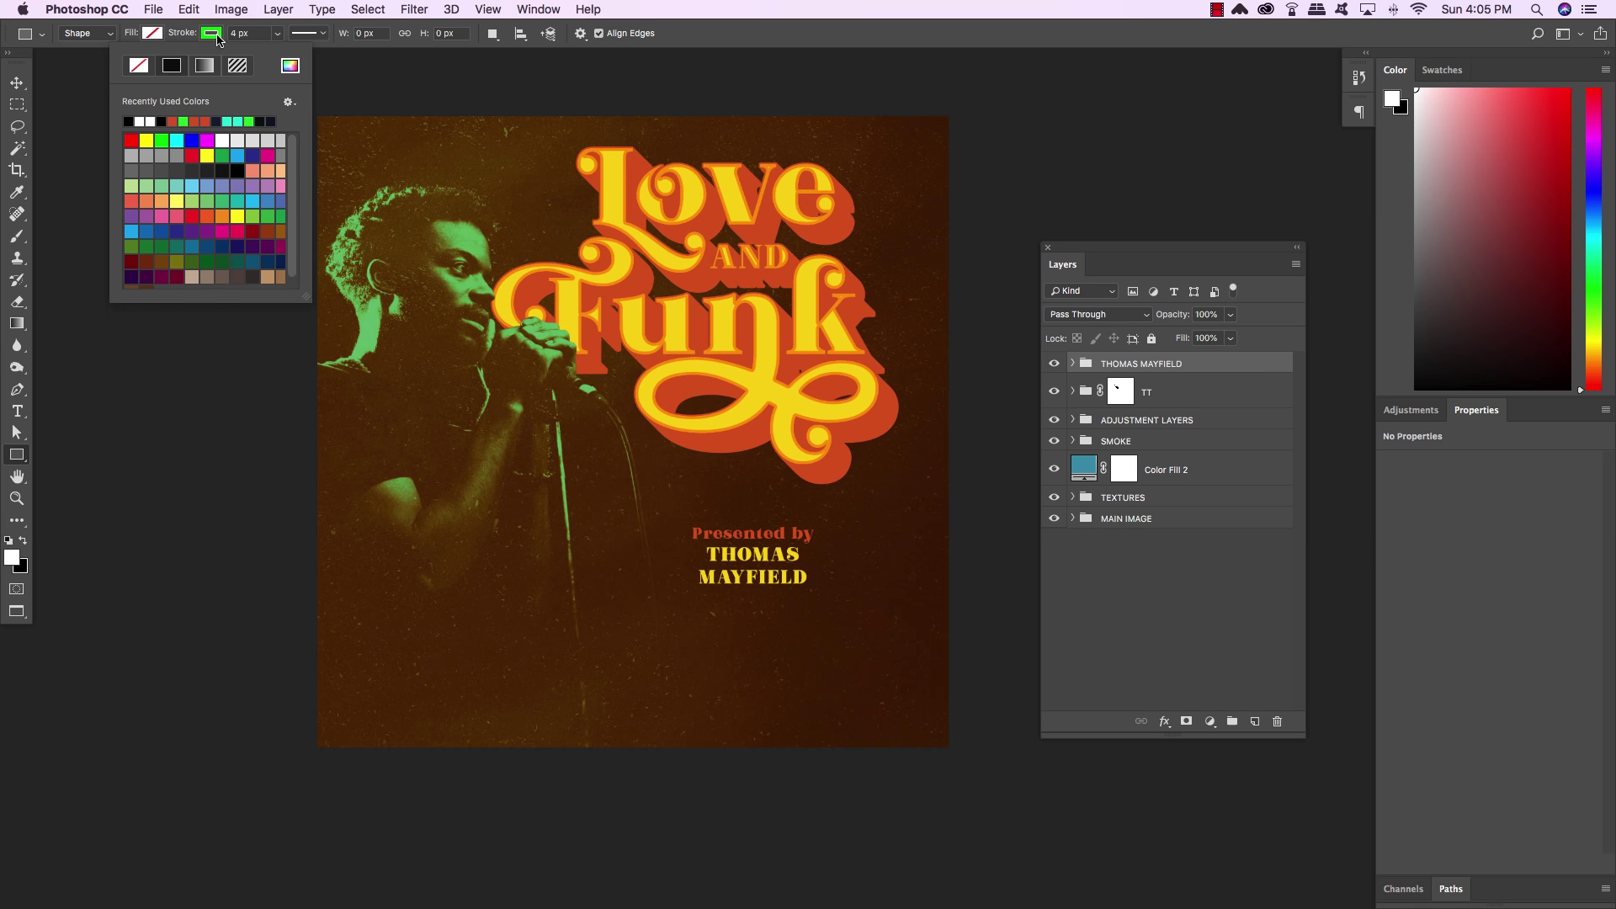
click(218, 39)
click(210, 37)
click(295, 69)
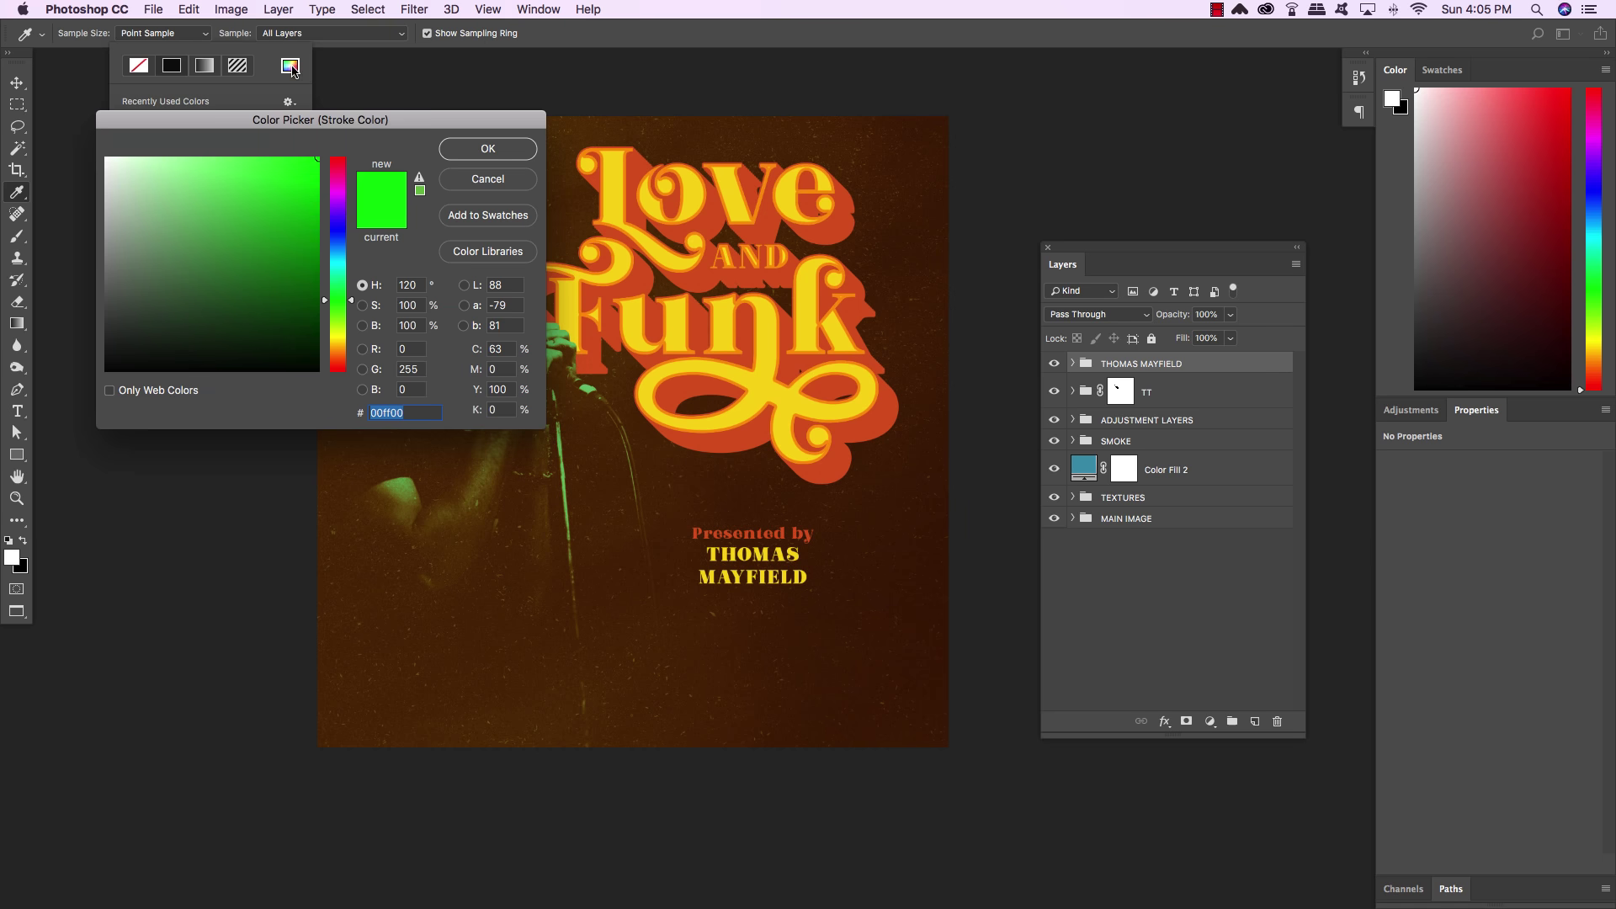
click(714, 217)
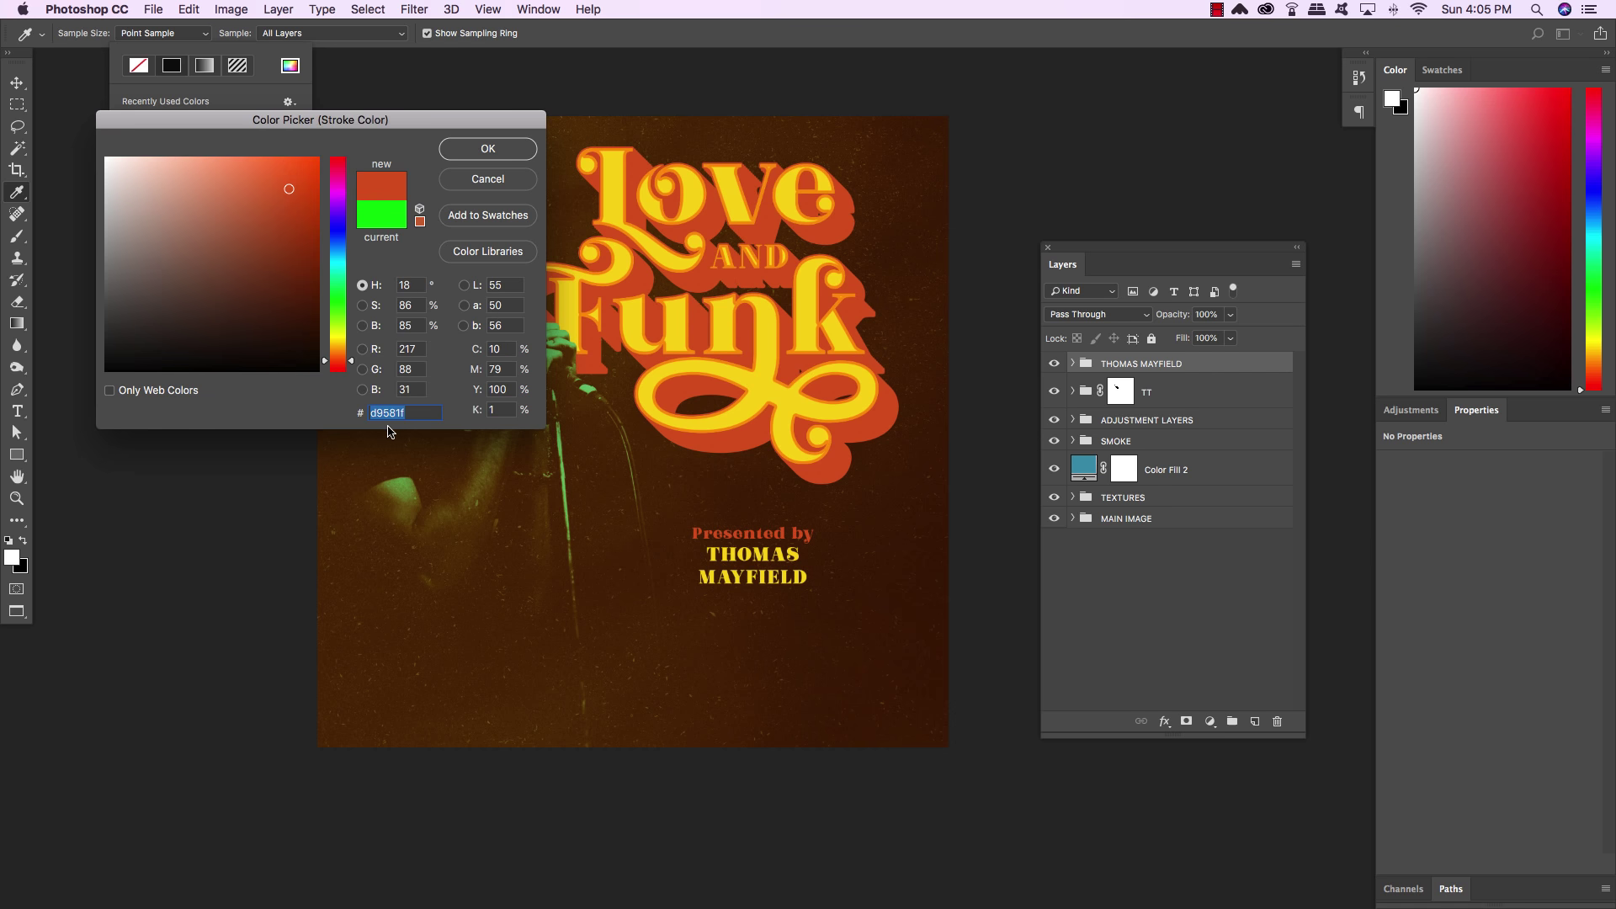
click(487, 150)
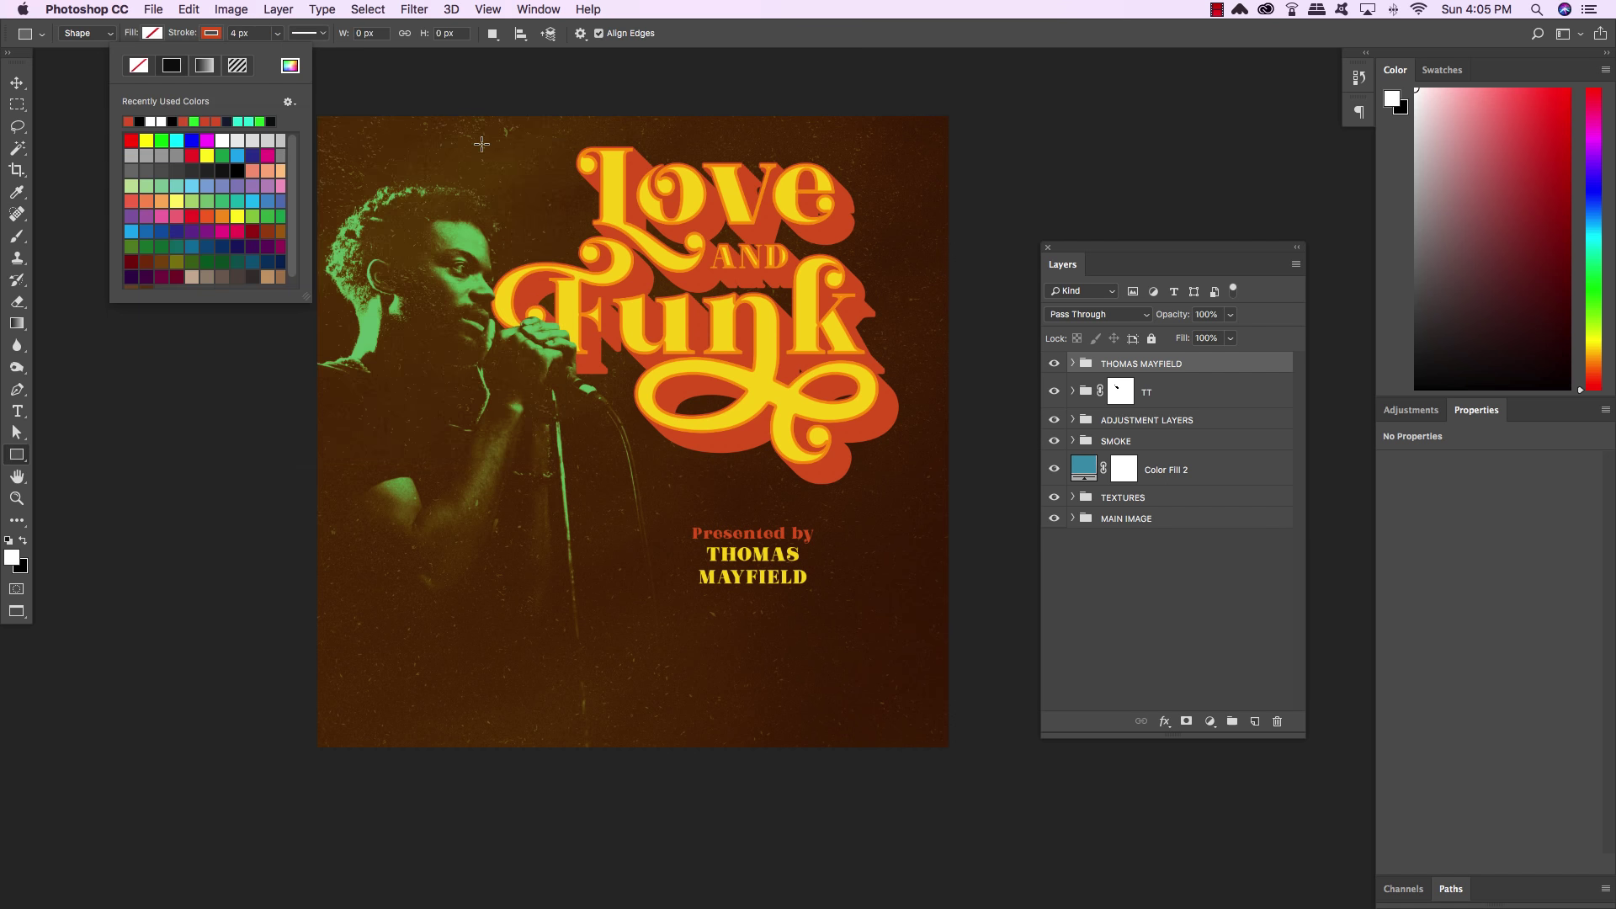
Set a 6 px stroke width and draw a square frame just inside the cover edges
click(208, 34)
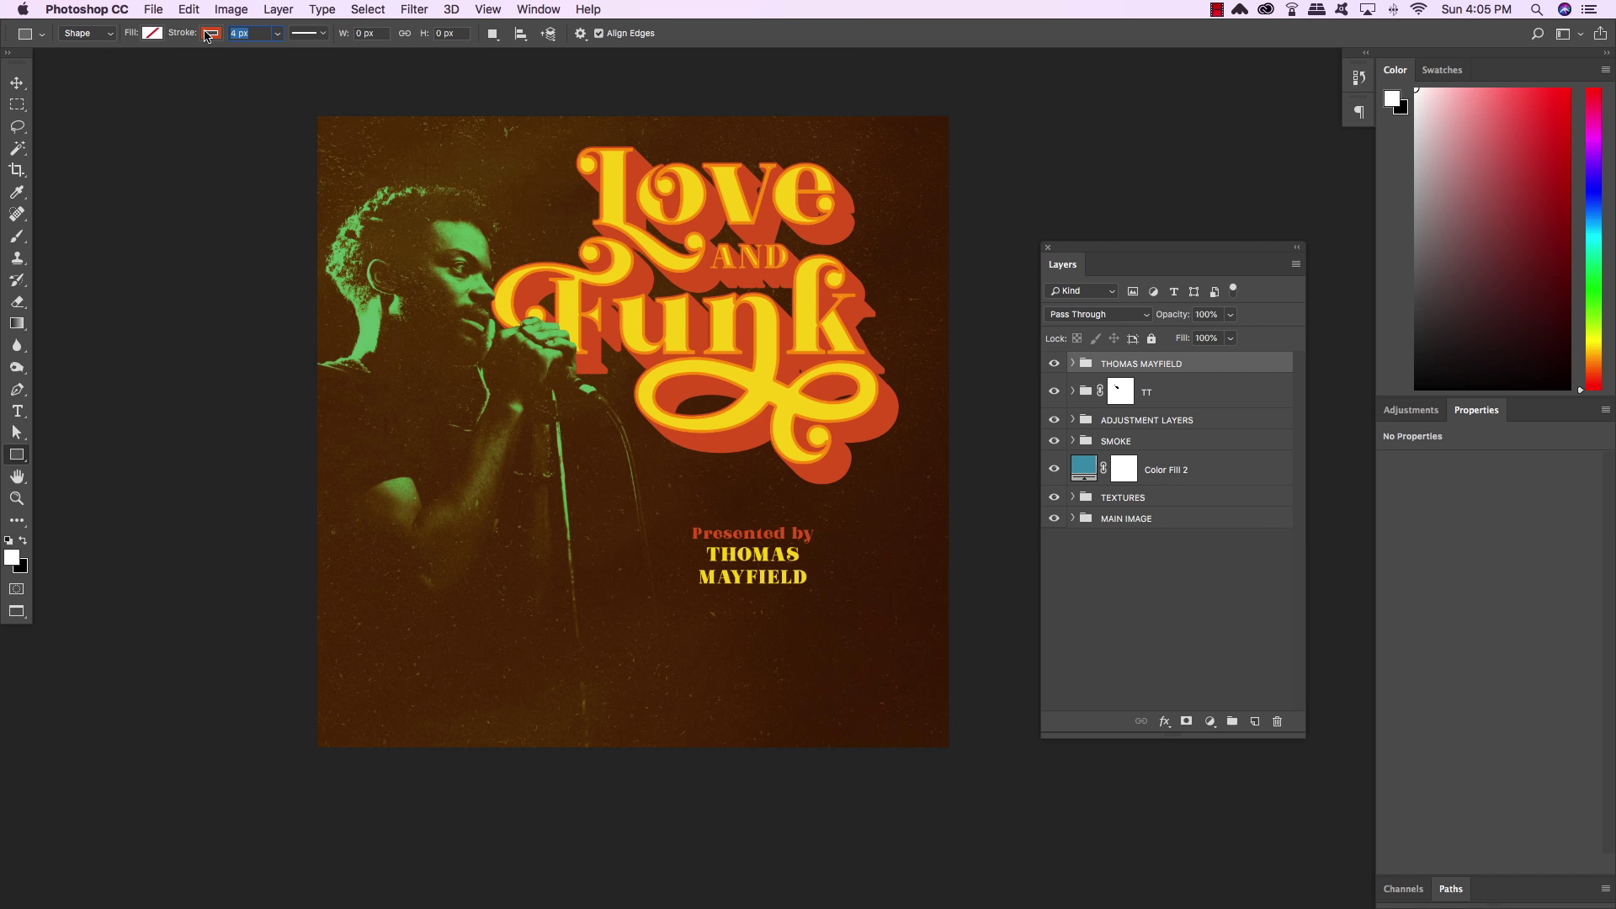
text(6 px)
key(Return)
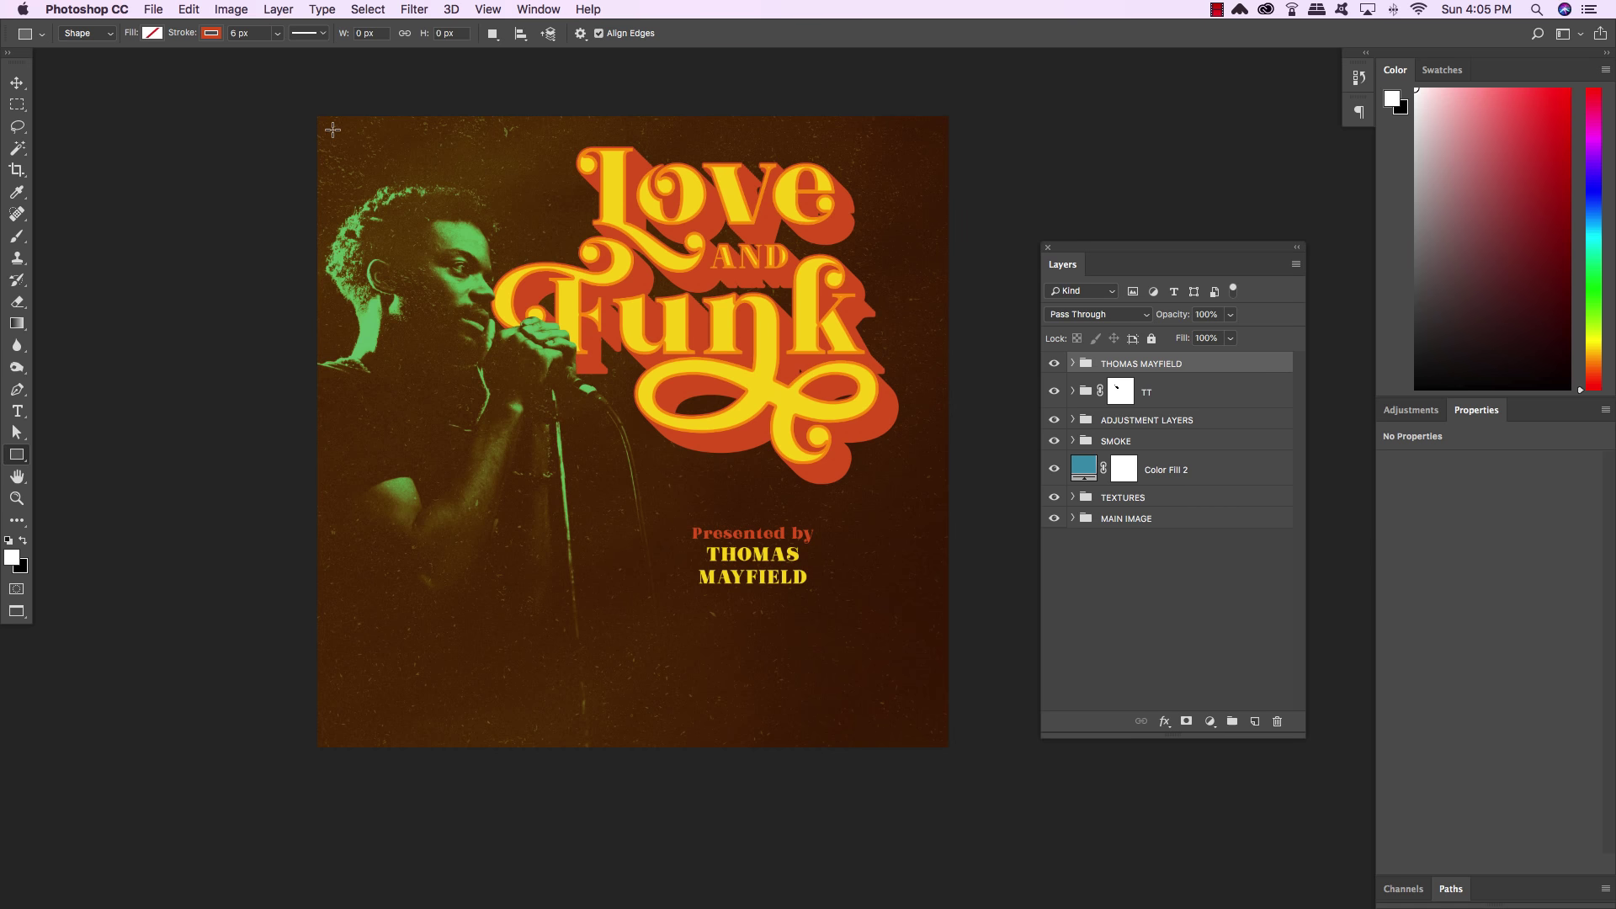
drag(333, 129, 932, 766)
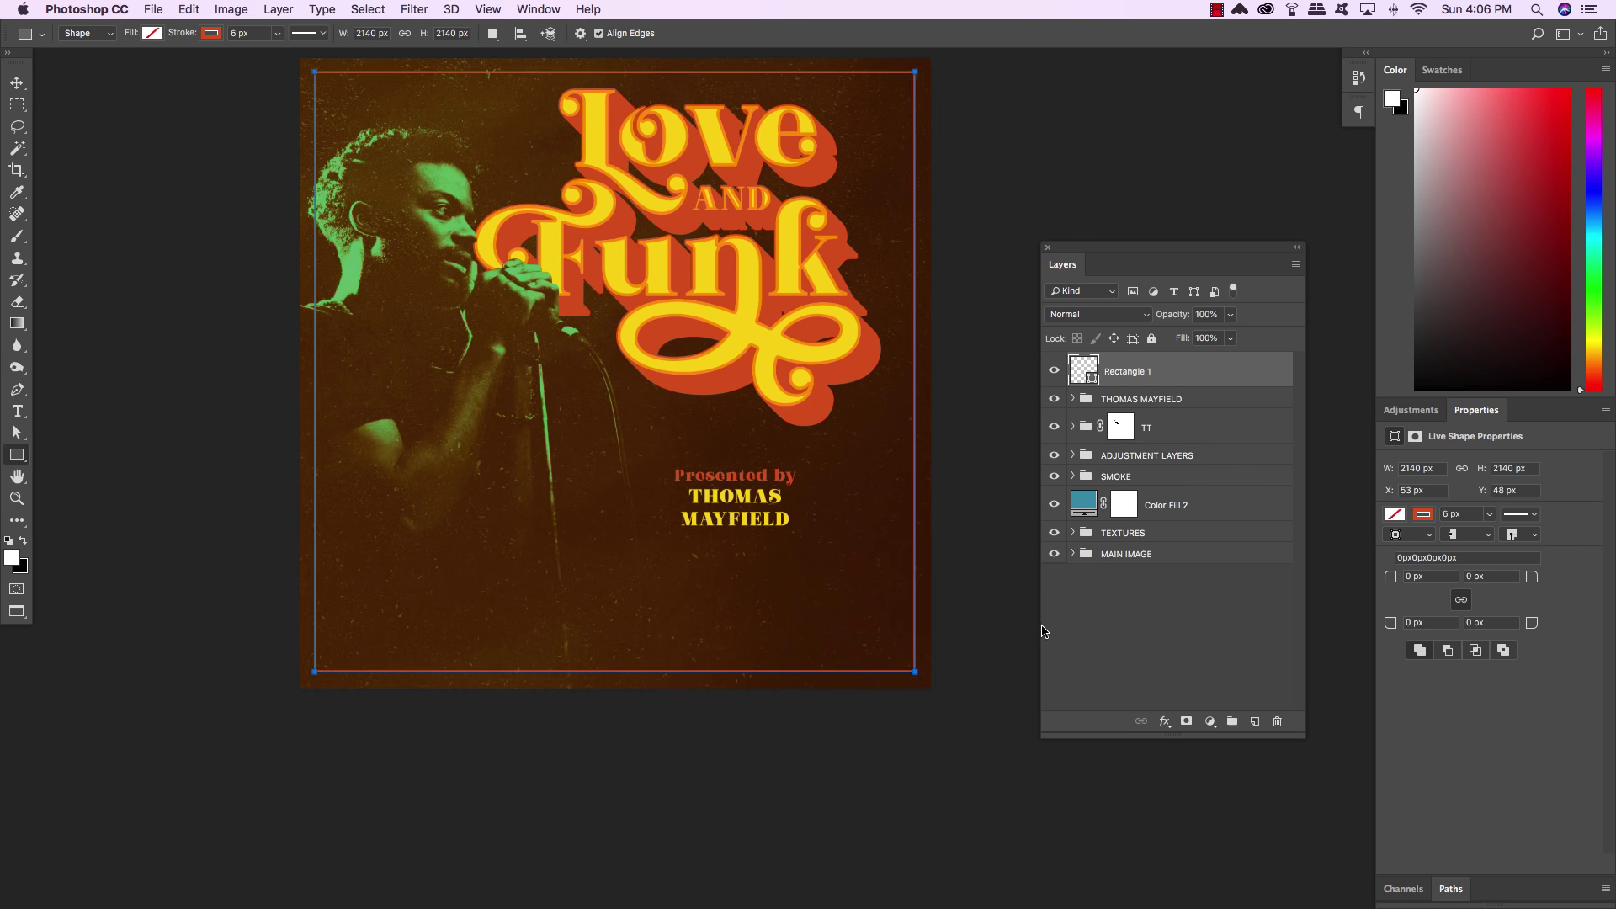
key(v)
scroll(895, 469, up, 3)
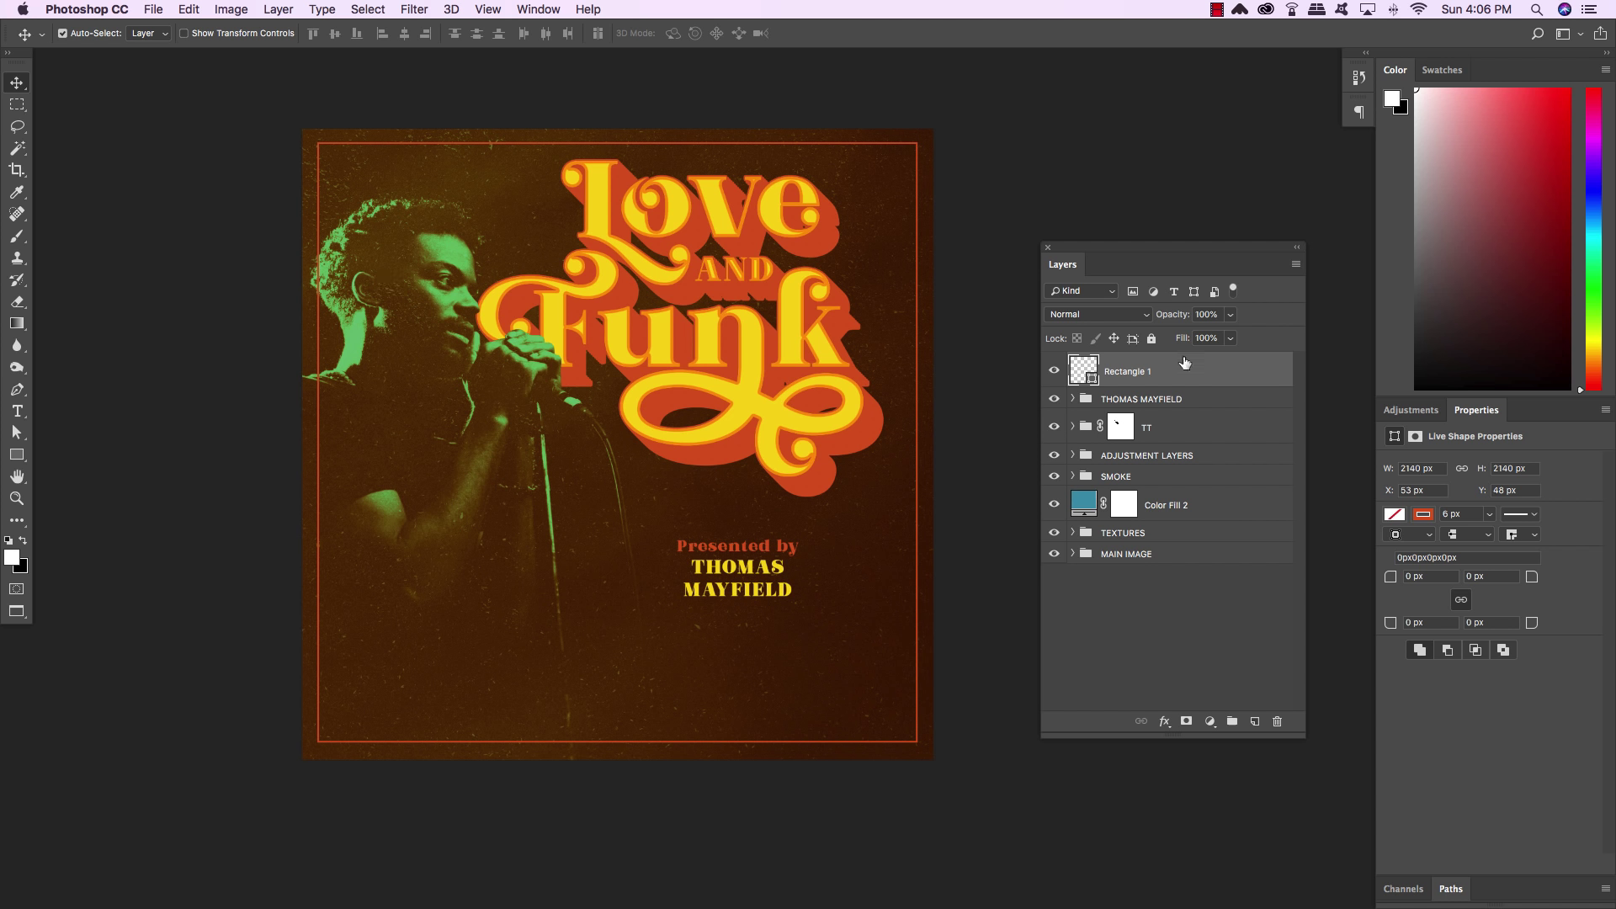
Rename the Rectangle 1 layer to BORDER
double_click(1126, 371)
text(BORDER)
key(Return)
Add a Curves adjustment layer with a point at Input 140, Output 115
click(1211, 722)
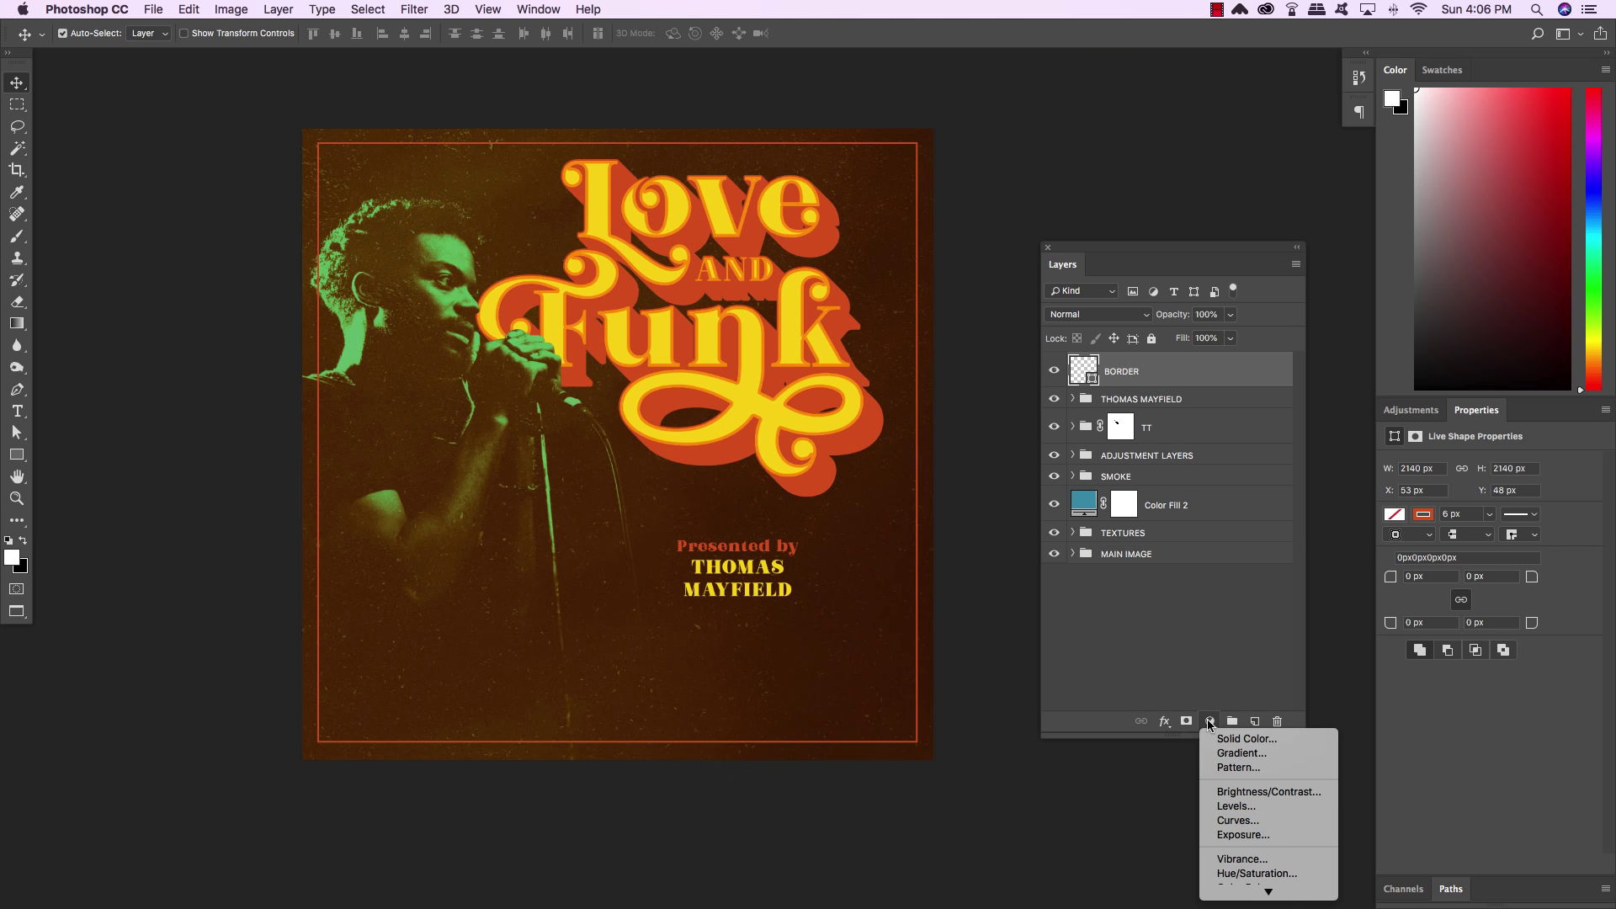
click(1251, 821)
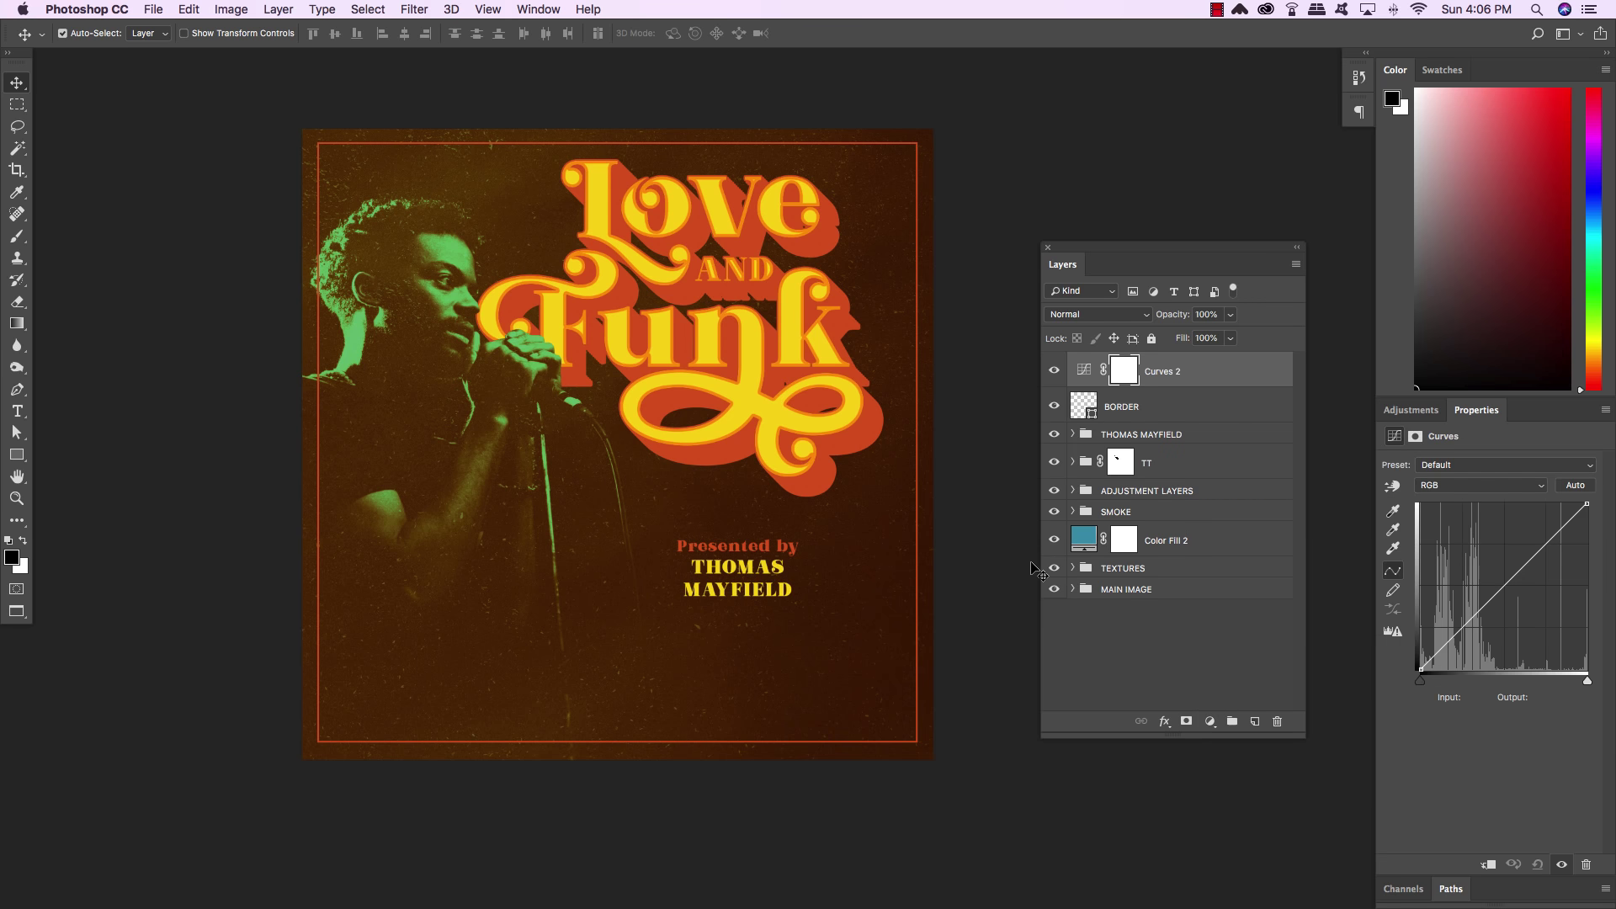
drag(1477, 410, 737, 195)
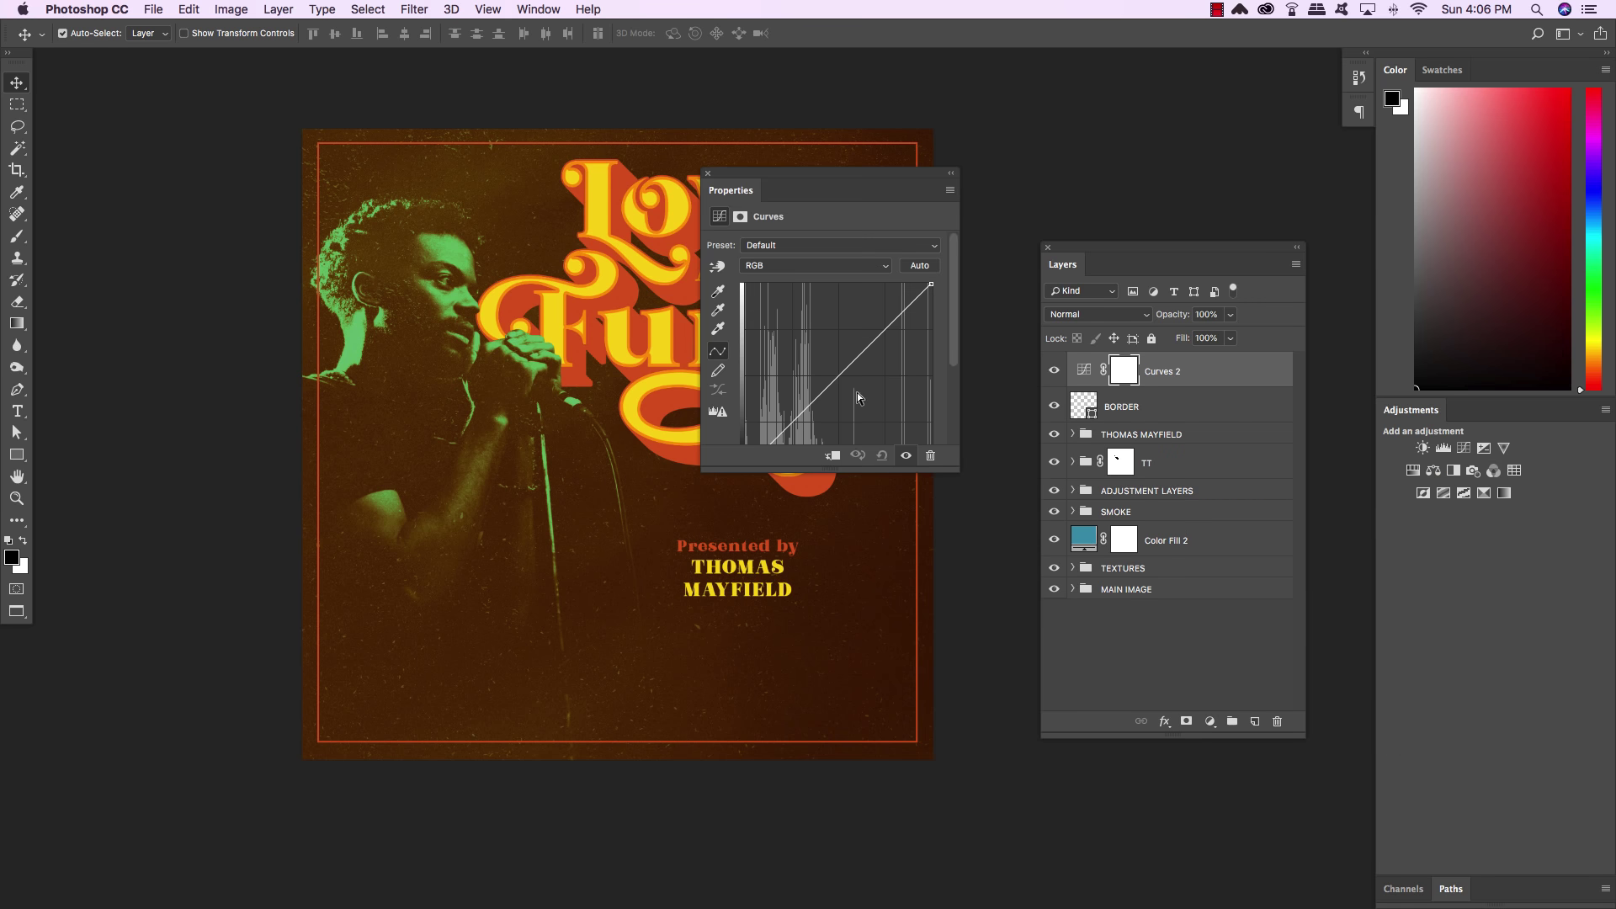
drag(950, 472, 959, 647)
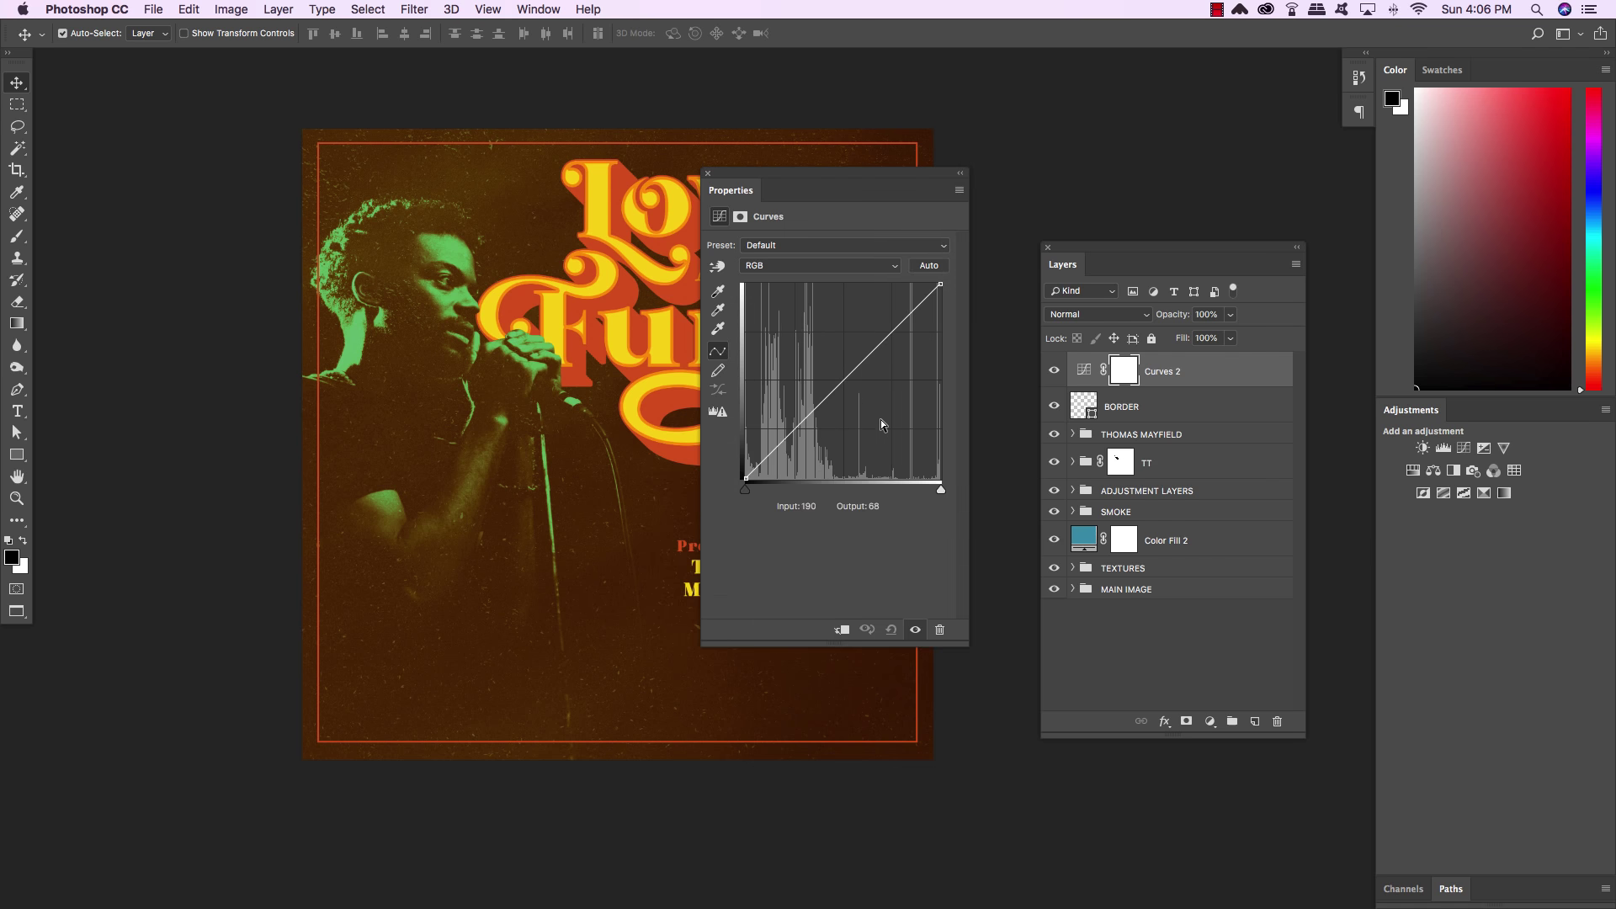
click(844, 380)
click(769, 506)
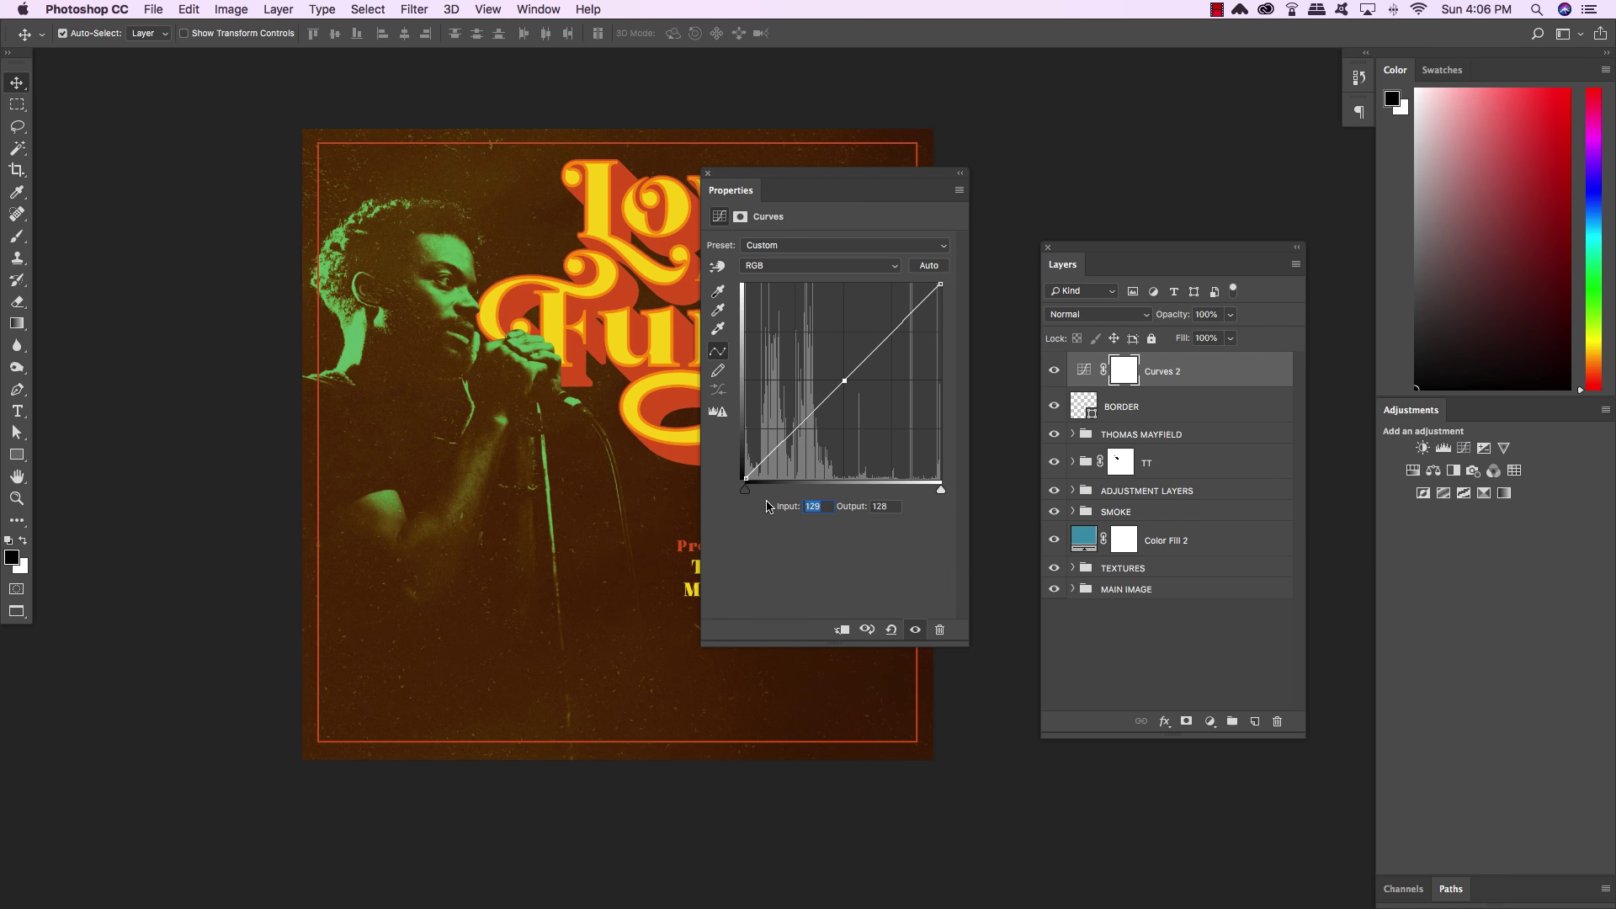
text(140)
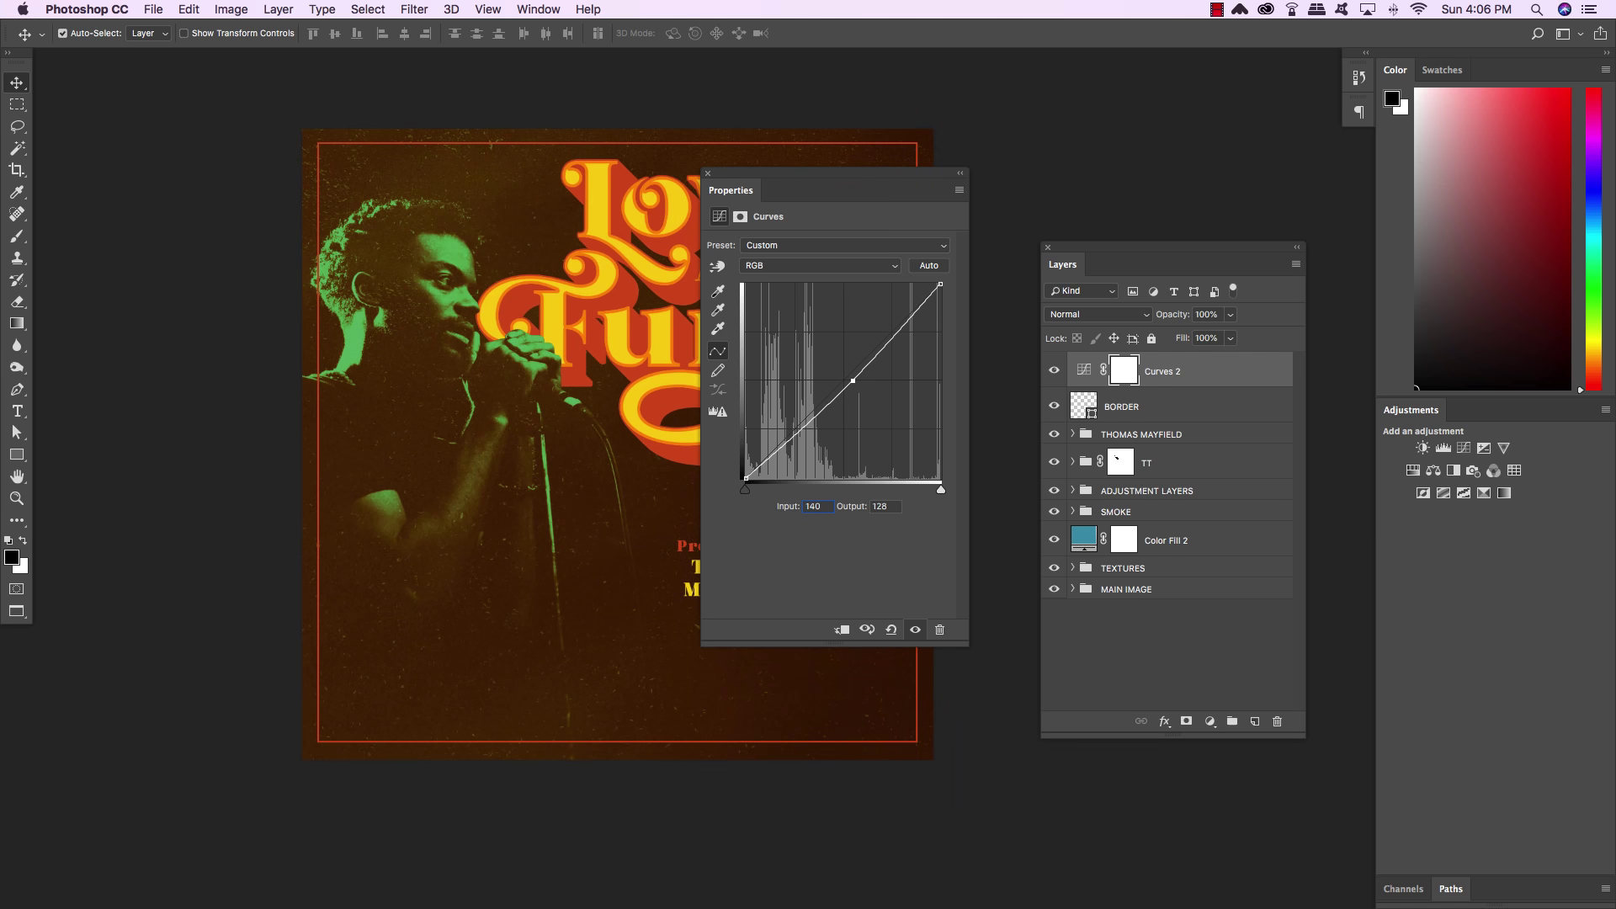
key(Tab)
text(115)
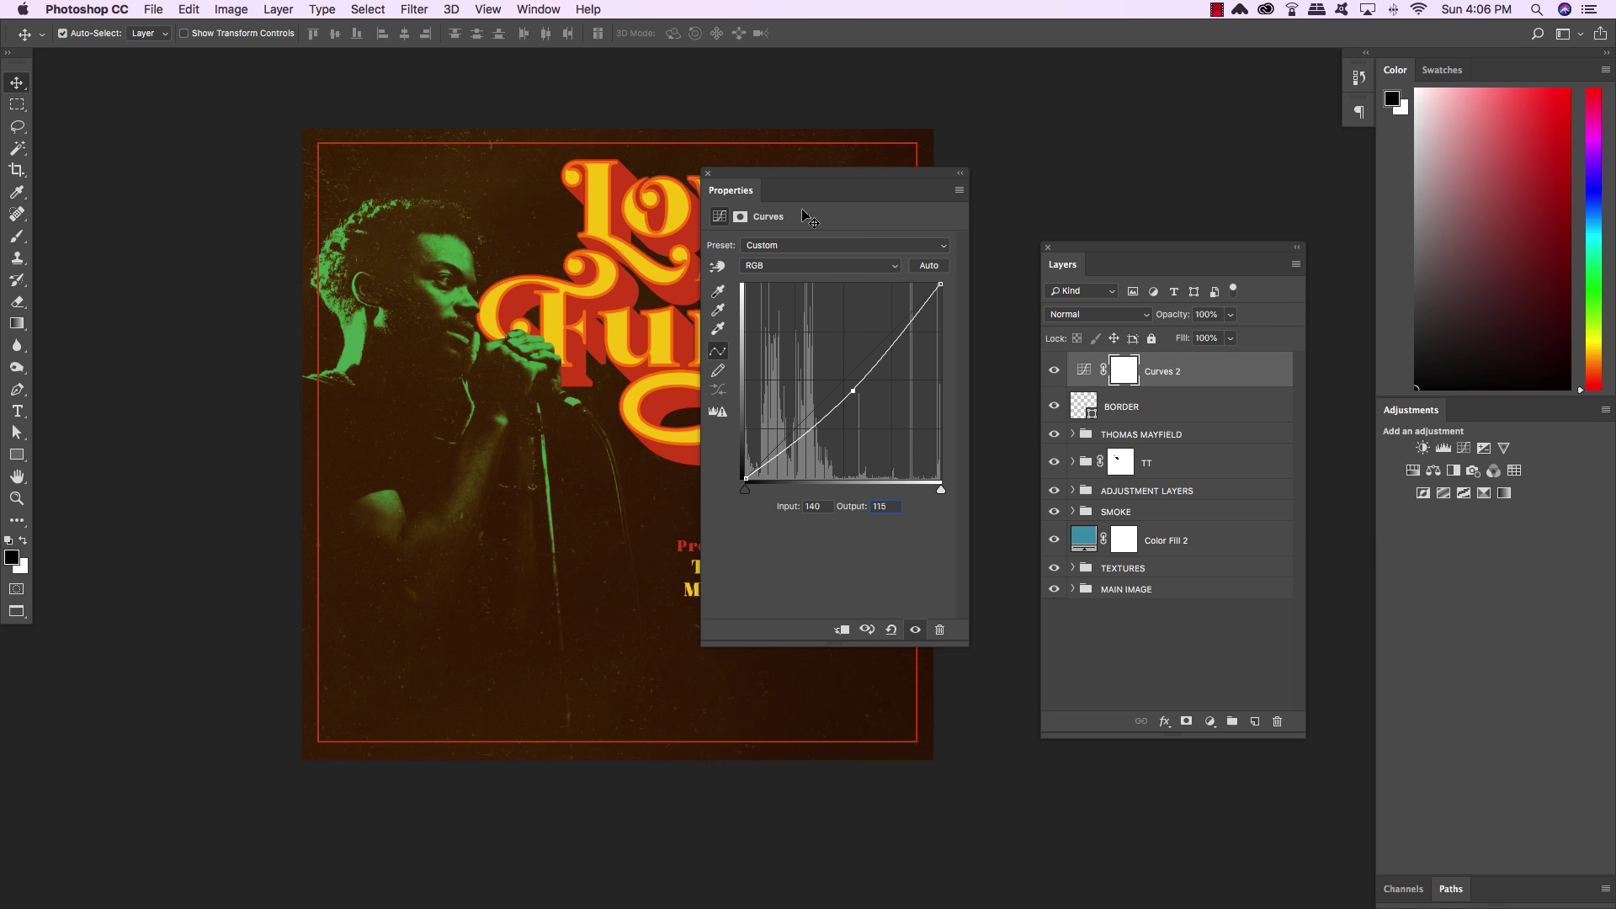
click(705, 172)
Set Curves 2 to 50% opacity, compare it on and off, then select every layer
key(x)
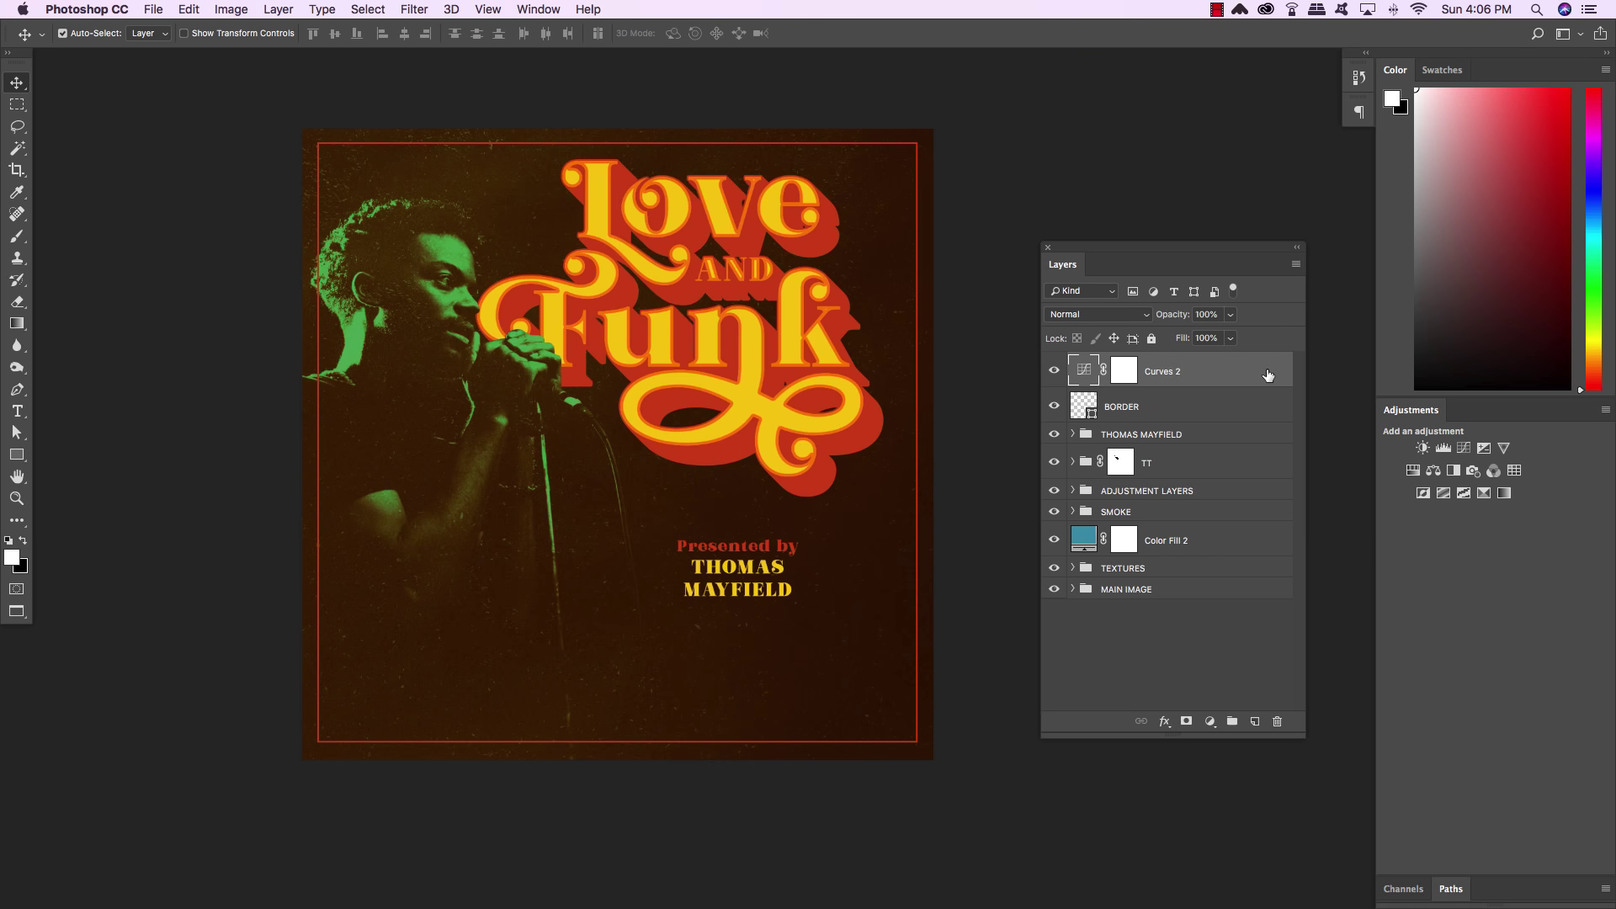
key(5)
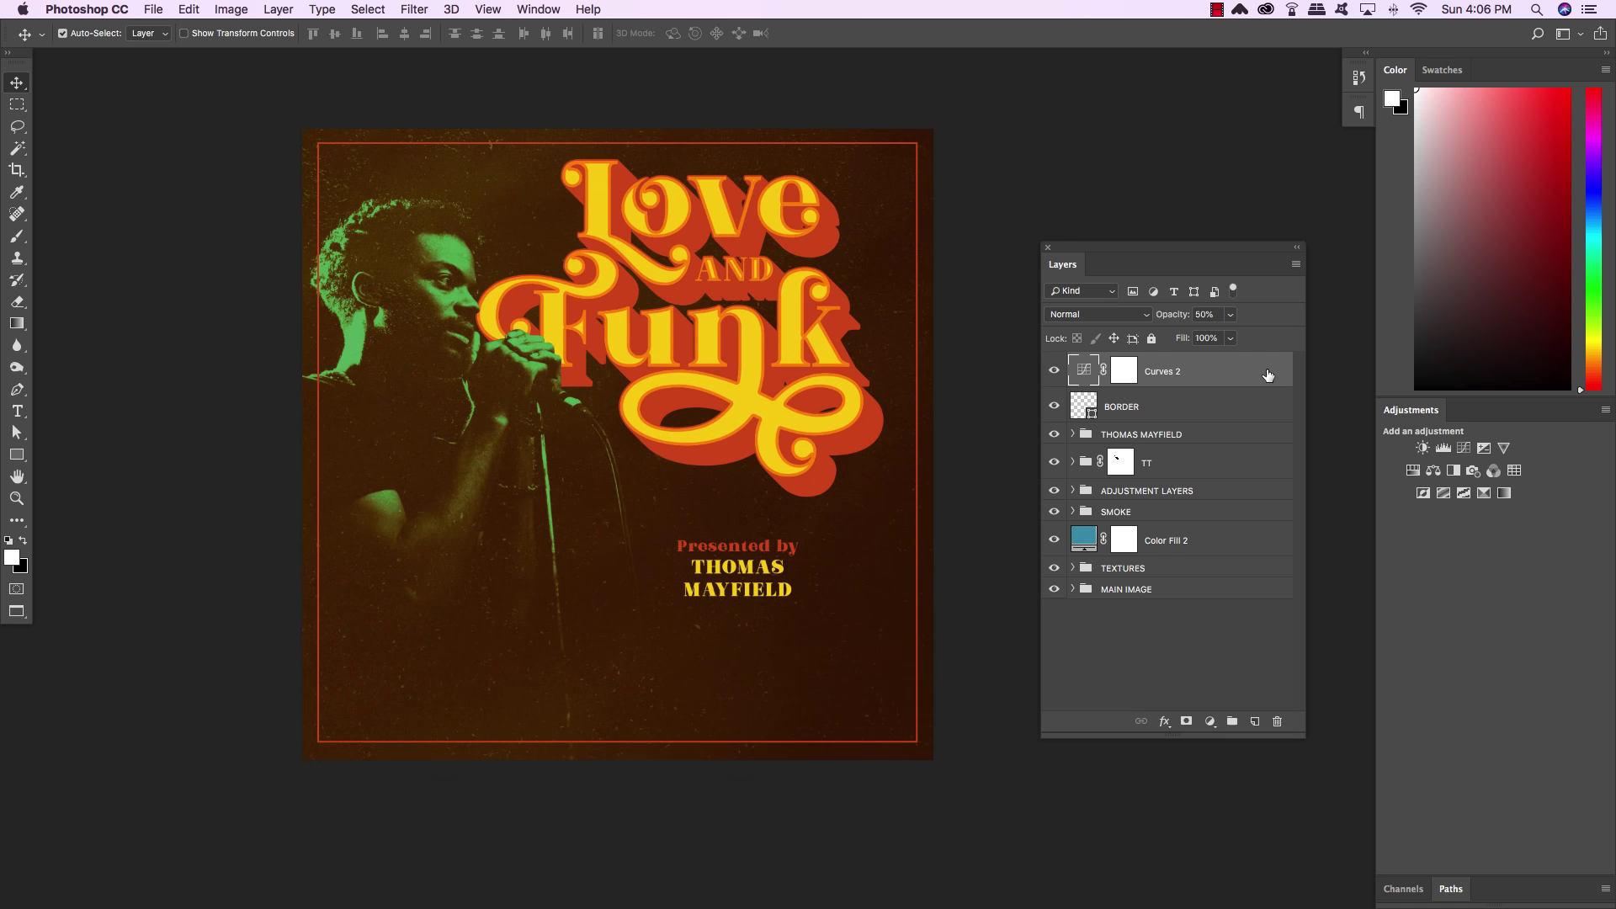
click(1053, 372)
click(1053, 373)
click(1053, 373)
click(1053, 373)
shift+click(1228, 596)
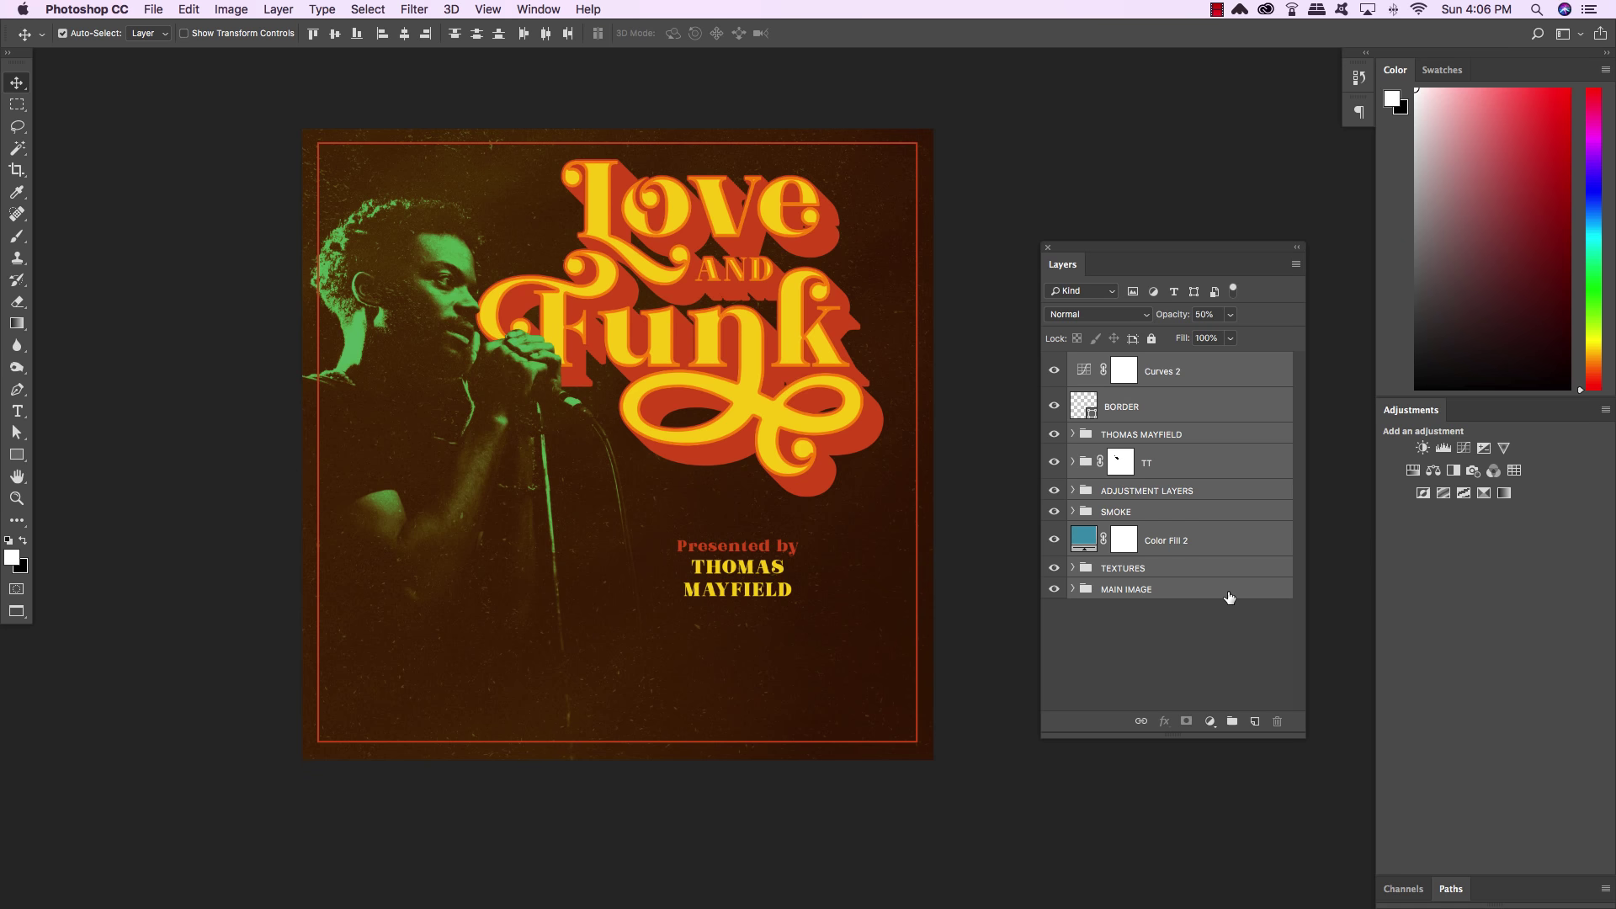
Group every selected layer, from Curves 2 down to MAIN IMAGE, and name the group ARTWORK
key(super)
key(super+g)
double_click(1119, 366)
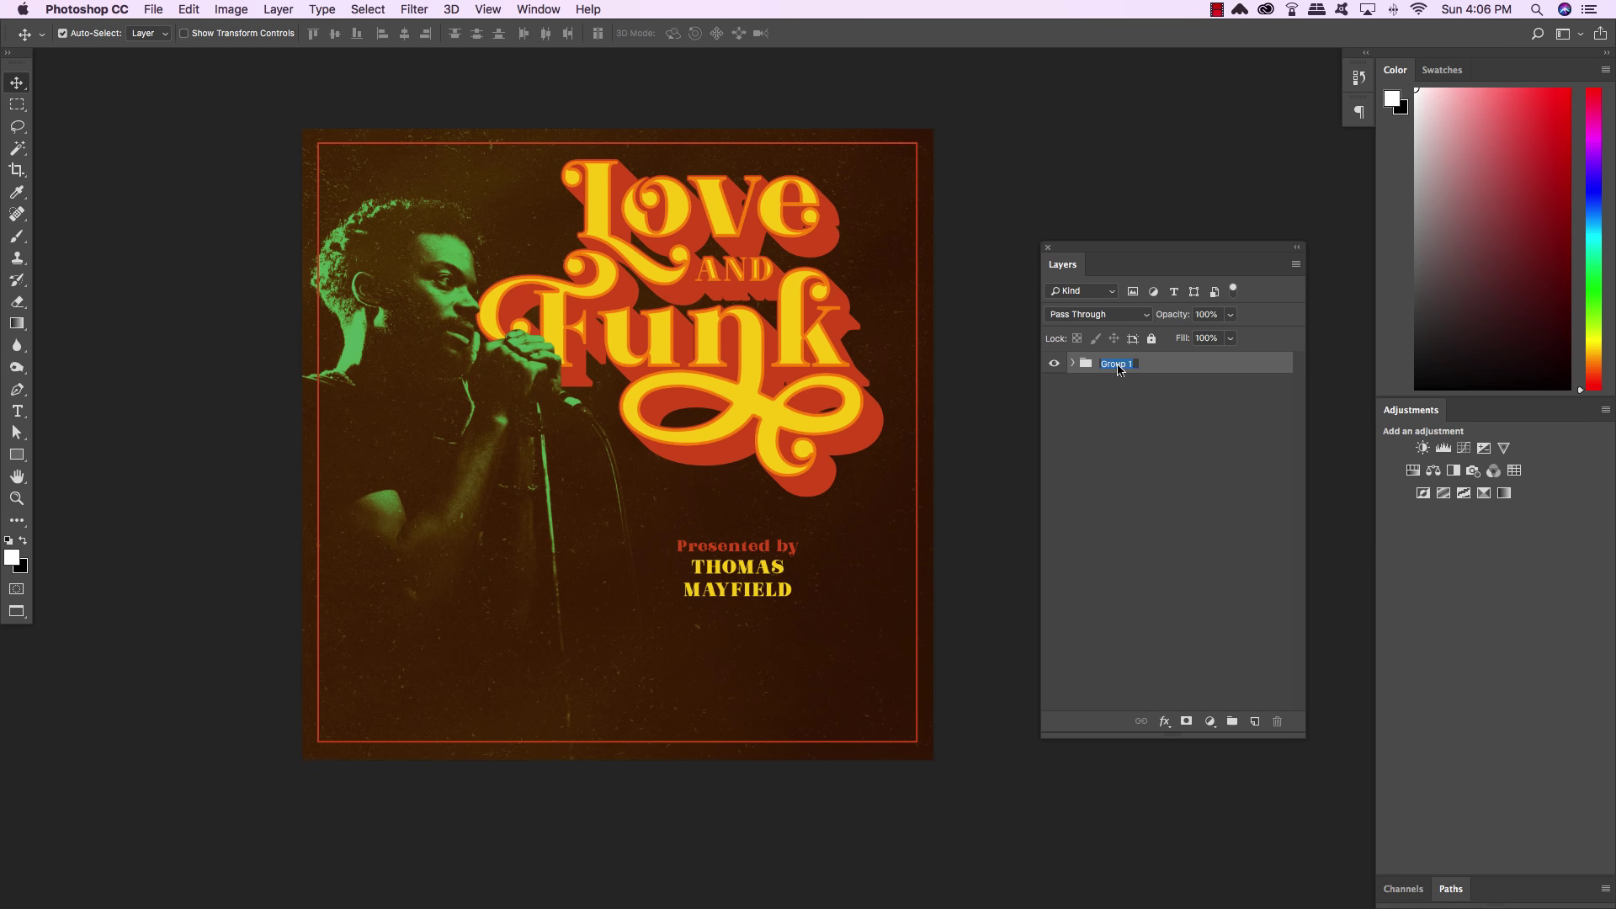
text(ARTWORK)
key(Return)
drag(1146, 252, 1056, 139)
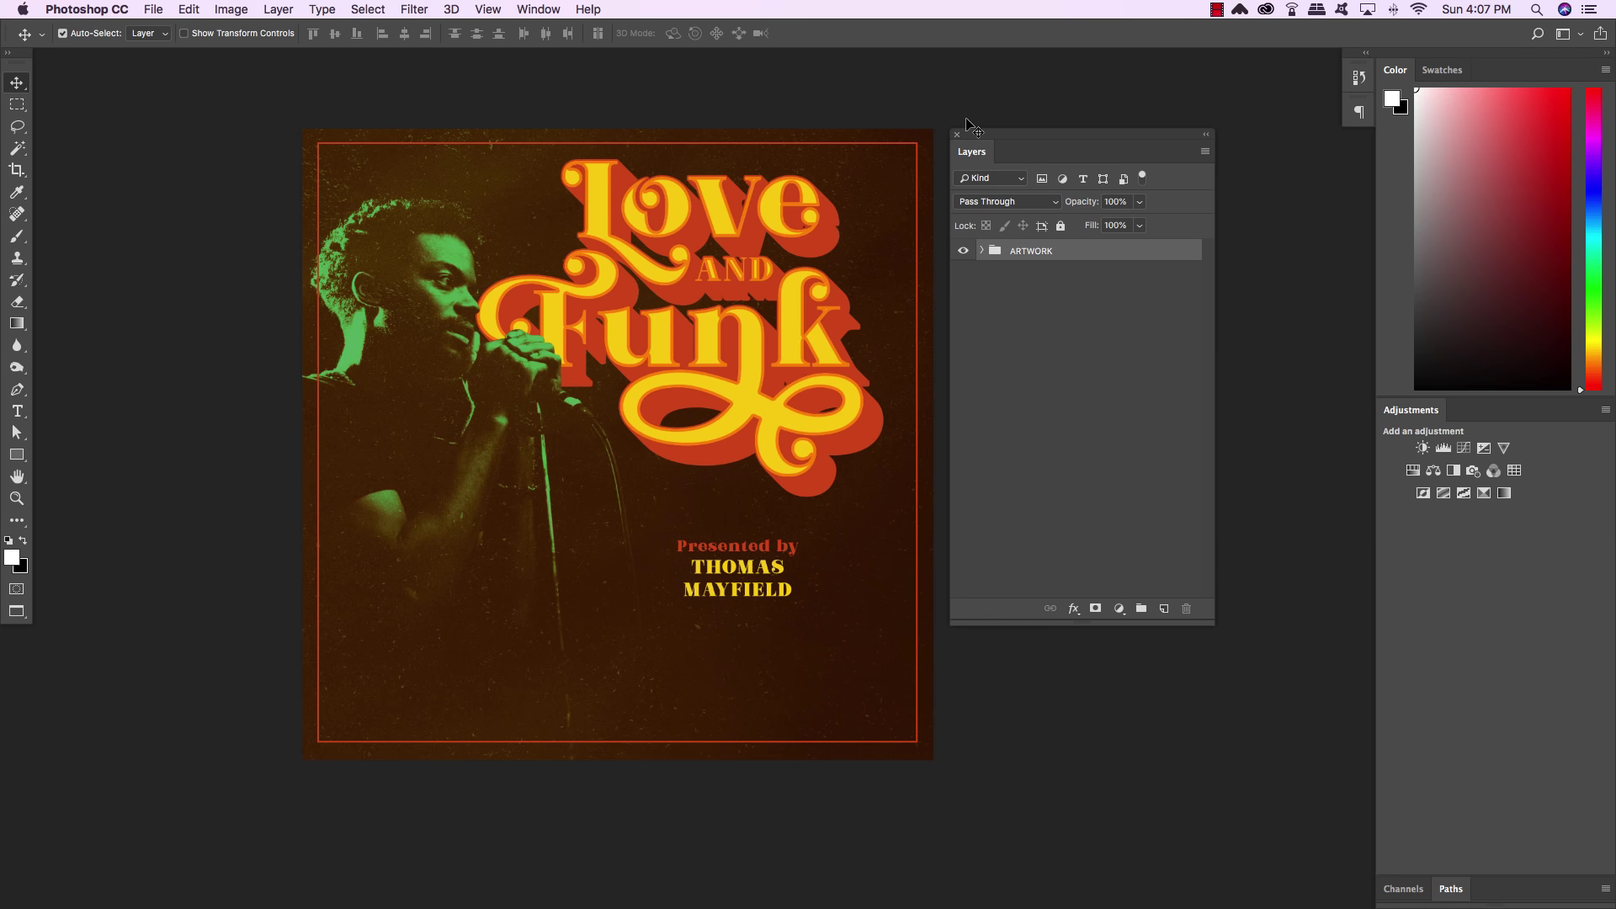
drag(985, 132, 1000, 134)
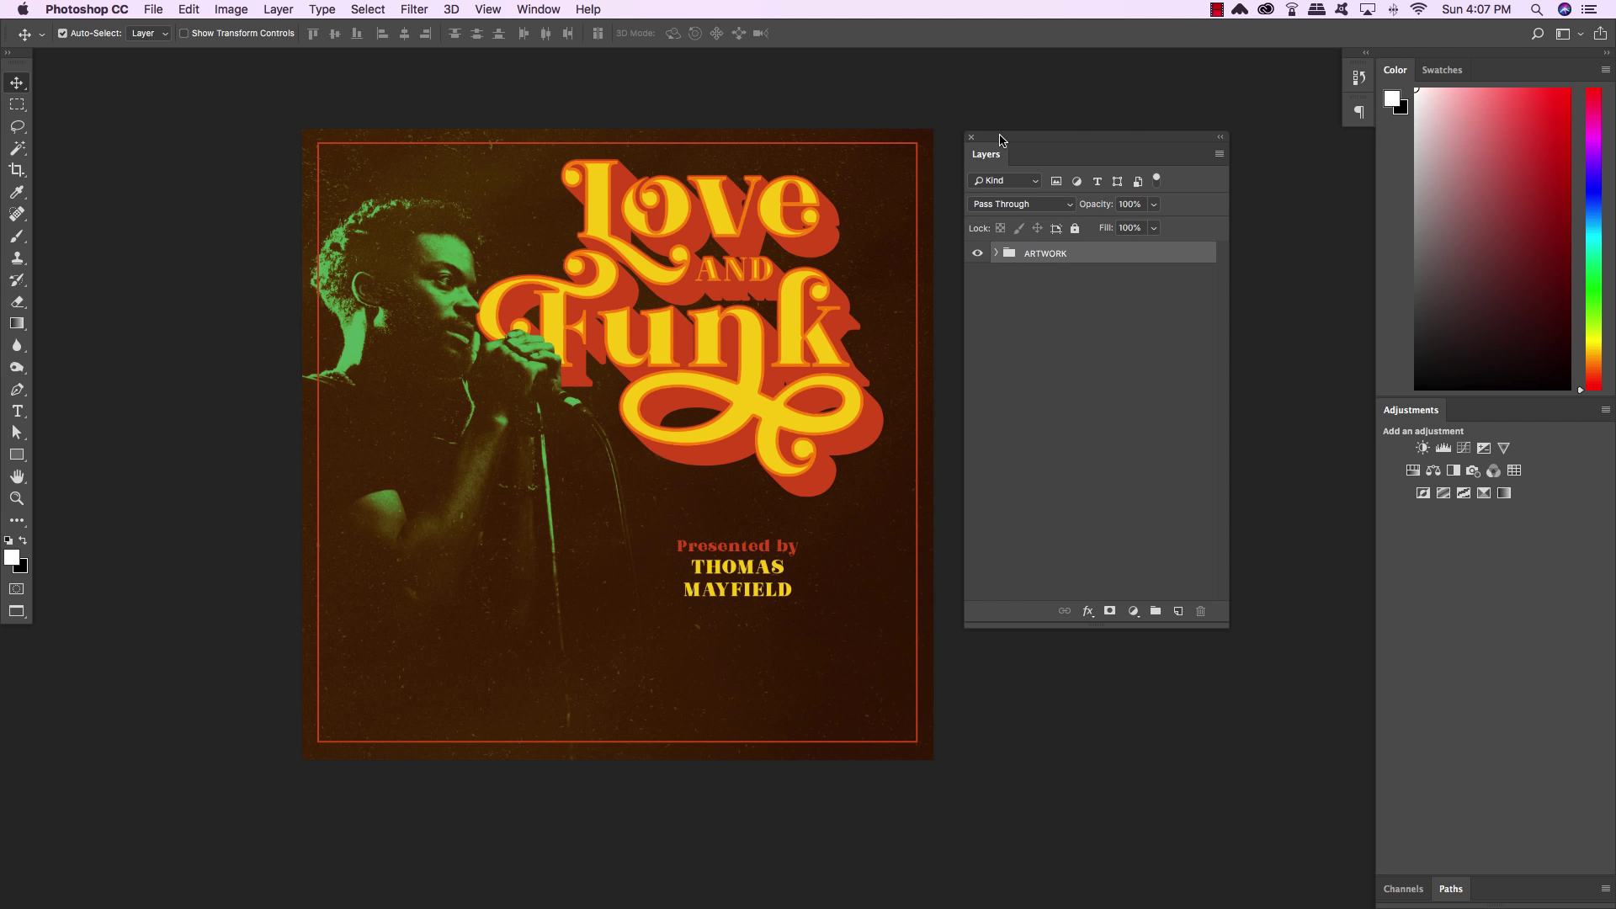